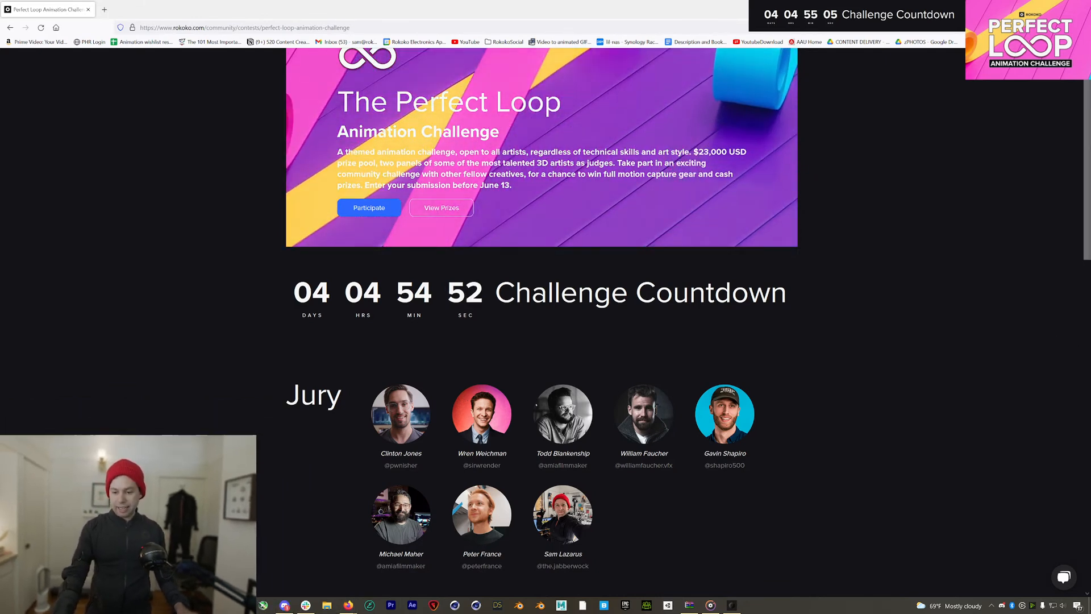
Scroll the Perfect Loop page down to the countdown, Jury and Briefing sections
scroll(803, 288, "up", 1)
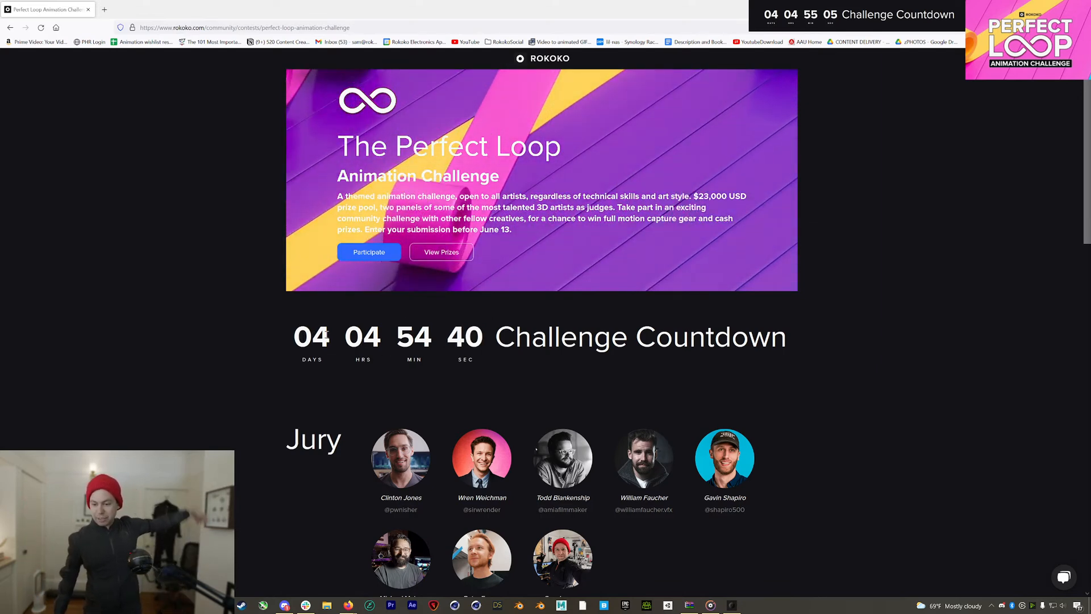
scroll(592, 326, "down", 6)
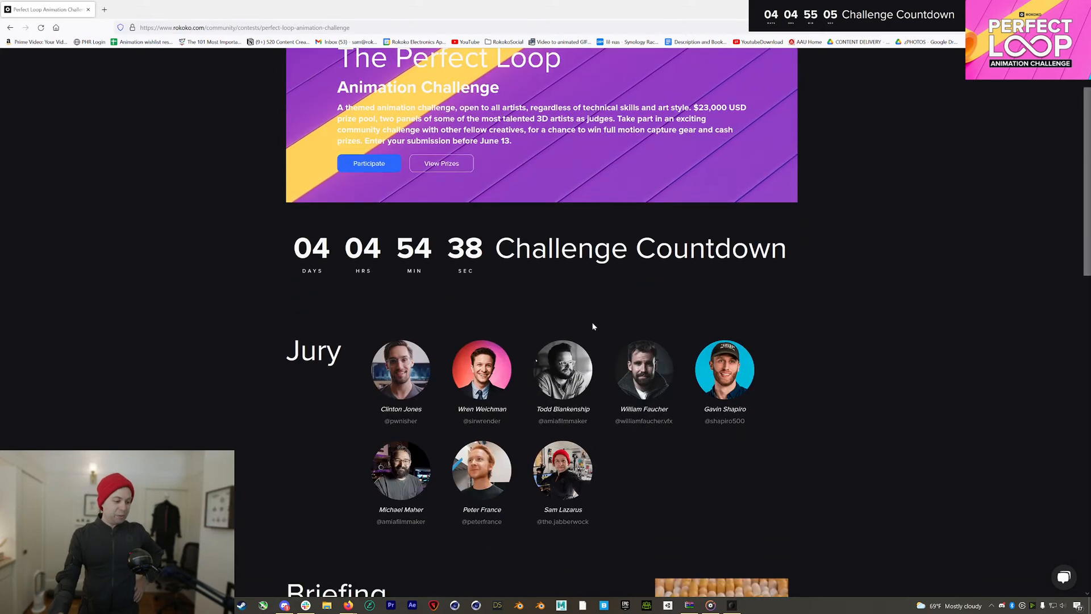
scroll(593, 326, "down", 10)
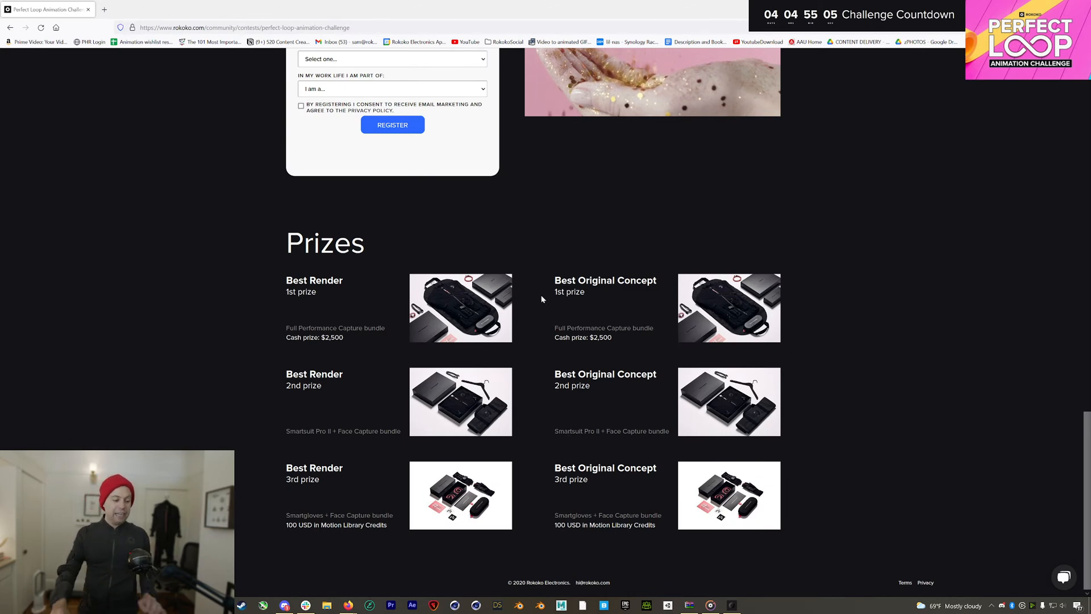
scroll(764, 302, "up", 15)
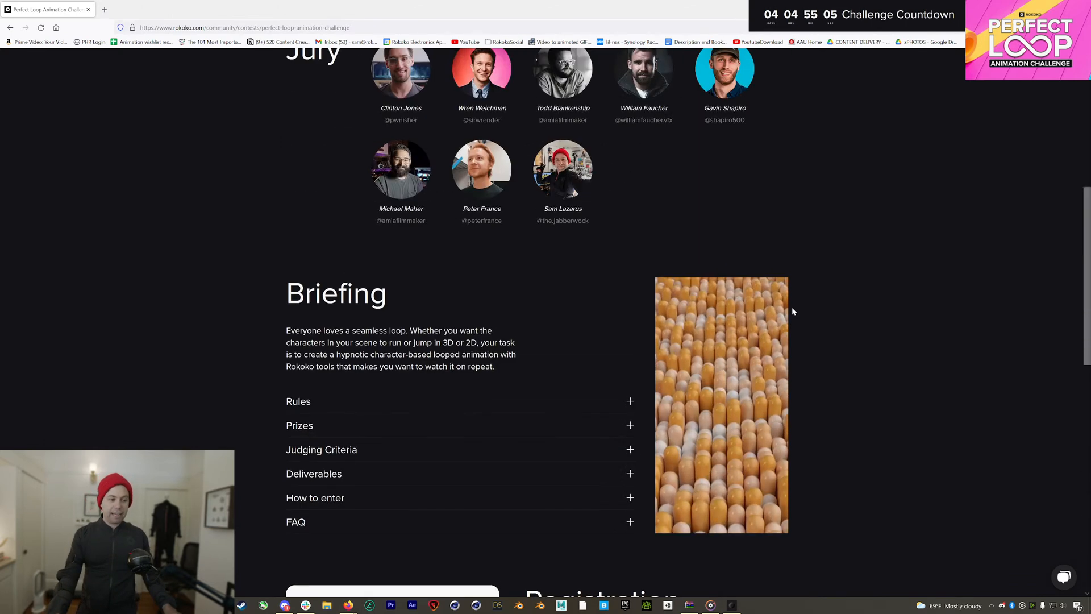
scroll(793, 309, "up", 2)
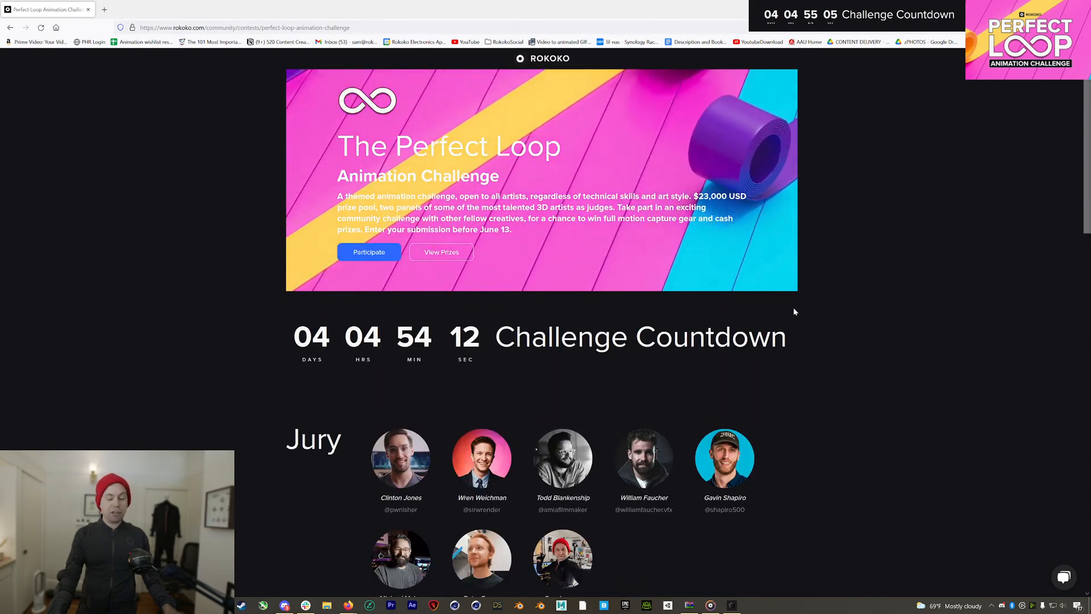
scroll(796, 310, "down", 5)
scroll(799, 312, "down", 5)
scroll(799, 312, "down", 10)
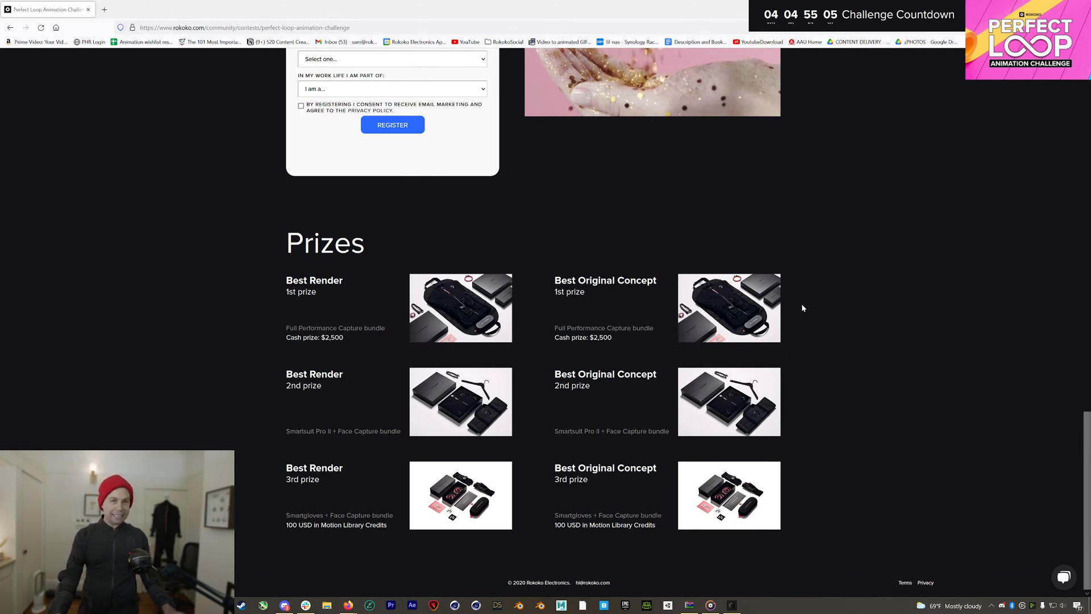
scroll(872, 293, "up", 20)
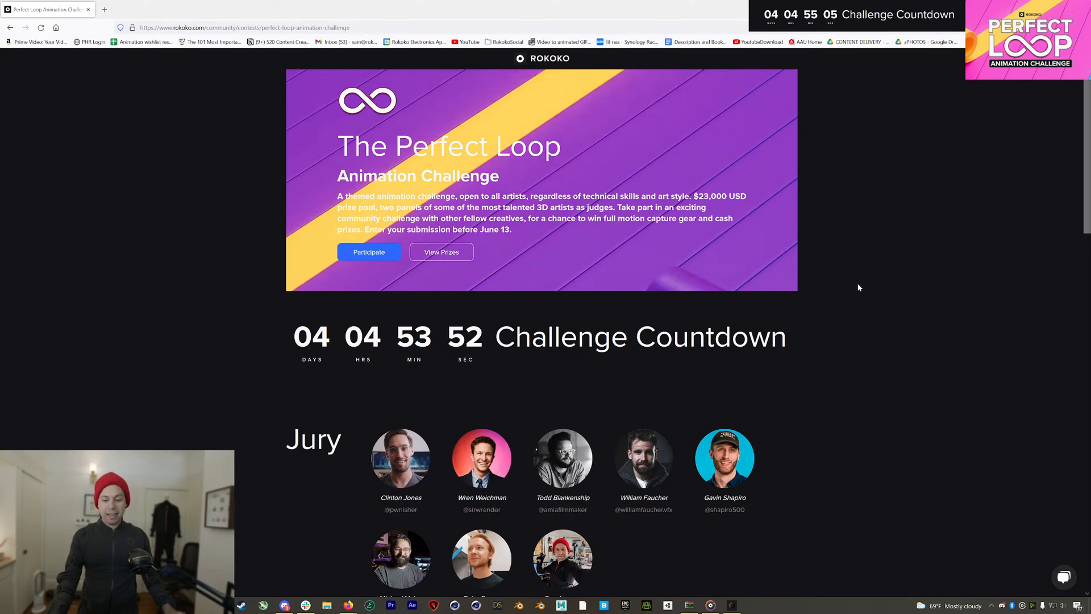
scroll(858, 289, "down", 4)
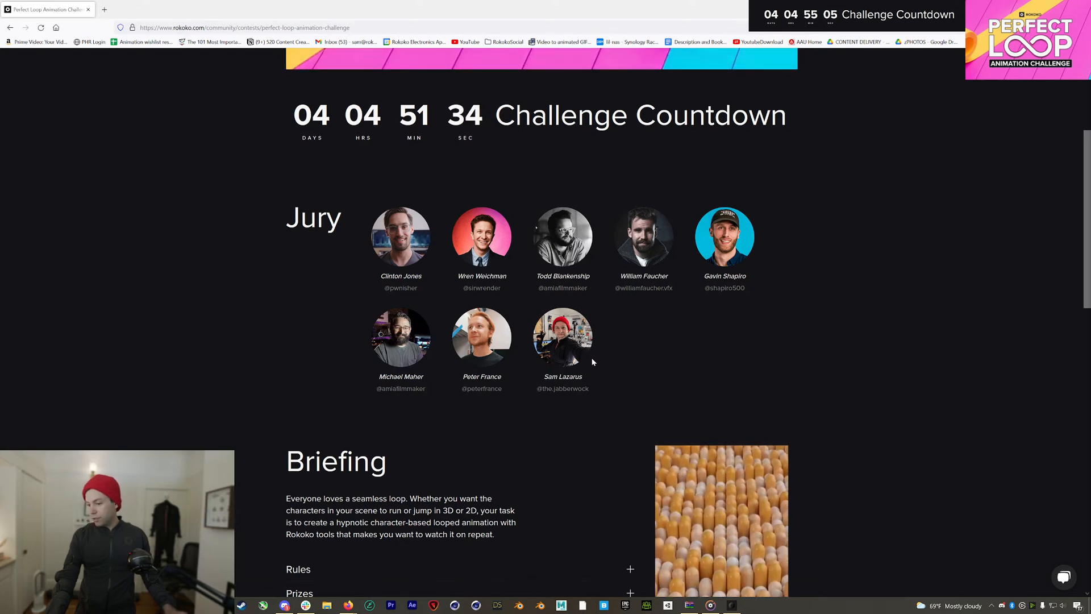
Expand the Rules section of the challenge briefing
scroll(553, 348, "down", 3)
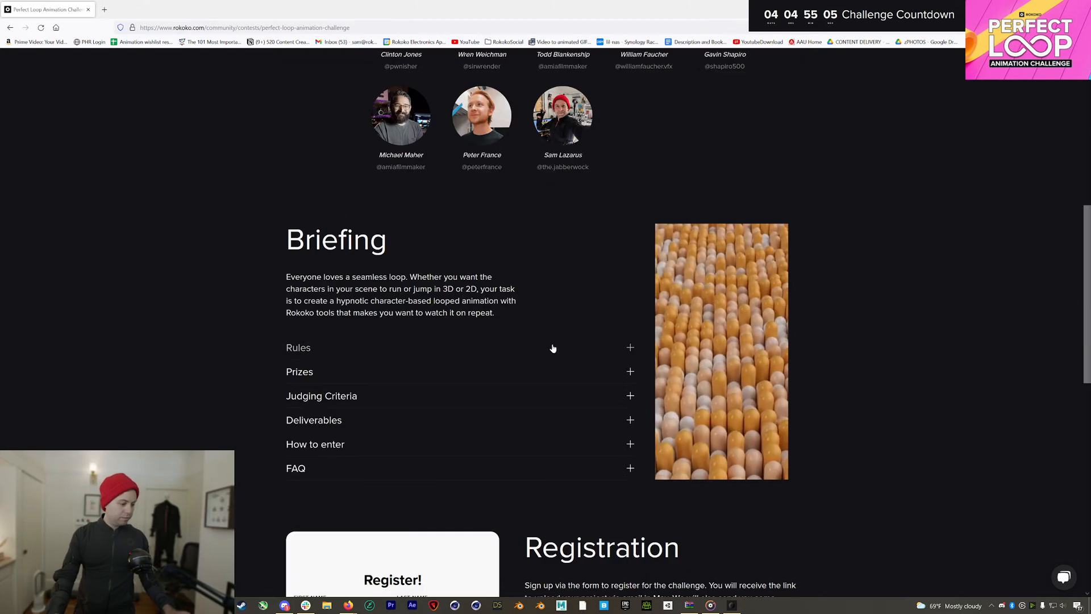
left_click(404, 344)
scroll(472, 356, "down", 3)
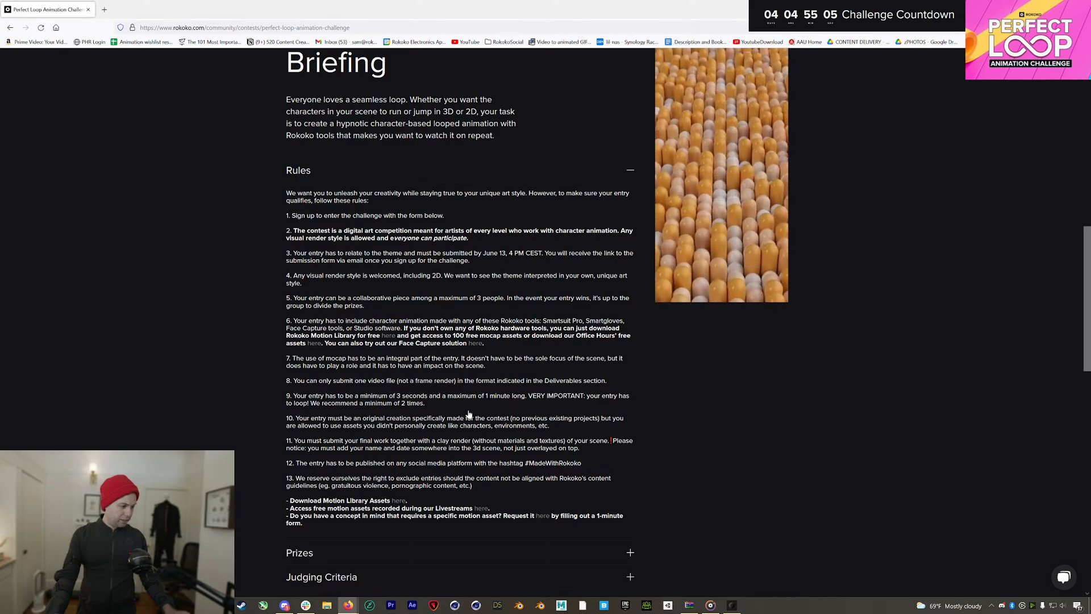
scroll(455, 424, "down", 3)
Expand the FAQ and highlight the June 13 deadline in the first answer
left_click(420, 466)
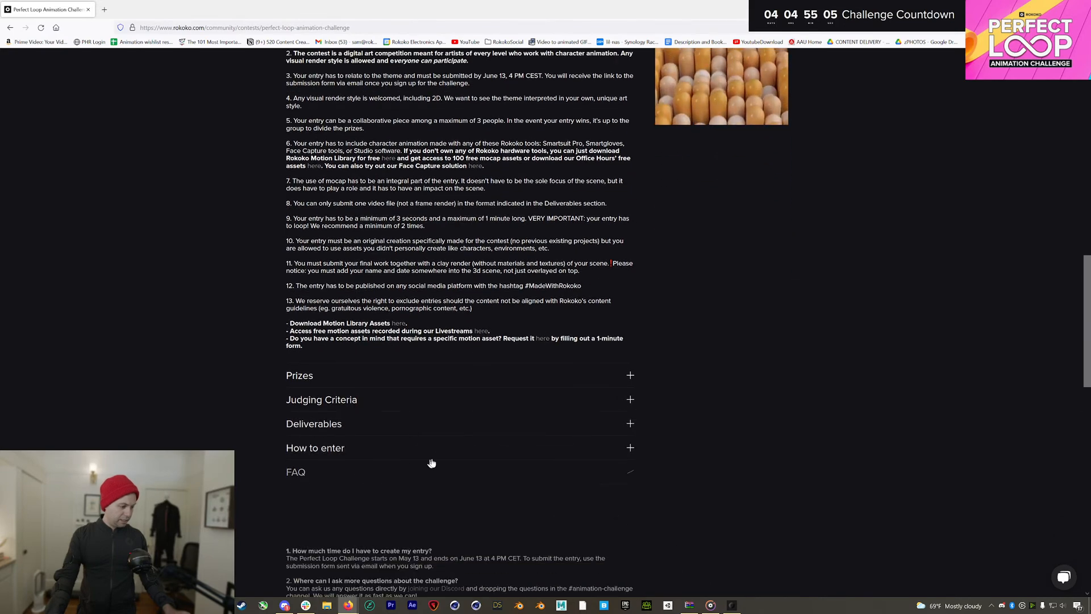
scroll(454, 456, "down", 3)
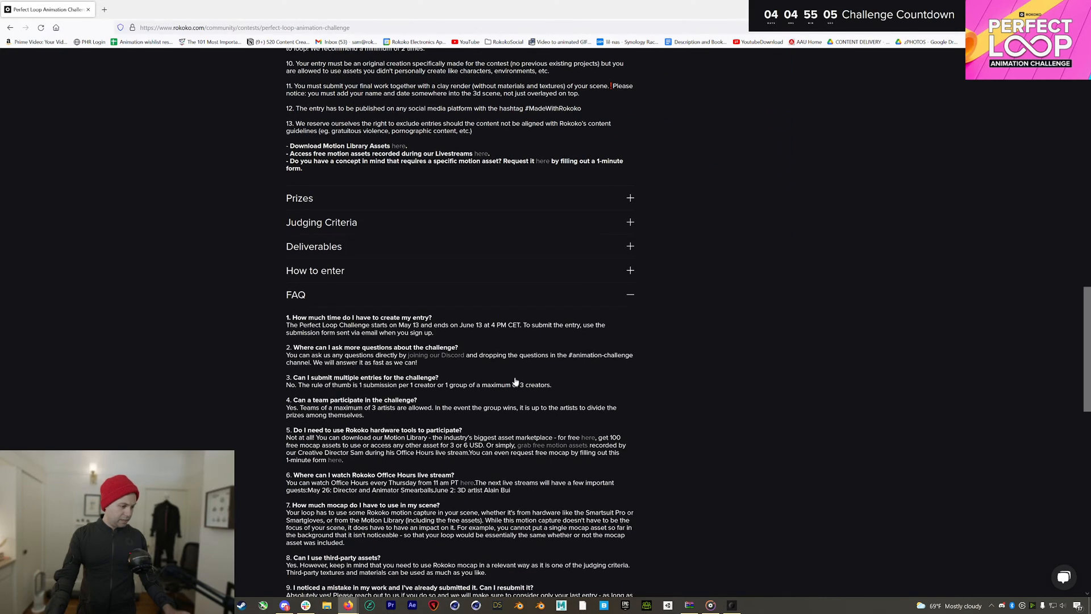
left_click_drag(518, 326, 461, 331)
left_click(431, 310)
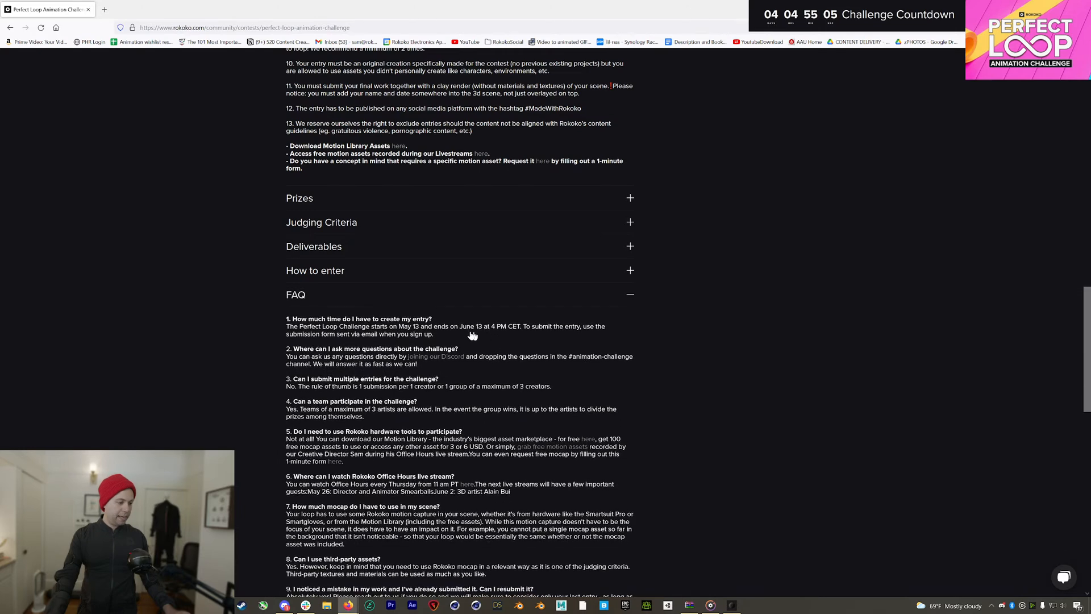
left_click(518, 329)
left_click(559, 307)
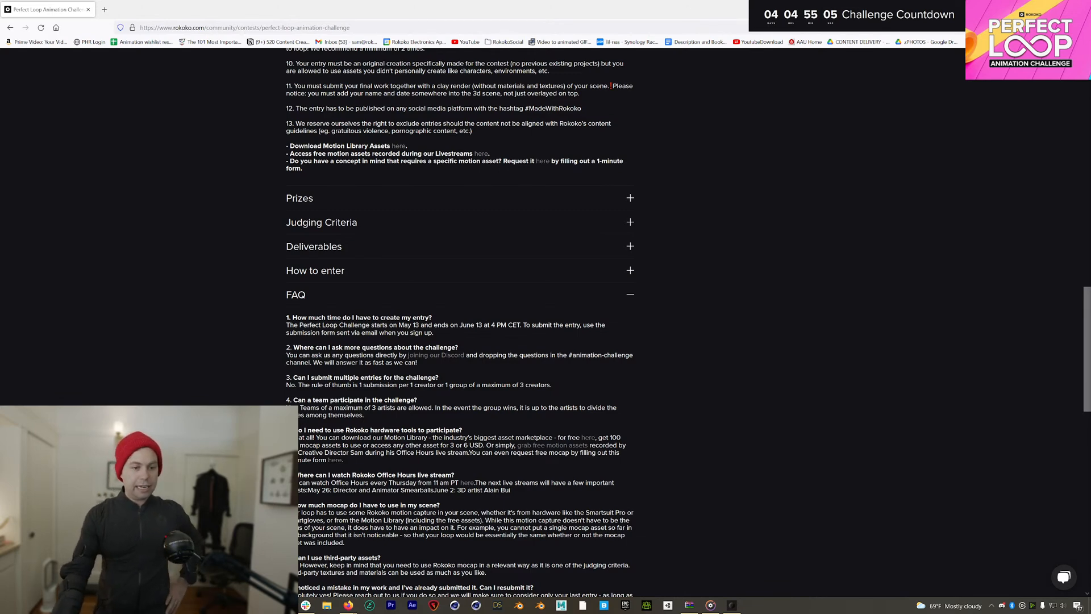
Scroll back to the top of the challenge page and minimize Firefox
scroll(492, 216, "up", 8)
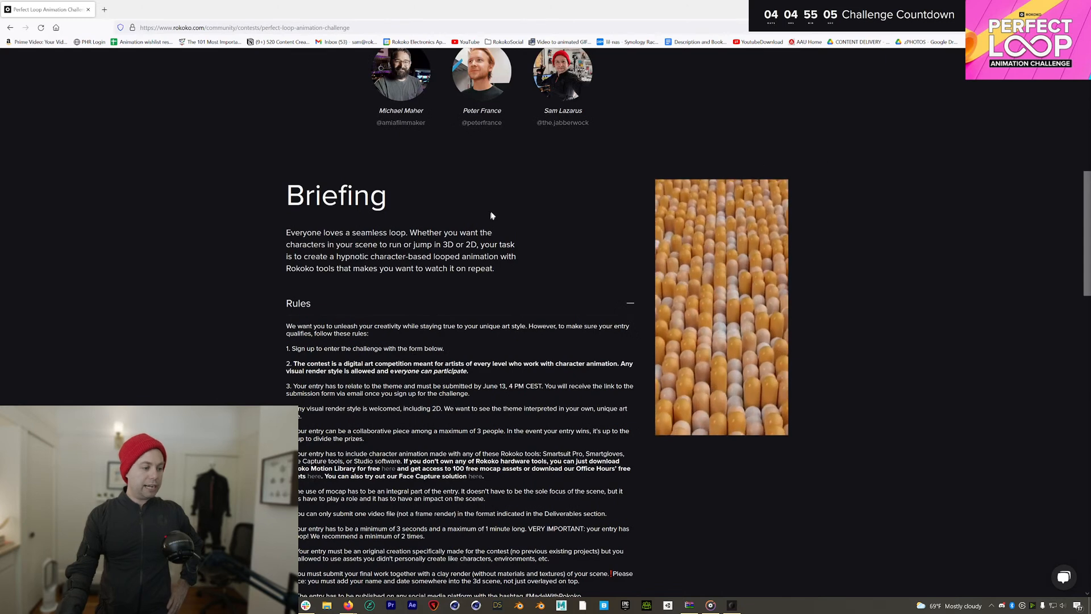
scroll(492, 216, "up", 4)
scroll(679, 217, "up", 4)
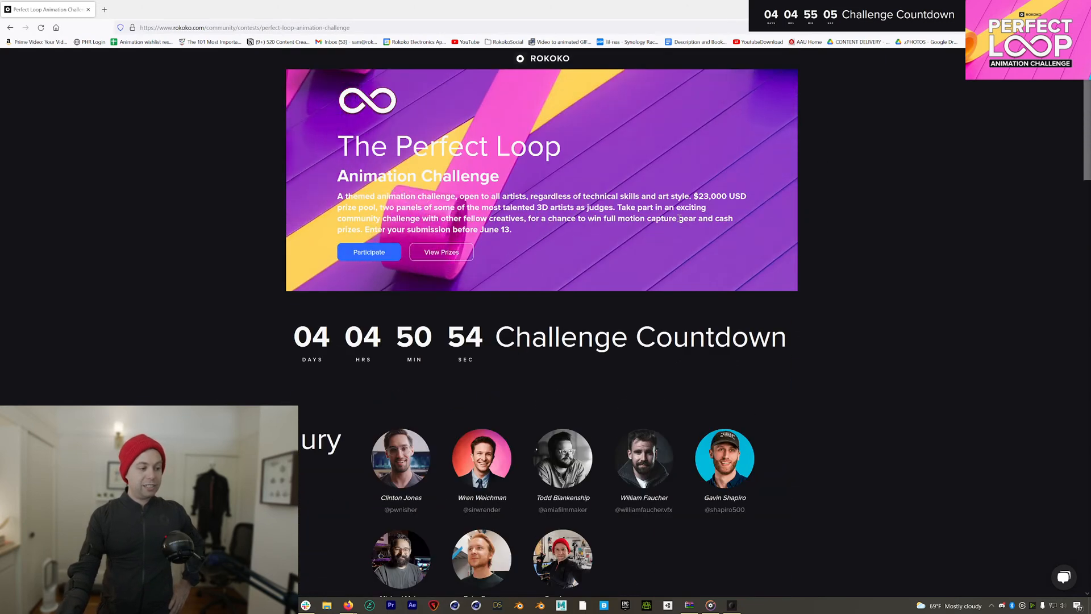
left_click(1025, 7)
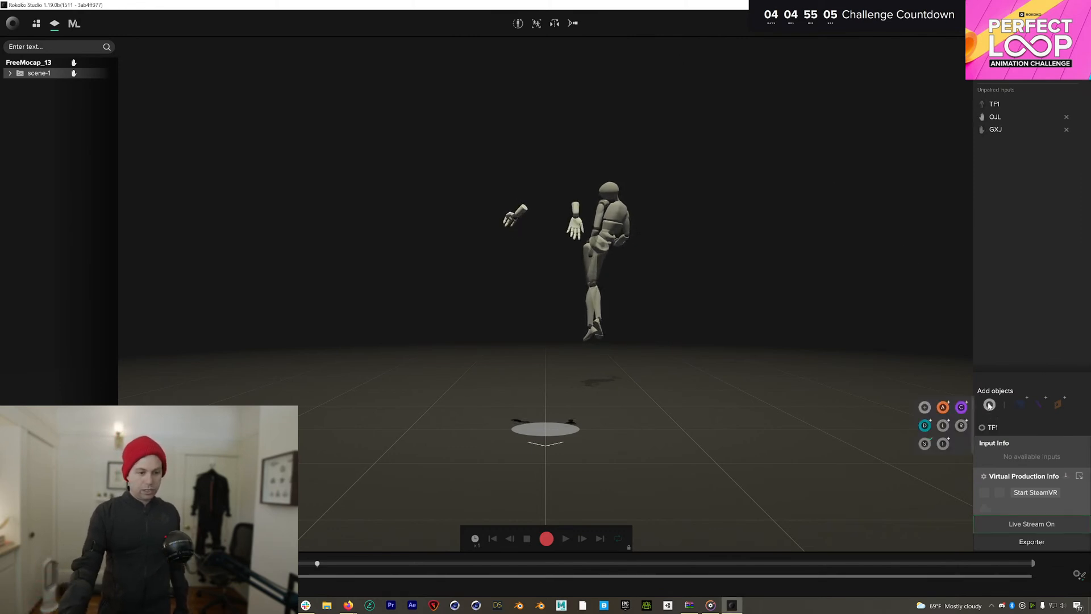
Pair the TF1 suit input with the actor and start the calibration pose countdown
mouse_move(995, 99)
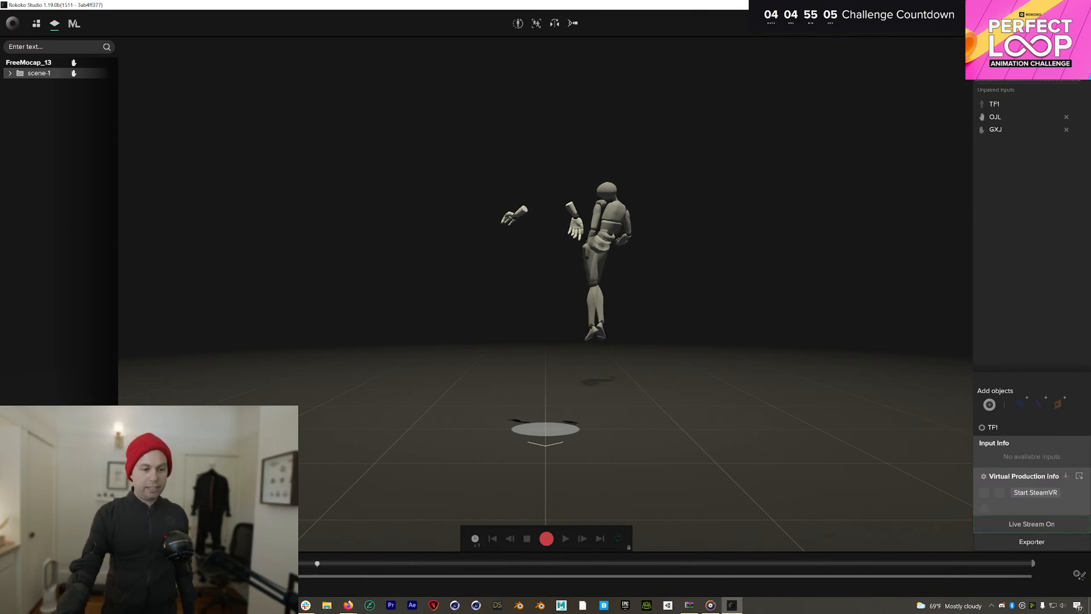
left_click_drag(996, 101, 997, 89)
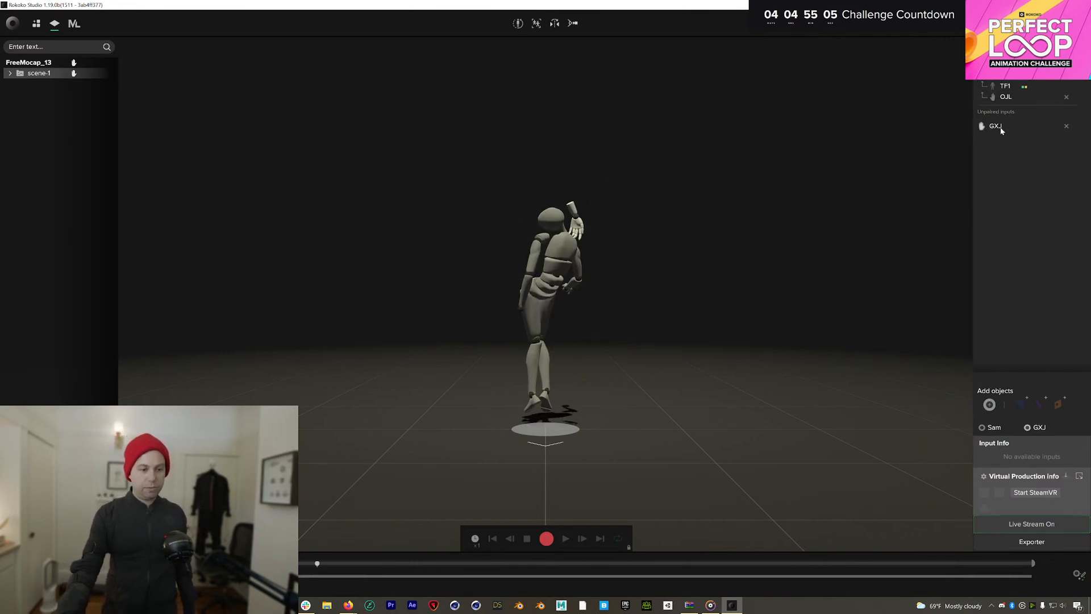
left_click(517, 23)
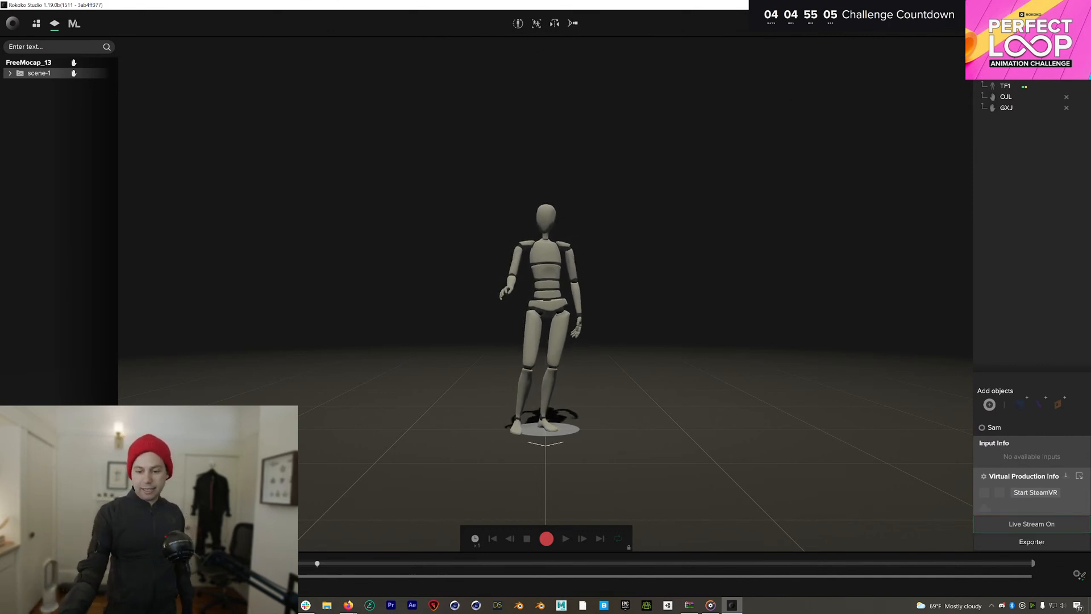
Turn off Background blur for the NVIDIA Broadcast camera, then hide Broadcast
left_click(1033, 605)
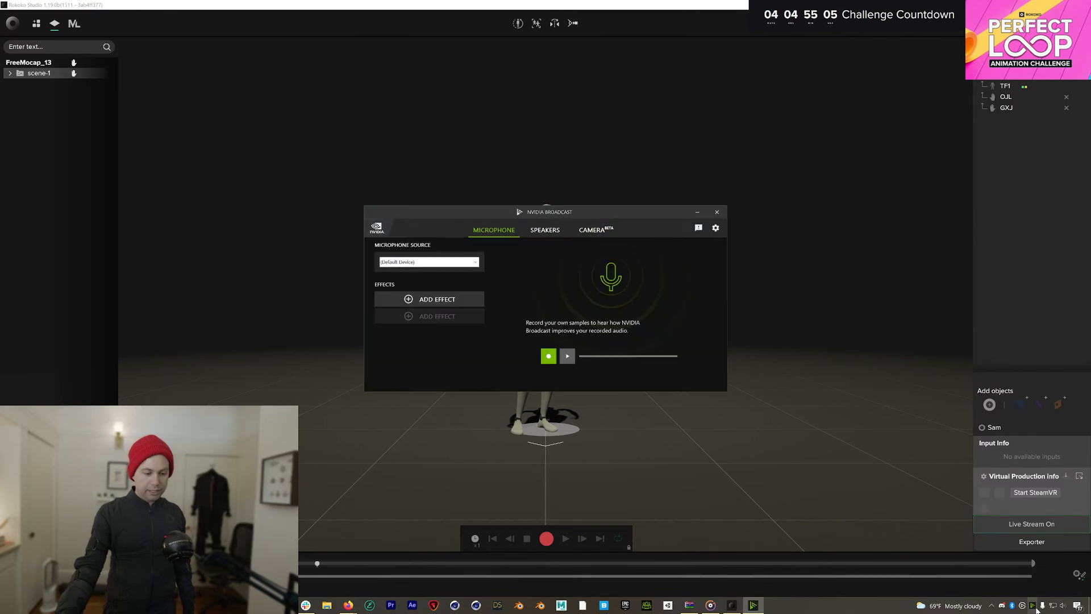
left_click(595, 229)
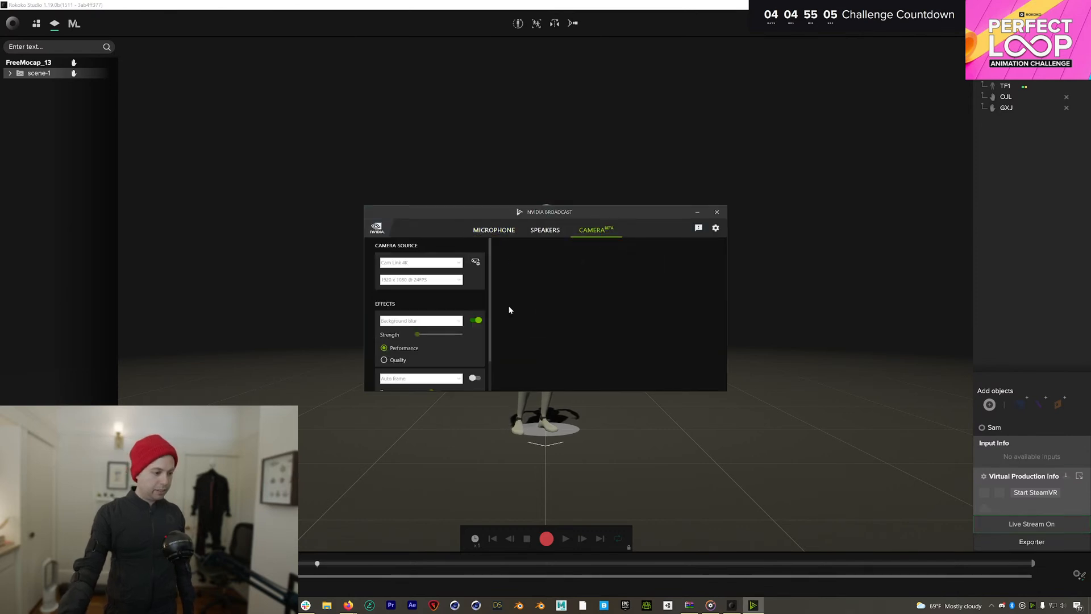
left_click(476, 321)
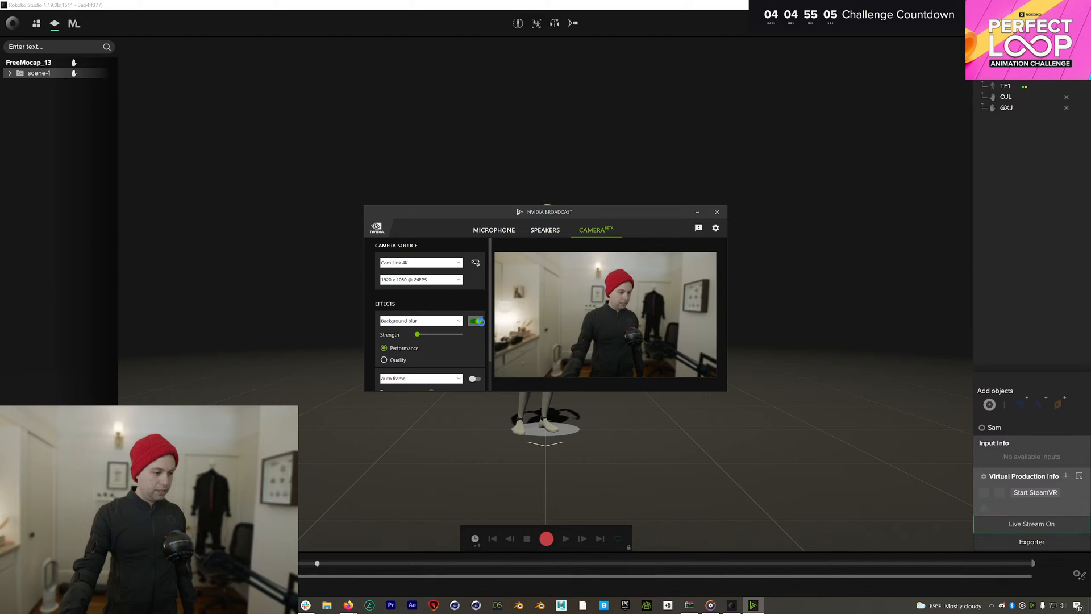
left_click(699, 213)
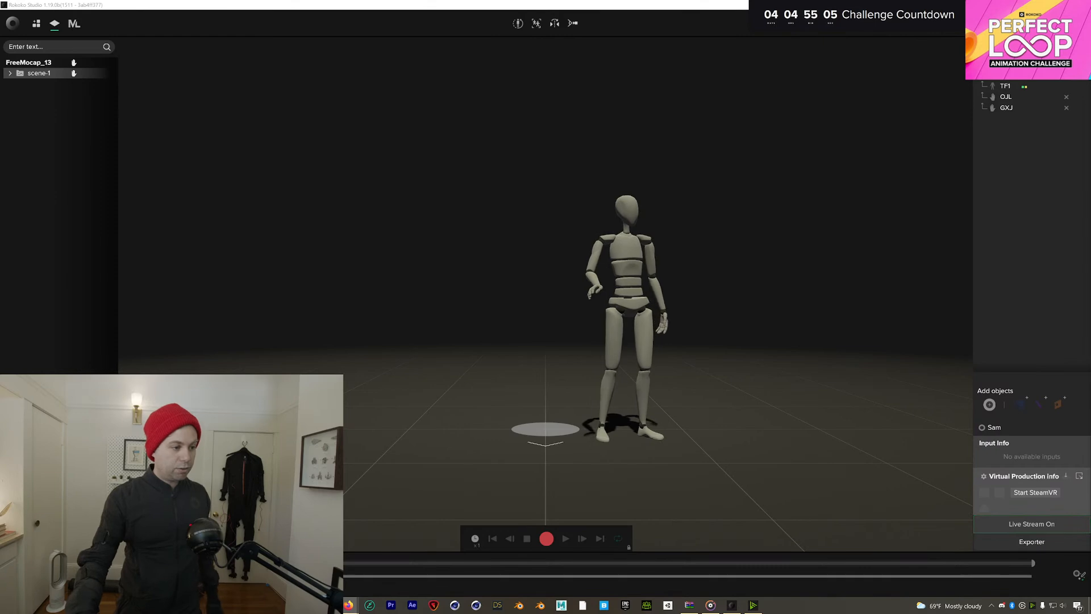
Recalibrate the suit to the standing calibration pose
left_click(519, 25)
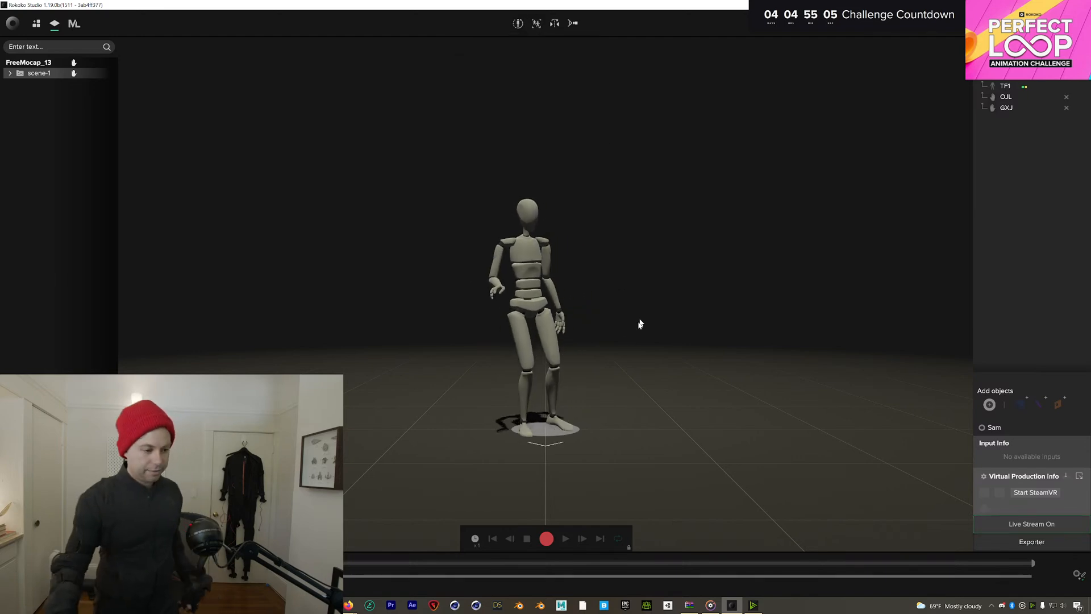
Record take-1 of about 36.61 s and load it for playback
left_click(545, 539)
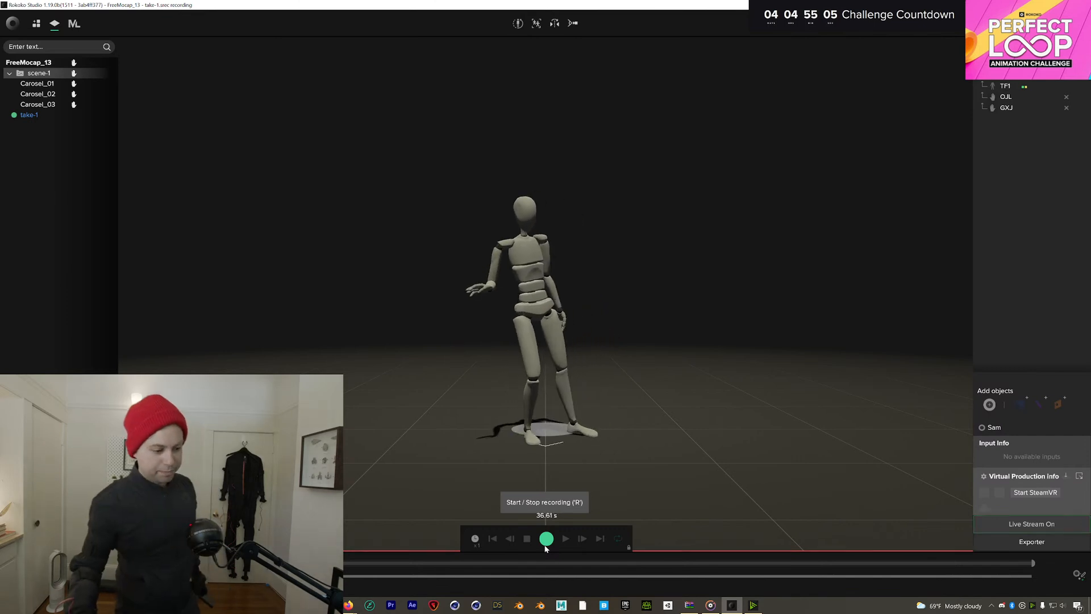
left_click(546, 540)
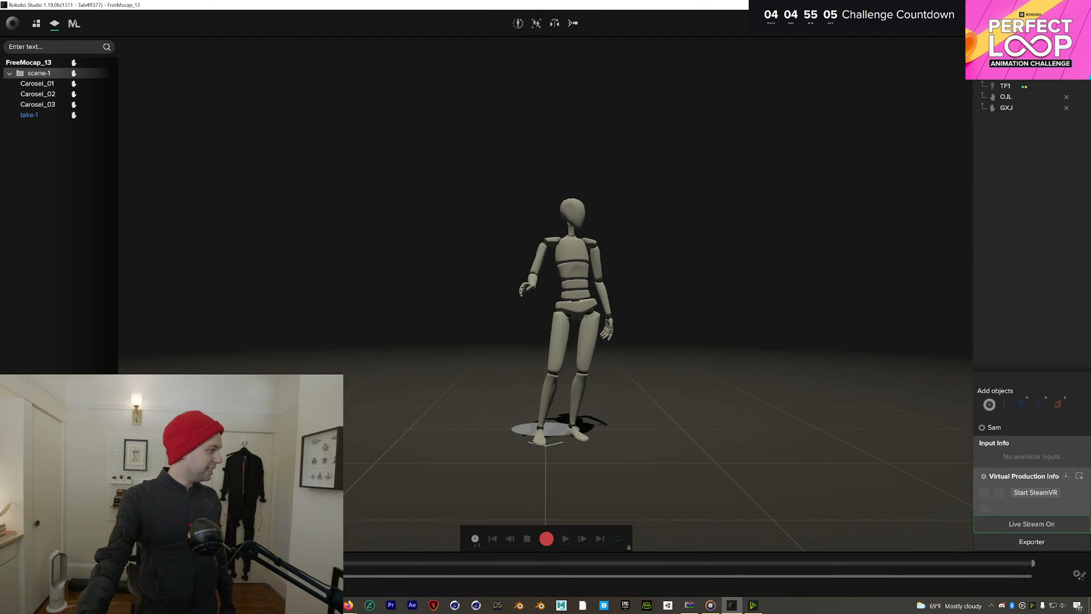
double_click(29, 114)
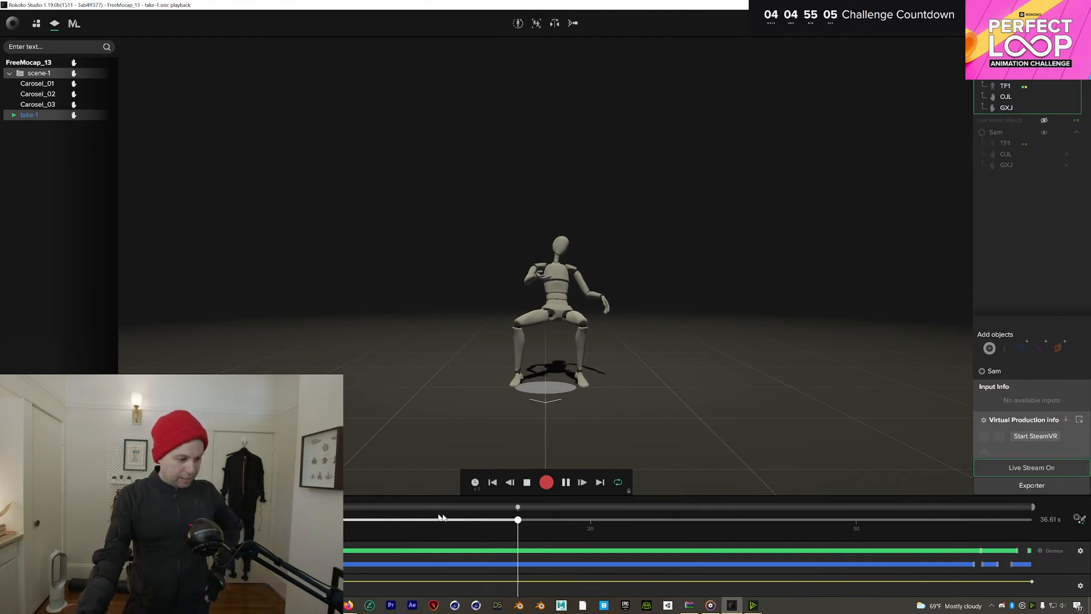
Pause take-1 and scrub the playhead back toward the start
left_click_drag(545, 518, 495, 519)
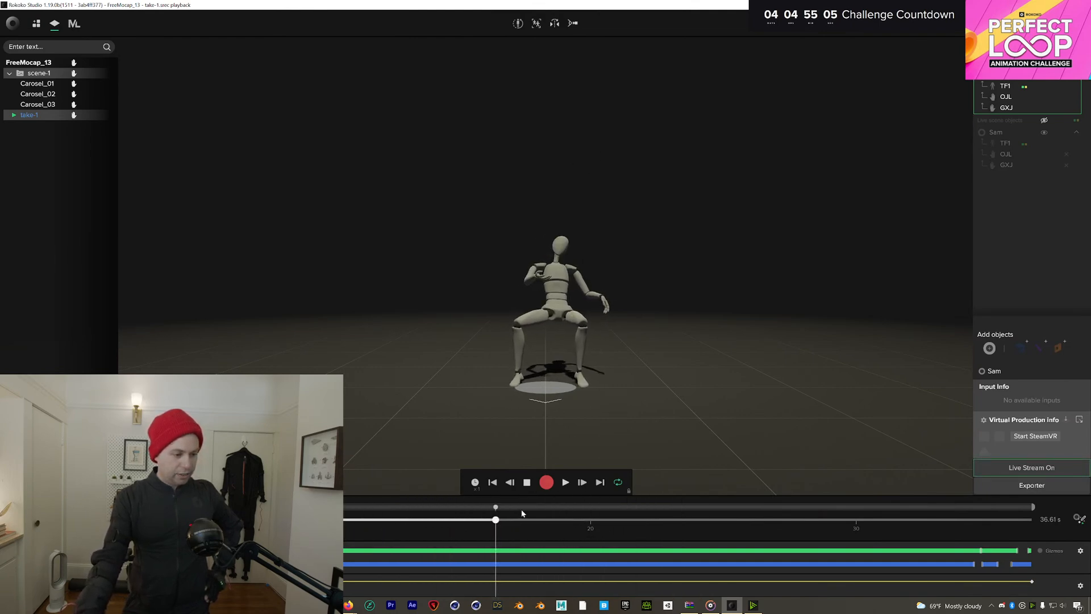
Turn on the Foot IK filter for TF1 and process the change on take-1
left_click(1077, 519)
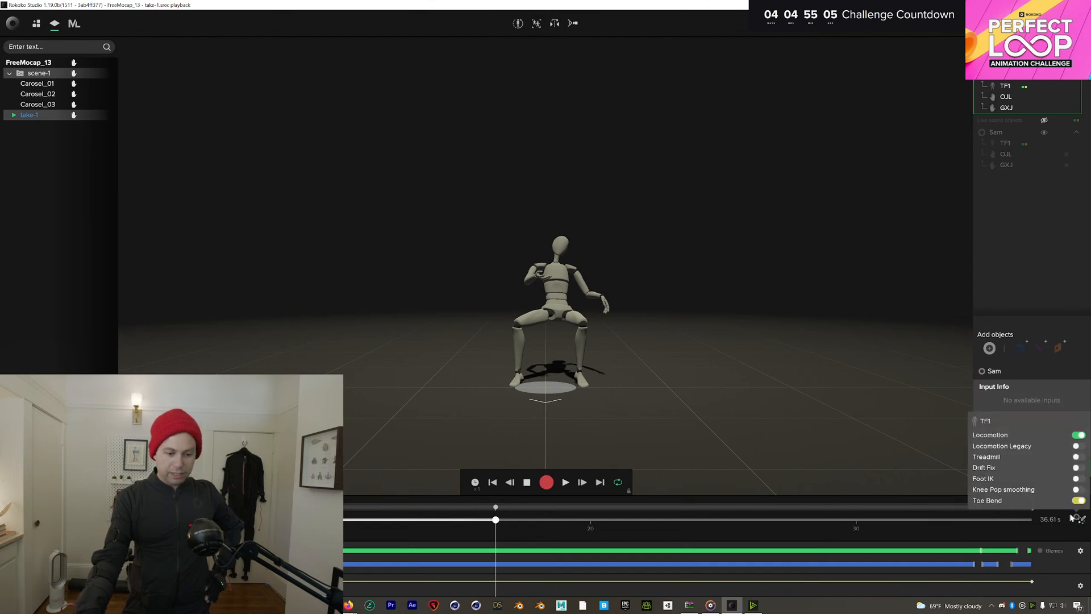
left_click(1077, 478)
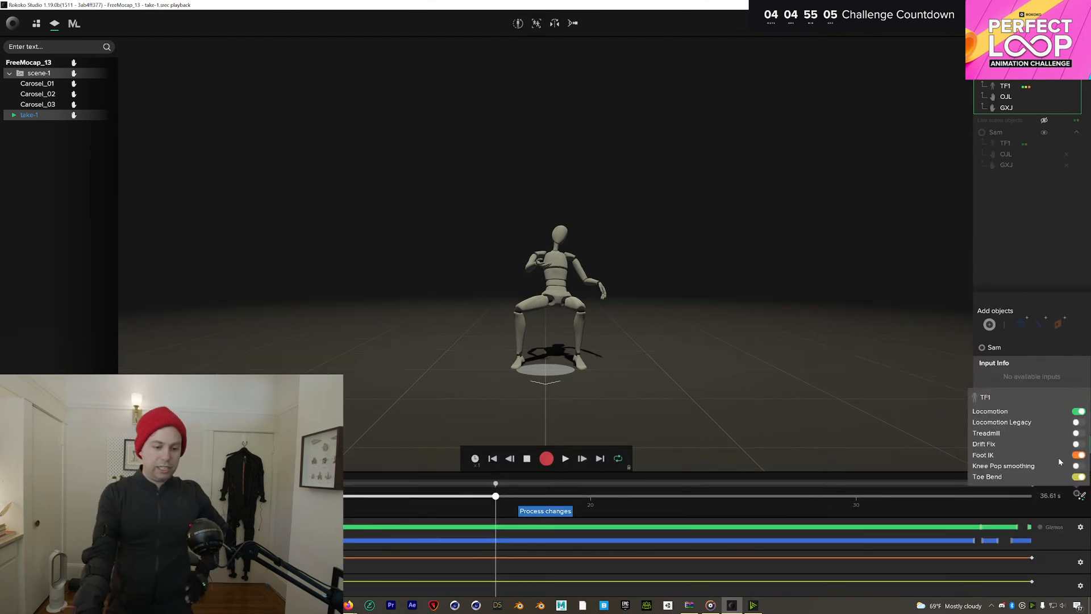
left_click(450, 495)
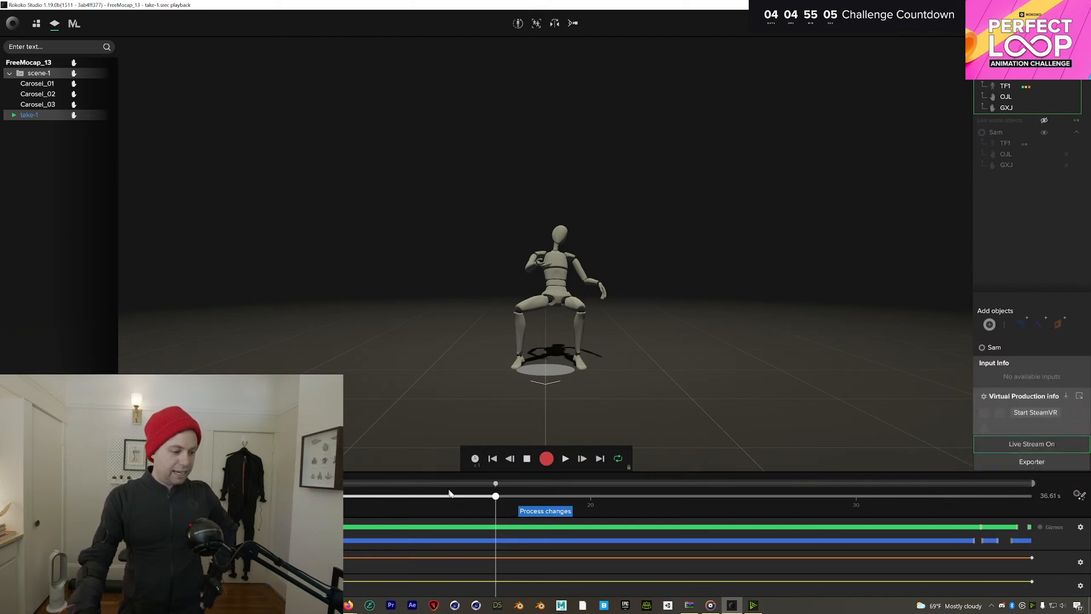
left_click(438, 495)
left_click_drag(404, 496, 512, 497)
left_click(1080, 496)
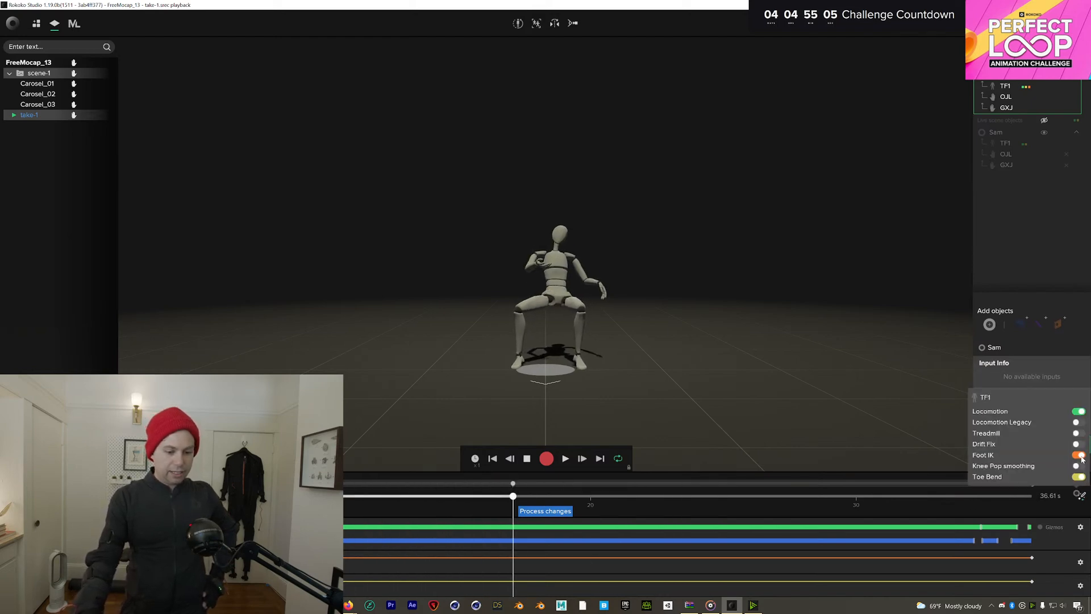
left_click(545, 512)
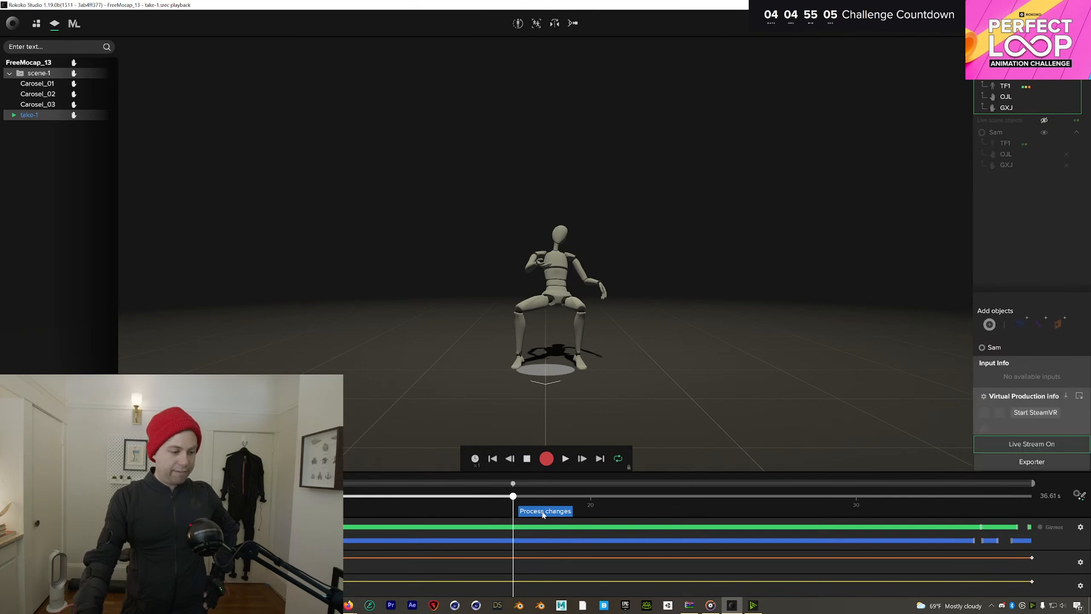
left_click(571, 512)
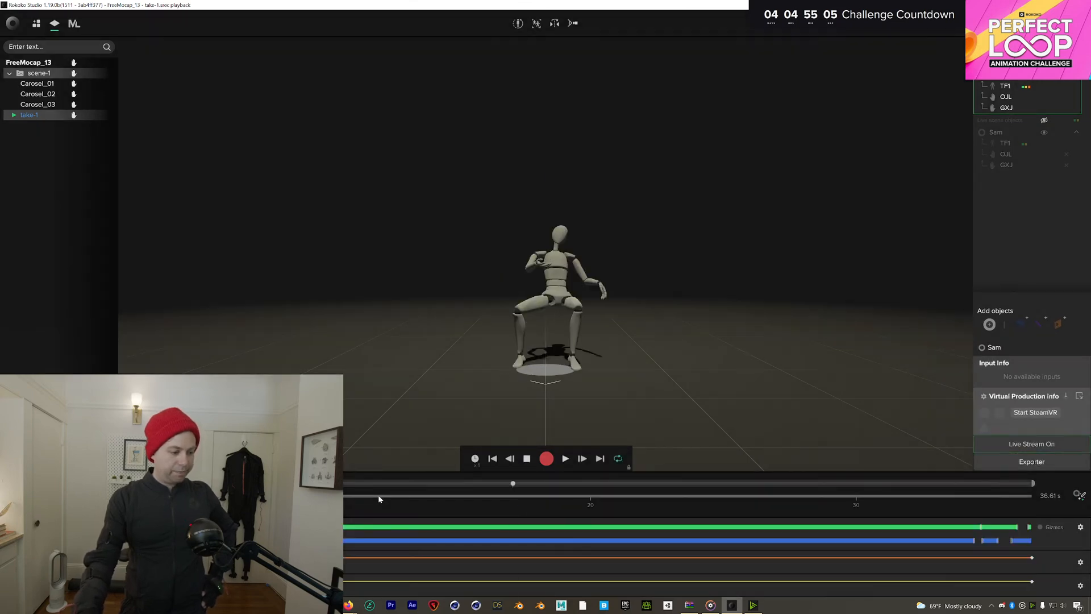
Check the processed pose at 24.40 s, then switch on Drift Fix
left_click_drag(378, 494, 667, 497)
left_click(1080, 496)
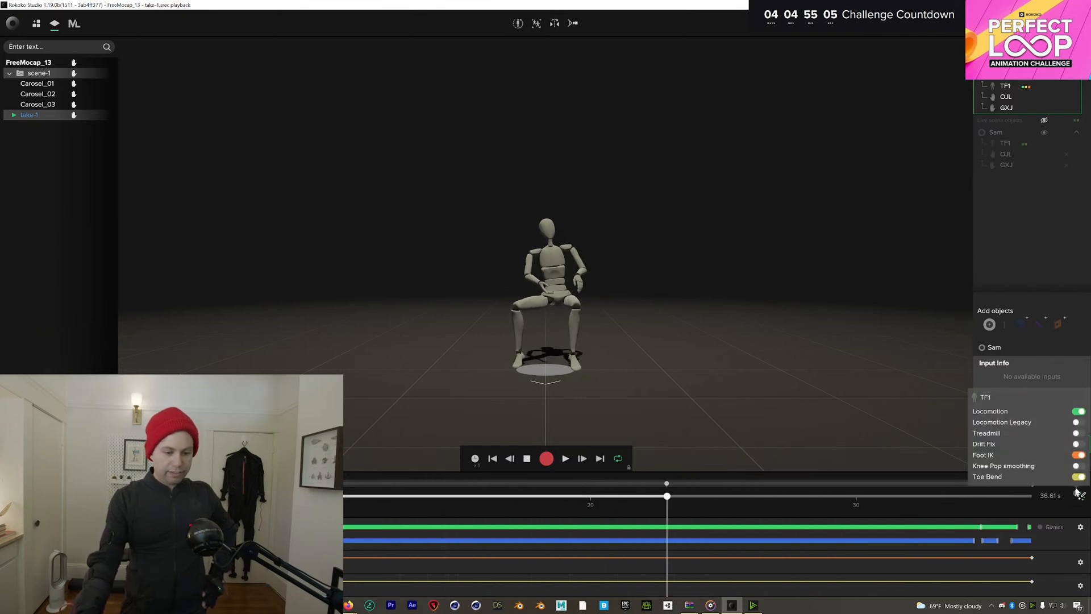
left_click(1077, 444)
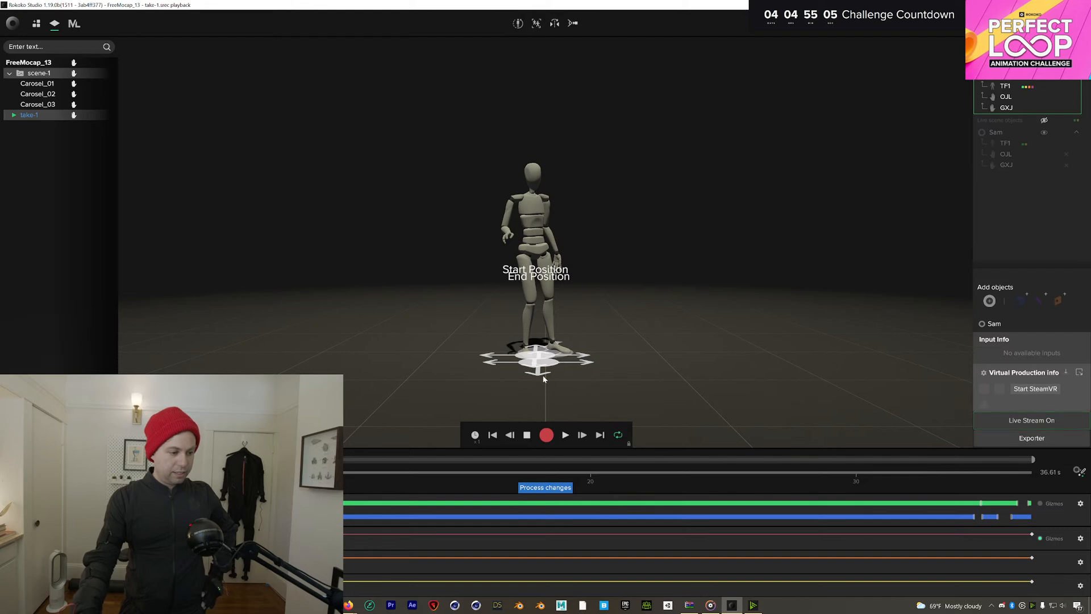
Process the Drift Fix change, pause take-1 and scrub up to about 33 seconds
left_click_drag(544, 379, 540, 370)
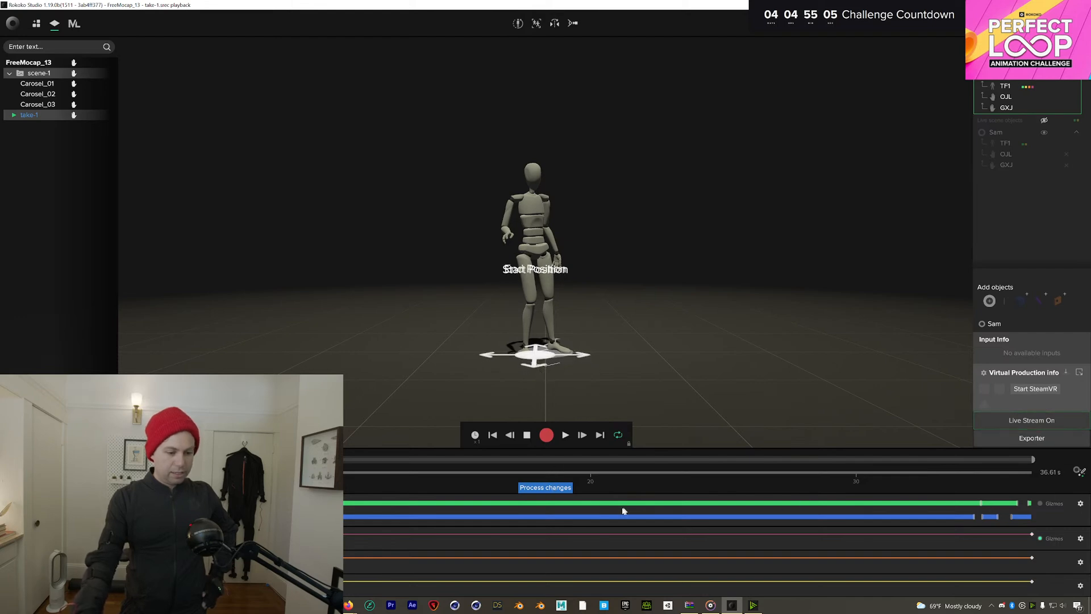
left_click(563, 488)
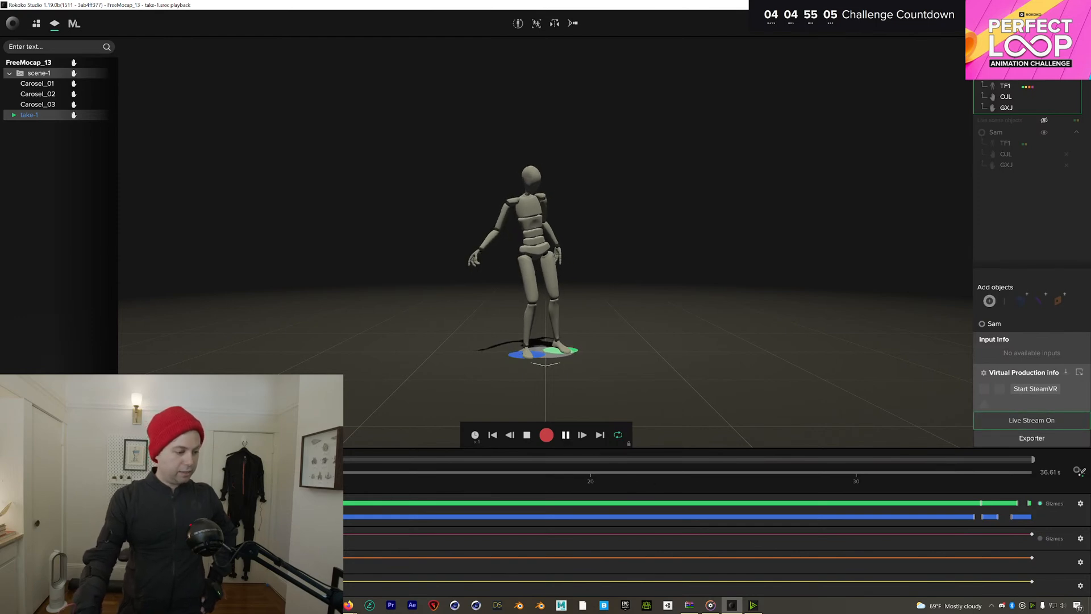
left_click(565, 437)
left_click_drag(437, 488, 566, 503)
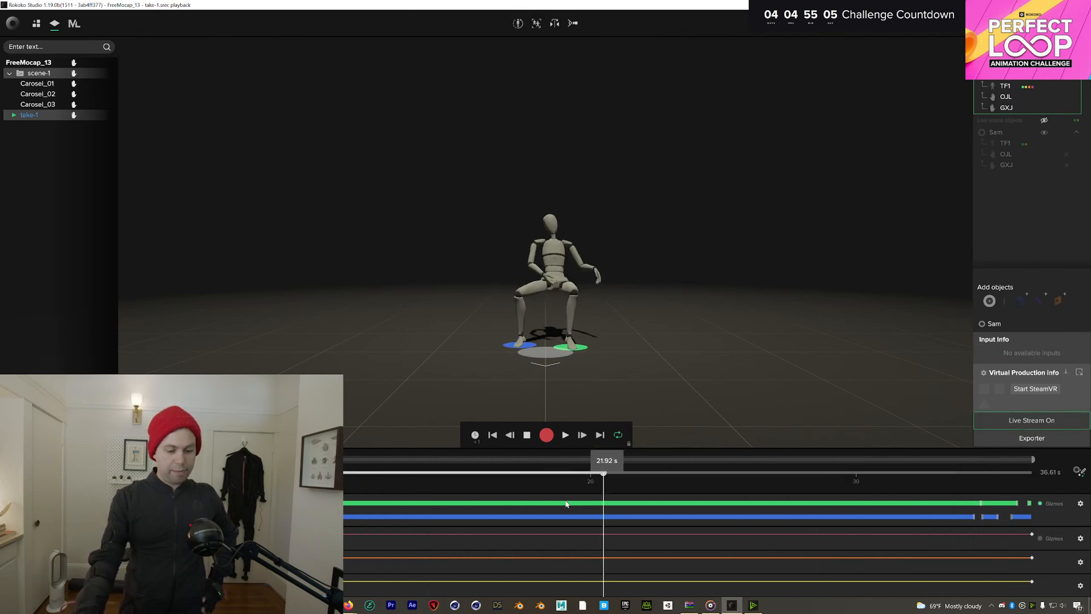
Disable the Foot IK filter on take-1, scrub to compare poses, then exit to live
left_click(1080, 472)
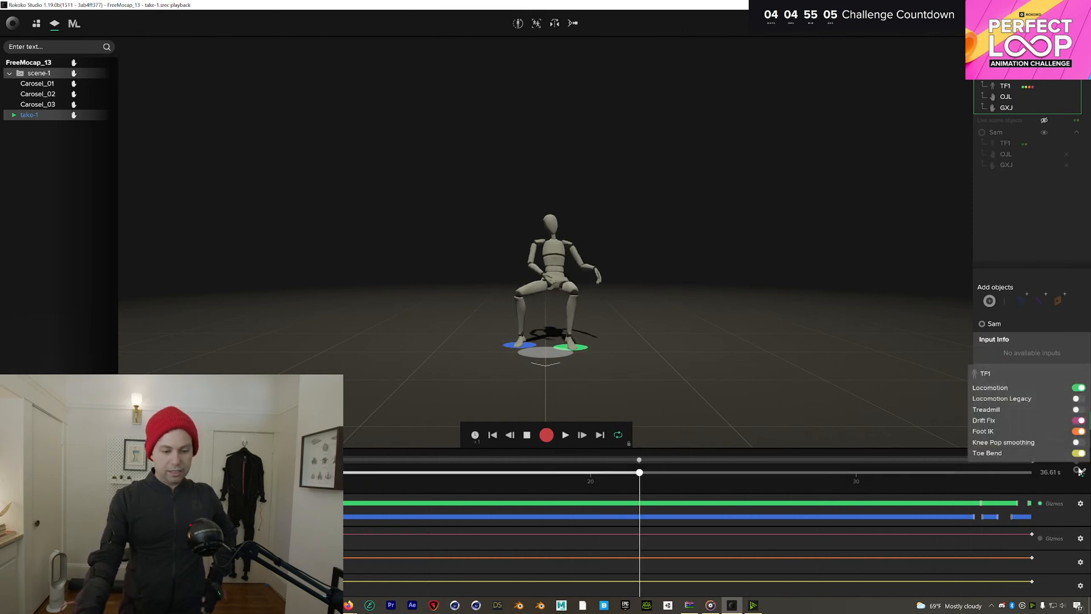
left_click(1079, 432)
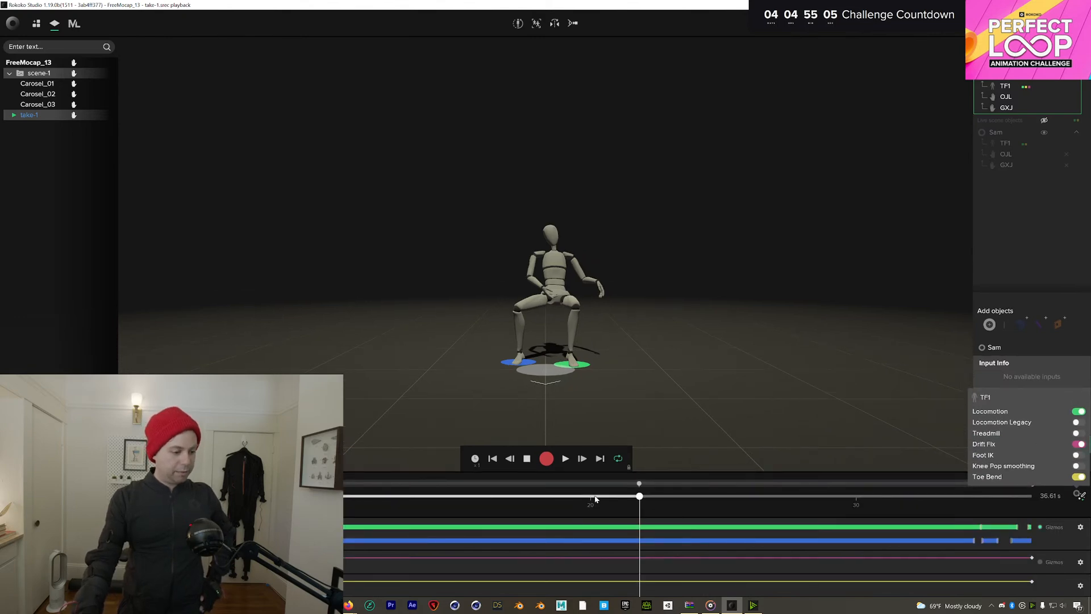
left_click_drag(483, 493, 313, 504)
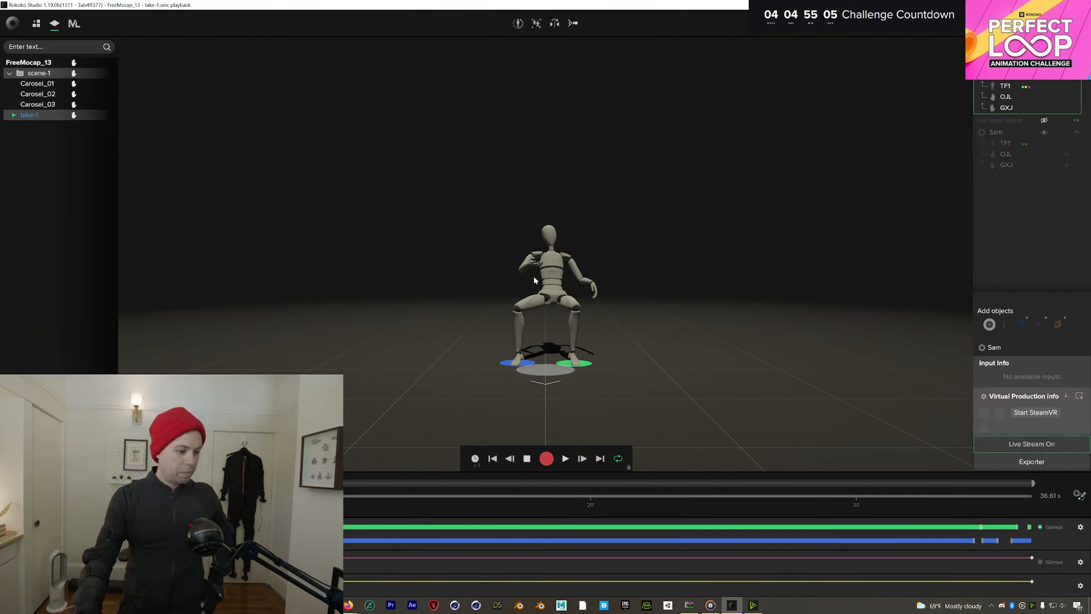
key("Escape")
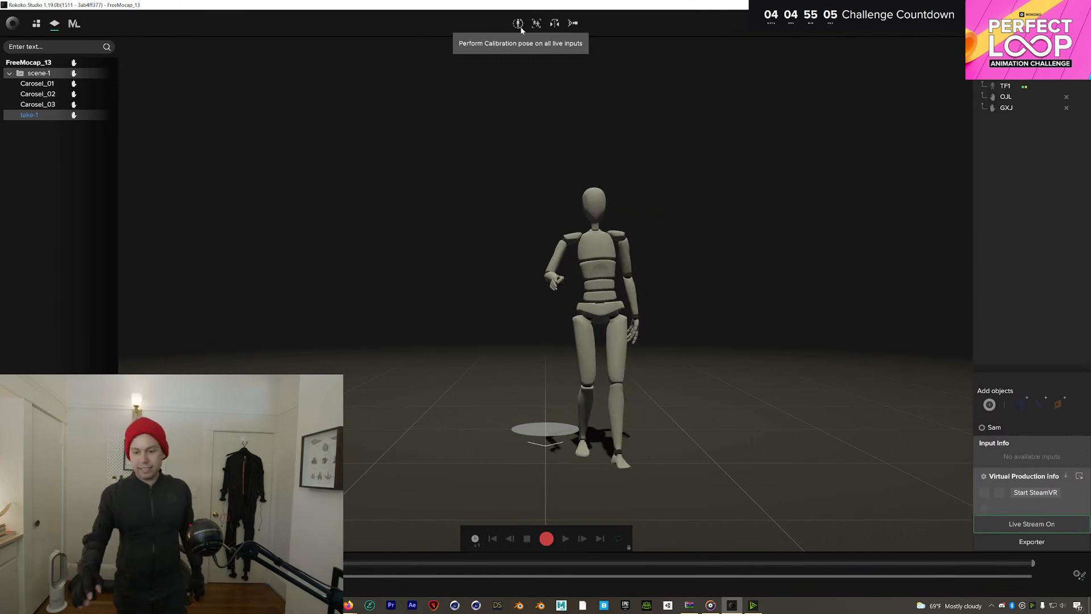
Run the suit calibration pose, then begin recording take-2
left_click(517, 24)
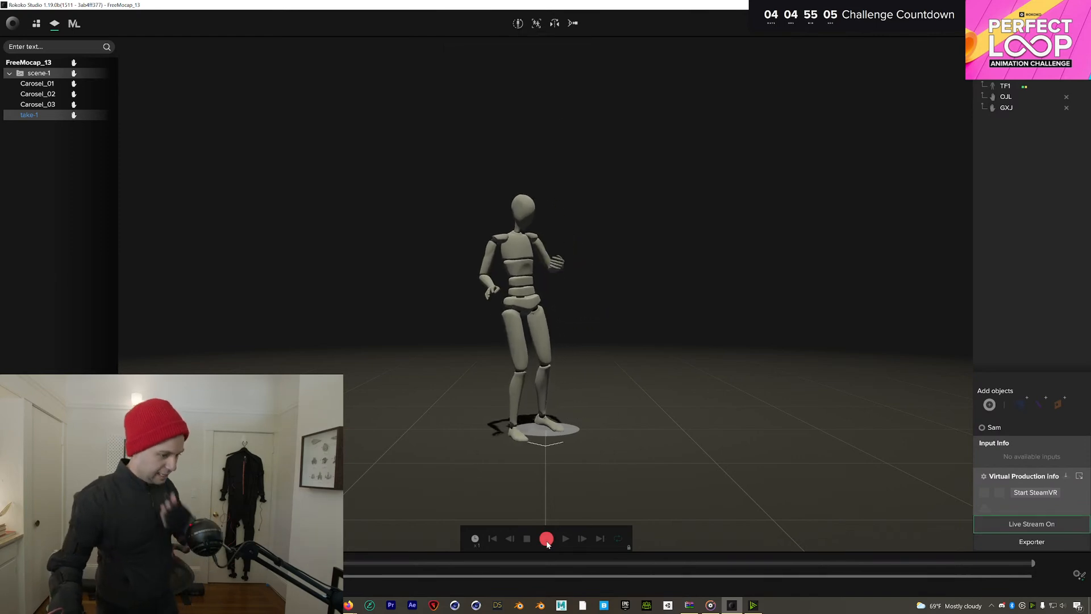
left_click(546, 538)
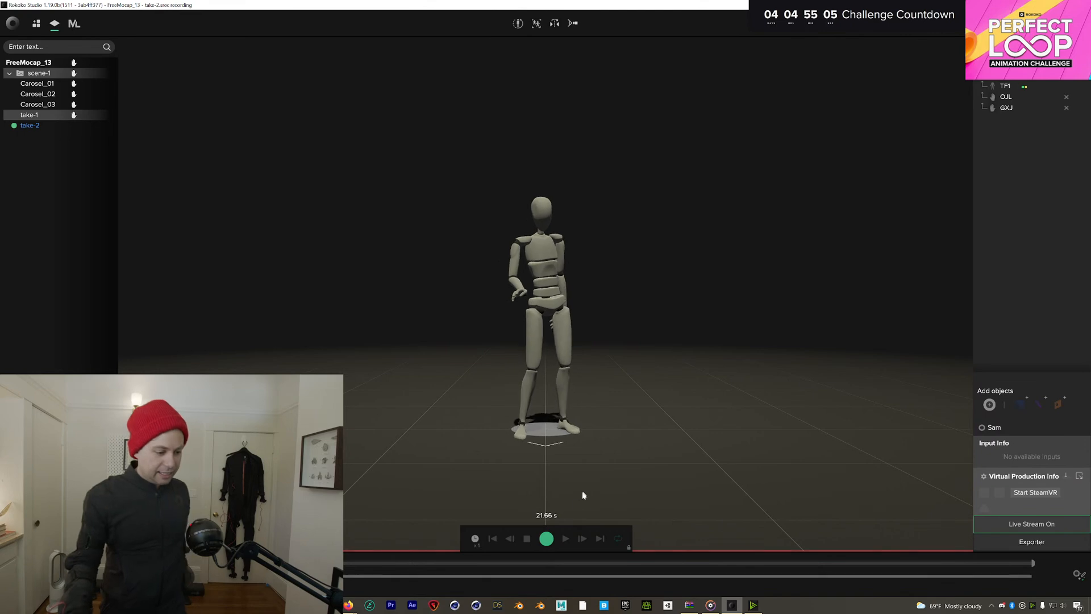
Stop take-2 at about 22.26 s, play it back rewound to the start, then go live
left_click(546, 538)
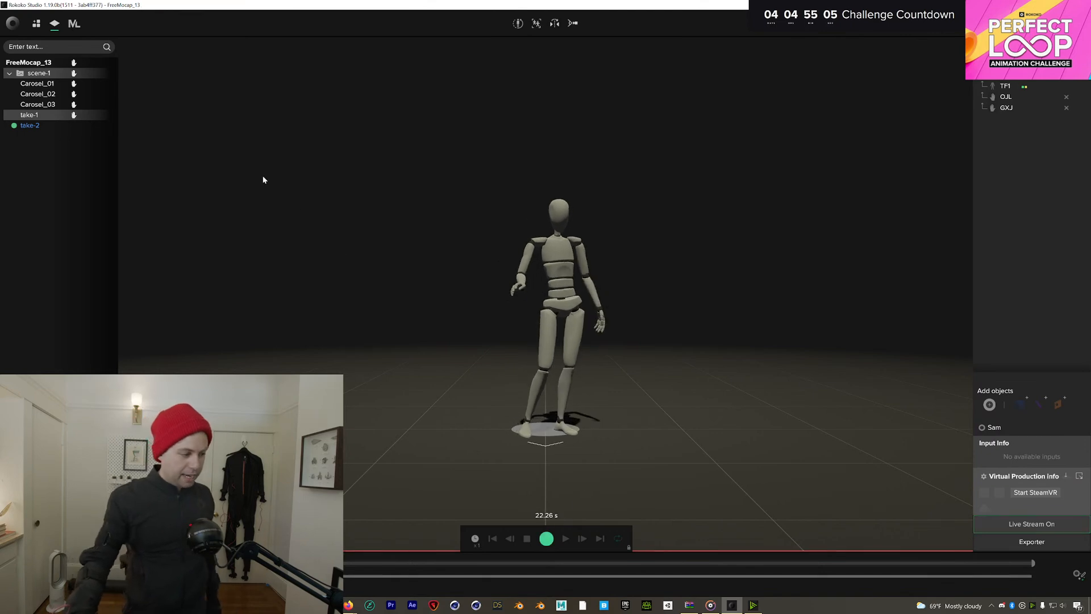
left_click(31, 125)
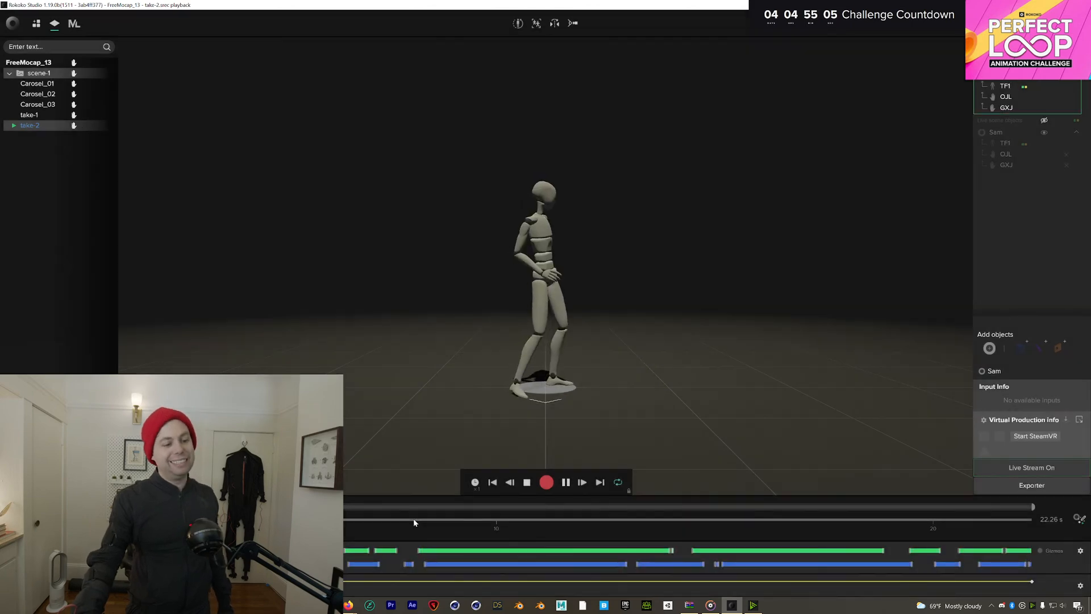
left_click_drag(414, 518, 344, 534)
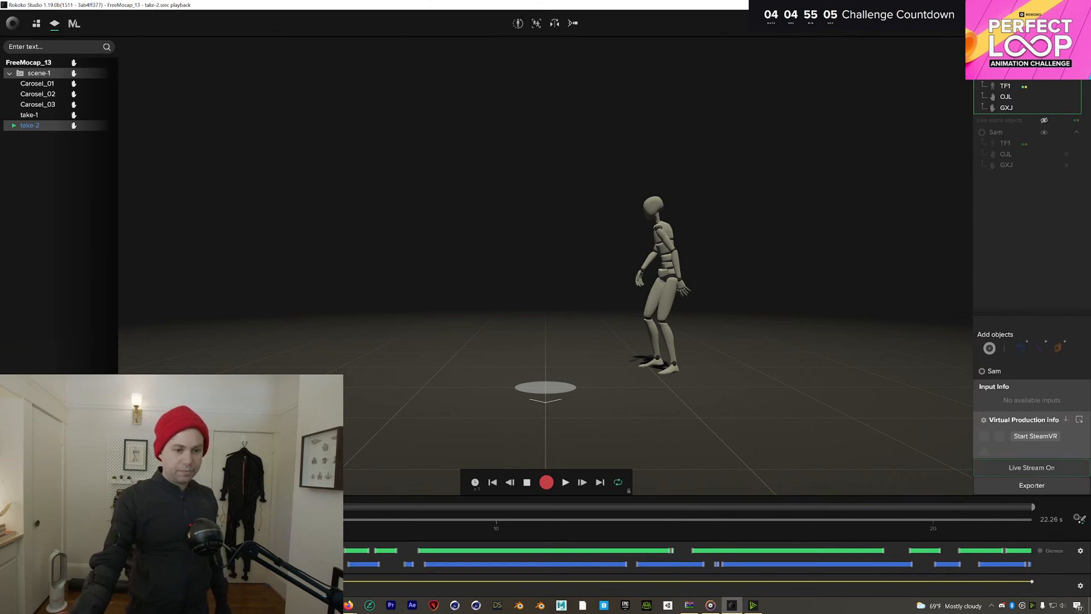
left_click(519, 24)
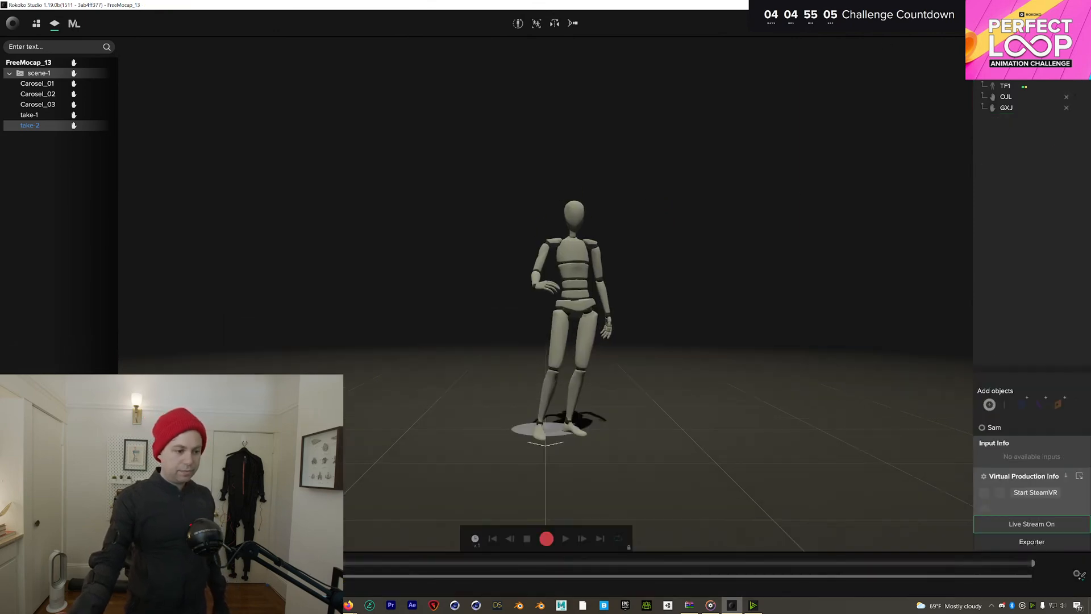
Calibrate the suit, then record and stop a first take-3 attempt
left_click(520, 25)
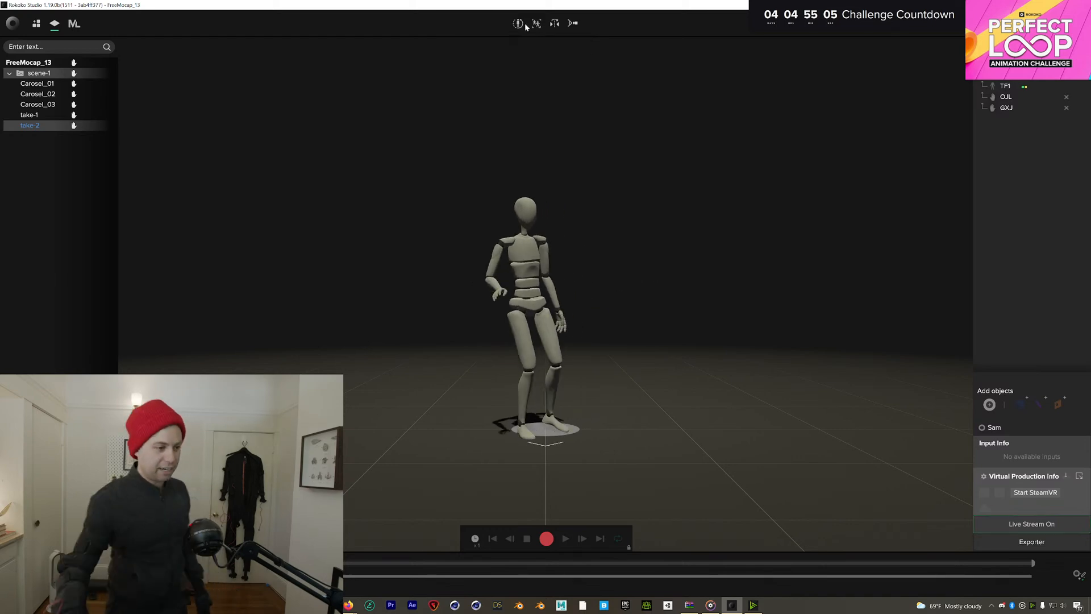
left_click(547, 539)
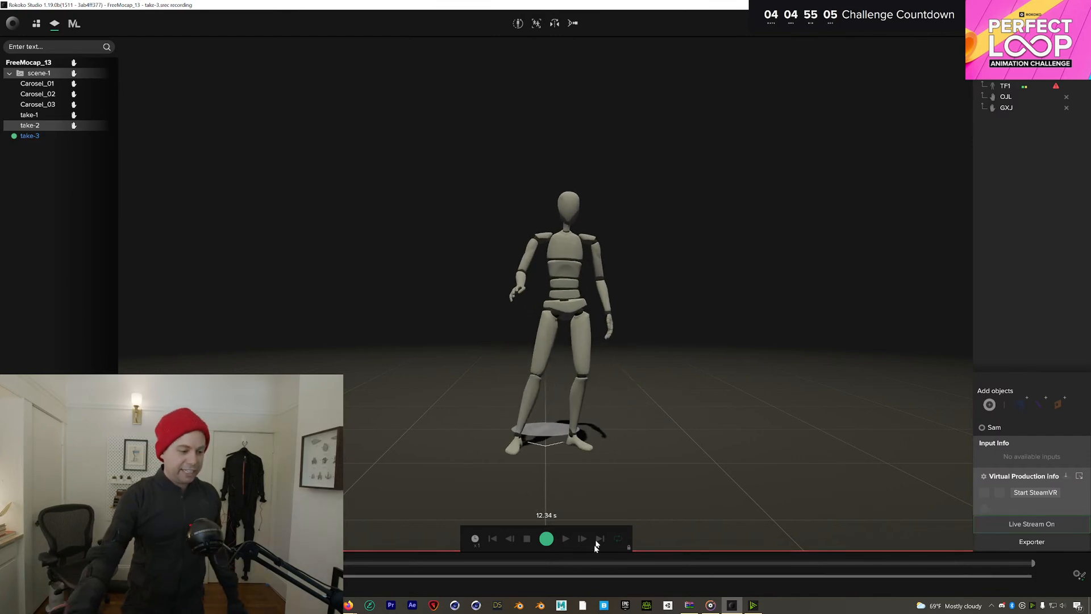
left_click(546, 538)
Delete the take-3 attempt and start recording a new take-3 with the R shortcut
right_click(26, 134)
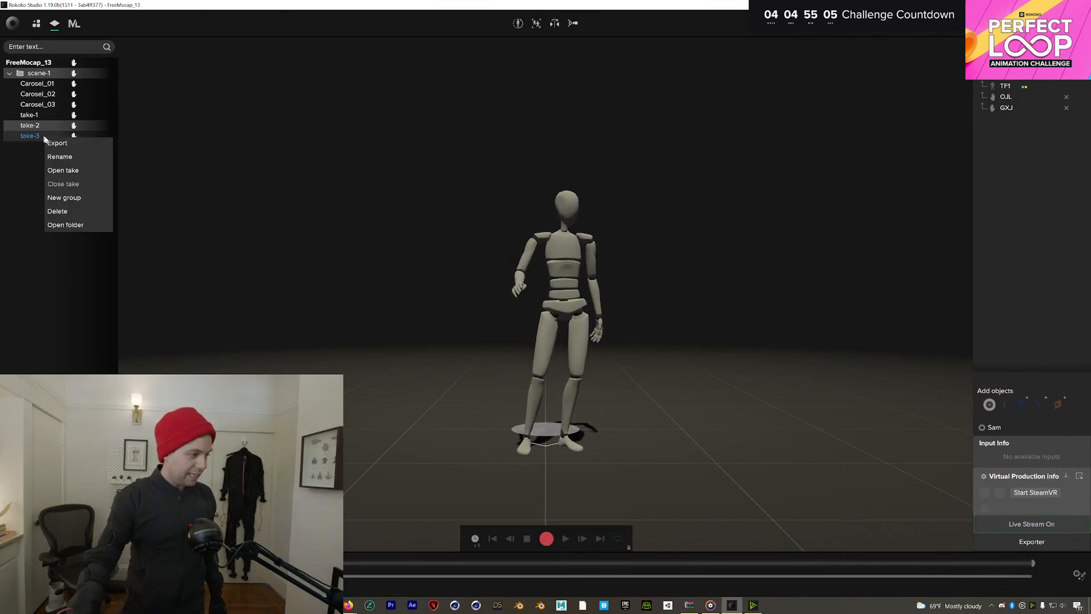
left_click(71, 212)
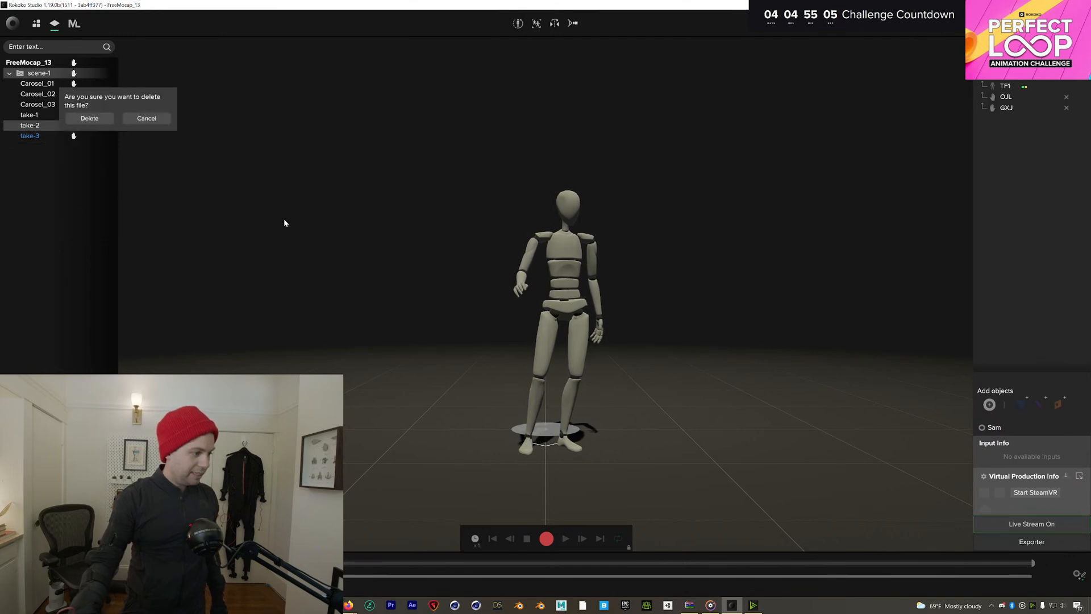
left_click(86, 118)
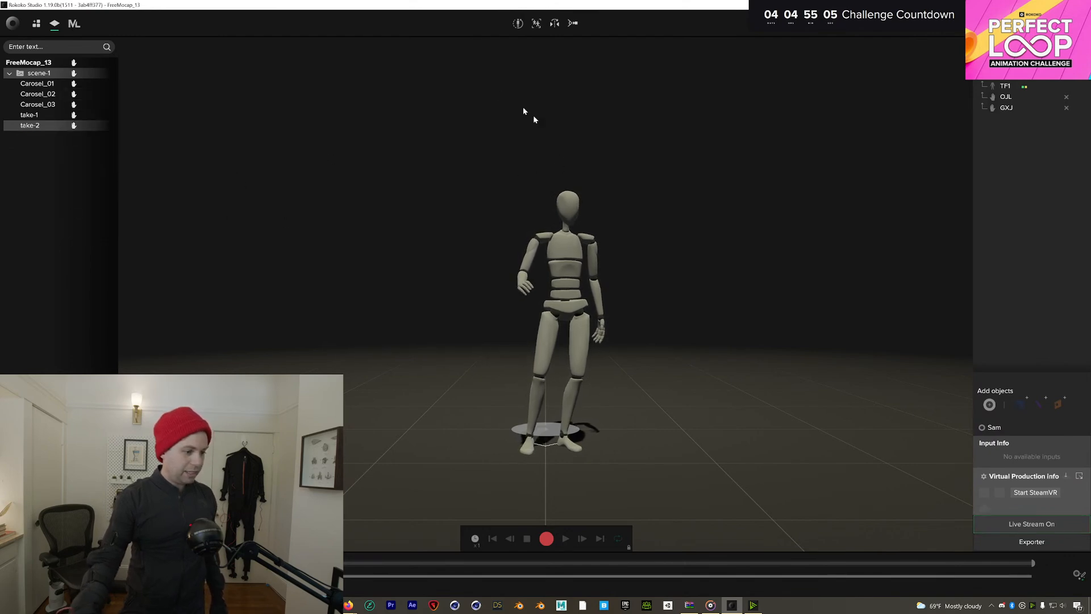
key("r")
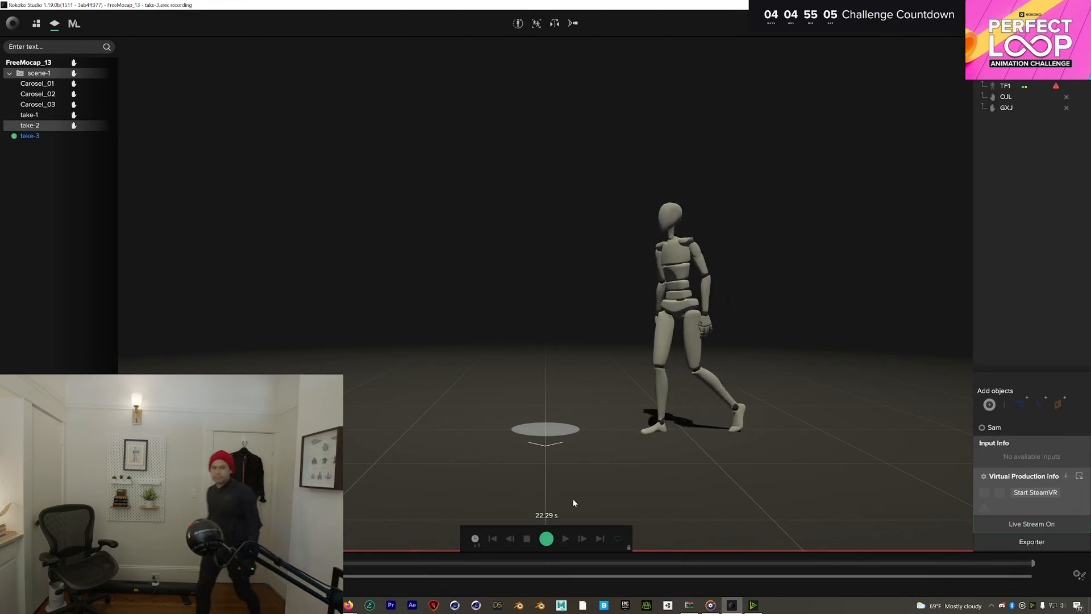
Stop take-3 at about 24.67 s and scrub its playback around the 8–9 second mark
left_click(547, 540)
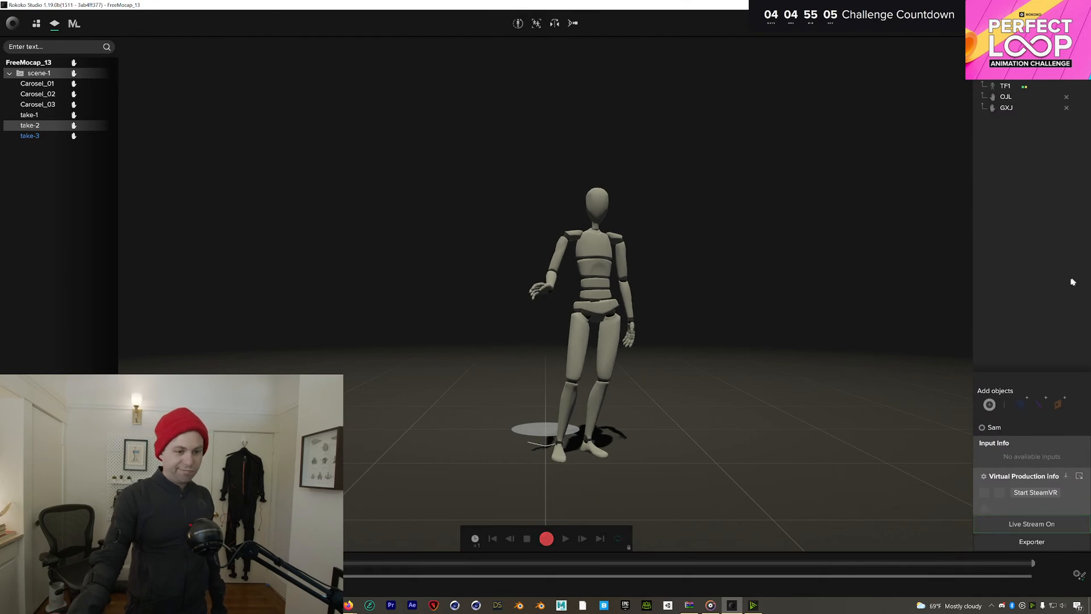
left_click(30, 137)
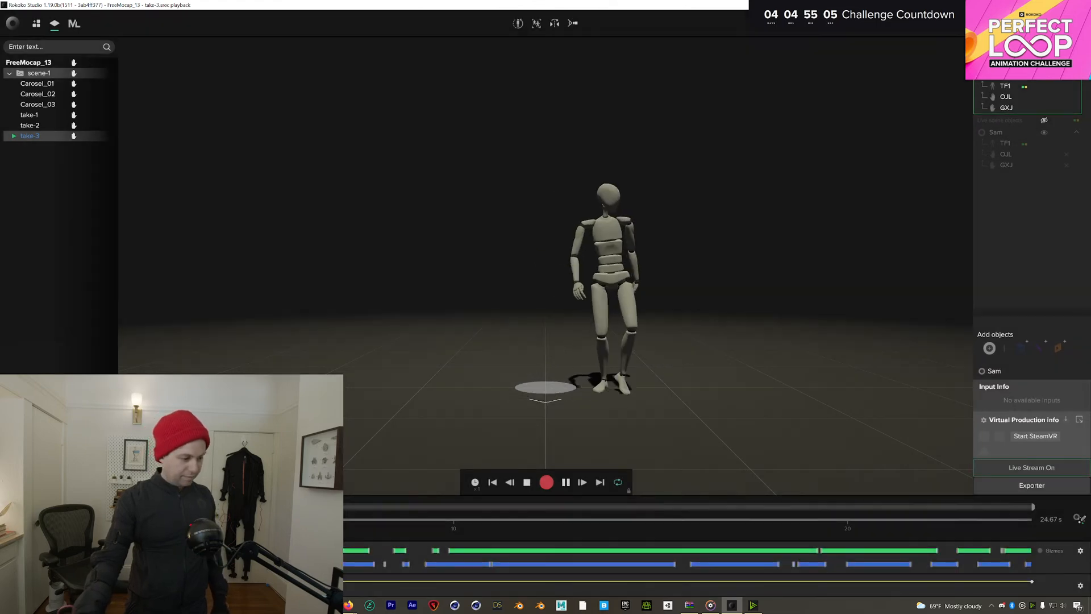
left_click(350, 521)
mouse_move(382, 526)
left_mouse_down()
mouse_move(434, 526)
mouse_move(361, 530)
mouse_move(426, 530)
mouse_move(371, 529)
left_mouse_up()
left_click_drag(371, 527, 576, 522)
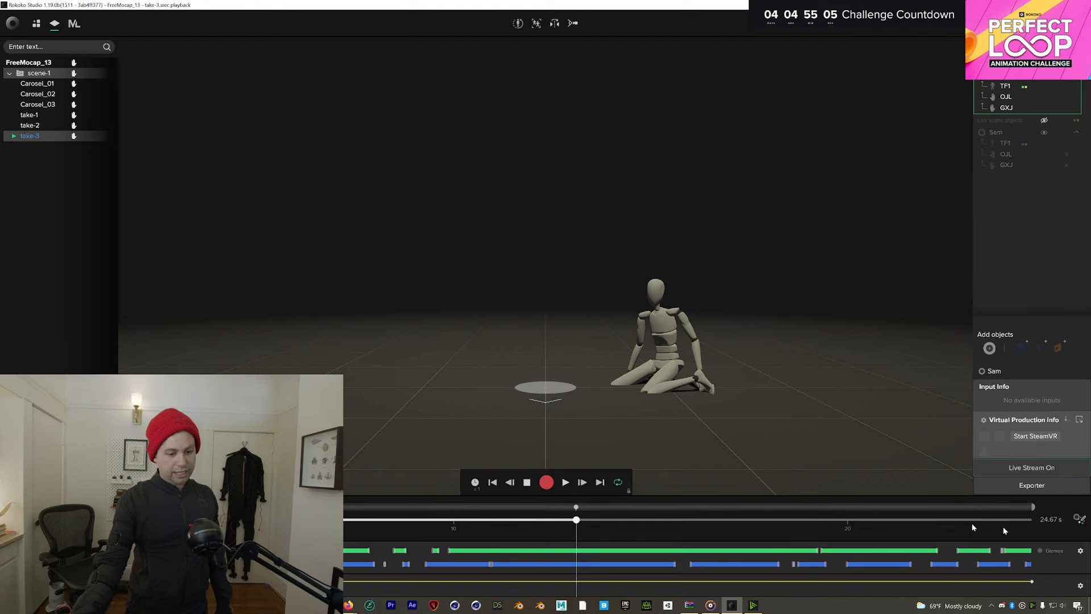
left_click(1079, 519)
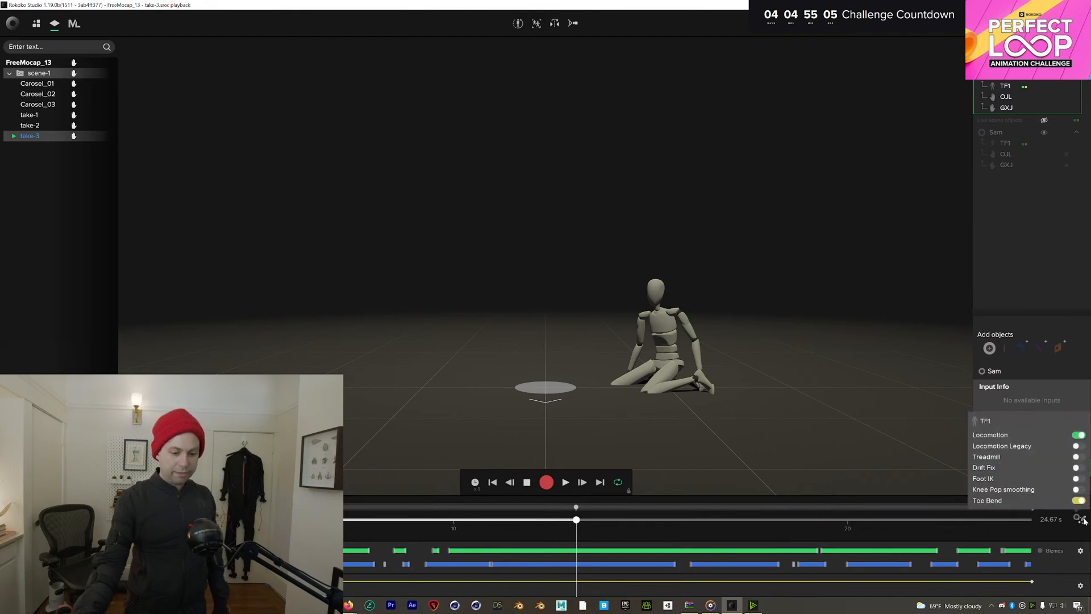
Switch TF1 to the Locomotion Legacy filter and scrub take-3 to about 9.8 s
left_click(1079, 446)
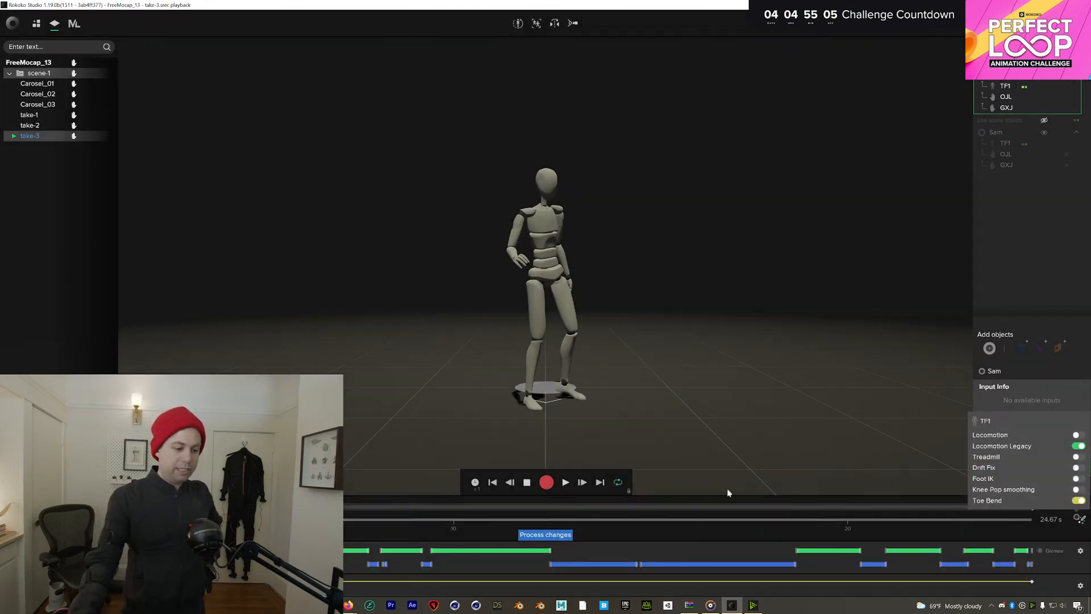
left_click(538, 518)
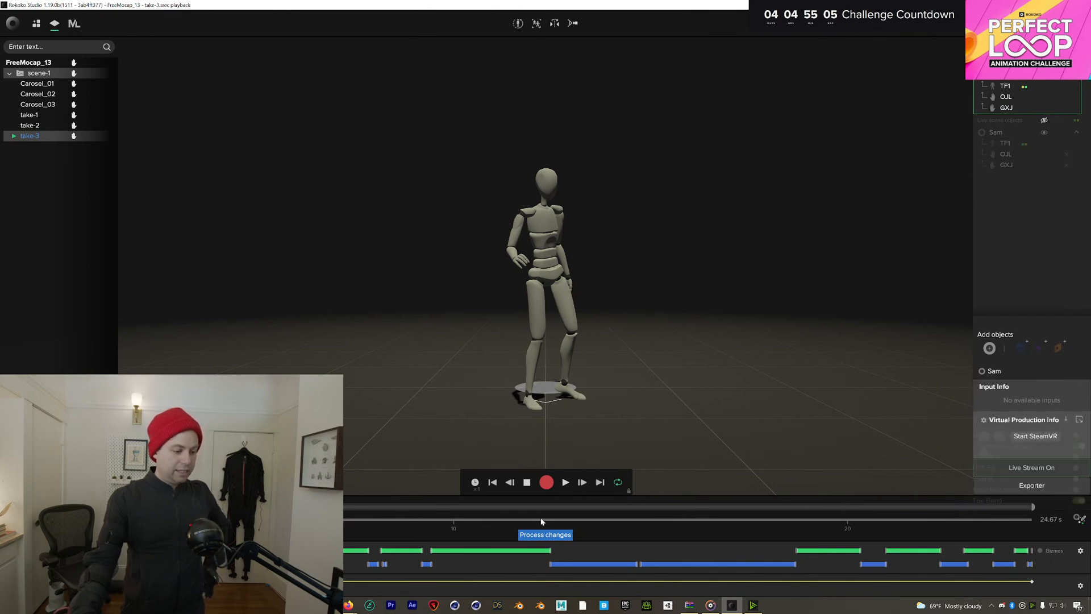
left_click_drag(538, 518, 567, 522)
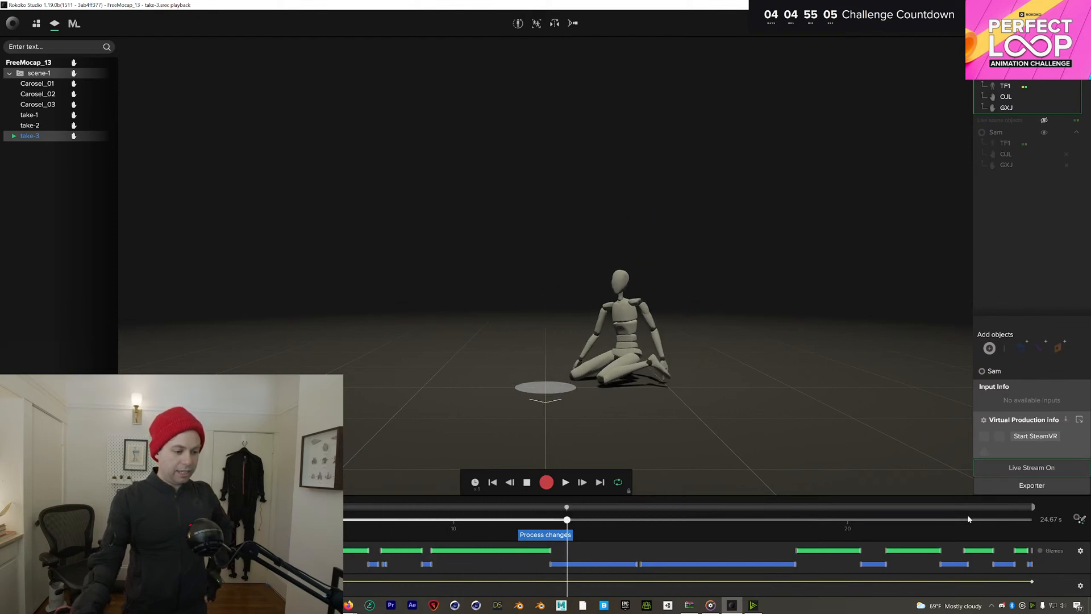
Switch TF1 back to Locomotion, process the changes, and scrub the reprocessed take-3
left_click(1079, 519)
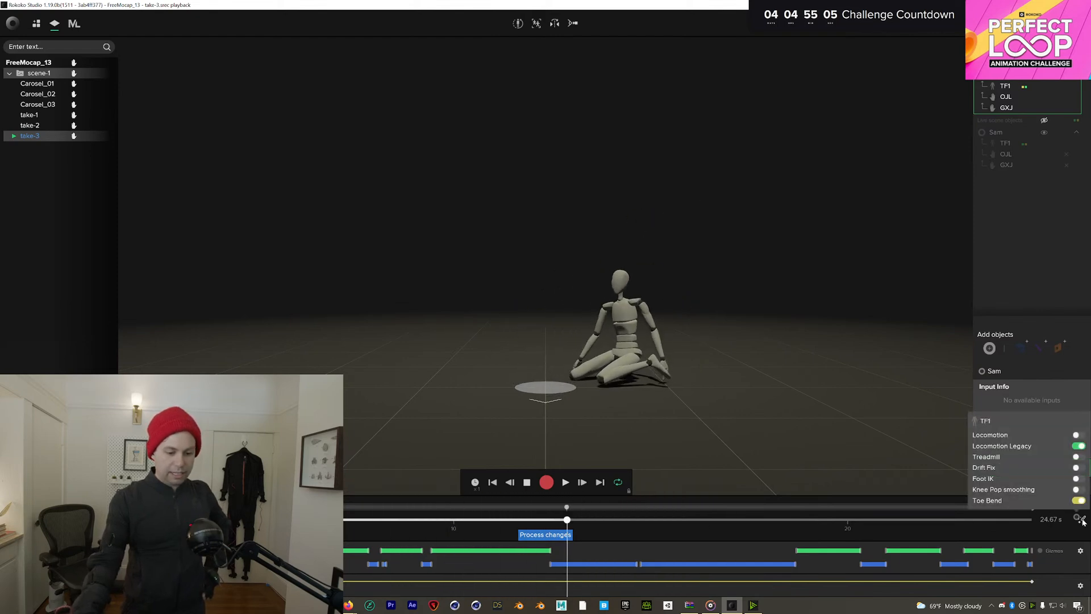
left_click(1078, 436)
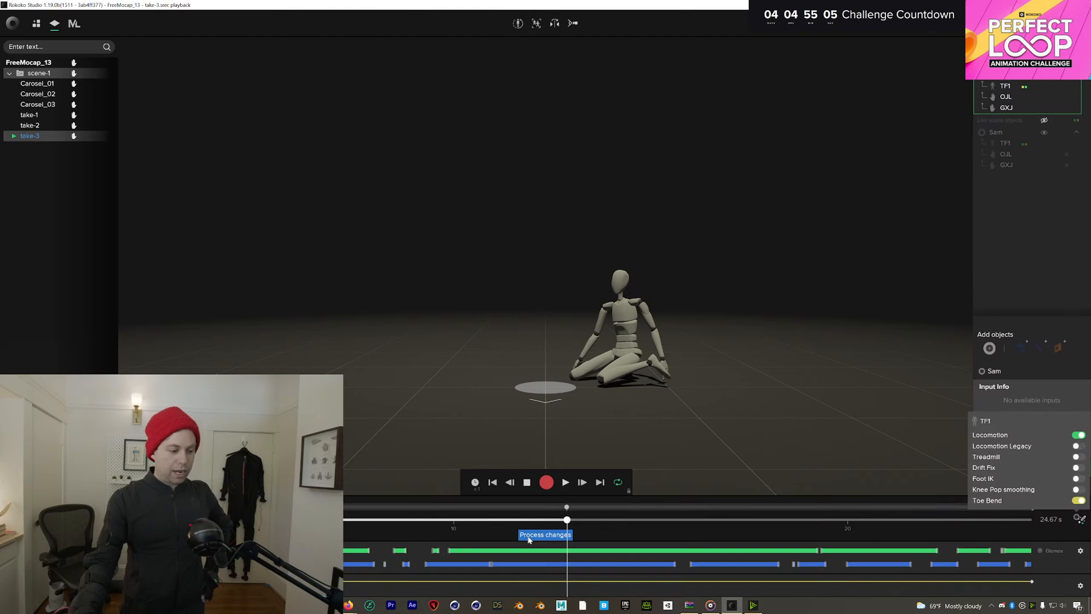
left_click(562, 534)
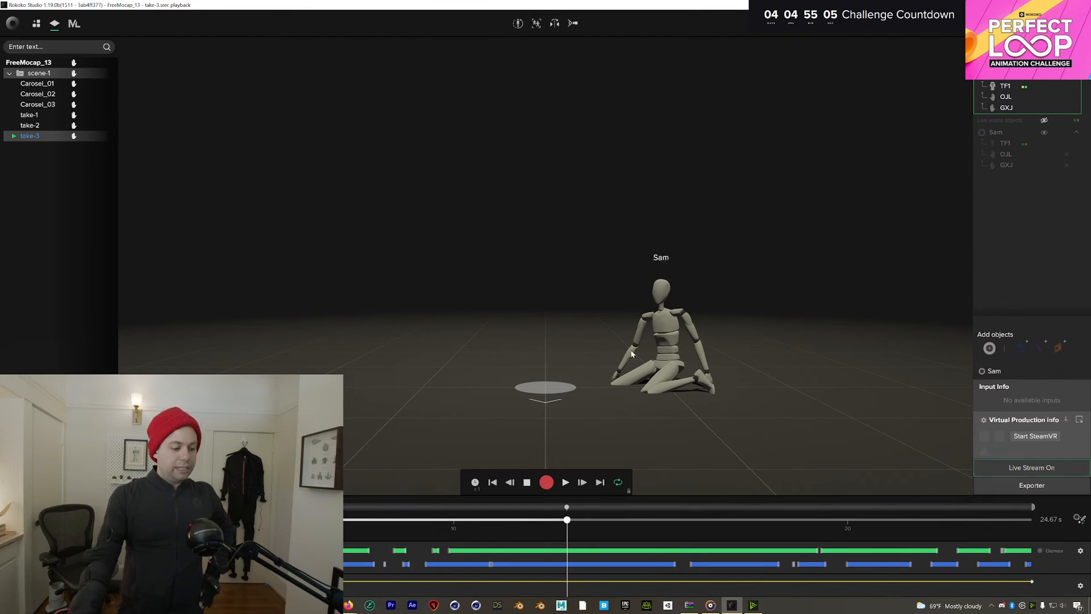
left_click_drag(404, 523, 546, 529)
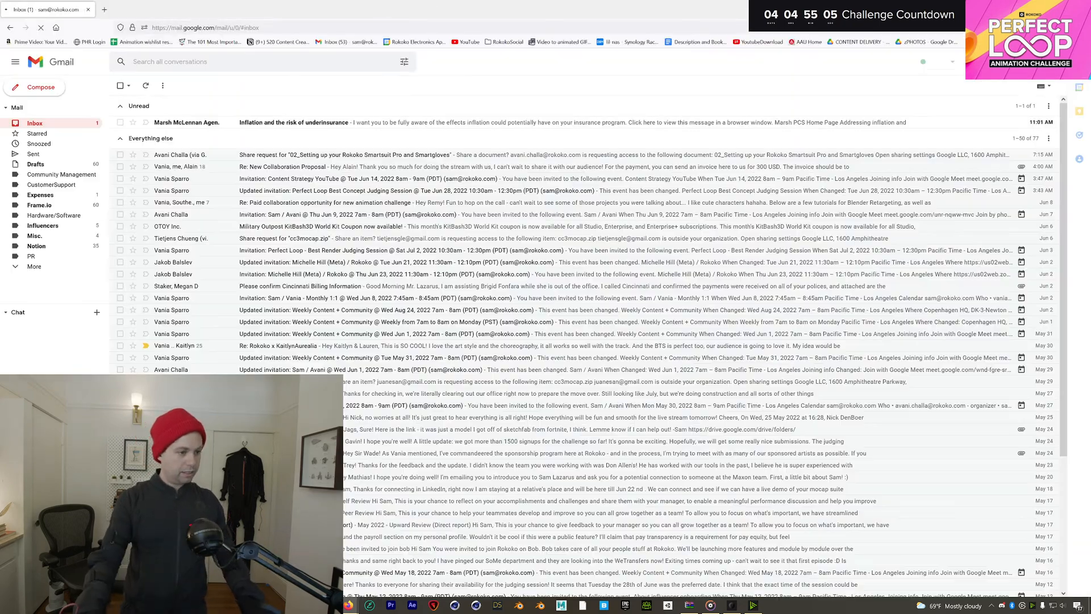
key("ctrl+l")
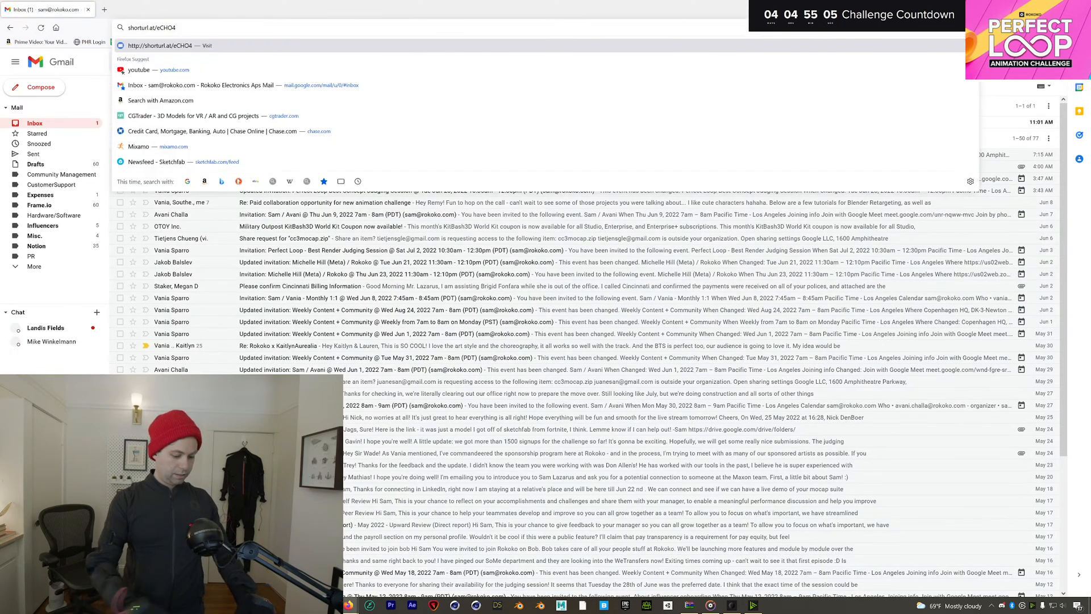
key("Return")
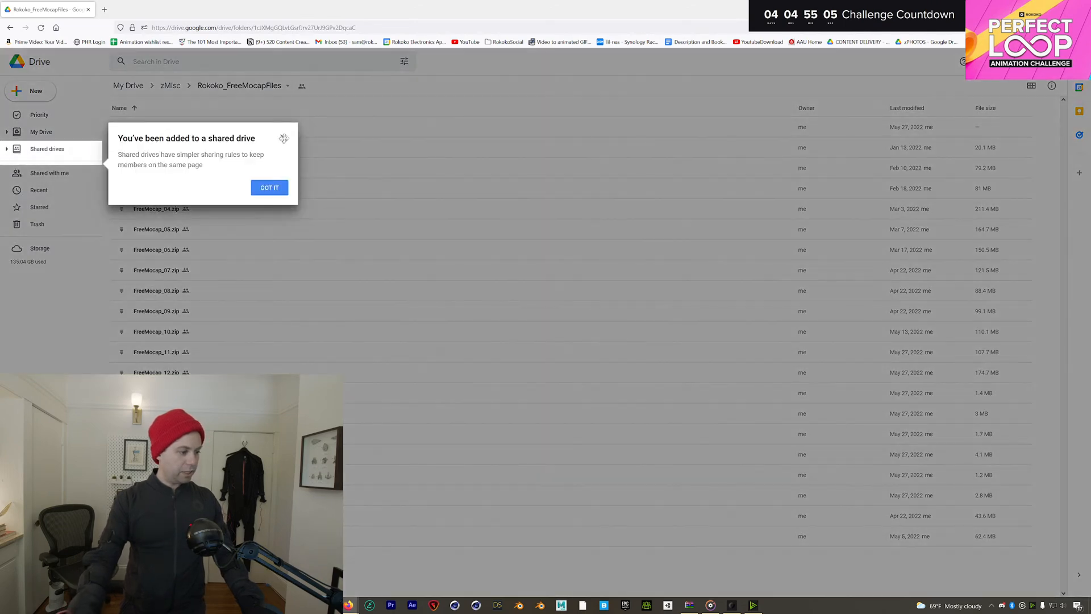
left_click(283, 137)
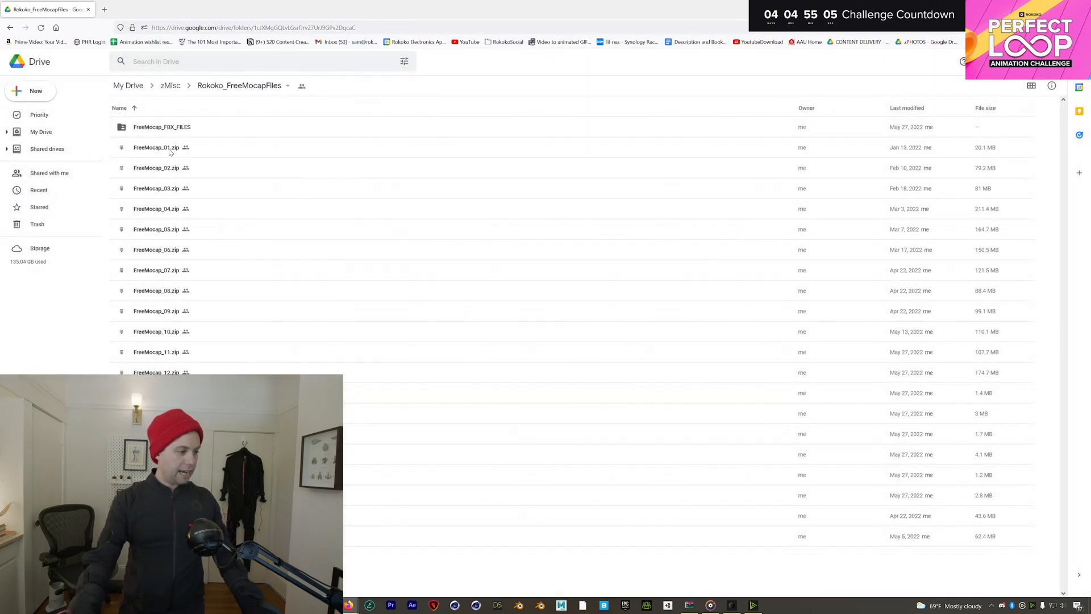
double_click(164, 130)
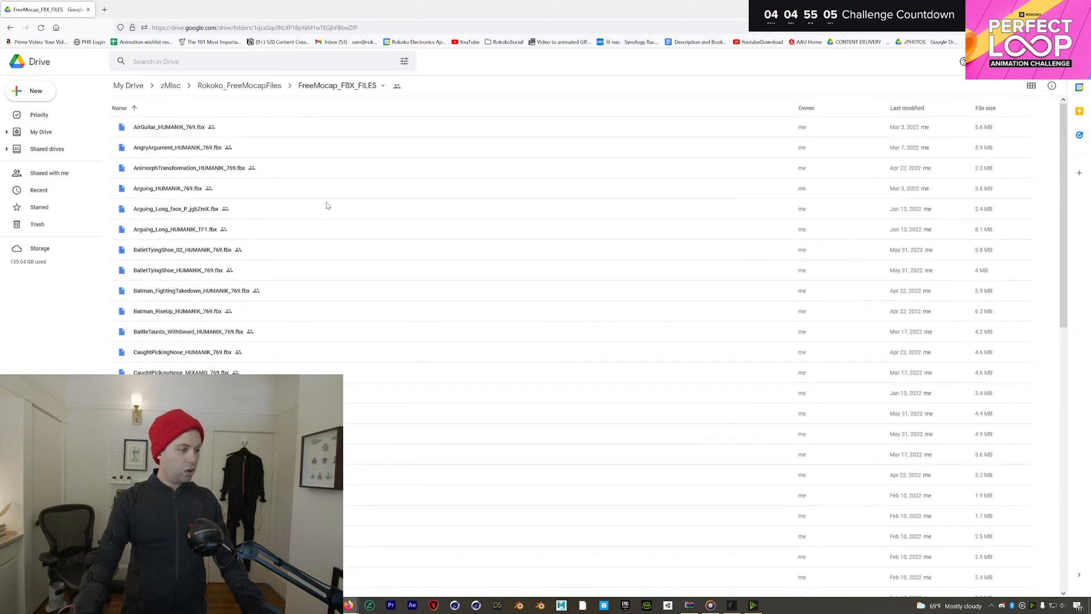
Scroll through the FBX animation files, then return to the Rokoko_FreeMocapFiles folder
scroll(326, 203, "down", 5)
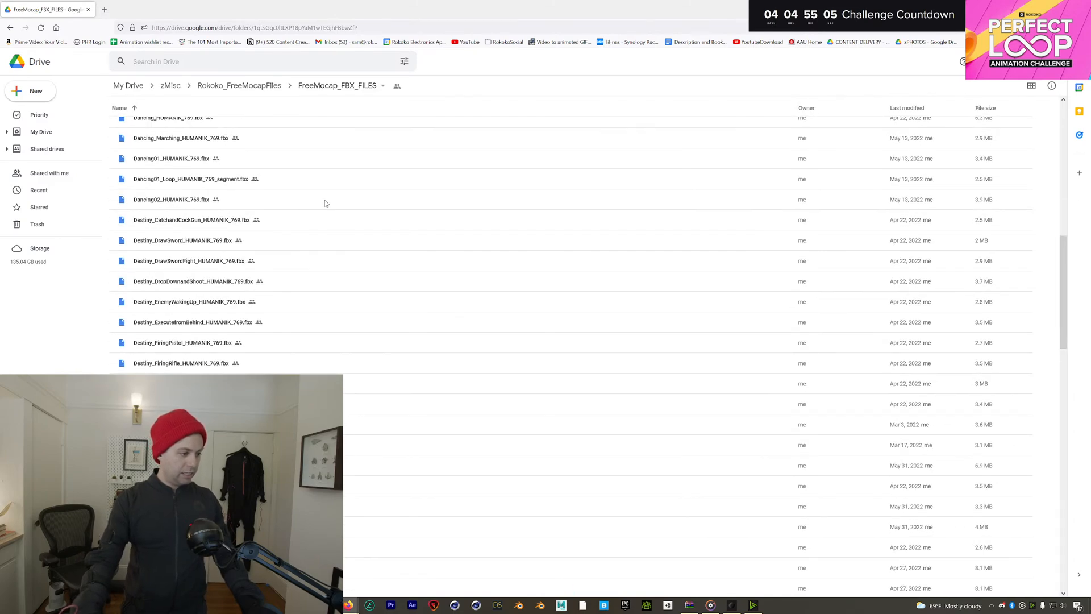
scroll(325, 203, "down", 5)
scroll(326, 203, "down", 10)
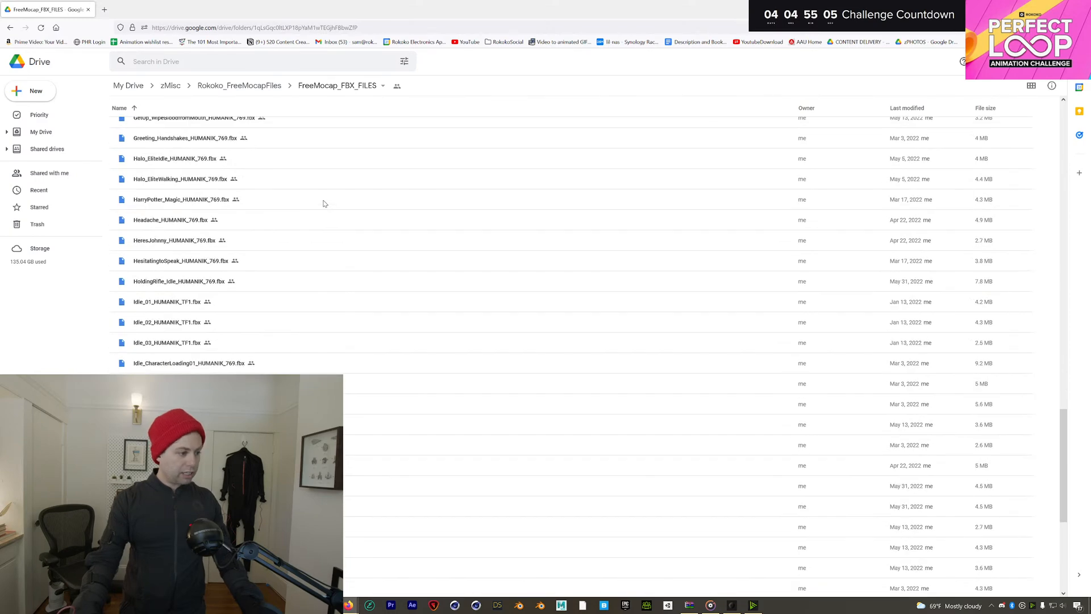
scroll(314, 202, "up", 1)
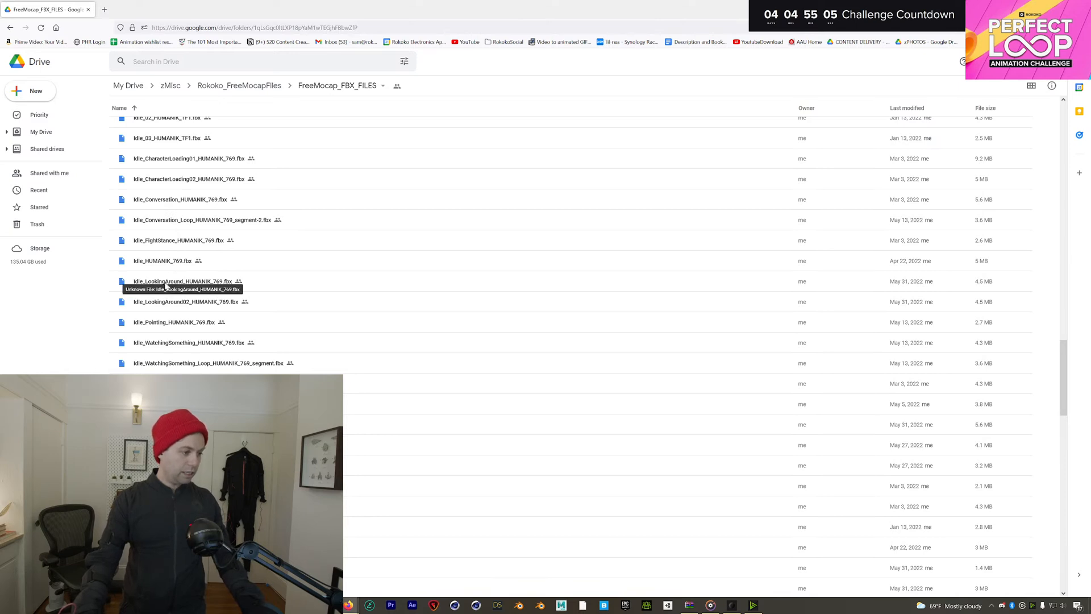
scroll(200, 303, "down", 2)
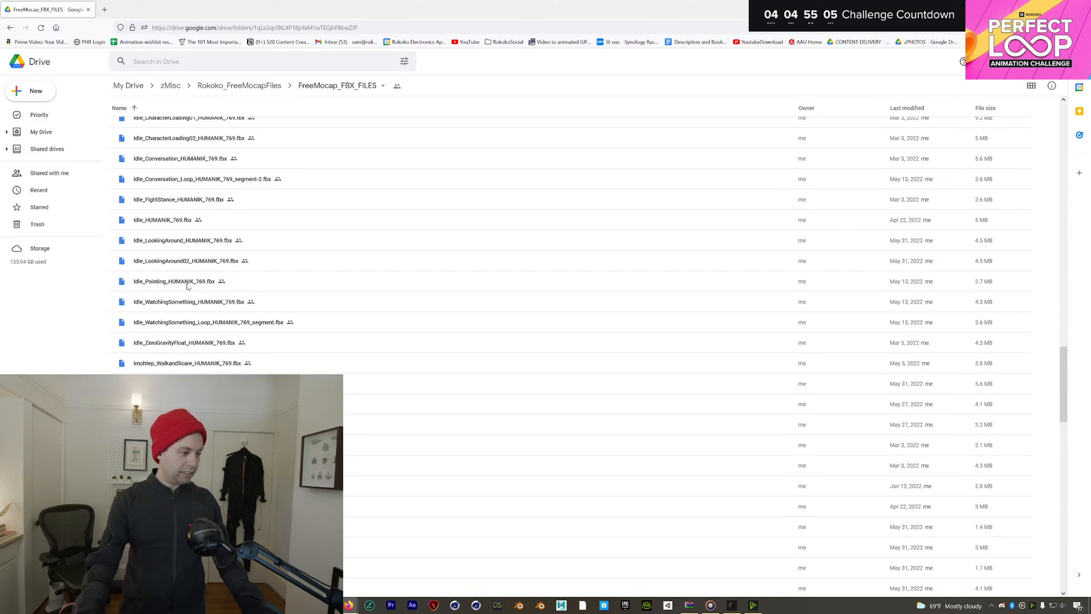
scroll(193, 300, "down", 2)
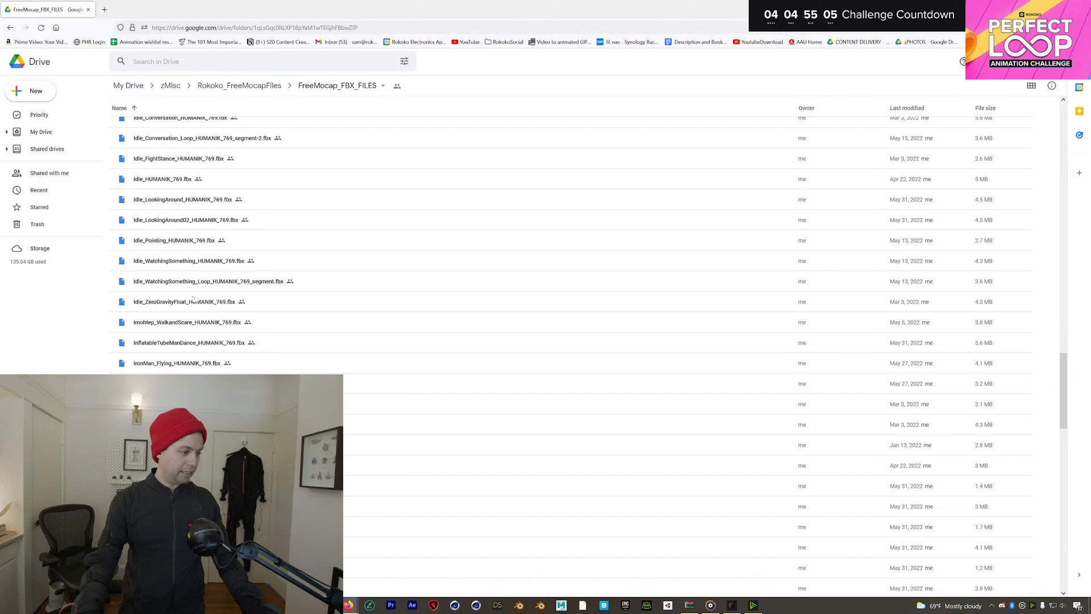
scroll(196, 181, "down", 10)
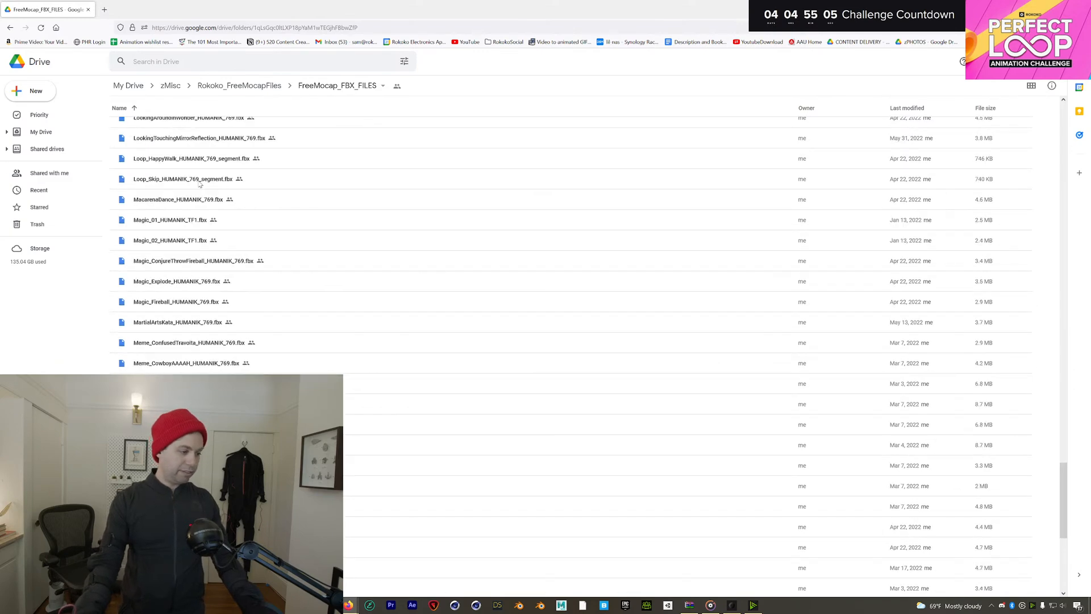
scroll(196, 182, "down", 10)
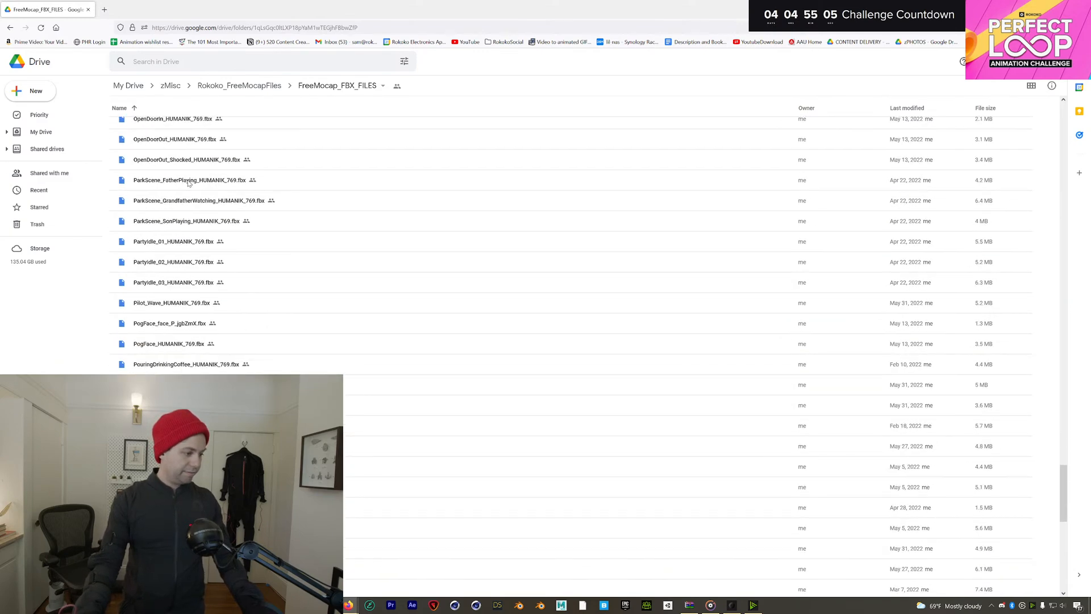
scroll(189, 183, "down", 2)
scroll(155, 195, "down", 6)
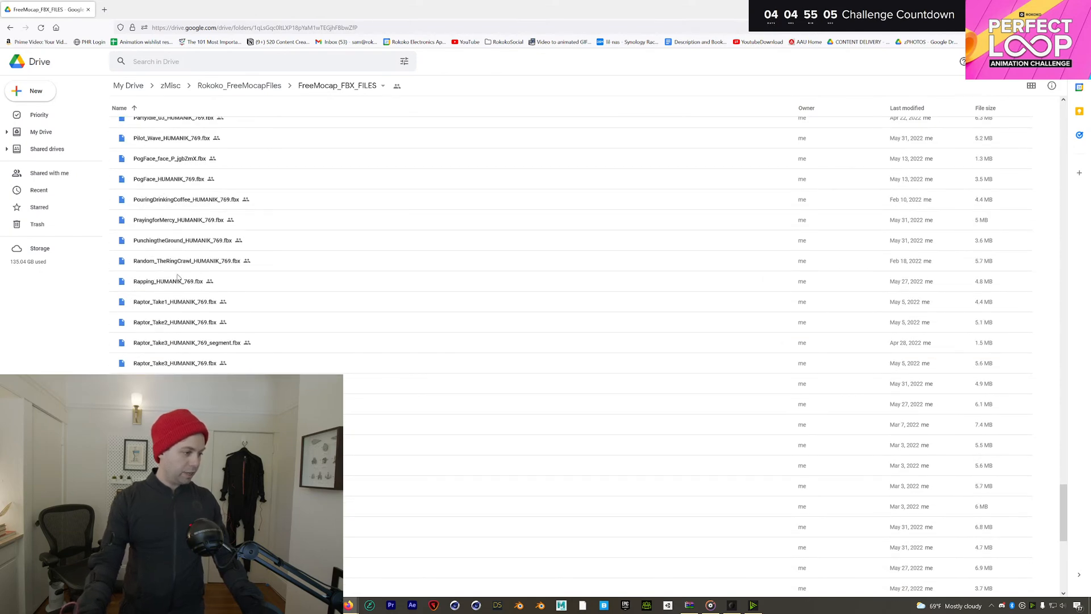
scroll(176, 292, "down", 10)
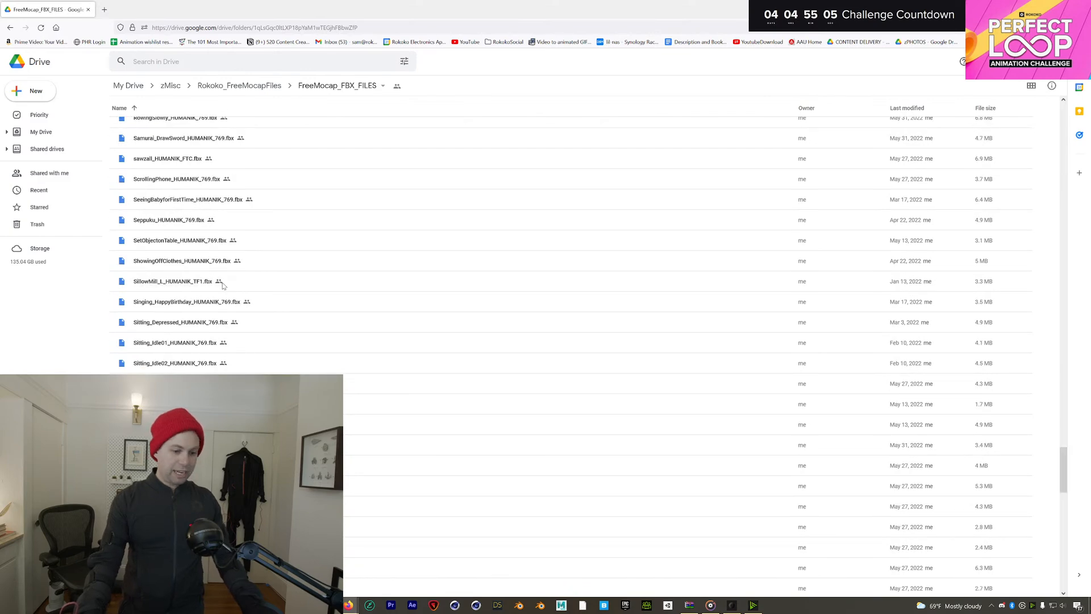
scroll(222, 284, "down", 5)
scroll(220, 288, "down", 3)
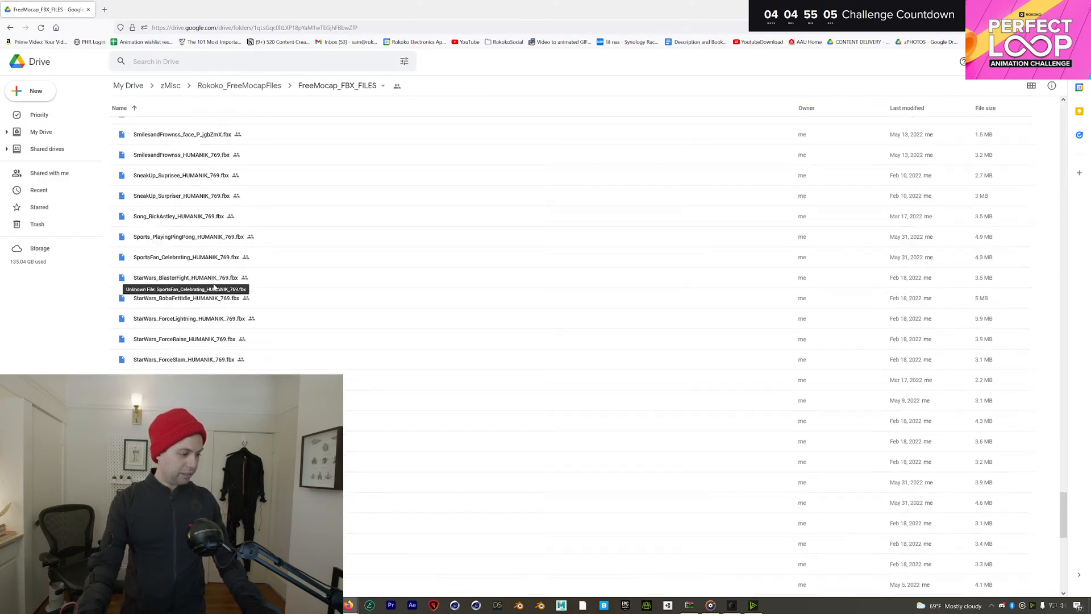
scroll(210, 293, "down", 3)
scroll(195, 297, "up", 4)
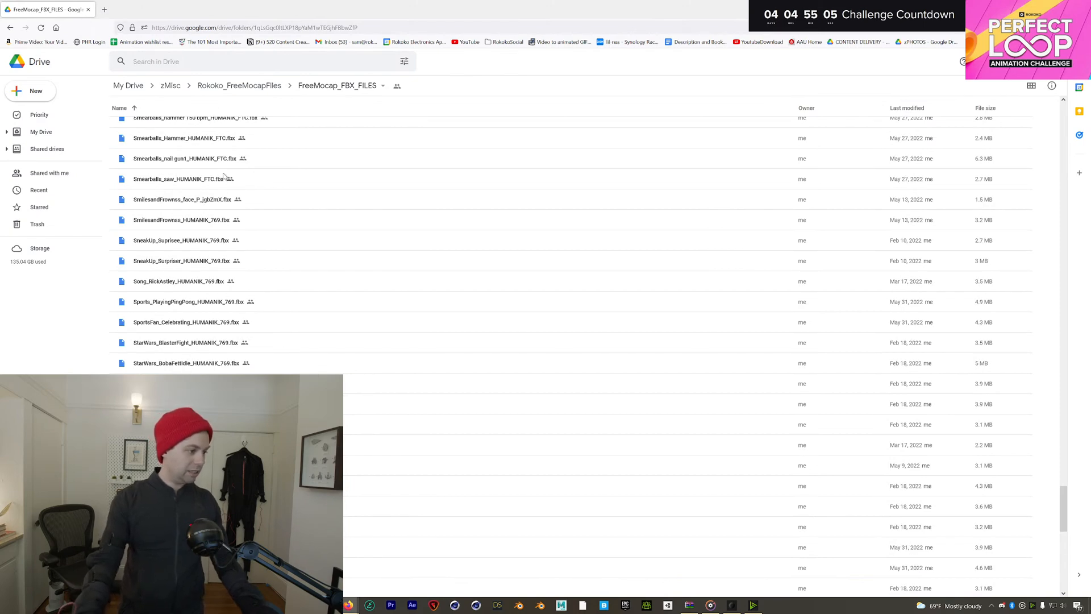
scroll(225, 176, "down", 4)
left_click(242, 87)
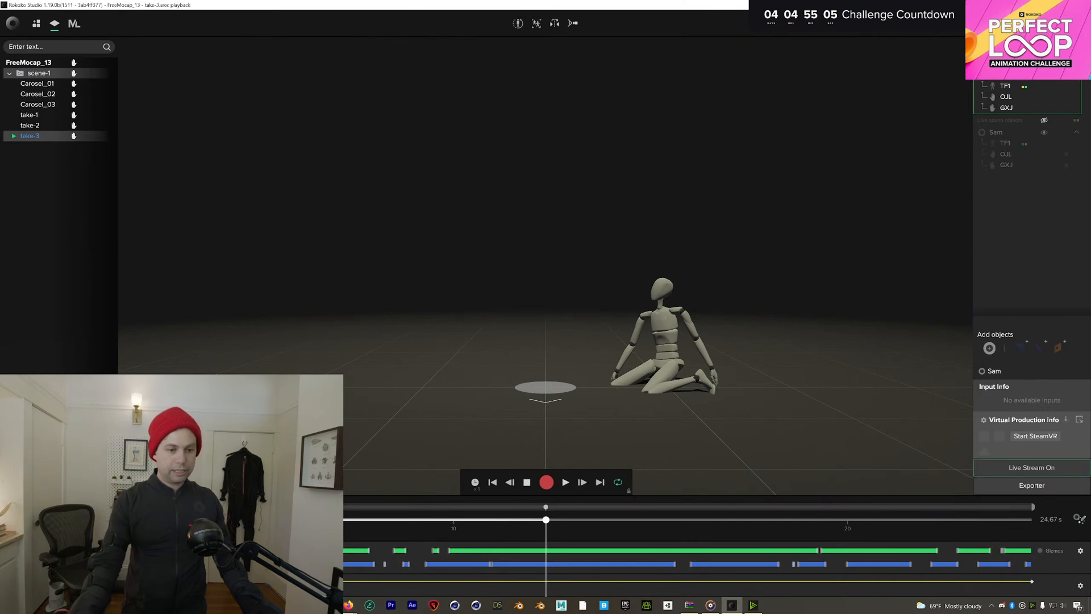
Exit take-3 playback with Escape so the mannequin follows the suit live
key("Escape")
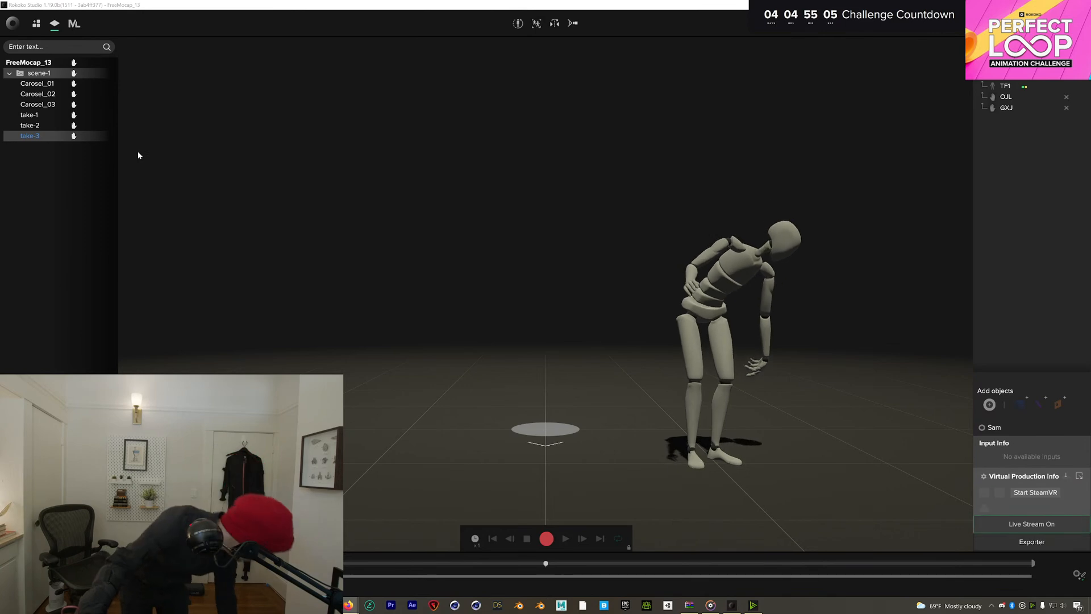
Run the performer calibration countdown, then start recording take-4
left_click(520, 24)
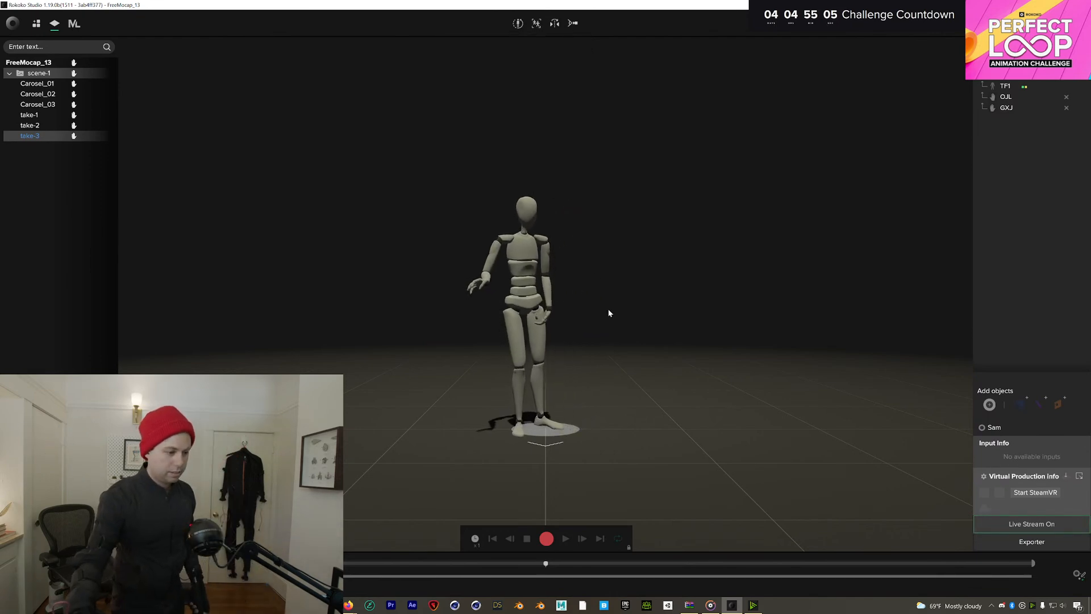
left_click(546, 538)
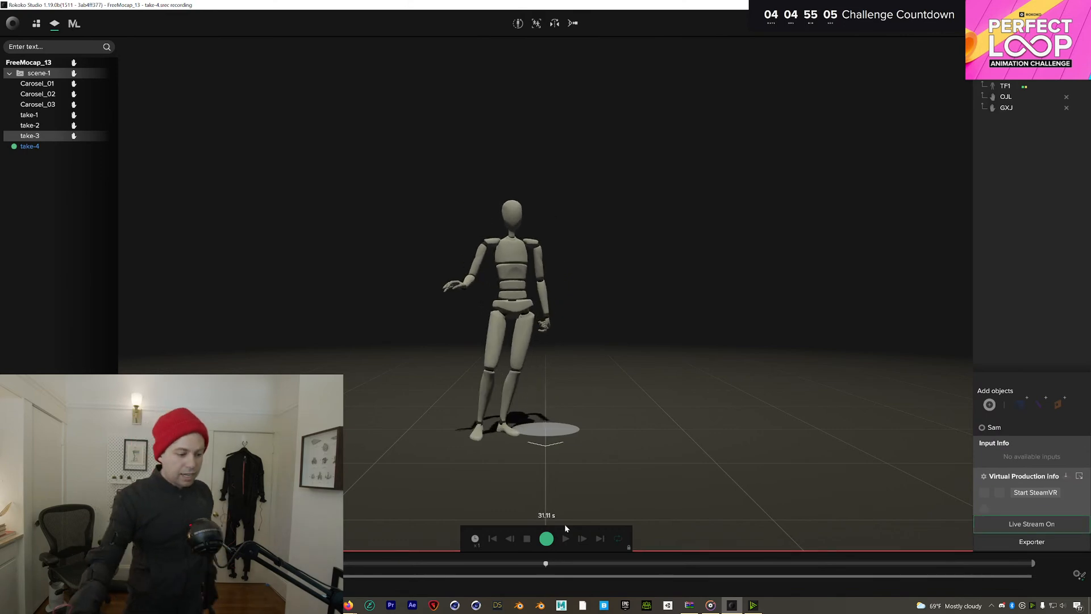
Stop take-4, play it back while orbiting around the walking mannequin, then exit to live
left_click(546, 538)
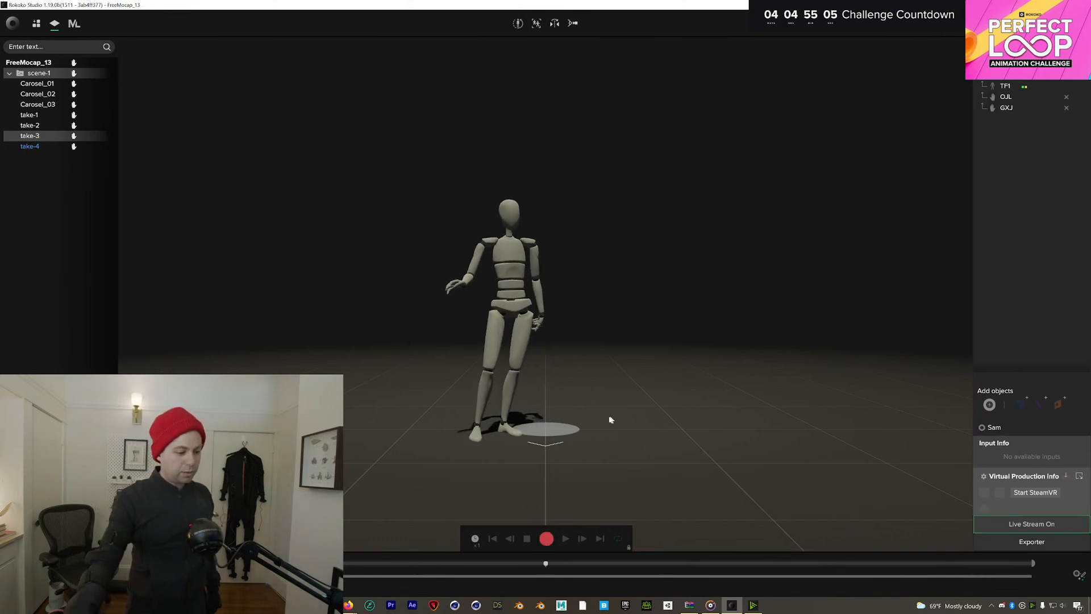
double_click(30, 146)
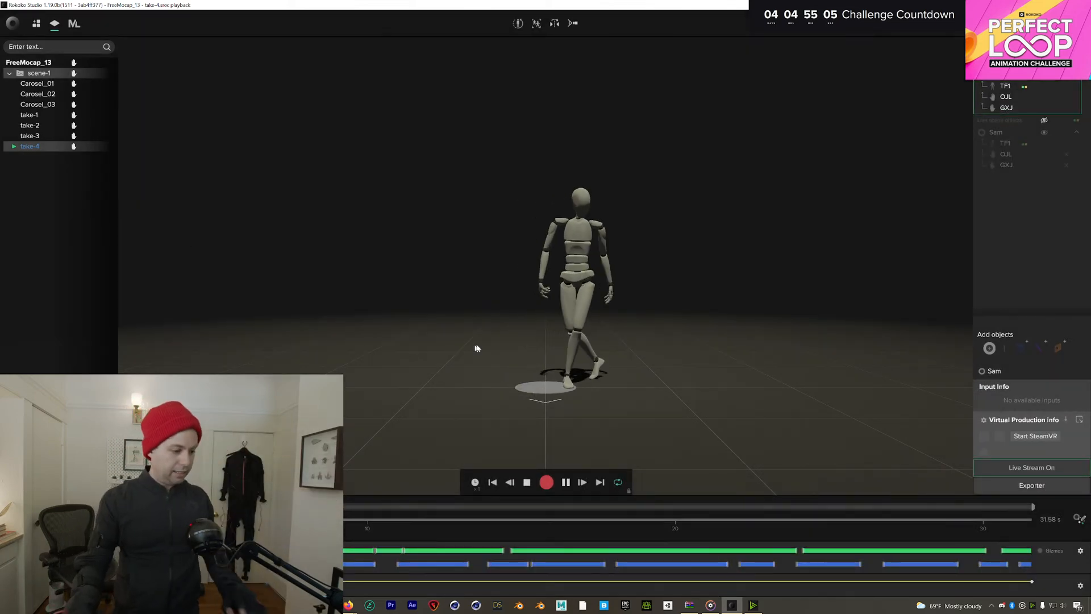
right_click_drag(651, 171, 875, 313)
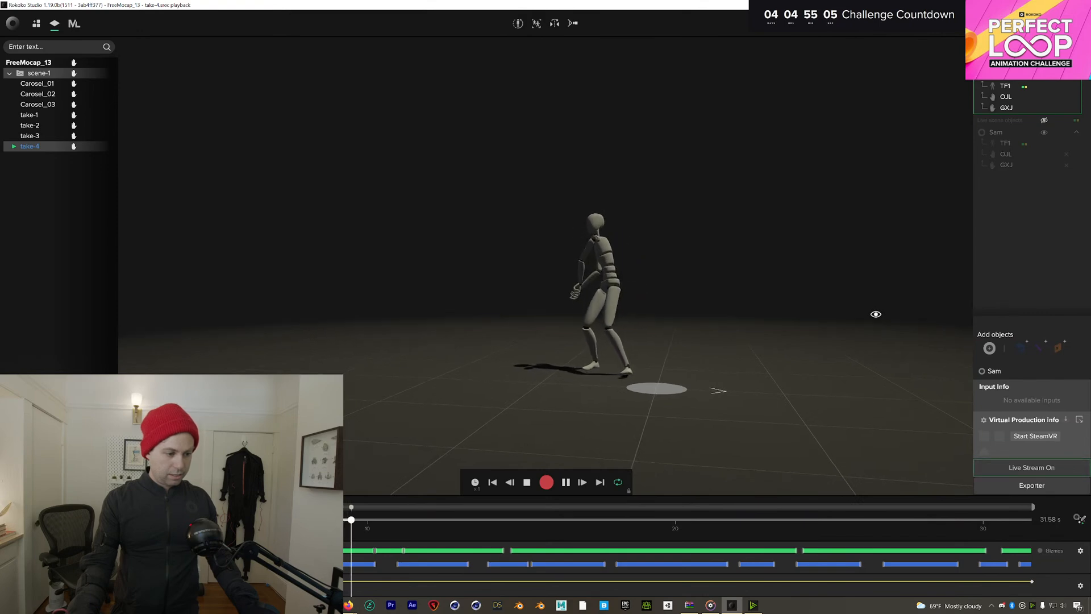
right_click_drag(876, 314, 752, 310)
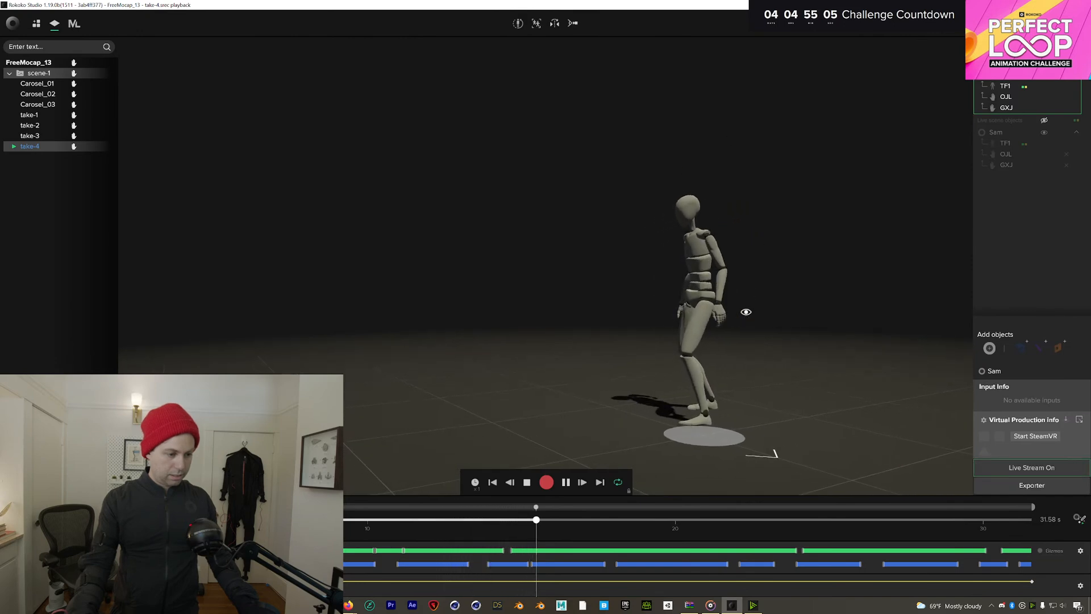
right_click_drag(741, 311, 833, 310)
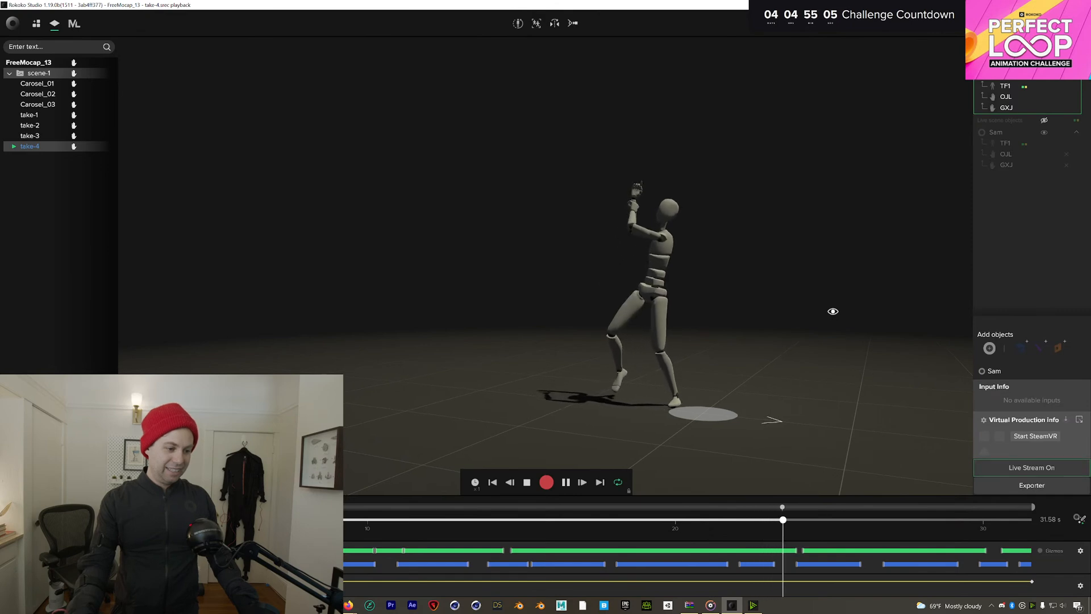
right_click_drag(832, 311, 629, 303)
key("Escape")
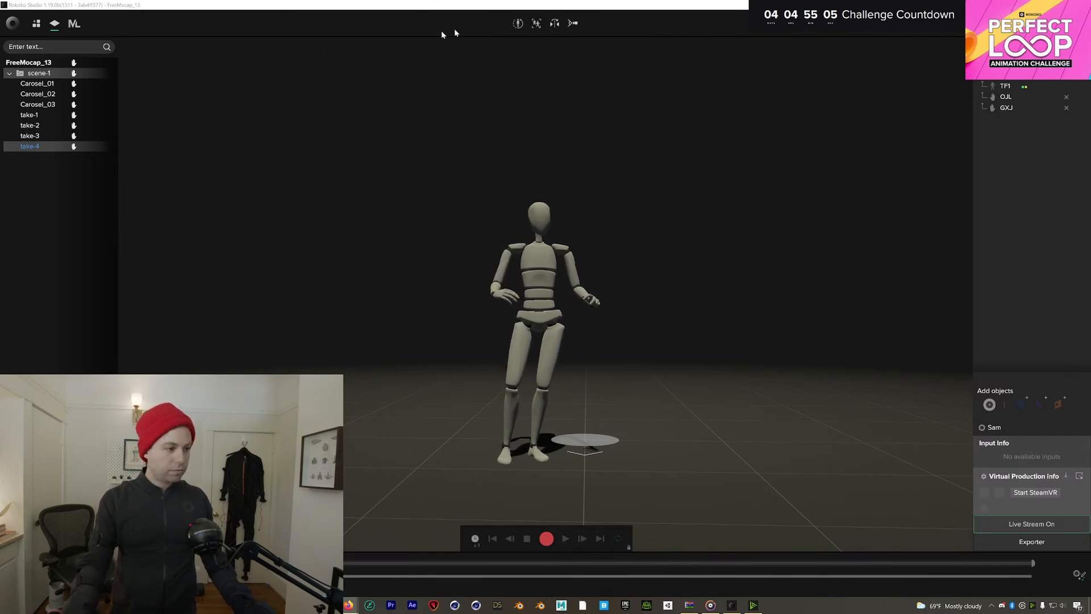
Recalibrate the performer, then record take-5 for about 20 seconds
left_click(518, 24)
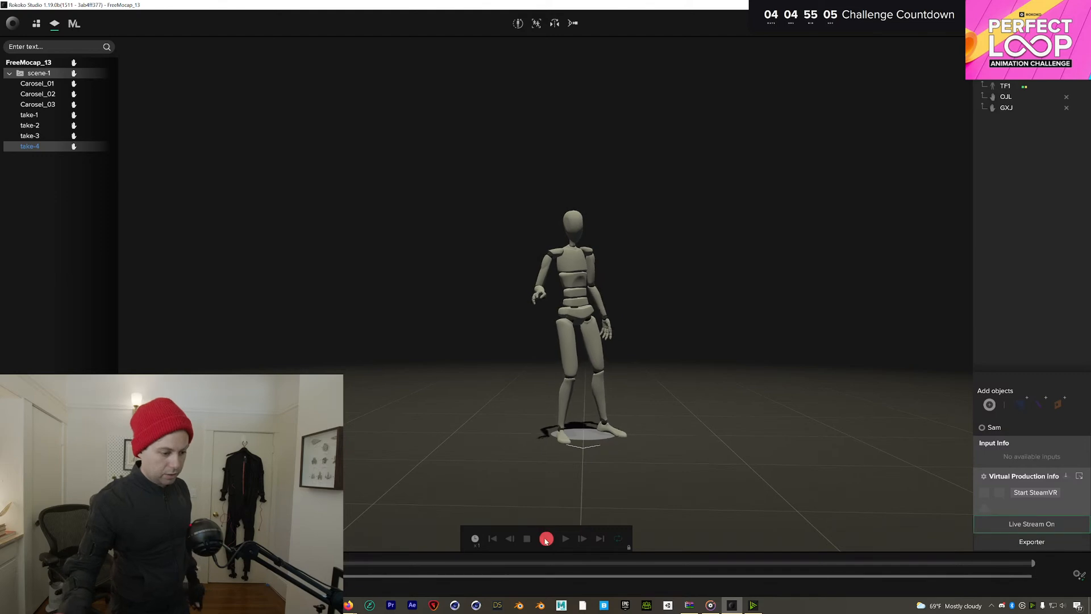
left_click(546, 539)
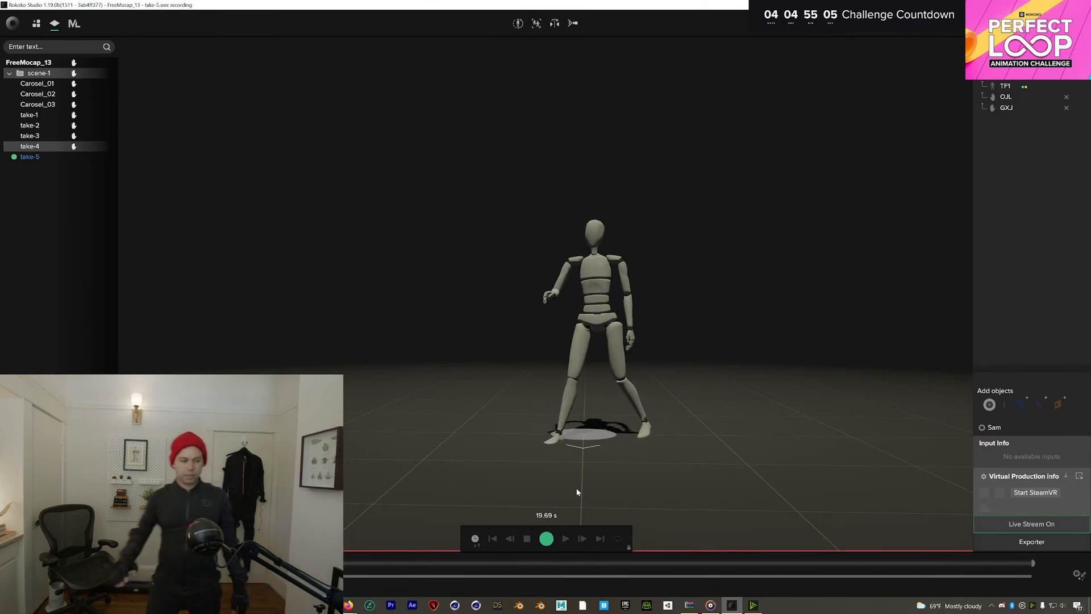
left_click(548, 538)
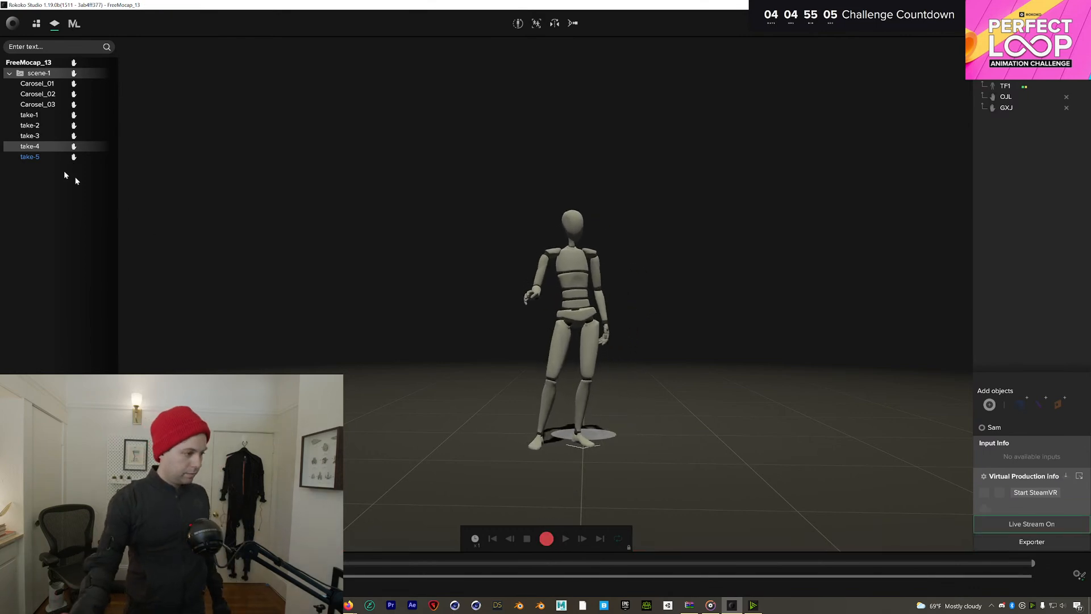
Load take-5, scrub its timeline around the 7–8 second marks and midpoint, then return to live
double_click(49, 157)
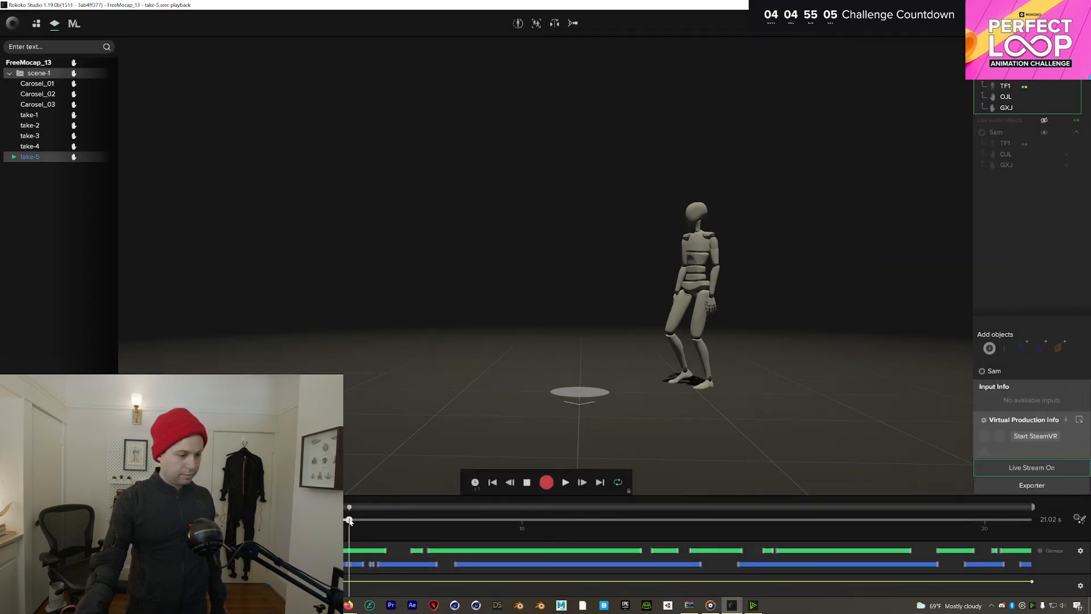
left_click_drag(344, 520, 386, 521)
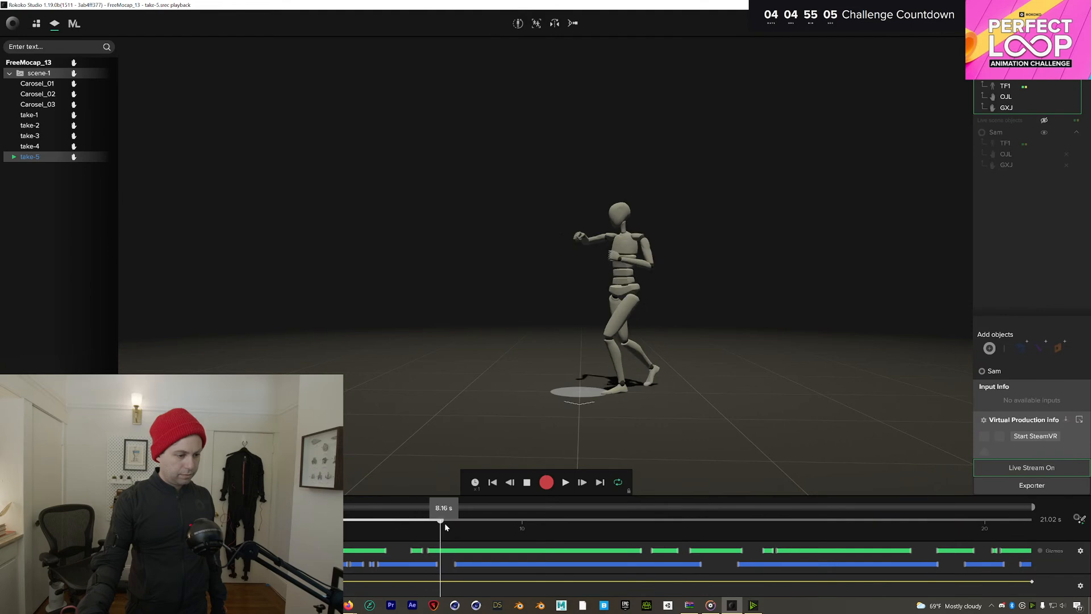
left_click_drag(462, 528, 657, 560)
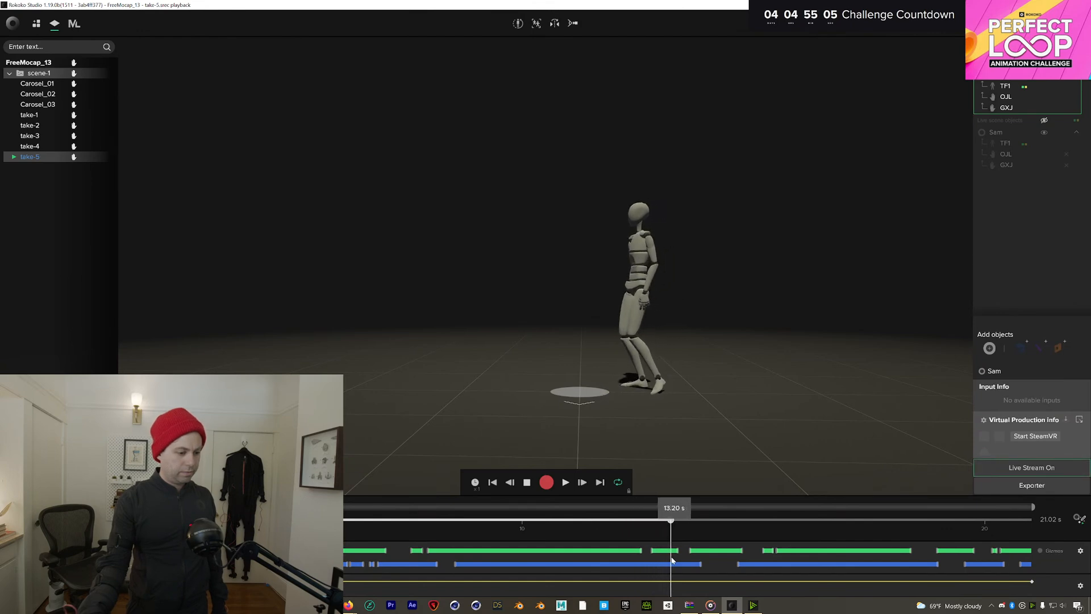
left_click_drag(680, 561, 554, 563)
key("Escape")
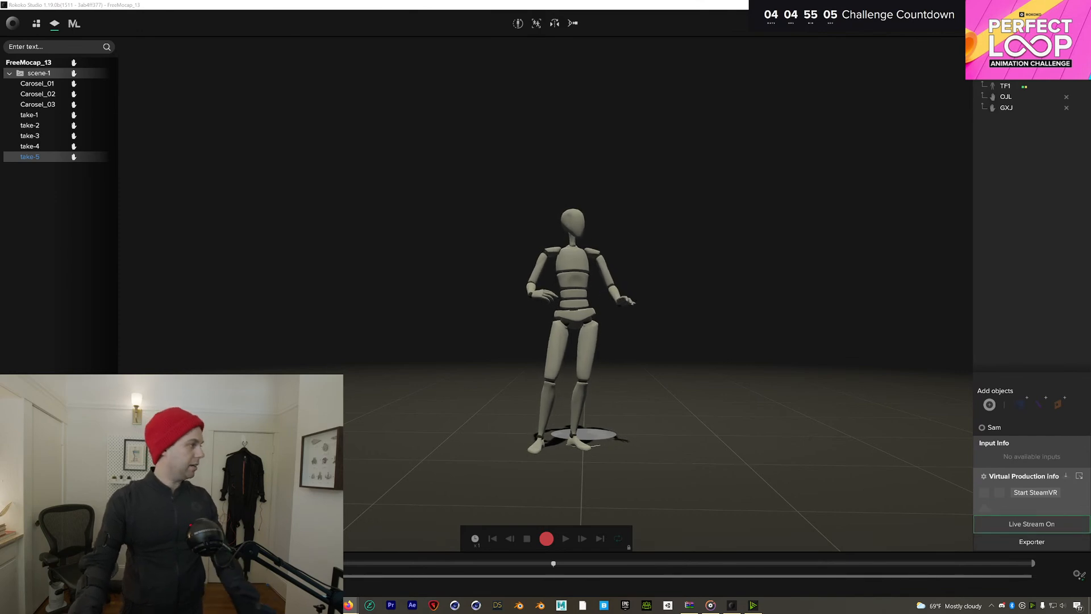
key("alt+Tab")
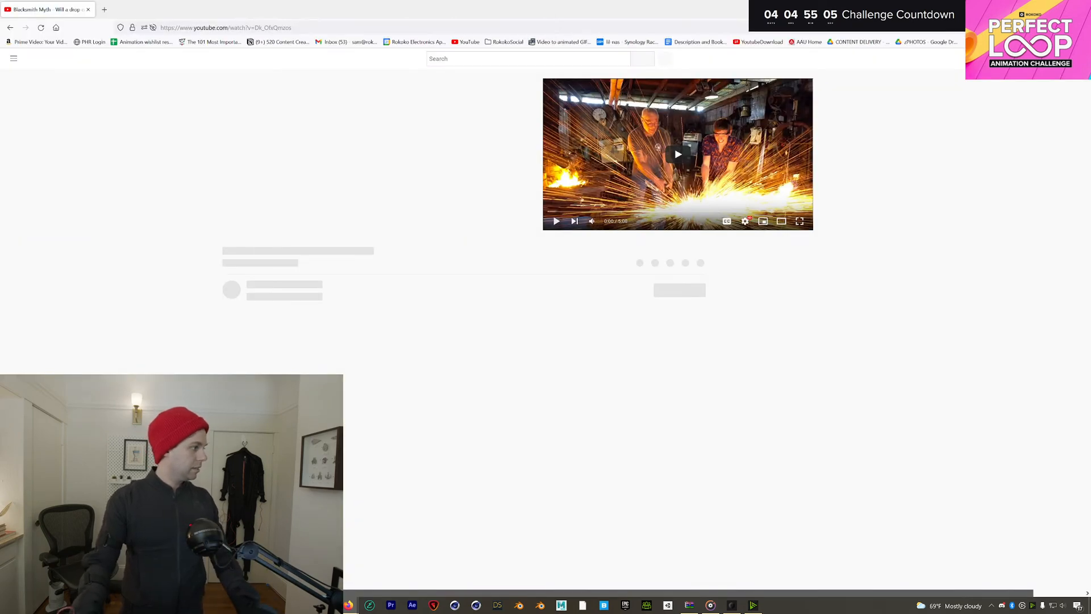
left_click(342, 335)
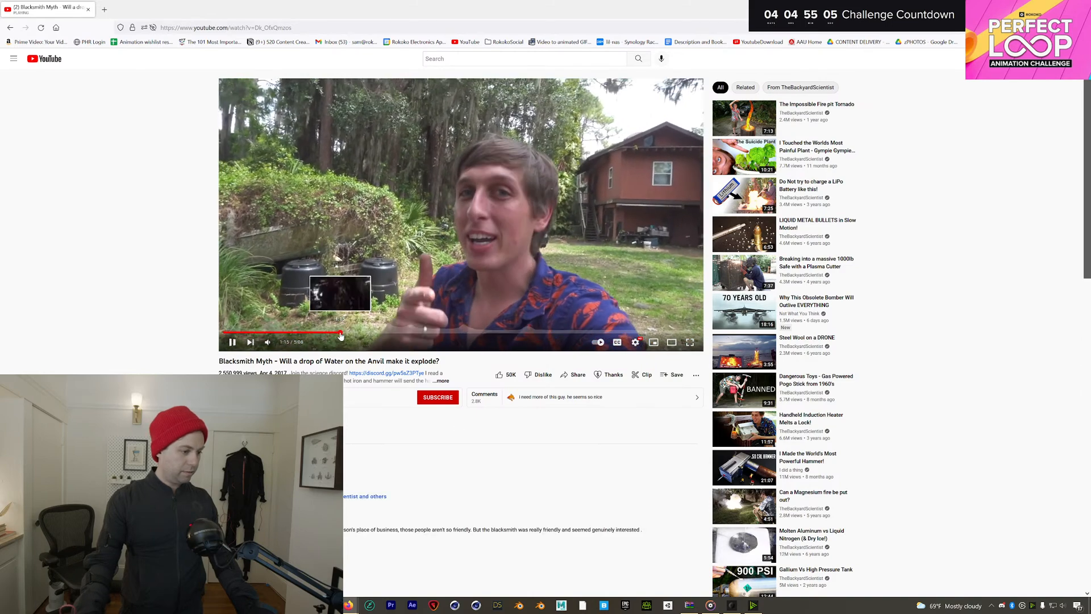
left_click(341, 333)
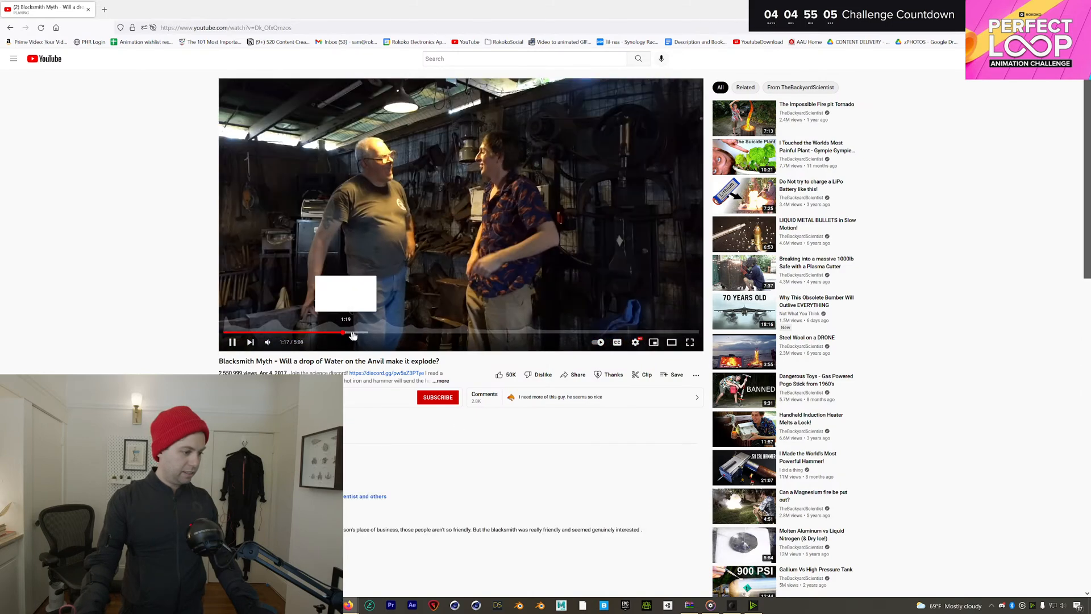
left_click(380, 333)
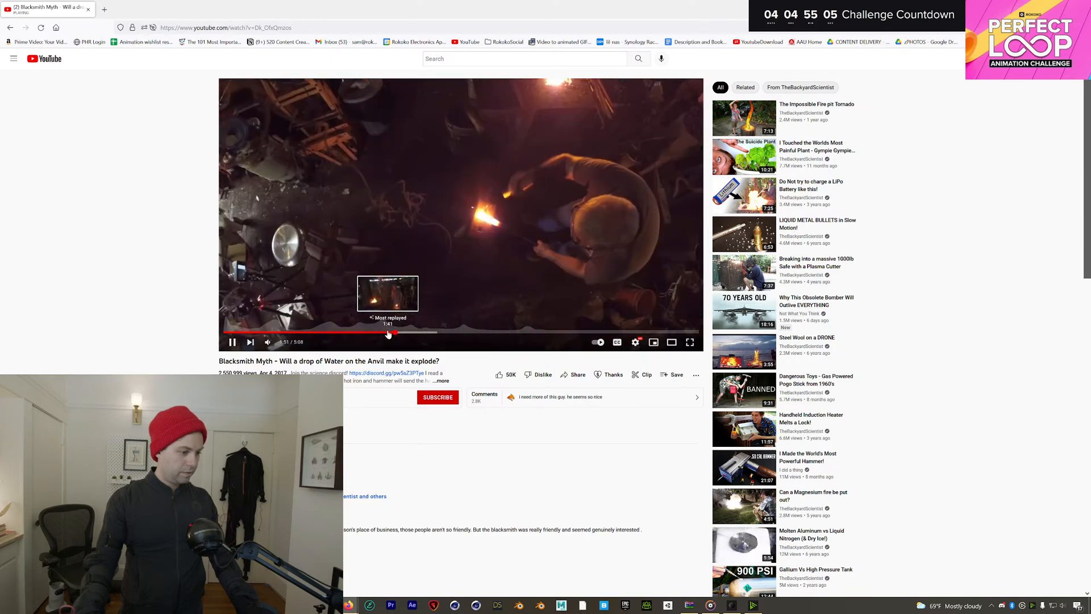
left_click(387, 335)
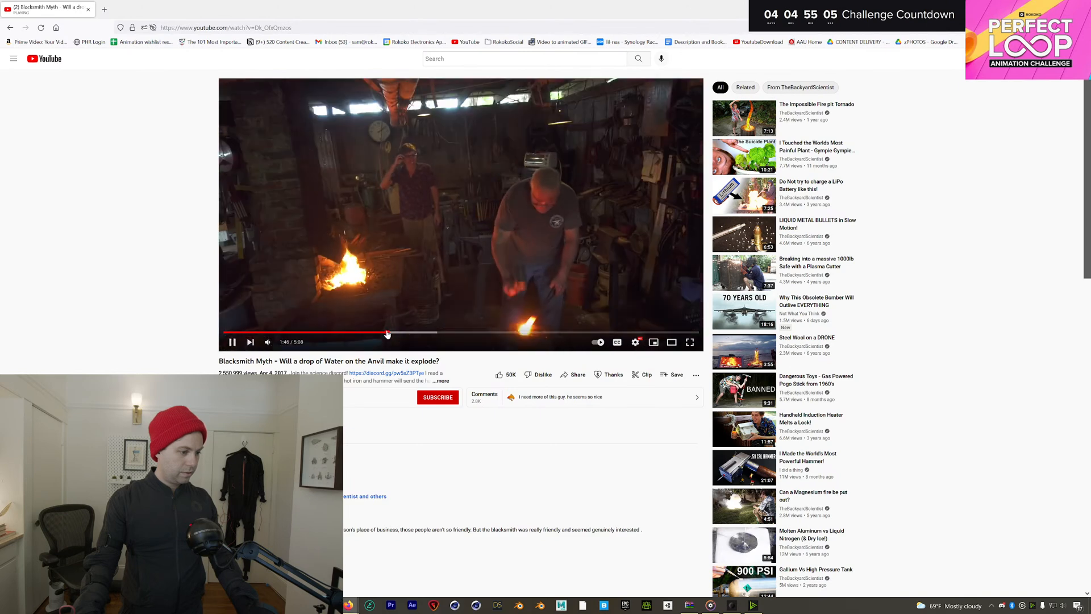
left_click(376, 334)
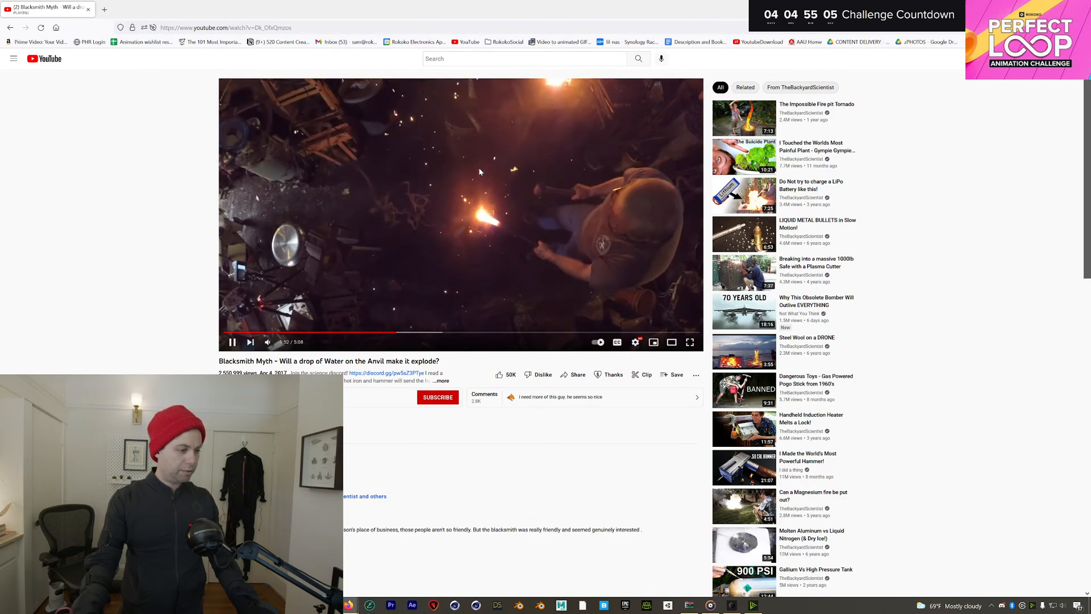
left_click(479, 167)
left_click(89, 9)
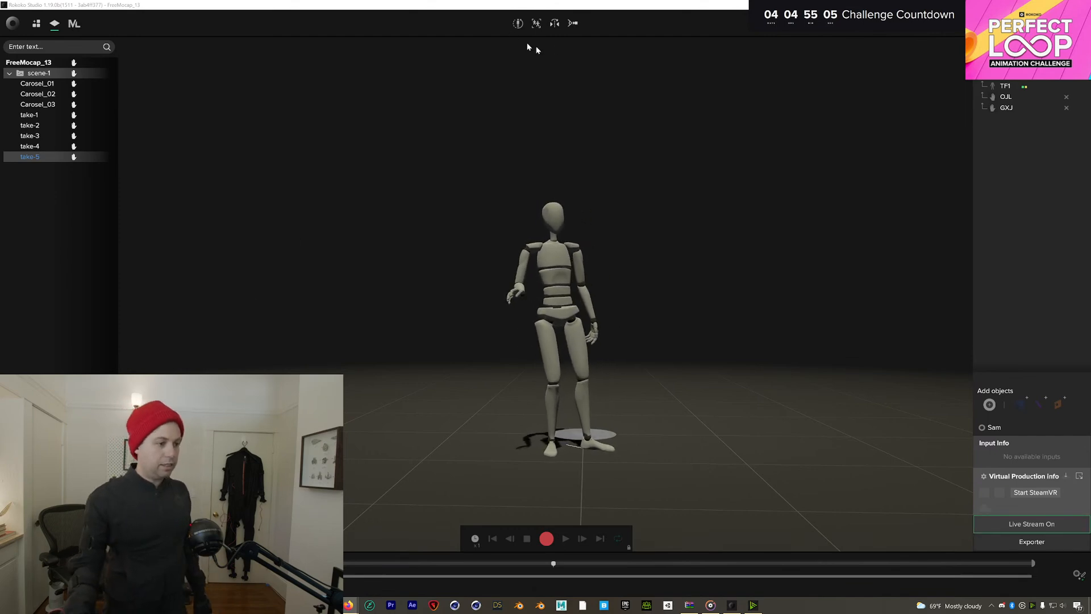
Run the calibration countdown, then begin recording take-6
left_click(519, 23)
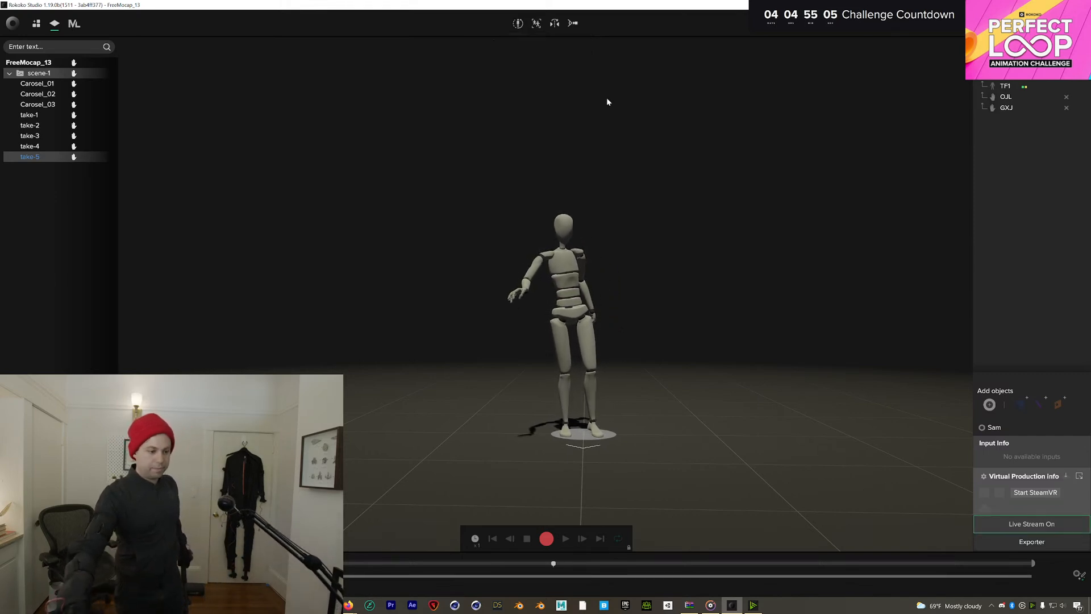
left_click(543, 537)
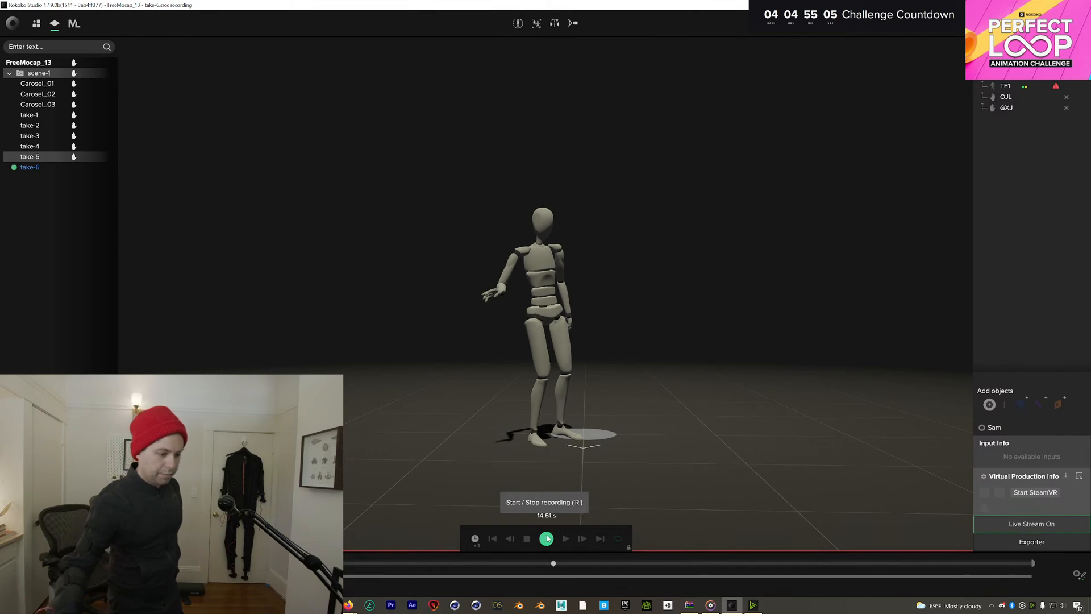
Stop and delete the first take-6, then record a replacement take-6 of about 34 seconds
left_click(546, 538)
right_click(35, 167)
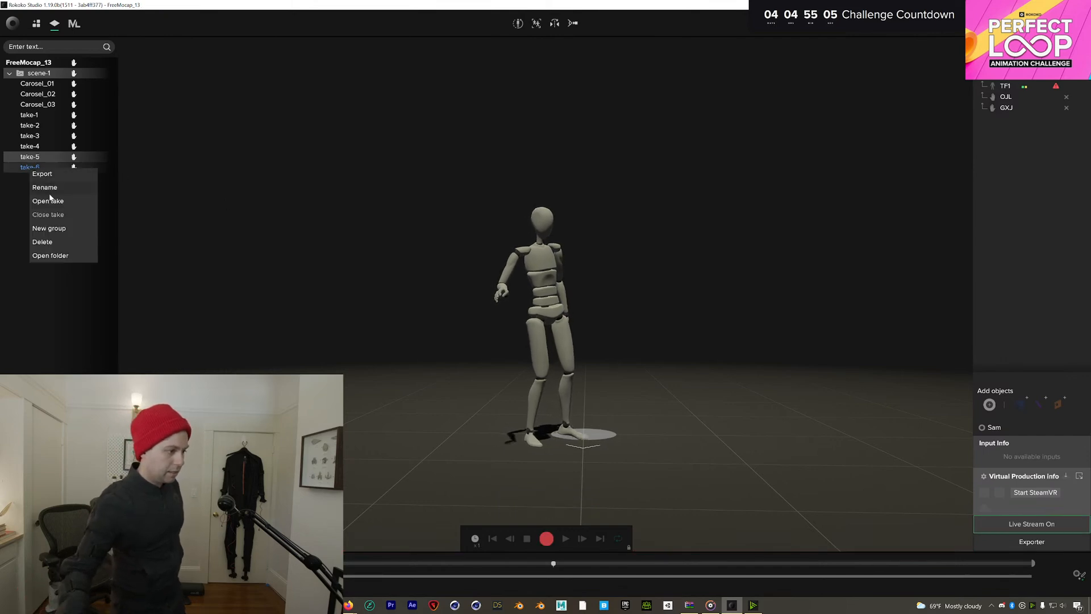
left_click(50, 244)
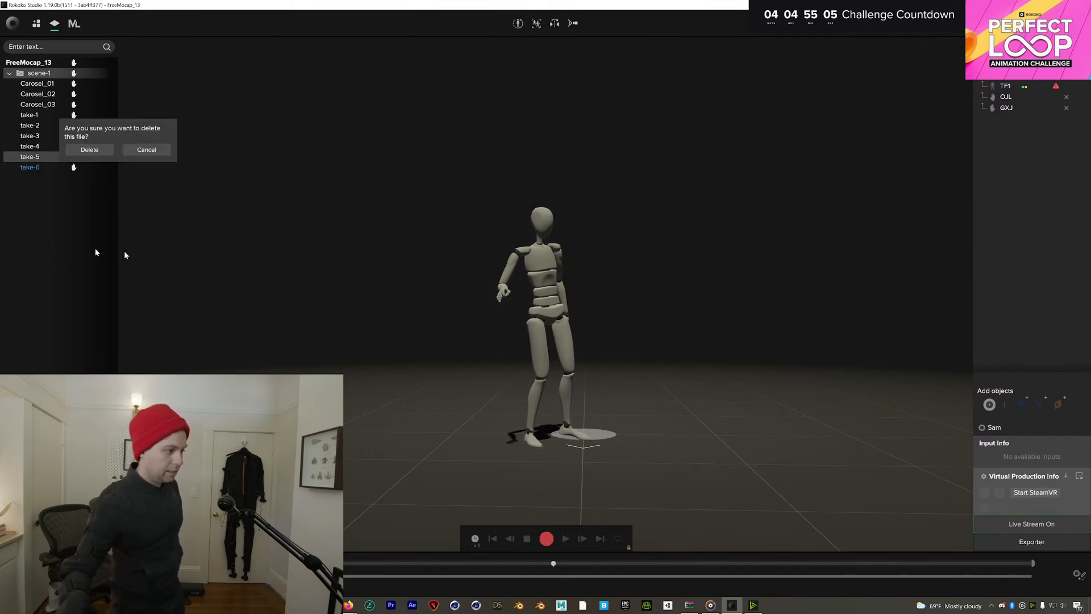
left_click(90, 151)
left_click(545, 538)
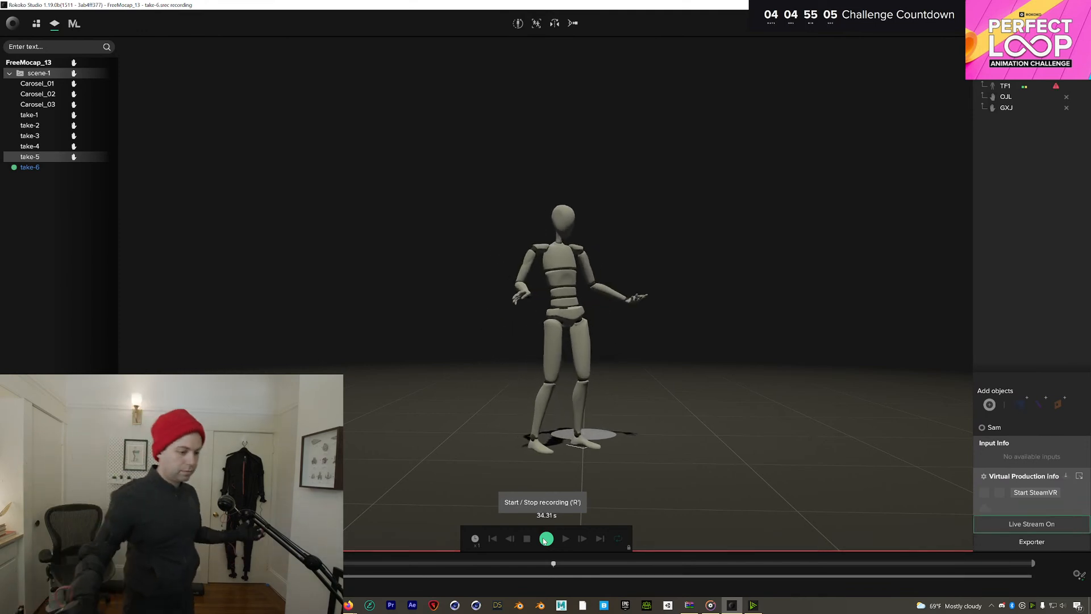
left_click(545, 539)
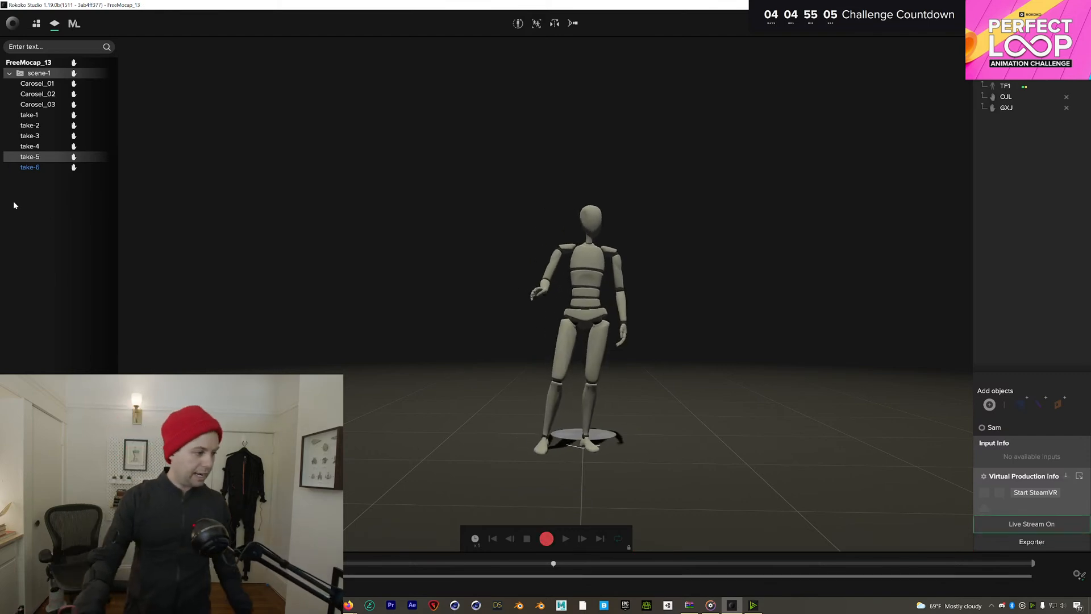
Play back take-6, orbiting and zooming around the mannequin to inspect the motion
double_click(45, 168)
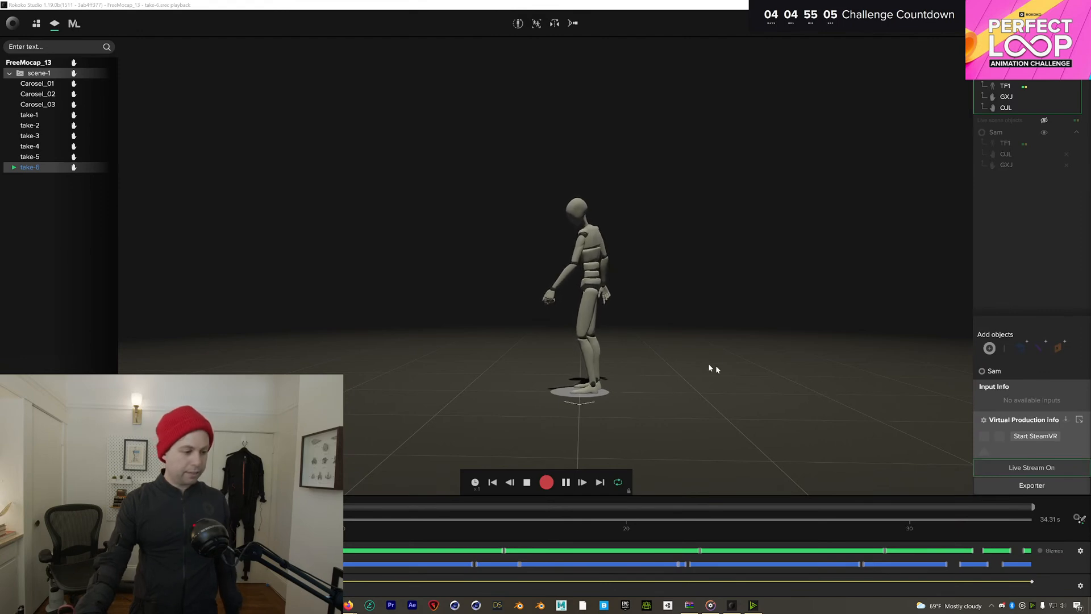
left_click_drag(626, 318, 869, 314)
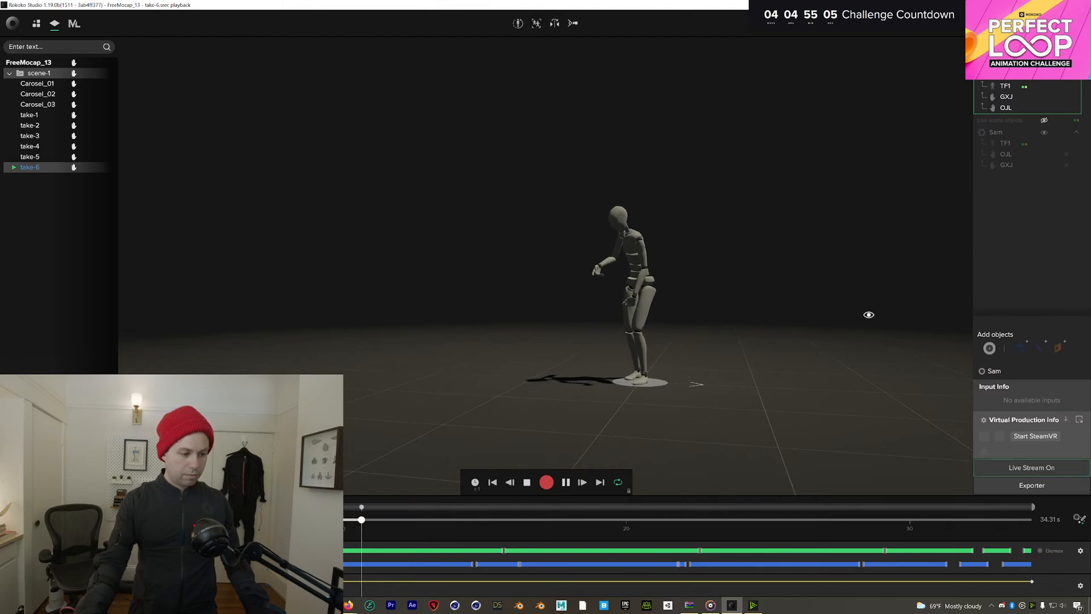
left_click_drag(869, 314, 657, 319)
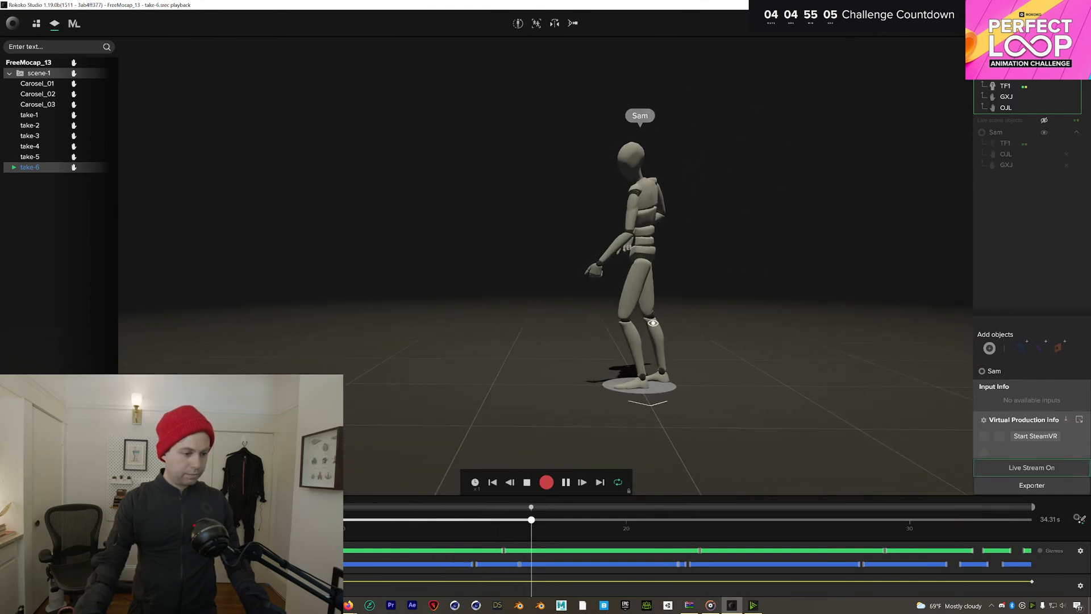
scroll(642, 322, "down", 3)
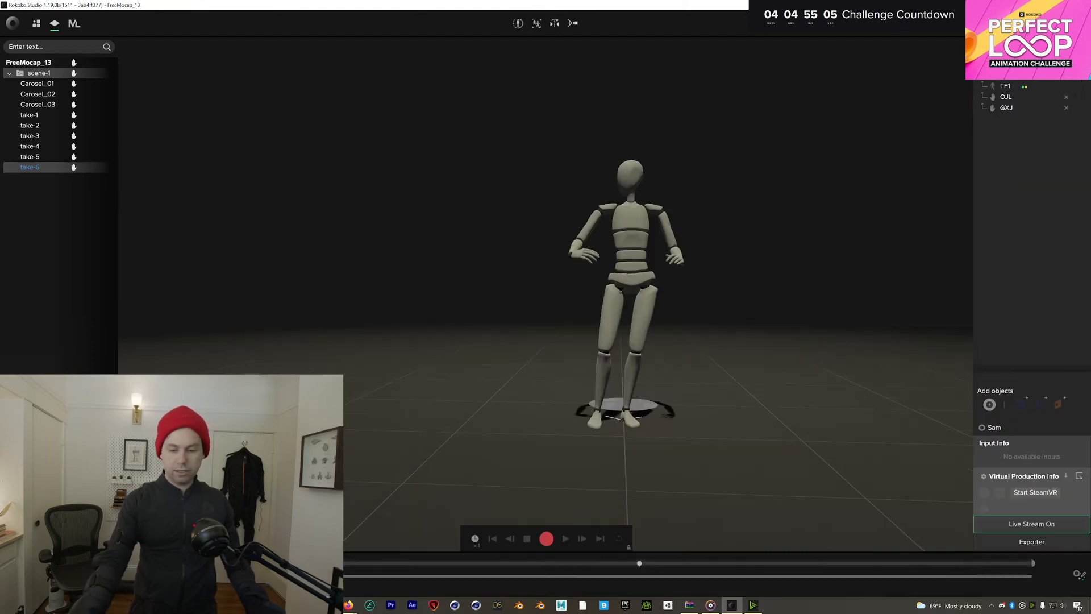
Exit take-6 playback to the live mannequin and switch to the browser
key("Escape")
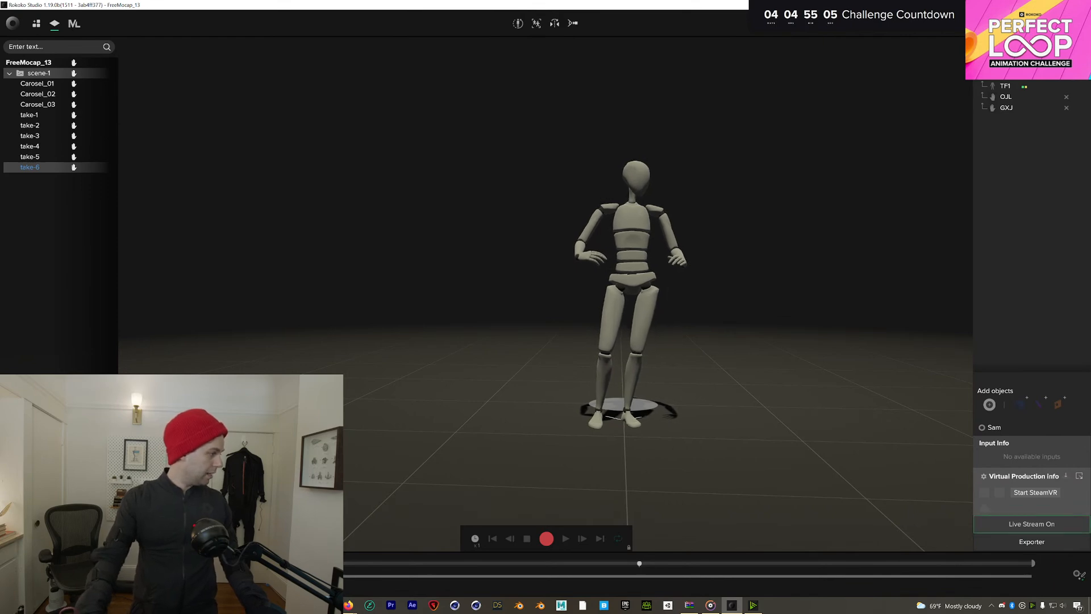
key("alt+Tab")
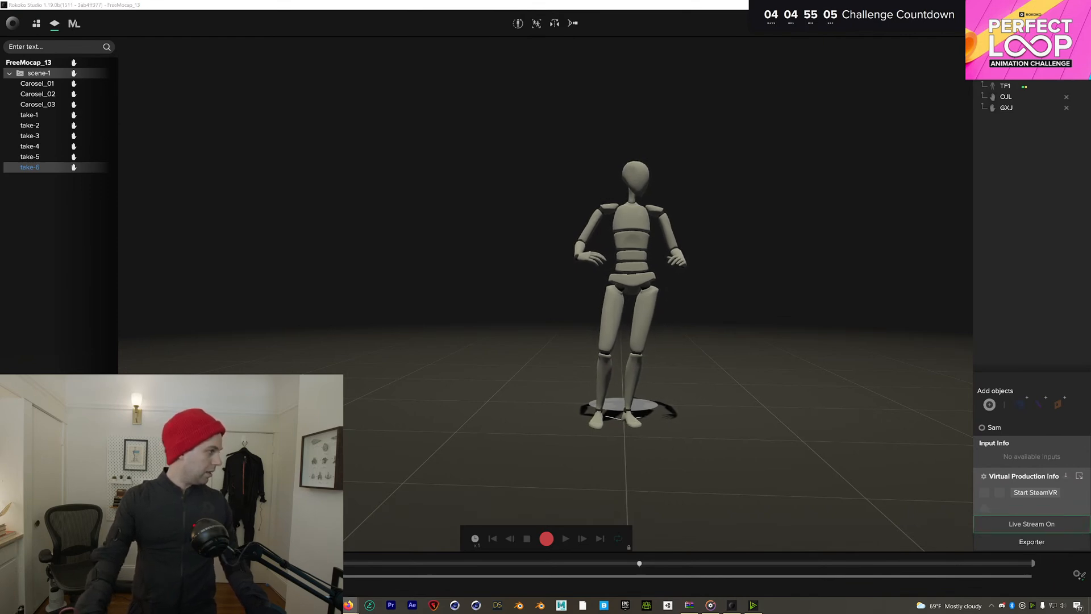
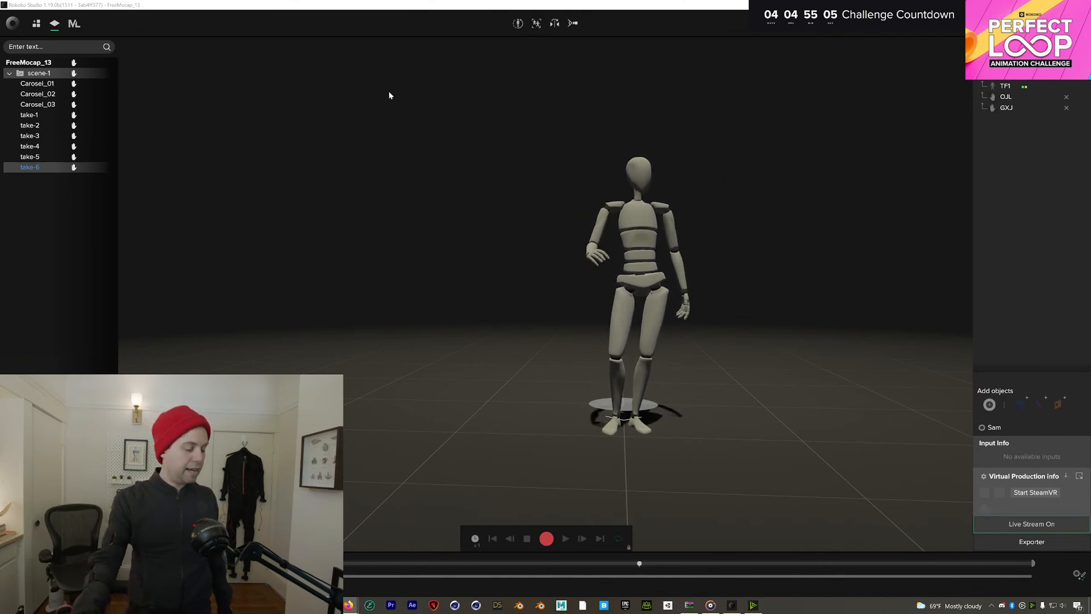
Recalibrate the live mannequin into a straight, neutral standing pose
left_click(519, 25)
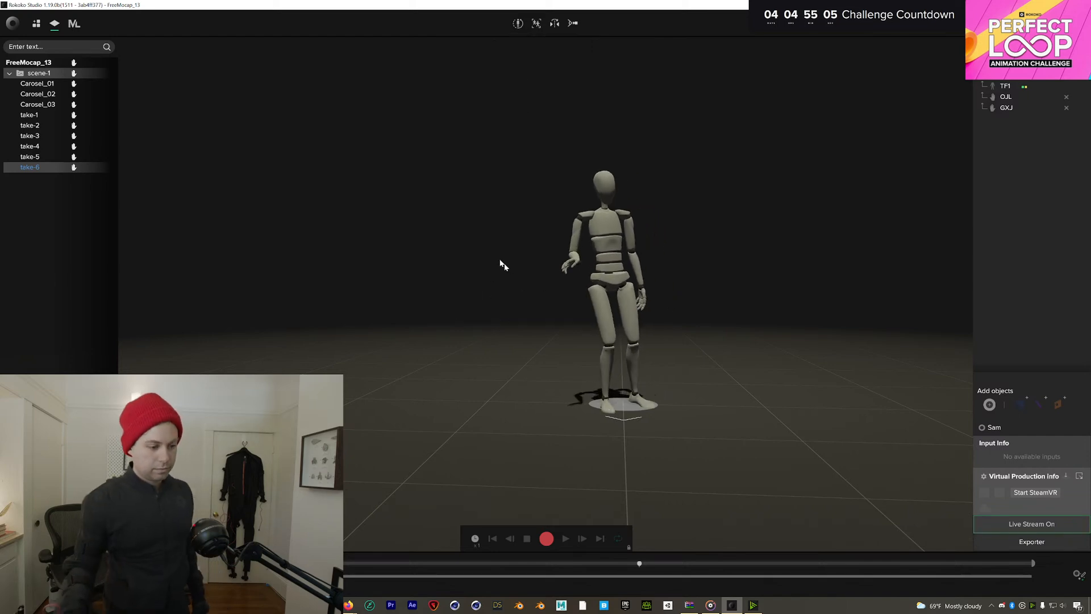
Record take-7 of about 24 seconds and open it for playback
left_click(546, 538)
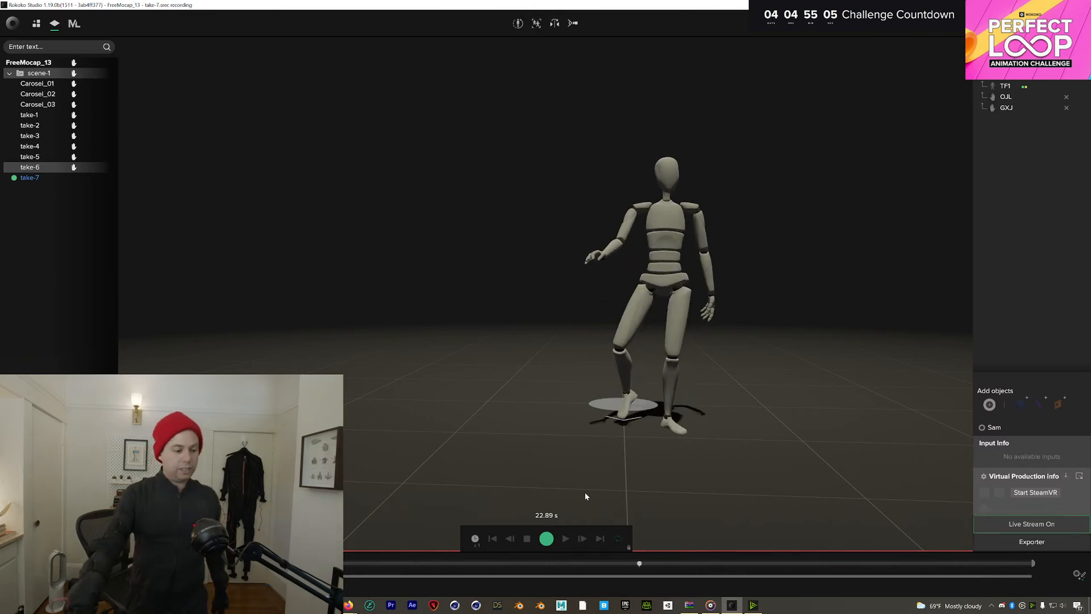
left_click(546, 538)
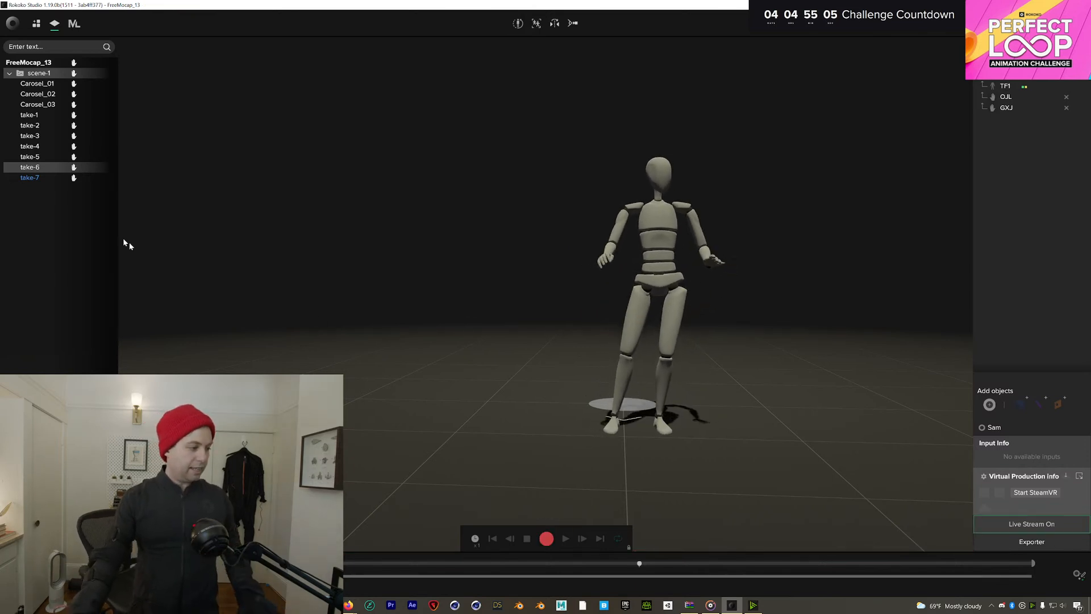
left_click(49, 180)
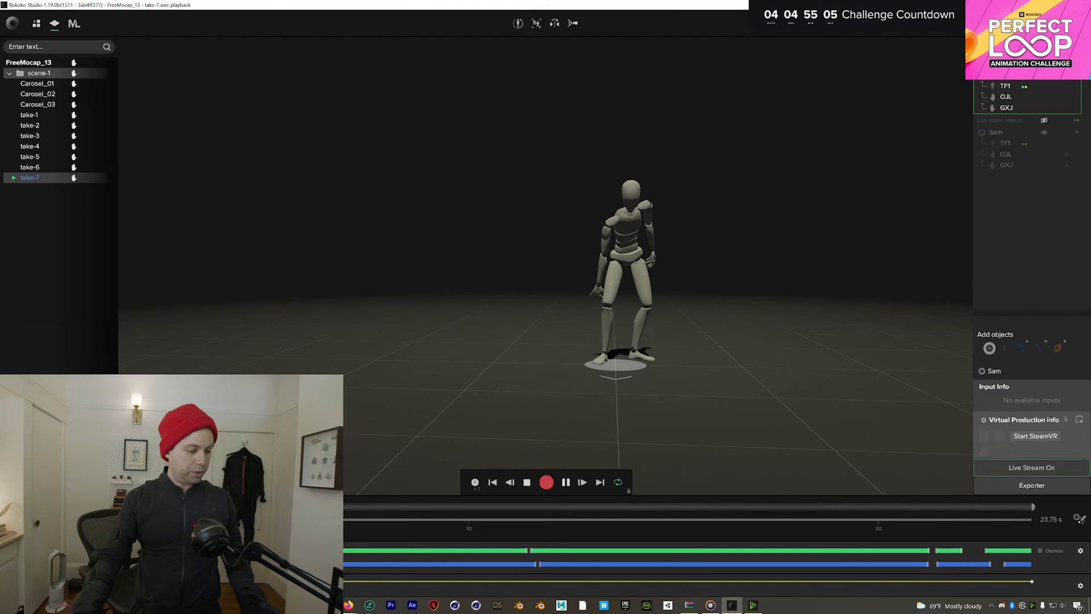
left_click_drag(375, 520, 589, 536)
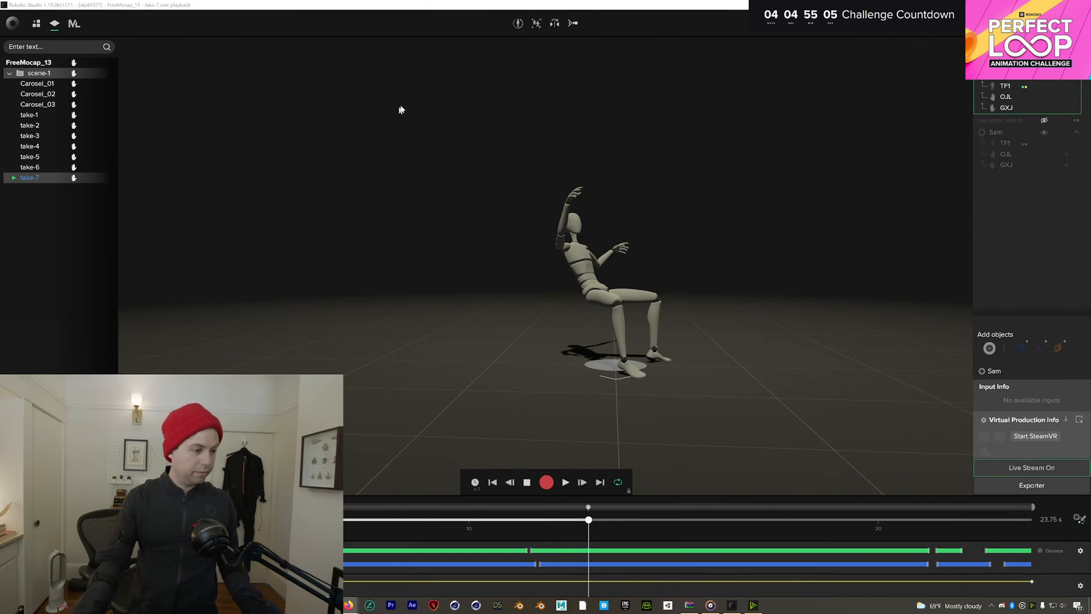
left_click(1075, 63)
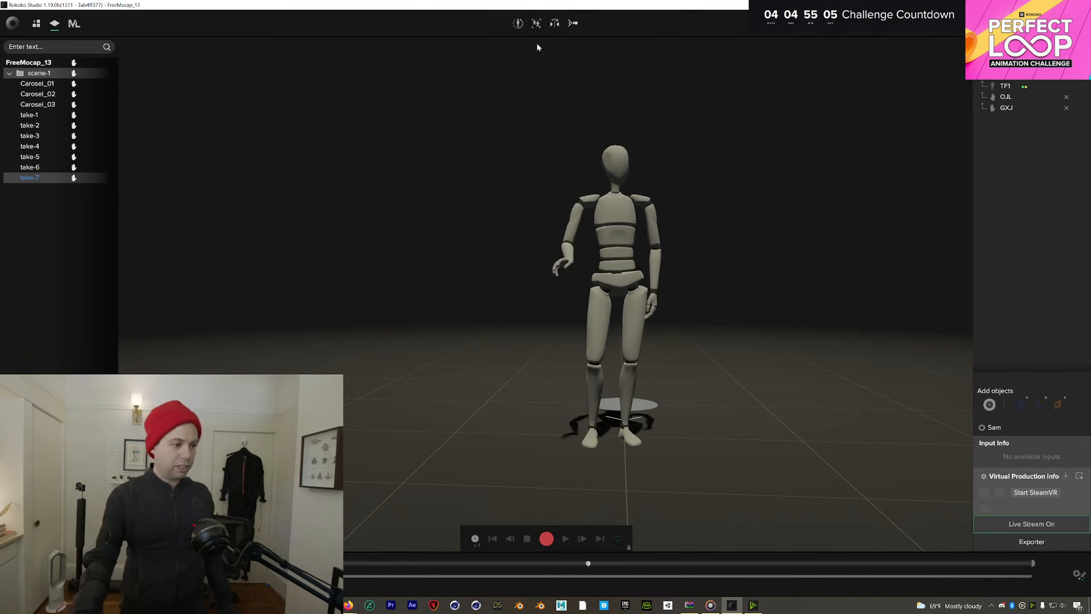
Recalibrate the actor to a straight pose, then record take-8 of roughly 35 seconds
left_click(519, 24)
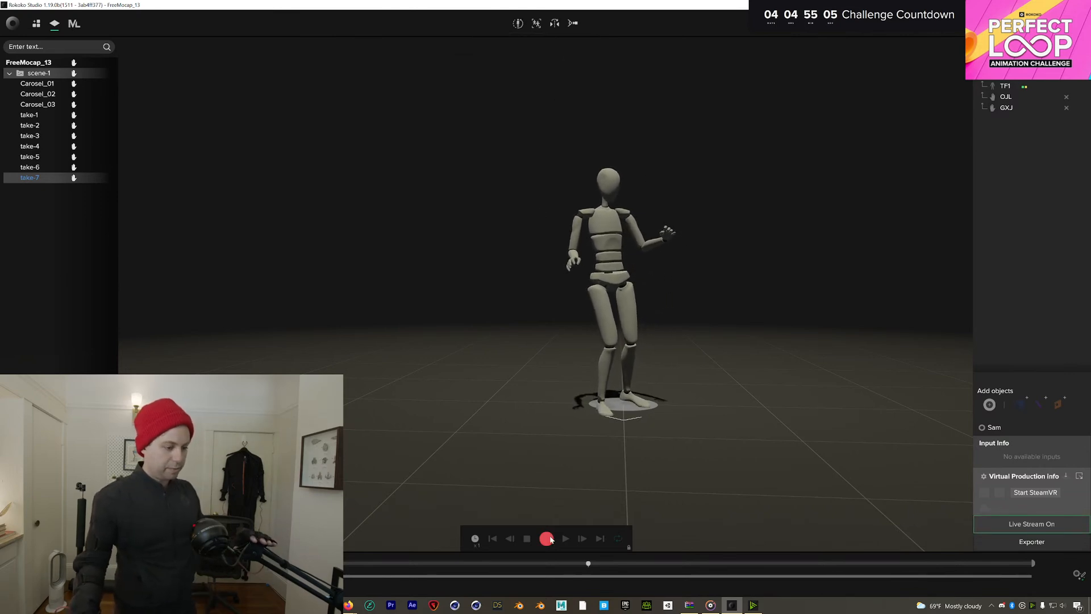
left_click(547, 538)
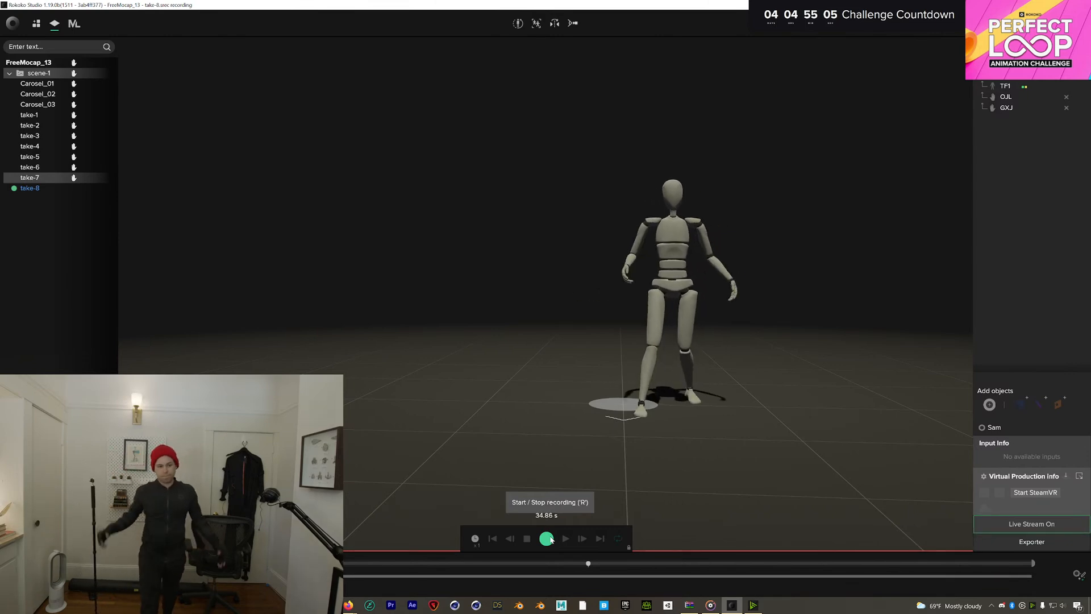
left_click(547, 538)
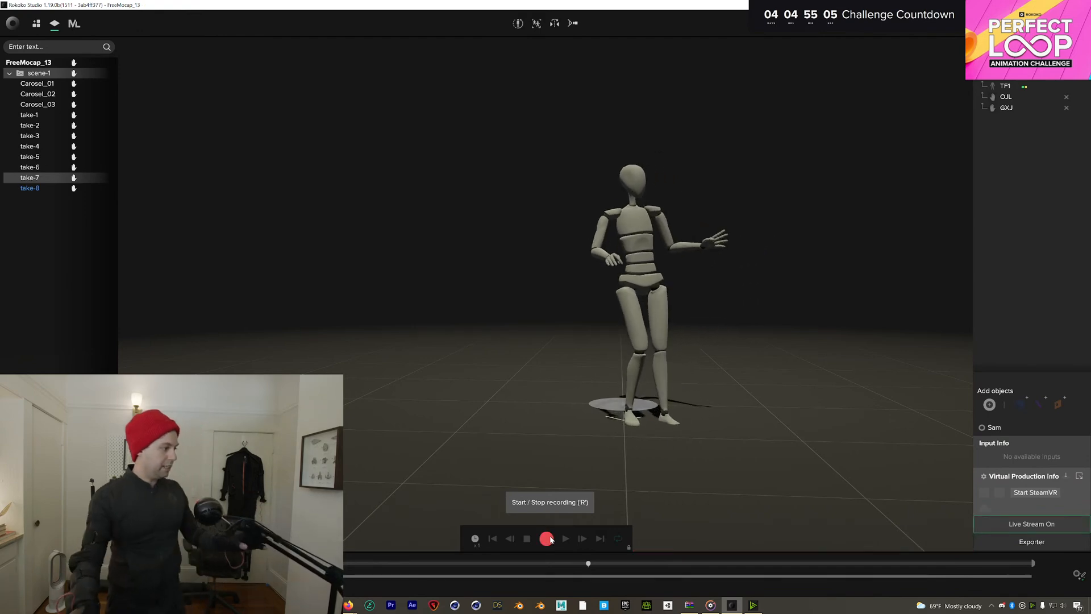
left_click(61, 190)
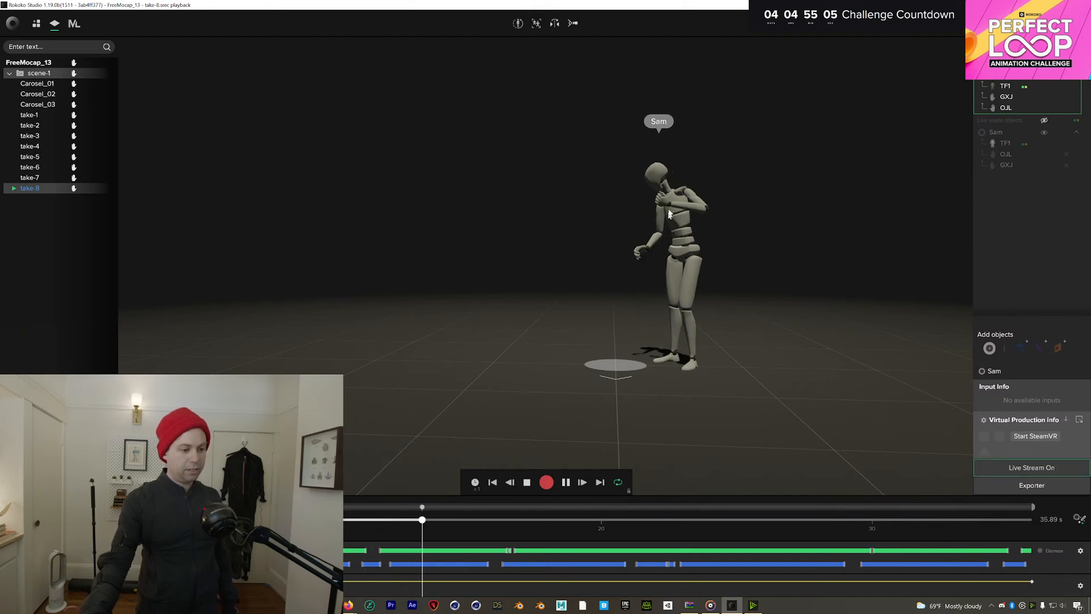
left_click(566, 483)
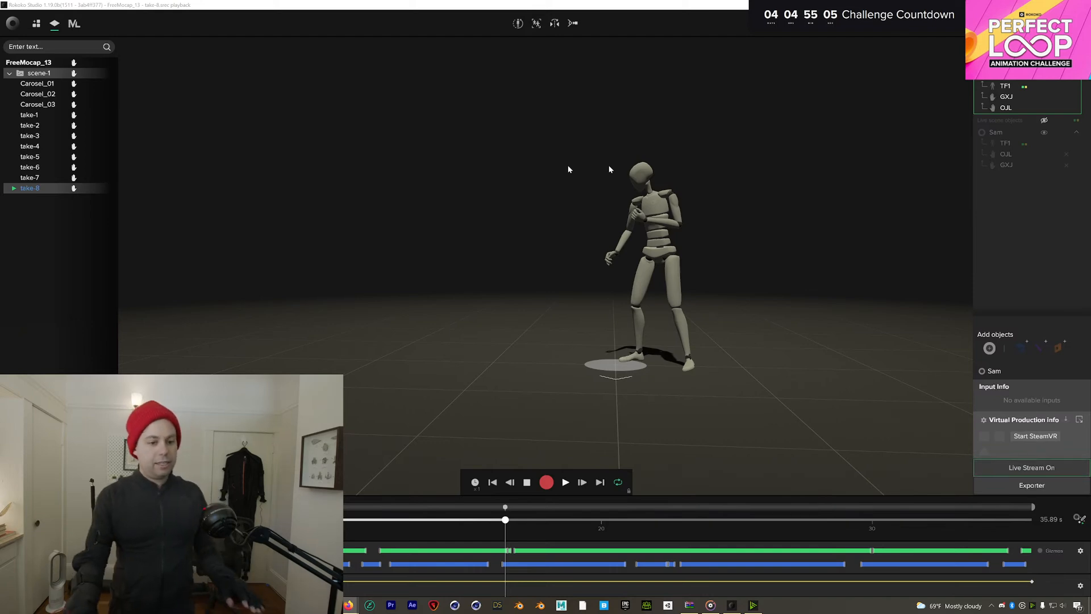
left_click(527, 481)
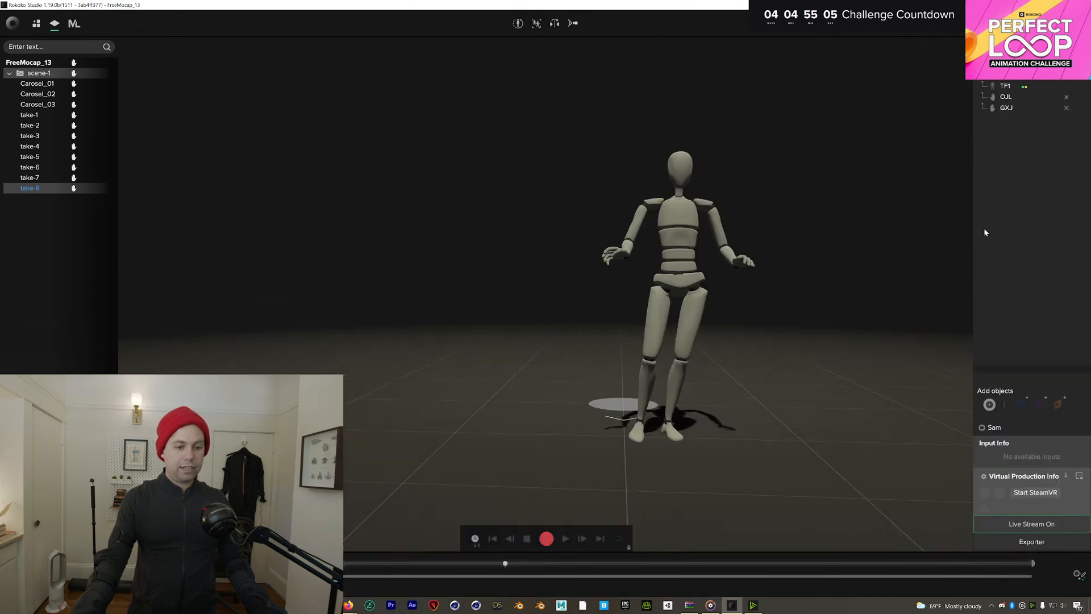
Start a new body profile and enter an arm span of 189
left_click(989, 407)
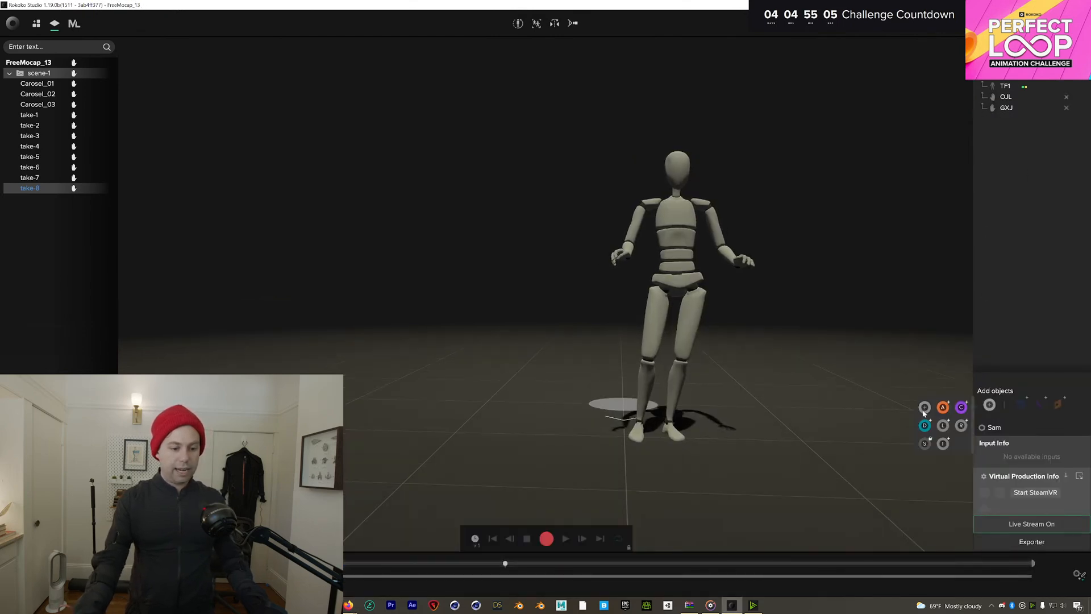
left_click(943, 407)
left_click(475, 280)
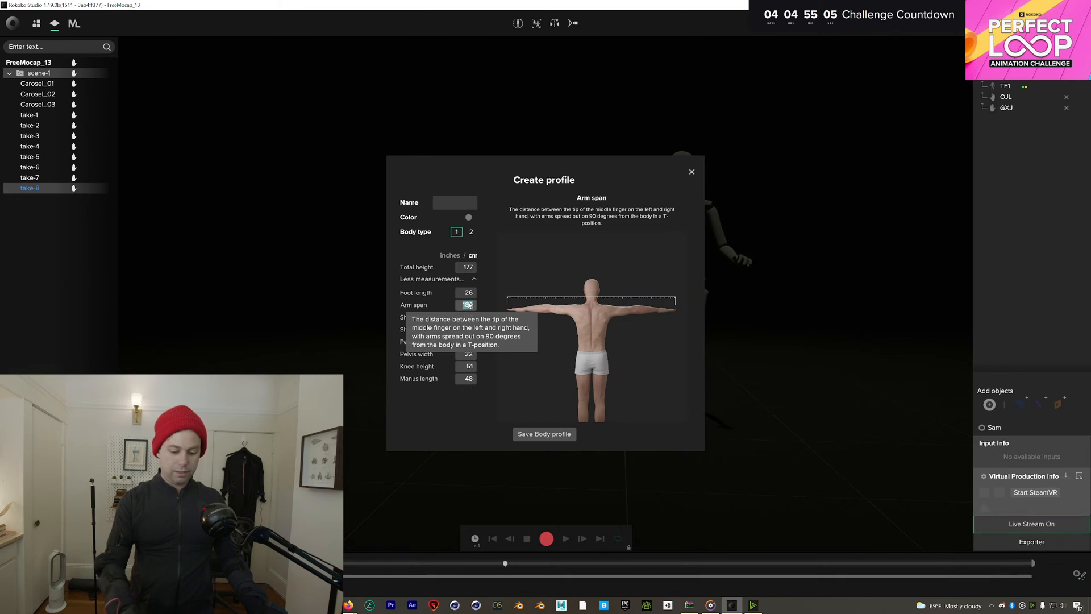
type("189")
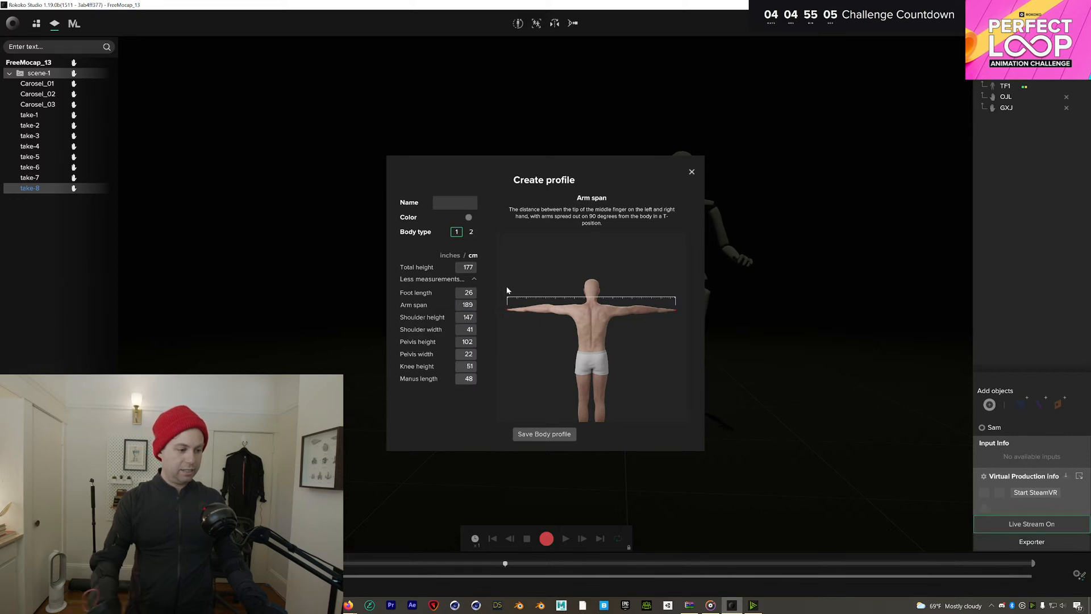
left_click(466, 305)
Enter a profile name and total height of 160, then close the window discarding changes
left_click(446, 206)
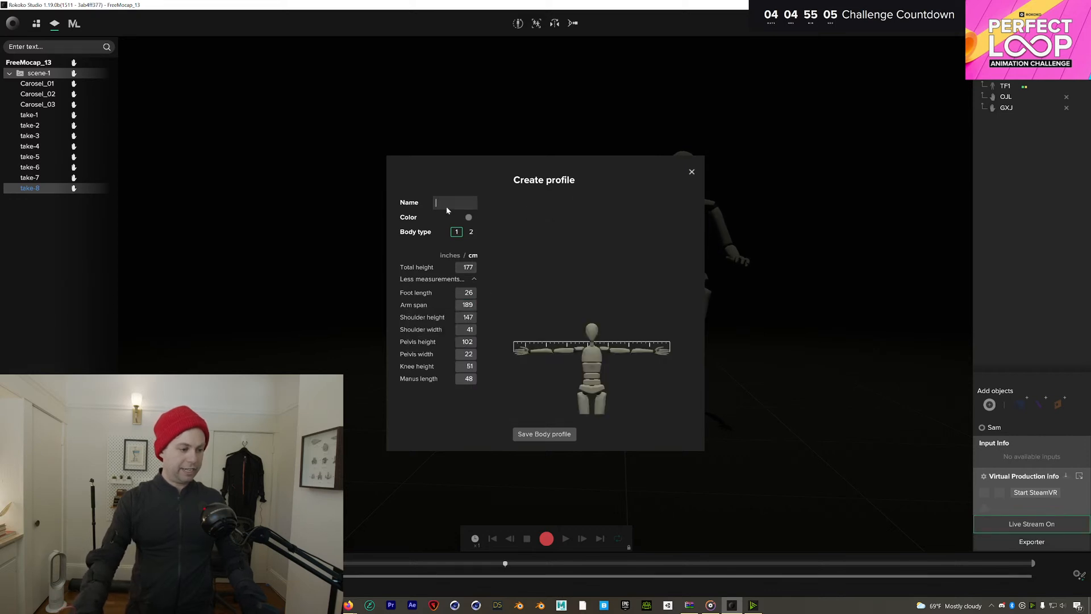
type("S")
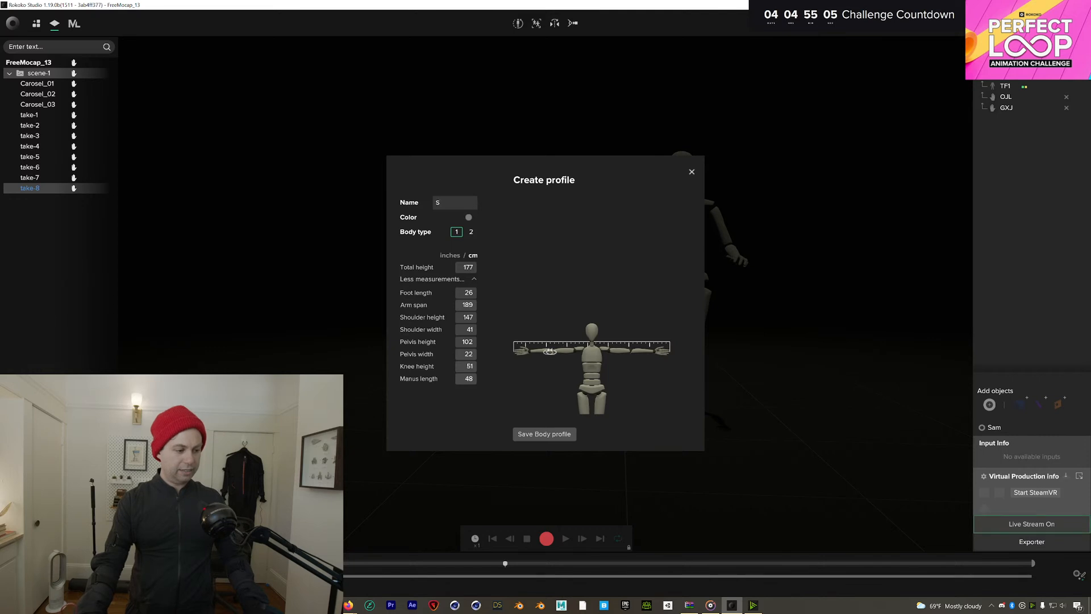
type("am")
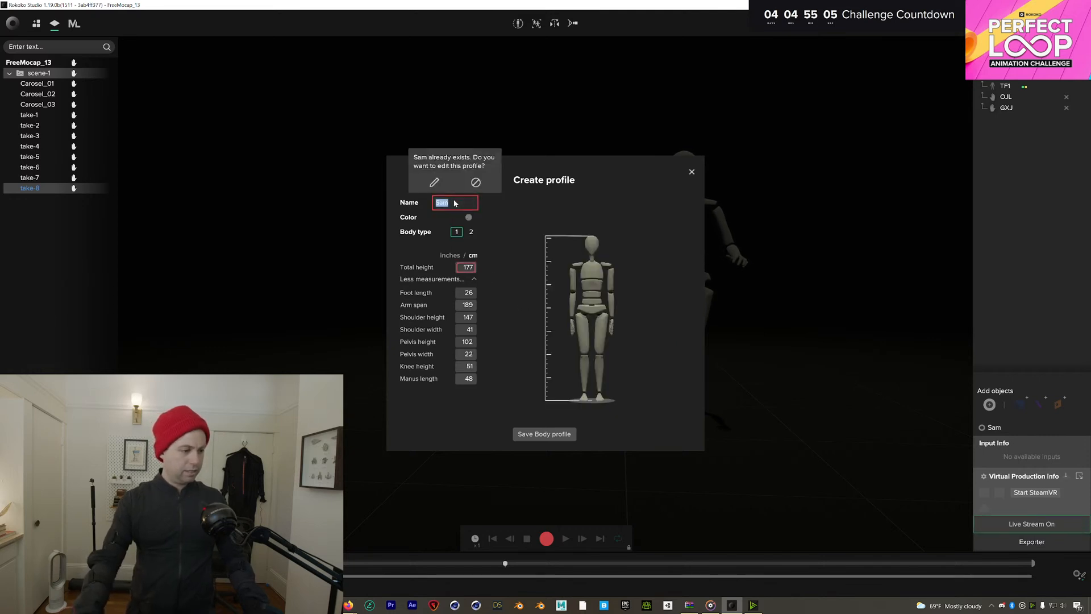
type("2")
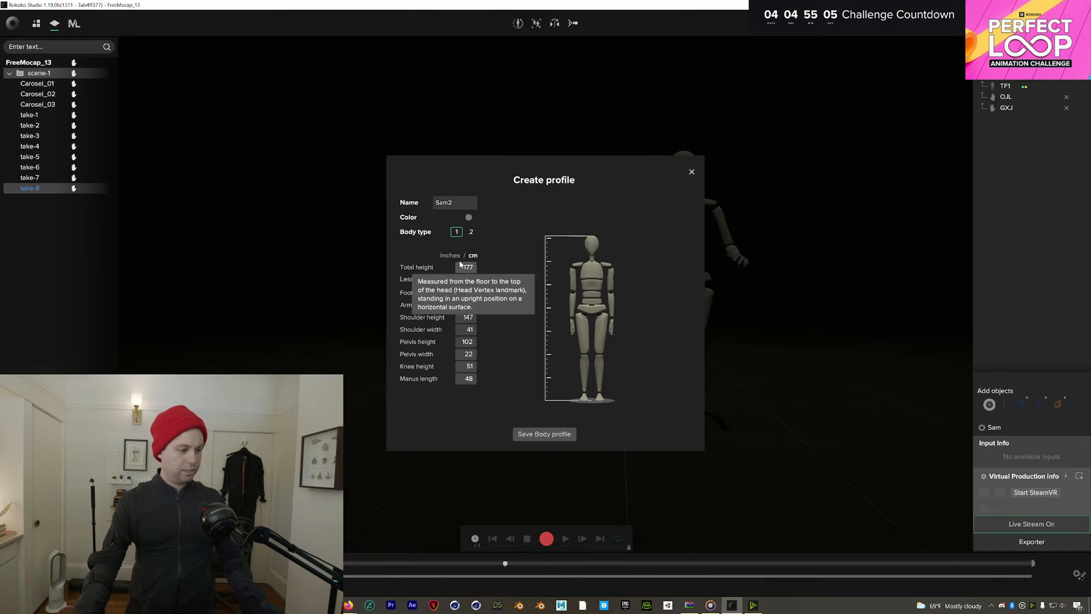
left_click(466, 267)
type("1")
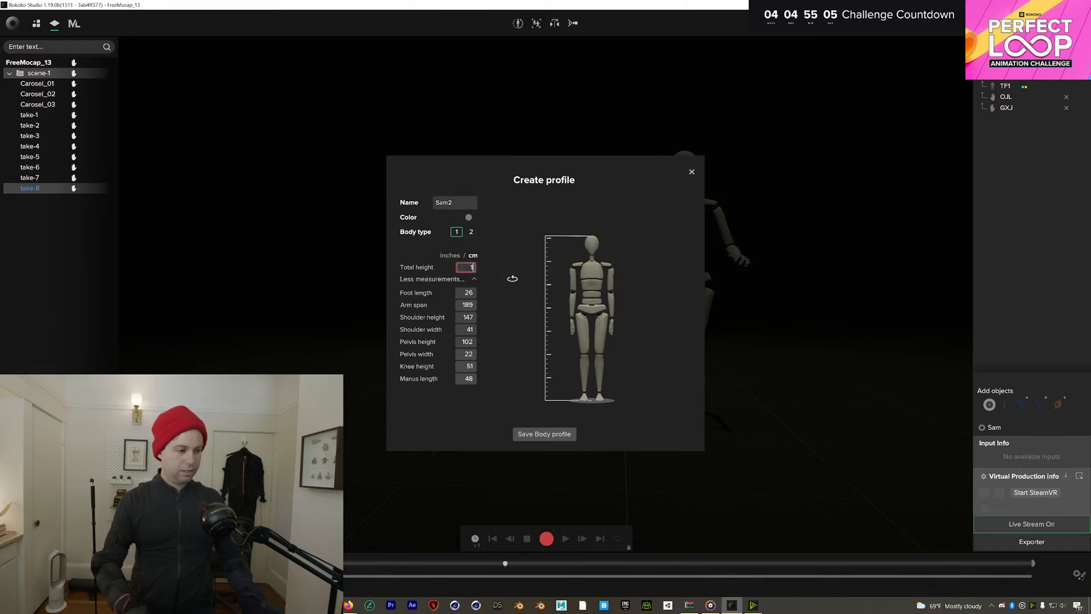
type("60")
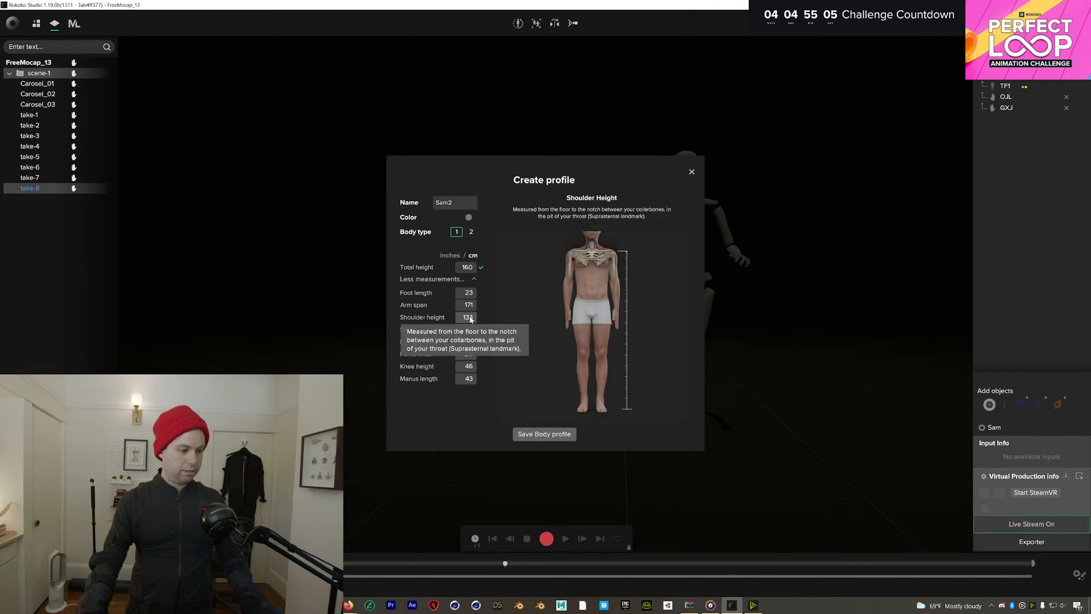
left_click(467, 317)
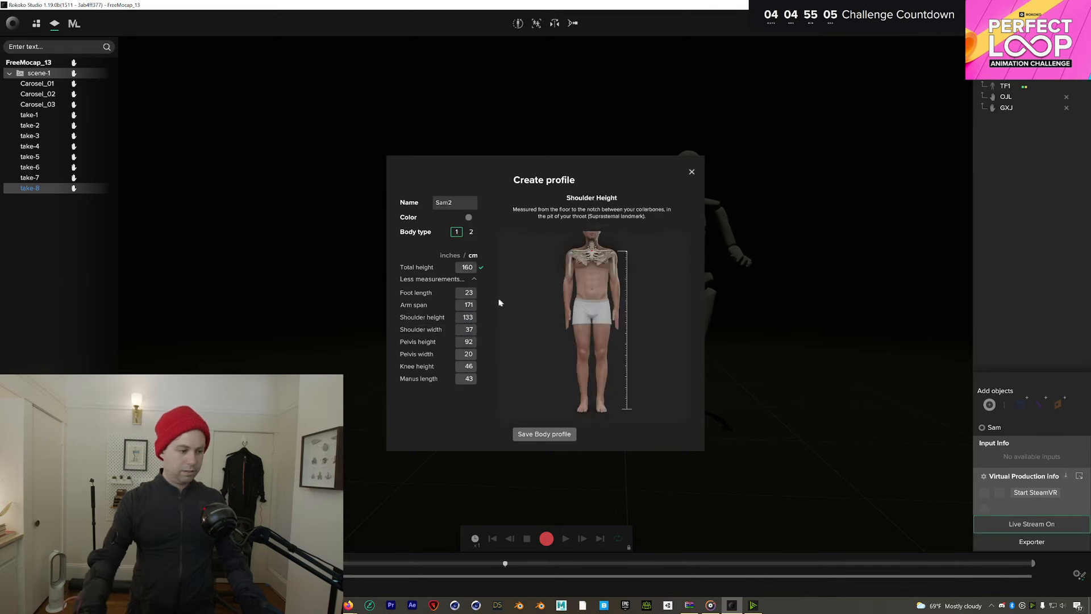
mouse_move(457, 276)
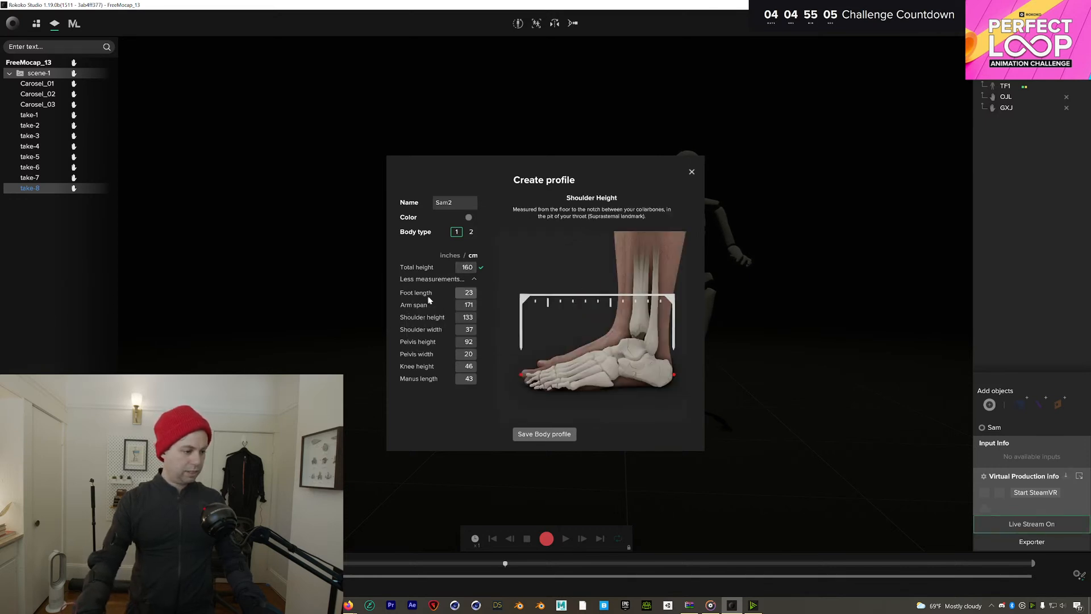
mouse_move(469, 296)
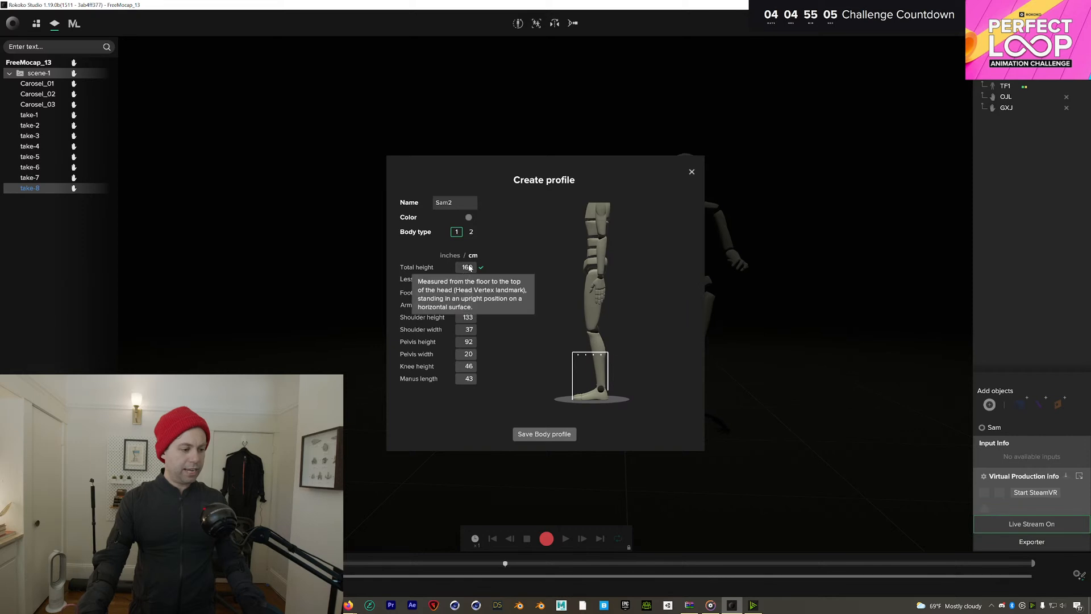
left_click(692, 172)
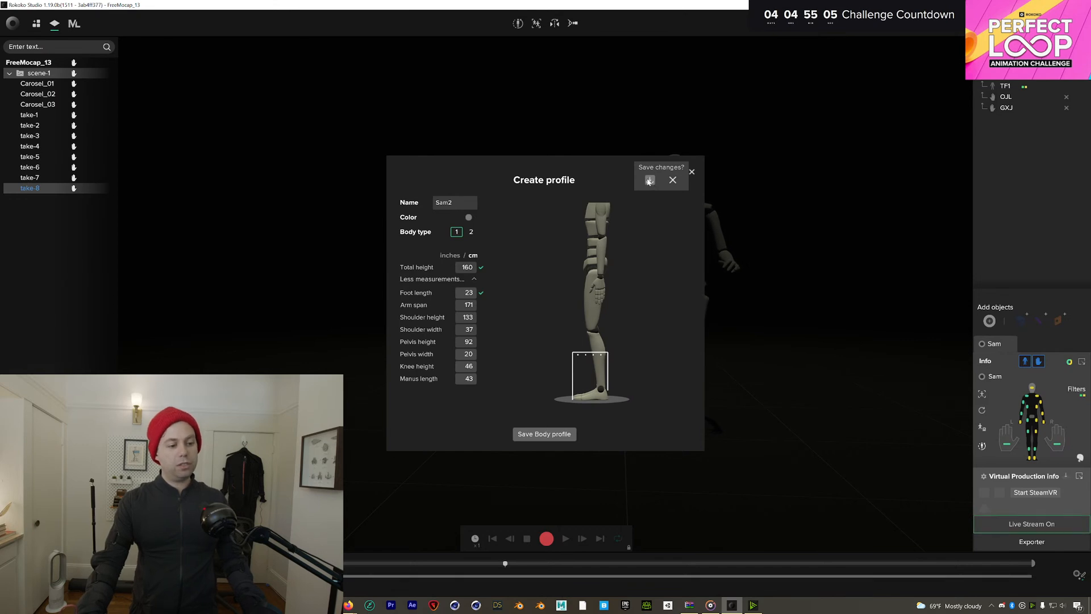
left_click(672, 180)
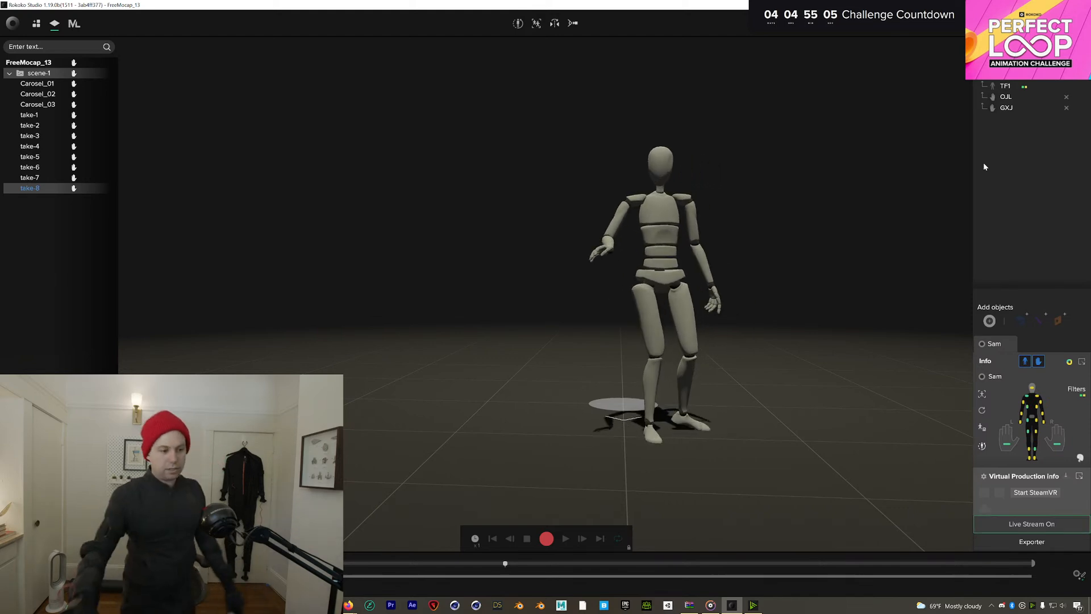
Re-centre the view on the mannequin, recalibrate the suit, and start recording take-9
left_click(573, 23)
left_click(516, 23)
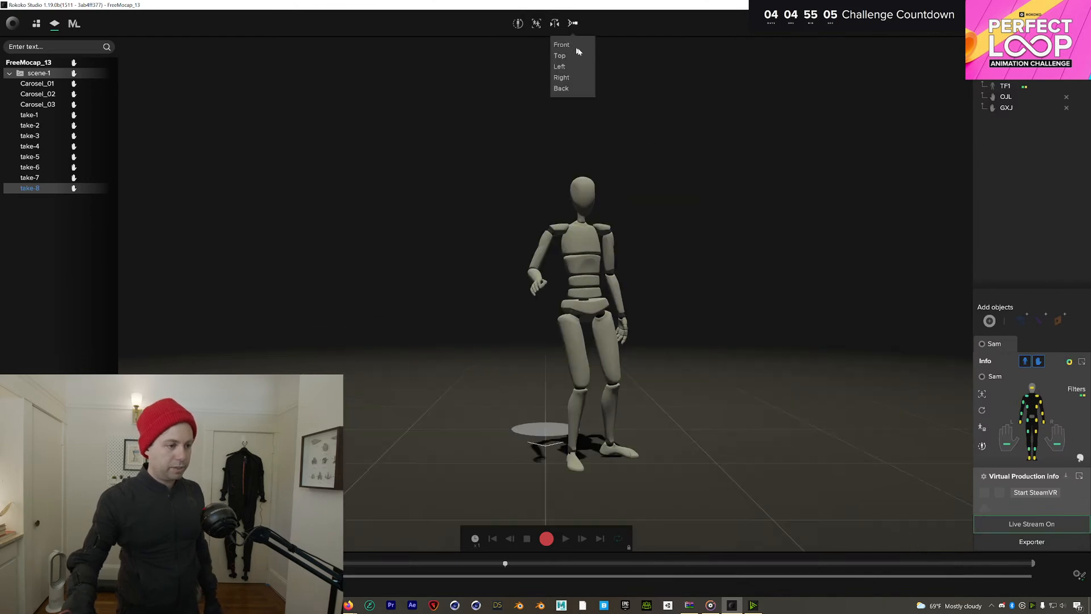
left_click(518, 24)
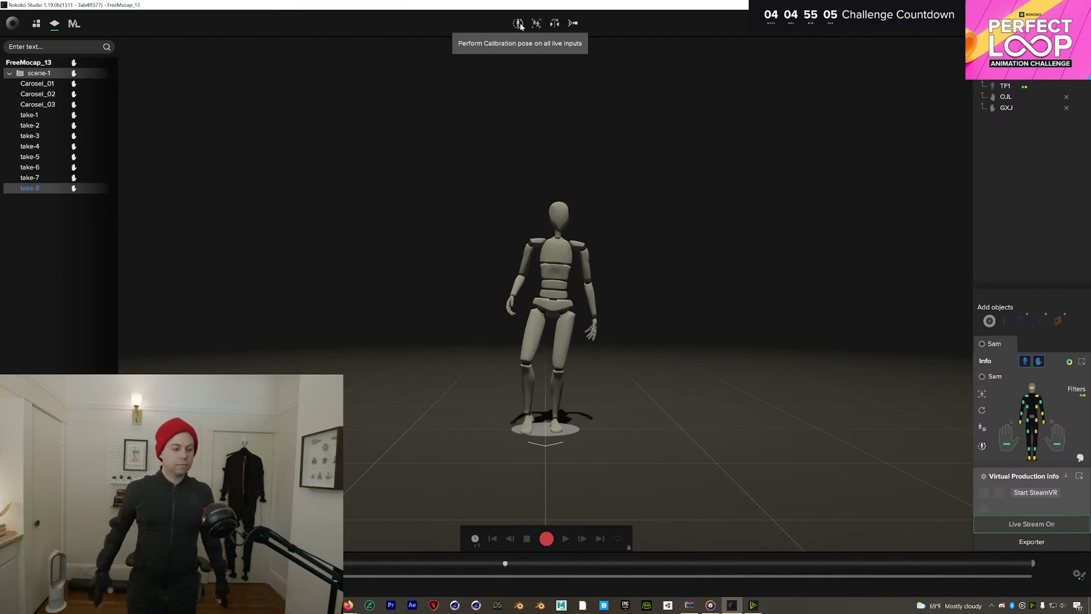
left_click(546, 539)
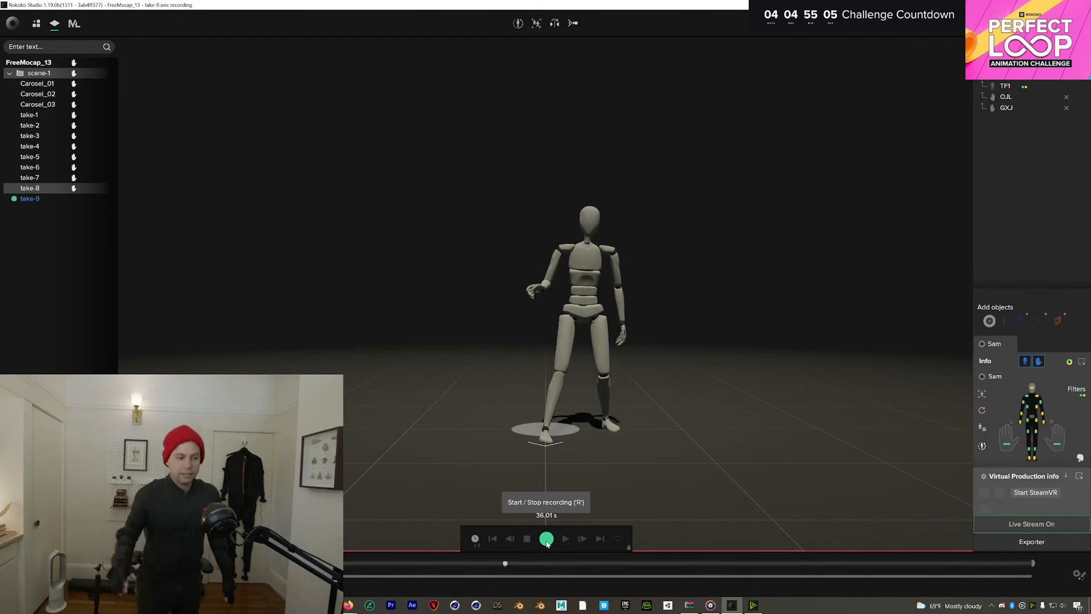
Stop take-9 at about 36.7 seconds and open it for playback
left_click(546, 539)
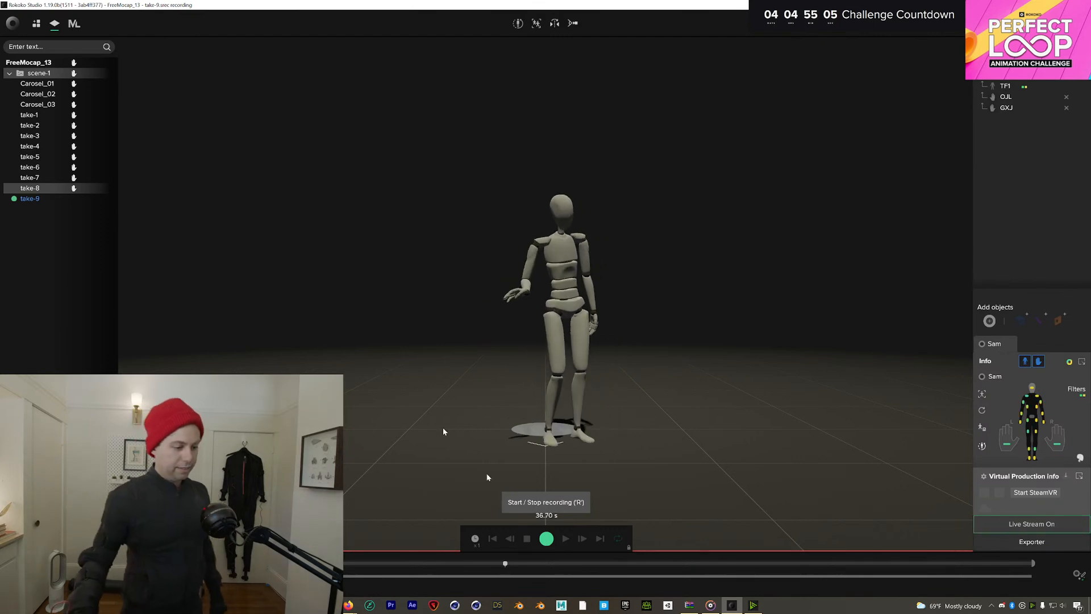
double_click(56, 200)
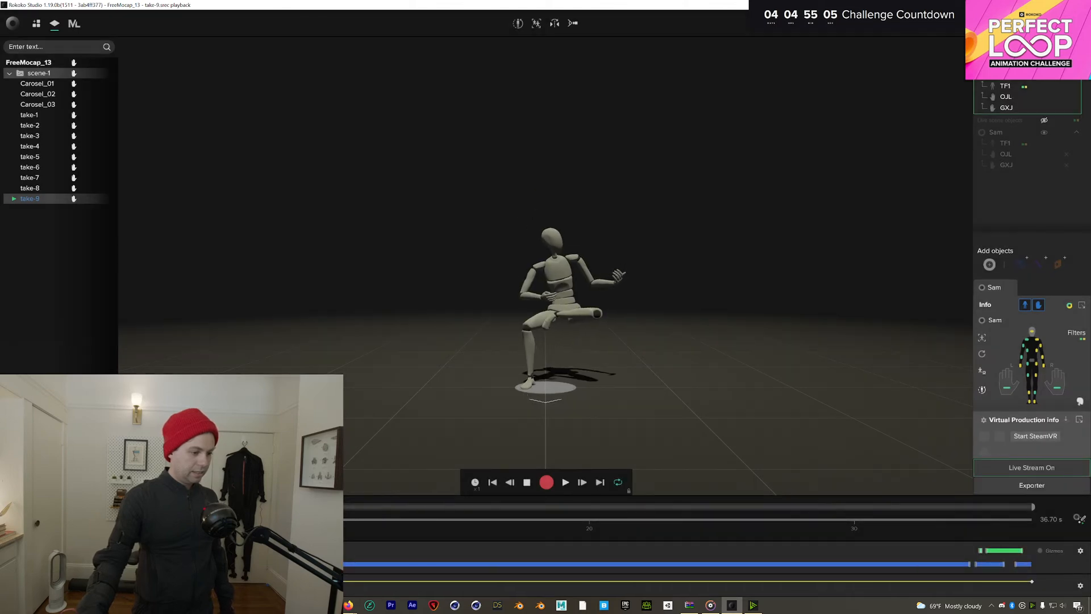
Scrub take-9 to 22.97 s, then exit playback to the live view
left_click_drag(347, 544, 500, 545)
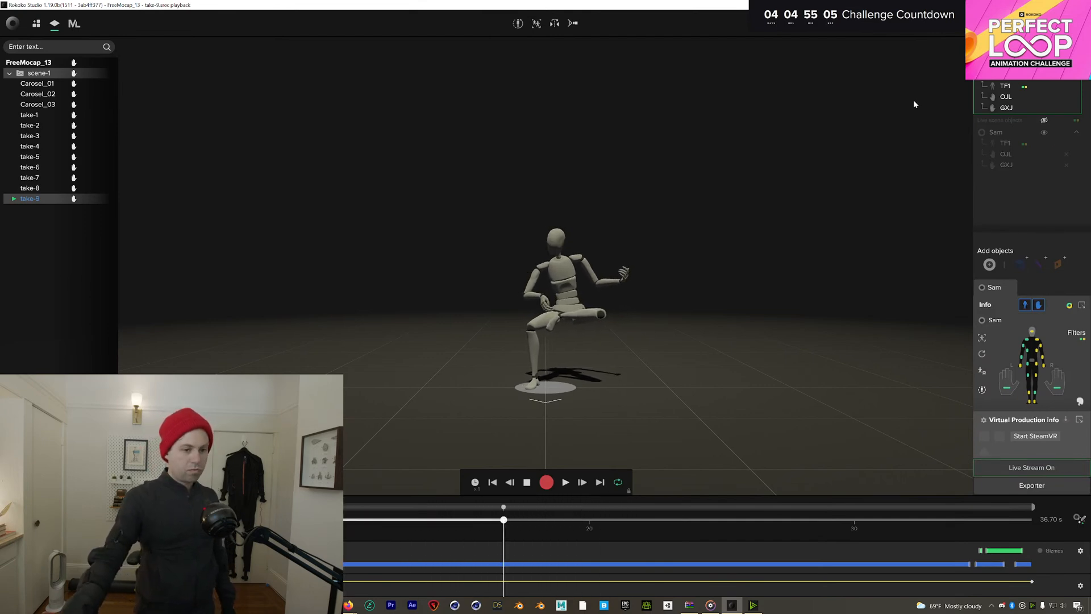
left_click(526, 482)
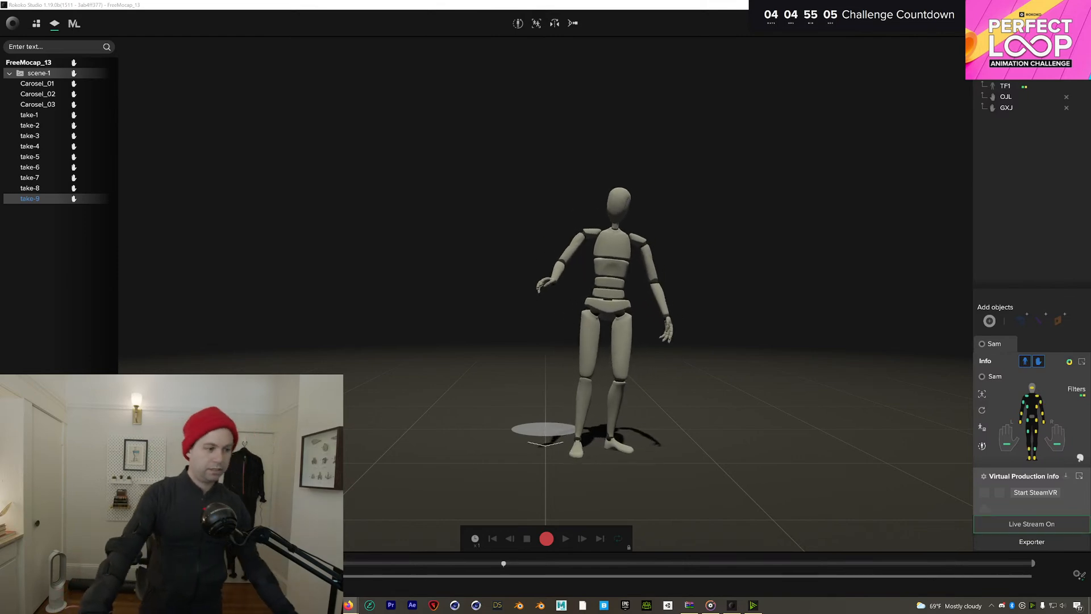
Recalibrate the suit, record take-10 of about 55.8 seconds, and open it for playback
left_click(518, 23)
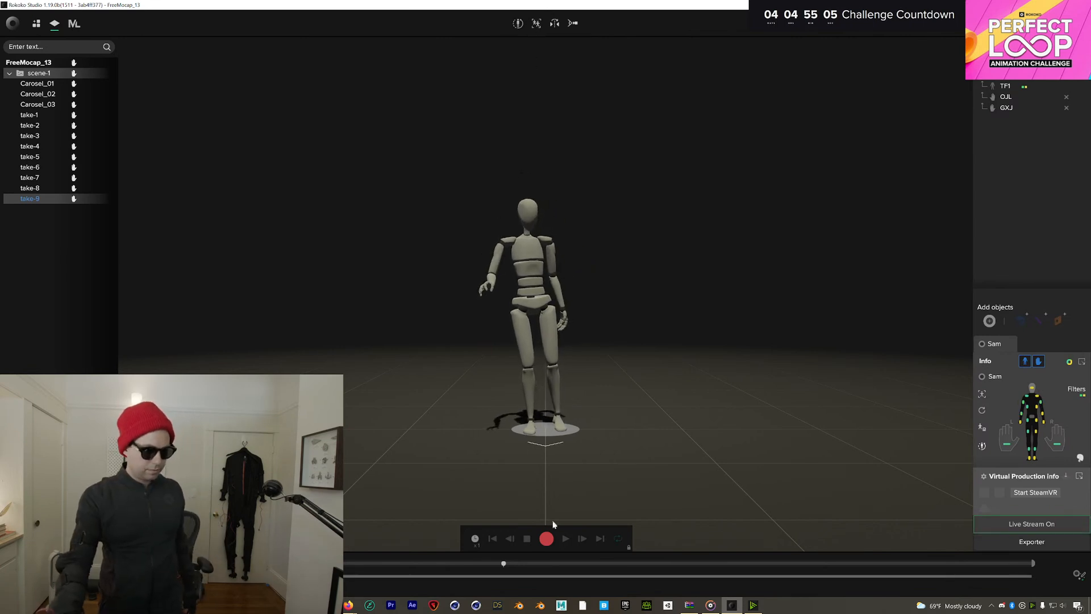
left_click(546, 538)
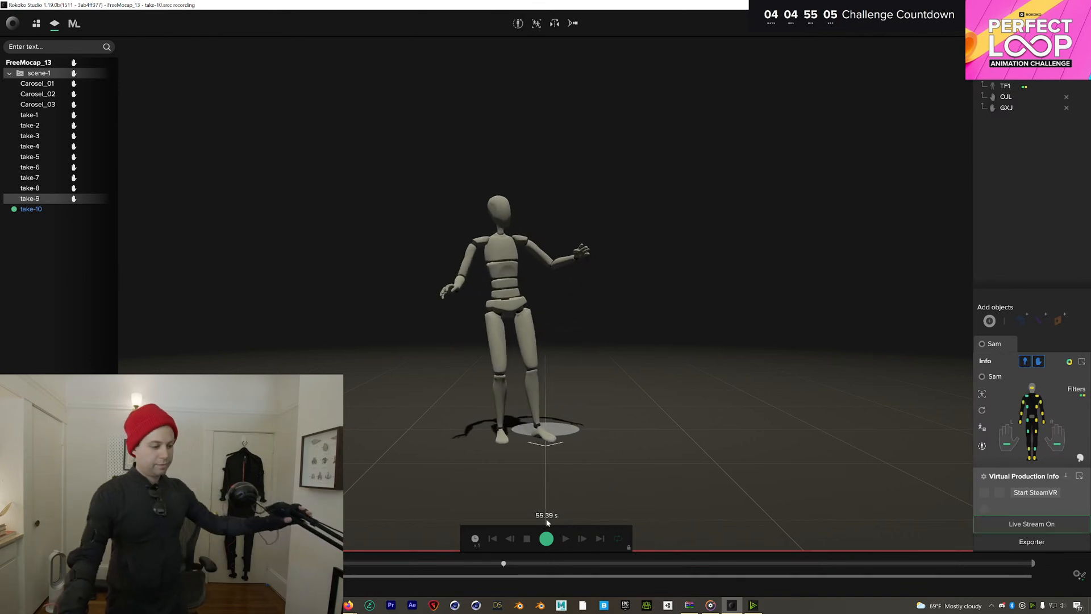
left_click(547, 536)
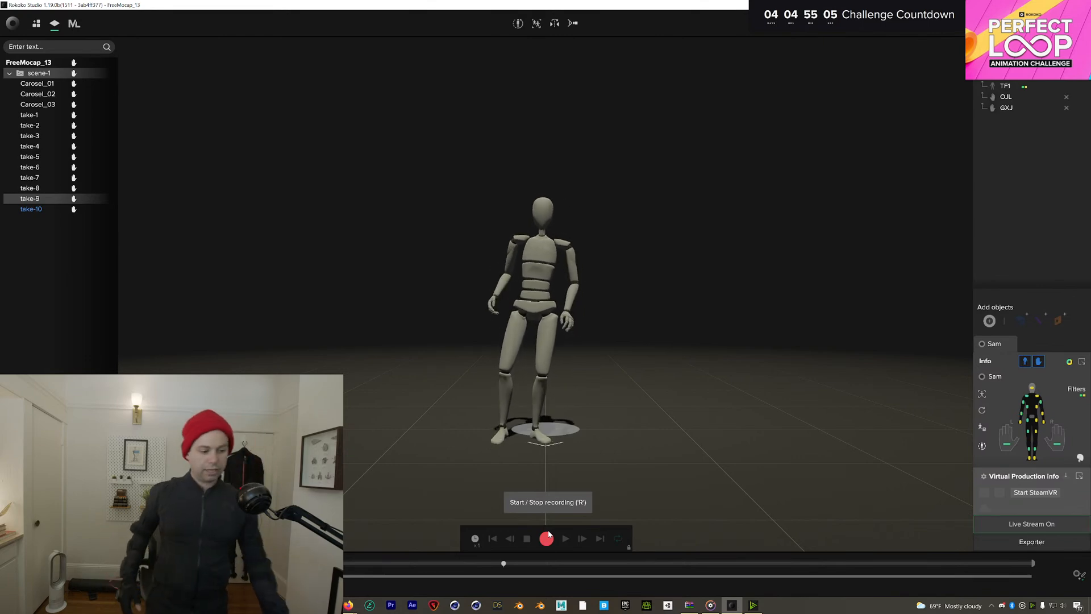
double_click(50, 209)
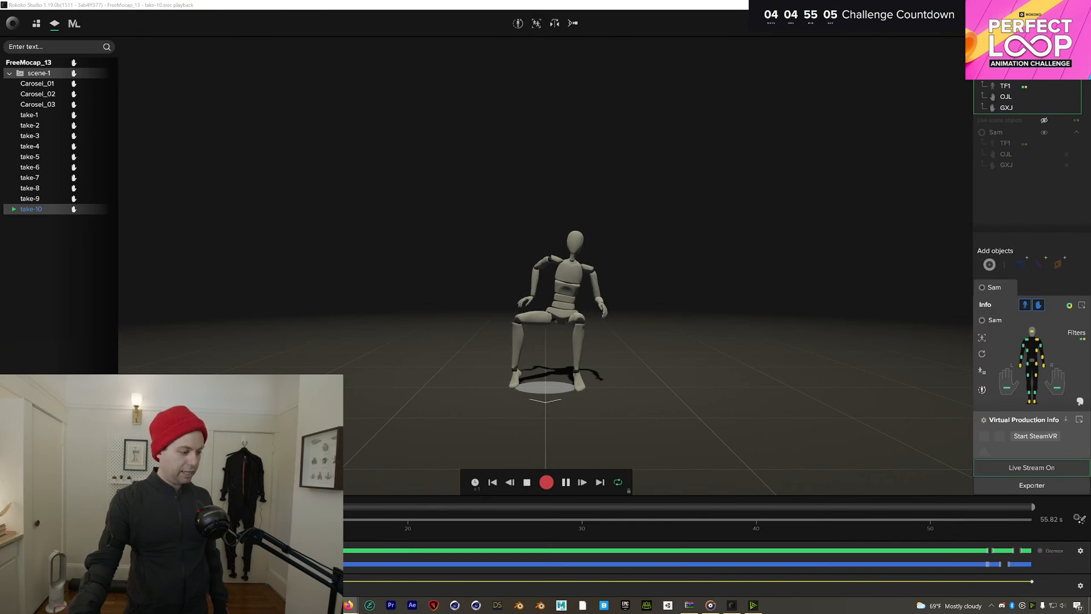
Scrub take-10 to 23.72 s, then leave playback for the live view
left_click_drag(347, 549, 436, 561)
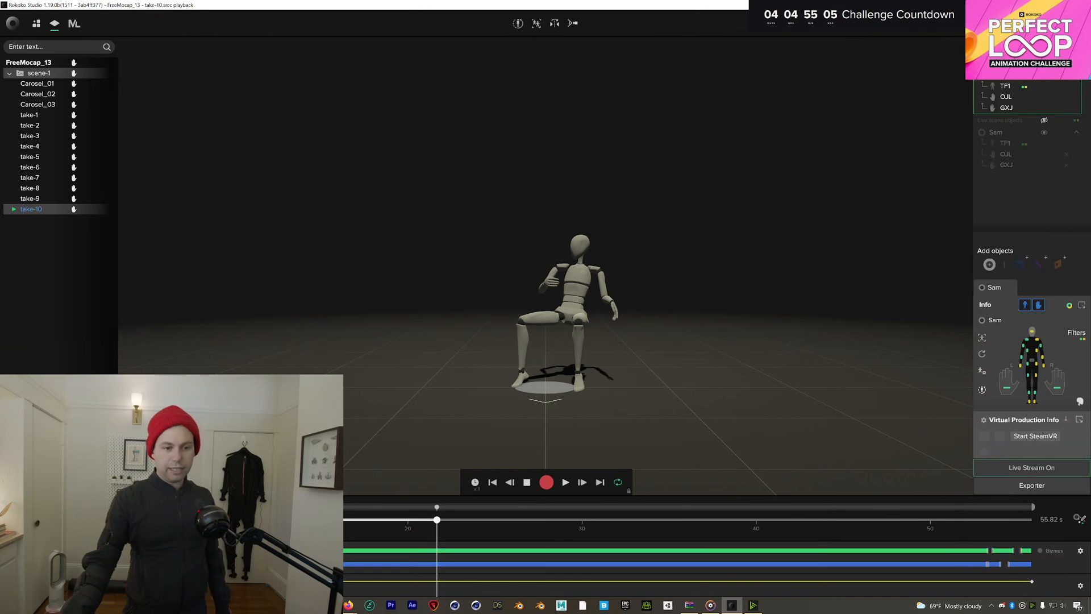
key("Escape")
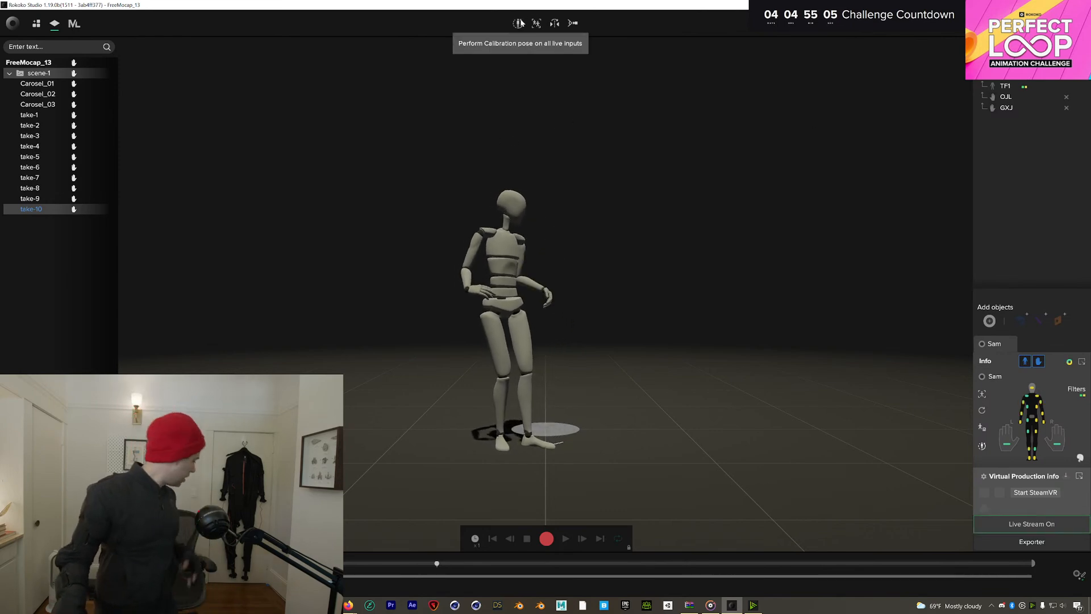
Recalibrate the suit and record take-11 lasting about 27.24 seconds
left_click(520, 24)
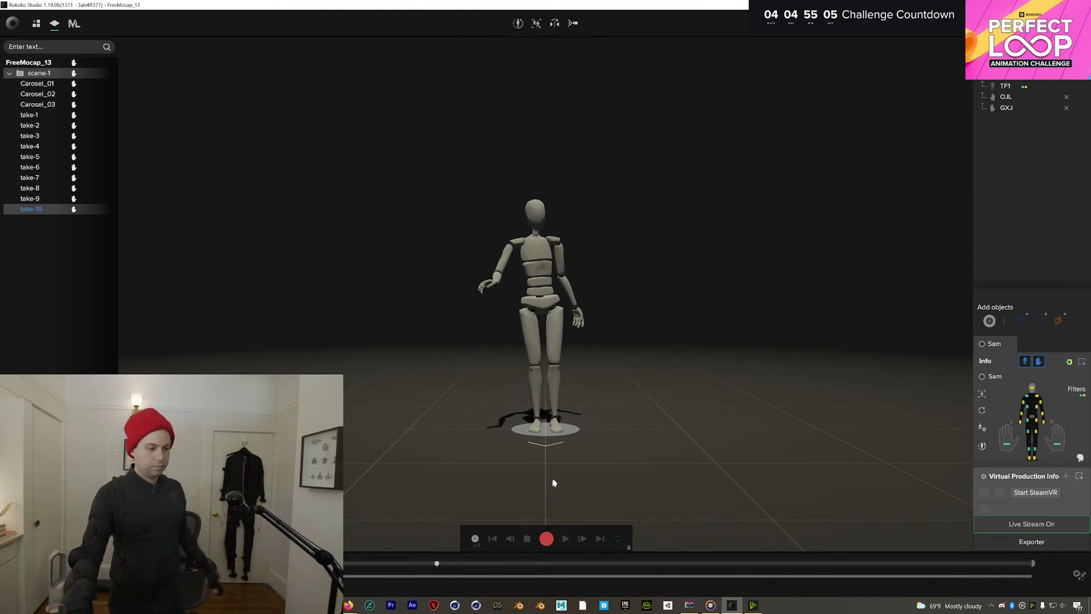
left_click(546, 538)
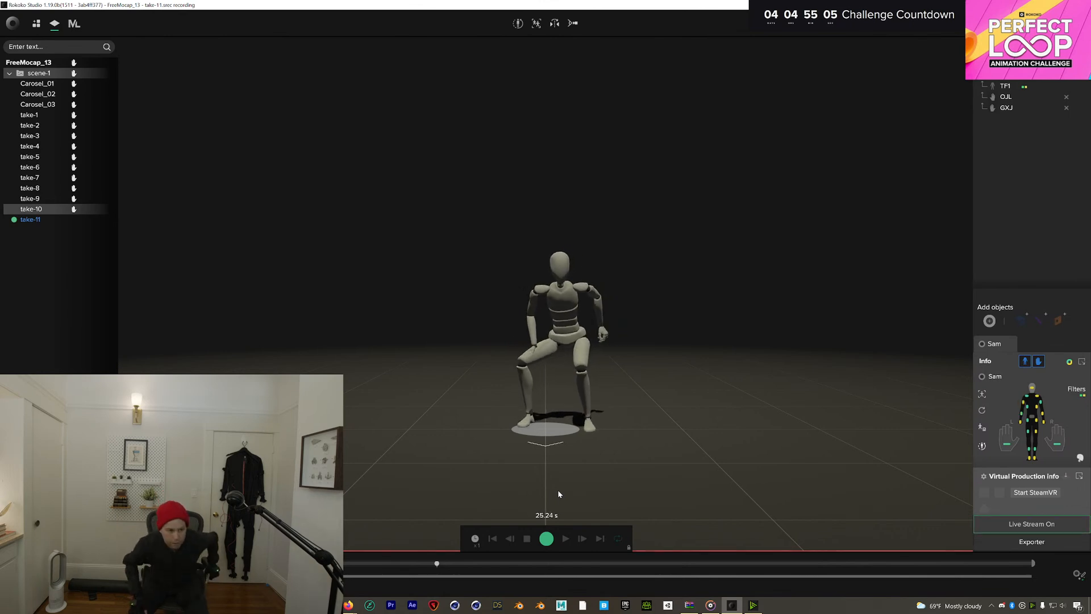
left_click(547, 540)
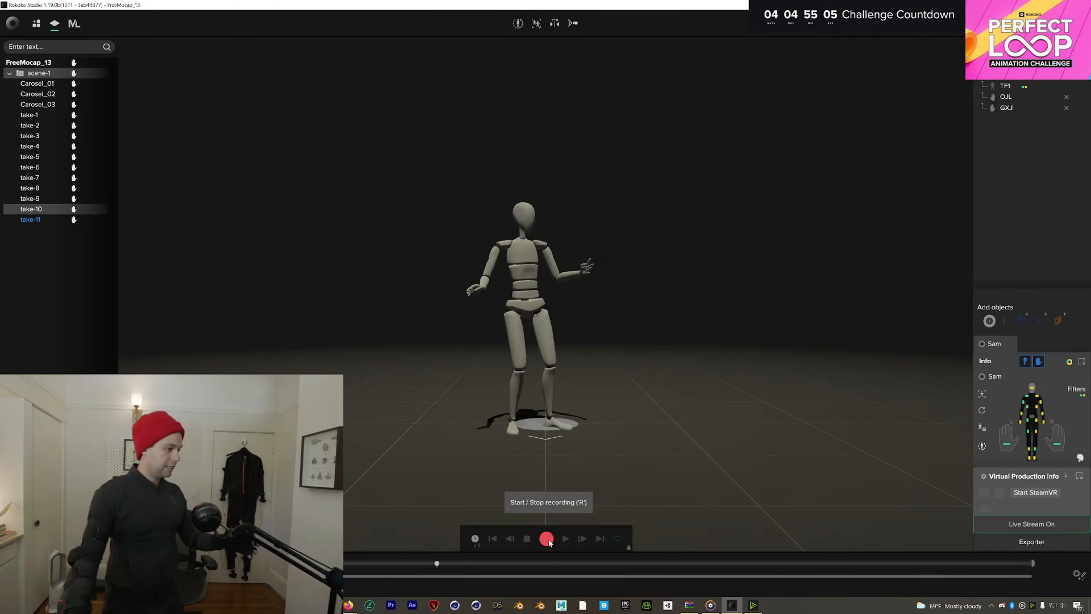
Play take-11, scrub it to 21.40 s and back to review it, then close playback
left_click(50, 219)
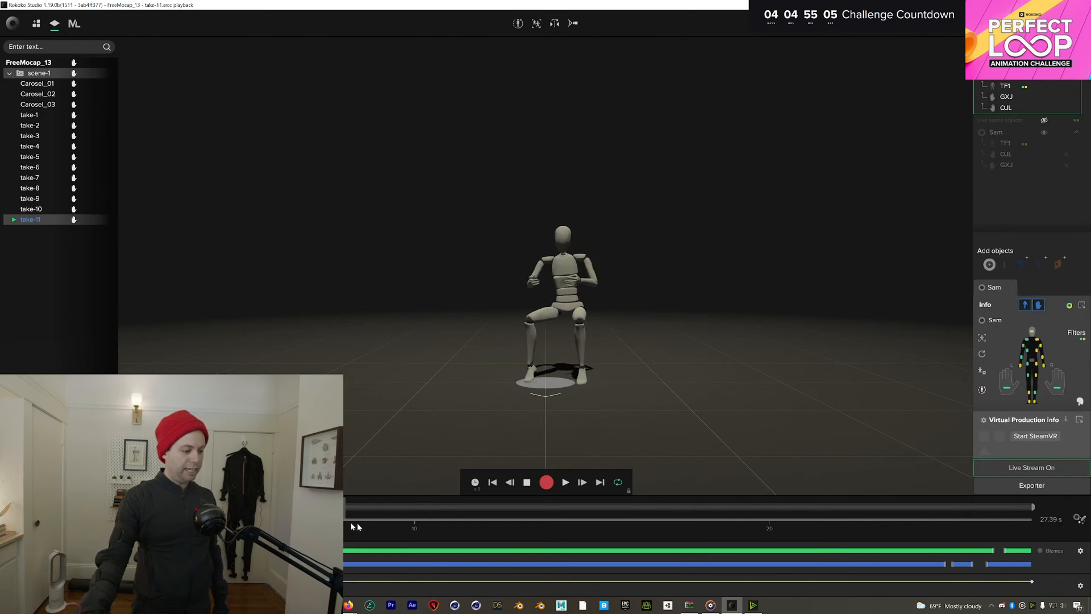
left_click_drag(352, 526, 766, 520)
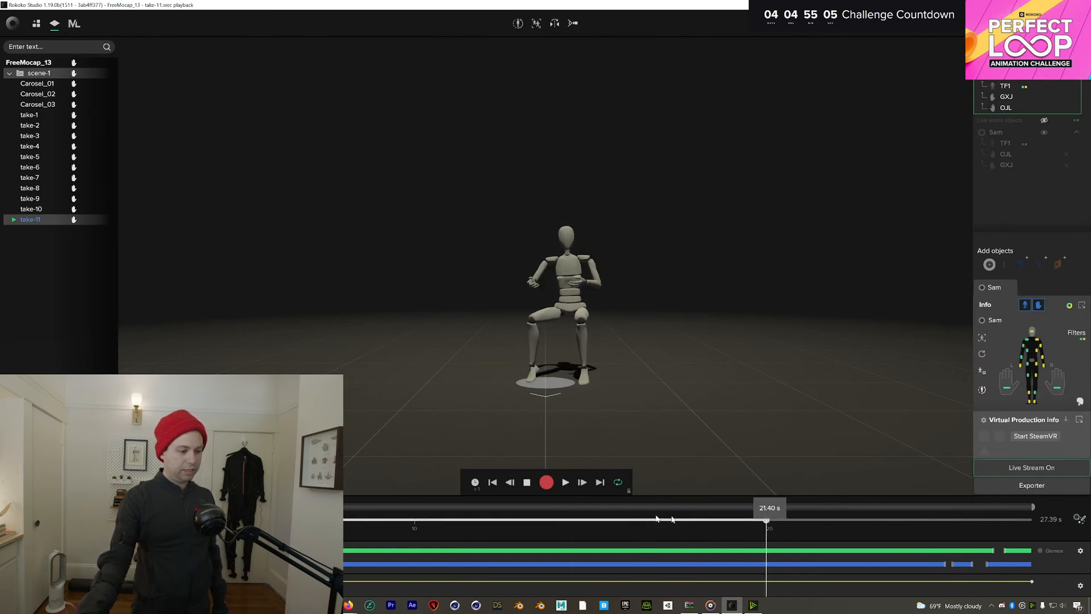
left_click_drag(672, 519, 345, 528)
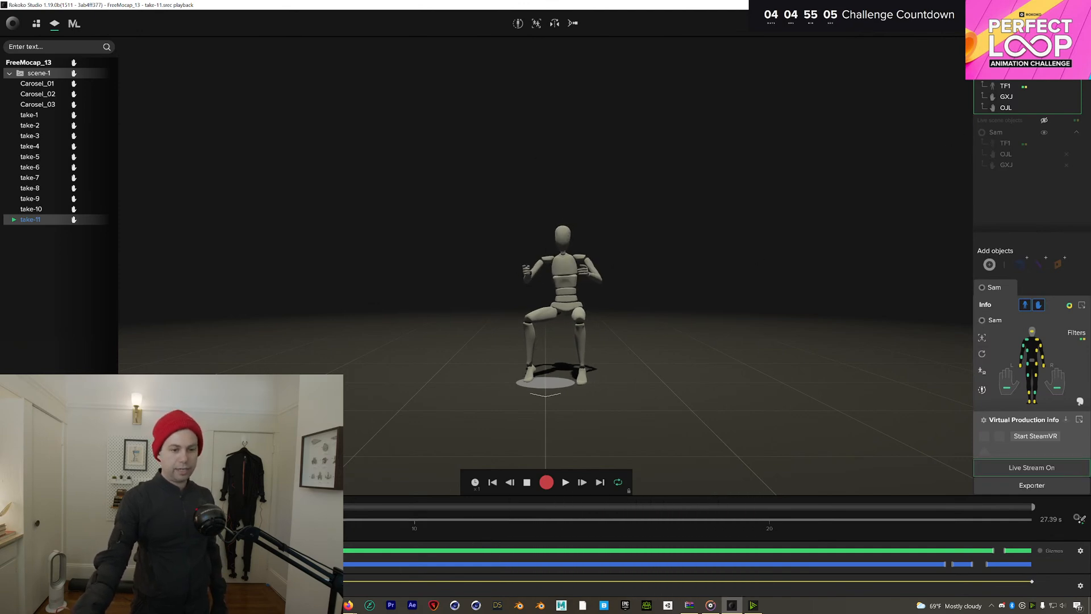
left_click(1076, 64)
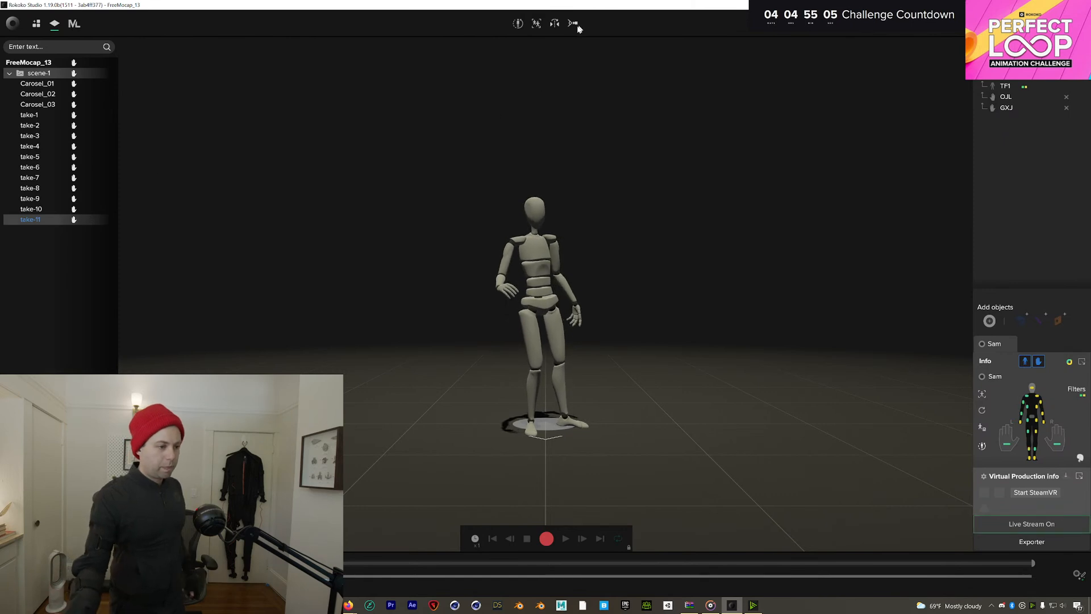
Recalibrate the suit, record take-12 of about 43 seconds, and open it for playback
left_click(517, 26)
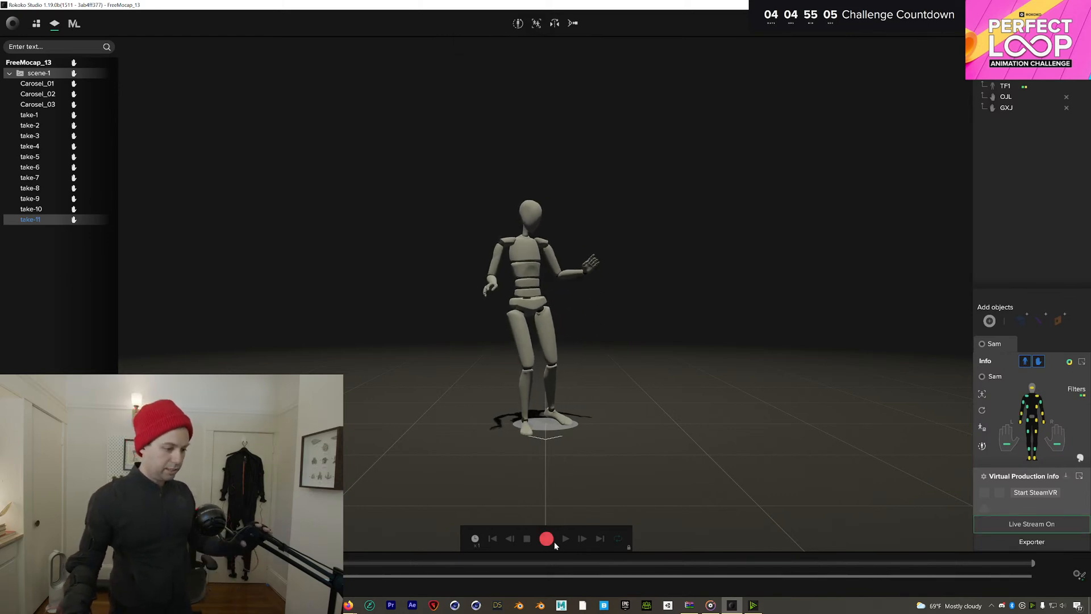
left_click(549, 540)
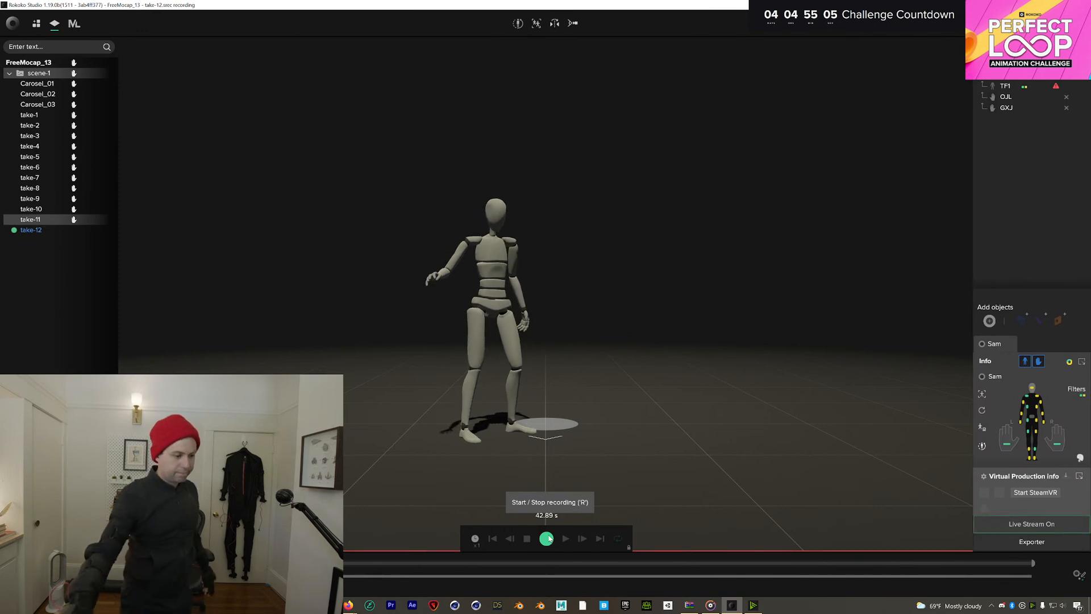
left_click(550, 540)
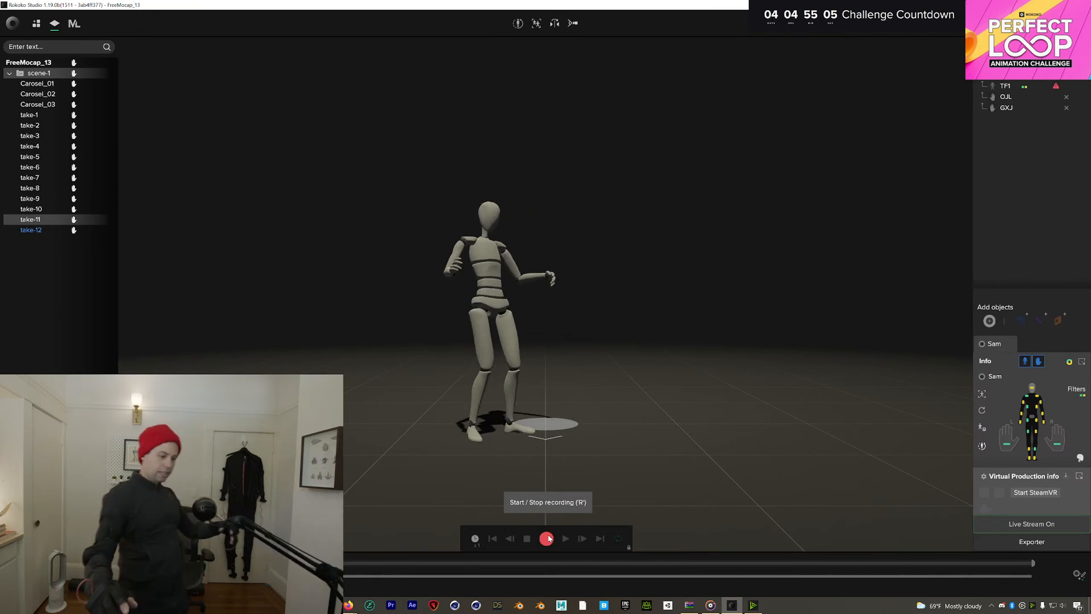
double_click(56, 229)
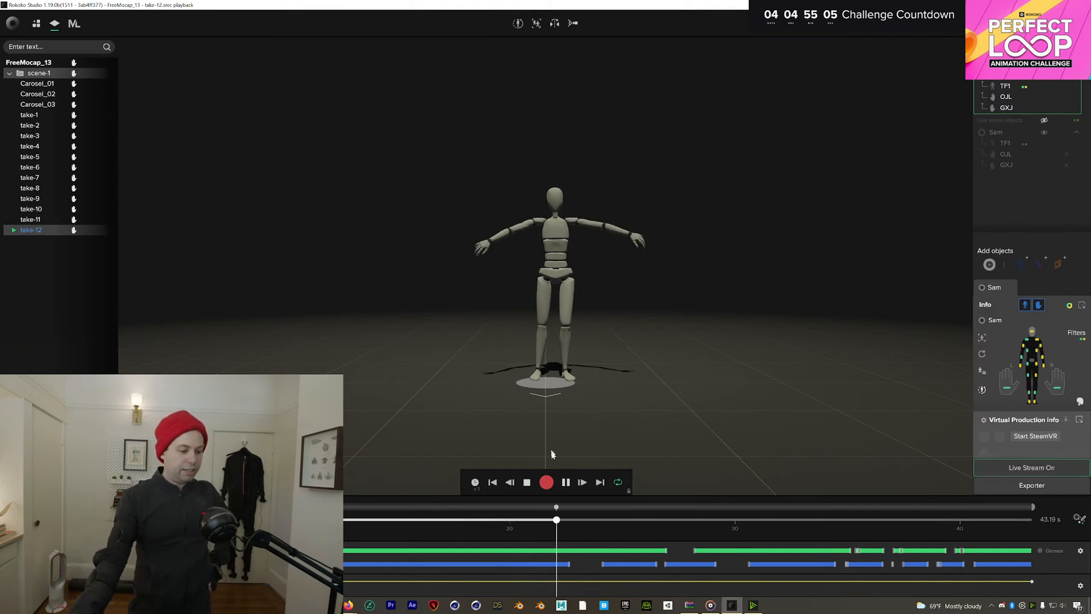
Pause take-12 near 27 s, scrub it to 26.6, 35.5 and 19.5 s, then exit playback
left_click(680, 520)
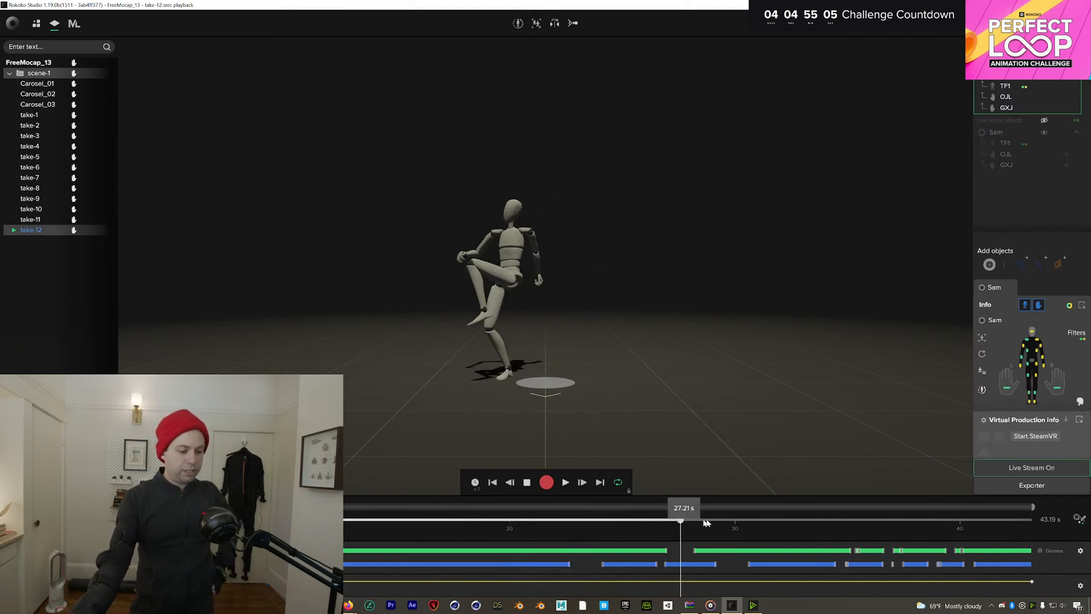
left_click_drag(706, 522, 621, 518)
left_click_drag(543, 510, 743, 530)
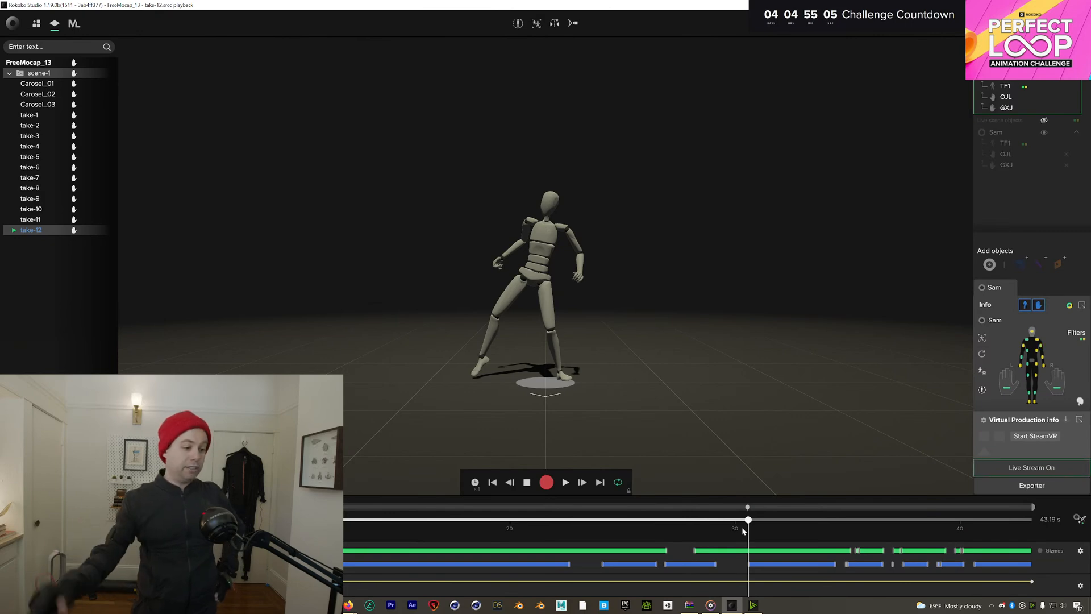
left_click_drag(745, 521, 506, 532)
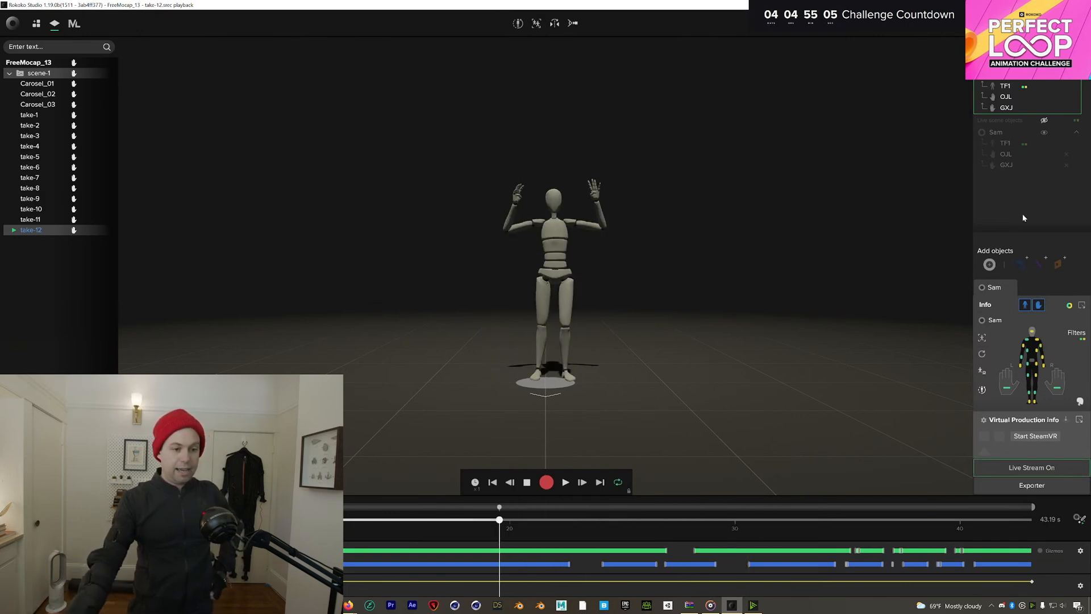
key("Escape")
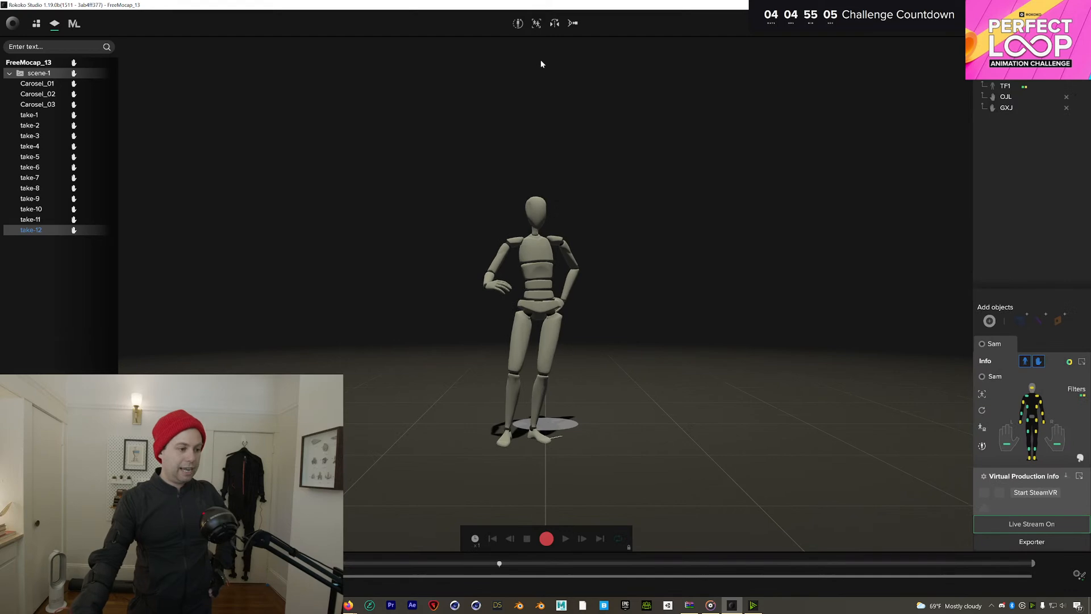
Recalibrate the suit and record take-13, roughly 89 seconds long
left_click(518, 22)
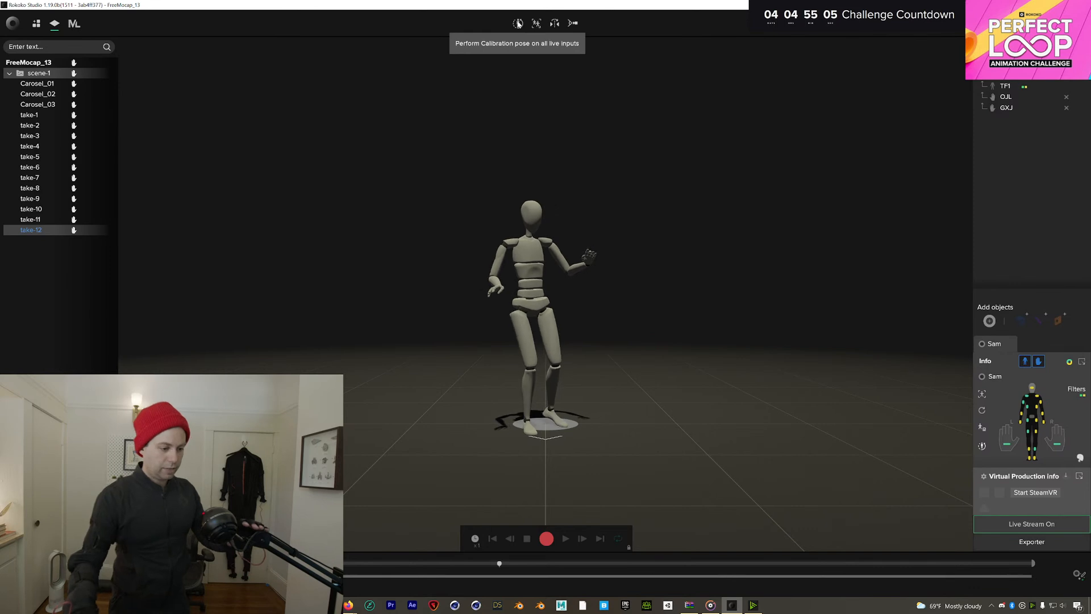
left_click(546, 537)
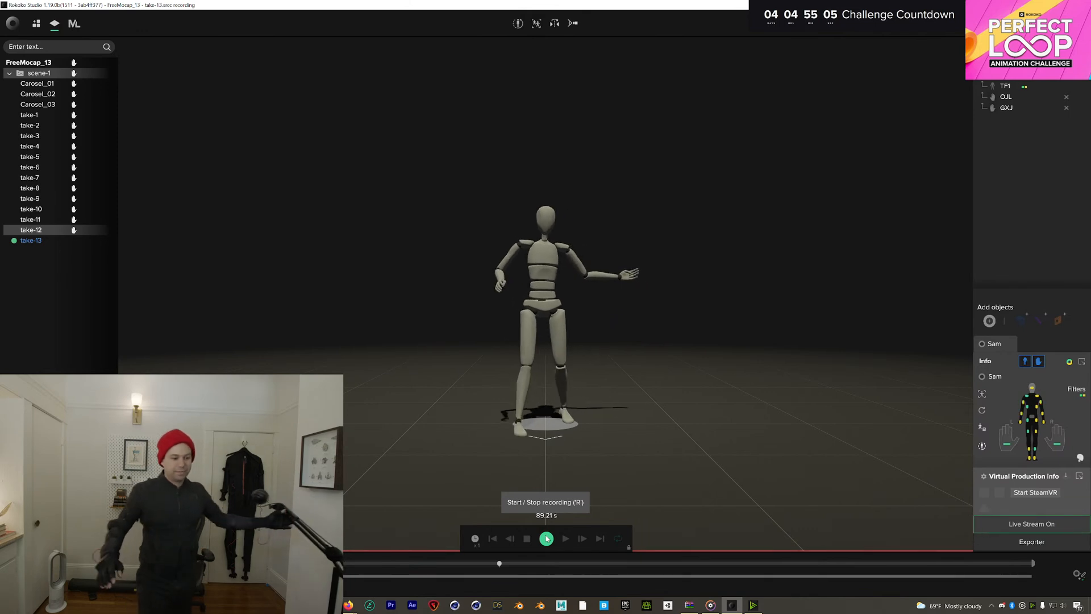
left_click(547, 538)
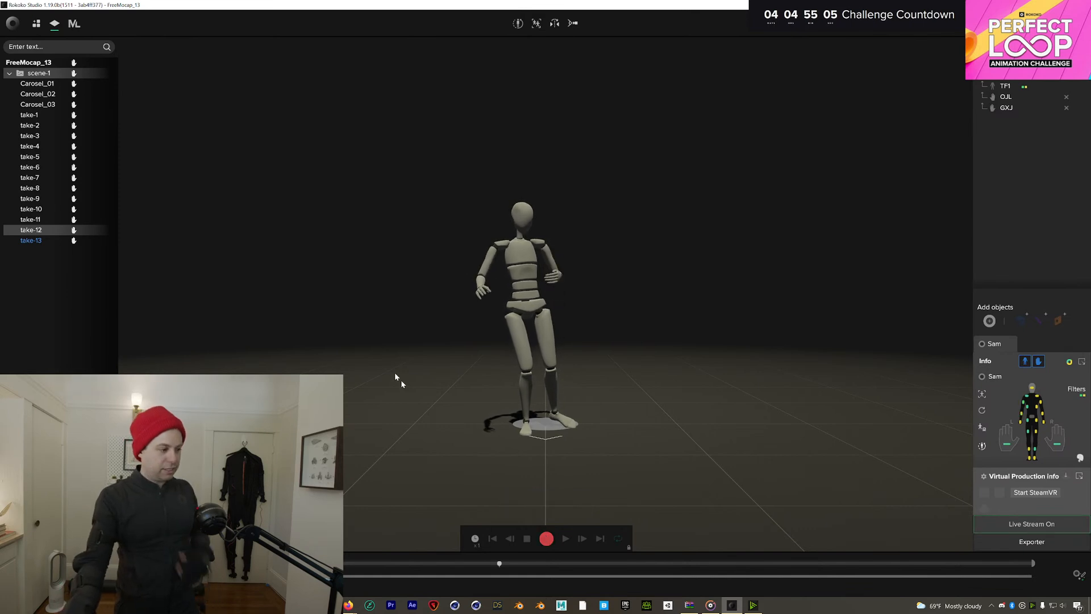
Select take-13, record a short take-14, then switch to the browser's ref-2 reference video
left_click(50, 243)
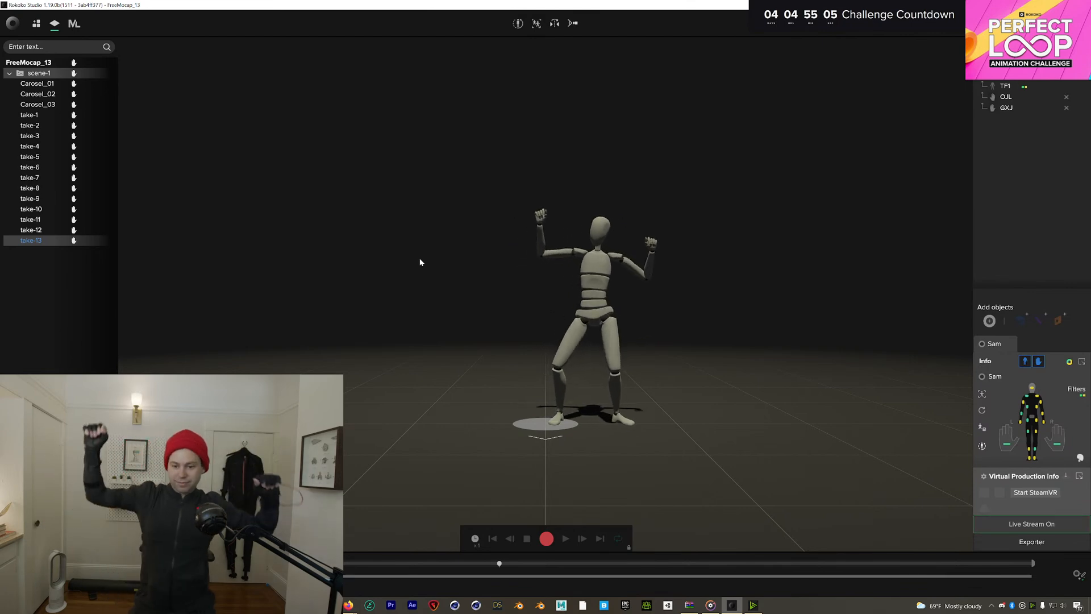
left_click(546, 538)
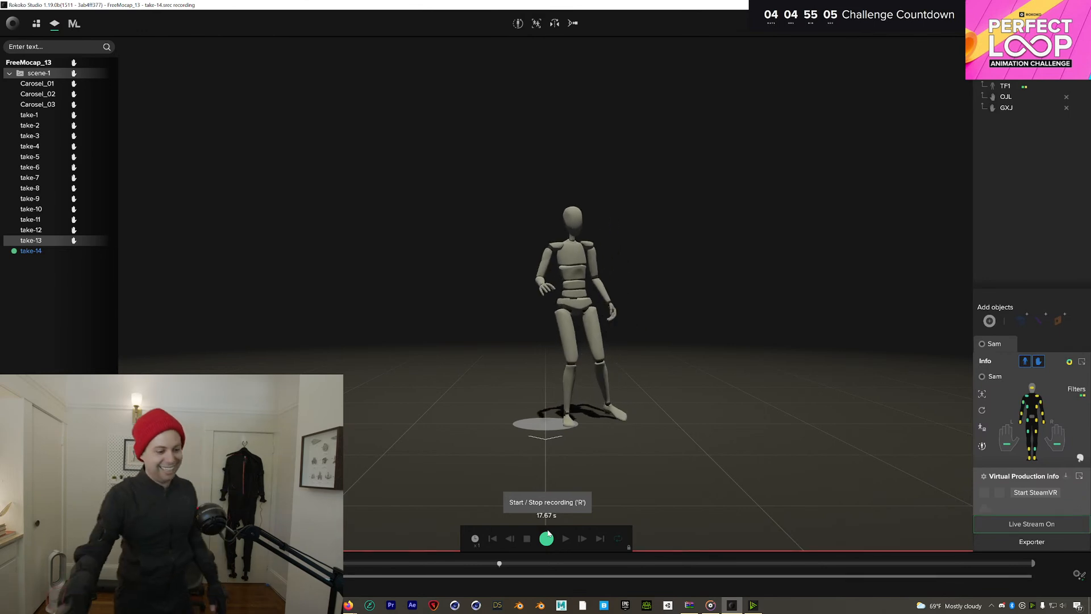
left_click(548, 539)
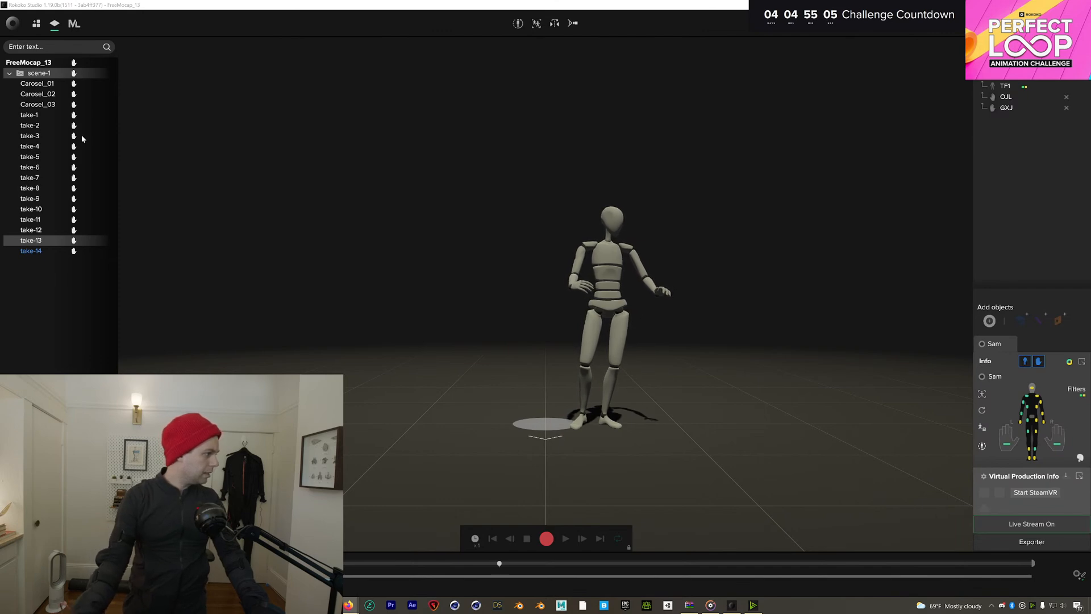
key("alt+Tab")
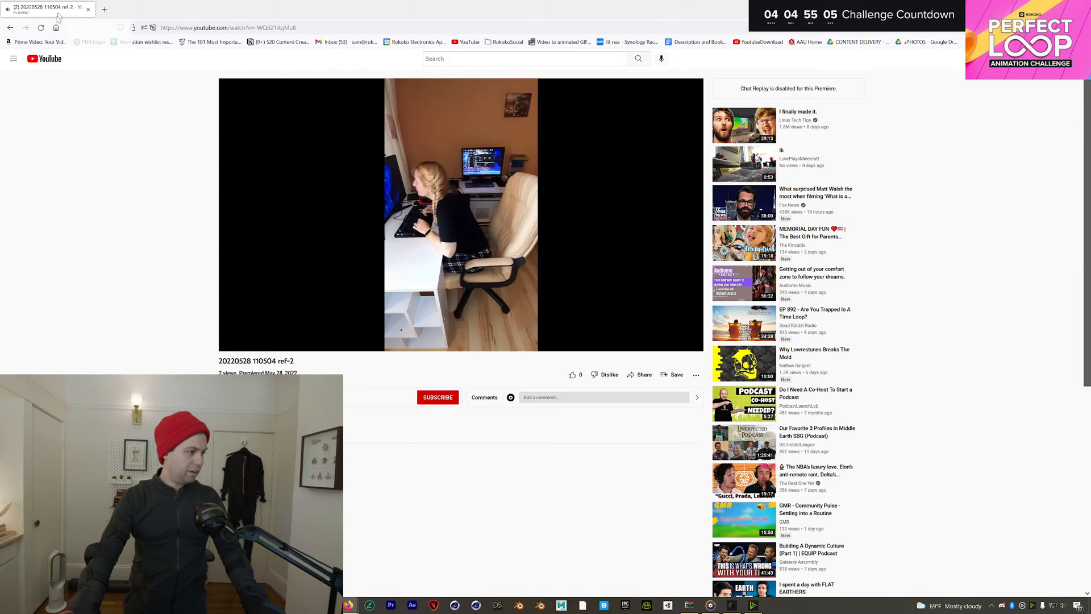
Leave the YouTube ref-2 video and return to Rokoko Studio's live mannequin view
key("alt+Tab")
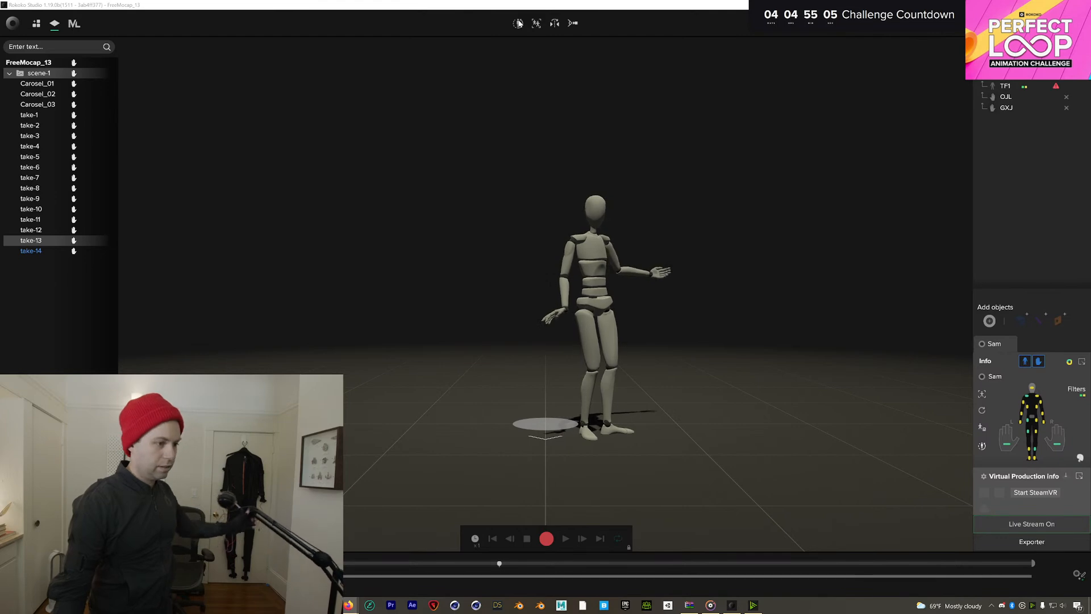
Run a calibration pose so the mannequin matches the performer's standing pose again
left_click(519, 23)
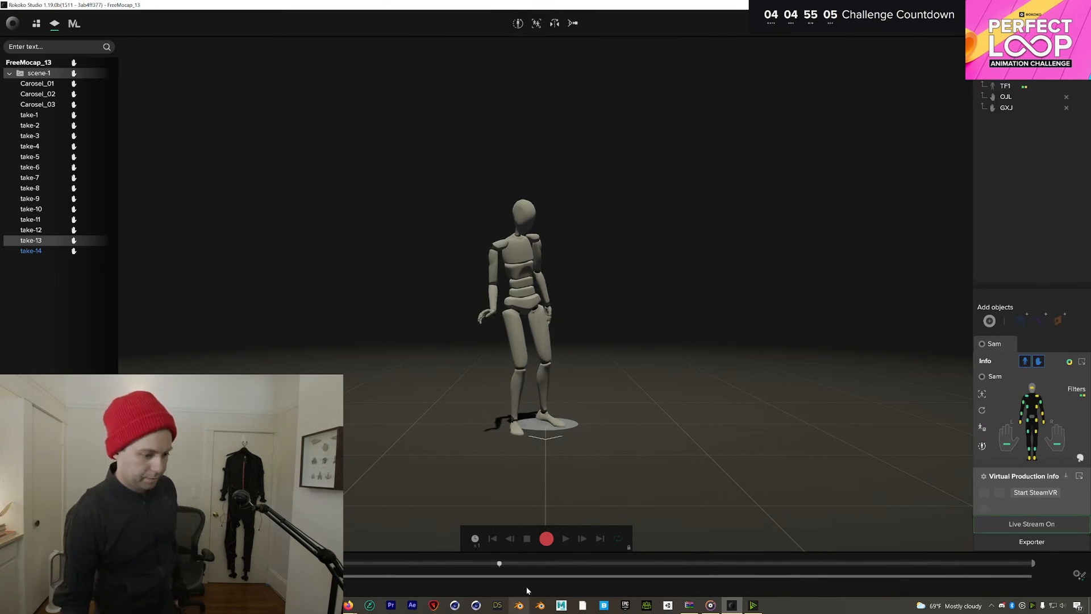
Record take-15 of about 23 seconds and load it for playback
left_click(546, 538)
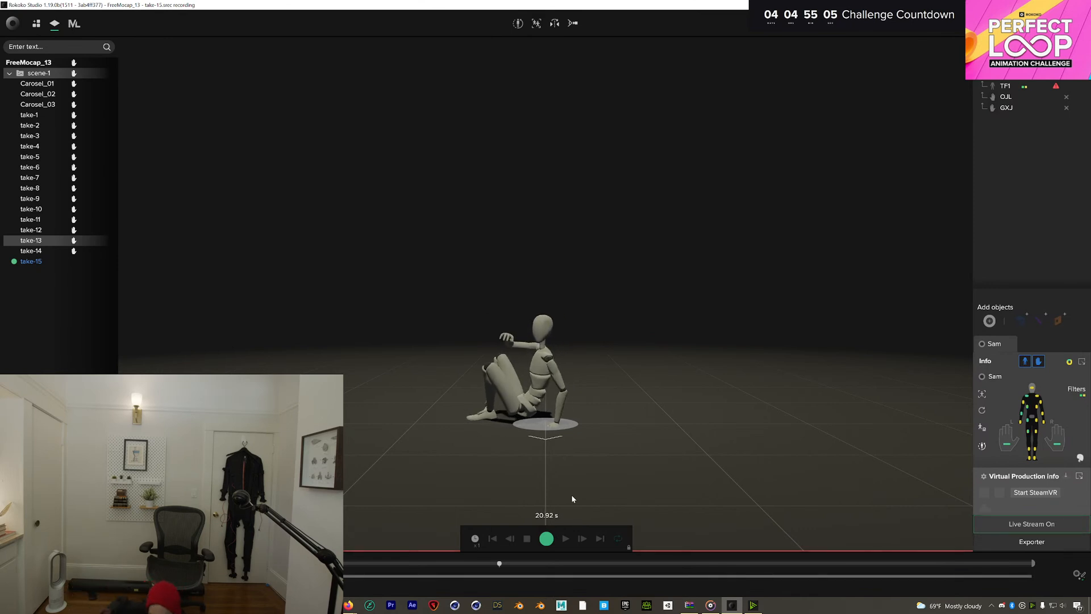
left_click(544, 546)
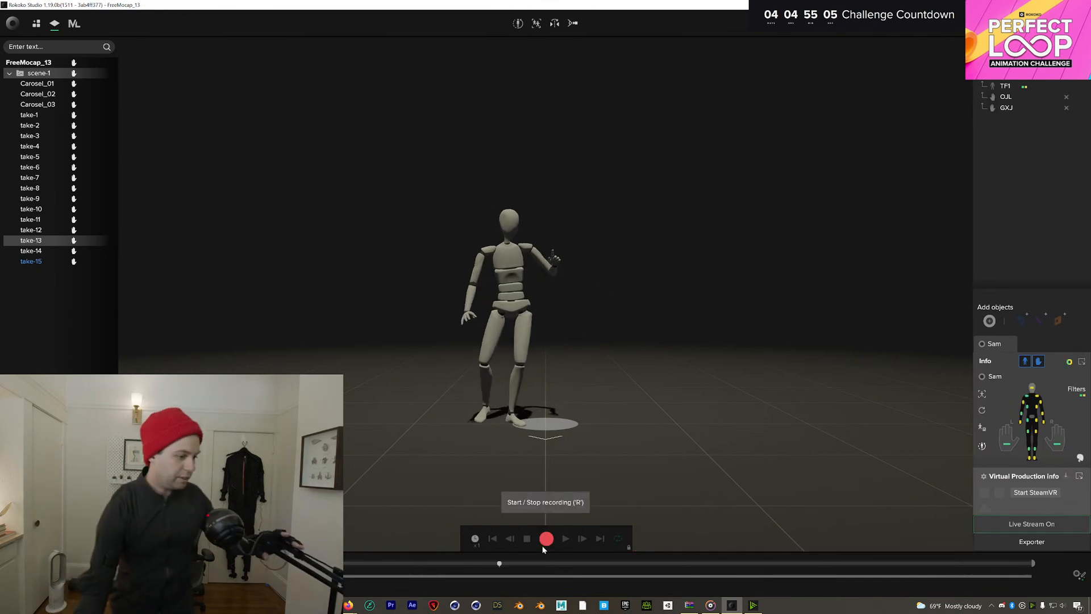
left_click(33, 264)
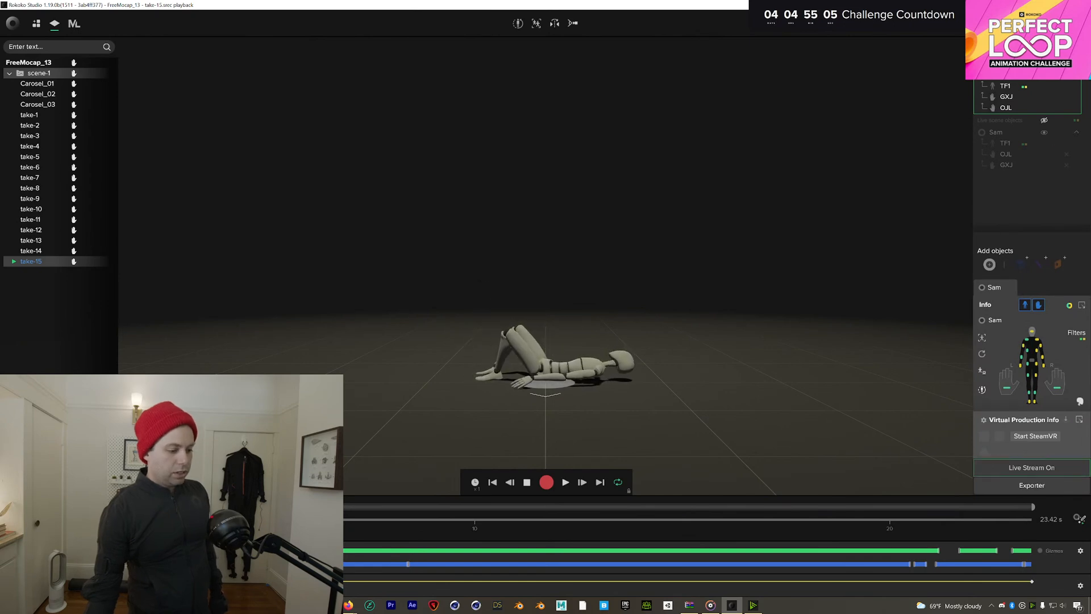
Replay take-15 from 8.57 s, then bring up the context menu for take-15
left_click_drag(408, 520, 354, 519)
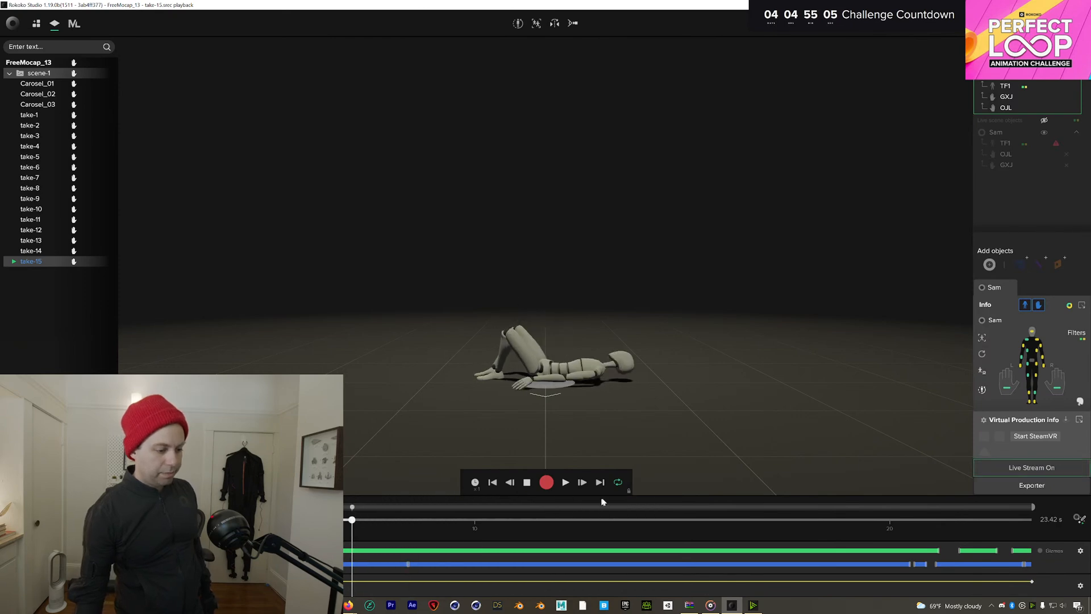
left_click(565, 483)
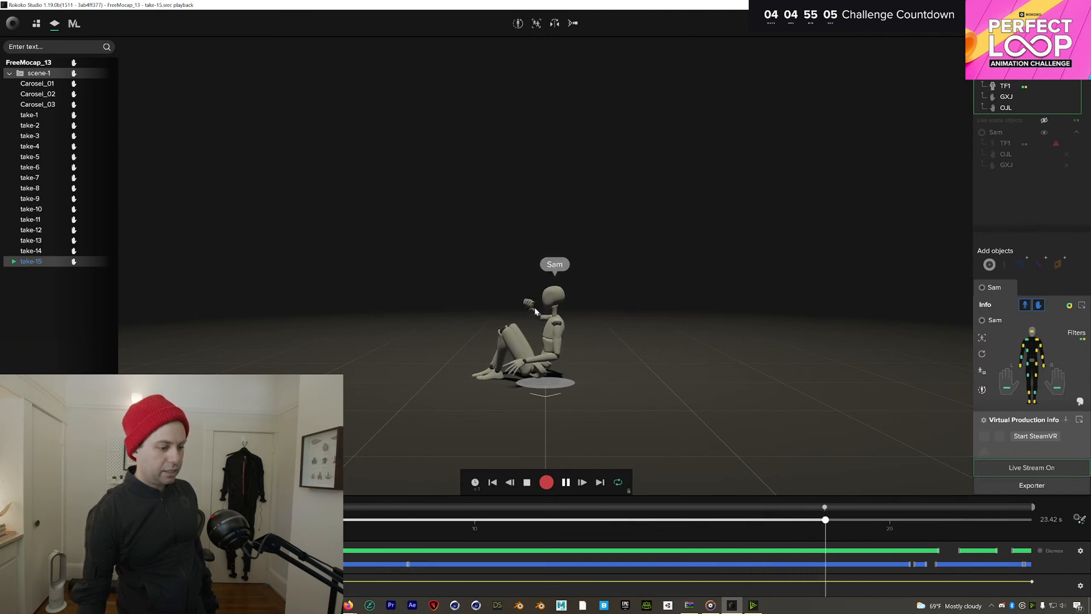
right_click(40, 266)
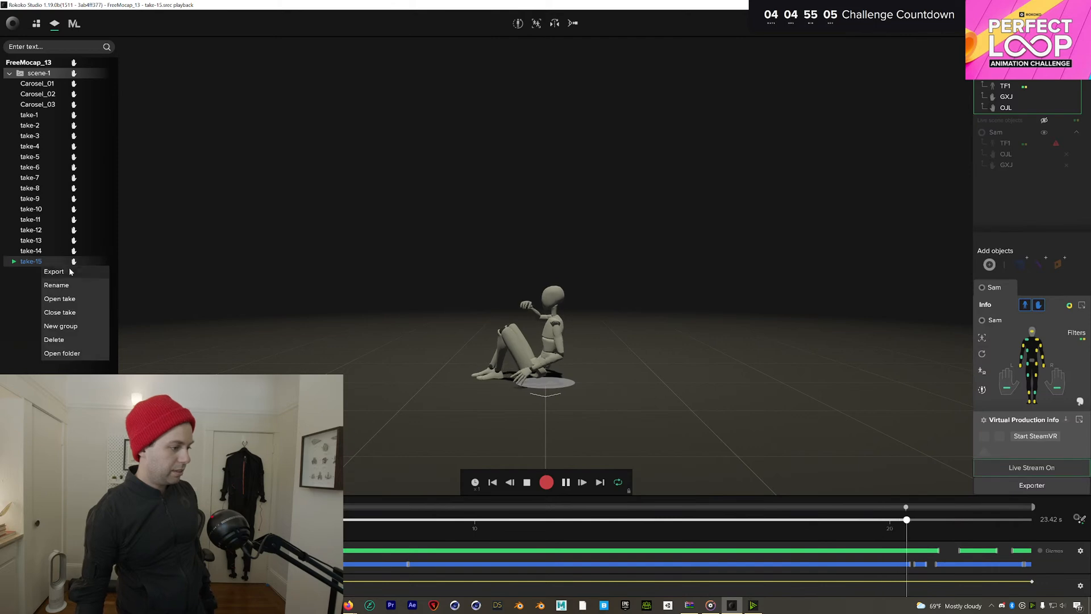
Delete take-15 after confirming, then recalibrate the live performer
left_click(54, 340)
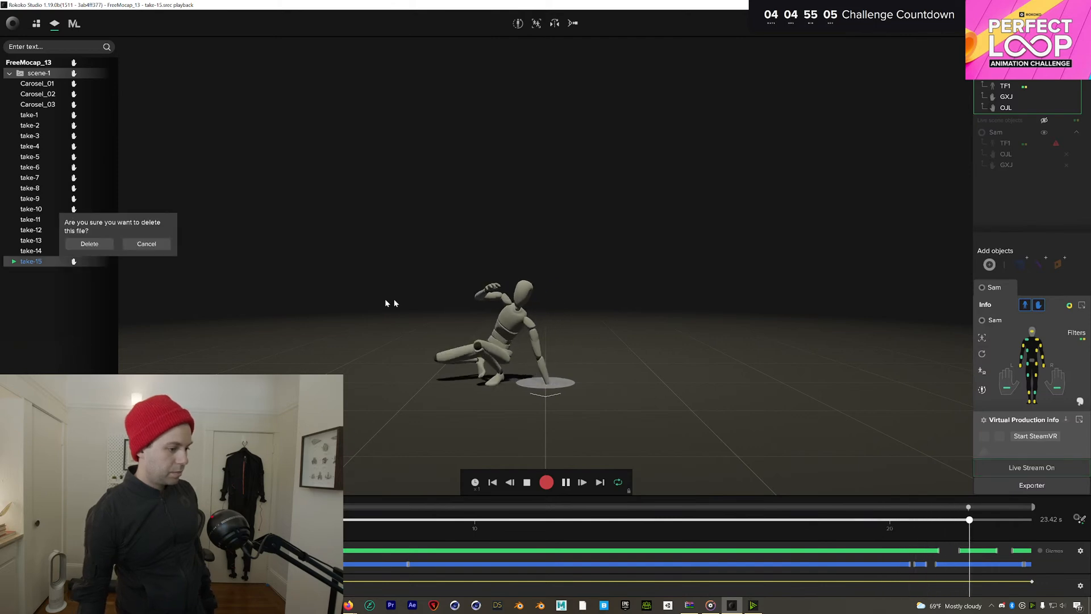
left_click(89, 243)
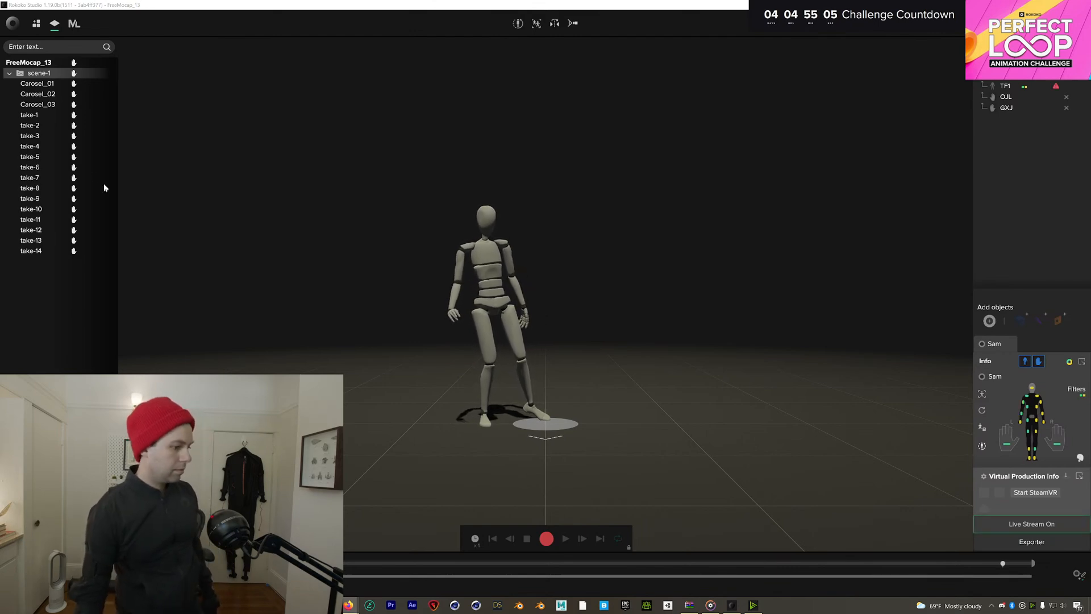
left_click(518, 23)
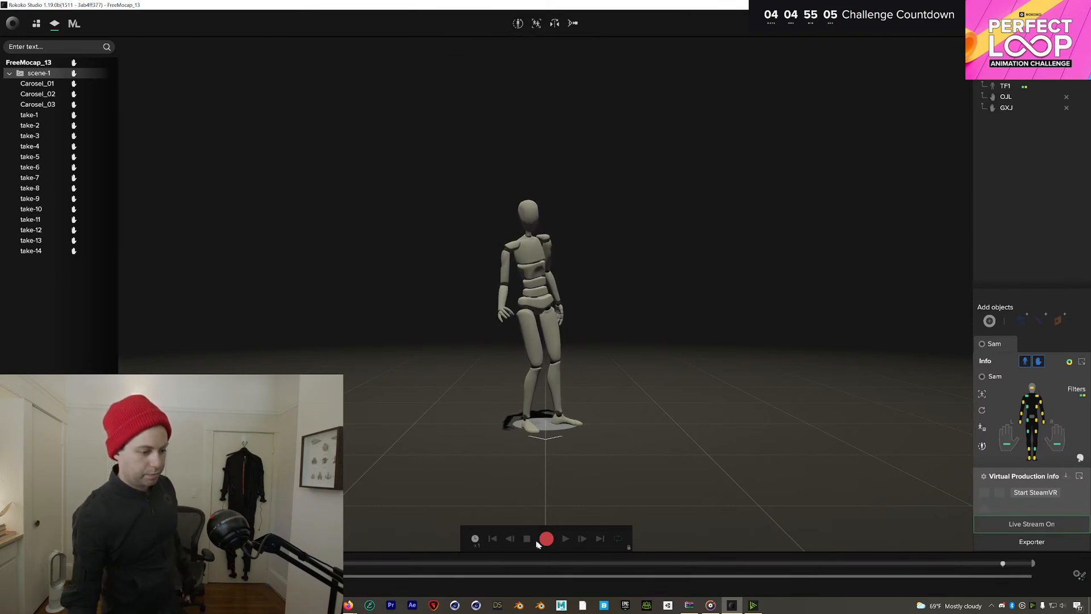
Record a roughly 25-second take-15 and load it from the scene list for playback
left_click(546, 538)
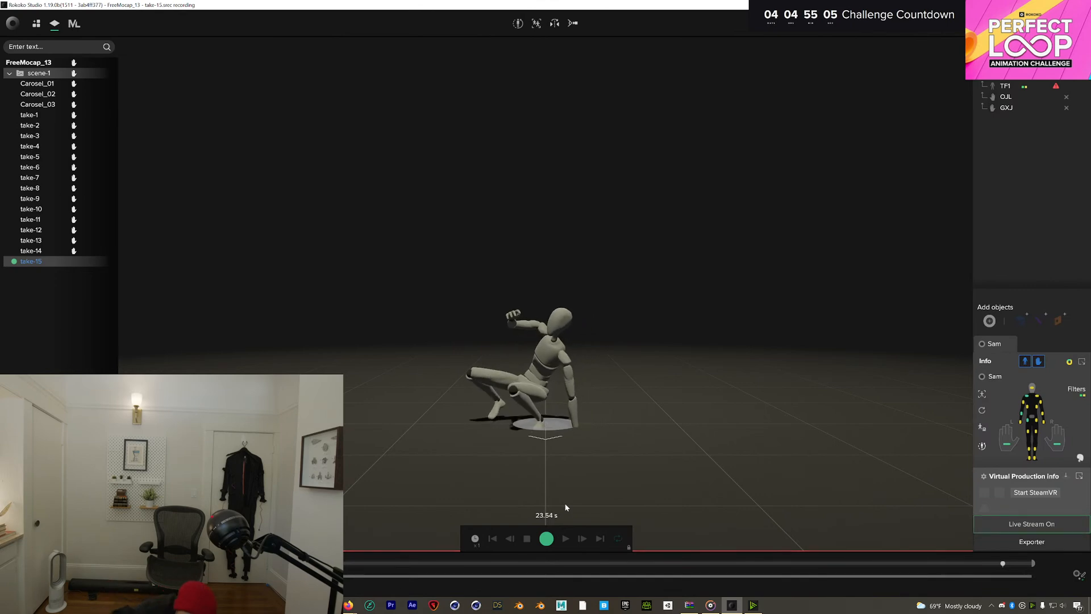
left_click(546, 538)
left_click(58, 266)
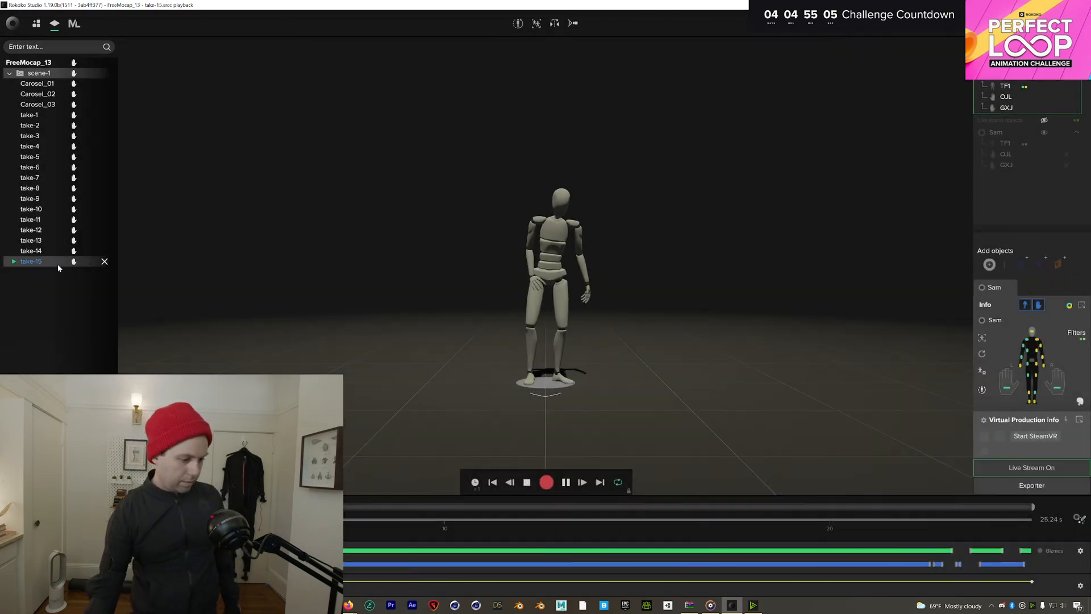
Orbit around the take-15 mannequin, glance at the camera view presets, then exit to live mode
left_click_drag(565, 287, 787, 304)
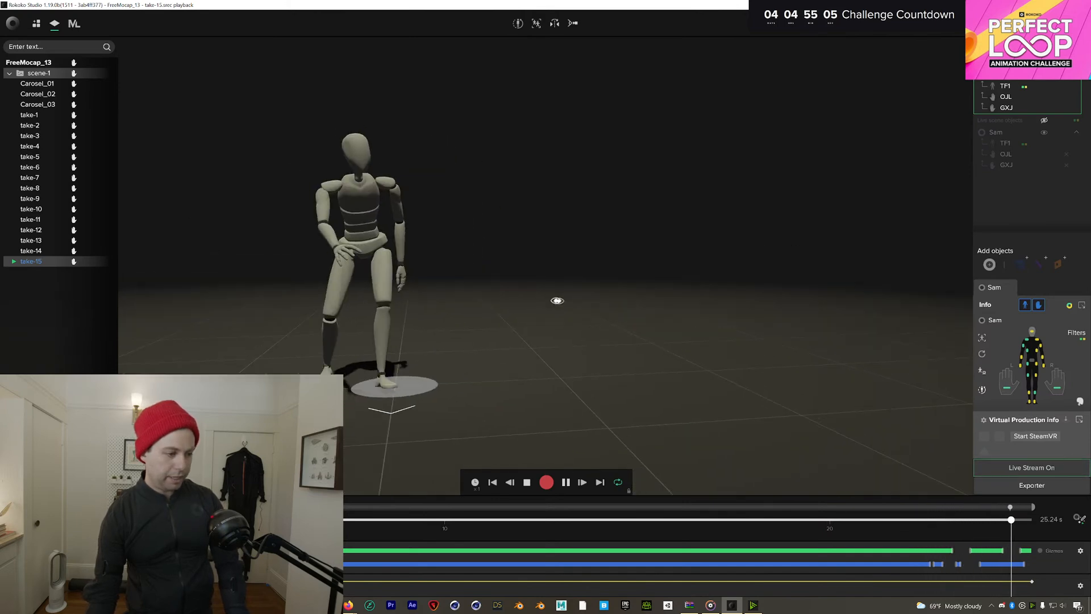
left_click(573, 23)
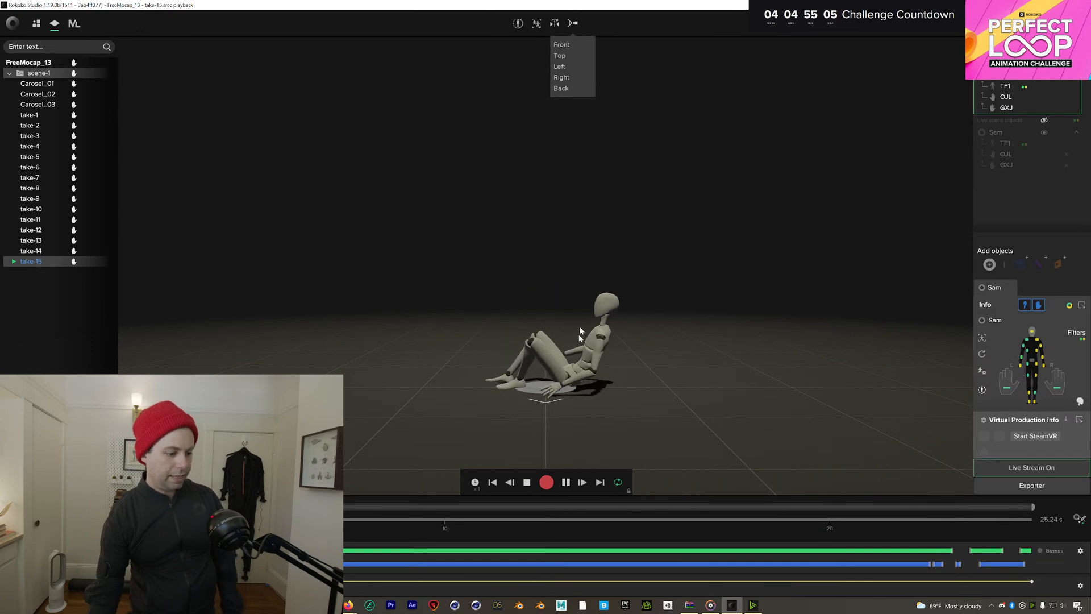
left_click(566, 483)
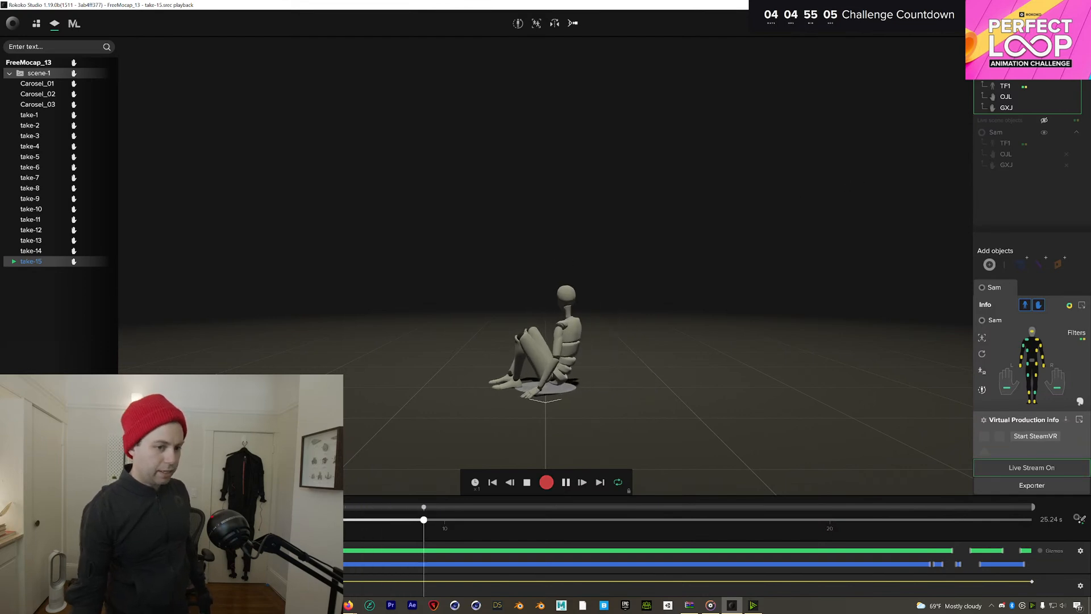
key("Escape")
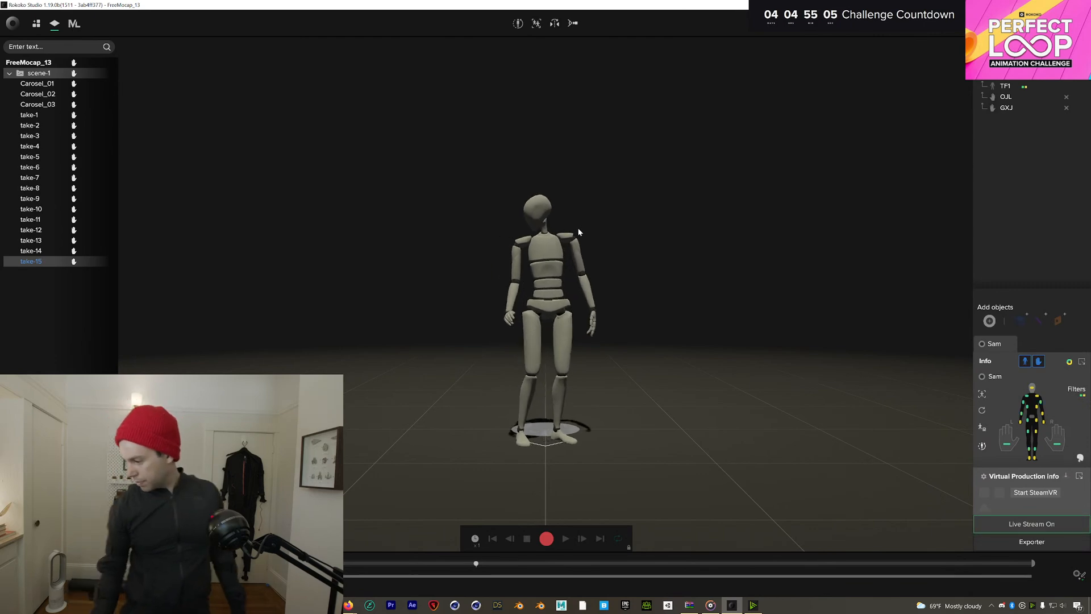
Calibrate the suit, record a 19-second take-16, and load it for playback
left_click(519, 23)
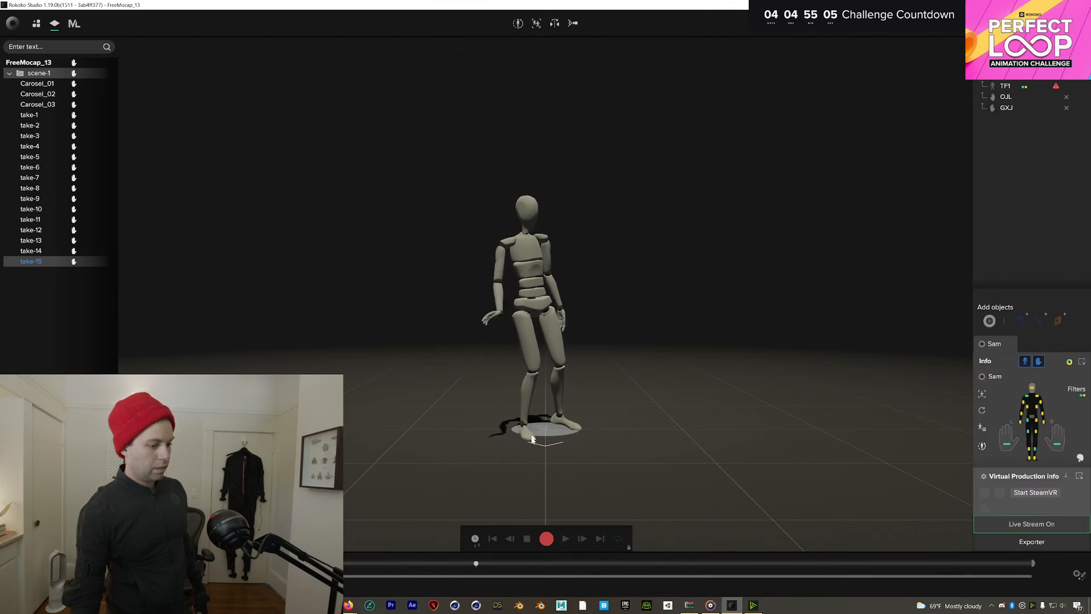
left_click(546, 538)
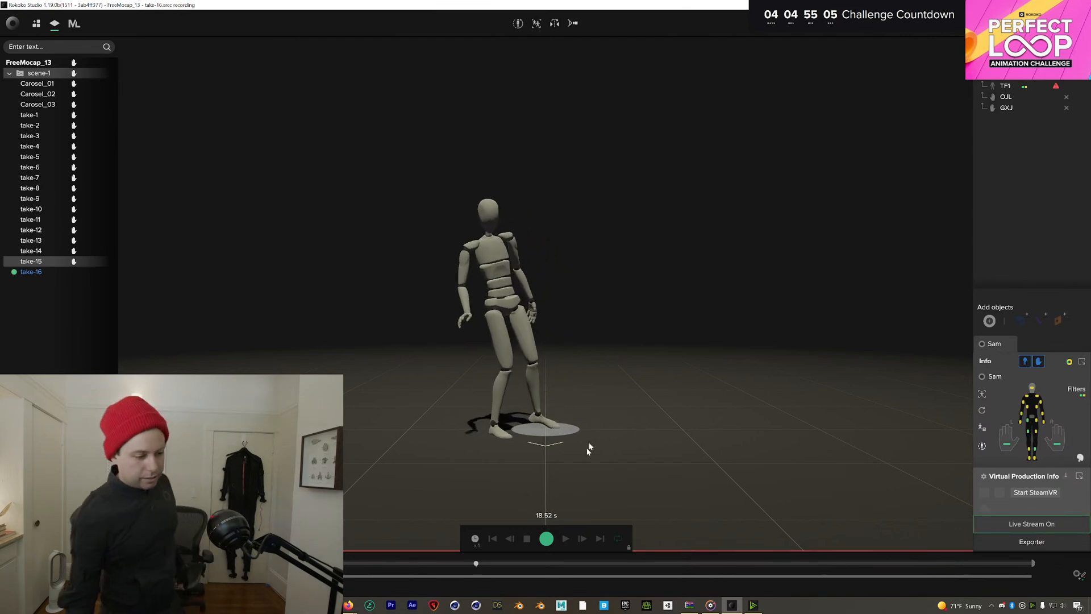
left_click(547, 538)
double_click(49, 272)
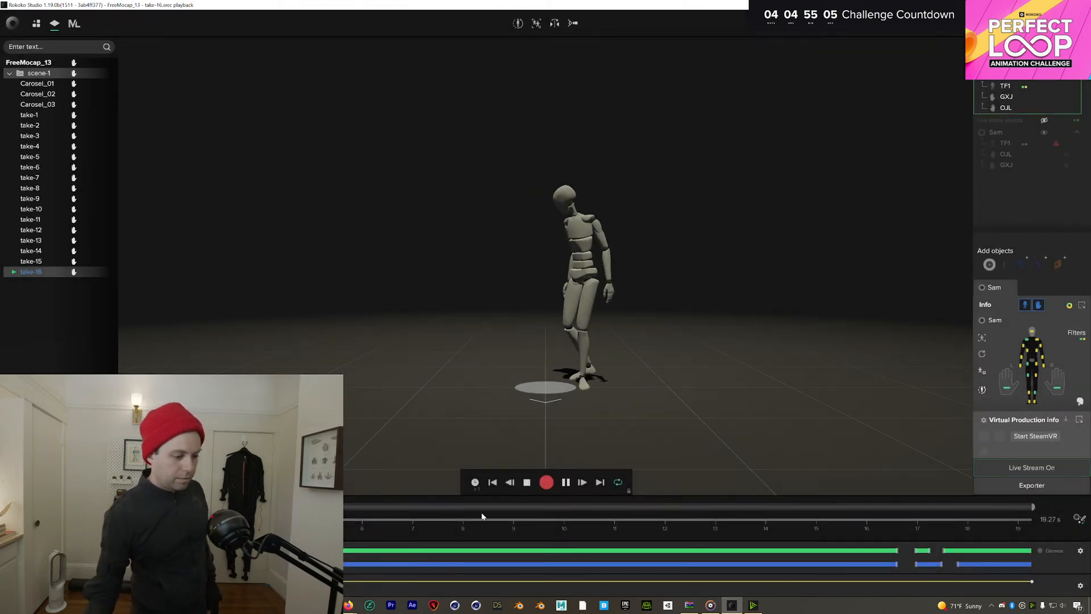
Play take-16 from its start while orbiting the mannequin, then run a fresh calibration pose
left_click(411, 520)
left_click_drag(401, 523, 347, 521)
left_click(567, 482)
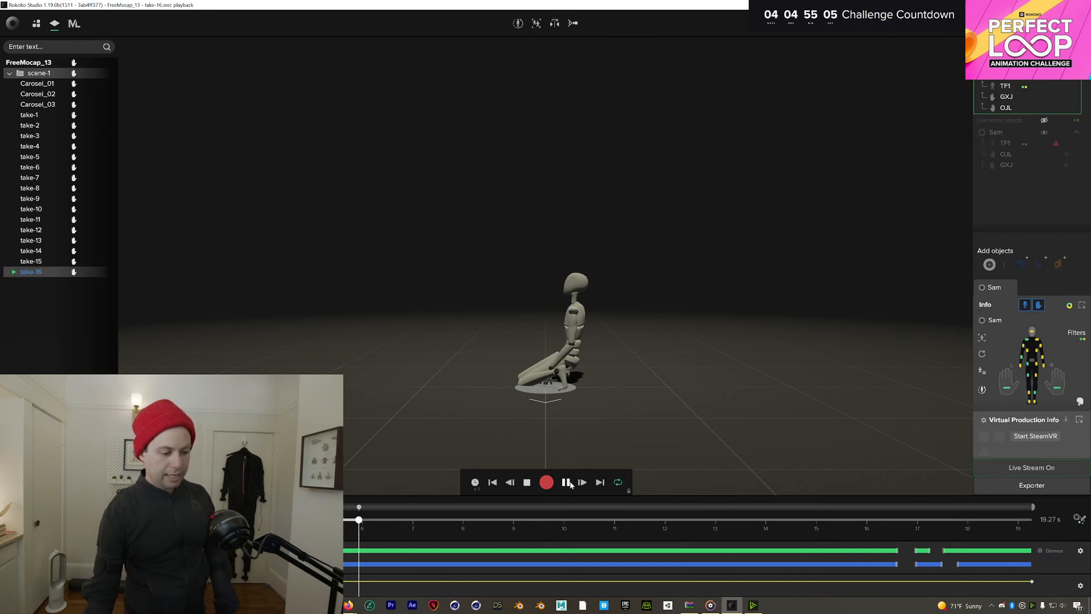
left_click_drag(608, 402, 838, 394)
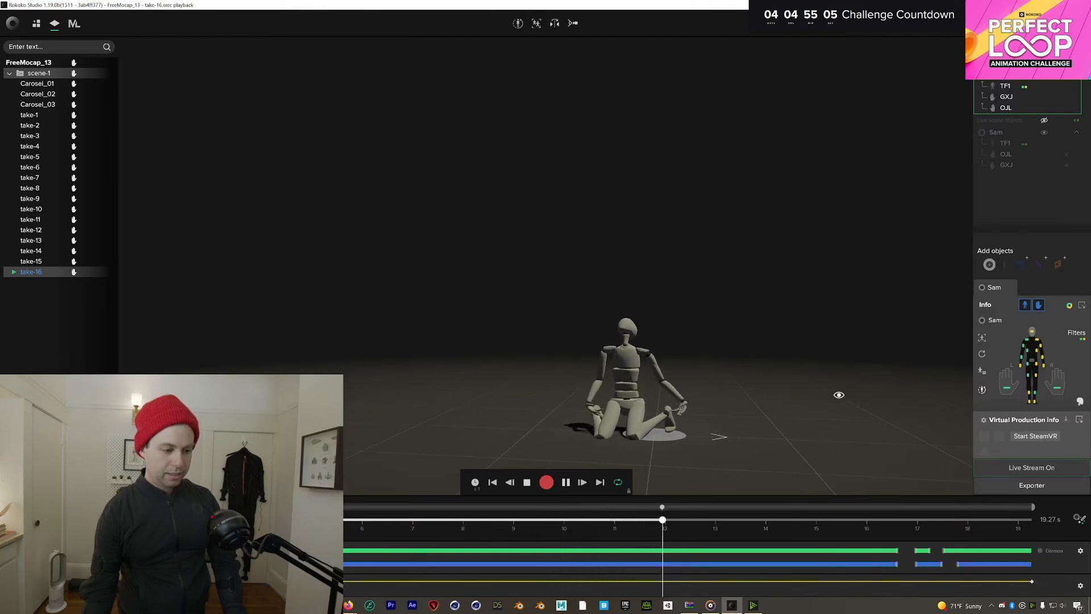
left_click_drag(839, 395, 628, 407)
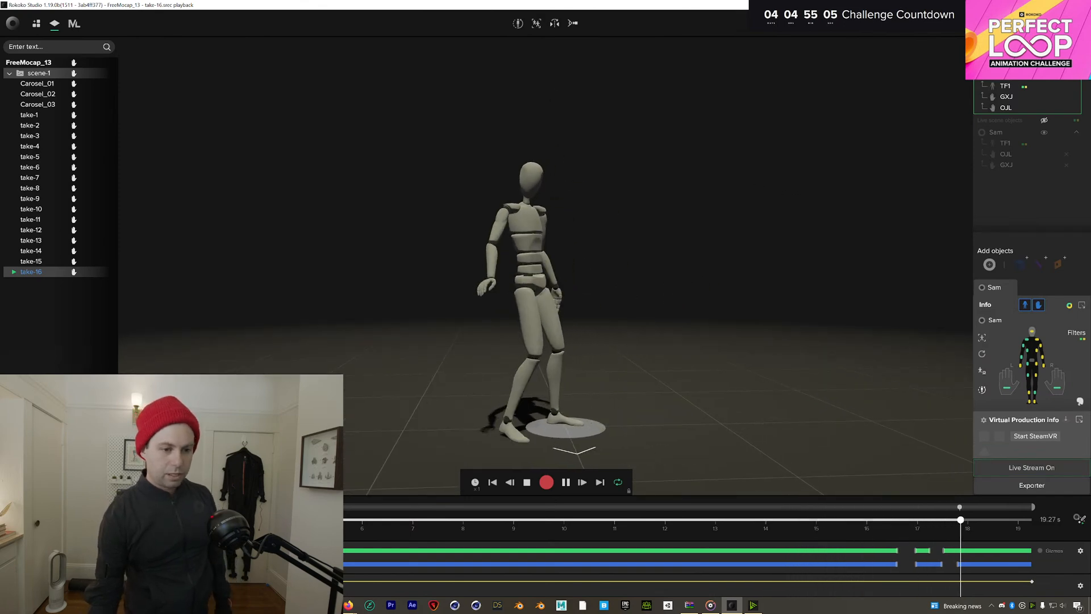
left_click(518, 23)
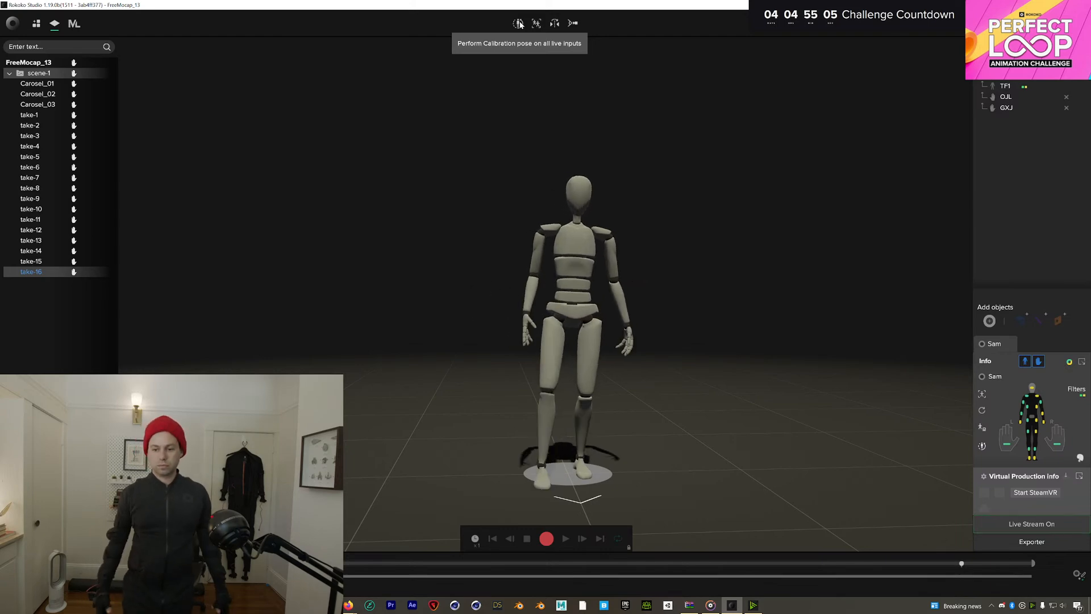
Record take-17, about 19.43 seconds of performer motion
left_click(547, 539)
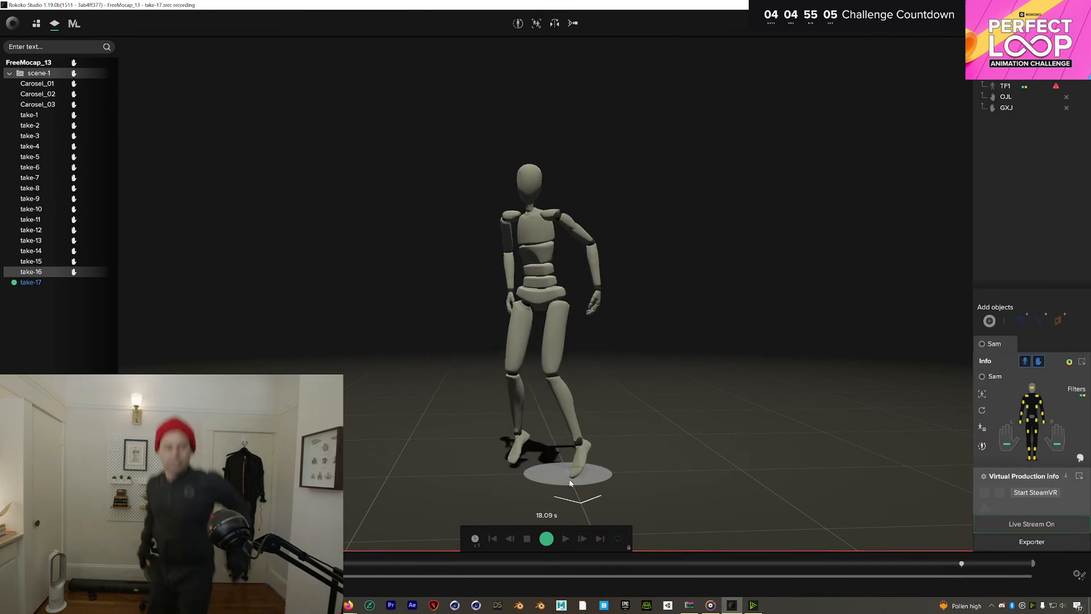
left_click(547, 538)
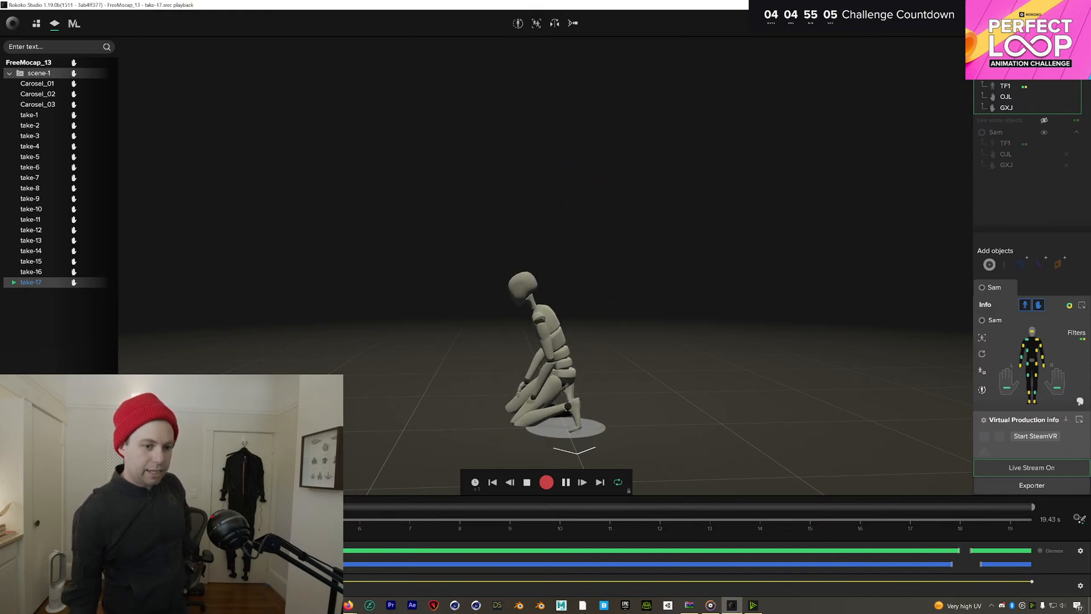
Close take-17 playback to get back to the live mannequin view
left_click(1074, 63)
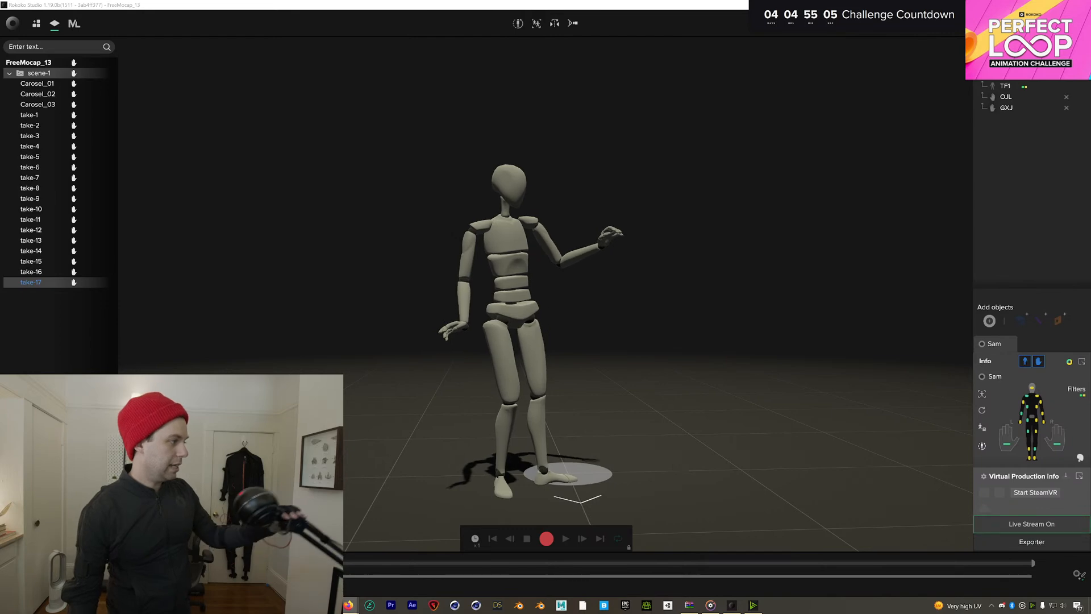
Run the 3-second calibration pose so the live mannequin mirrors the performer again
left_click(517, 26)
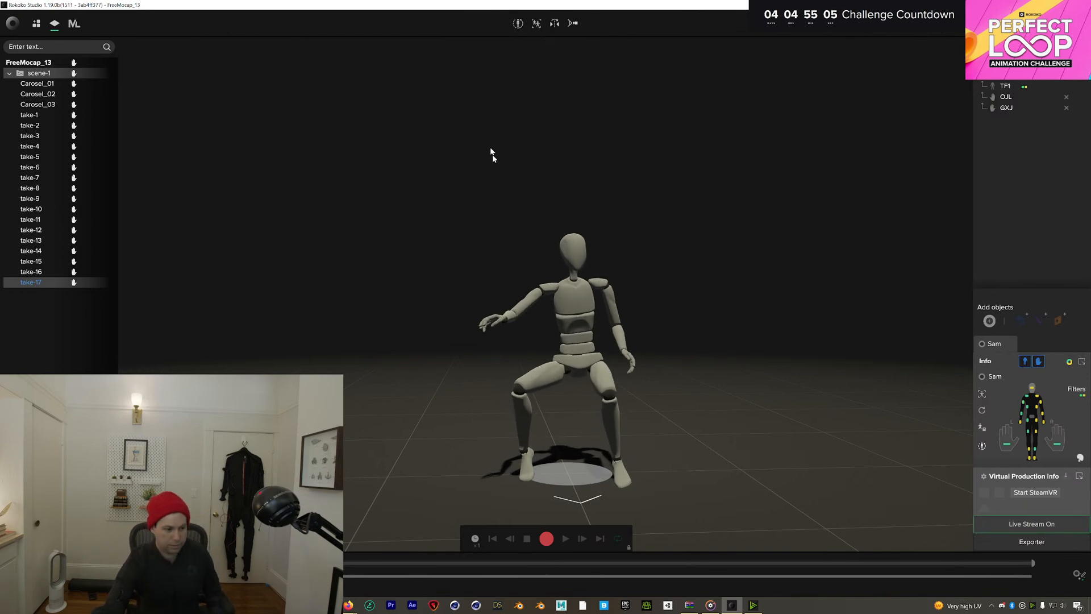
Record a 19.65-second take-18 and load it from the scene list for playback
left_click(548, 539)
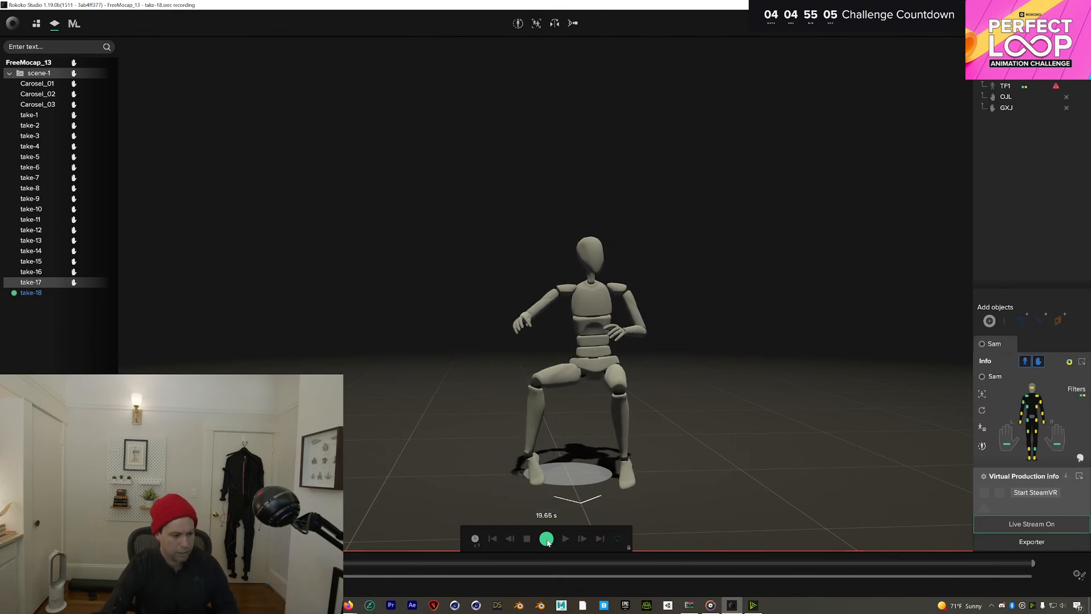
left_click(546, 538)
left_click(74, 292)
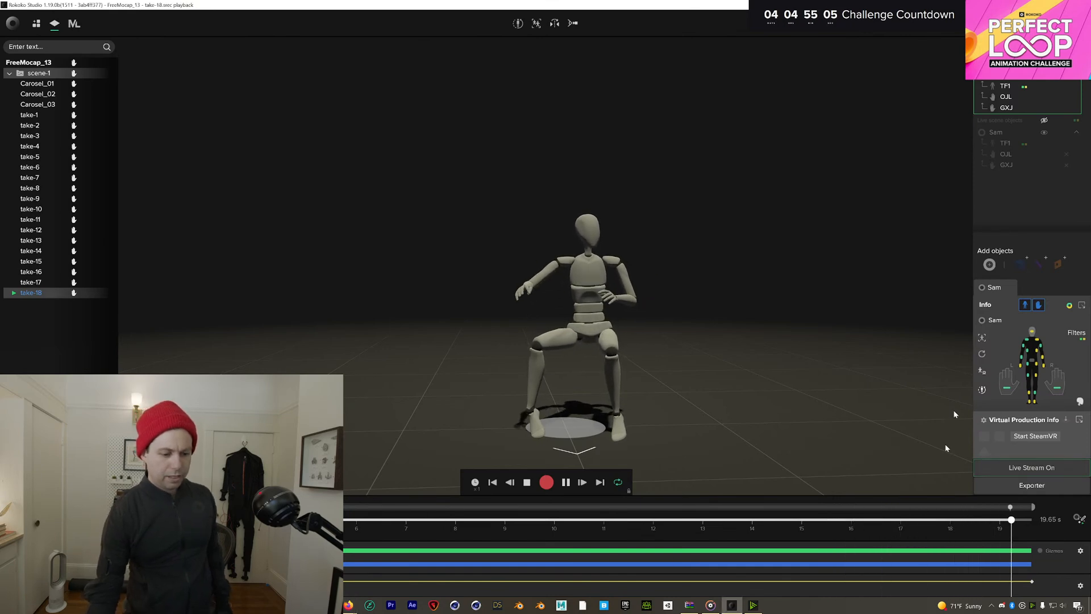
Leave take-18 playback with Escape to return to the live mocap view
key("Escape")
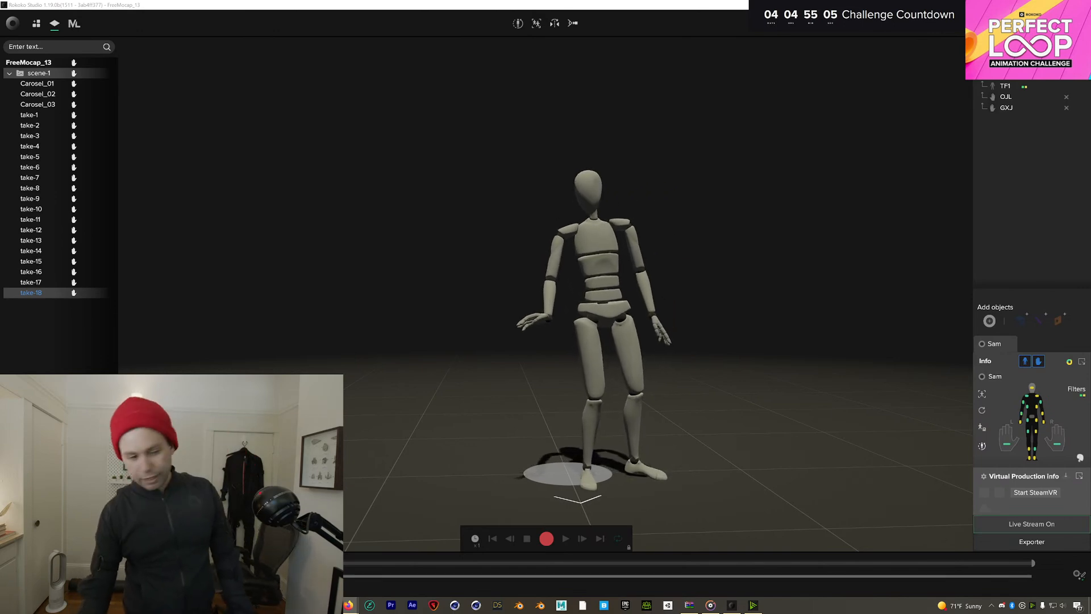
Recalibrate the suit, then record a roughly 21-second take-19
left_click(517, 25)
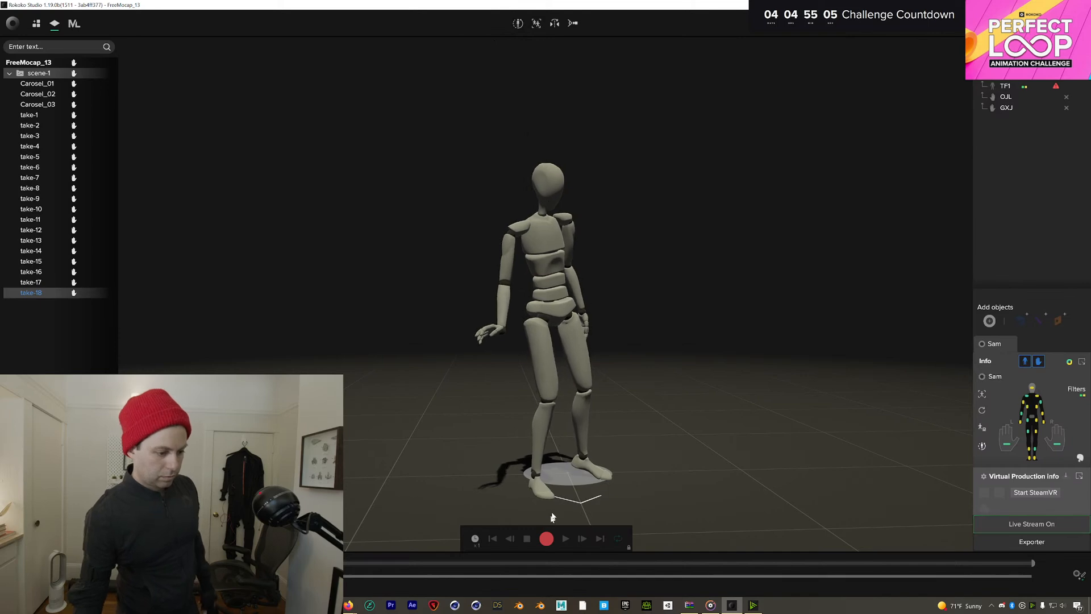
left_click(545, 539)
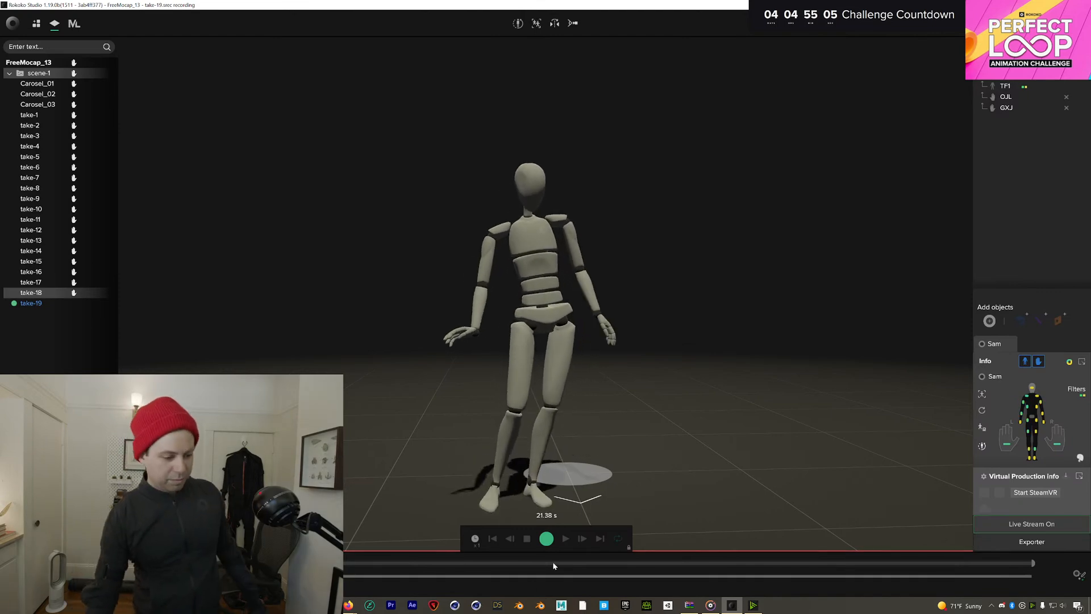
left_click(546, 538)
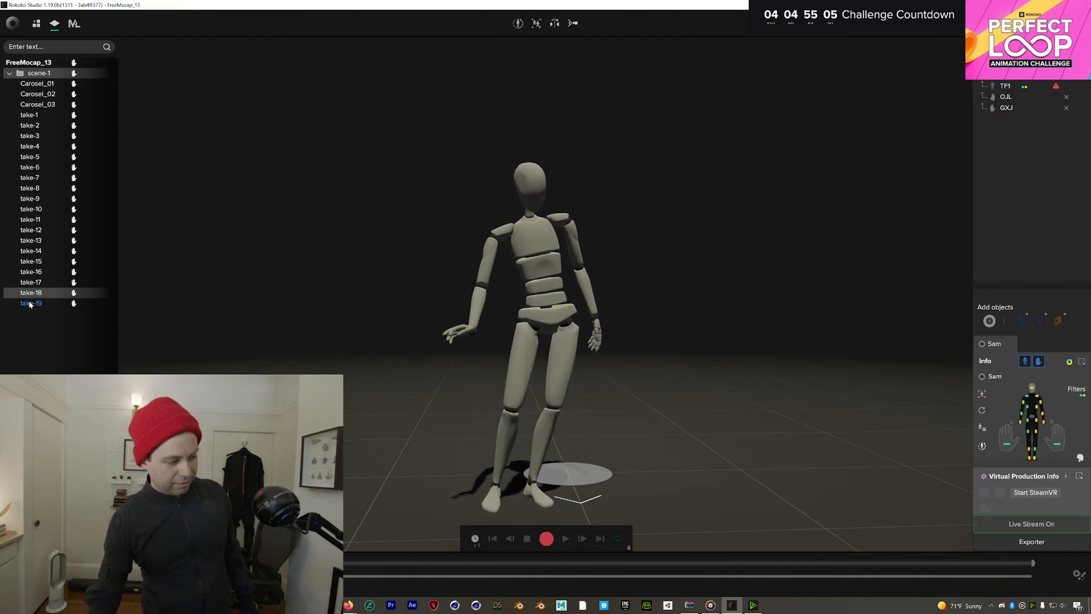
Play back take-19, checking the motion near 10.8 seconds, then go back to the live view
left_click(30, 304)
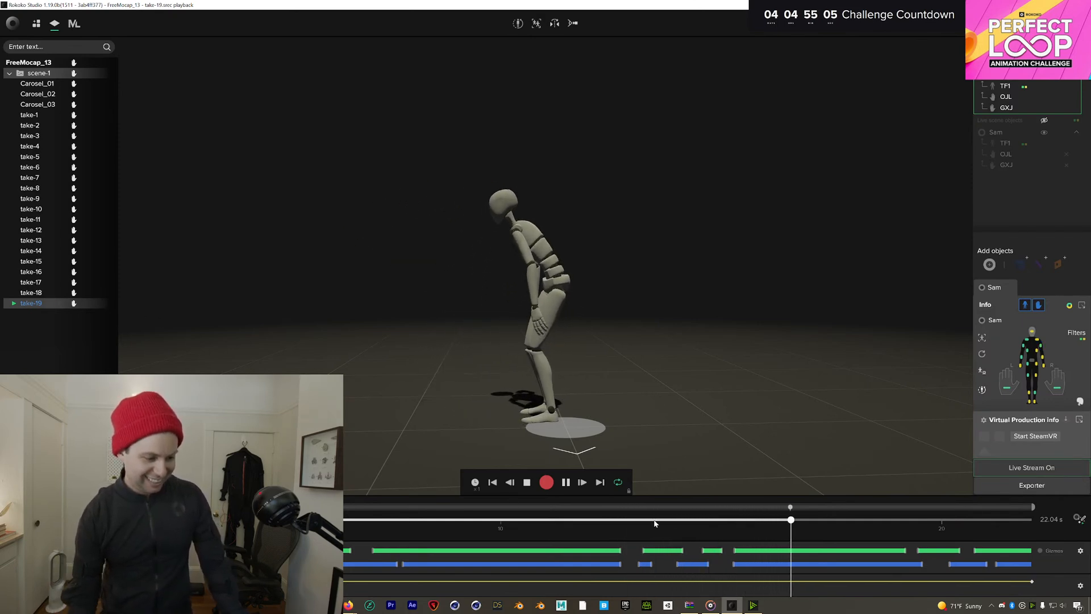
left_click_drag(656, 522, 609, 524)
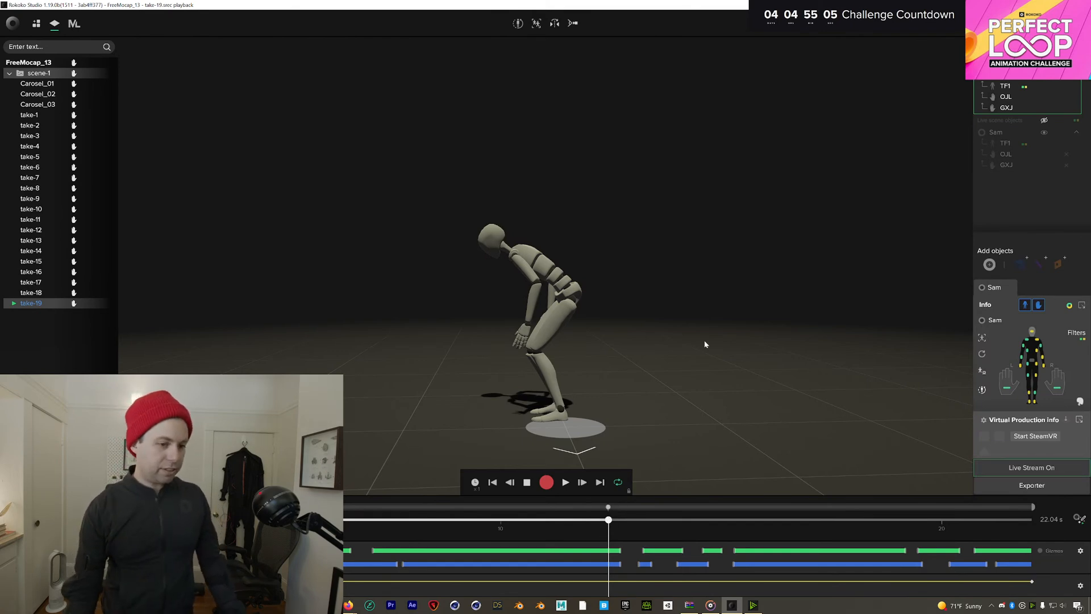
left_click(1072, 63)
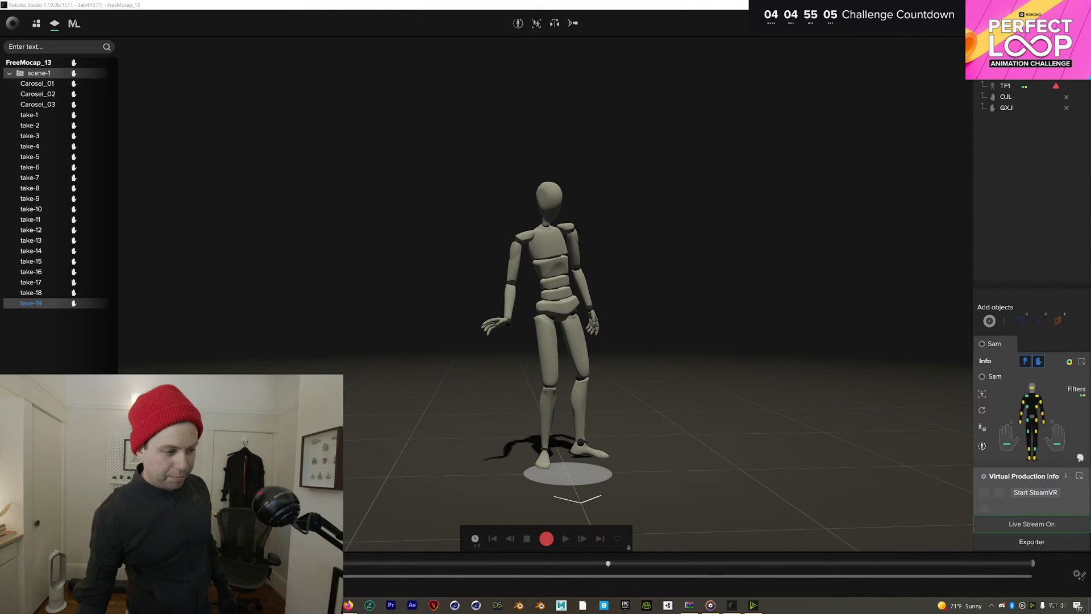
Recalibrate the suit and record take-20, about 28 seconds long
left_click(518, 24)
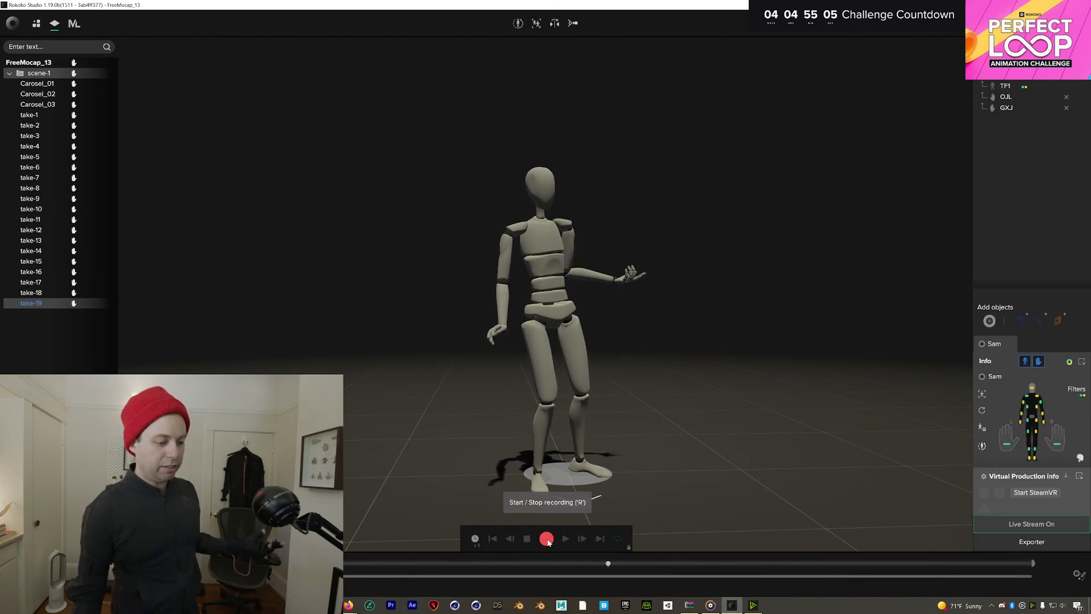
left_click(546, 539)
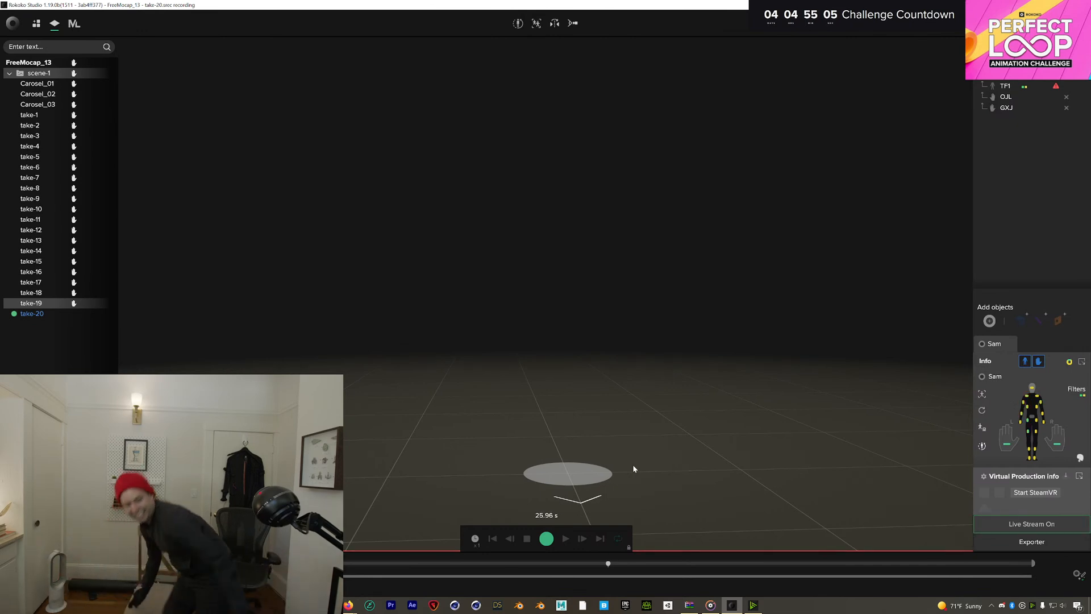
left_click(544, 538)
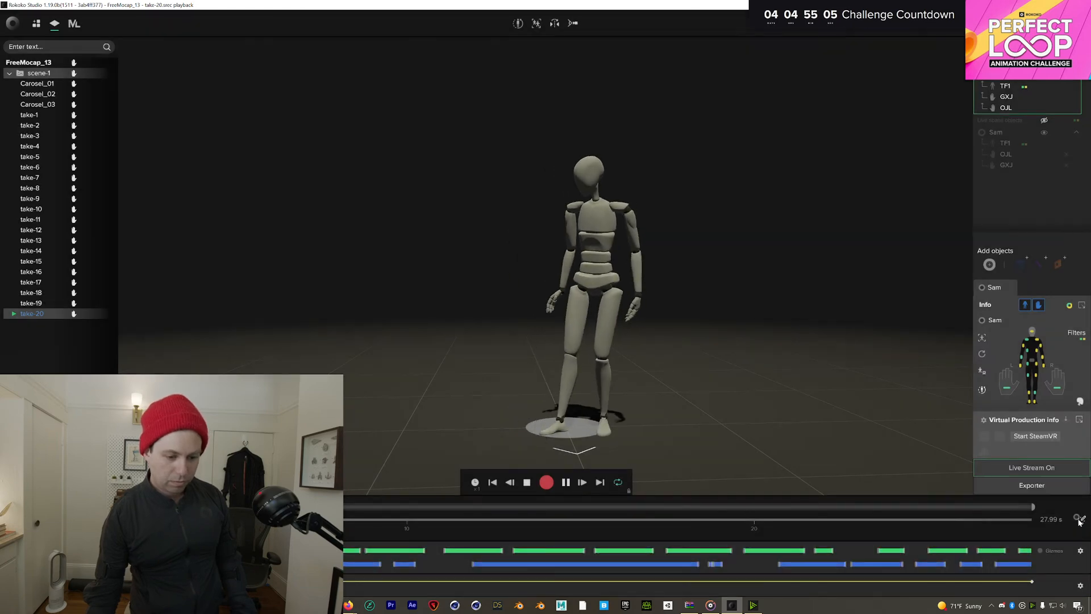
Switch take-20's TF1 filter from Locomotion to Treadmill, review the playback, and return to live mode
left_click(1079, 518)
left_click(1078, 457)
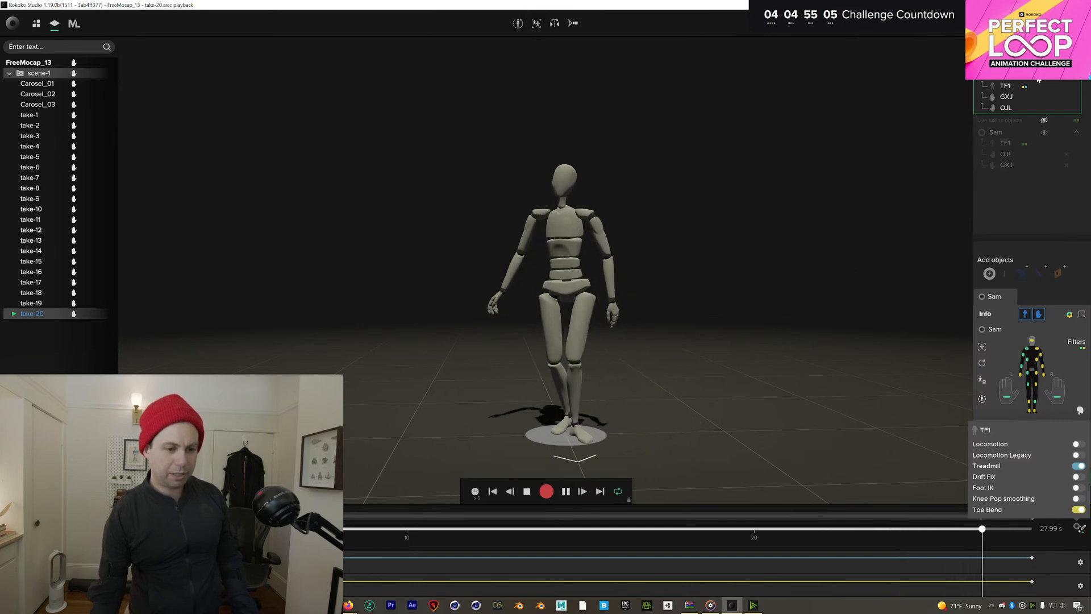
left_click(1076, 63)
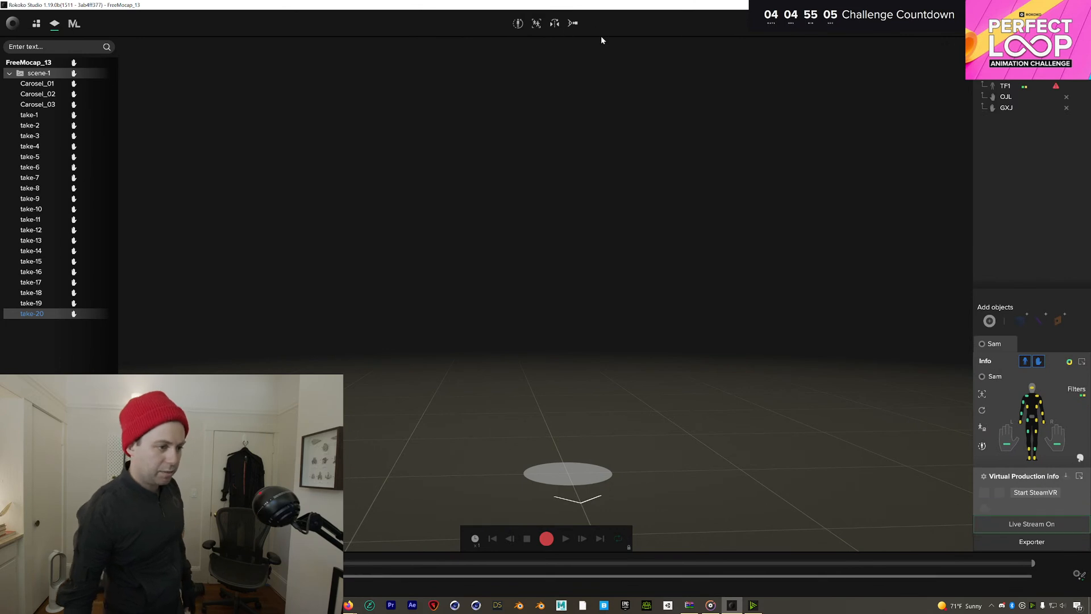
Recalibrate, record take-21 of about 19.8 seconds, and load it for playback
left_click(518, 23)
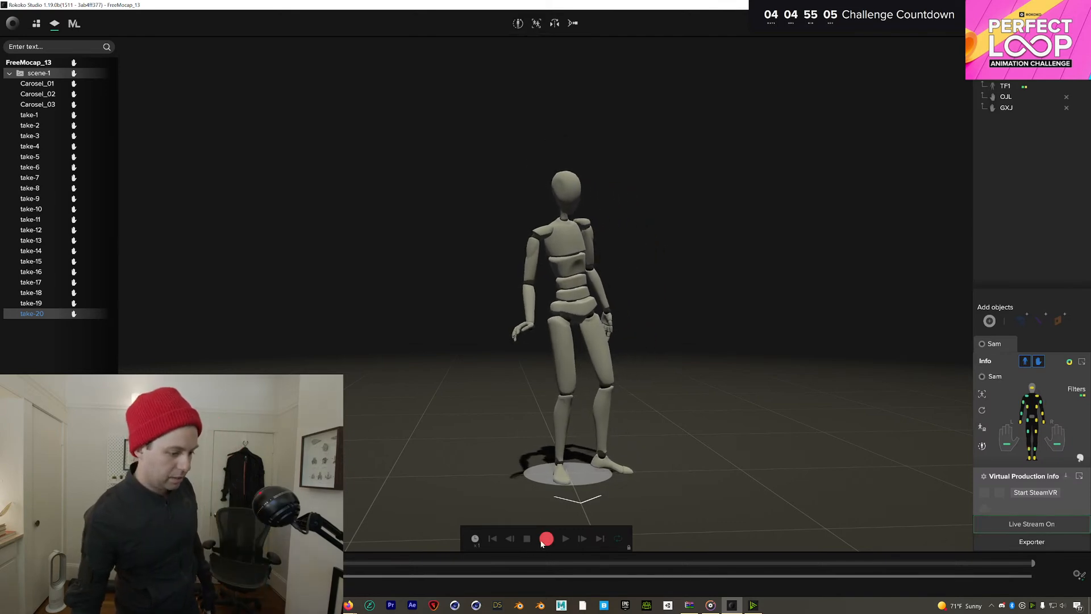
left_click(543, 540)
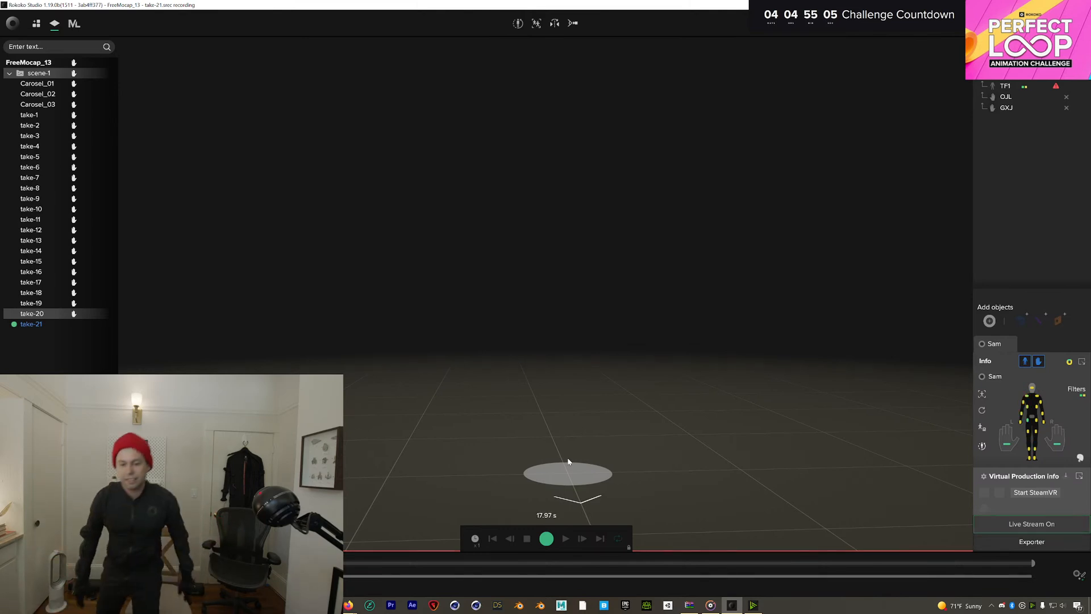
left_click(549, 540)
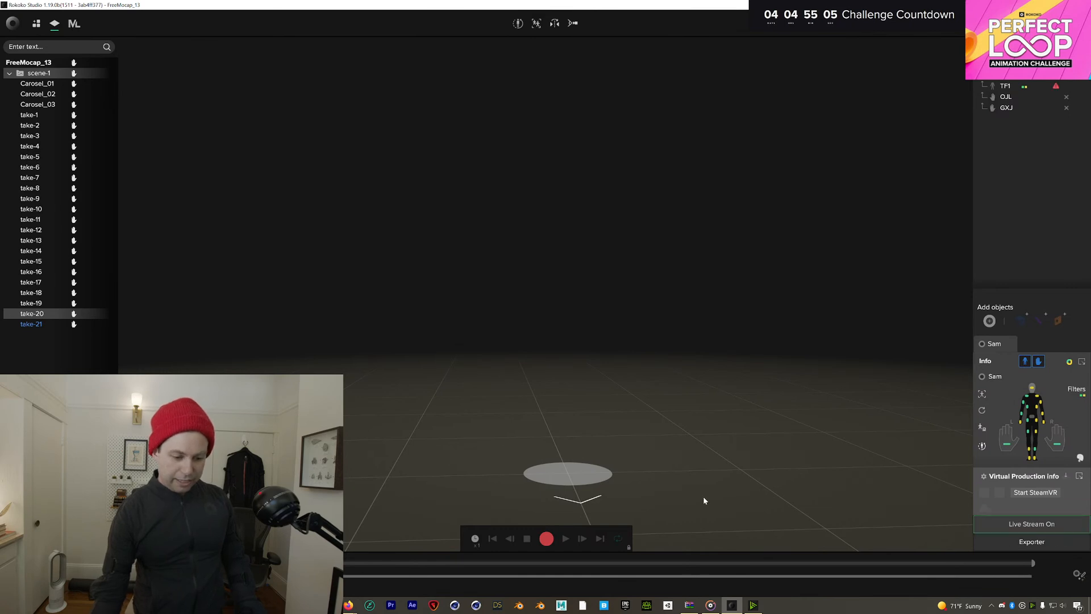
double_click(47, 324)
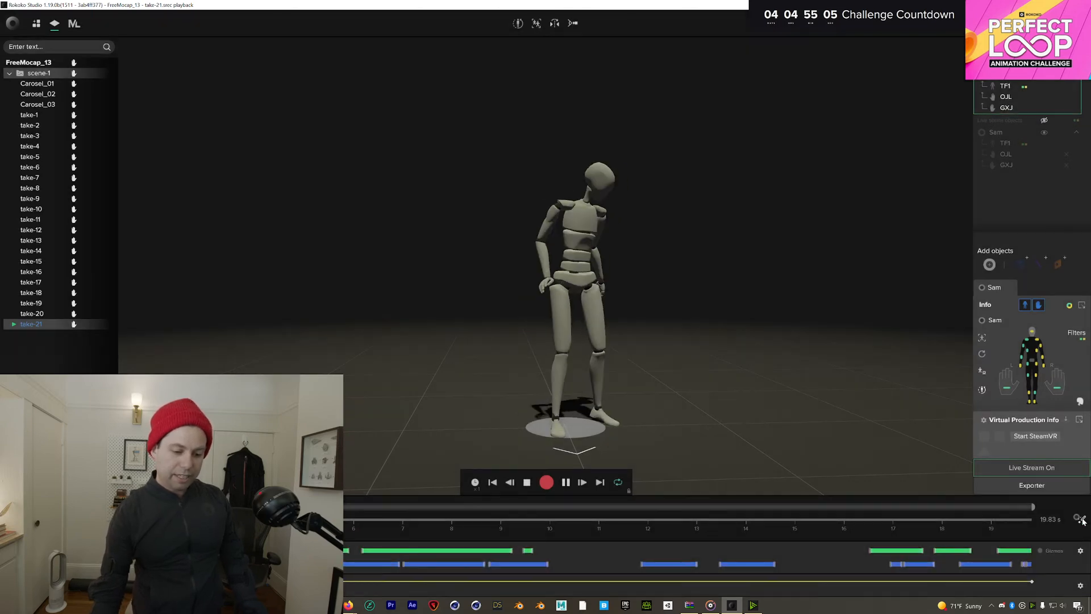
Enable the Treadmill filter for take-21's TF1 suit in place of Locomotion
left_click(1081, 519)
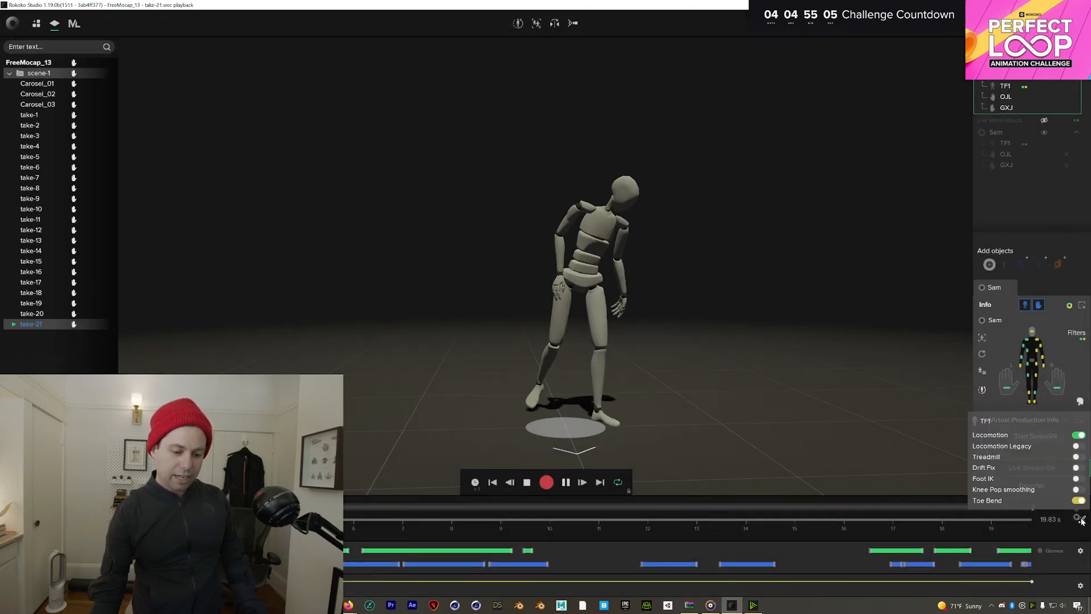
left_click(1078, 457)
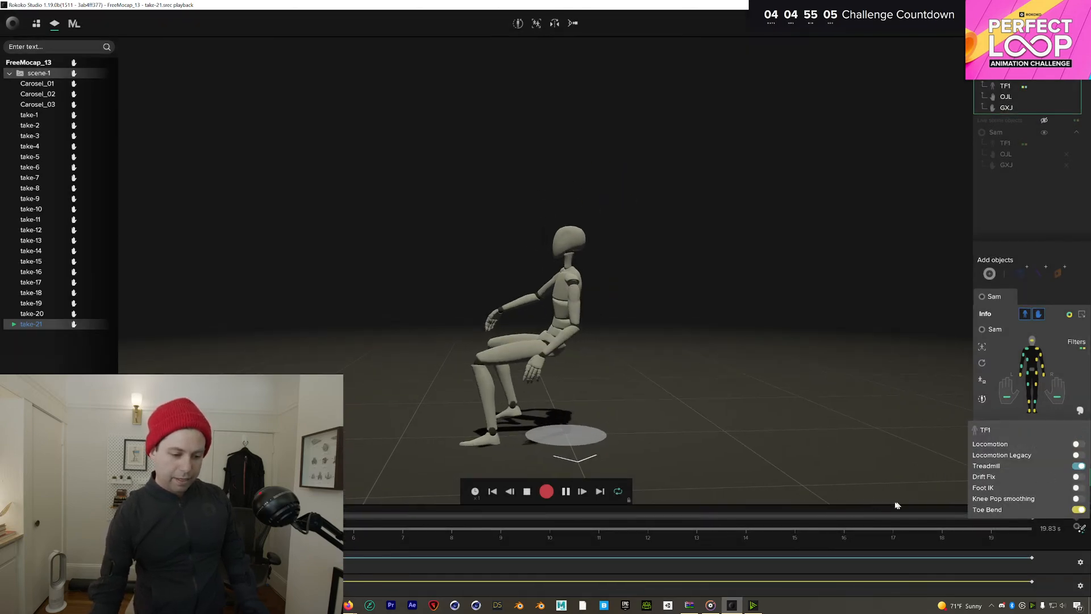
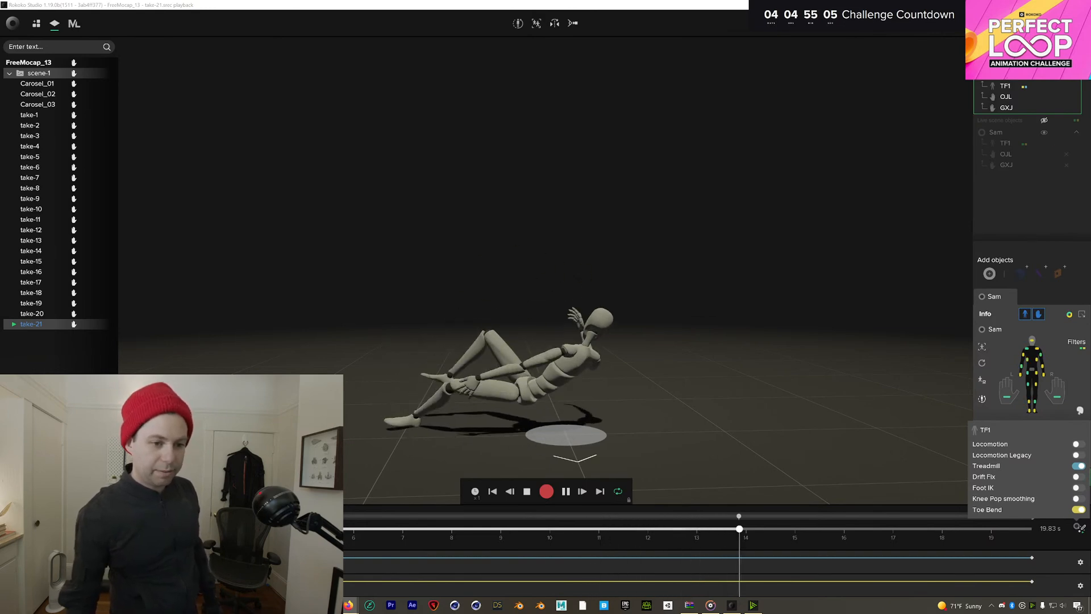
Exit take-21 playback and return to the live FreeMocap_13 scene
left_click(1067, 64)
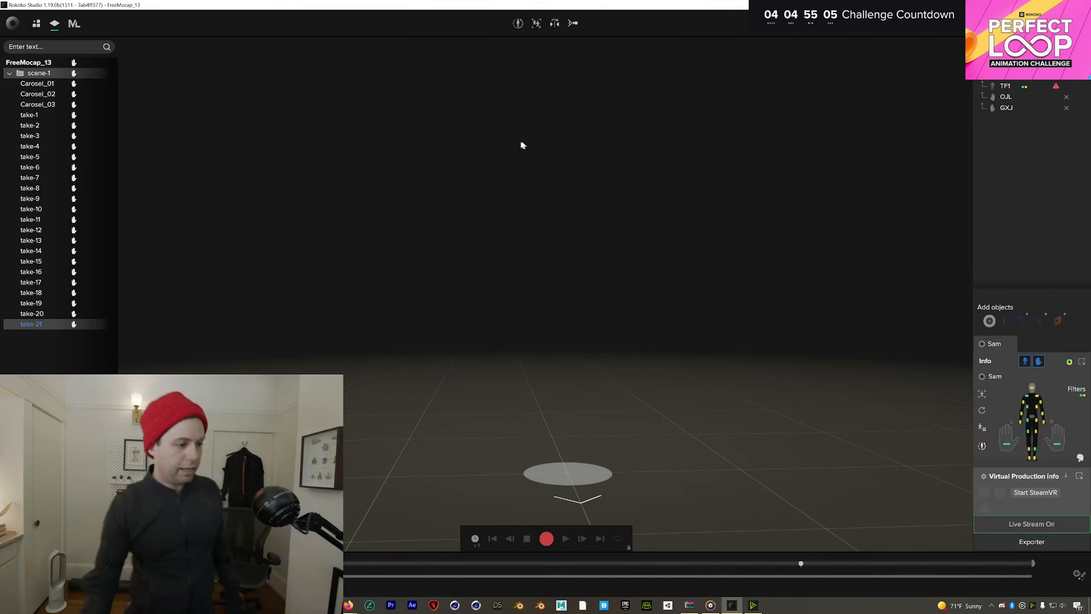
Calibrate the suit, switch the viewport to Front view, and record take-22
left_click(517, 27)
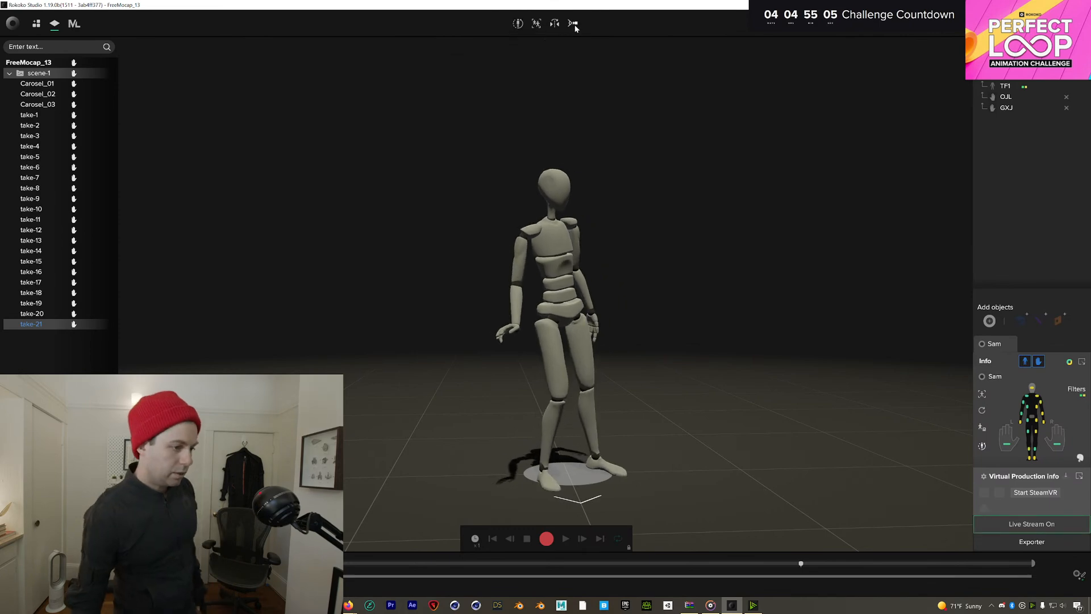
left_click(573, 23)
left_click(579, 45)
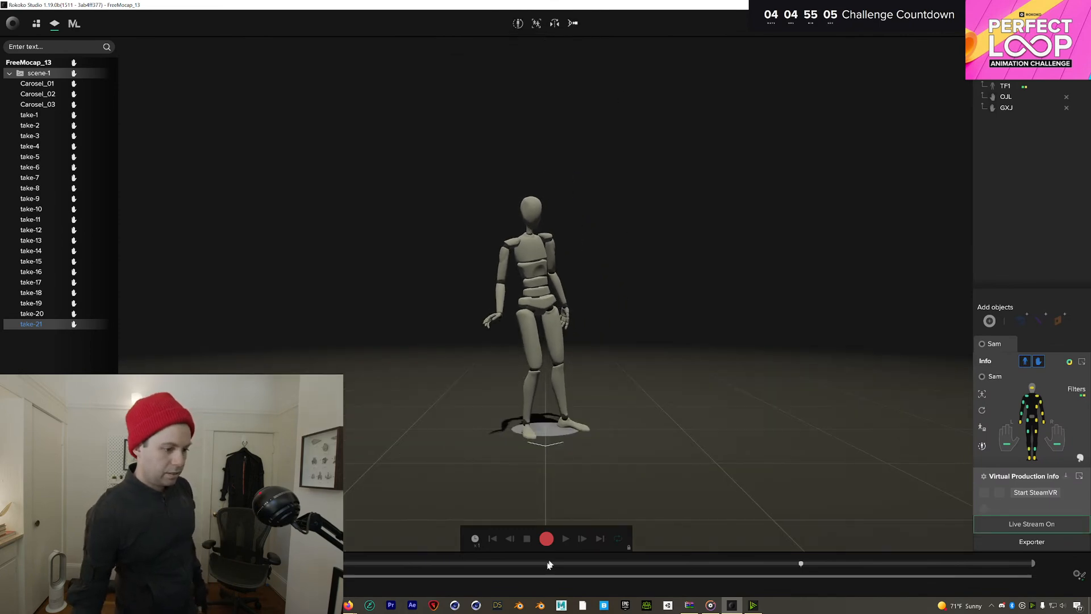
left_click(545, 539)
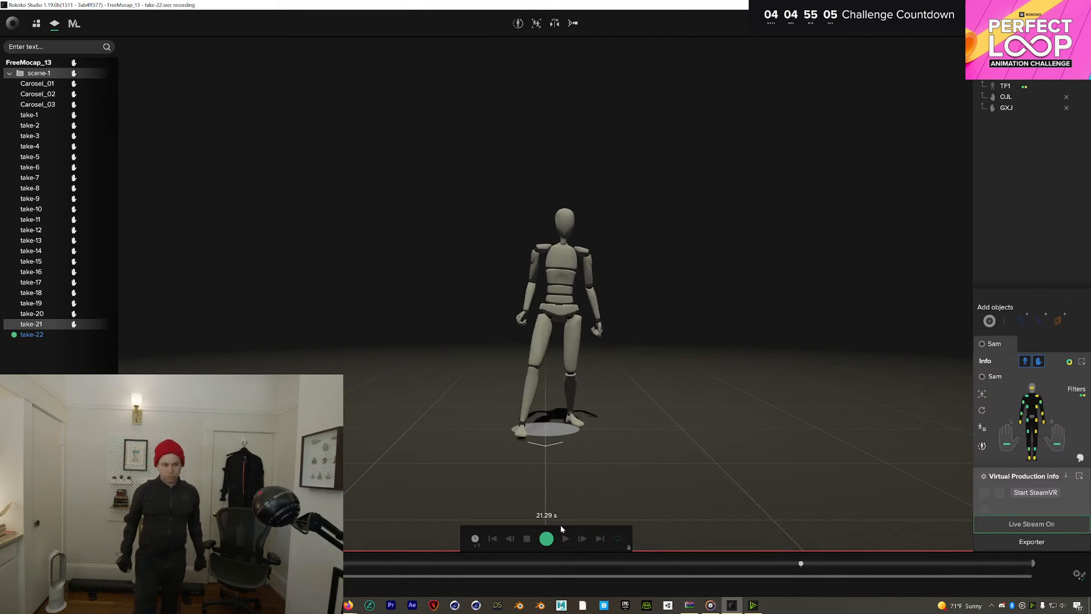
left_click(546, 538)
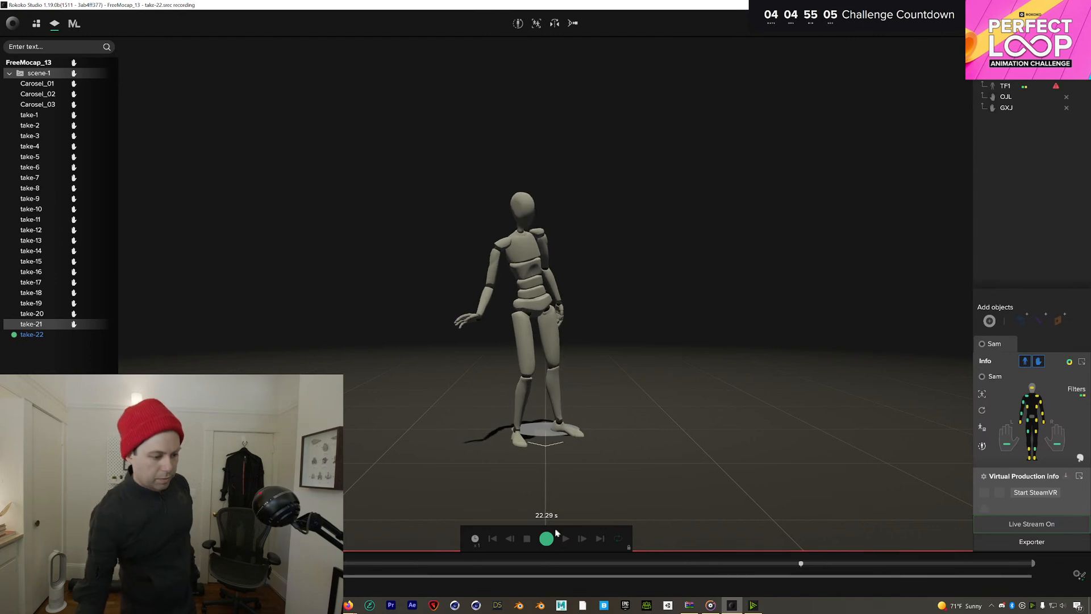
Play back take-22, scrub to about 8.66 seconds, and leave playback to recalibrate
left_click(46, 335)
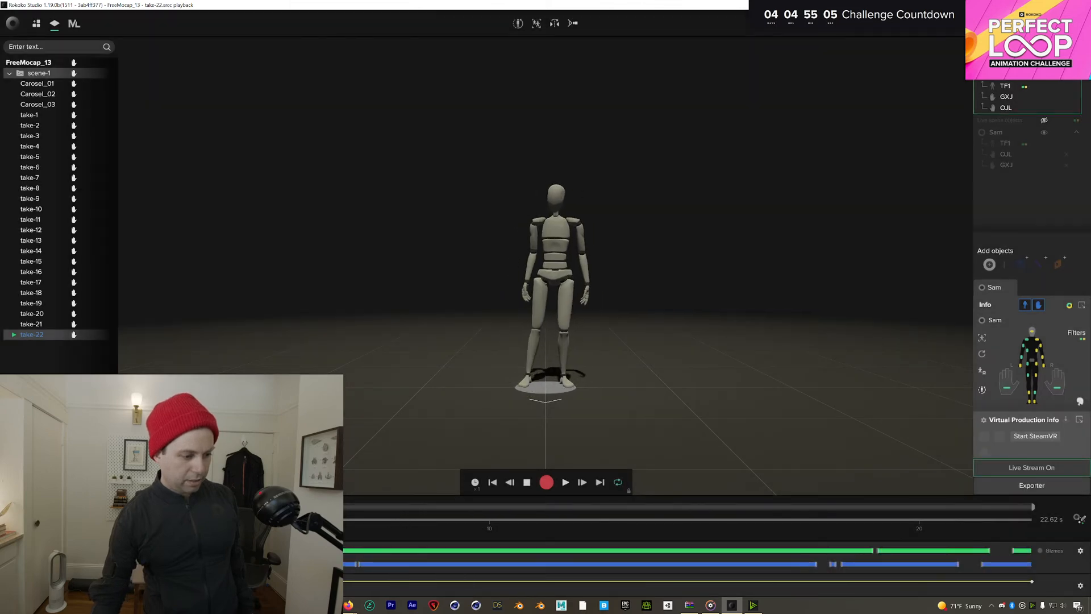
mouse_move(347, 522)
left_mouse_down()
mouse_move(596, 523)
mouse_move(363, 522)
left_mouse_up()
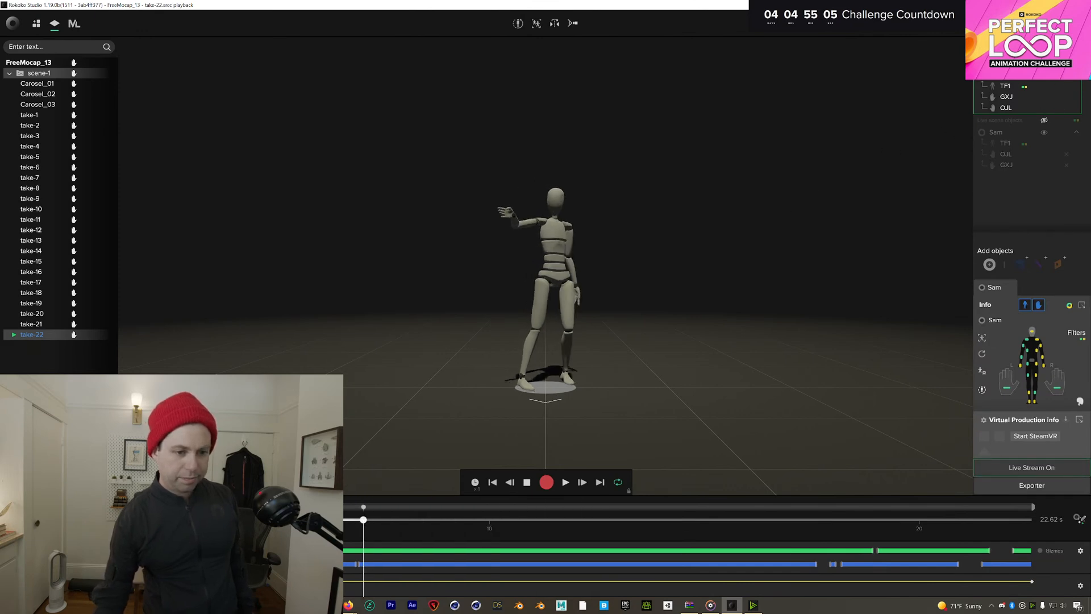
left_click(518, 24)
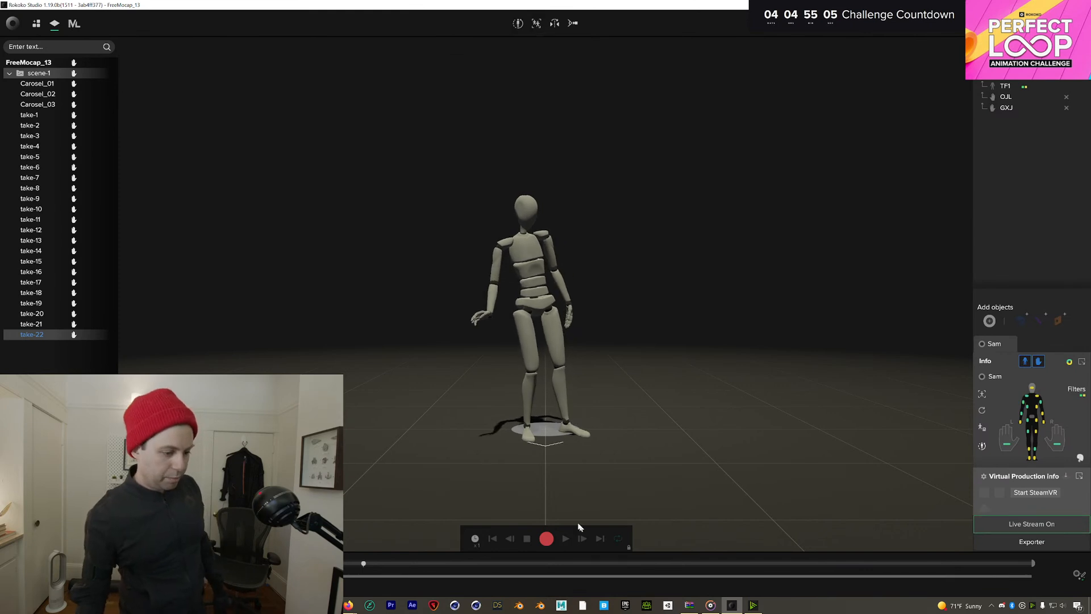
Record an 18.17-second take-23, replay it scrubbing back to about 13 seconds, then return to live
left_click(546, 538)
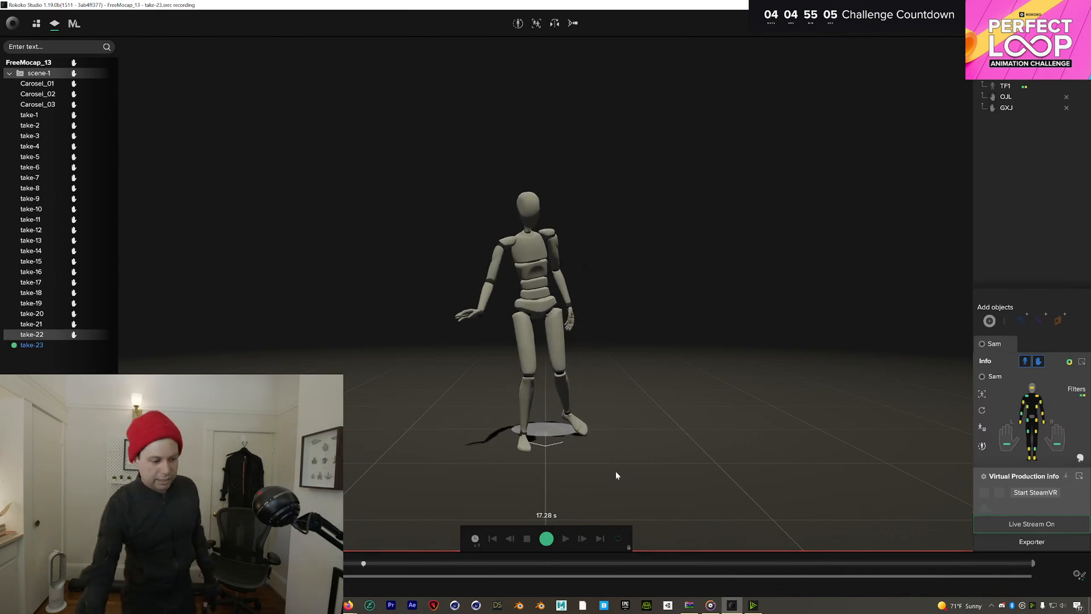
left_click(546, 538)
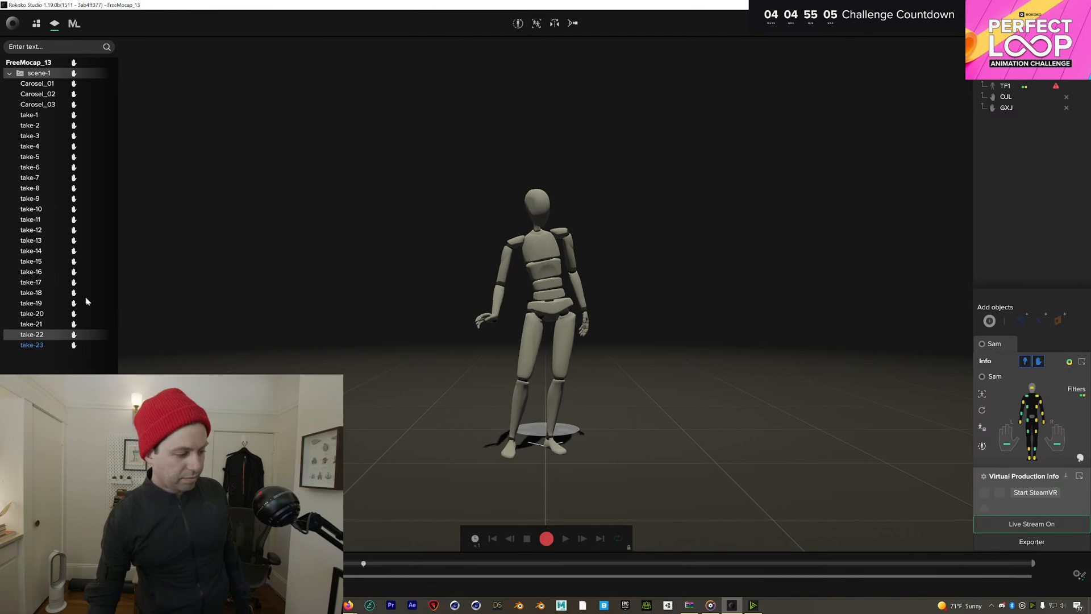
left_click(51, 345)
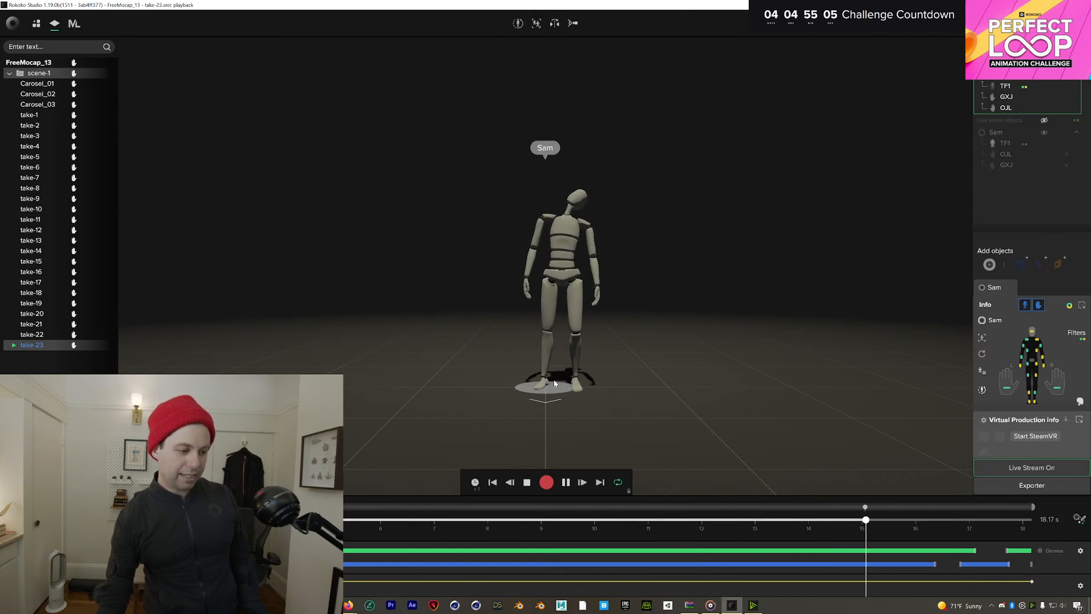
left_click_drag(874, 521, 817, 515)
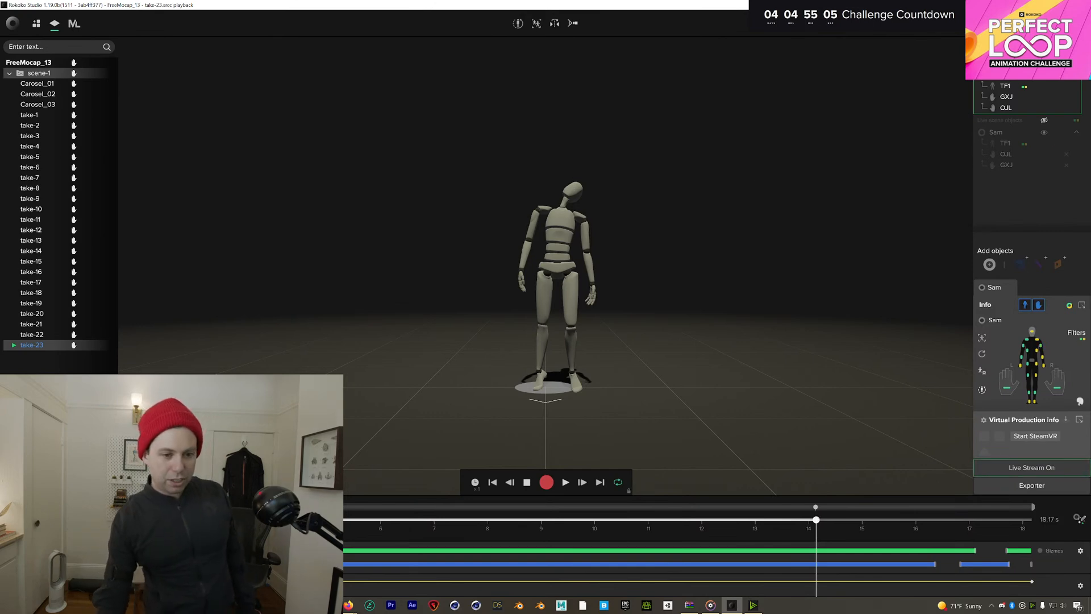
left_click(1066, 62)
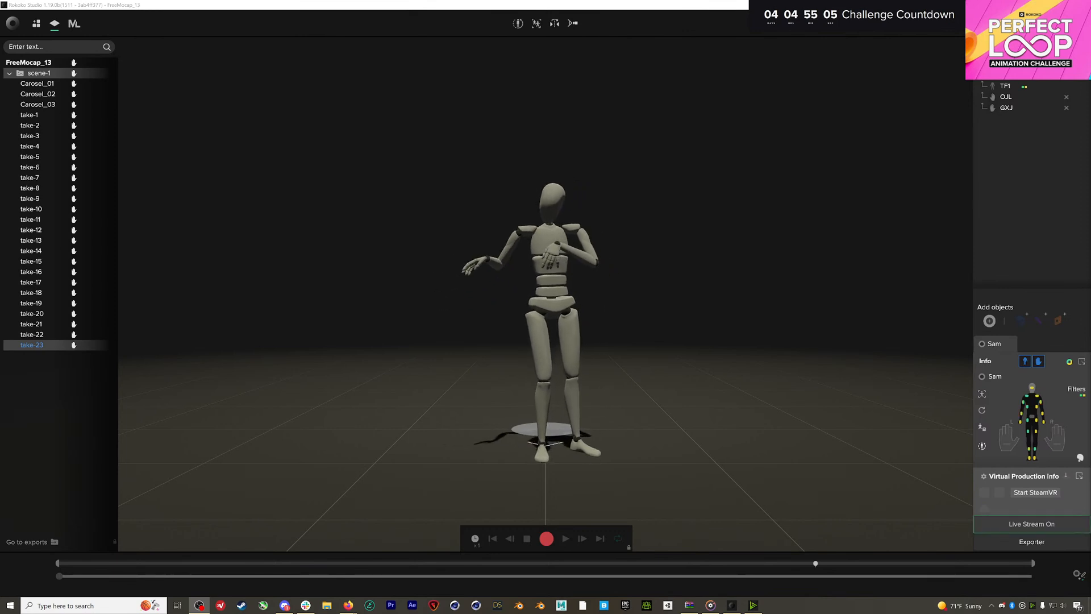
Start and stop a recording to capture take-24 below take-23
left_click(547, 541)
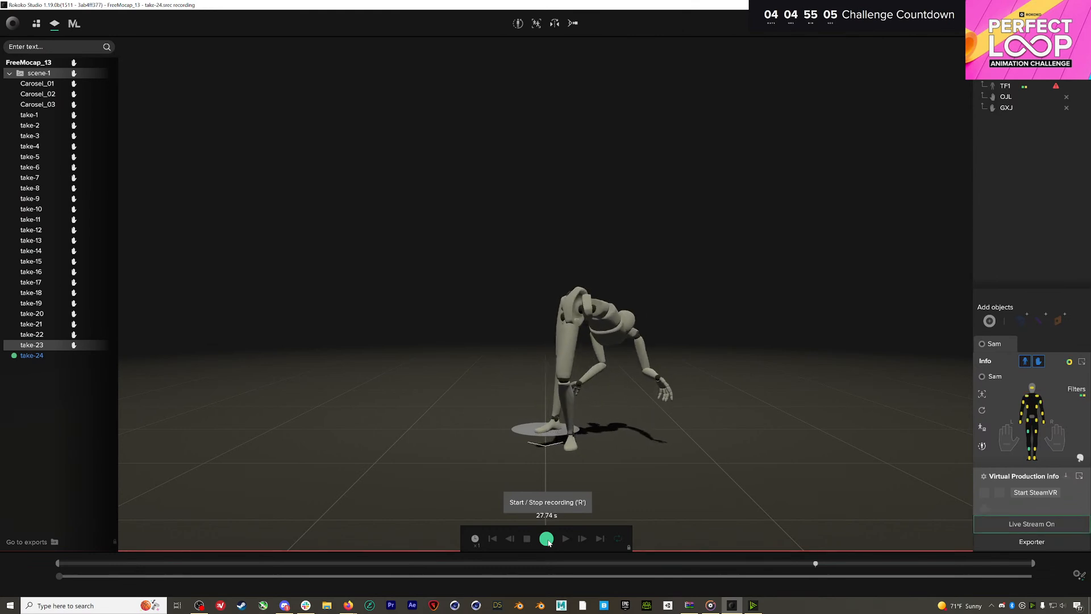
left_click(544, 539)
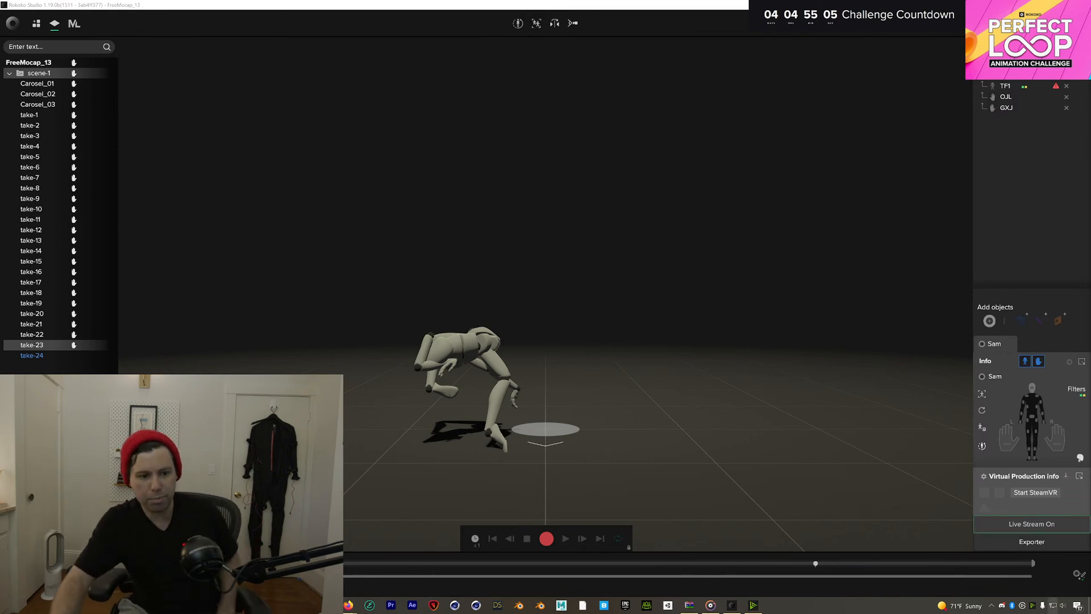
Switch on Background blur in NVIDIA Broadcast's Camera settings, close it, and bring up File Explorer
left_click(1033, 606)
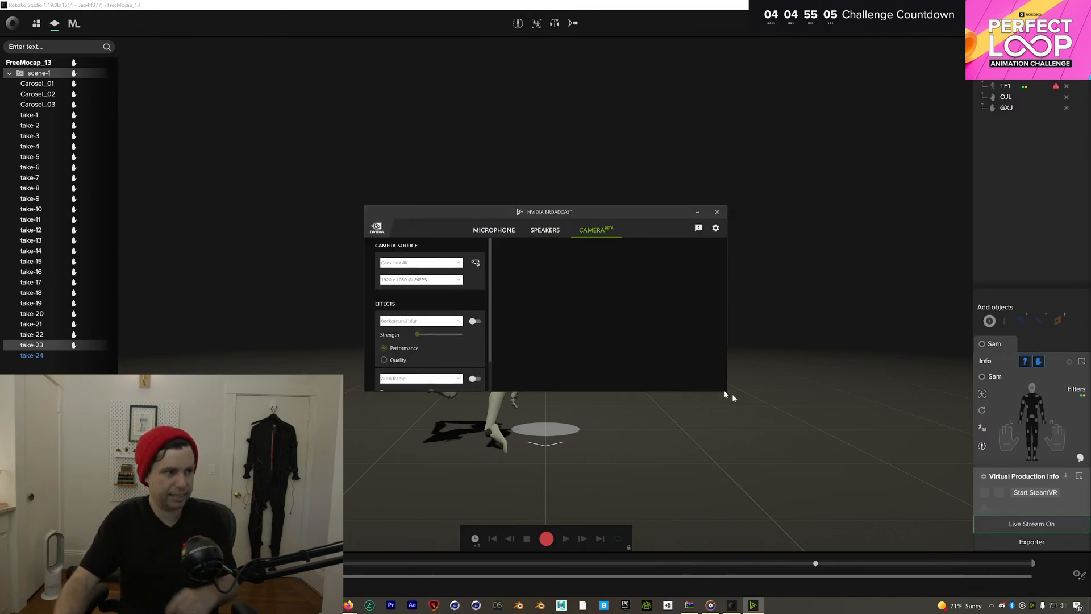
left_click(477, 321)
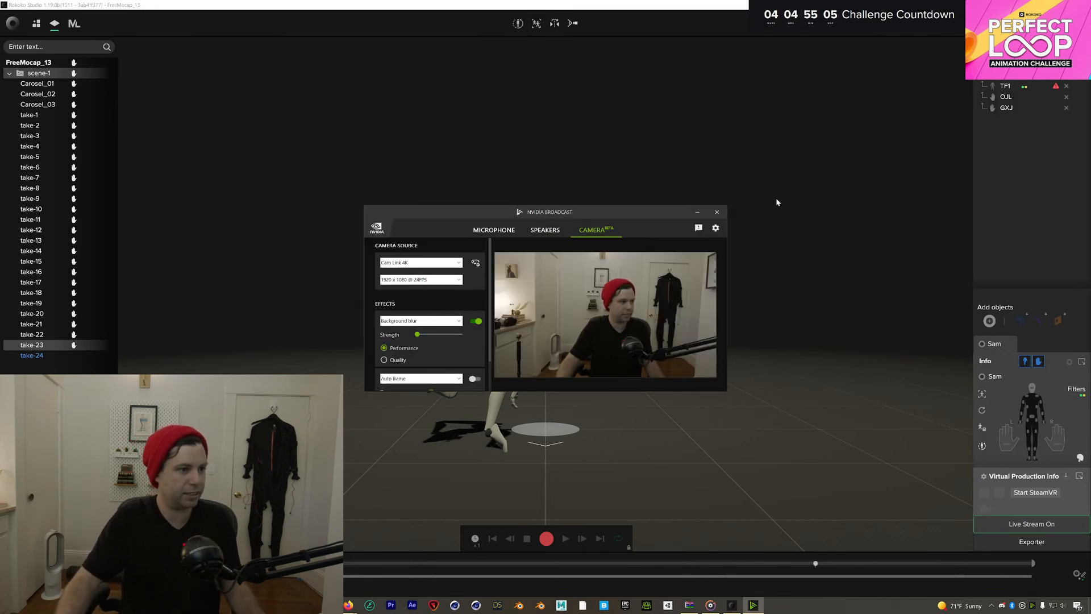
left_click(716, 211)
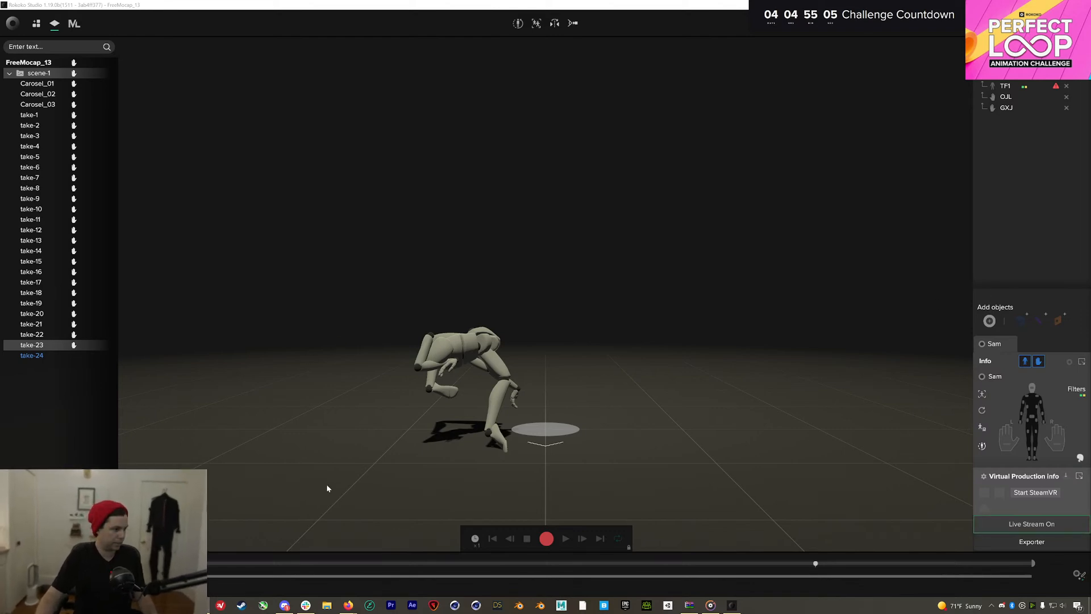
left_click(325, 607)
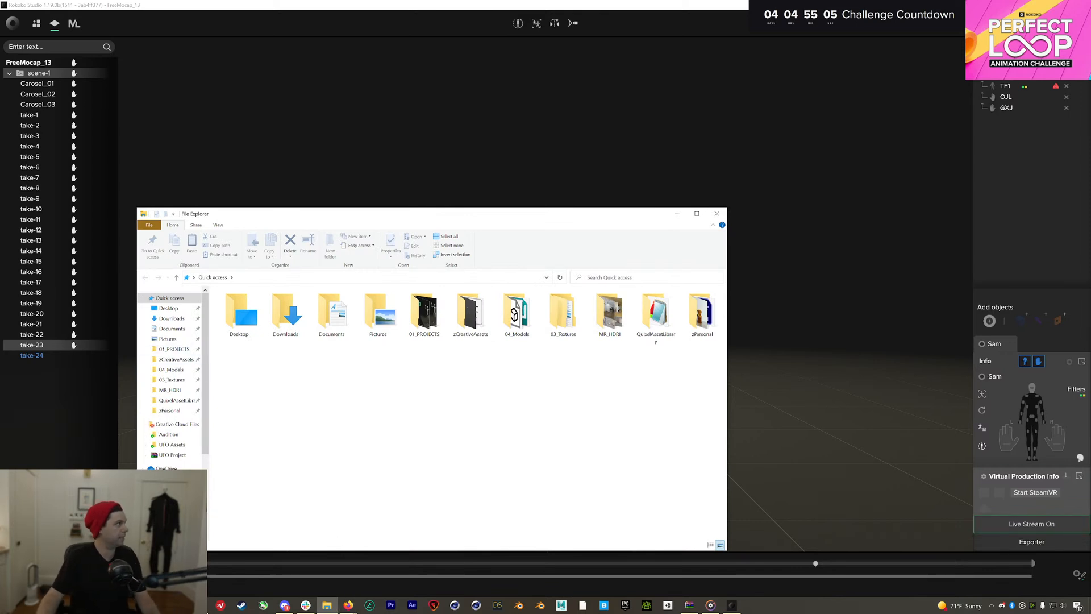
Switch from File Explorer to the Firefox browser showing the Gavin Shapiro site
left_click(348, 606)
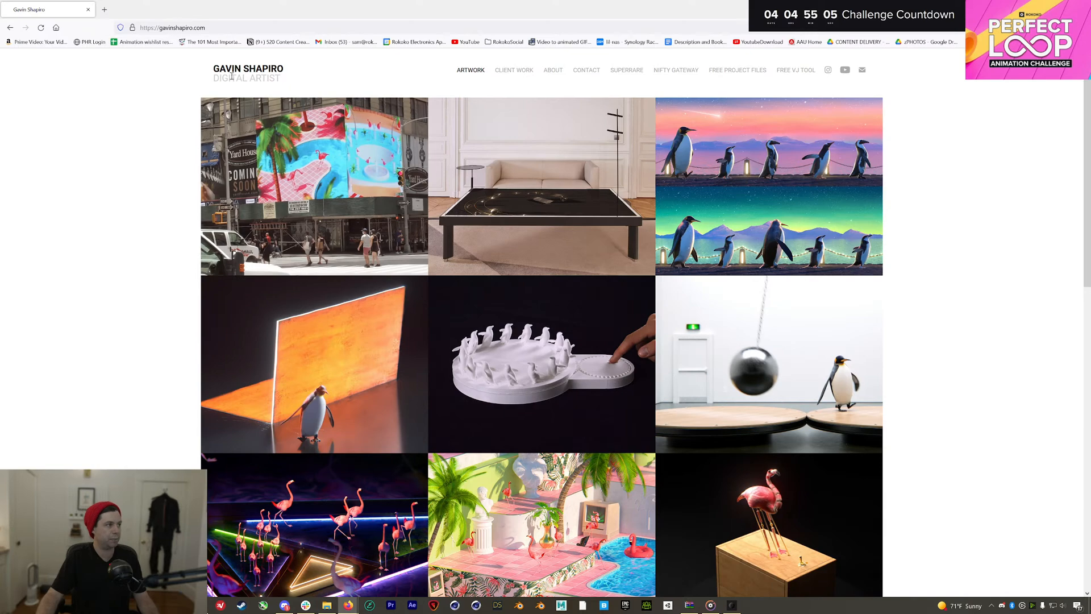
Open the Free Project Files page and scroll down to the Penguin Summer project
left_click(736, 70)
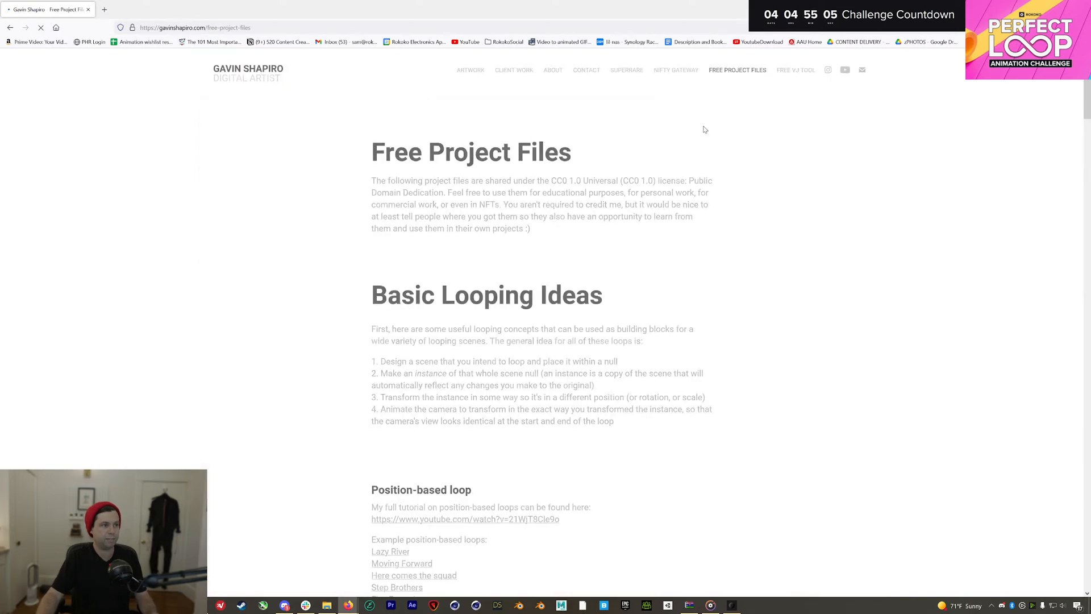
scroll(543, 199, "down", 1)
scroll(511, 212, "down", 3)
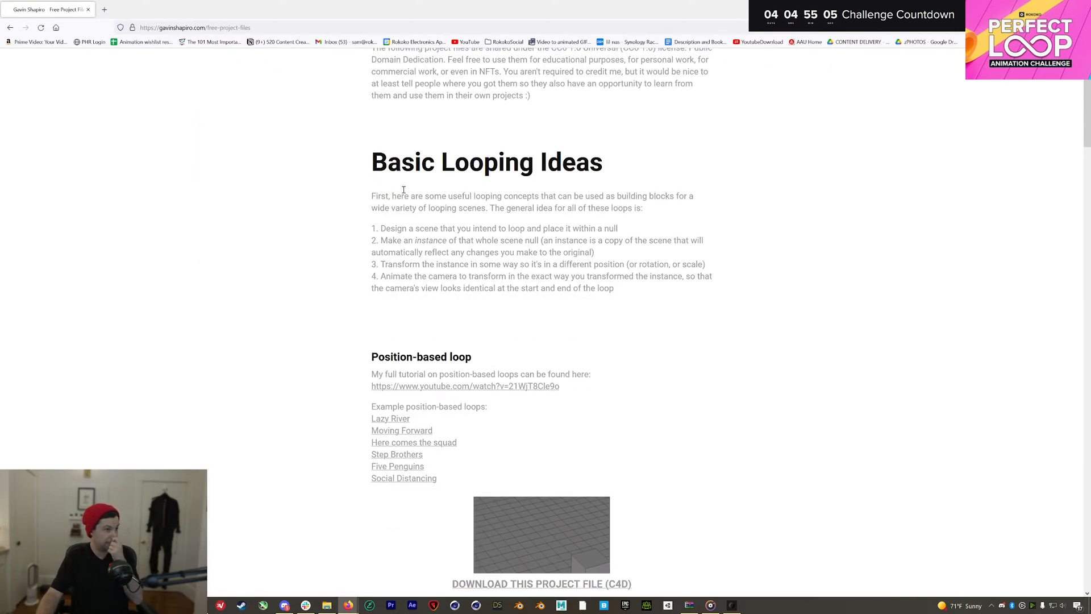
scroll(500, 216, "down", 3)
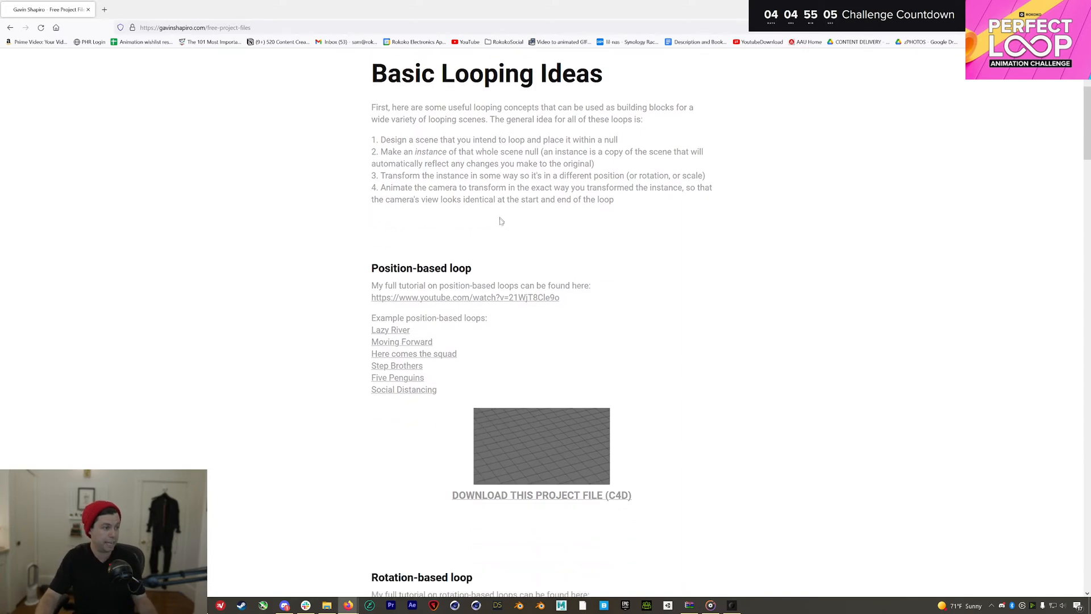
scroll(500, 332, "down", 11)
scroll(506, 332, "up", 6)
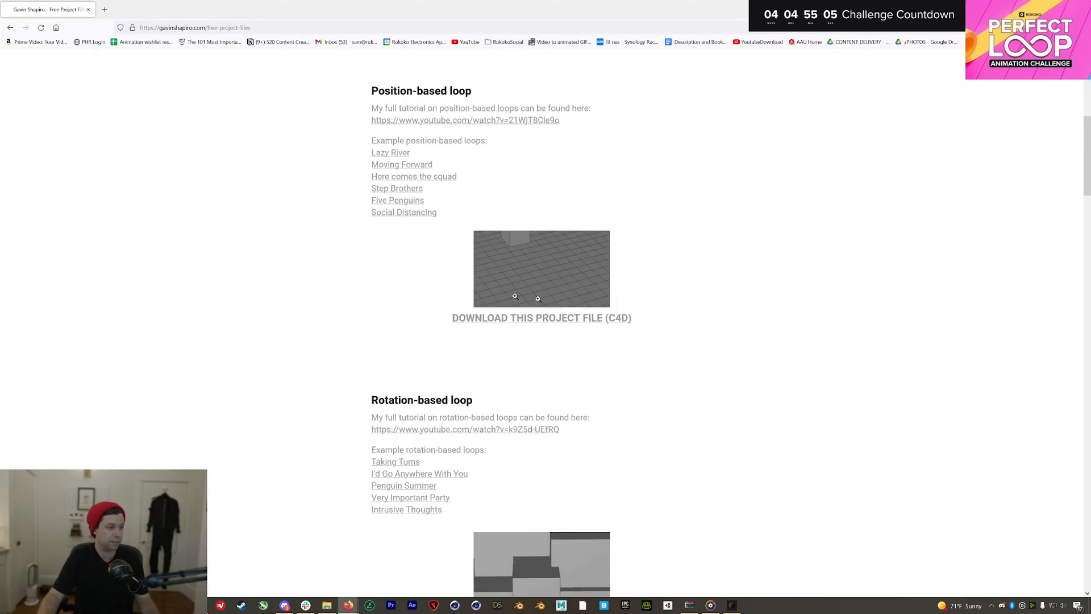
scroll(653, 310, "down", 9)
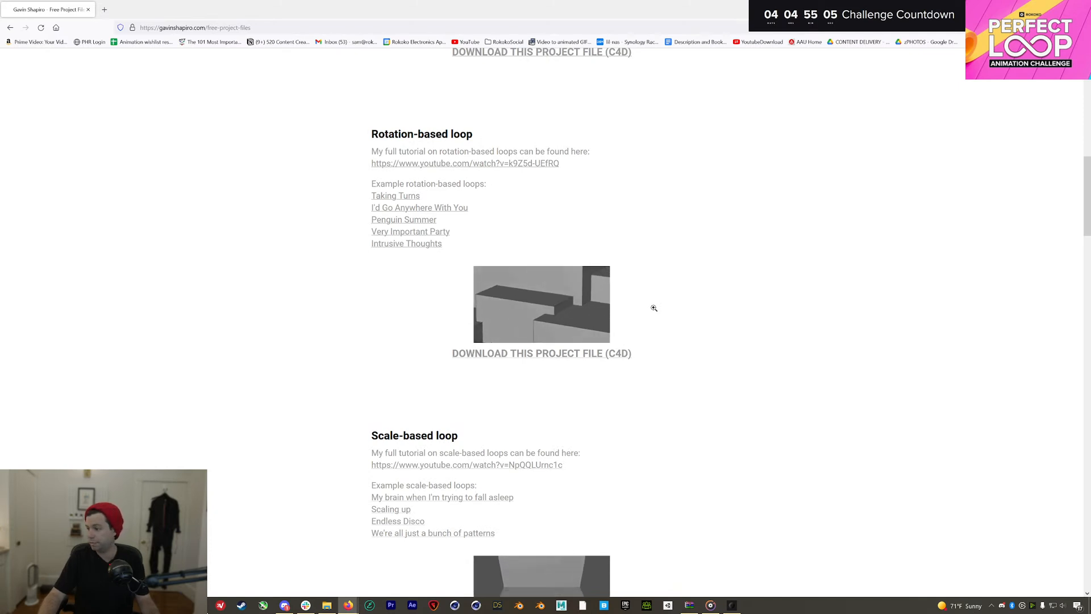
scroll(654, 310, "down", 10)
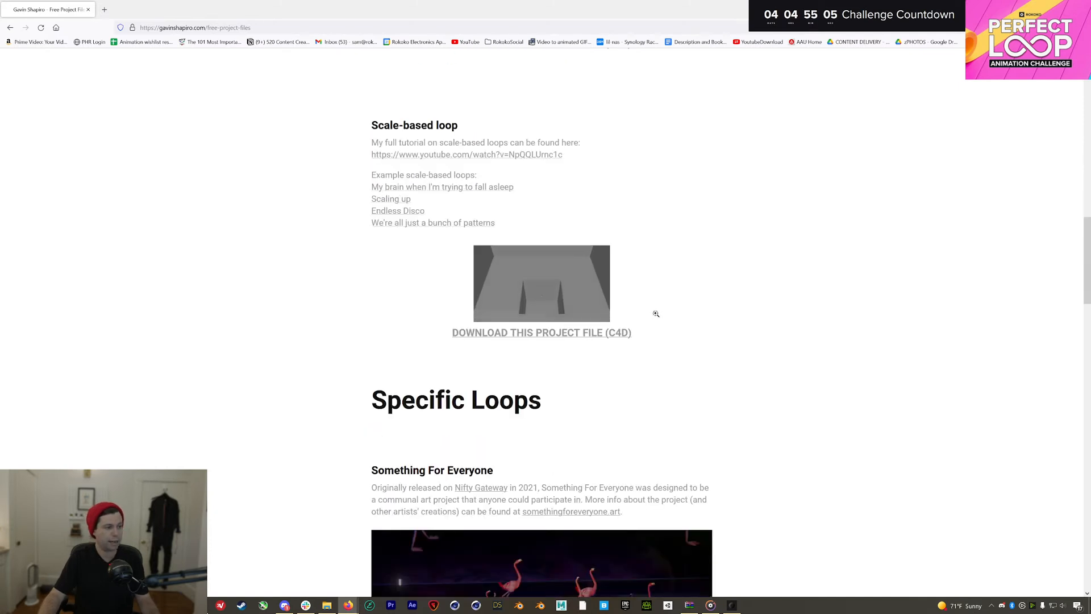
scroll(656, 314, "down", 6)
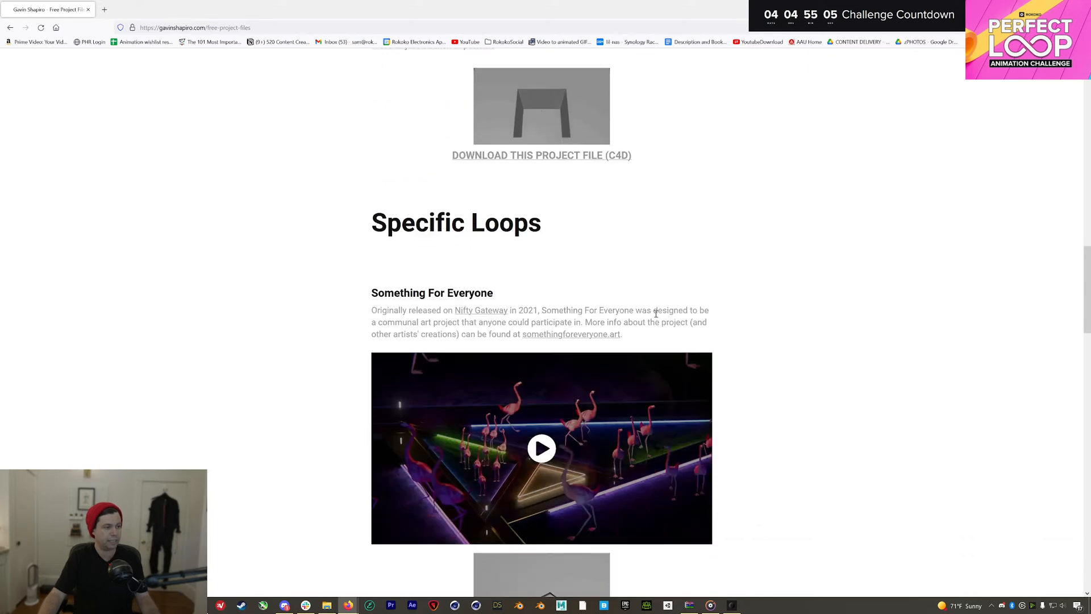
scroll(656, 314, "down", 7)
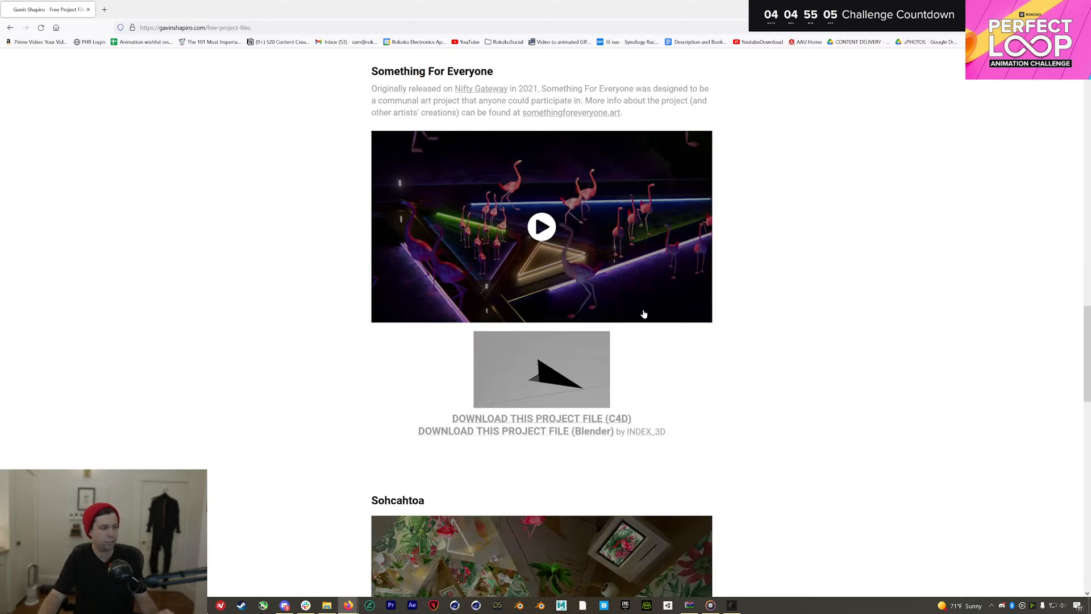
scroll(635, 314, "down", 7)
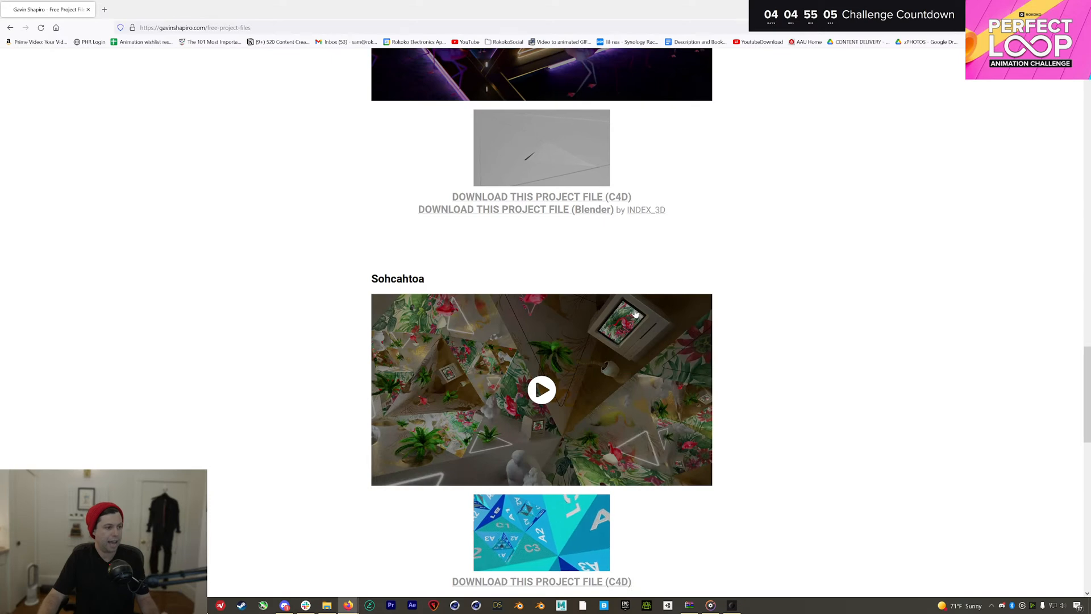
scroll(636, 314, "down", 7)
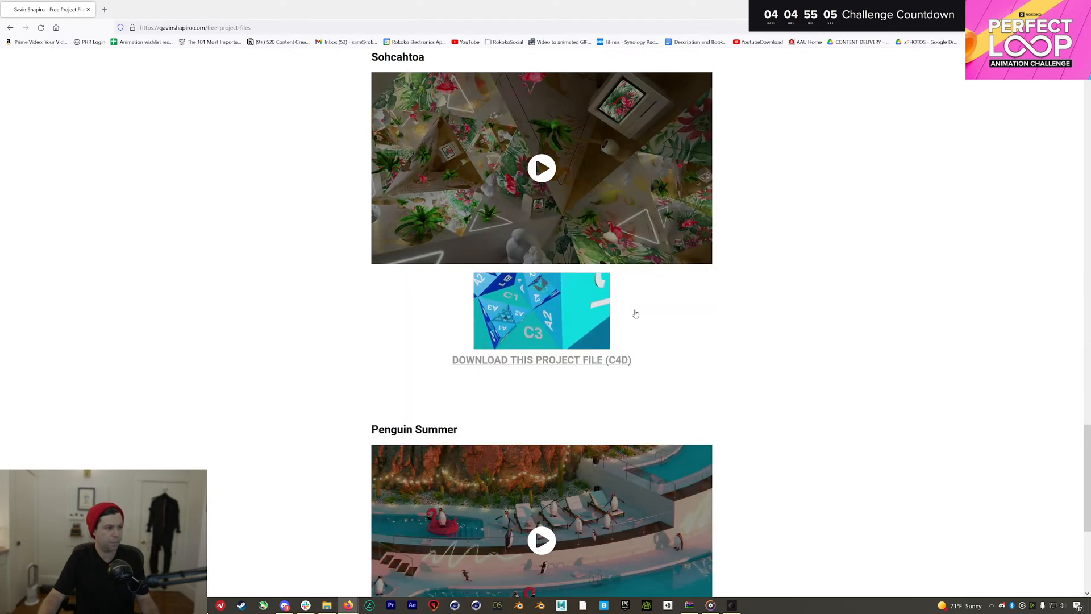
scroll(635, 313, "down", 5)
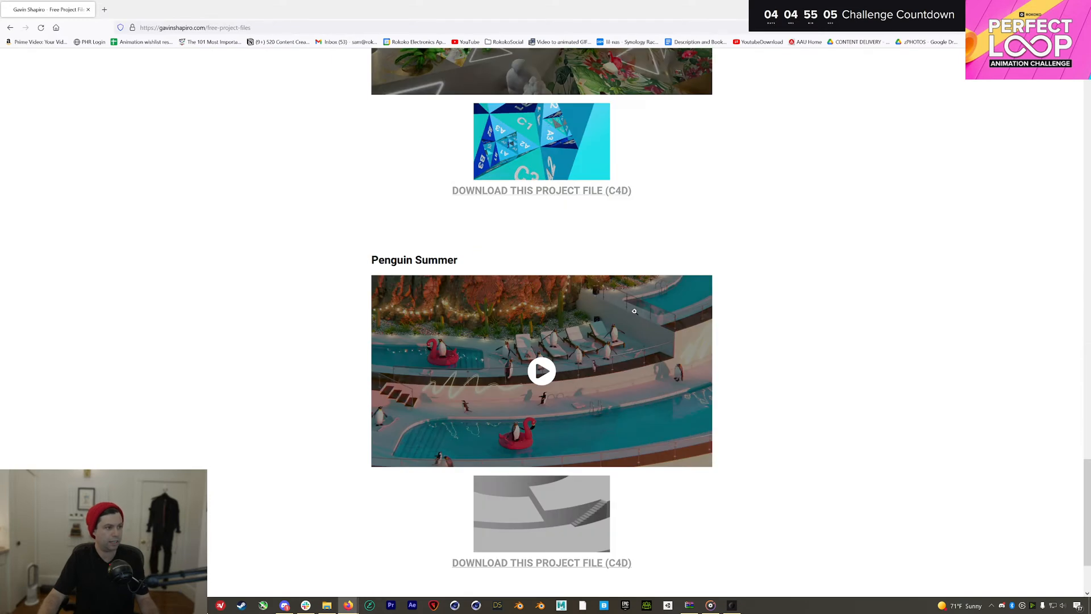
scroll(634, 311, "down", 2)
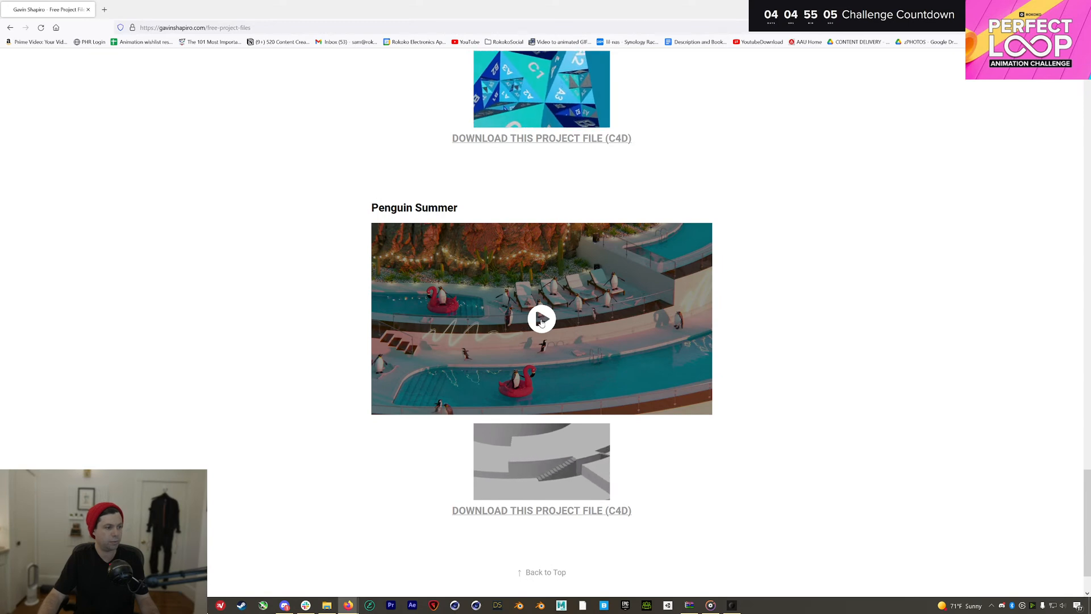
Play the Penguin Summer loop preview, pause it at 0:14, and open File Explorer
left_click(541, 321)
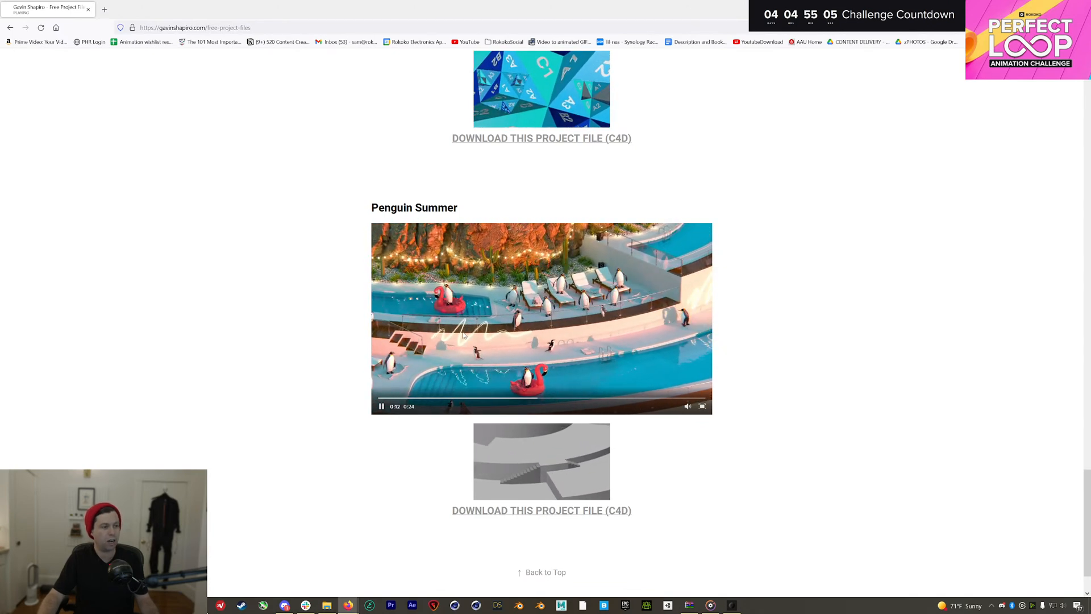
left_click(570, 346)
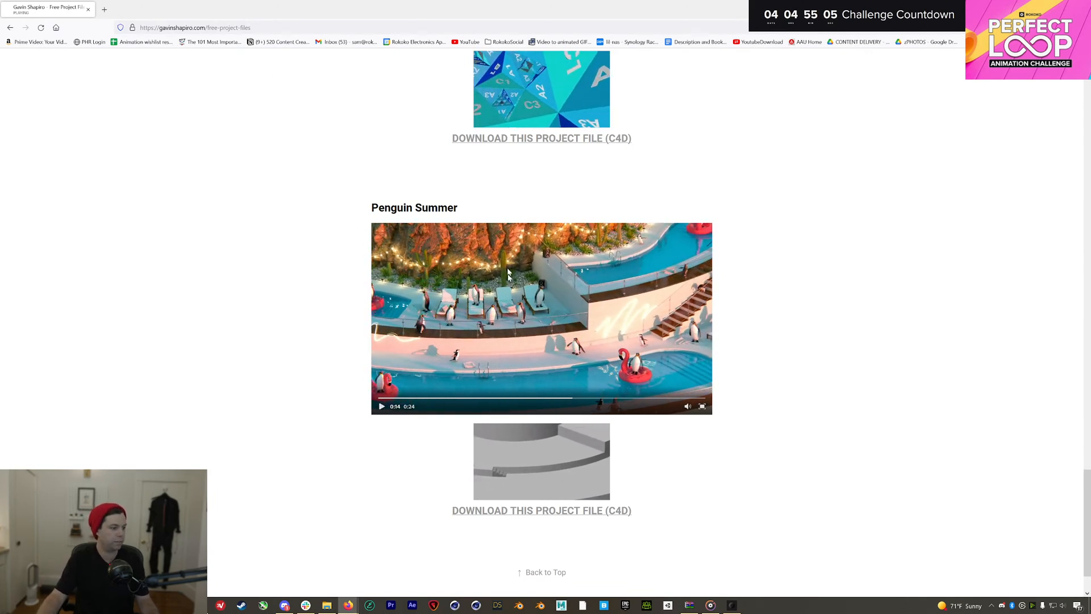
left_click(327, 605)
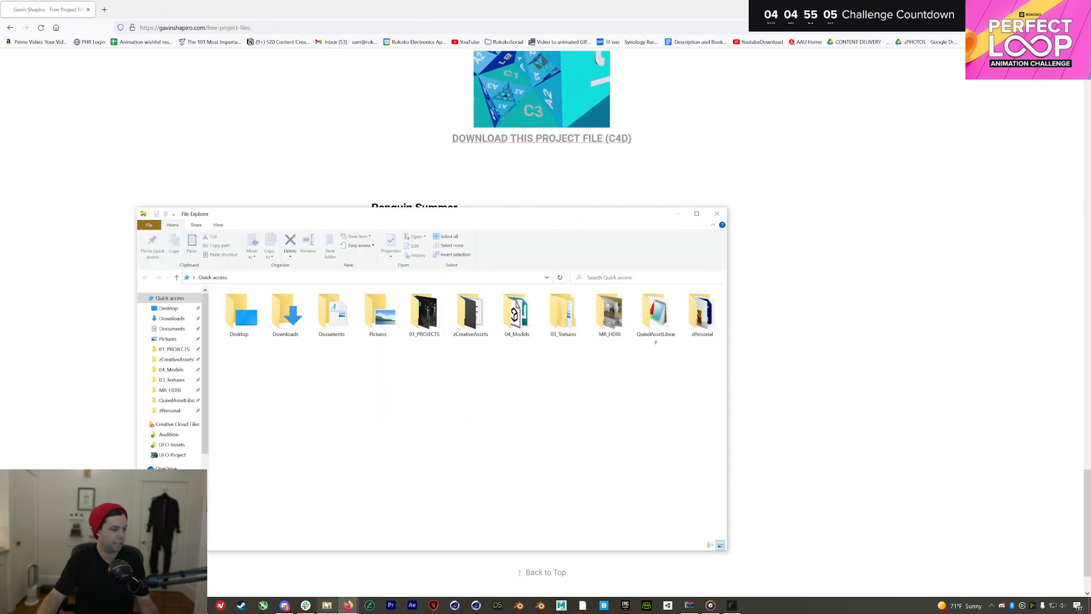
In 04_Models sorted by name, open GavinShapiro_Loops and select scaleBasedLoop.c4d
left_click(171, 369)
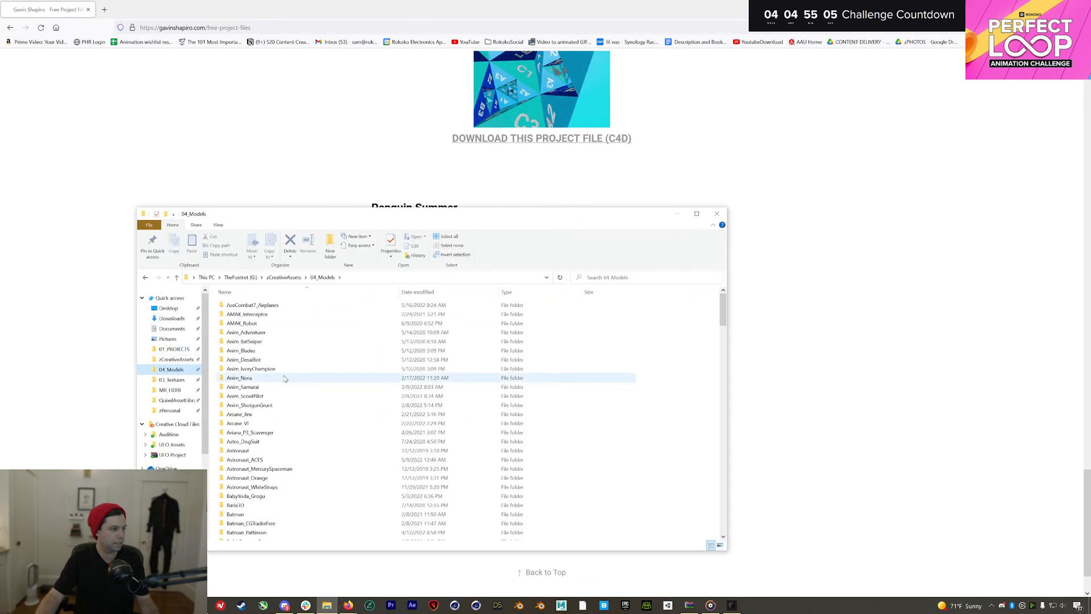
left_click(278, 292)
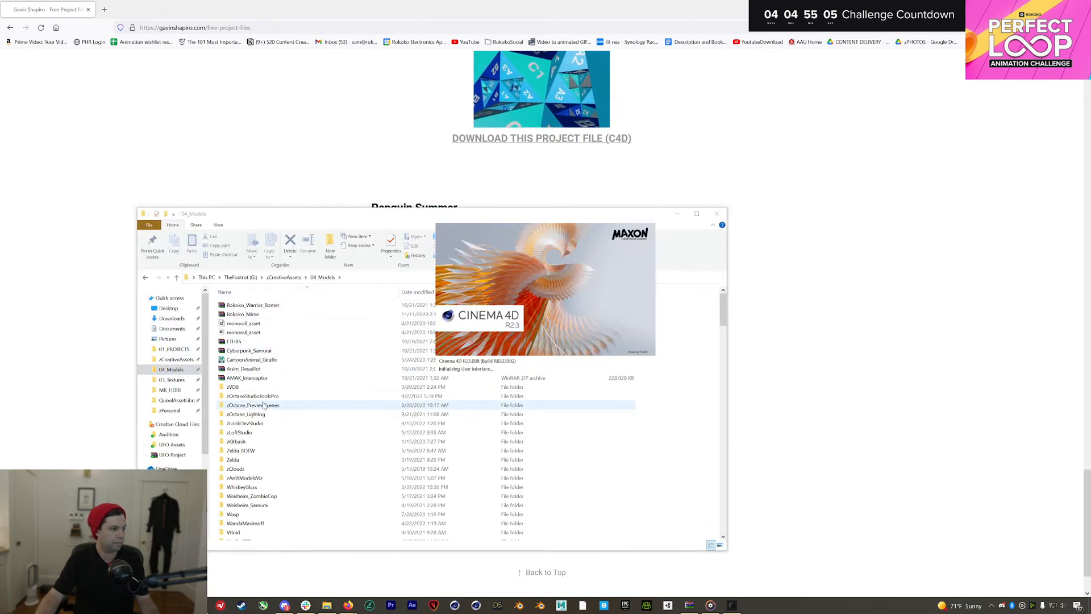
left_click(282, 292)
scroll(275, 398, "down", 12)
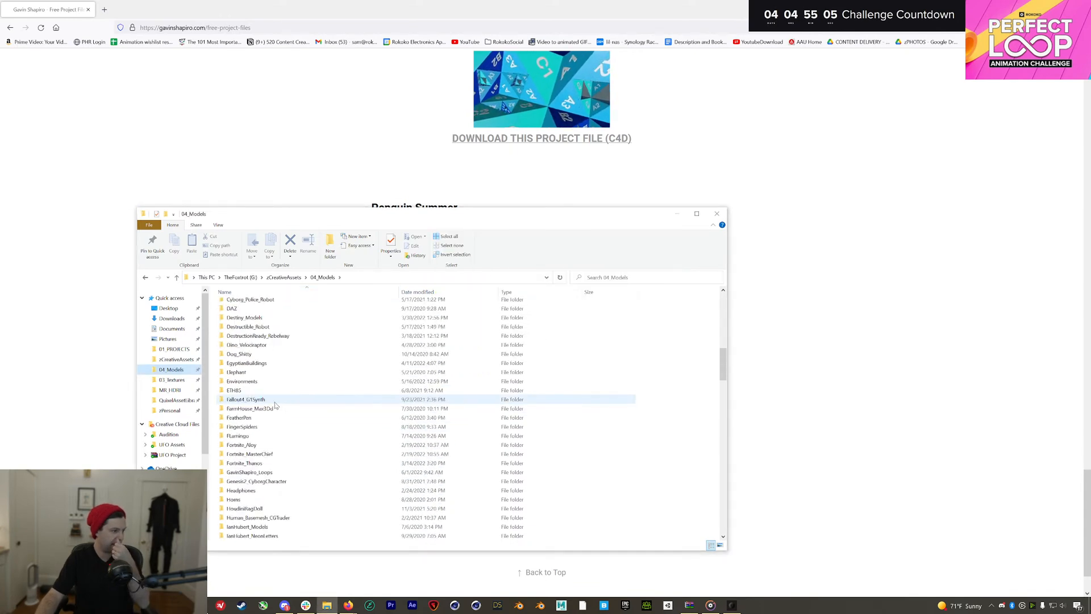
scroll(275, 404, "up", 1)
double_click(275, 412)
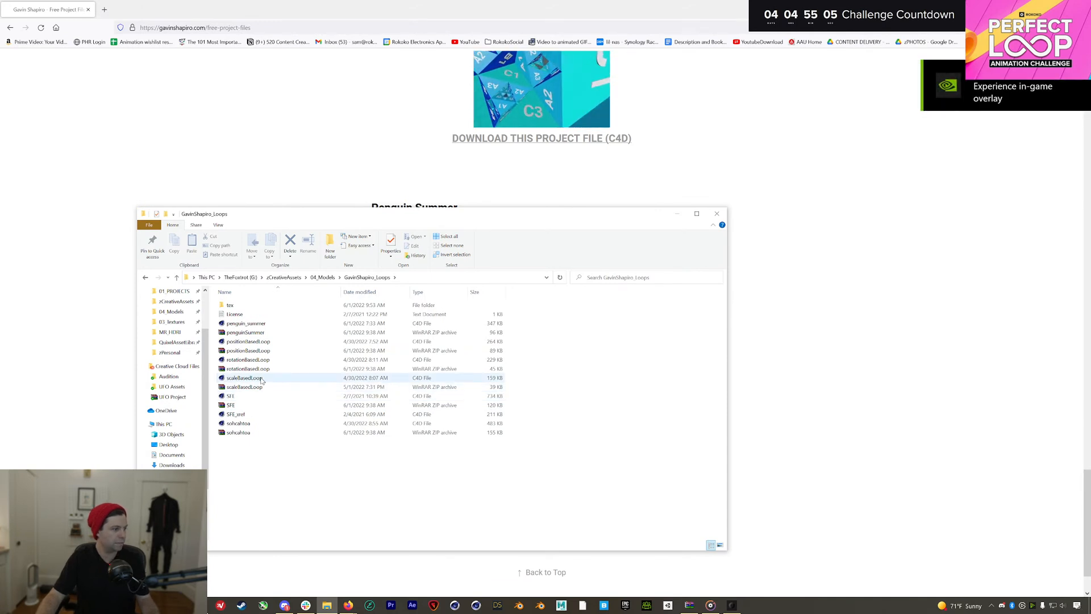
left_click(261, 379)
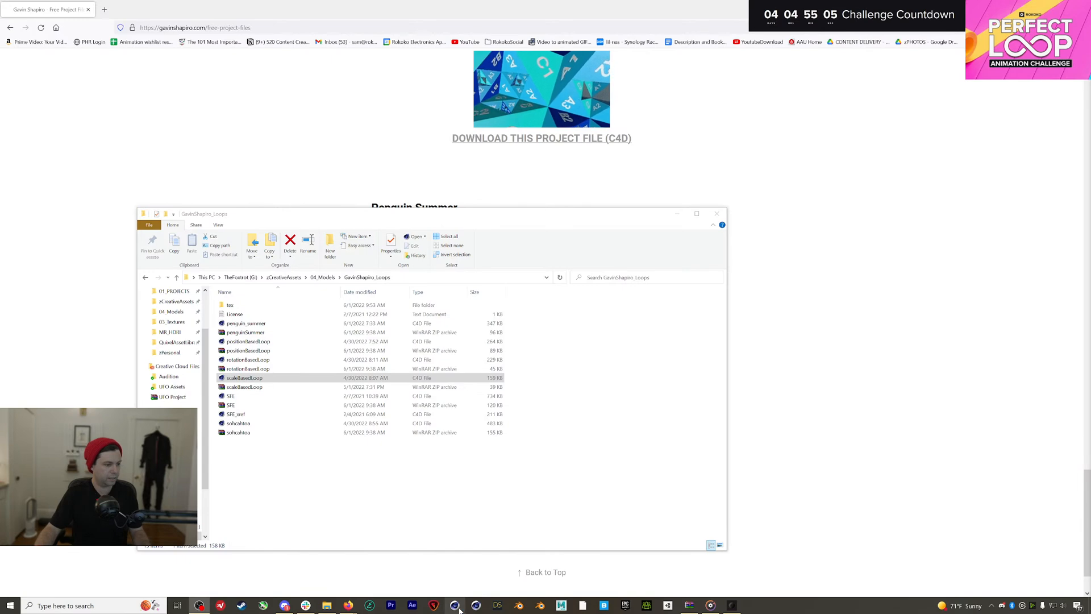
Minimize the browser and Rokoko Studio, resize Explorer, and dismiss the Cinema 4D quick start dialog
left_click(1041, 8)
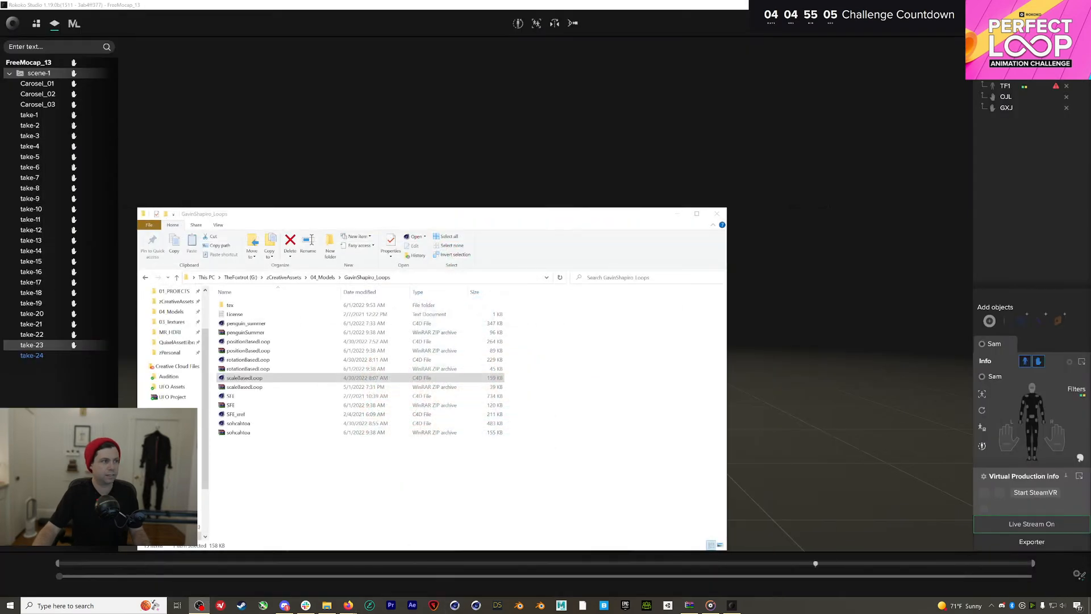
left_click(1042, 8)
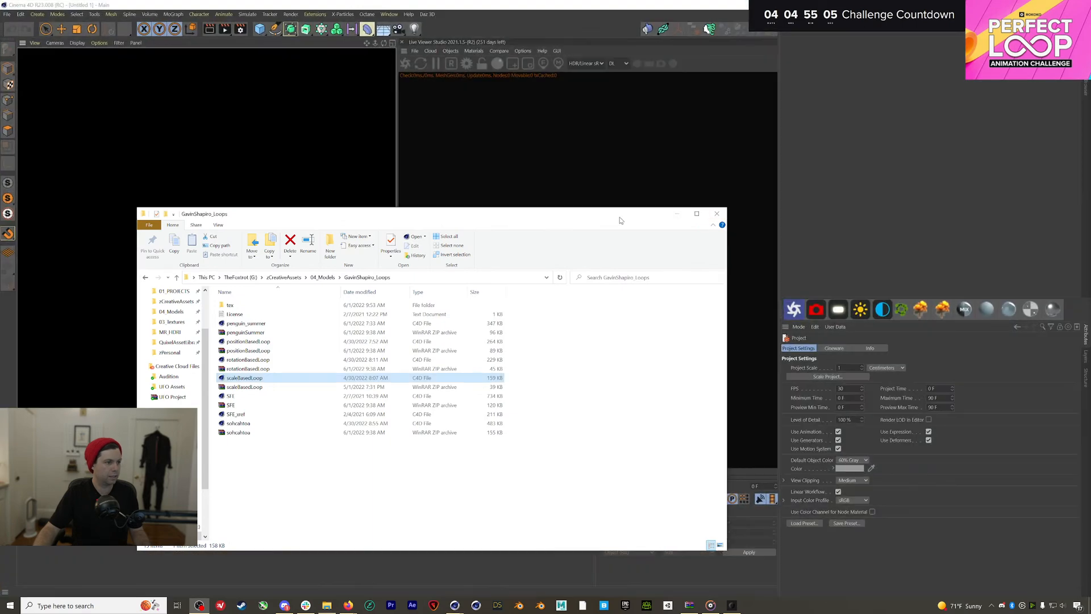
left_click(697, 214)
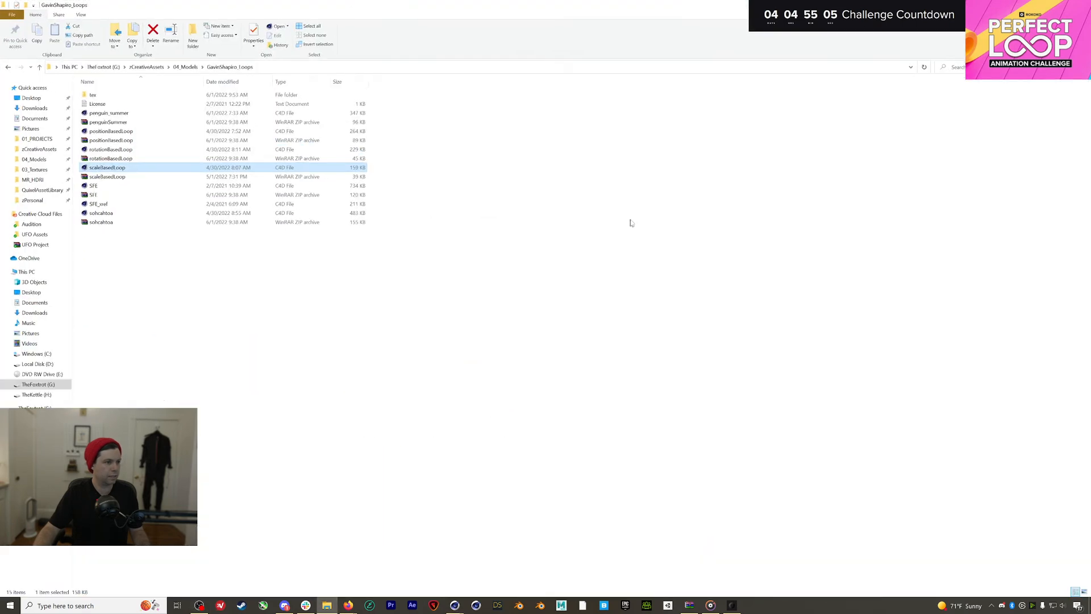
left_click(1065, 8)
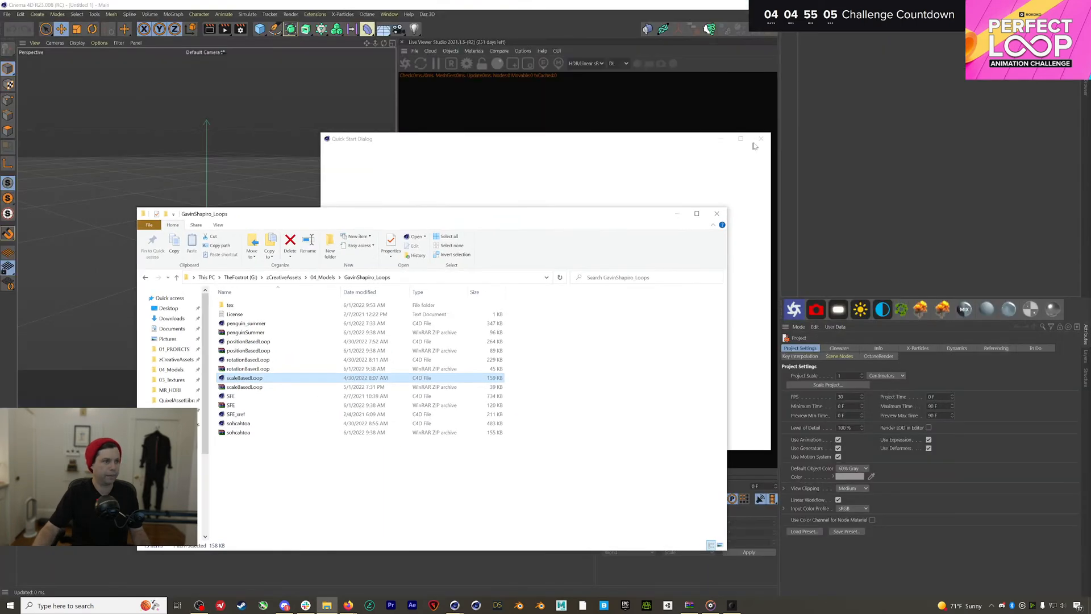
left_click(762, 141)
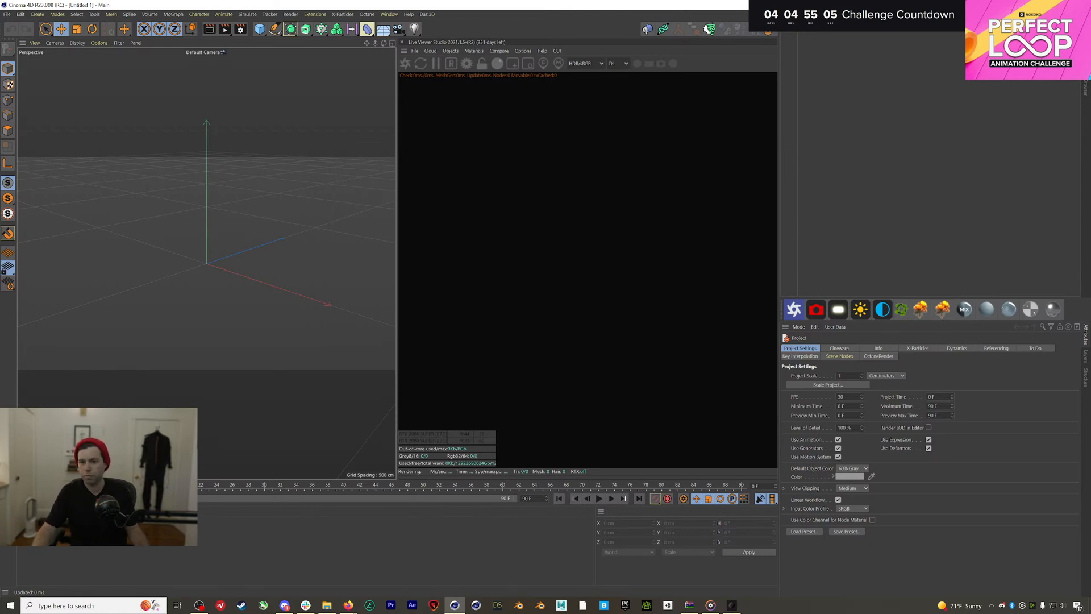
Bring the project files web page back and select its address
left_click(199, 605)
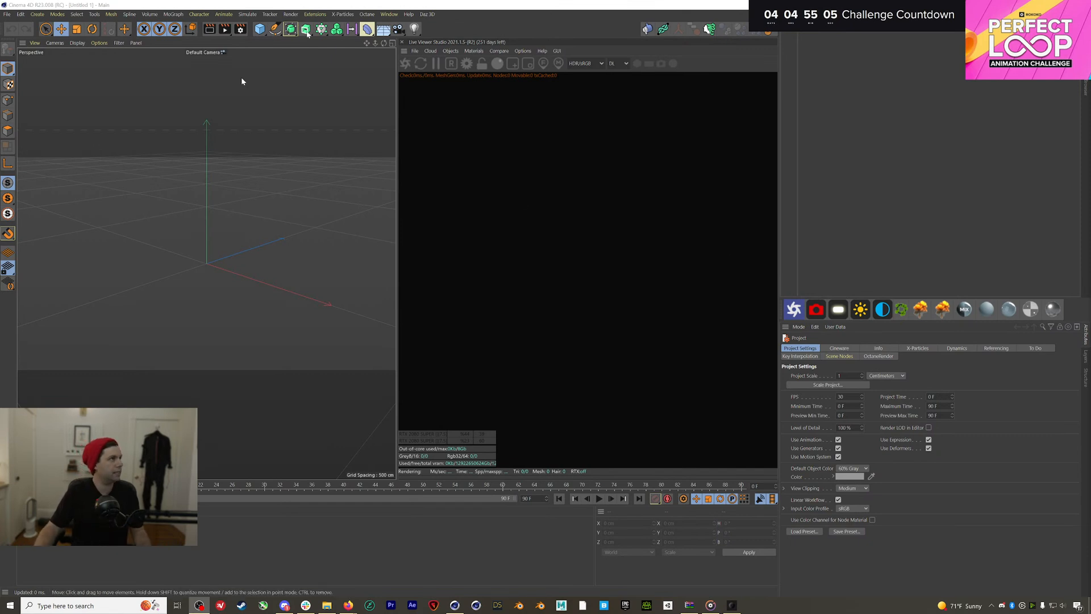
mouse_move(347, 605)
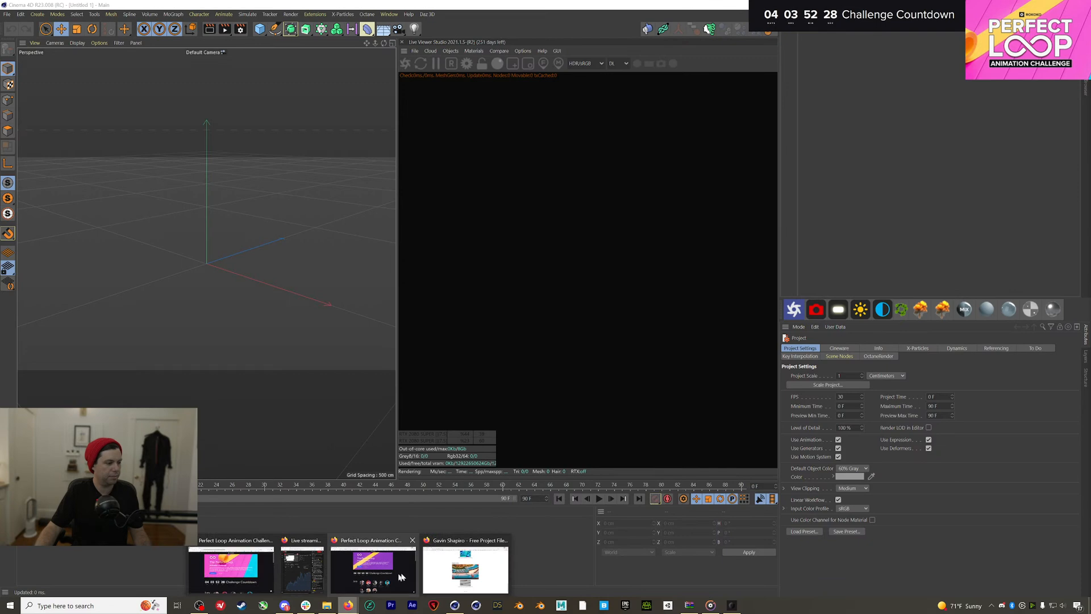
left_click(477, 568)
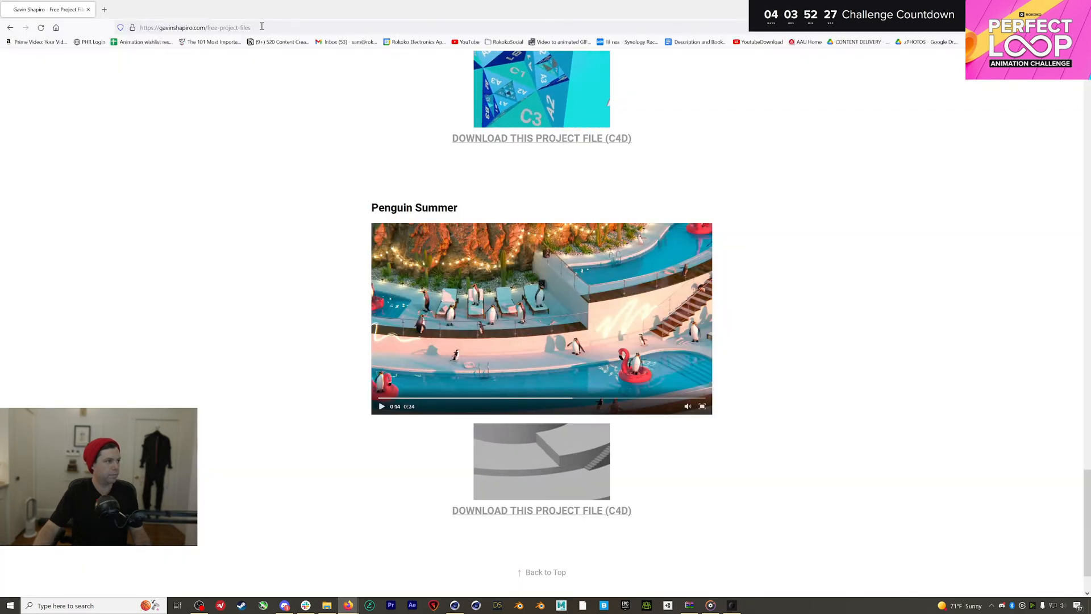
key("ctrl+l")
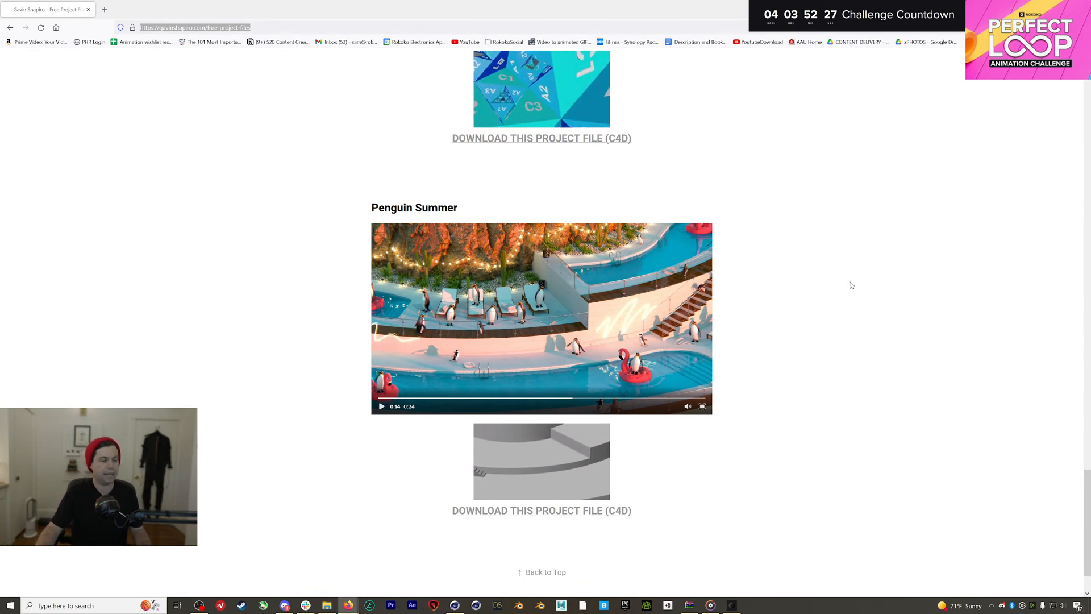
Open scaleBasedLoop.c4d from the GavinShapiro_Loops folder in Cinema 4D
left_click(455, 605)
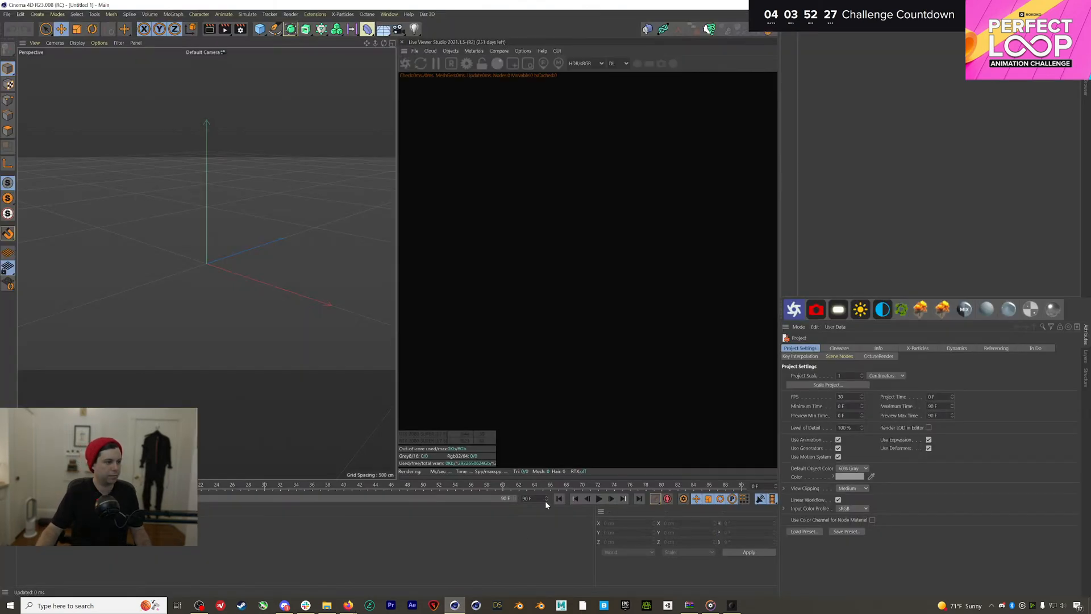
left_click(326, 605)
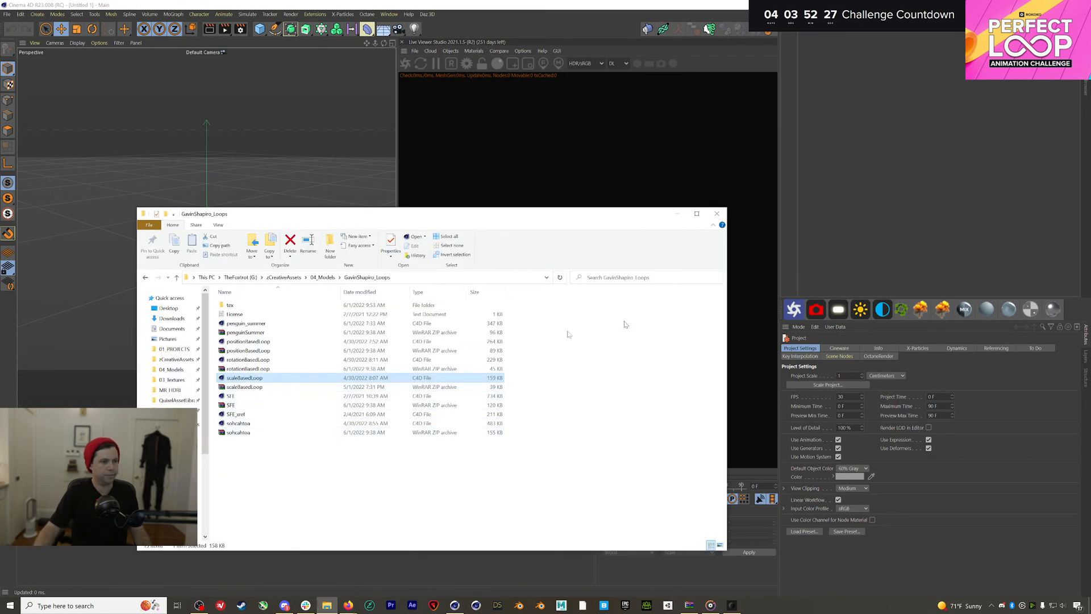
double_click(244, 377)
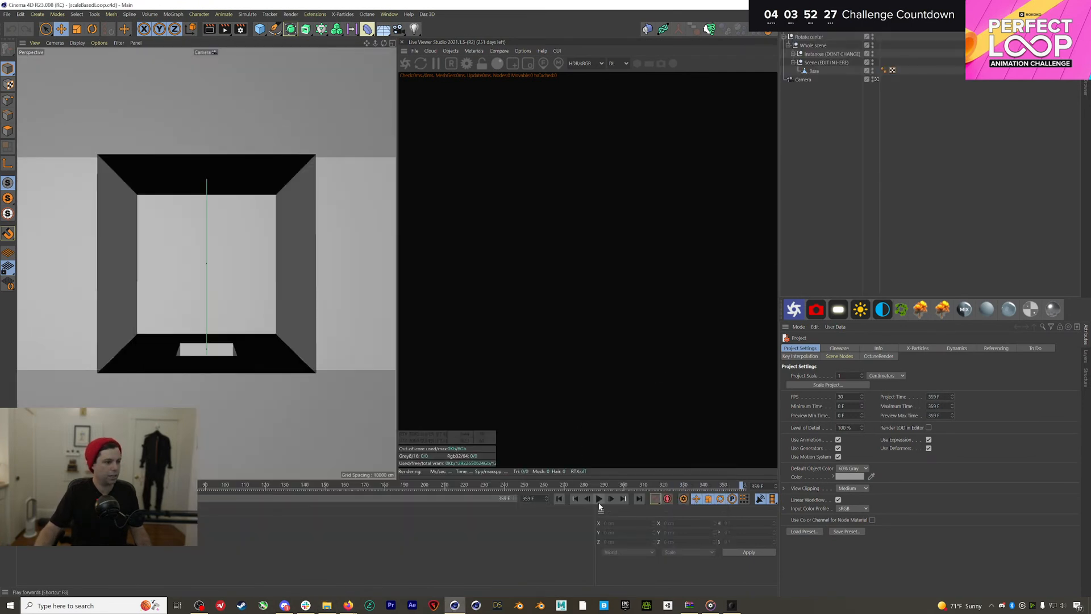
Add a wooden Figure, scale it to about 29.7 cm on the floor, and duplicate it around the room
left_click(599, 500)
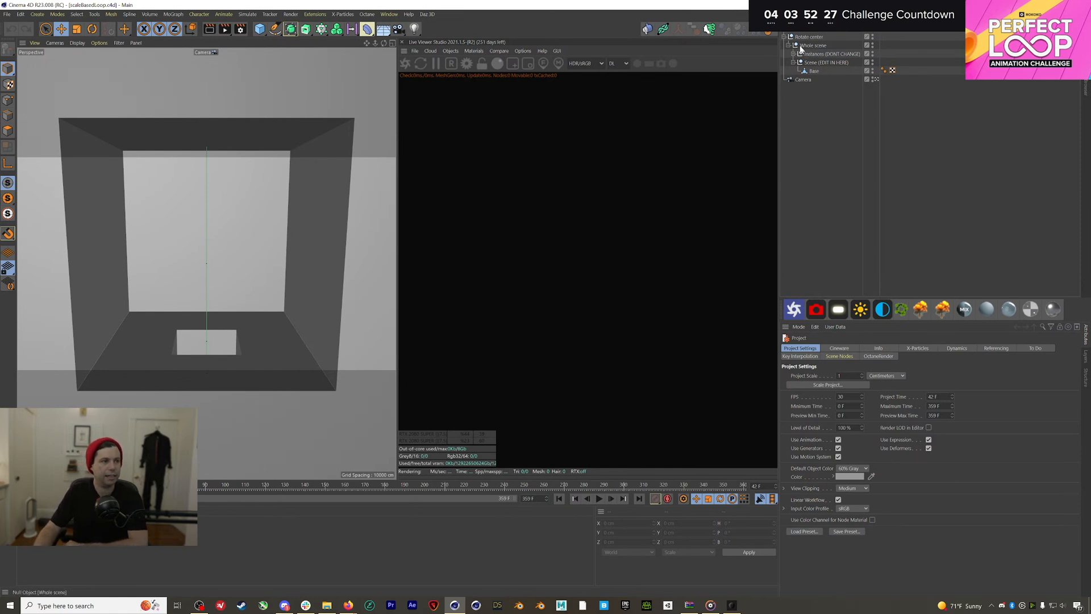
left_click_drag(260, 28, 378, 92)
key("t")
left_click_drag(307, 266, 181, 381)
left_click_drag(208, 475, 146, 418)
key("t")
key("e")
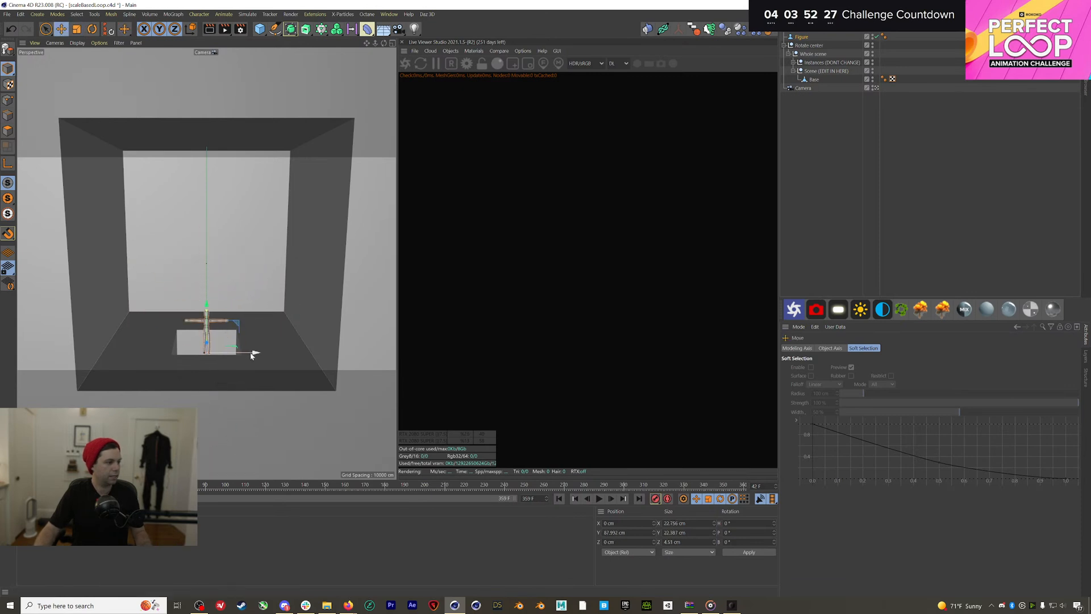
left_click_drag(253, 355, 206, 359)
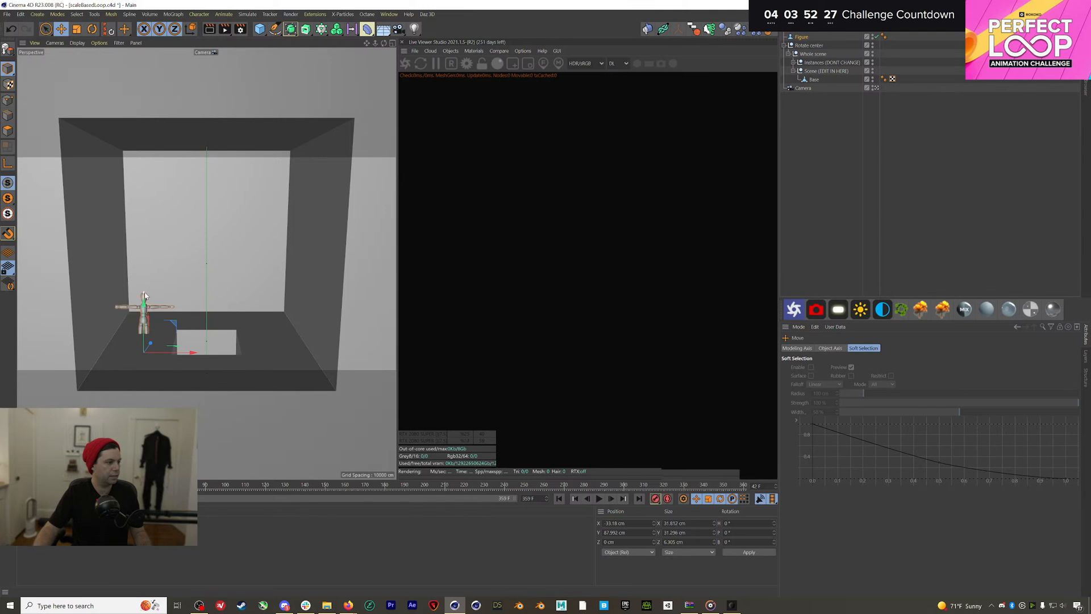
left_click_drag(142, 312, 147, 296)
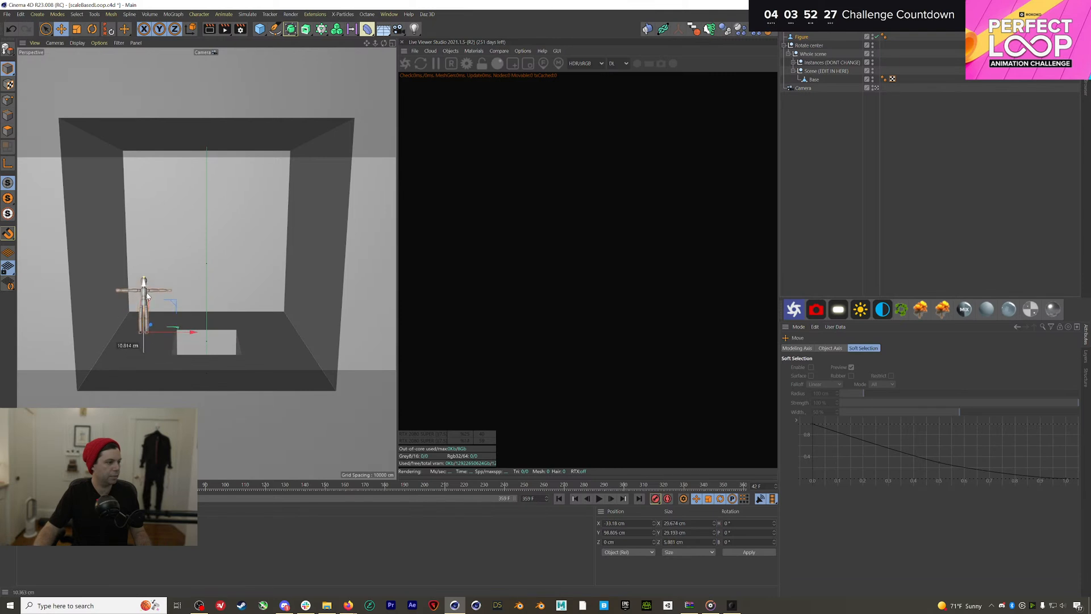
left_click_drag(189, 338, 164, 362, "ctrl")
left_click_drag(282, 307, 280, 353)
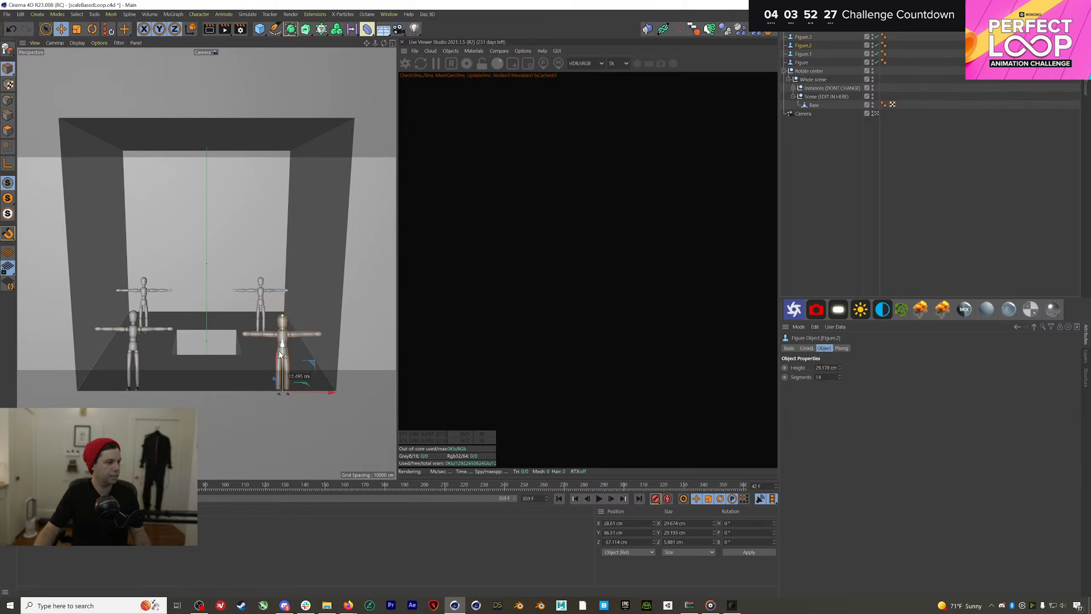
Put all four figures inside the Scene (EDIT IN HERE) group
left_click(261, 299)
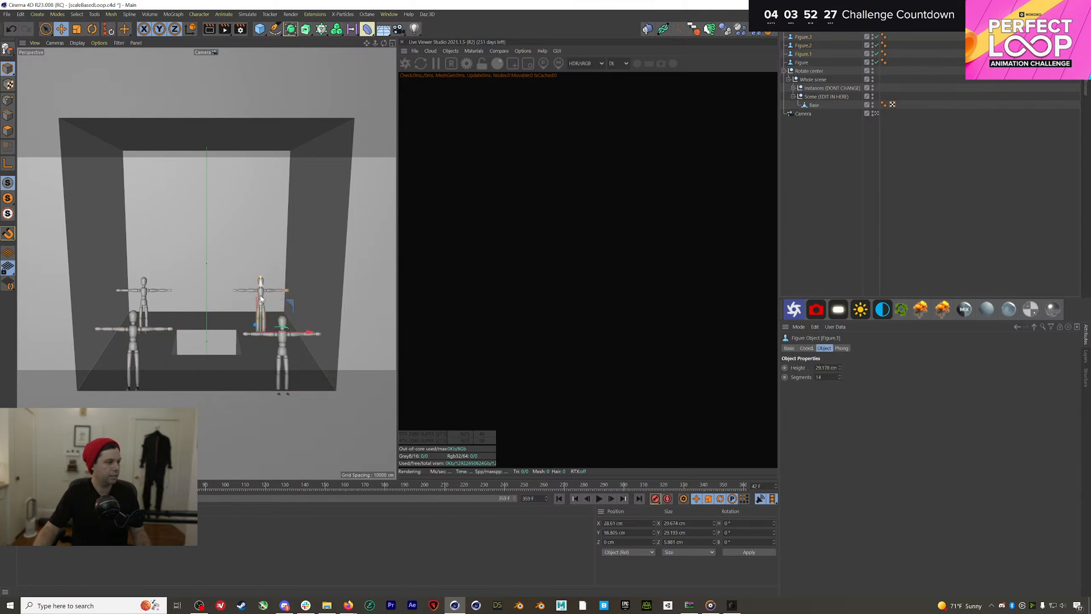
left_click(814, 62)
left_click(806, 38, "shift")
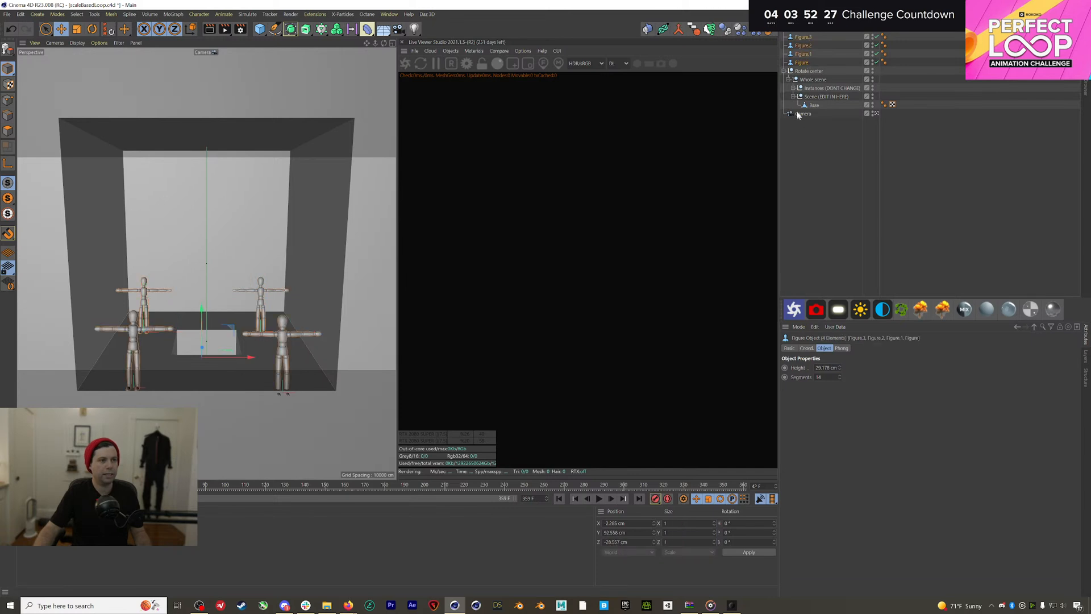
left_click_drag(801, 46, 810, 103)
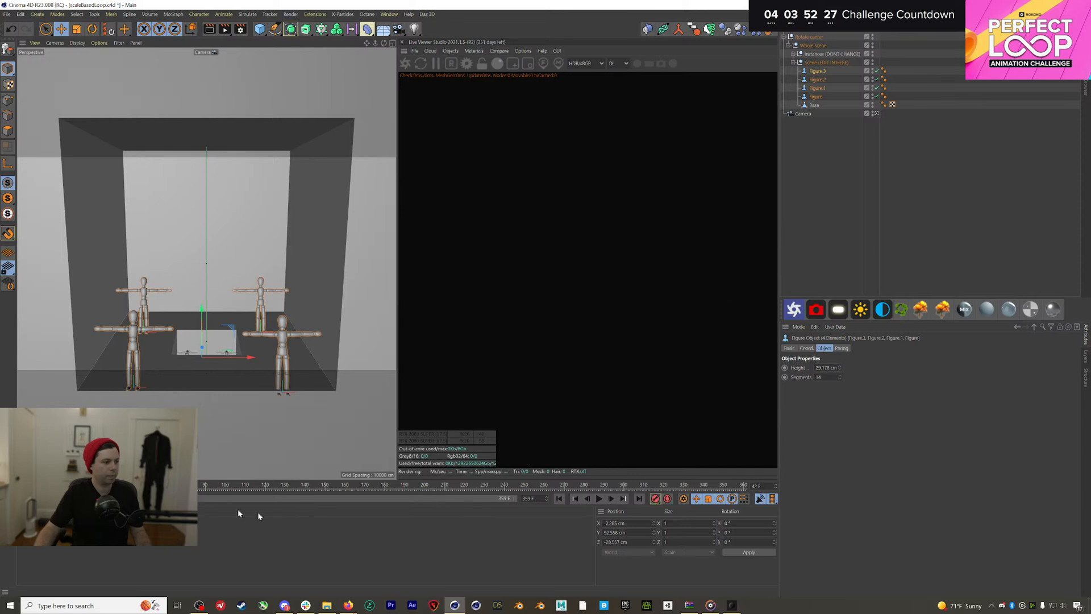
Preview the camera move through the animation, then stop and rewind to the first frame
left_click_drag(108, 484, 26, 486)
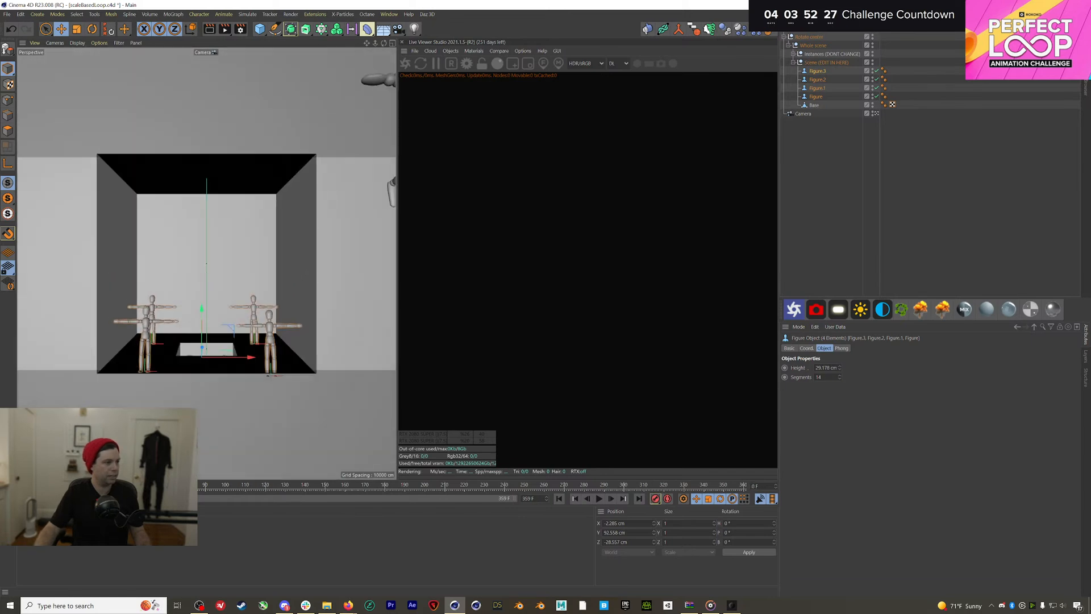
left_click(599, 498)
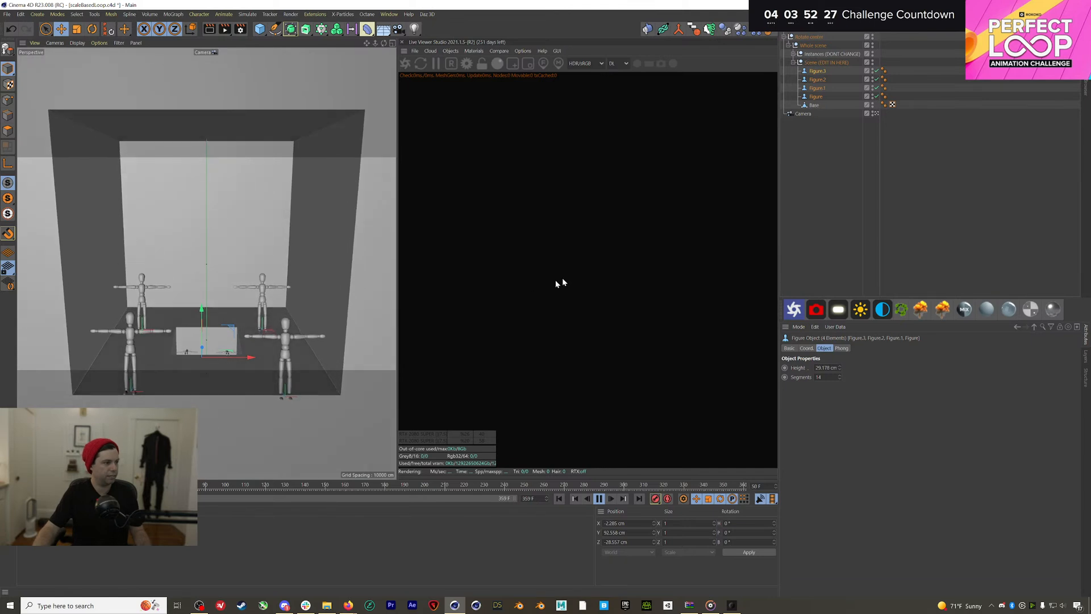
left_click(869, 204)
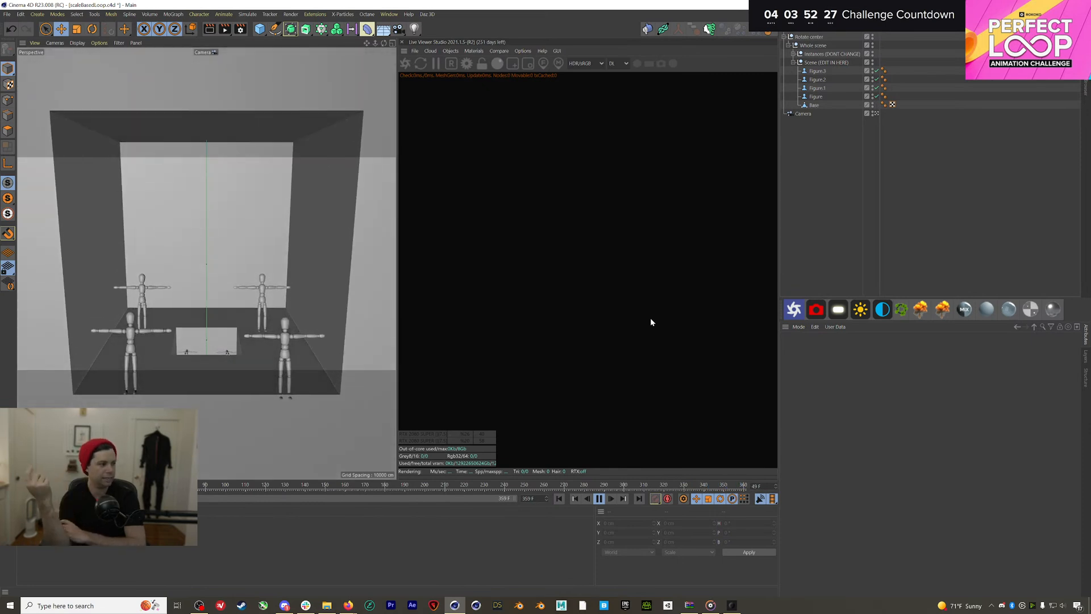
left_click(665, 486)
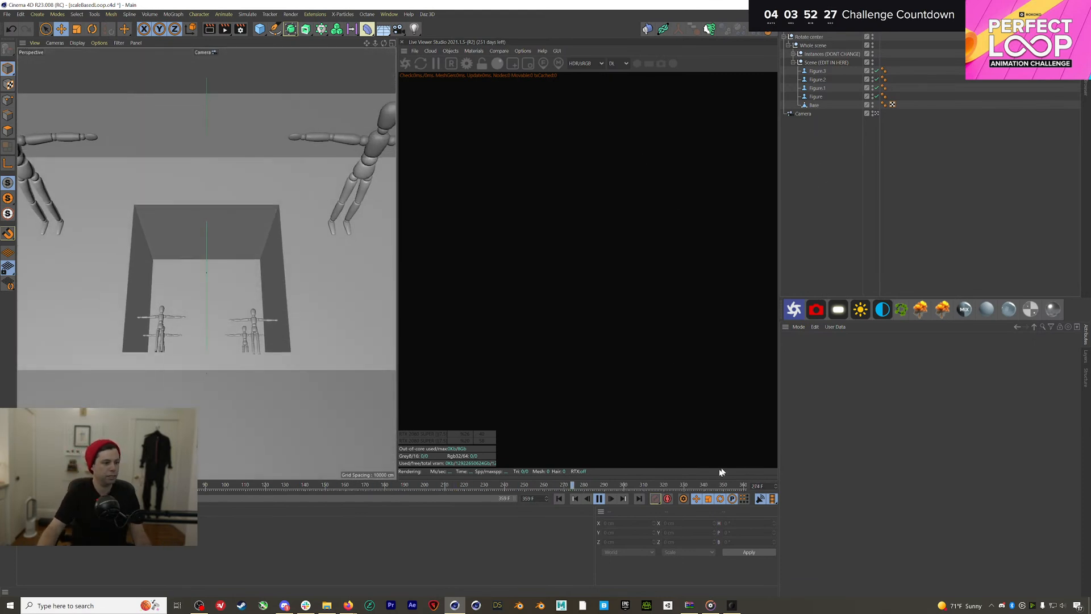
left_click(559, 498)
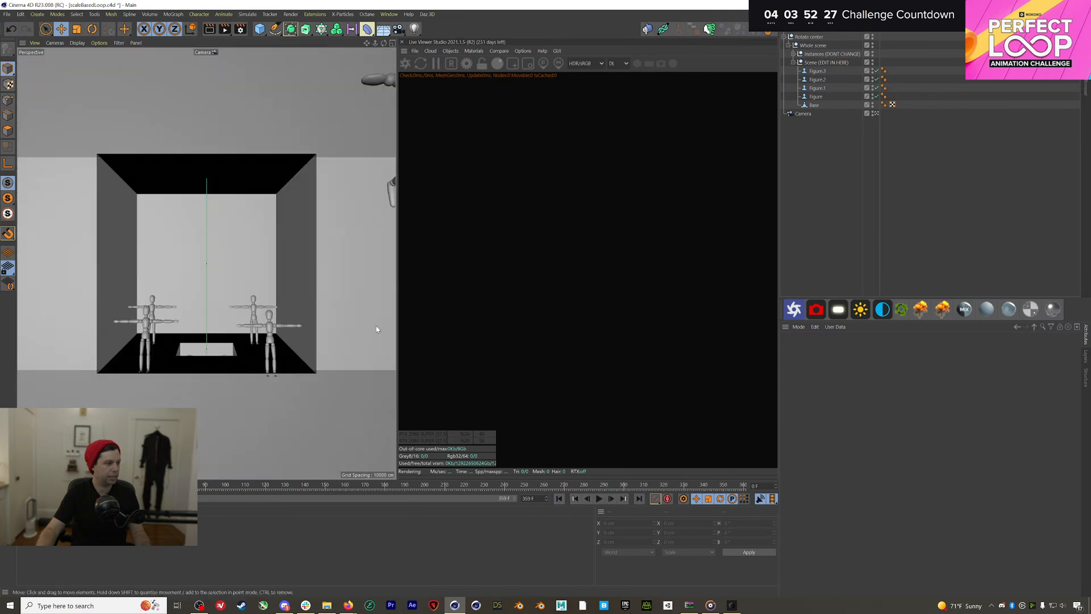
Delete the four wooden Figure objects
left_click(814, 96)
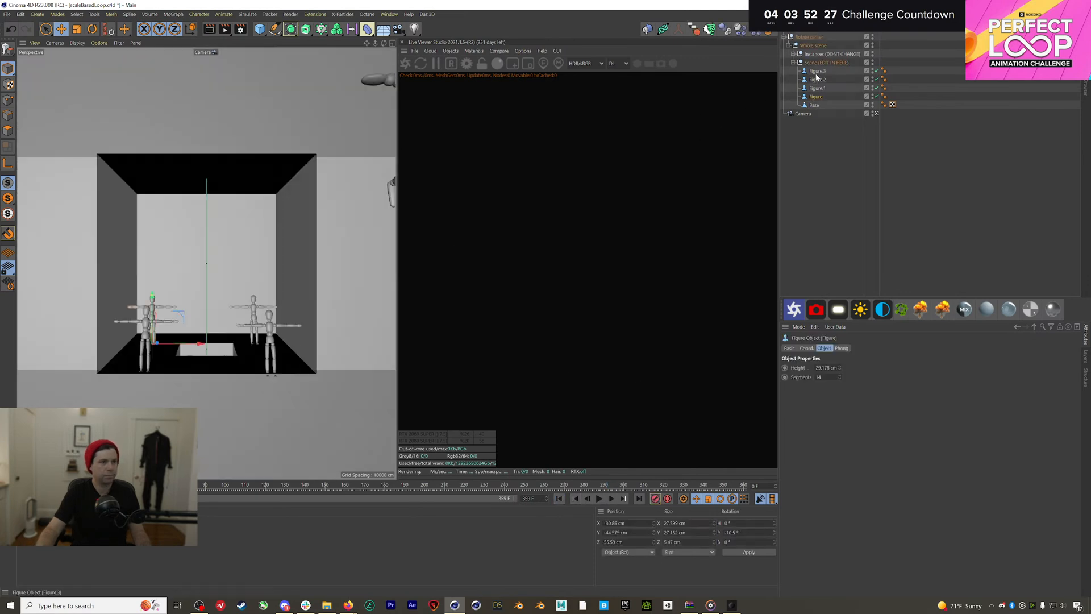
left_click(816, 72, "shift")
key("Delete")
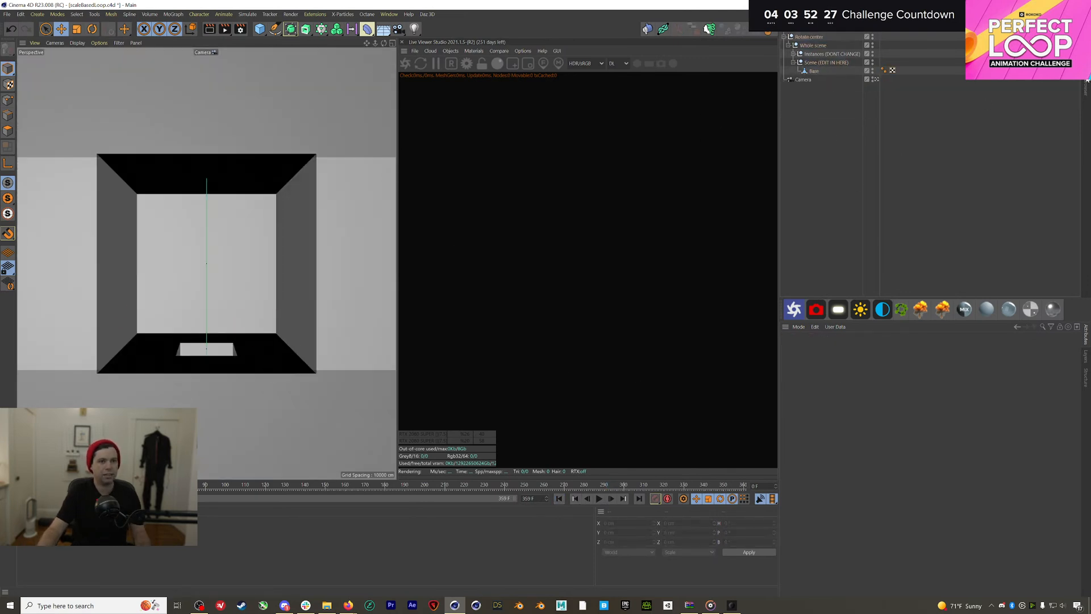
Bring basketball_hoop in from the household asset pack and shrink it to about a quarter size
left_click(1086, 83)
left_click(835, 73)
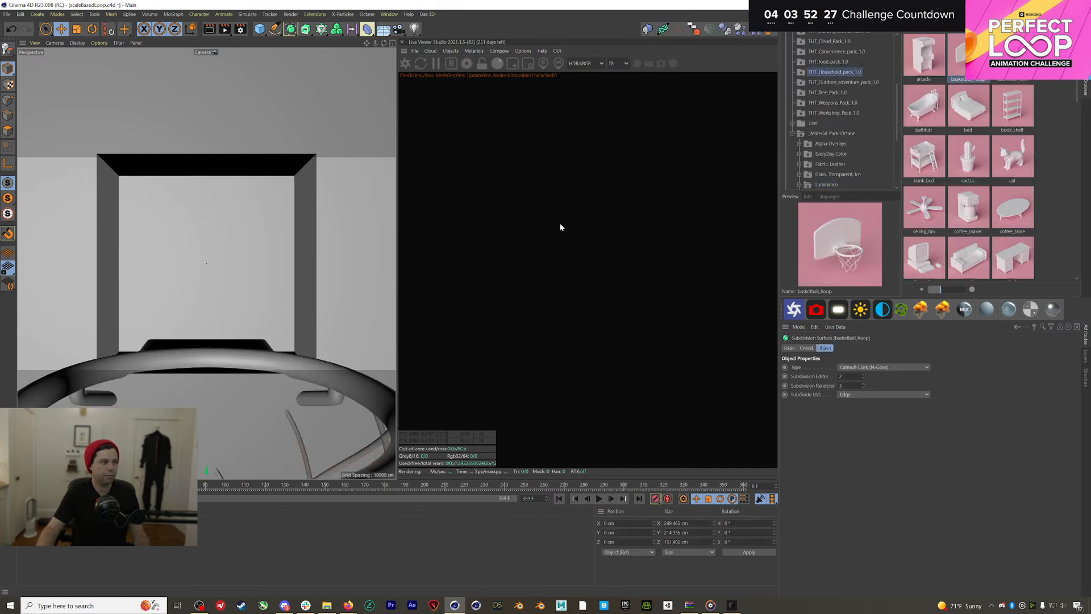
key("t")
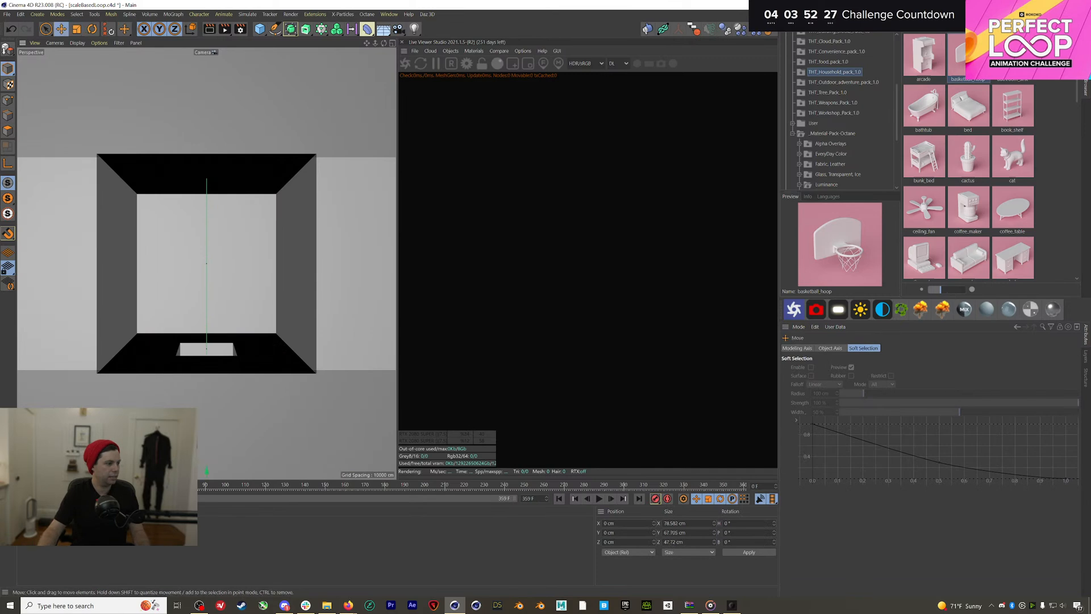
left_click_drag(317, 301, 163, 361)
Turn the hoop sideways onto the room's left wall and set a second hoop facing the opposite way
key("e")
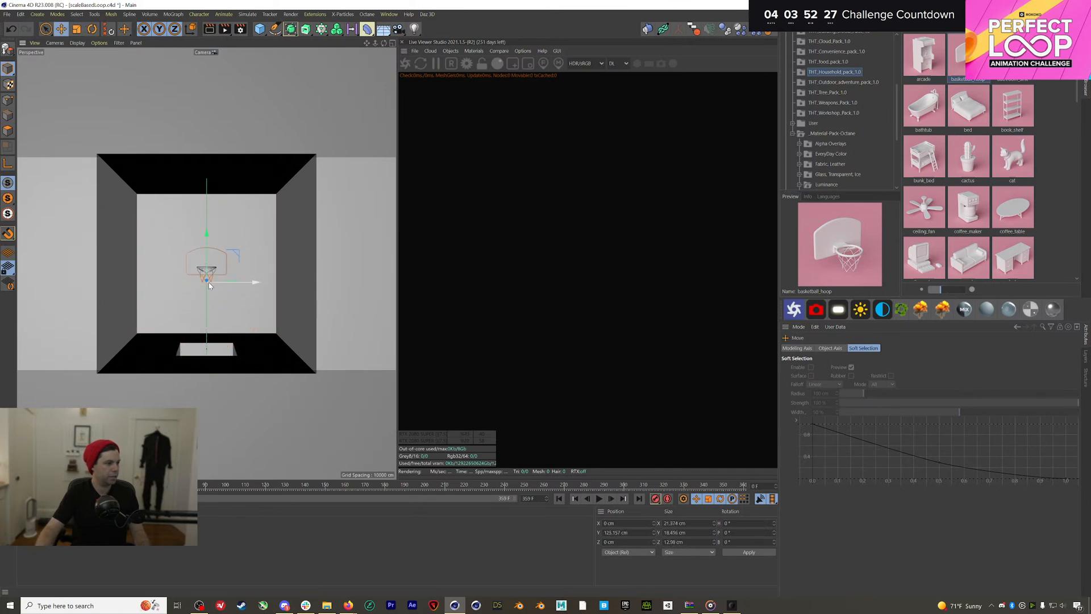
key("r")
left_click_drag(212, 284, 310, 281)
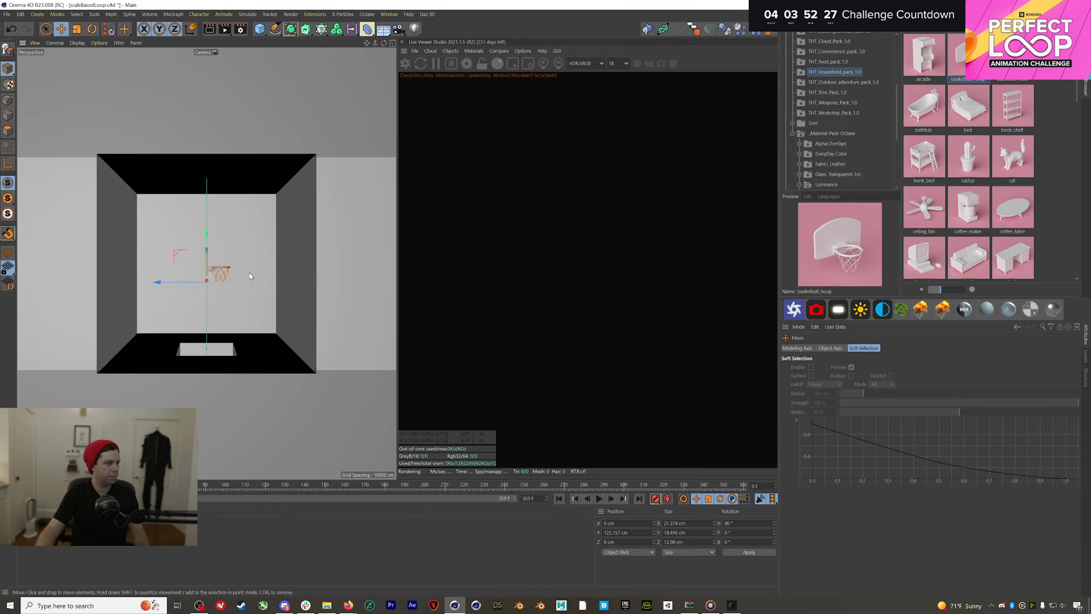
key("e")
left_click_drag(169, 285, 86, 293)
key("r")
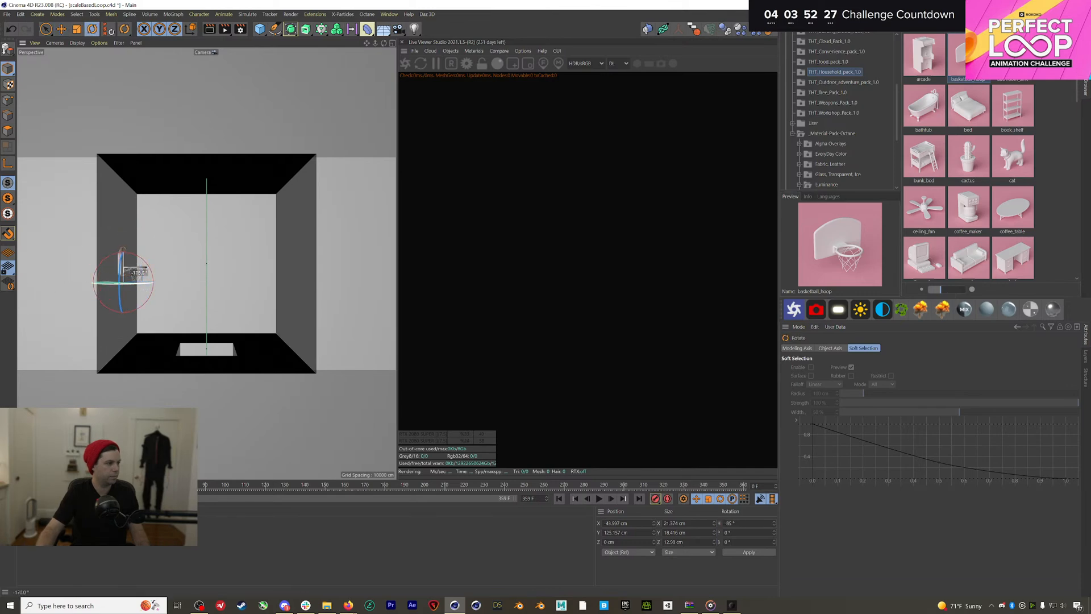
left_click_drag(140, 275, 171, 284)
key("e")
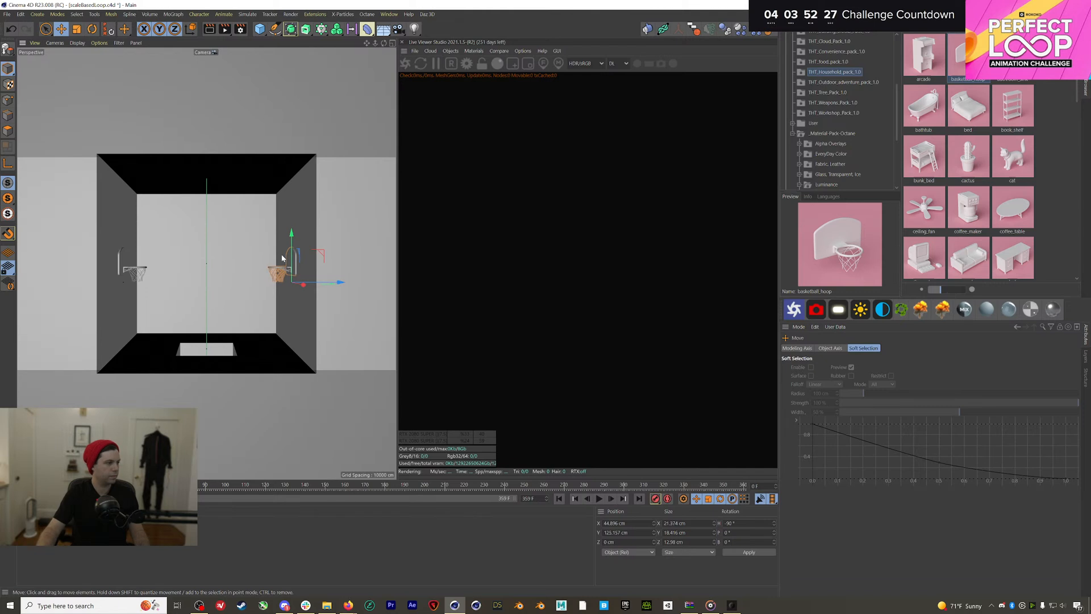
Rotate copies of both hoops onto the ceiling and floor, facing into the room and raised slightly
left_click(125, 263, "shift")
key("r")
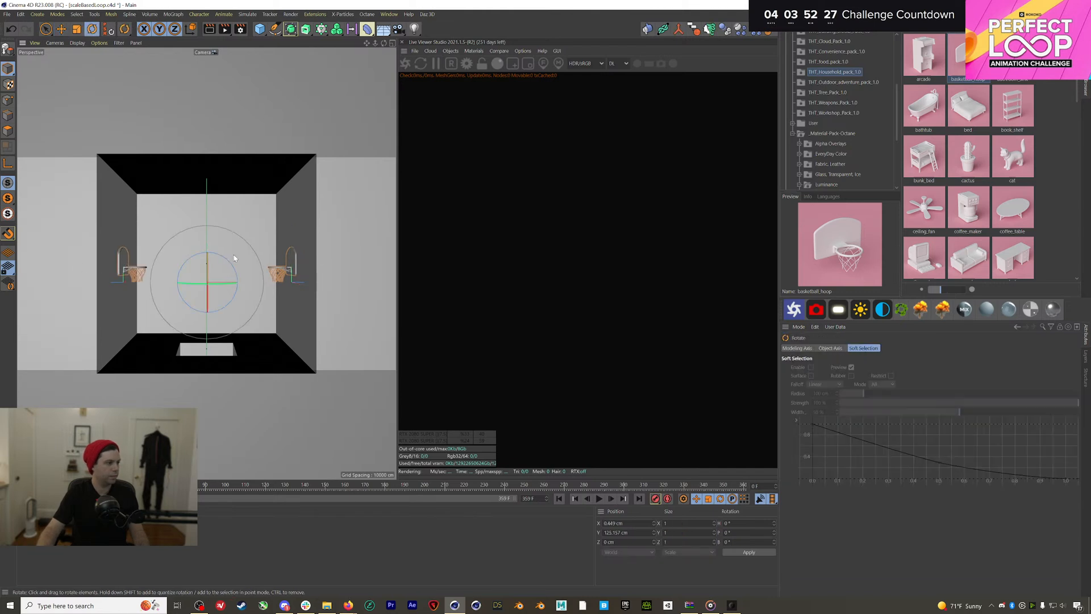
left_click_drag(237, 263, 175, 250)
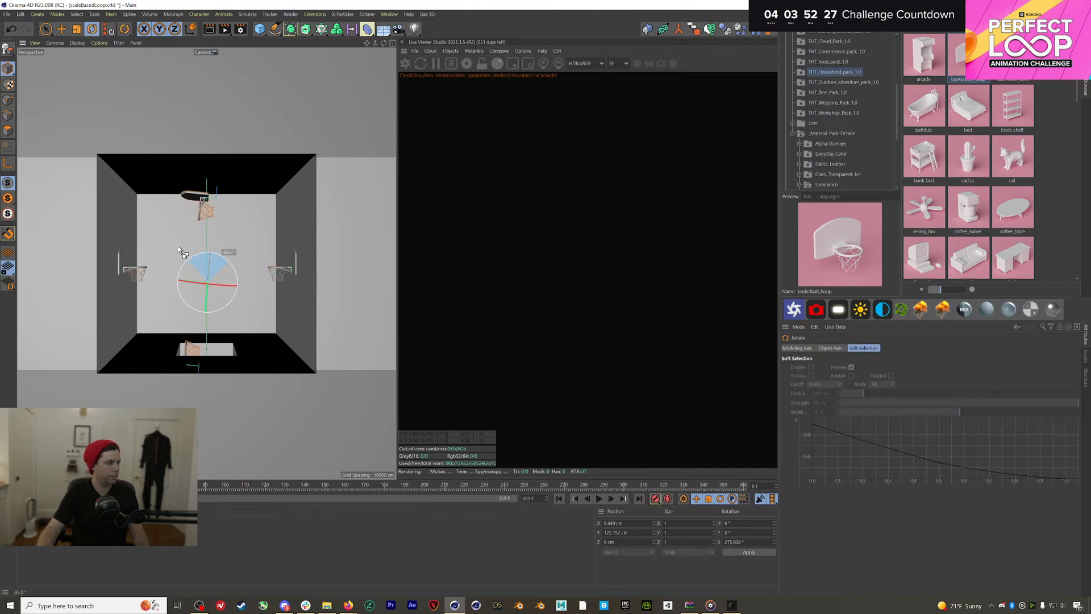
left_click_drag(218, 285, 316, 279)
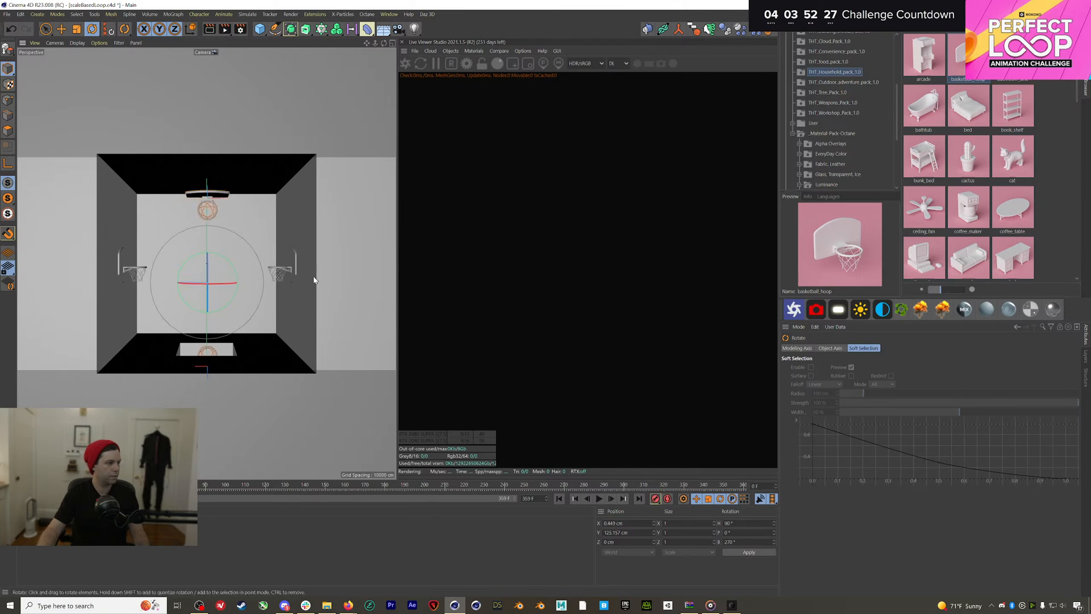
key("e")
left_click_drag(208, 250, 210, 226)
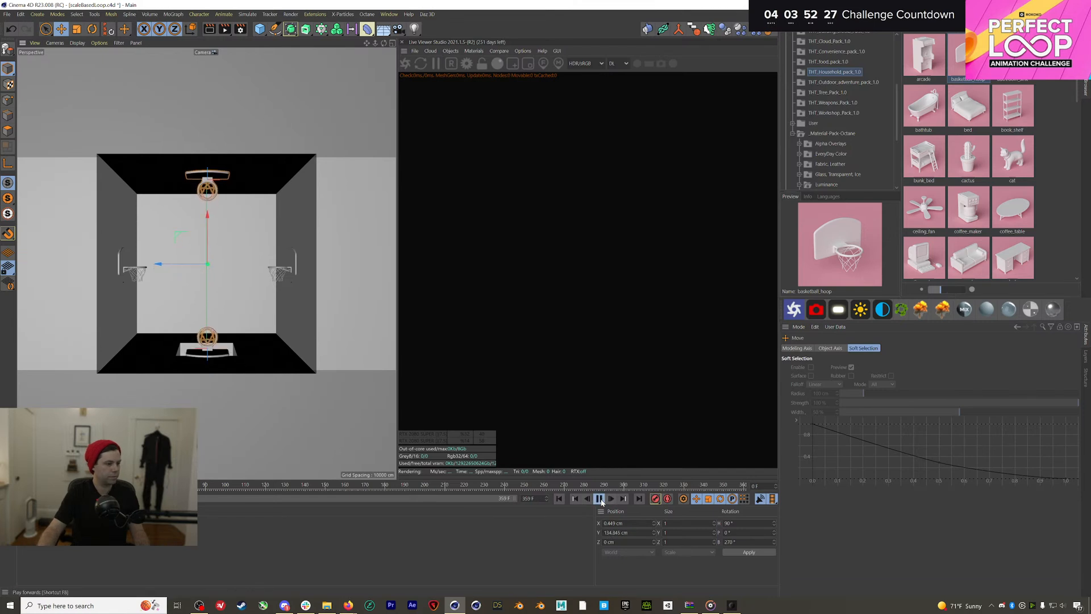
Stop playback and move the four hoops into the editable Scene group
left_click(559, 498)
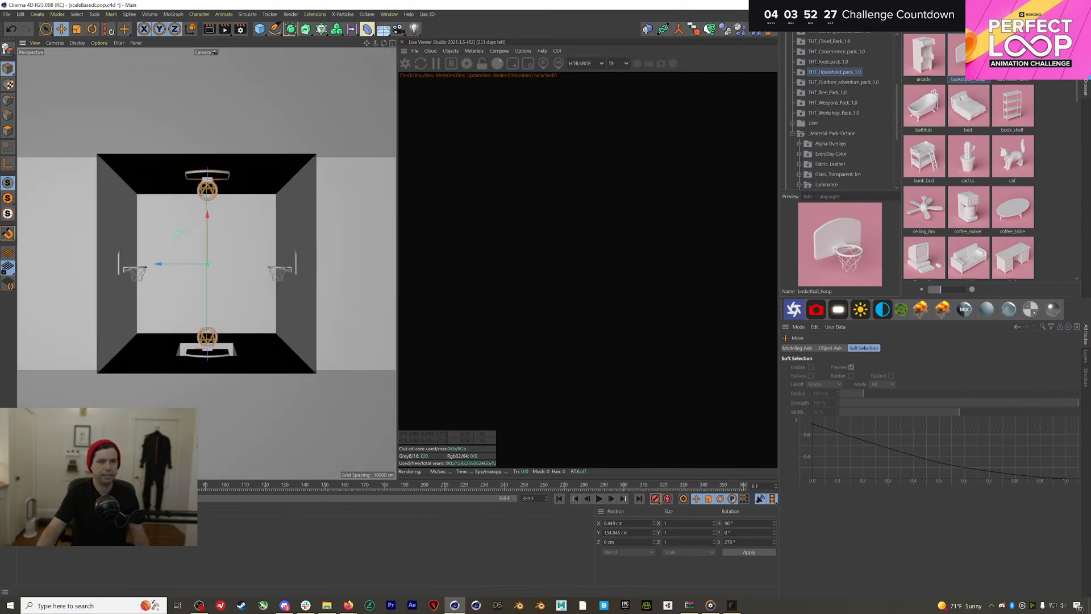
left_click(1085, 23)
left_click(815, 38)
left_click(812, 62, "shift")
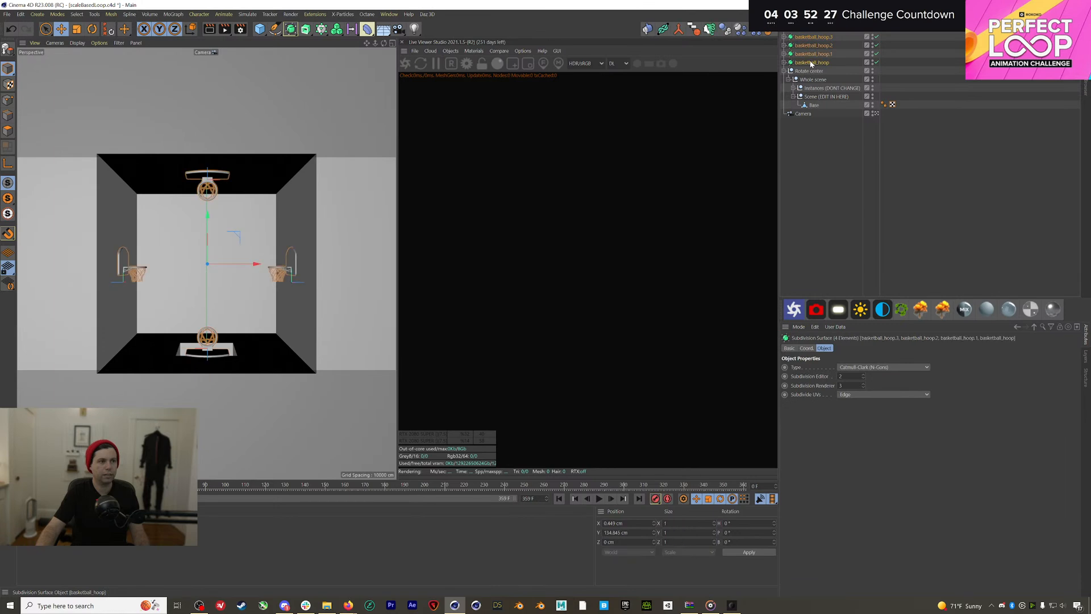
left_click_drag(813, 63, 822, 98)
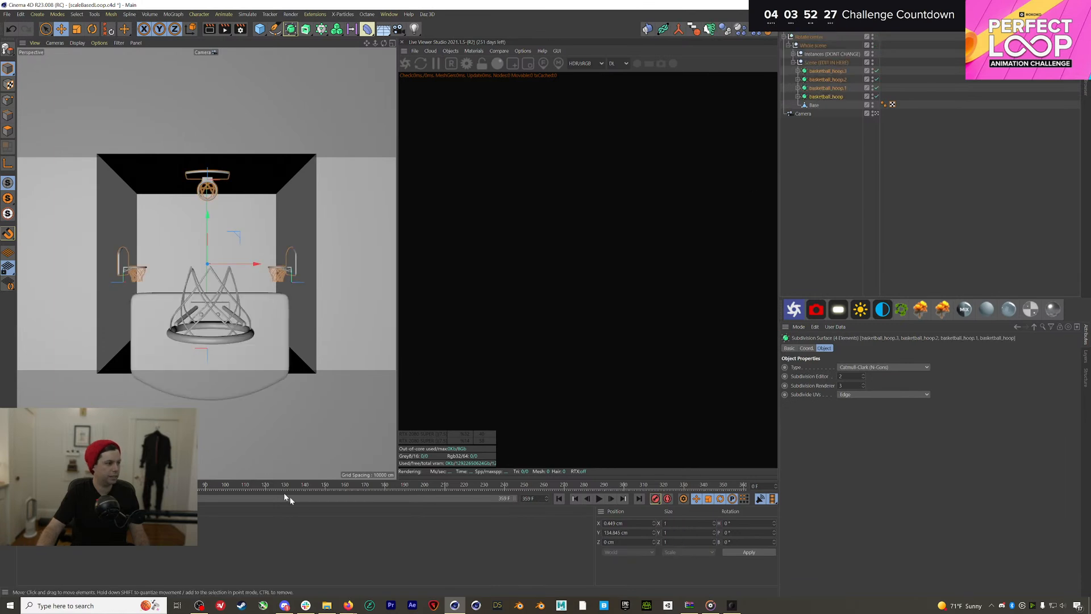
Reposition the floor hoop lower, deeper and slightly raised, checking it around frame 158
left_click_drag(259, 487, 196, 484)
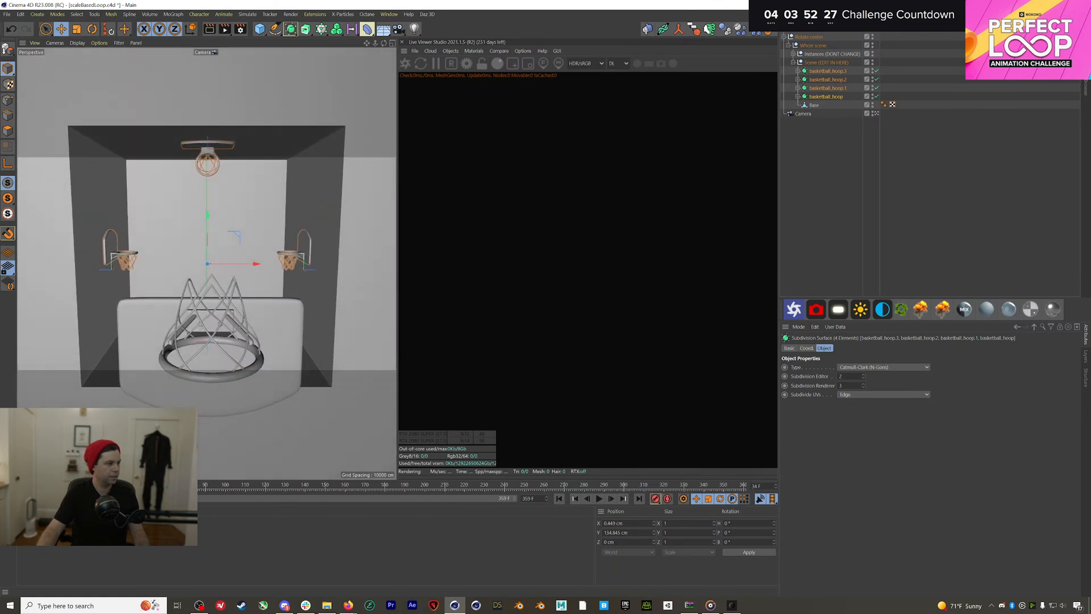
left_click(254, 323)
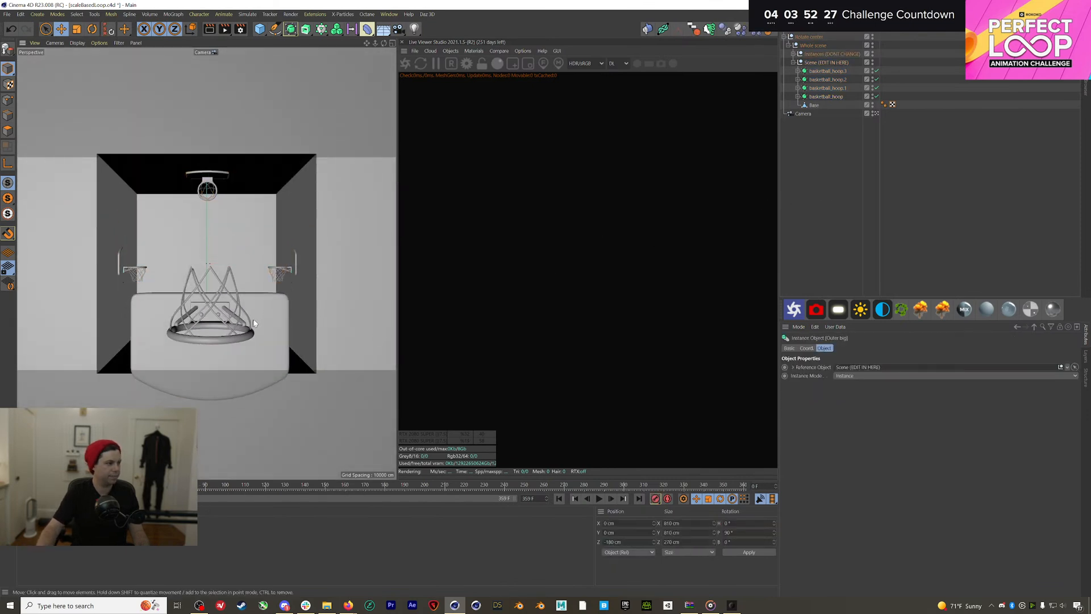
left_click(208, 187)
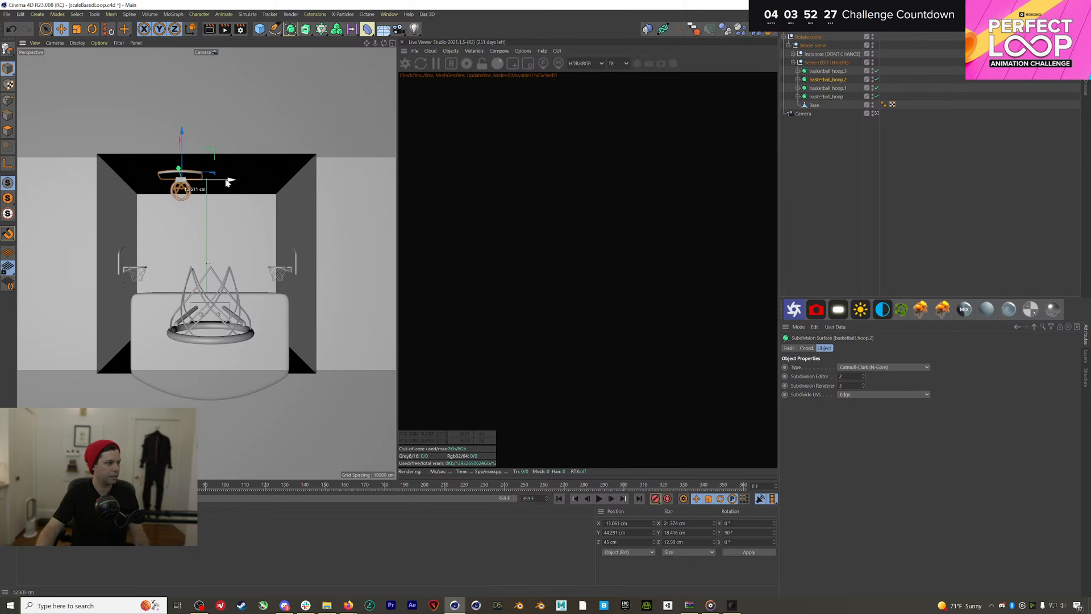
left_click(827, 88)
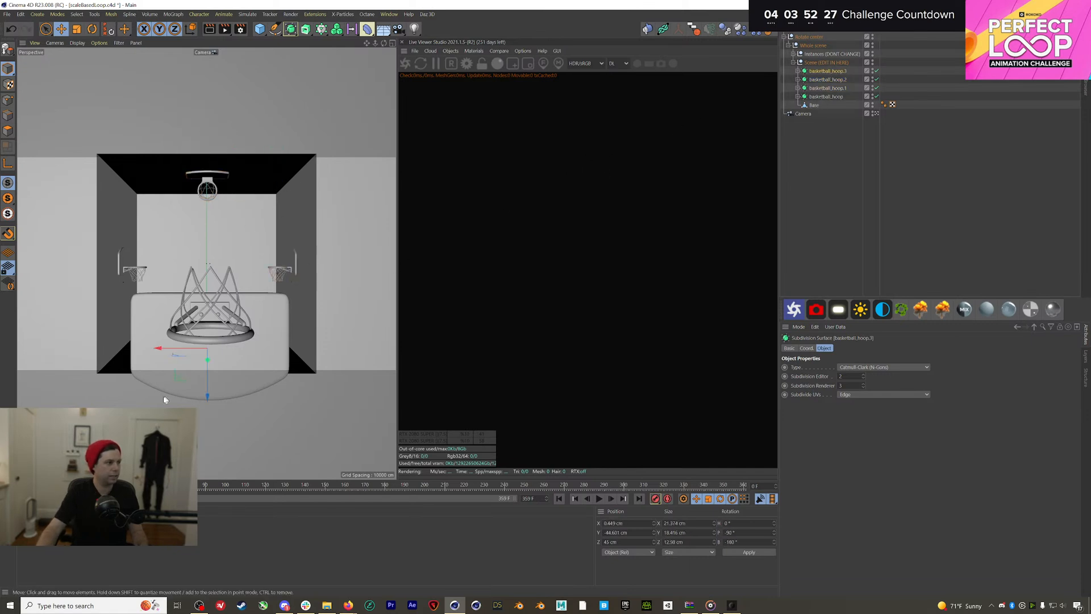
left_click_drag(167, 345, 205, 242)
key("r")
key("e")
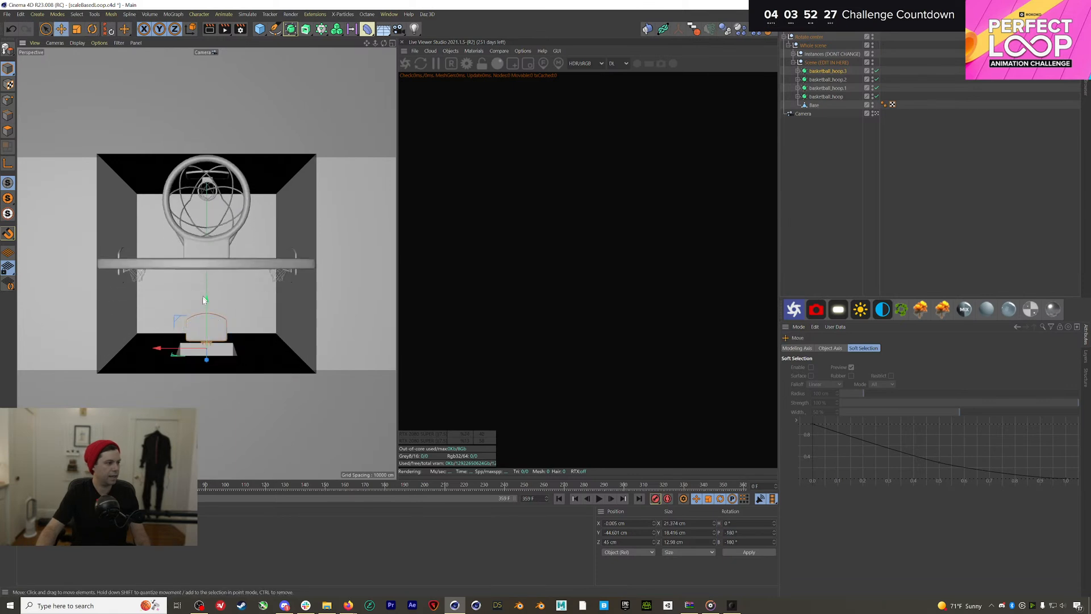
left_click_drag(205, 303, 206, 339)
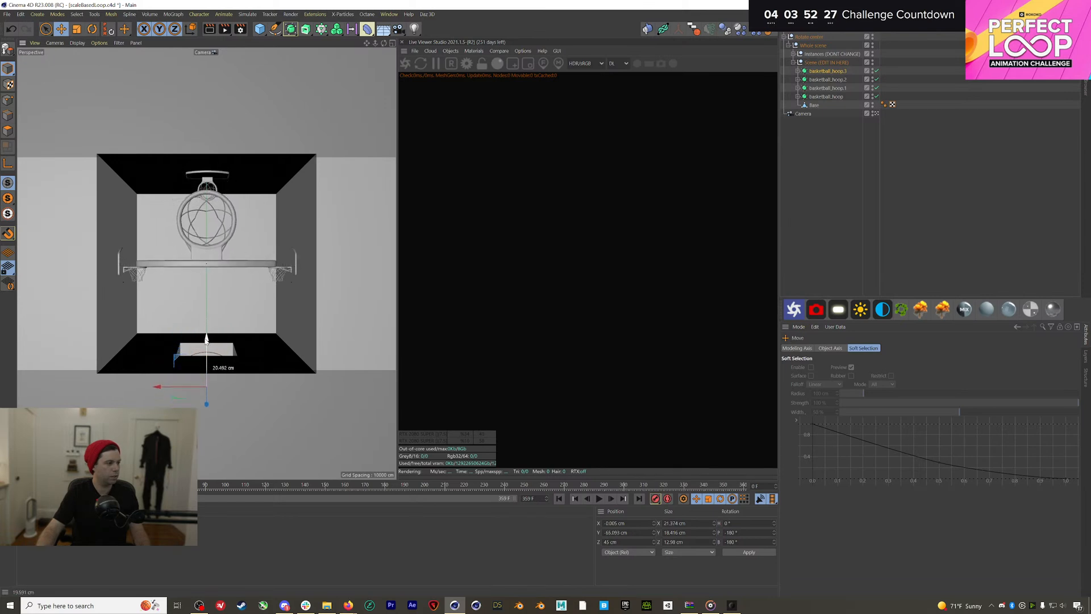
left_click_drag(26, 486, 341, 485)
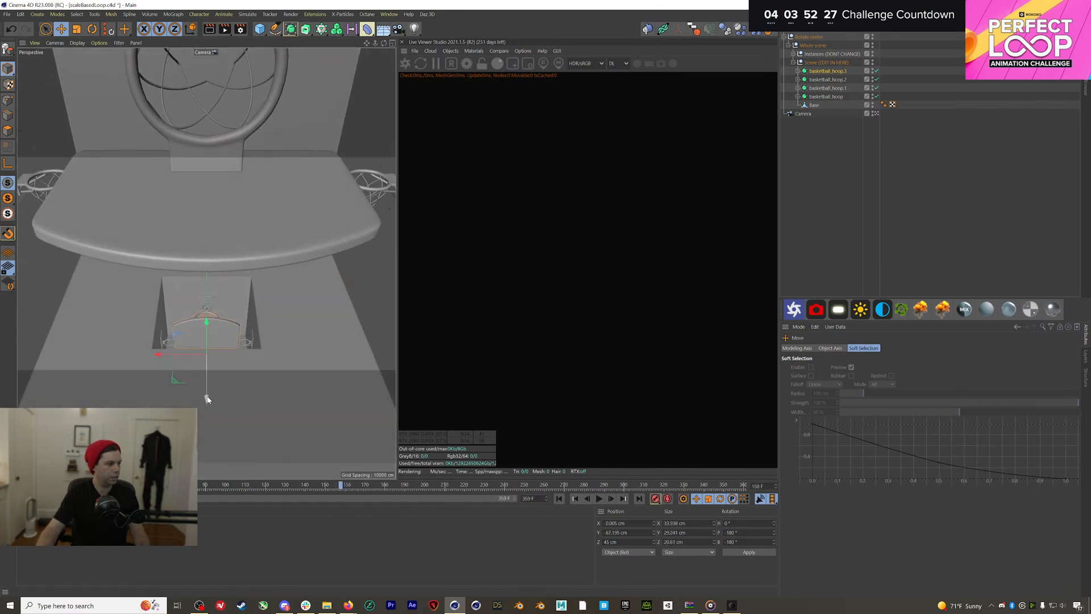
left_click_drag(206, 398, 205, 437)
mouse_move(206, 370)
left_mouse_down()
mouse_move(211, 341)
mouse_move(212, 386)
mouse_move(216, 357)
left_mouse_up()
Play the animation to check the hoops, rewind, and delete all four basketball hoops
left_click_drag(215, 487, 636, 482)
key("F8")
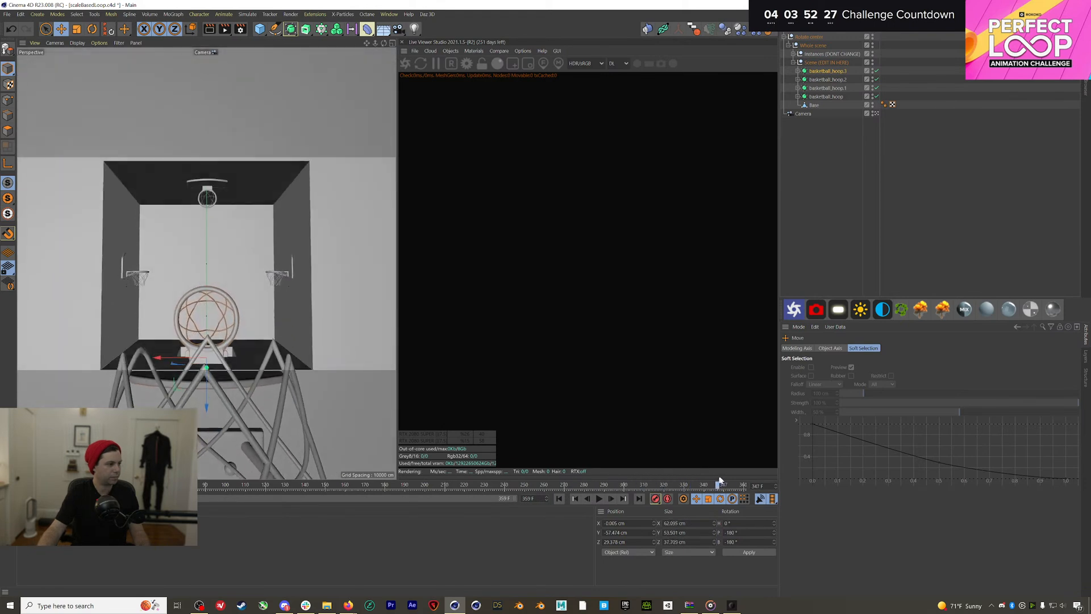
key("shift+f")
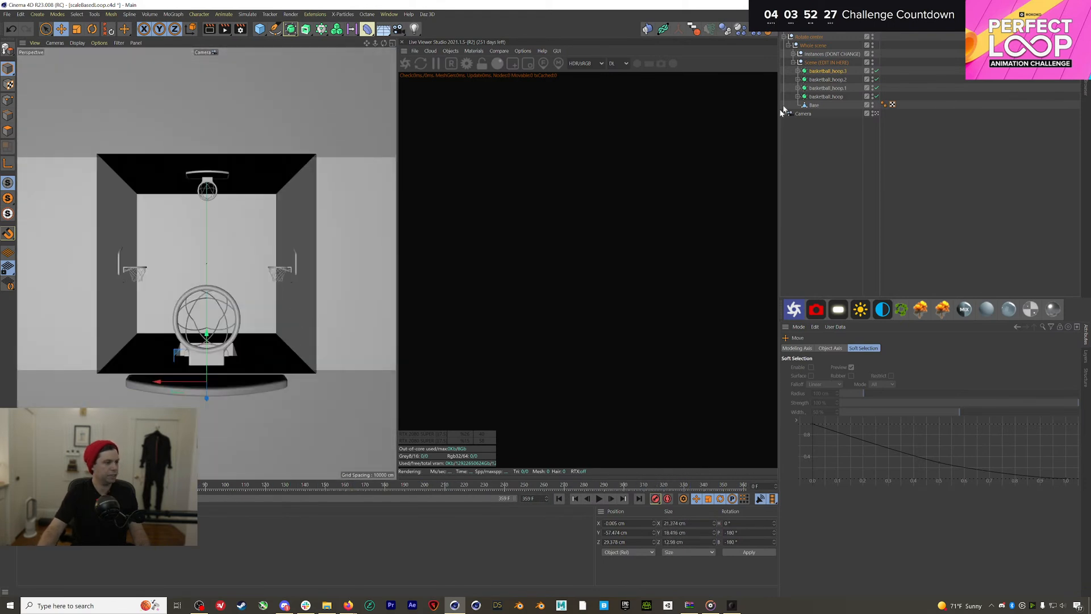
left_click(835, 96, "shift")
key("Delete")
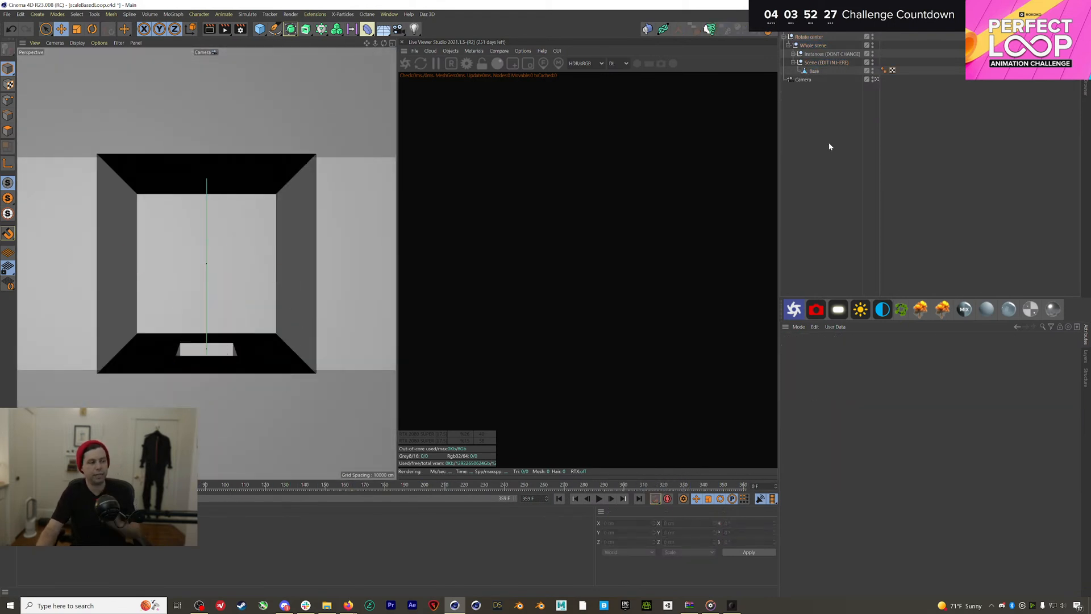
left_click(600, 497)
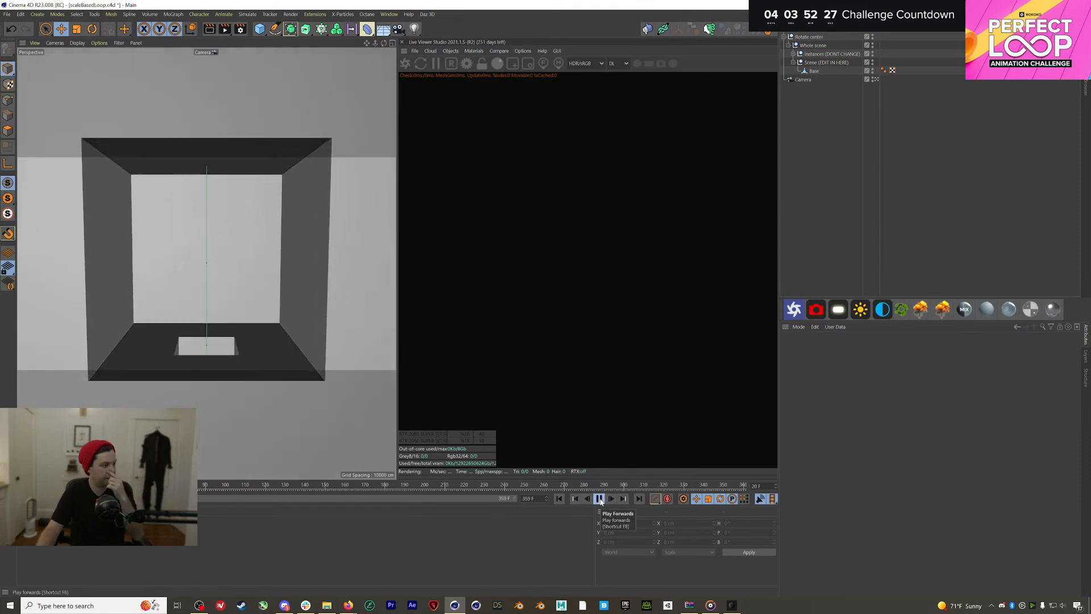
left_click(559, 498)
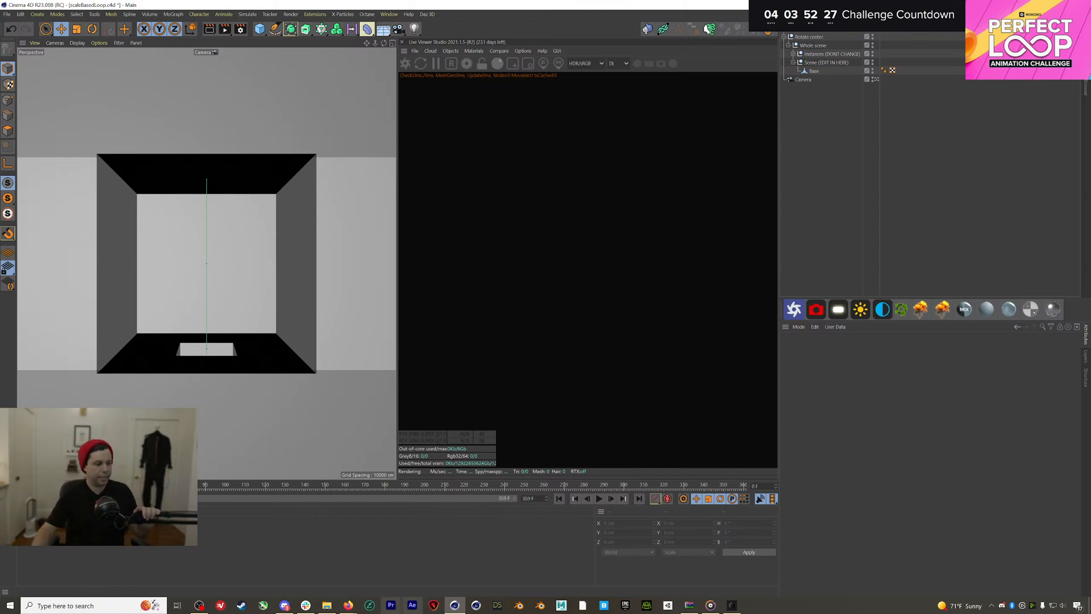
Preview take-17 and take-15, then load take-13 and scrub through its motion
left_click(732, 605)
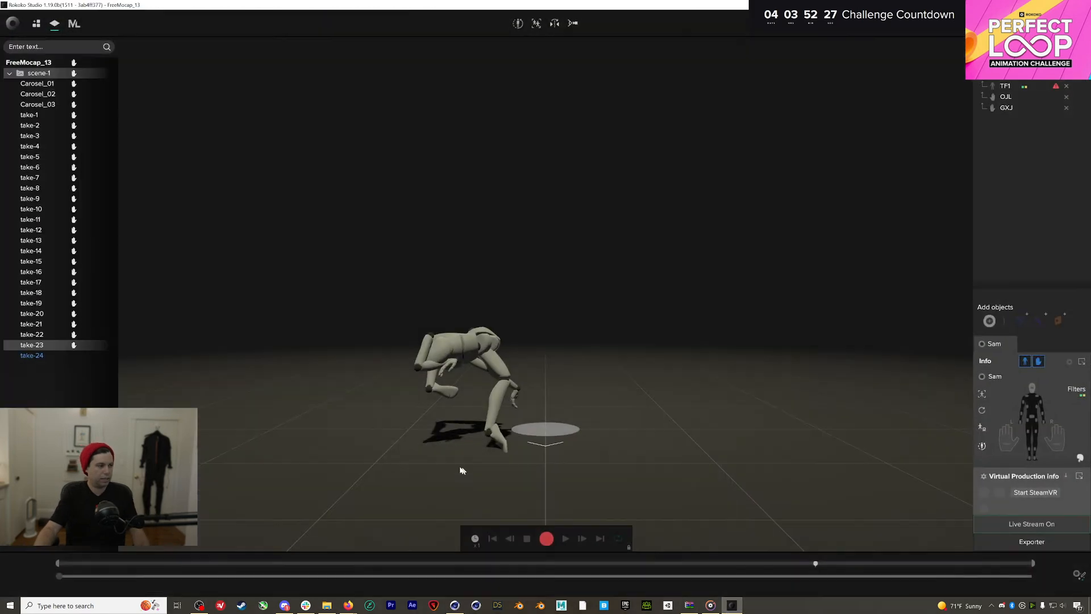
double_click(57, 286)
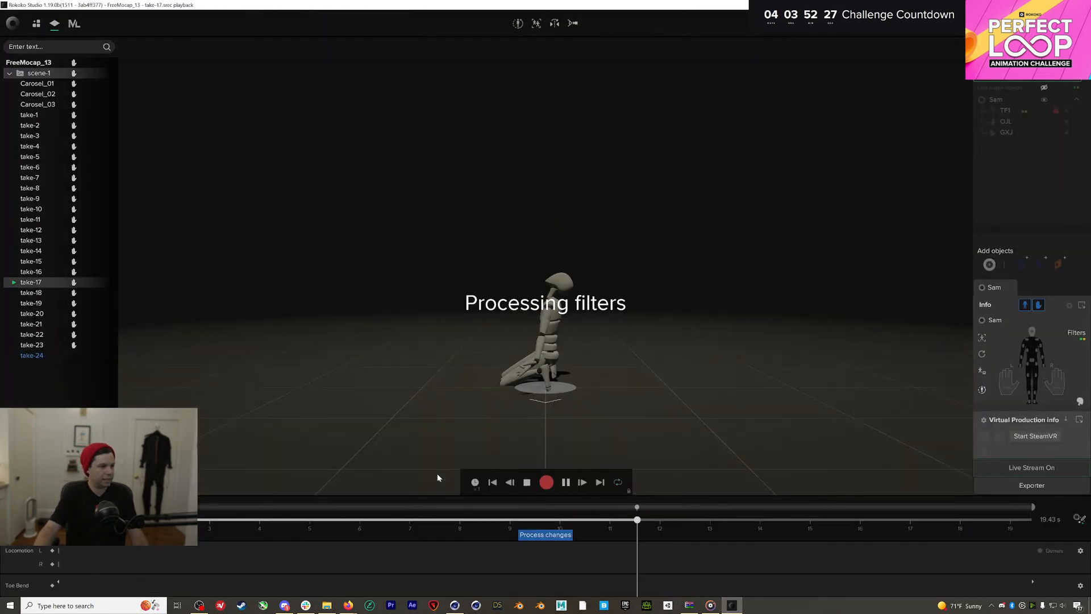
double_click(54, 261)
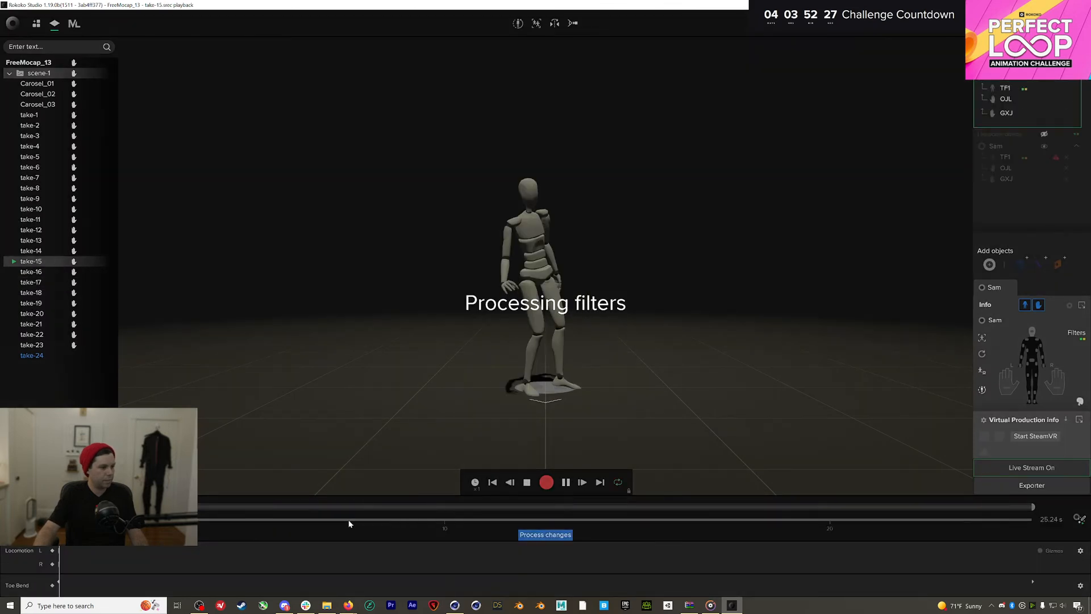
left_click(48, 241)
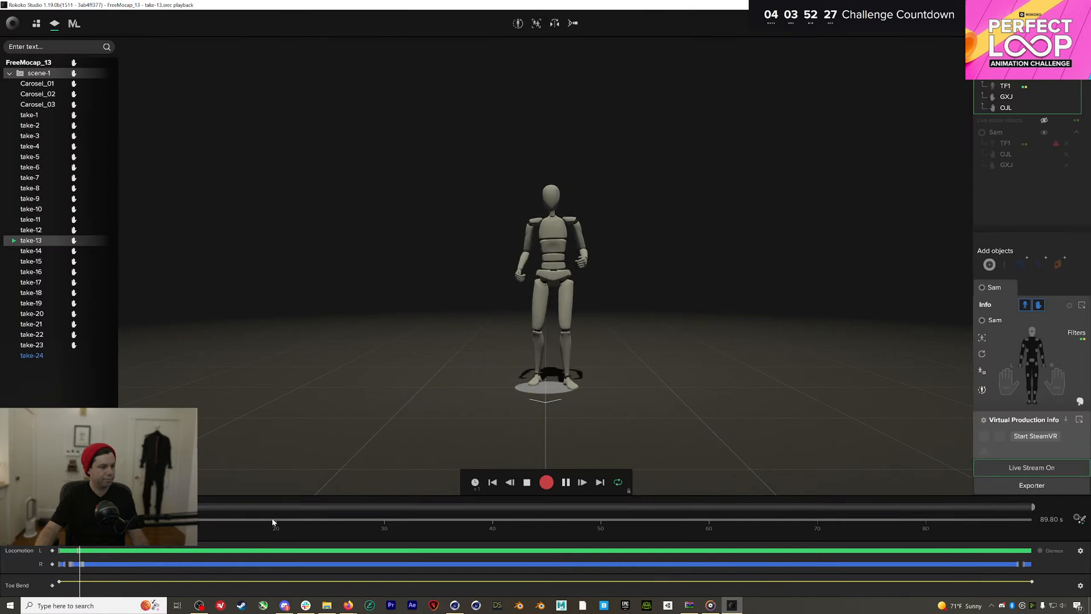
left_click_drag(271, 521, 249, 506)
Turn on the Foot IK and Drift Fix filters for the TF1 actor
left_click(1079, 517)
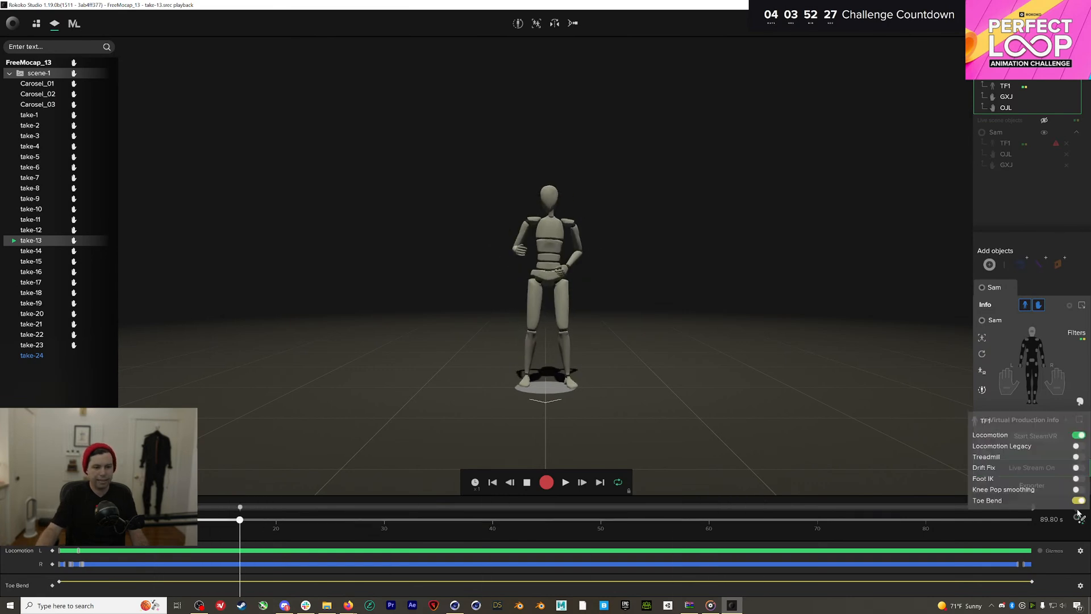
left_click(1077, 478)
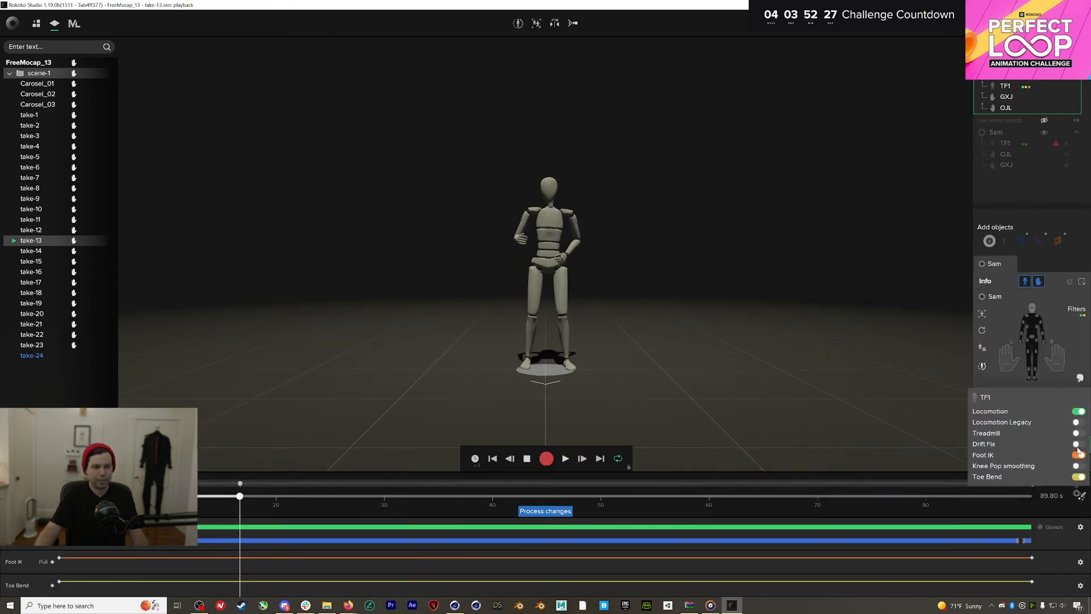
left_click(1077, 445)
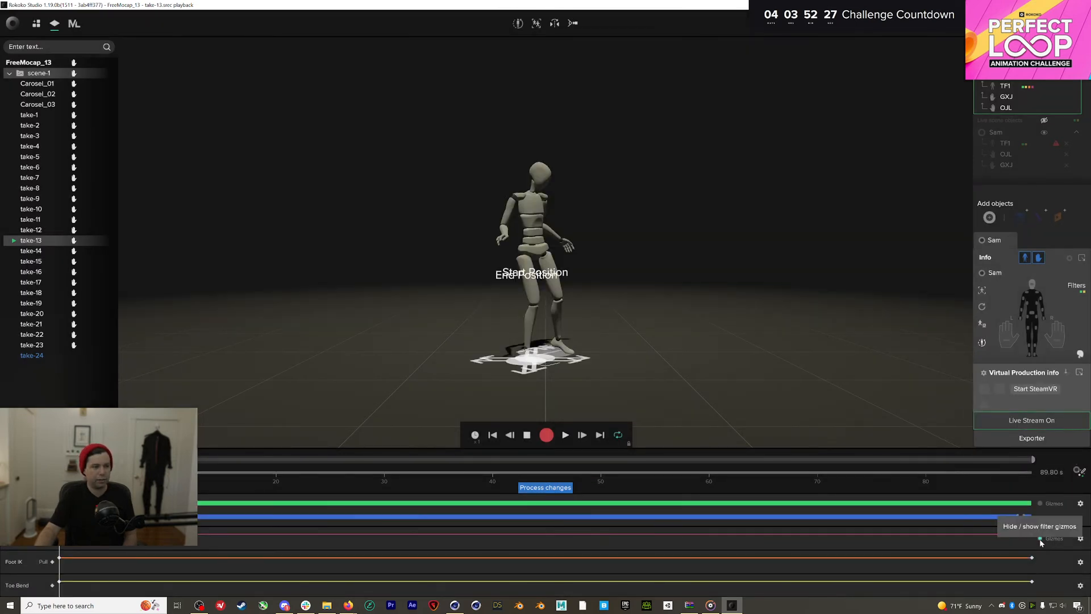
left_click_drag(481, 363, 522, 370)
key("ctrl+z")
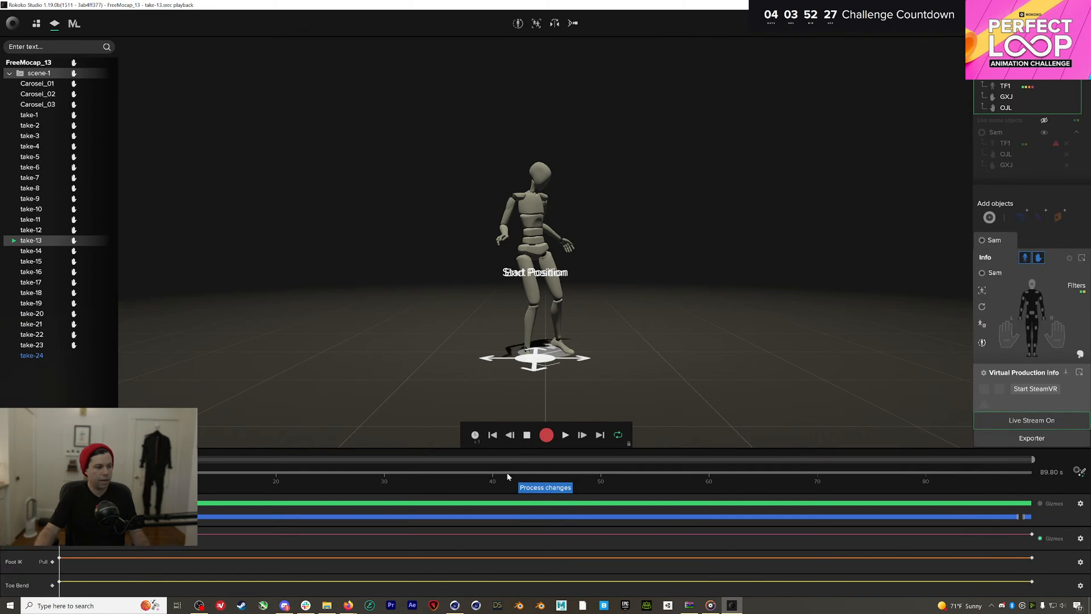
Process the filter changes and scrub through the filtered take-13 from about 32 seconds
left_click_drag(509, 472, 394, 473)
left_click(544, 488)
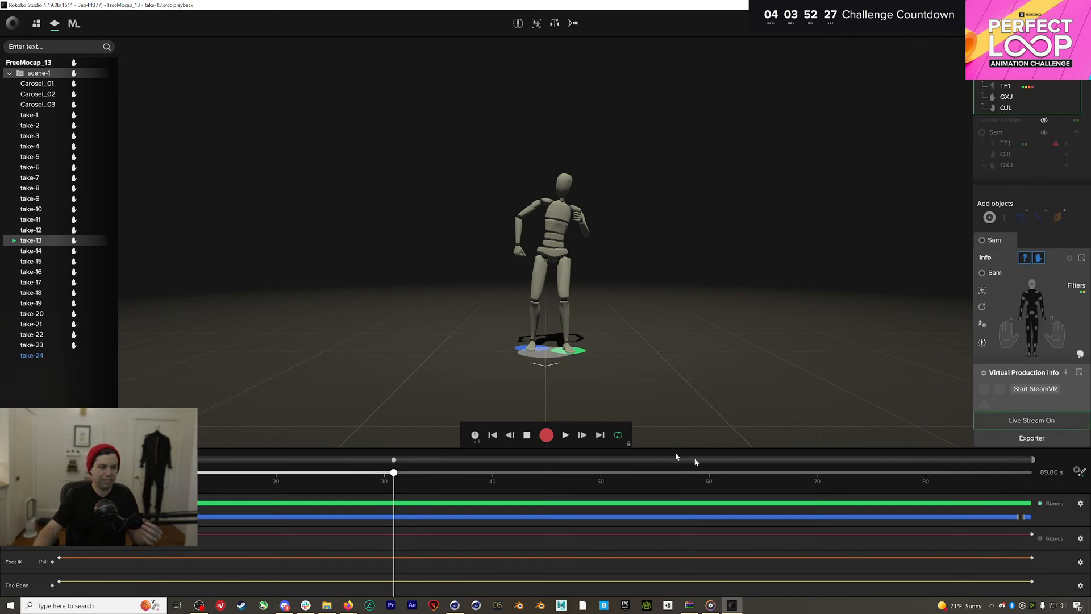
left_click(413, 473)
left_click_drag(400, 474, 187, 481)
Rename take-13 to 'SillyDance_LongTake' and bring up its Export options
right_click(75, 242)
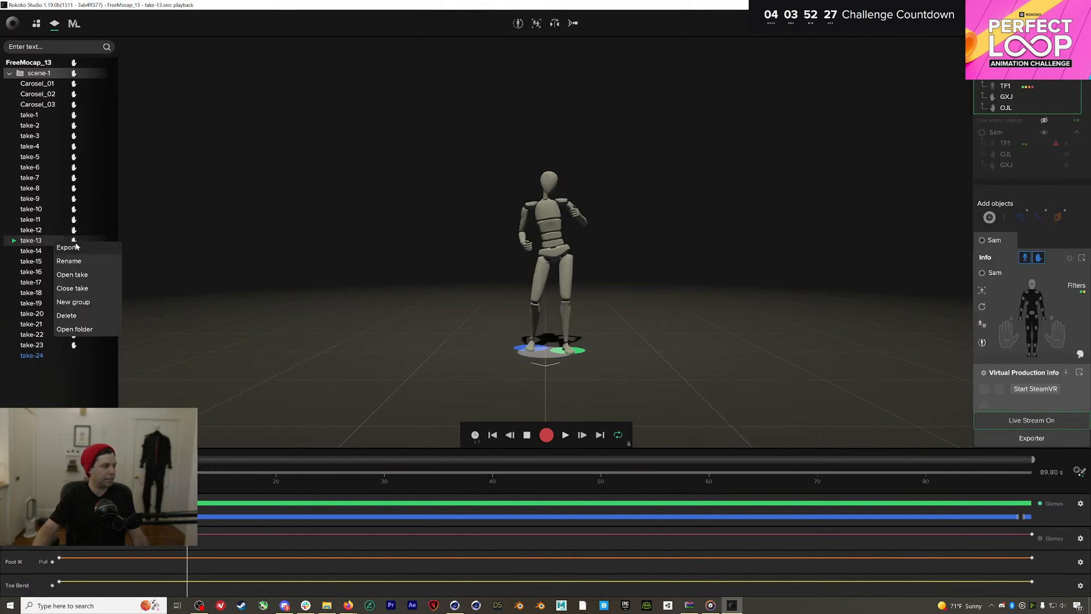
left_click(31, 241)
right_click(72, 241)
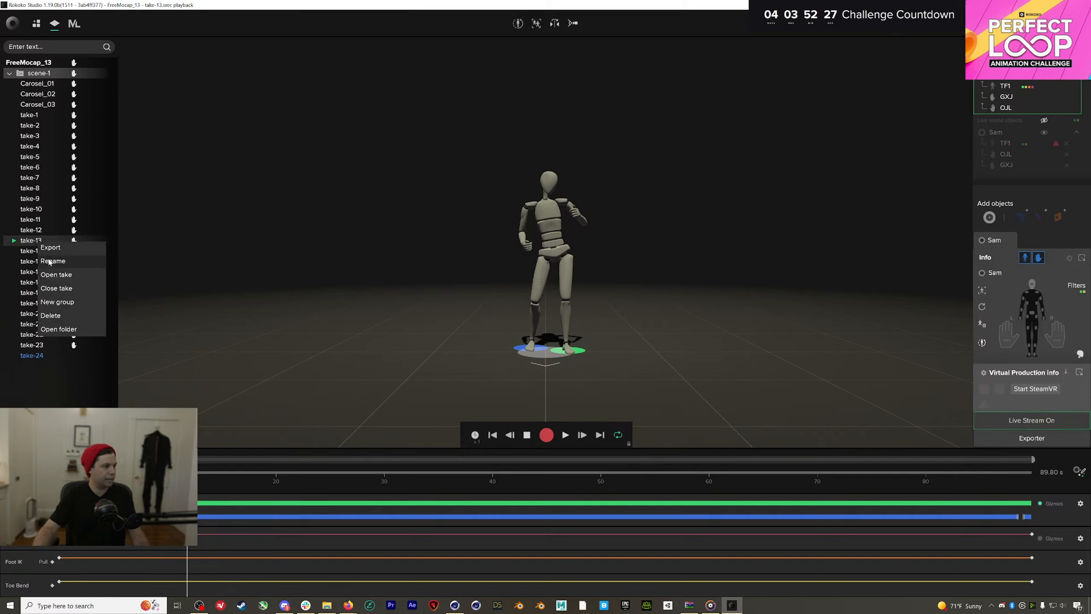
left_click(73, 262)
key("BackSpace")
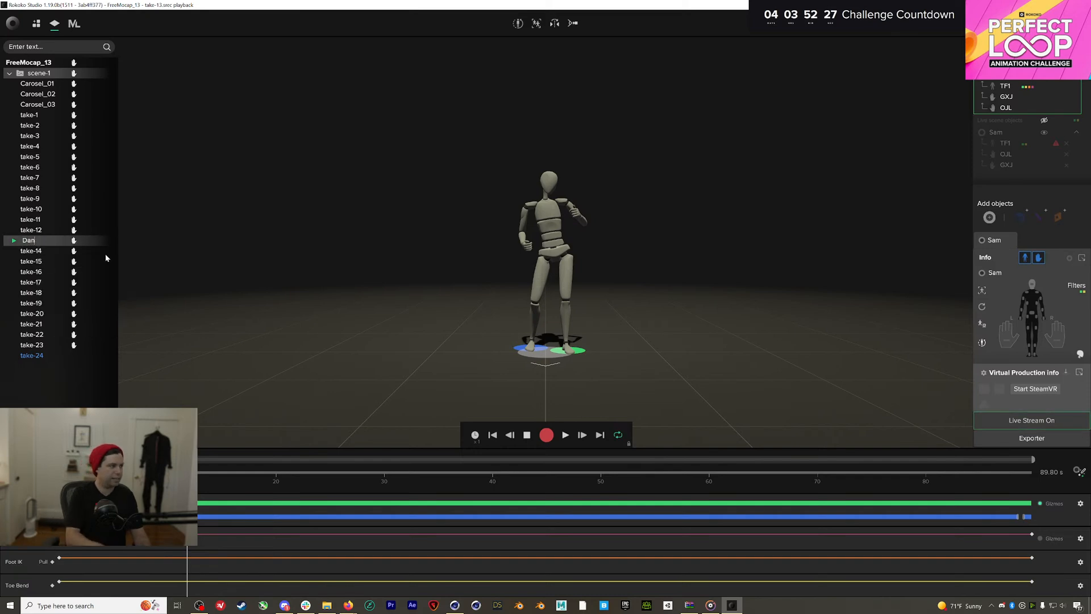
type("SillyDanc")
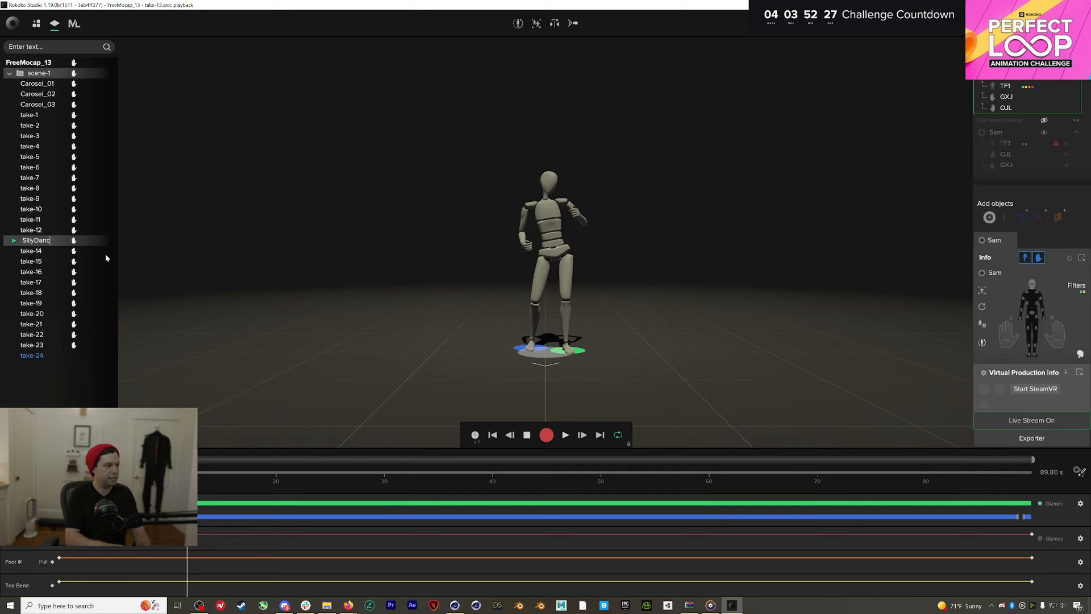
type("e_LongTake")
key("Return")
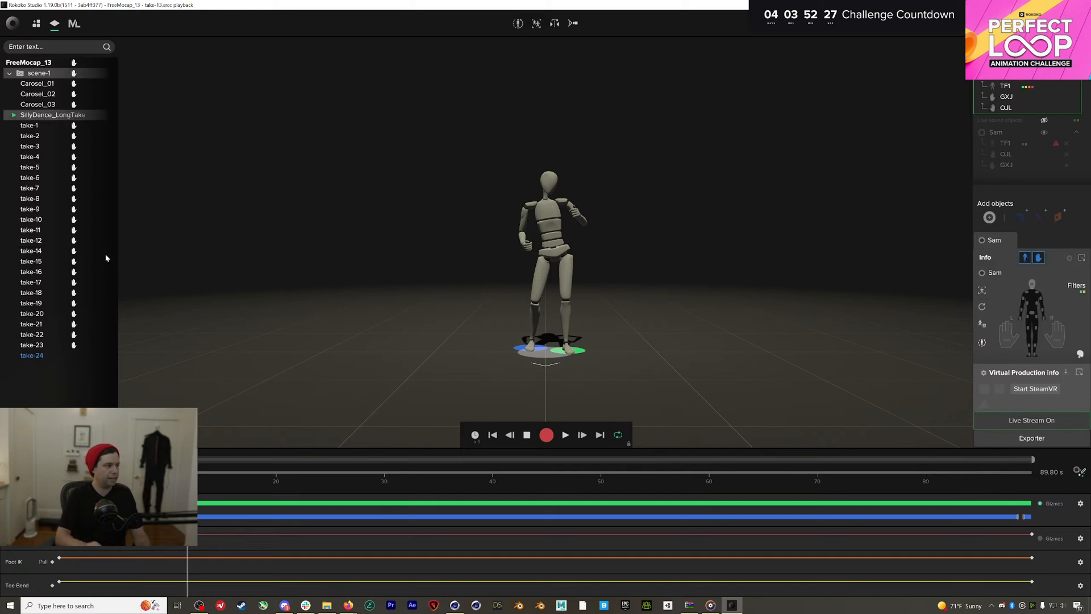
right_click(101, 115)
left_click(85, 126)
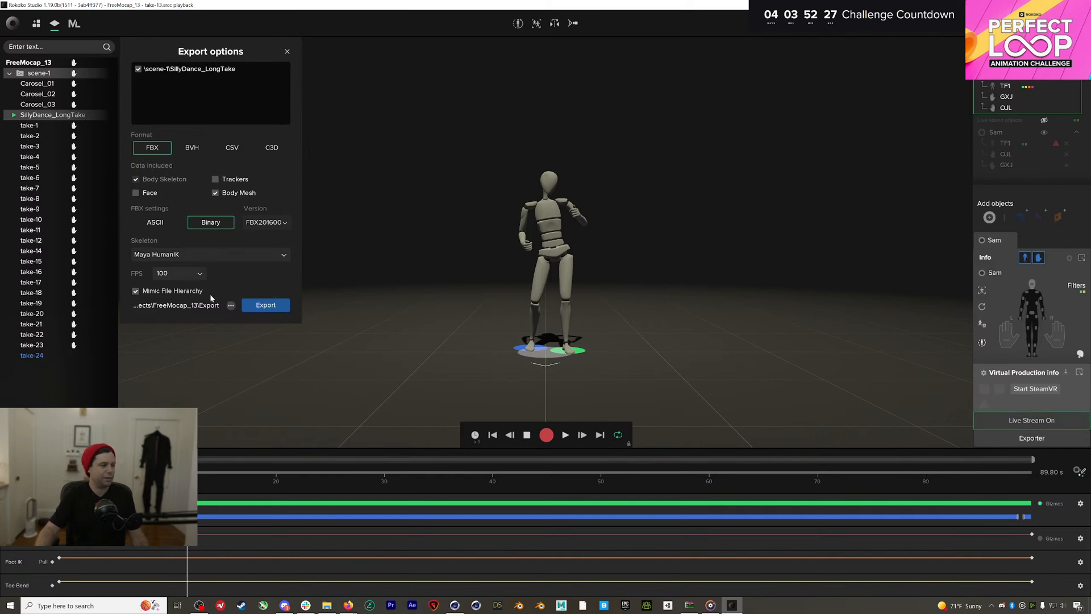
Export SillyDance_LongTake as binary FBX with Maya HumanIK skeleton at 100 fps
left_click(265, 306)
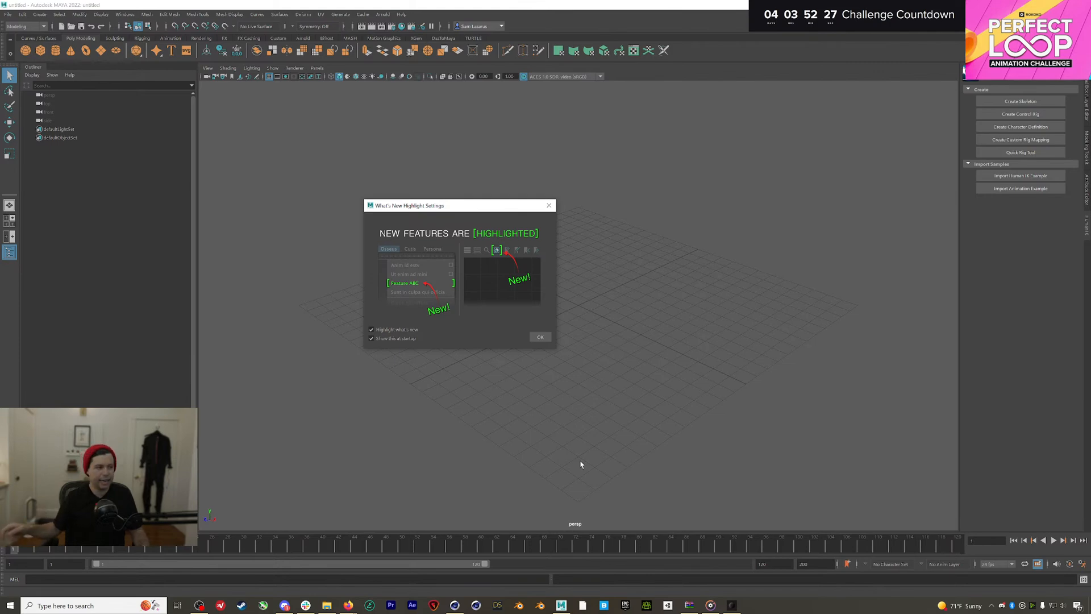
Dismiss Maya's What's New notice and scrub the timeline between frames 31 and 52
left_click(540, 337)
left_click_drag(505, 540, 417, 540)
left_click_drag(499, 563, 528, 574)
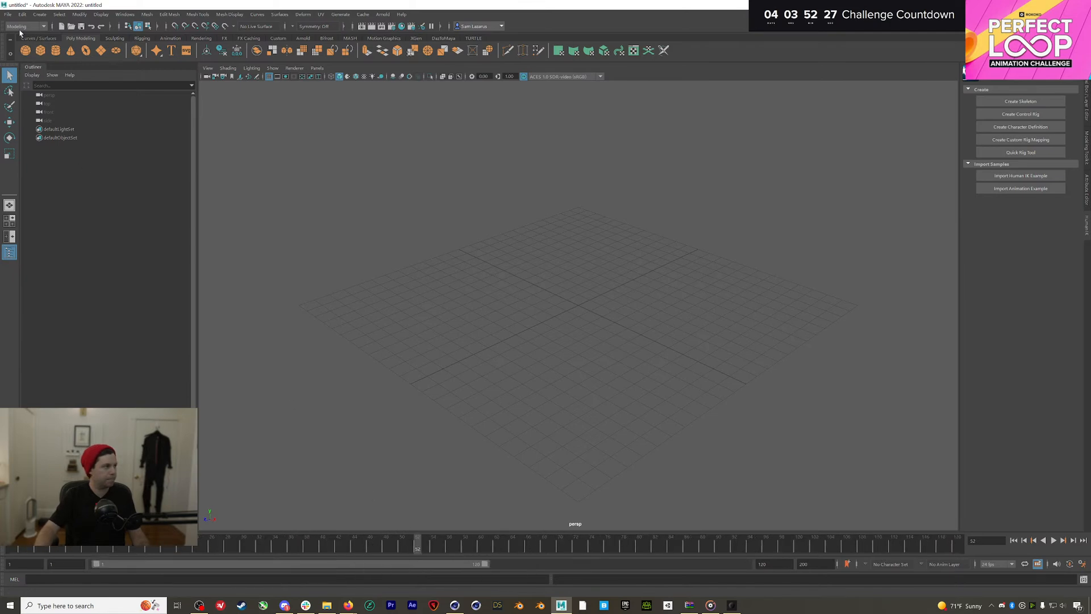
Open c19_PikachuOnsie_Rigged.mb from 04_Models > ithappy_LowPoly_Char3_08 Onsies
left_click(8, 15)
mouse_move(44, 289)
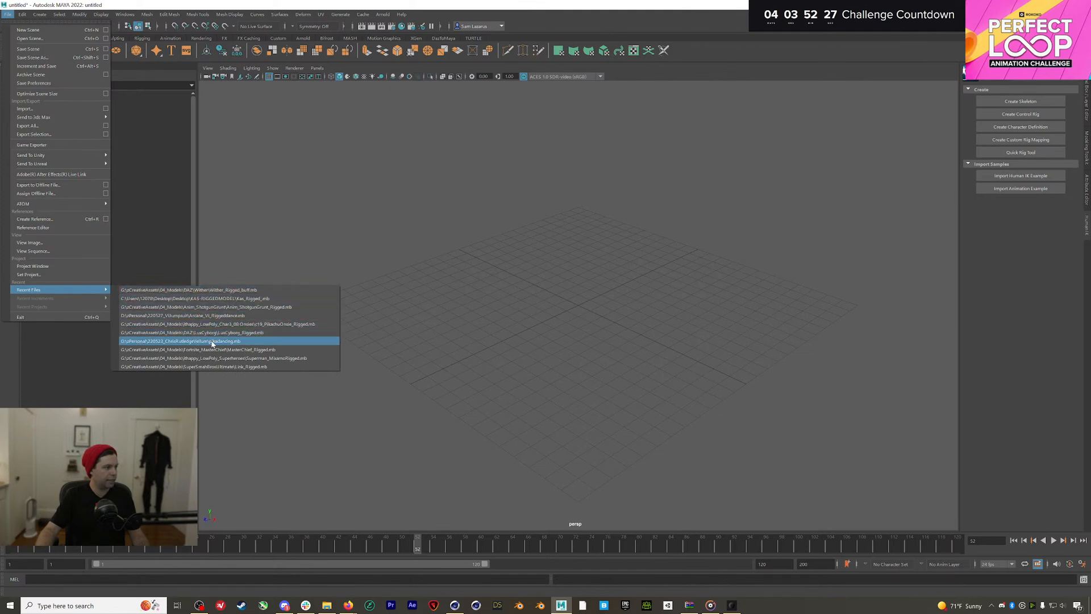
left_click(31, 38)
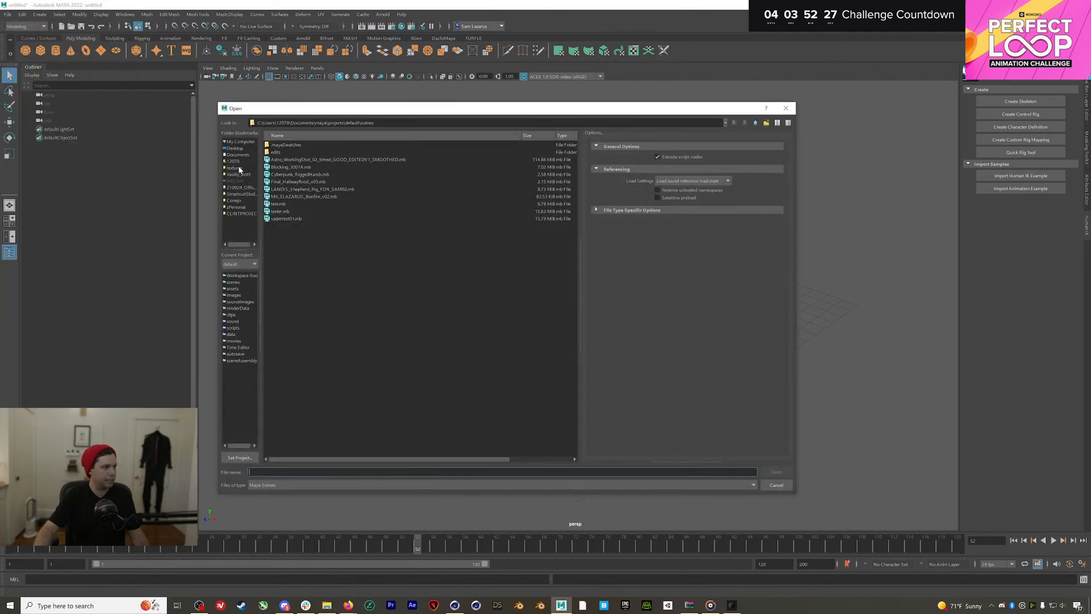
left_click(238, 168)
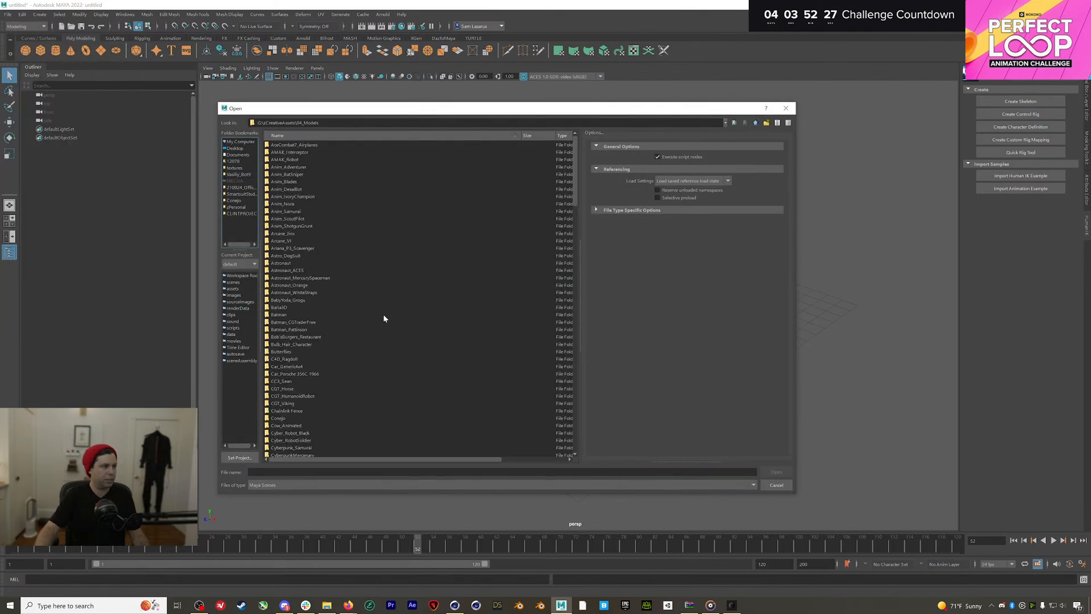
scroll(383, 317, "down", 14)
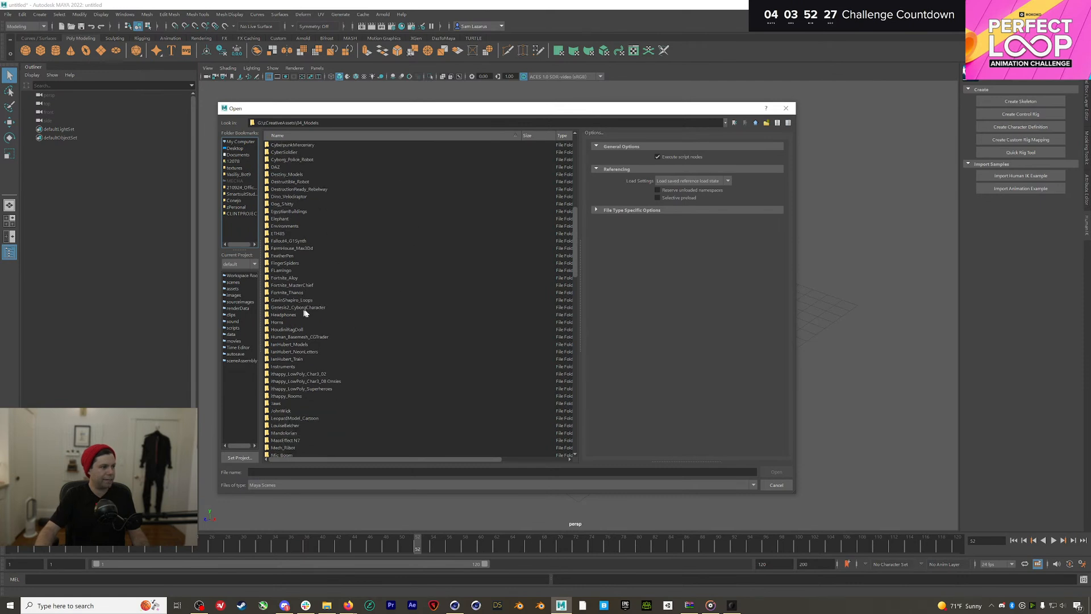
scroll(319, 386, "down", 1)
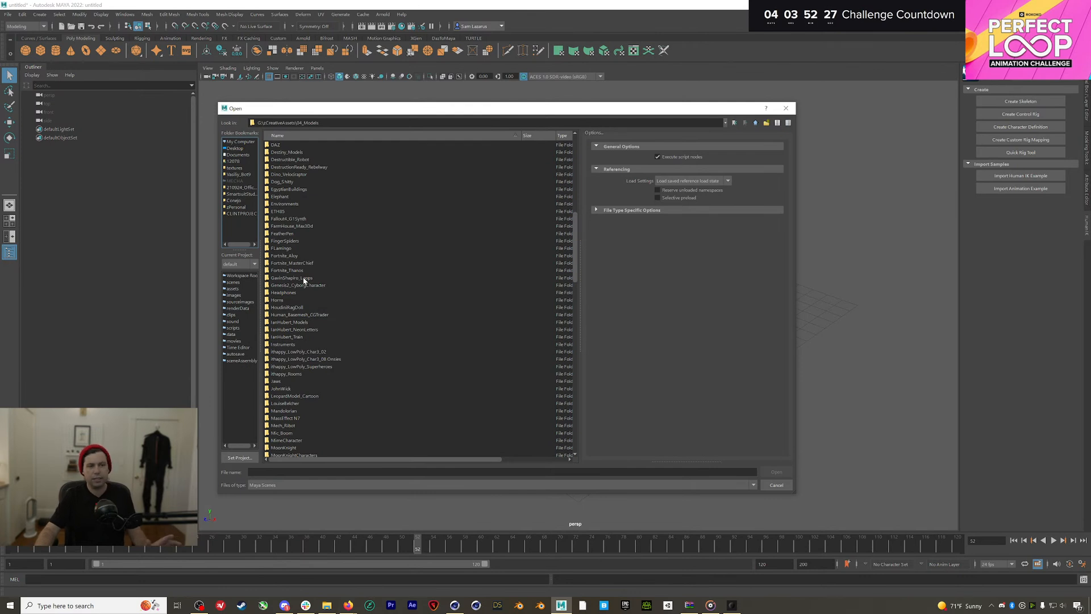
scroll(303, 278, "down", 1)
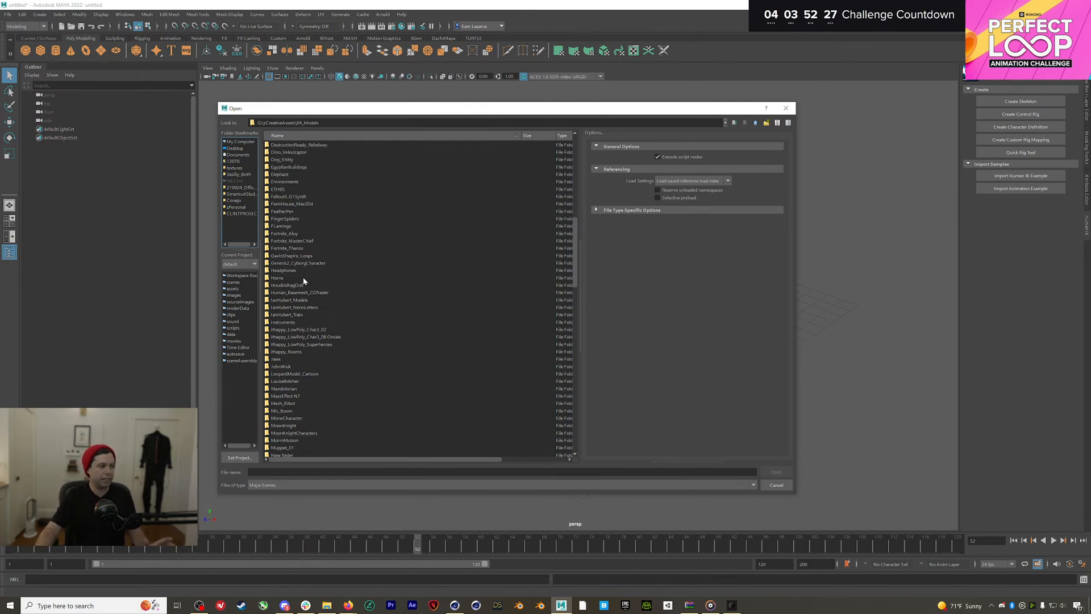
double_click(315, 337)
double_click(301, 160)
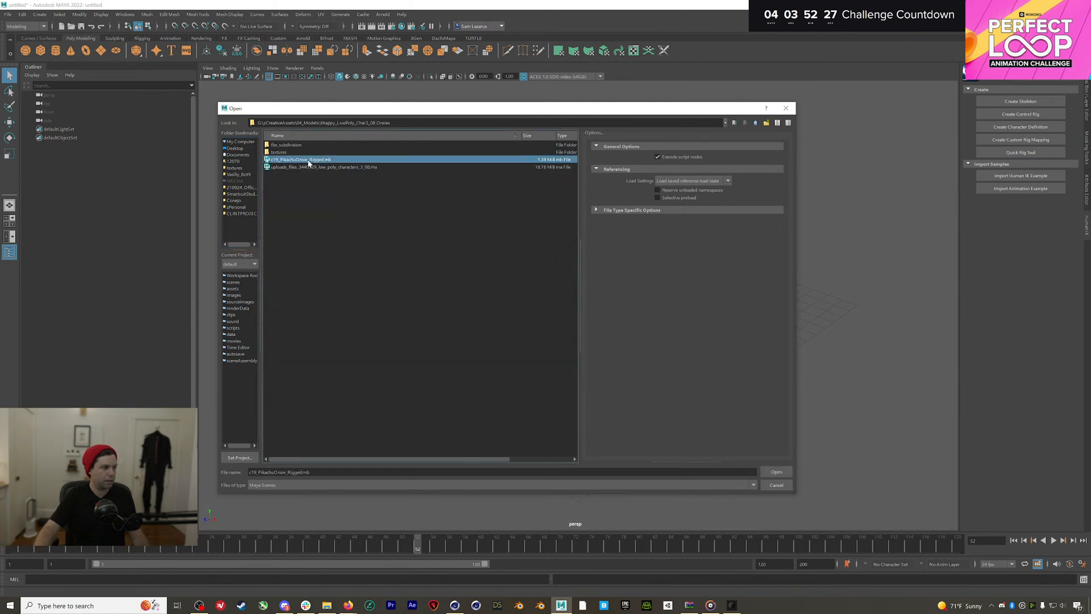
left_click(520, 306)
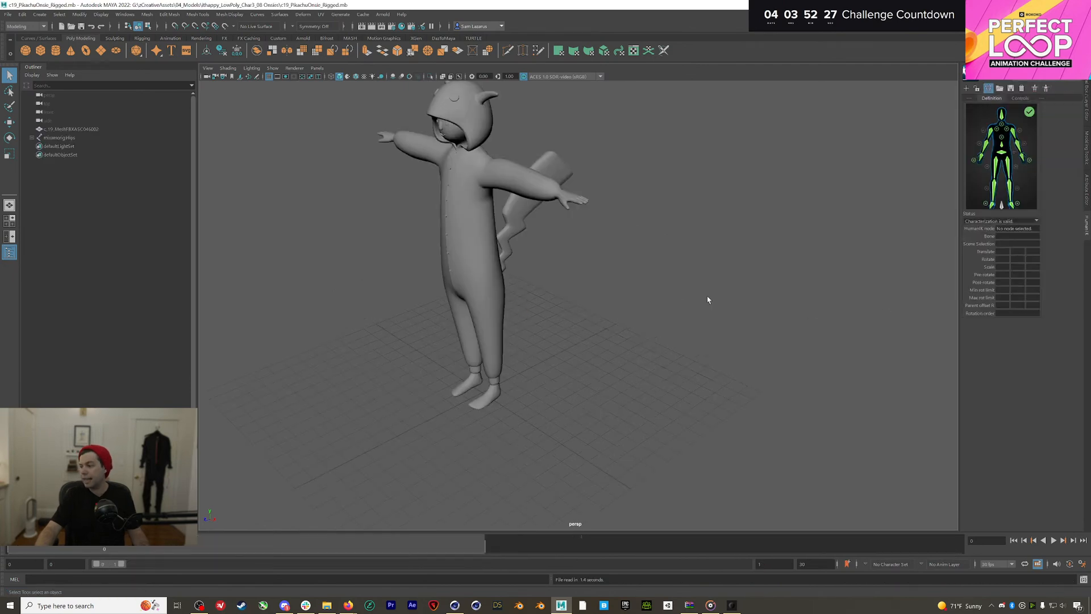
left_click_drag(499, 284, 524, 269, "alt")
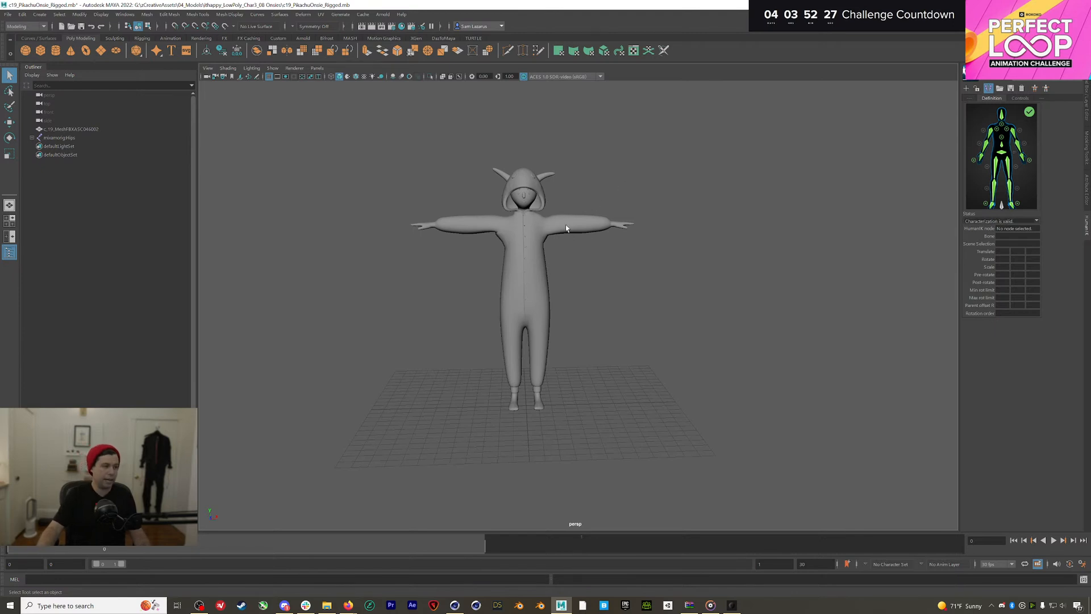
left_click_drag(377, 129, 709, 439)
left_click(711, 462)
left_click(335, 118)
left_click(715, 441)
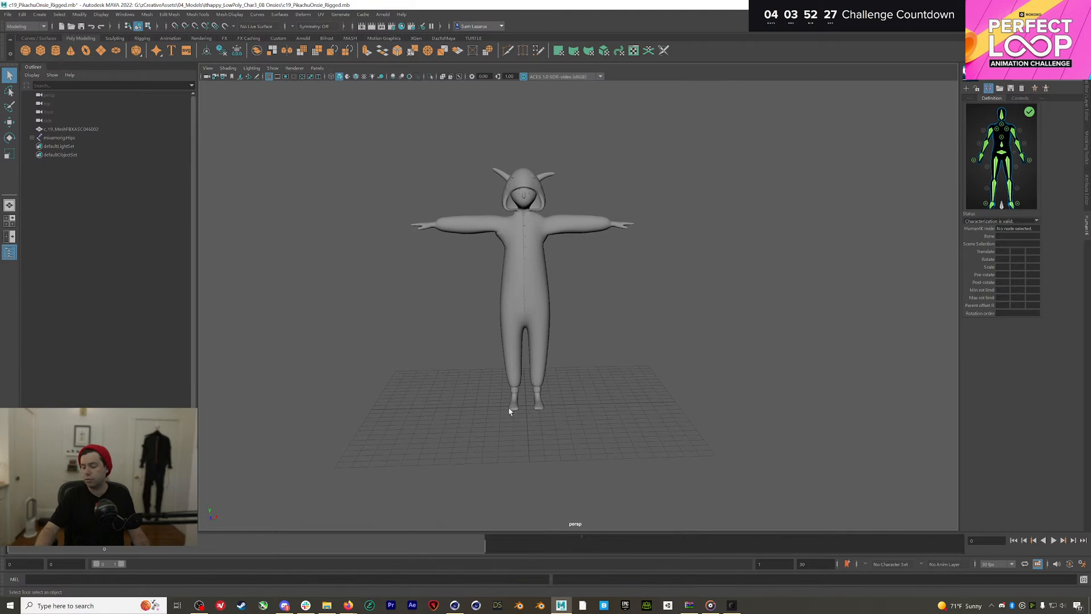
mouse_move(349, 605)
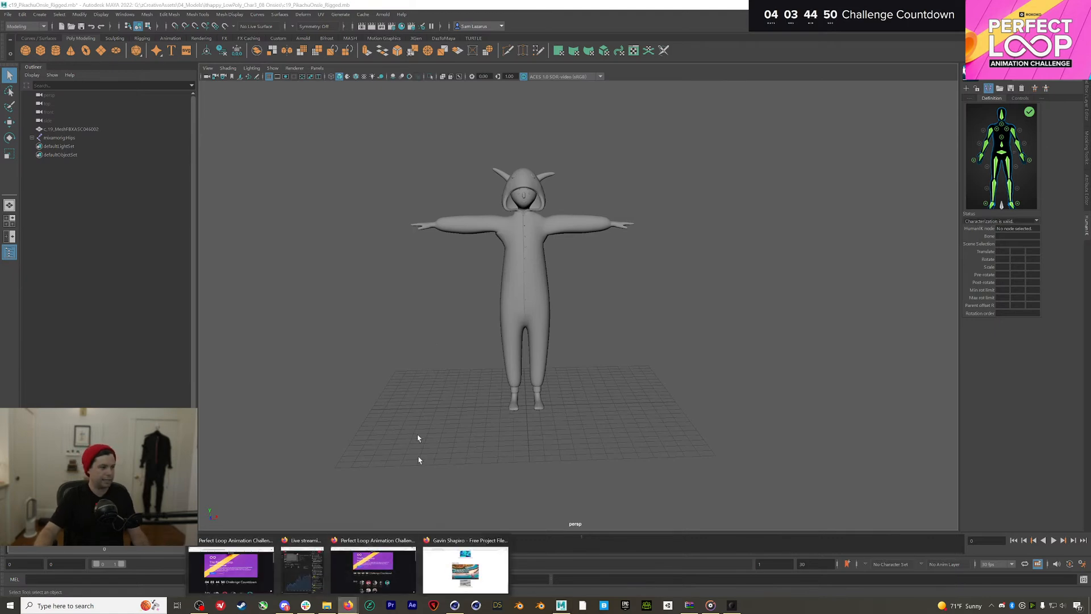
Load mixamo.com in Firefox and sign in with the saved account
left_click(475, 560)
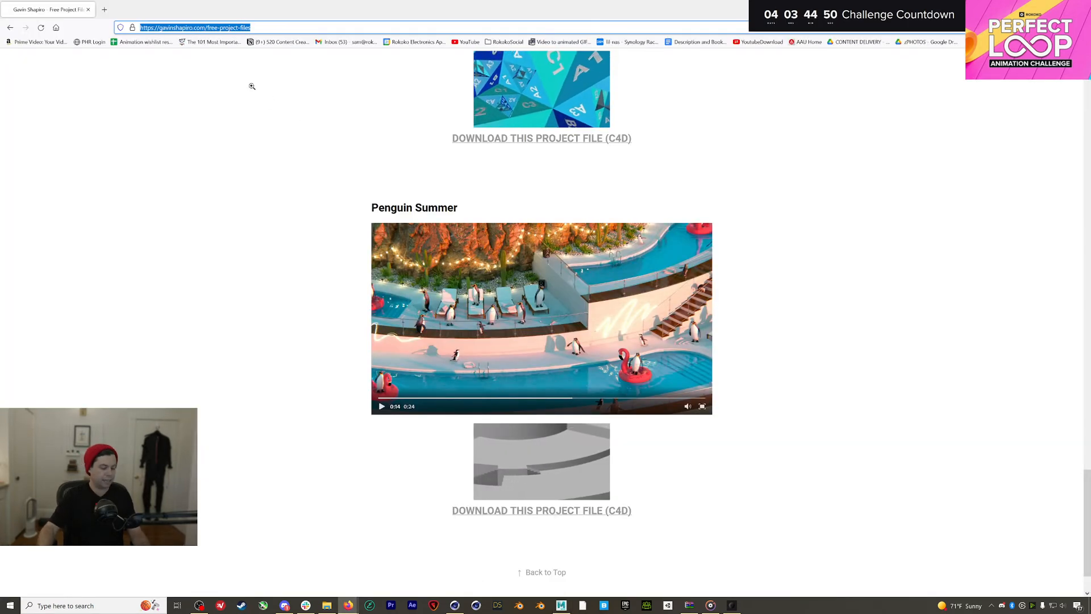
type("mixamo")
key("Return")
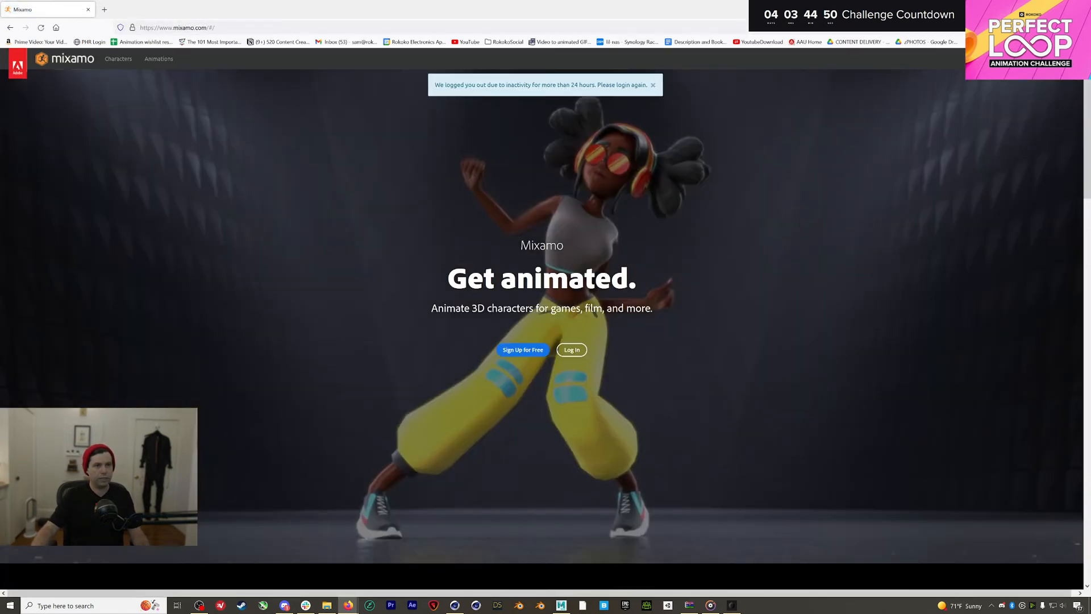
left_click(572, 350)
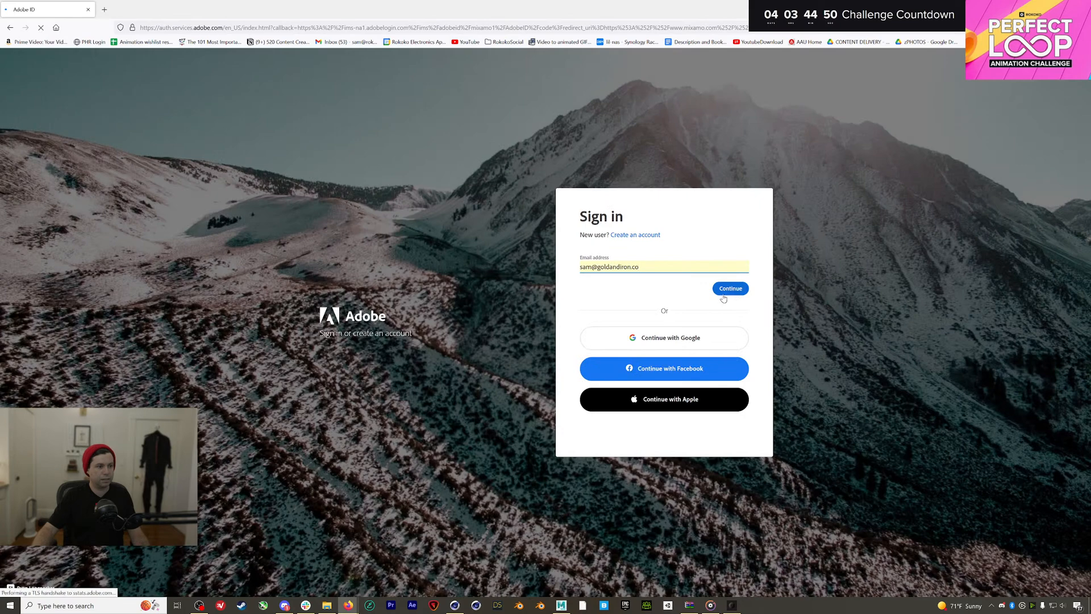
left_click(724, 295)
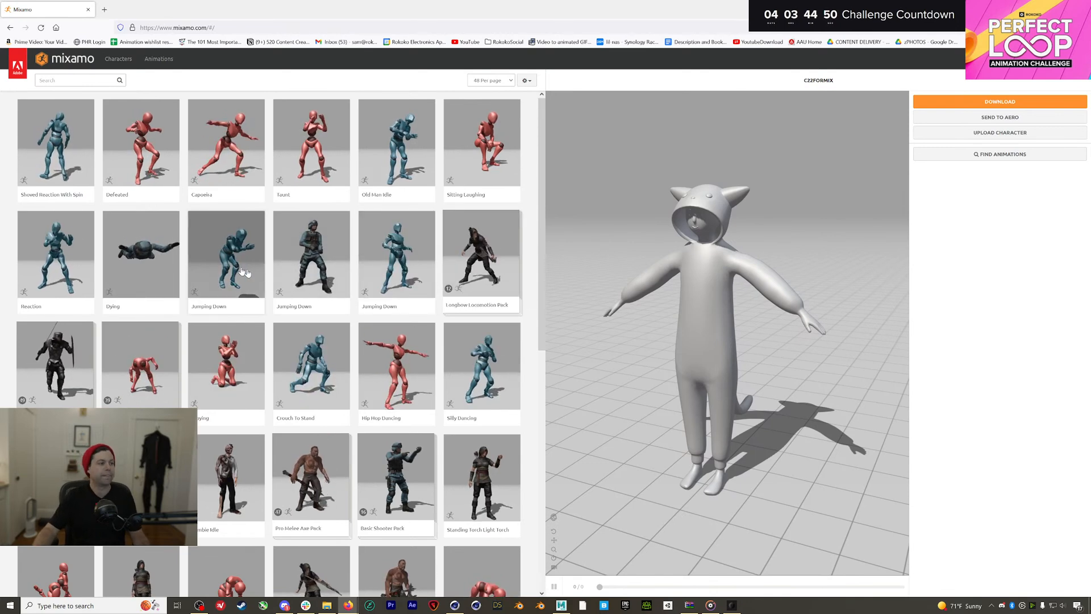
Open the Characters library and switch the preview character to Mousey
left_click(120, 60)
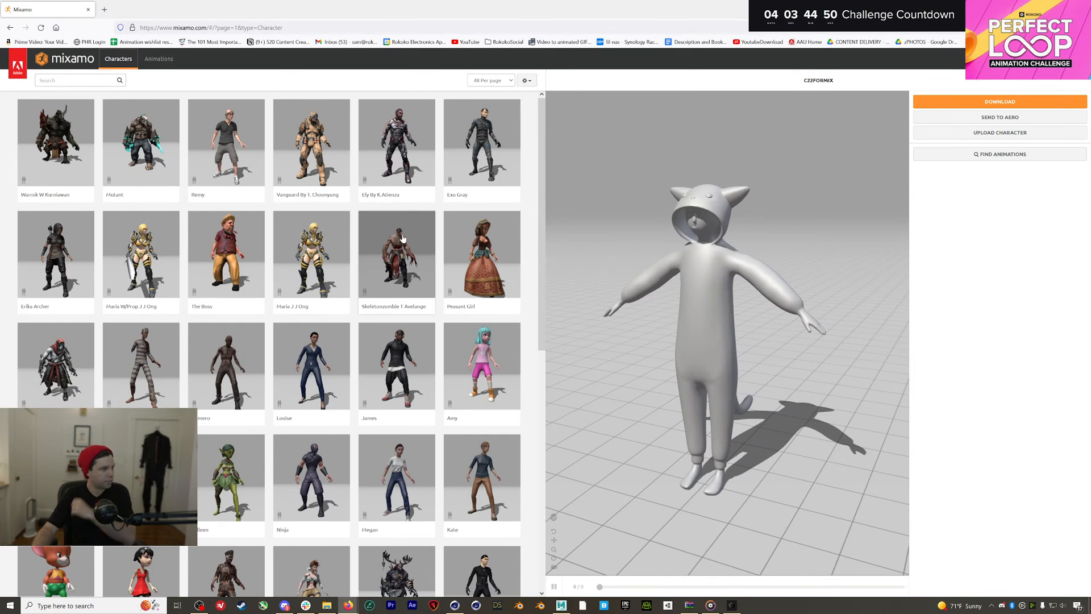
scroll(403, 239, "down", 3)
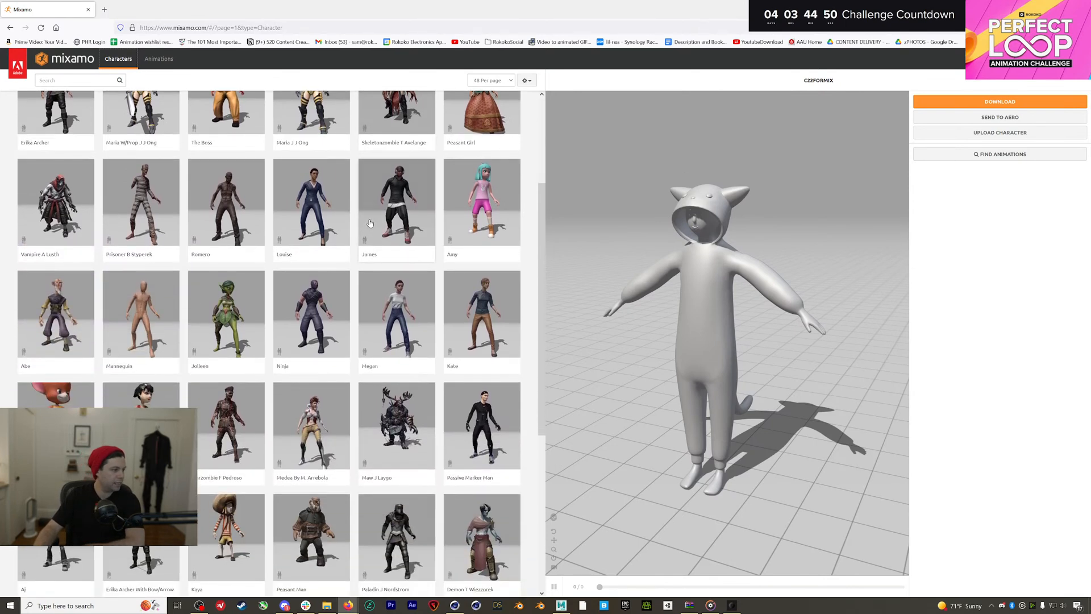
left_click(56, 395)
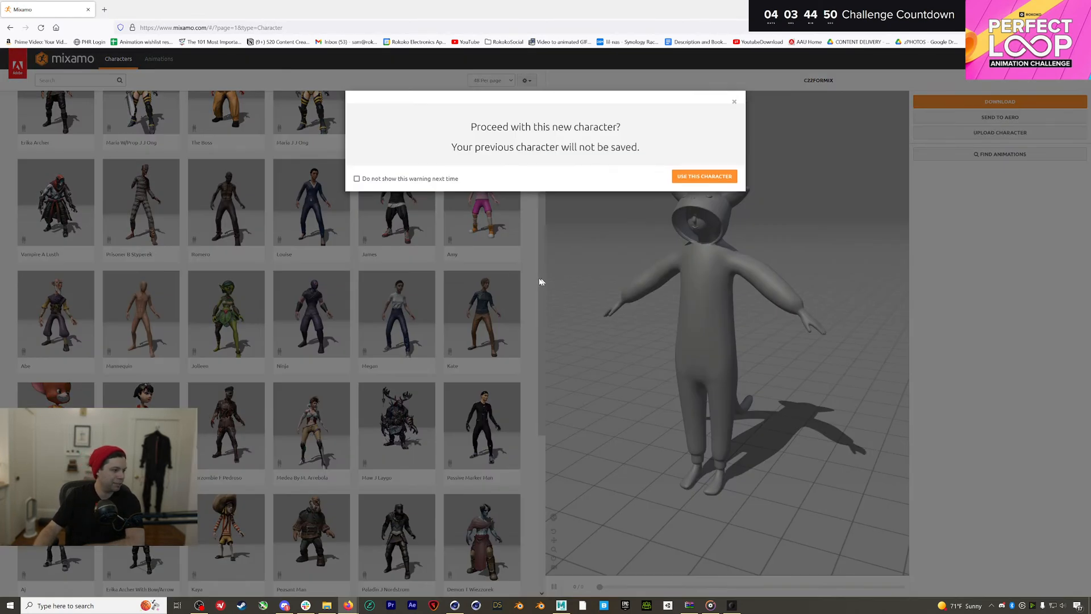
left_click(705, 176)
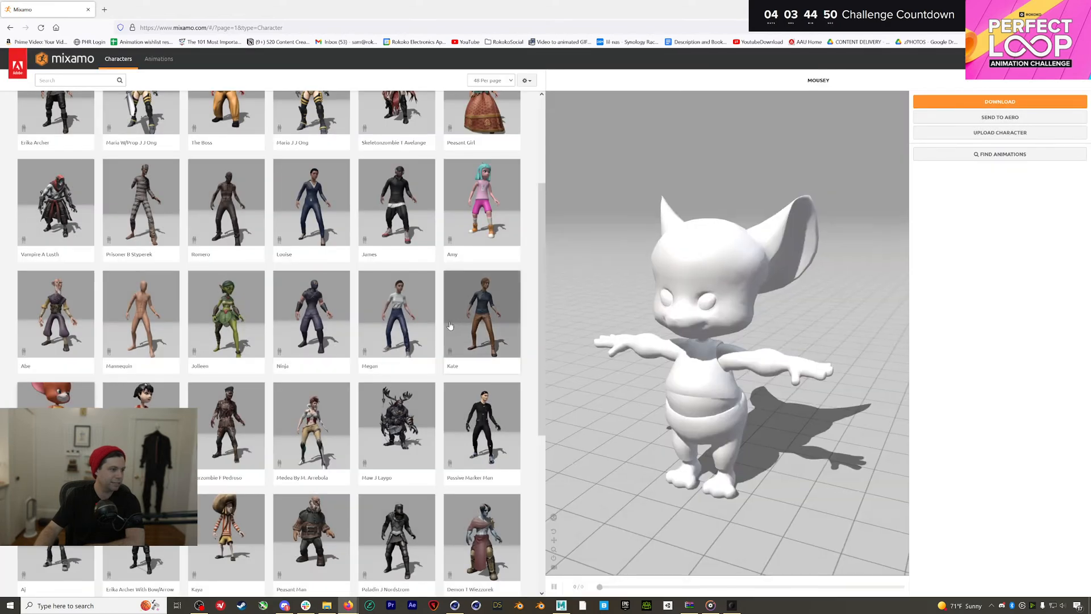
scroll(450, 325, "down", 1)
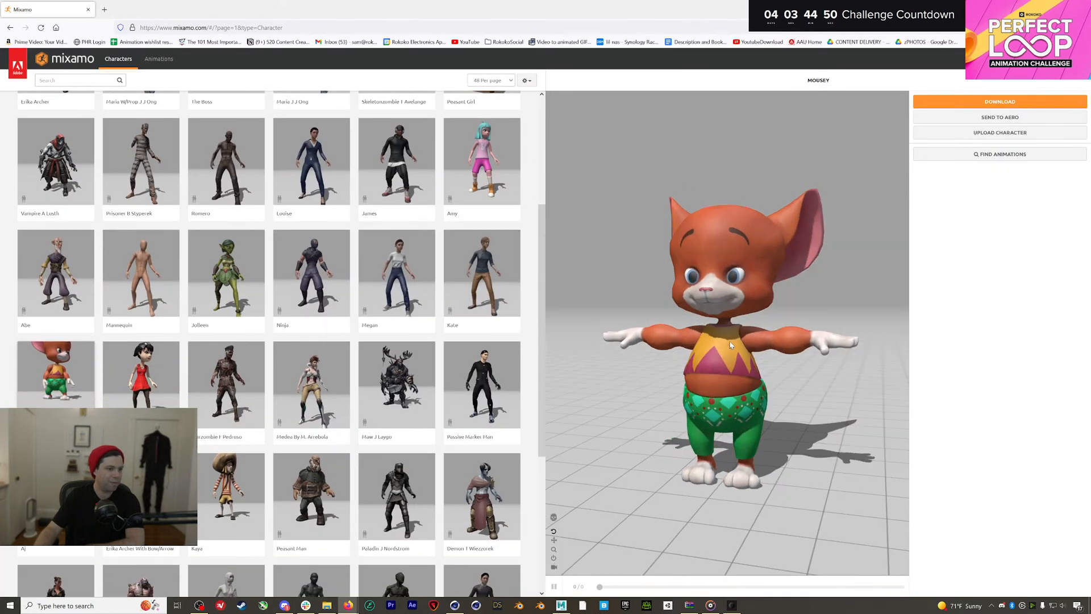
left_click_drag(731, 345, 696, 353)
scroll(381, 375, "down", 5)
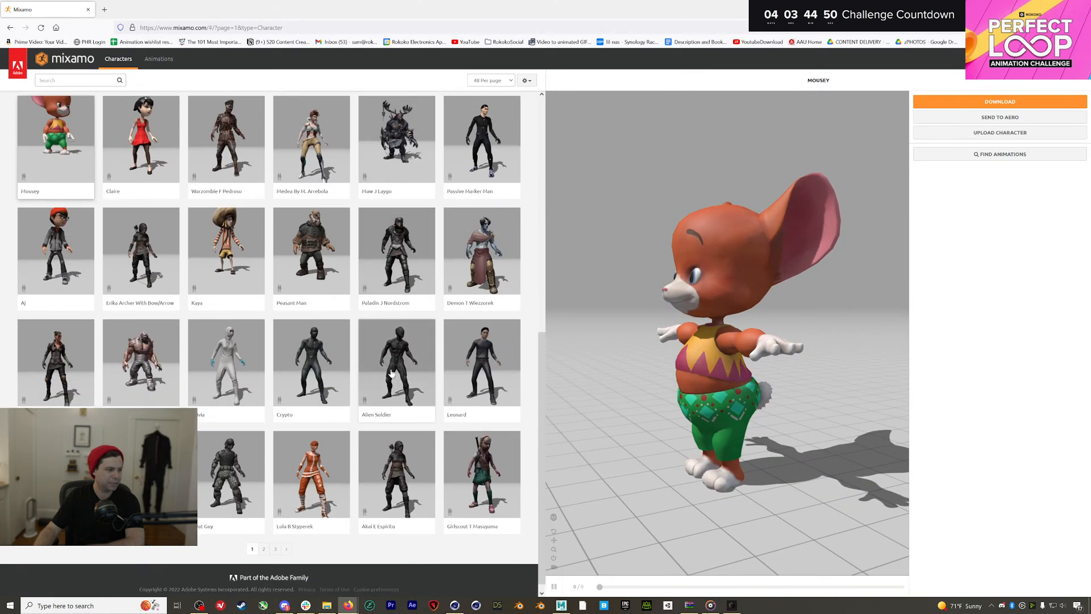
Browse character pages 1-3 and switch the preview character to Doozy
left_click(263, 549)
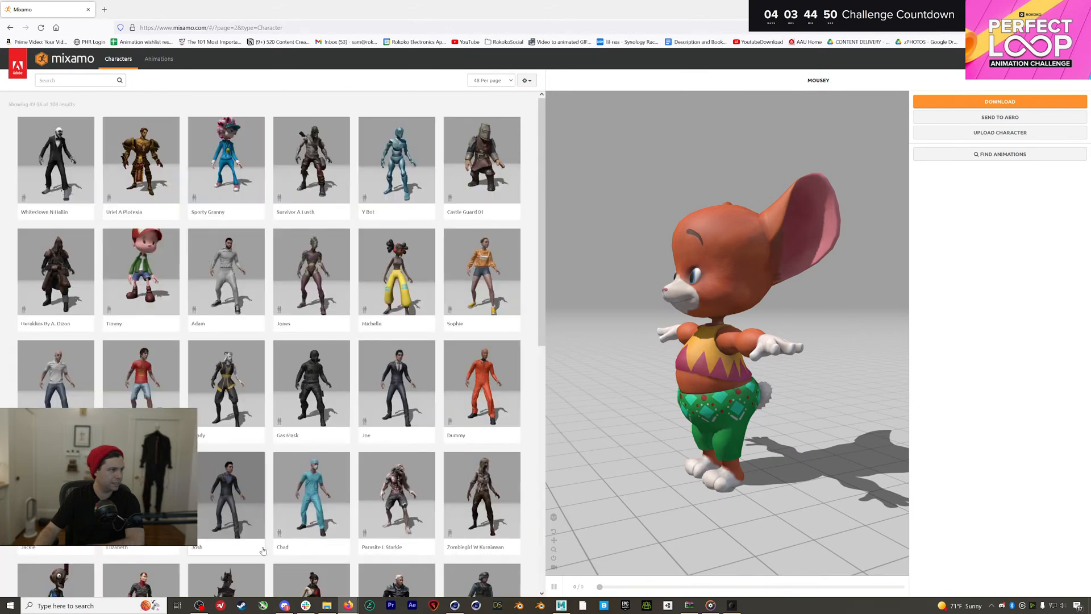
scroll(267, 546, "down", 5)
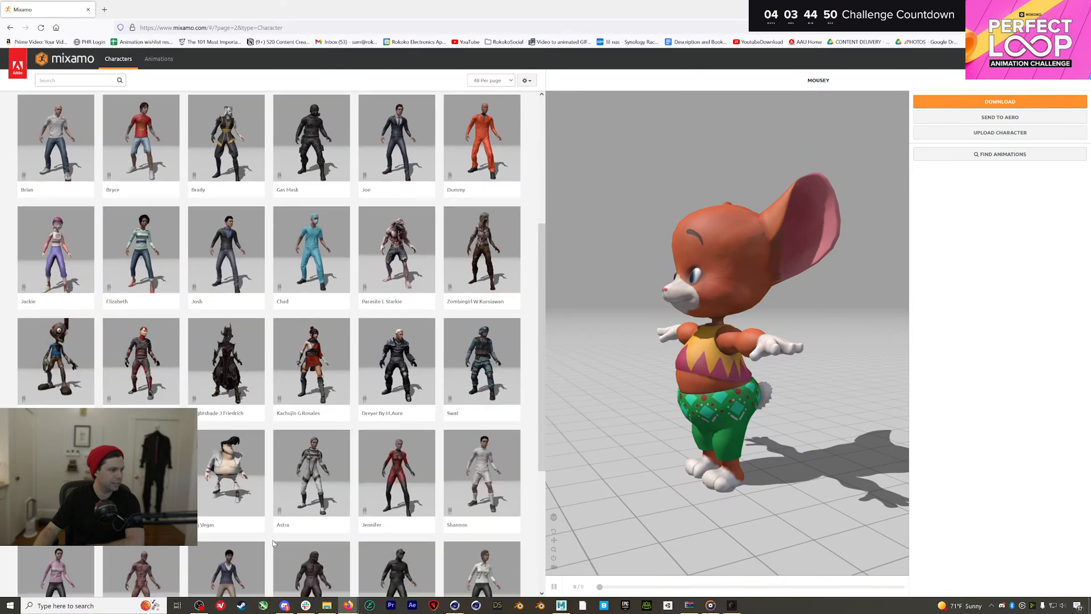
scroll(272, 544, "down", 2)
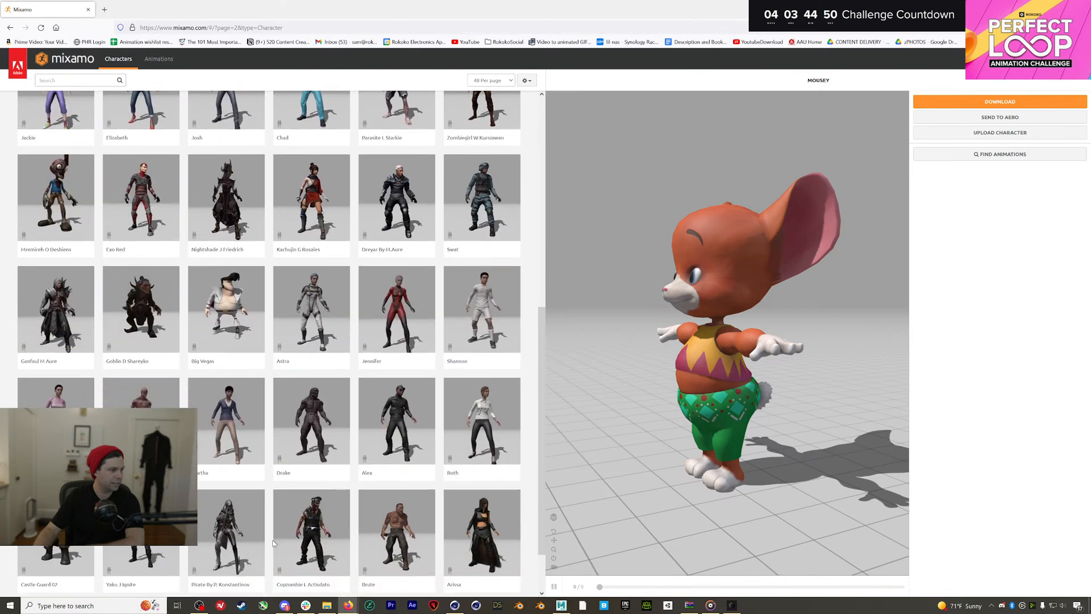
scroll(273, 543, "down", 2)
scroll(273, 544, "down", 1)
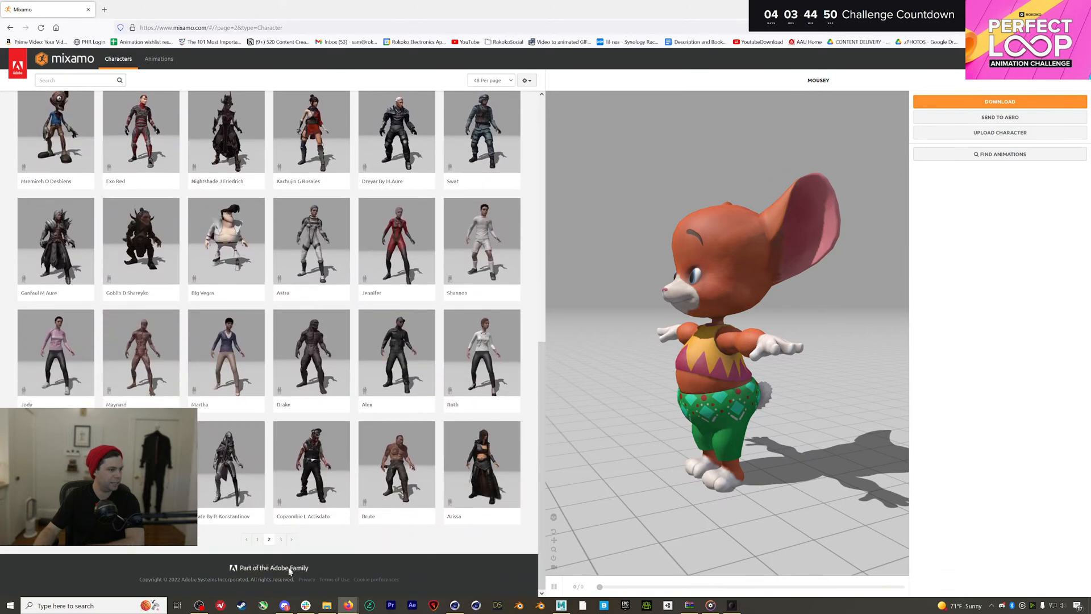
left_click(282, 541)
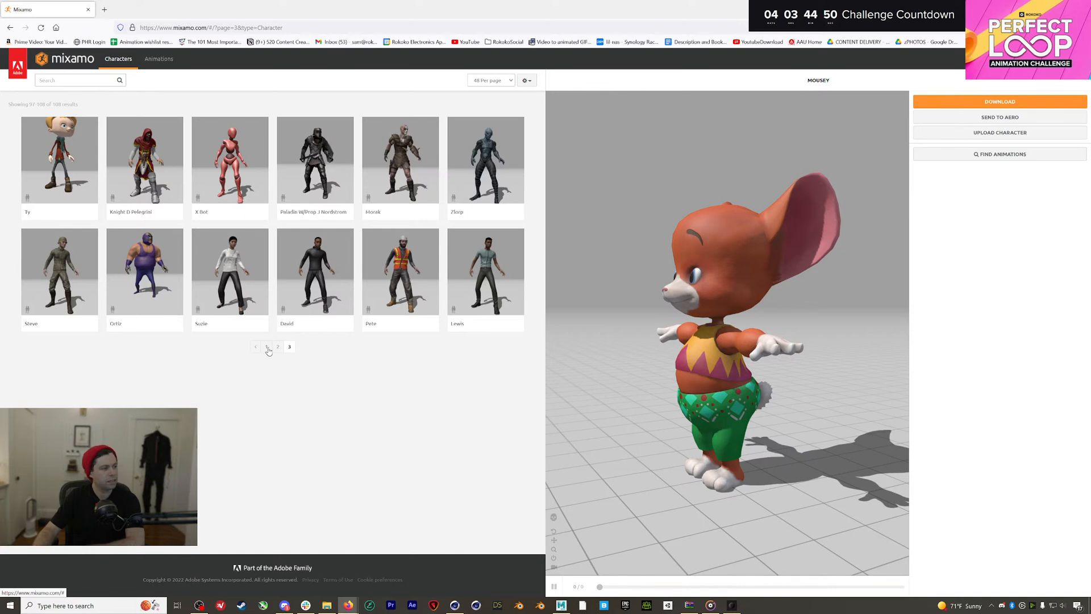
left_click(276, 347)
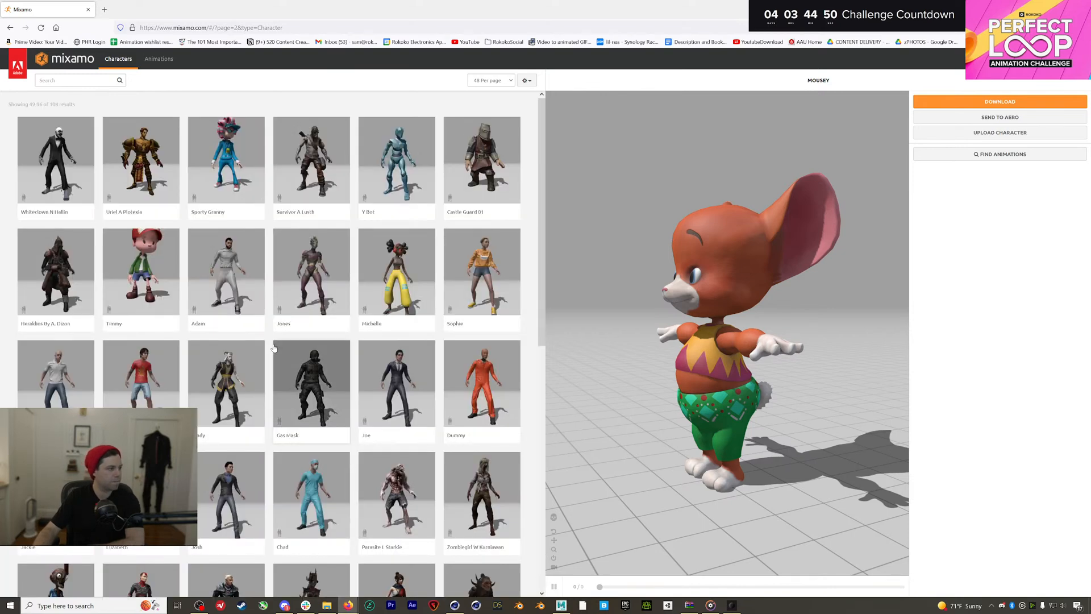
scroll(274, 348, "down", 5)
scroll(294, 383, "down", 3)
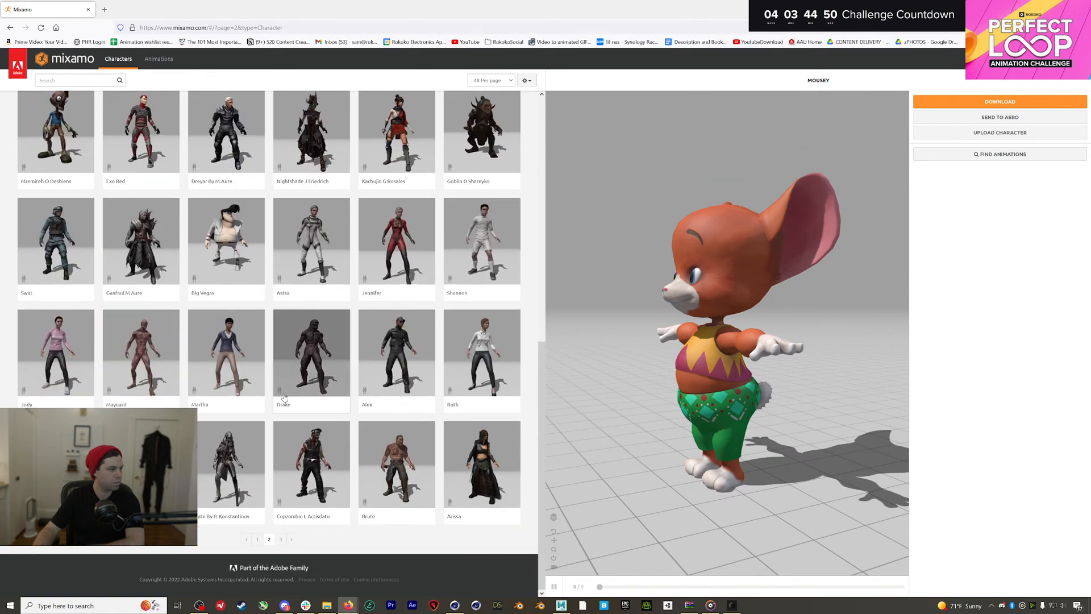
left_click(257, 538)
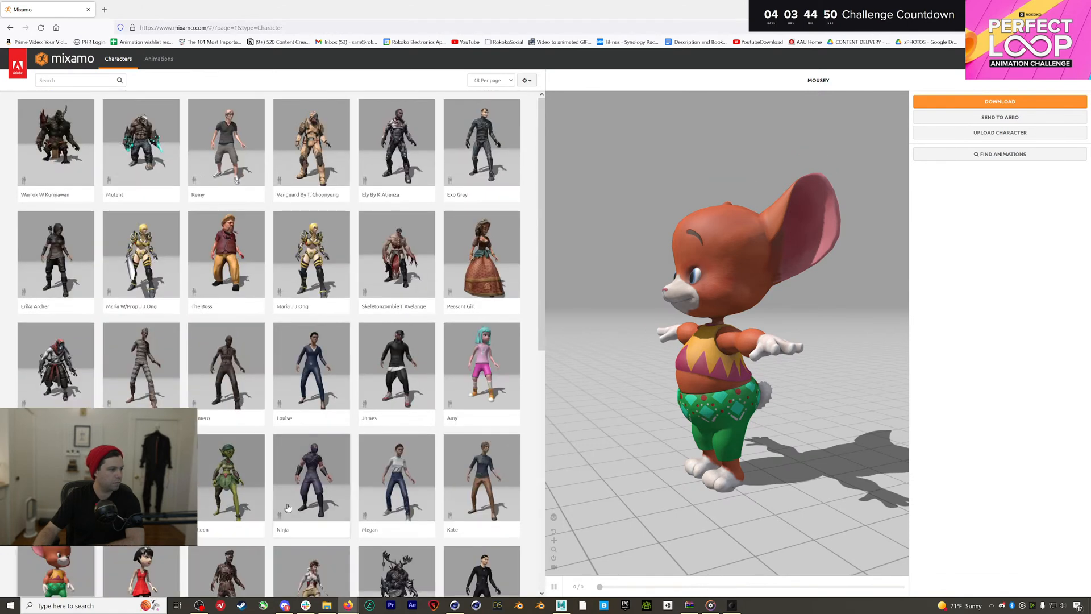
scroll(288, 508, "down", 3)
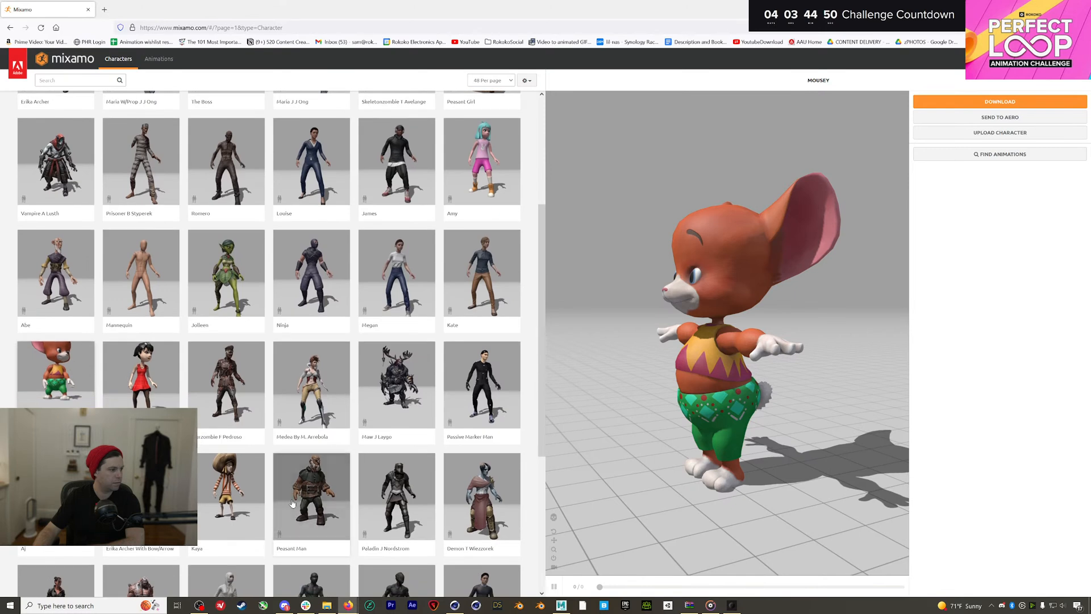
scroll(292, 503, "down", 2)
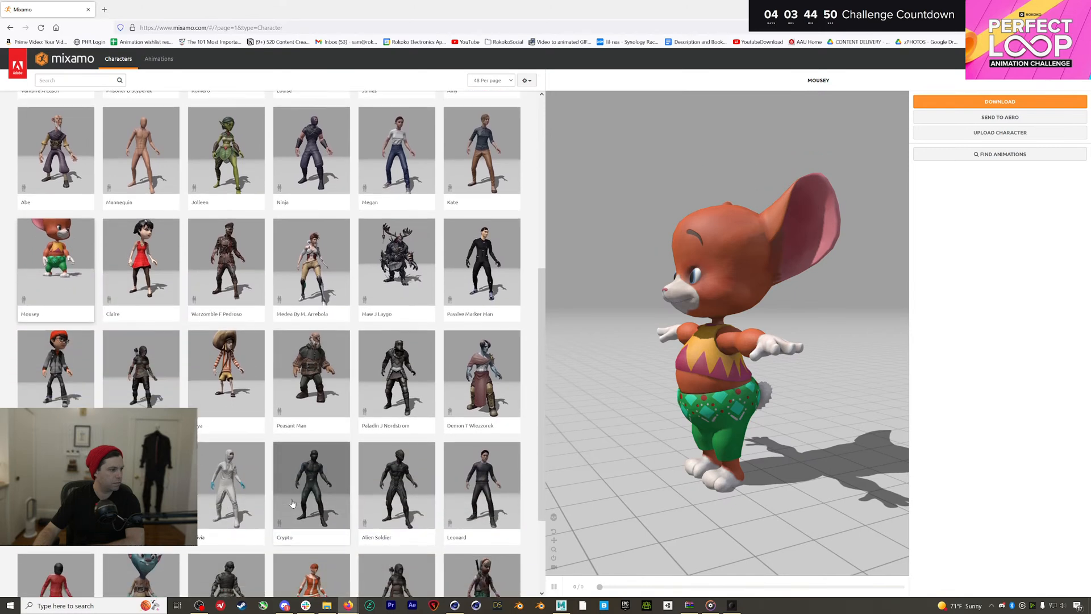
scroll(291, 503, "down", 1)
left_click(291, 503)
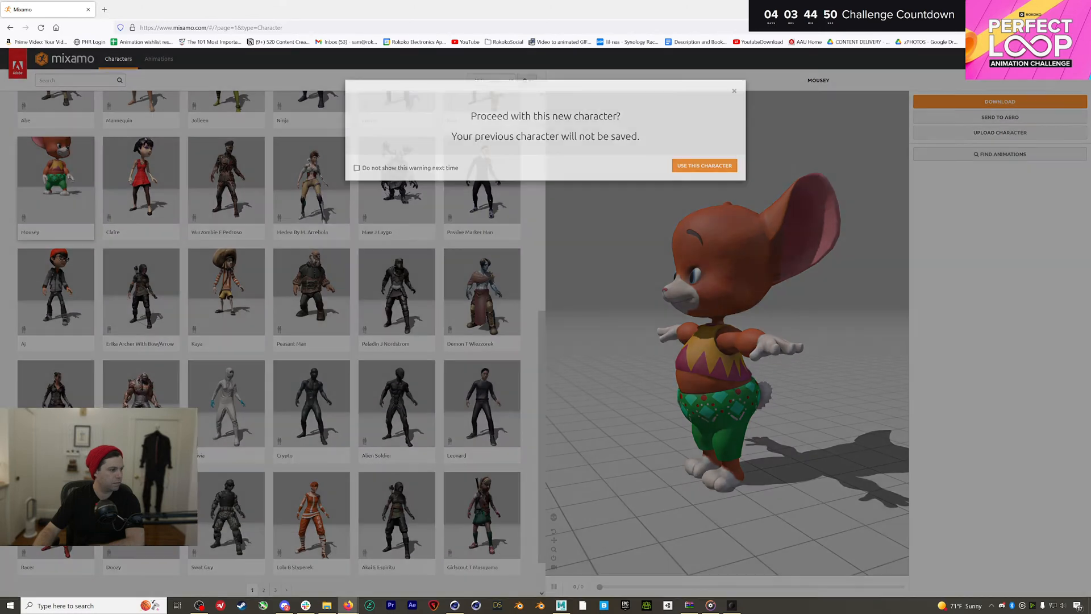
left_click(704, 166)
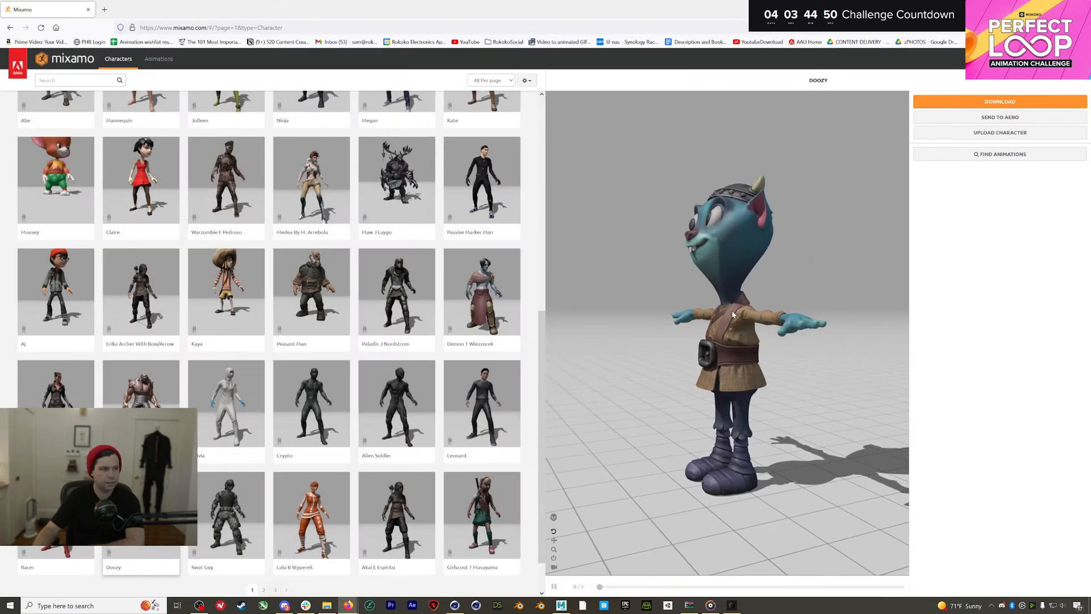
left_click_drag(733, 315, 848, 316)
scroll(354, 413, "down", 1)
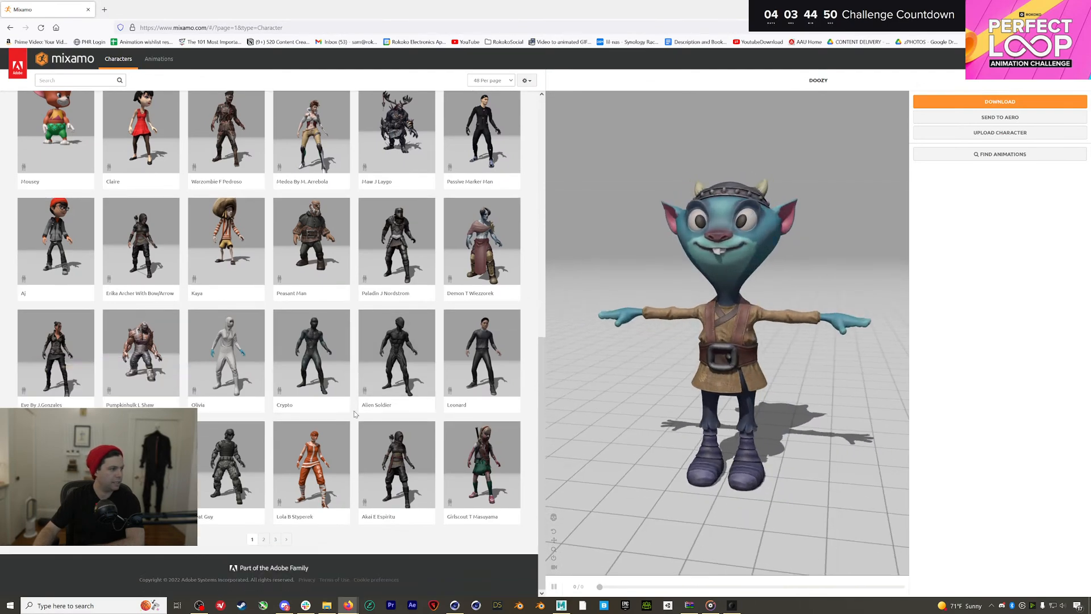
Switch the preview character to the Ortiz wrestler from page 3
left_click(275, 539)
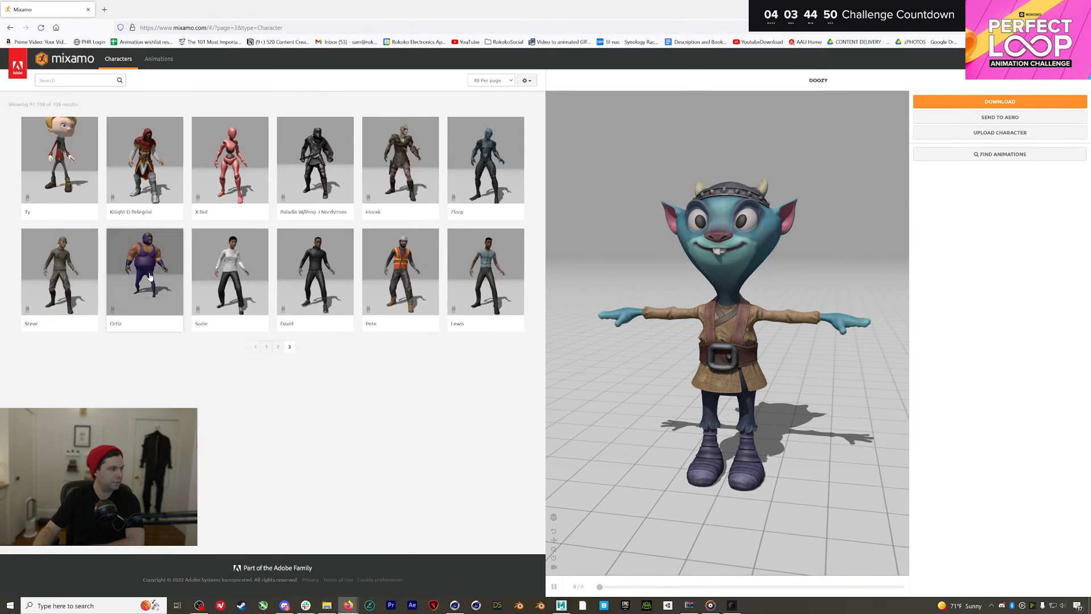
left_click(150, 276)
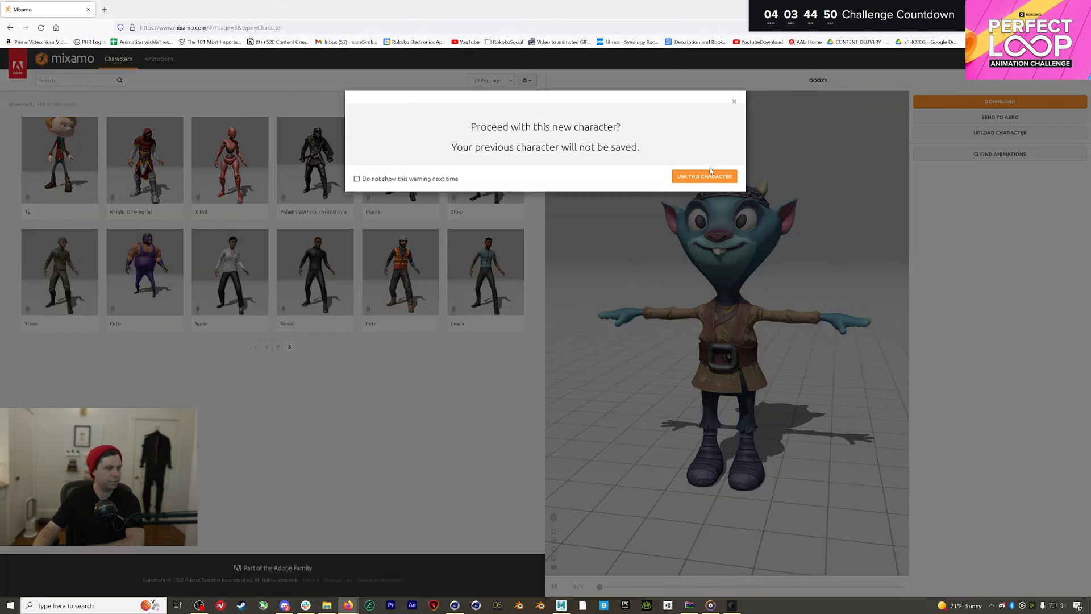
left_click(709, 175)
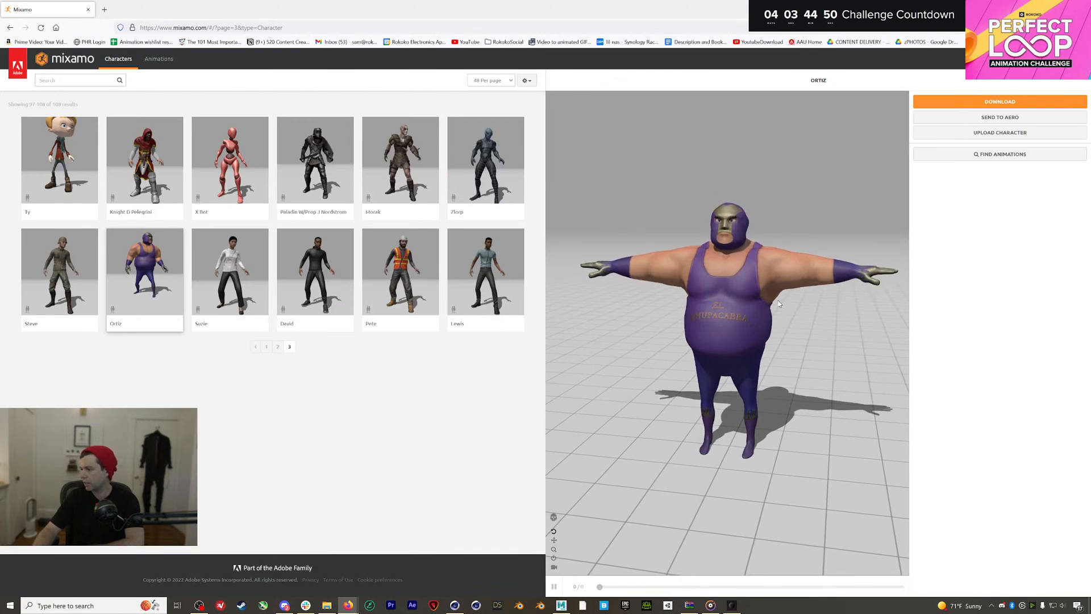
mouse_move(784, 322)
left_mouse_down()
mouse_move(724, 319)
mouse_move(785, 312)
left_mouse_up()
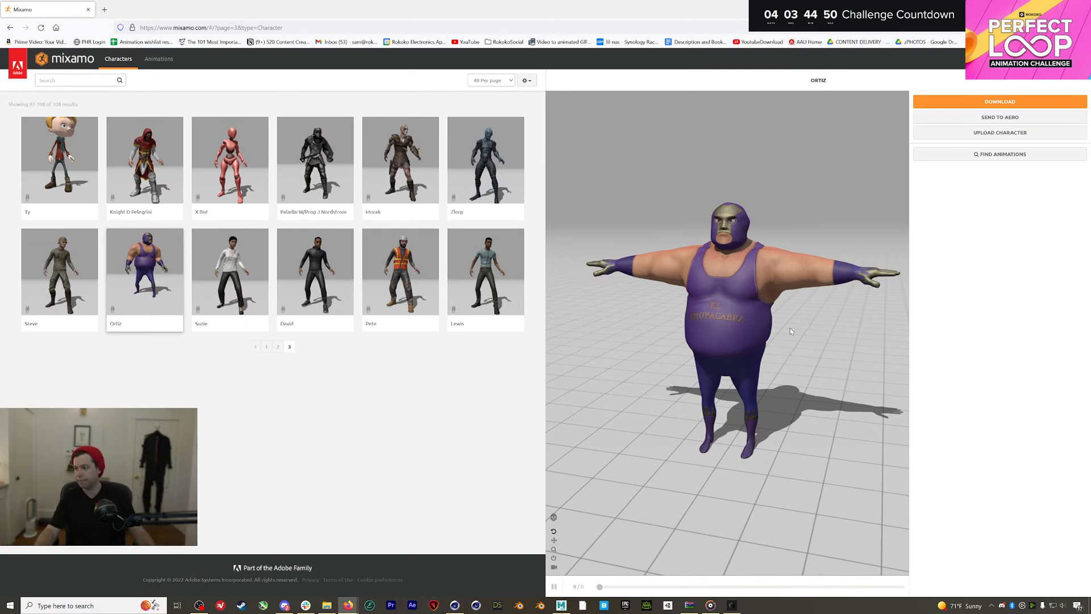
Close the Mixamo window and orbit Maya's view to a three-quarter view of the onesie
left_click(88, 10)
mouse_move(528, 226)
left_mouse_down("alt")
mouse_move(591, 227)
mouse_move(528, 232)
mouse_move(540, 241)
left_mouse_up("alt")
right_click_drag(540, 242, 583, 243, "alt")
left_click_drag(583, 243, 541, 238, "alt")
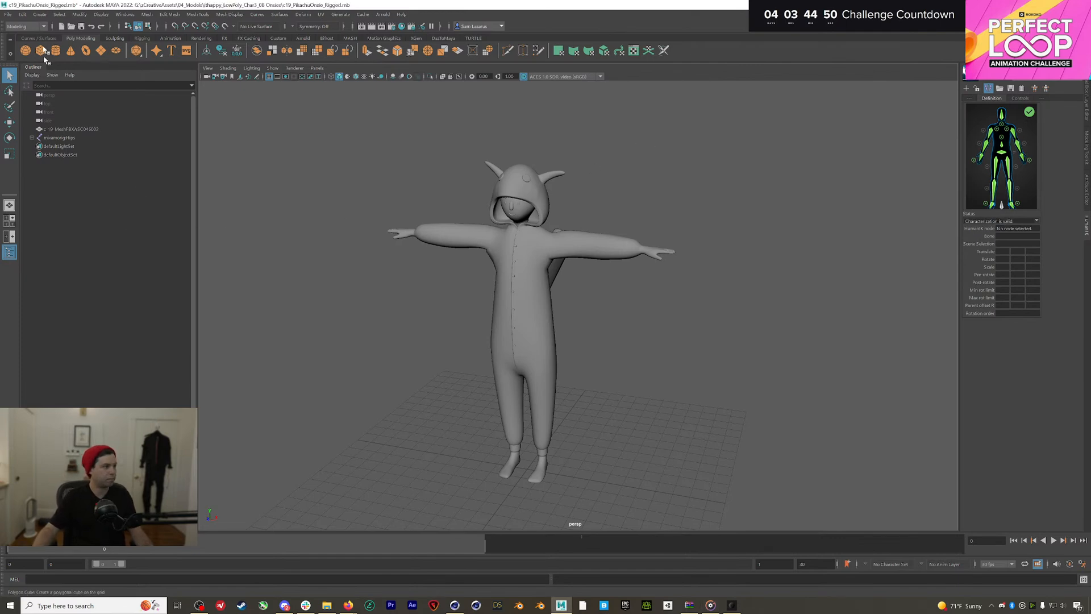
Import SillyDance_LongTake FBX from SmartsuitStudioProjects\FreeMocap_13\Export\scene-1 and frame the skeleton
left_click(8, 14)
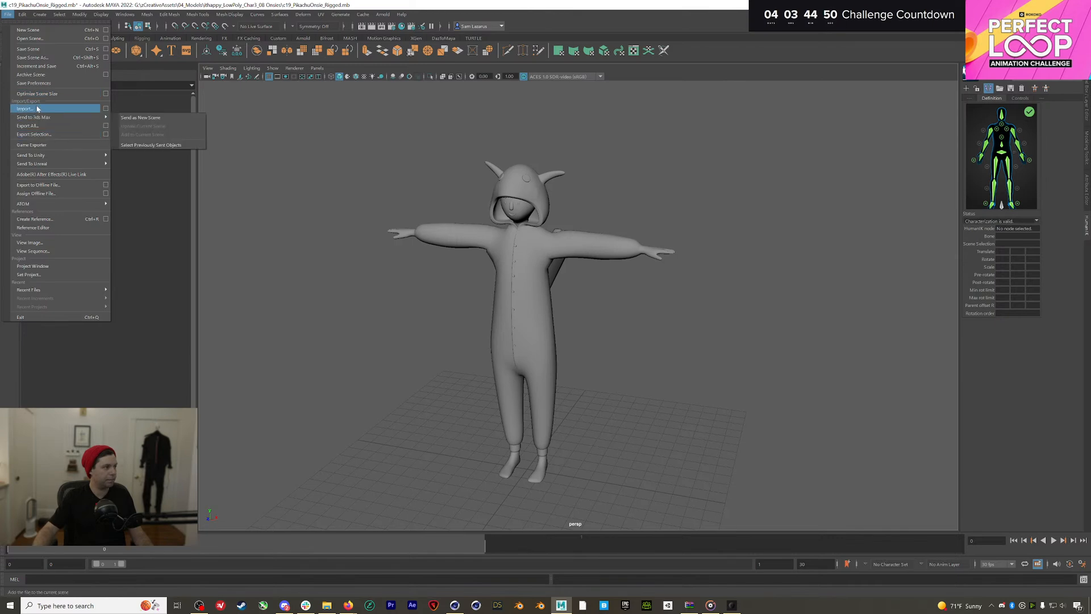
left_click(26, 108)
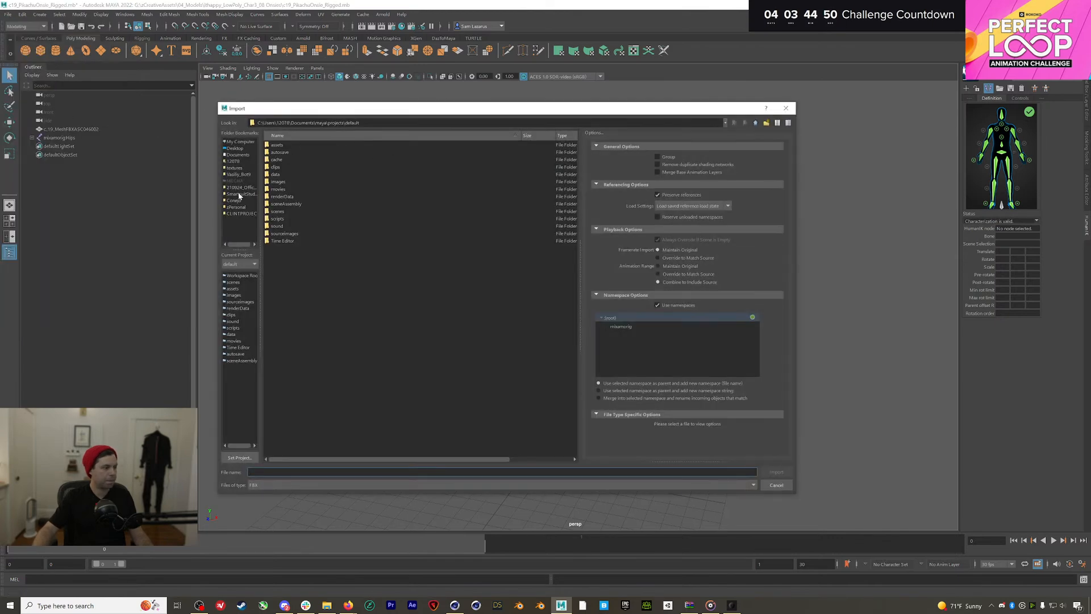
left_click(239, 187)
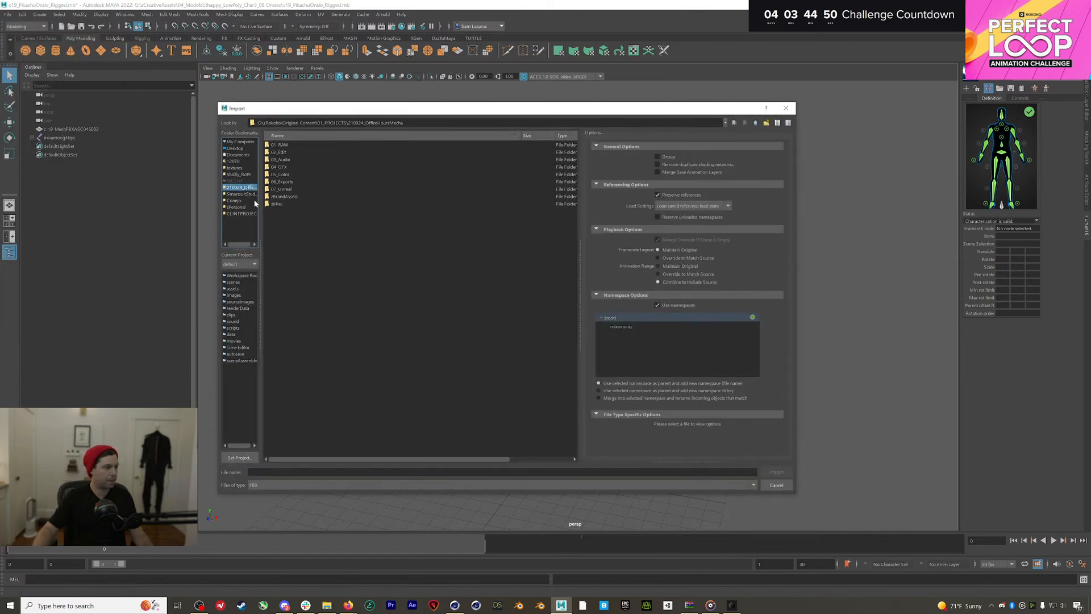
left_click(241, 194)
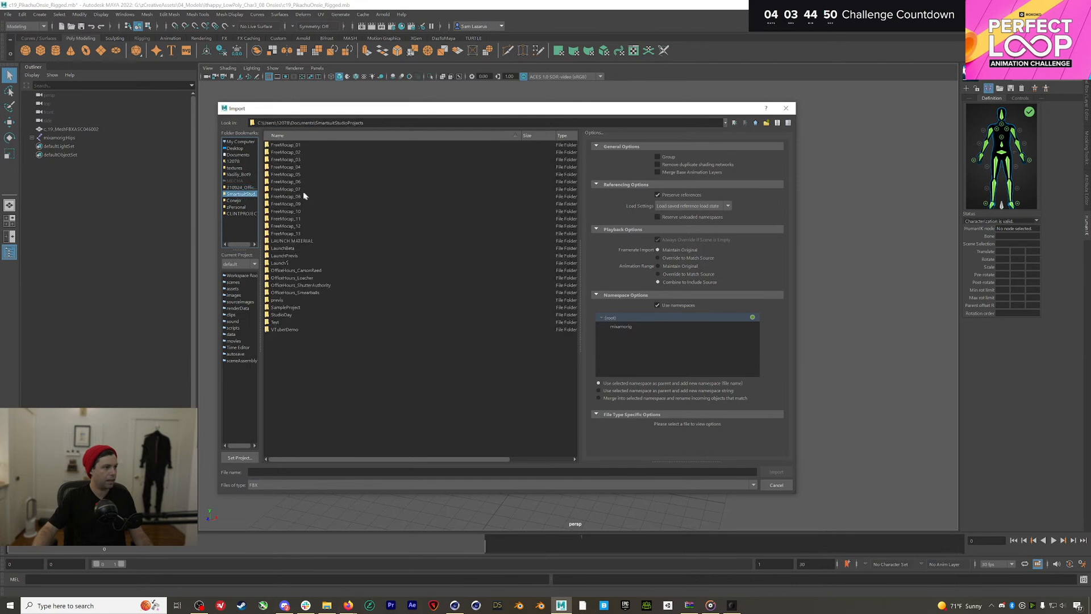
double_click(298, 233)
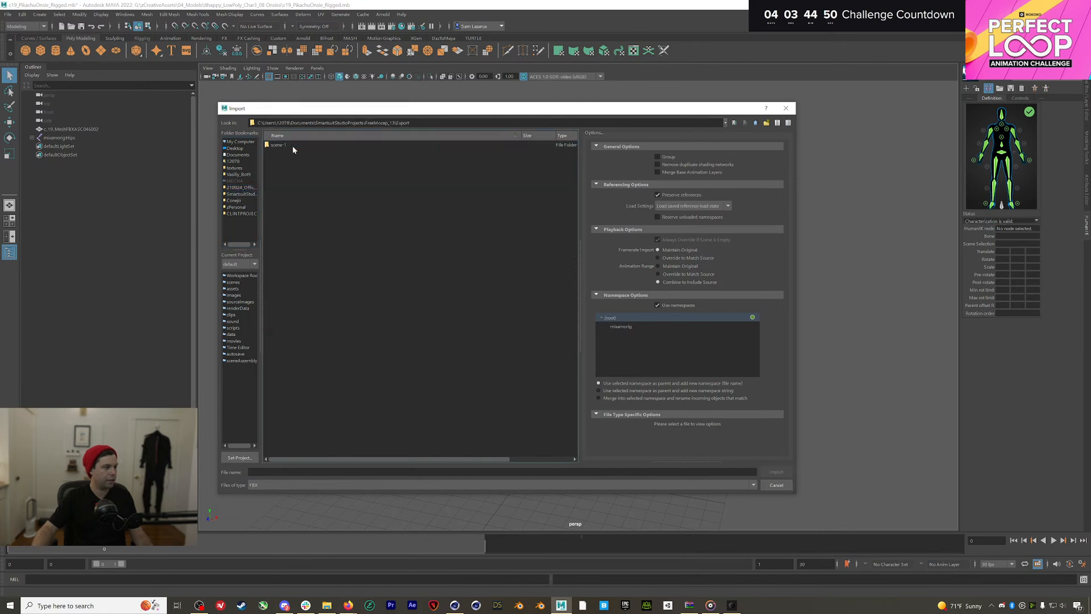
double_click(292, 146)
left_click(310, 189)
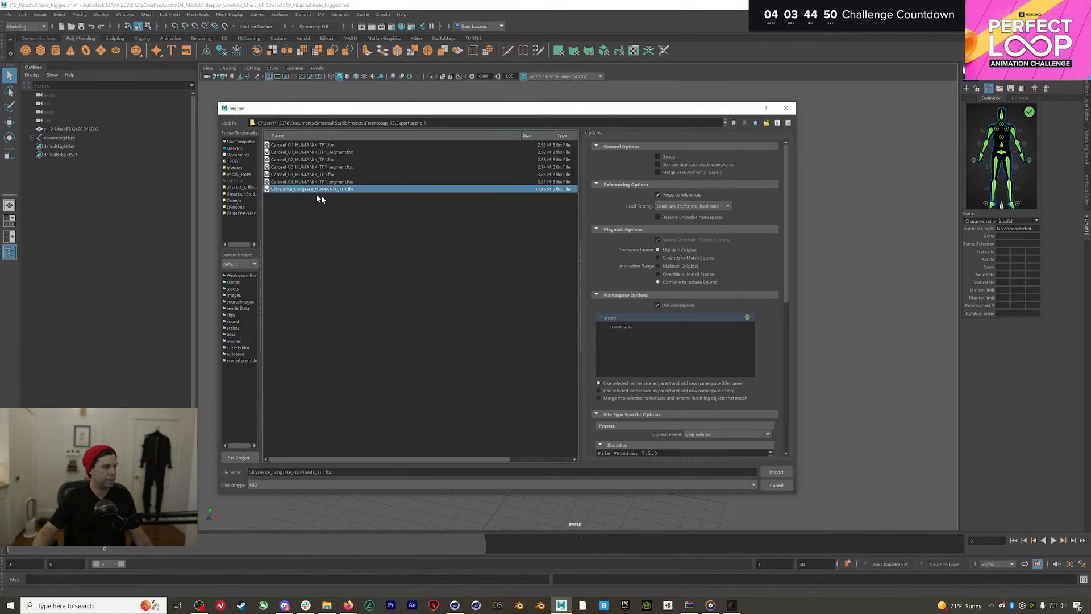
left_click(776, 472)
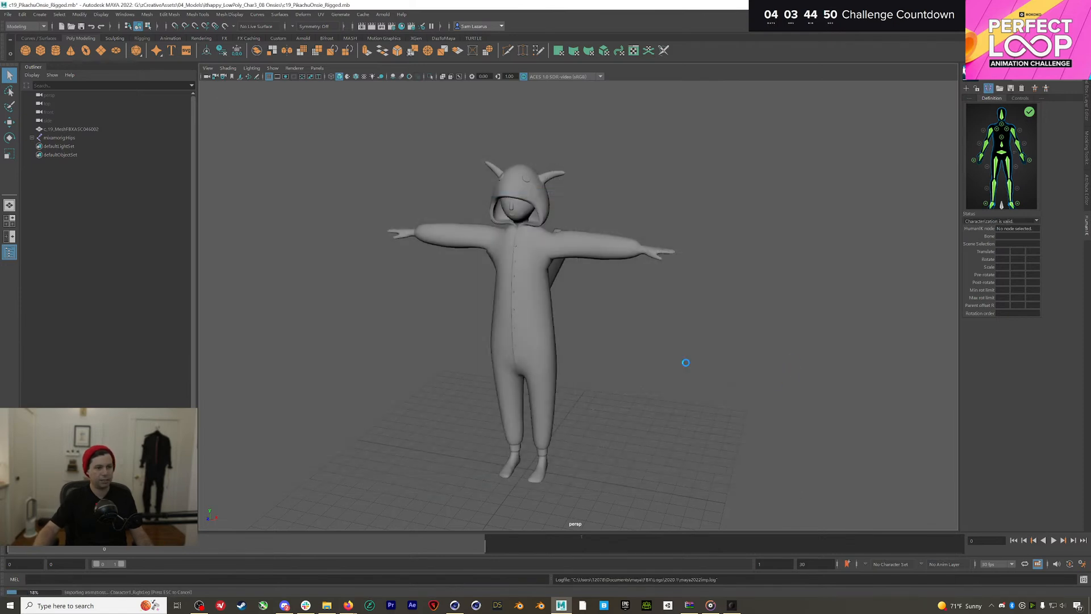
right_click_drag(589, 348, 356, 308, "alt")
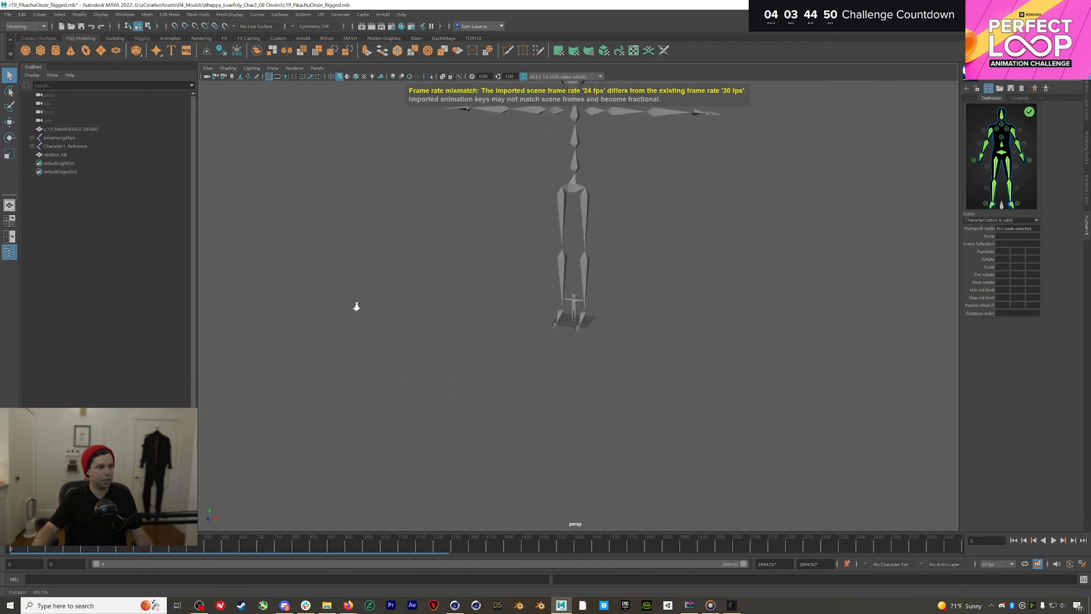
middle_click_drag(581, 233, 535, 294, "alt")
right_click_drag(518, 349, 730, 285, "alt")
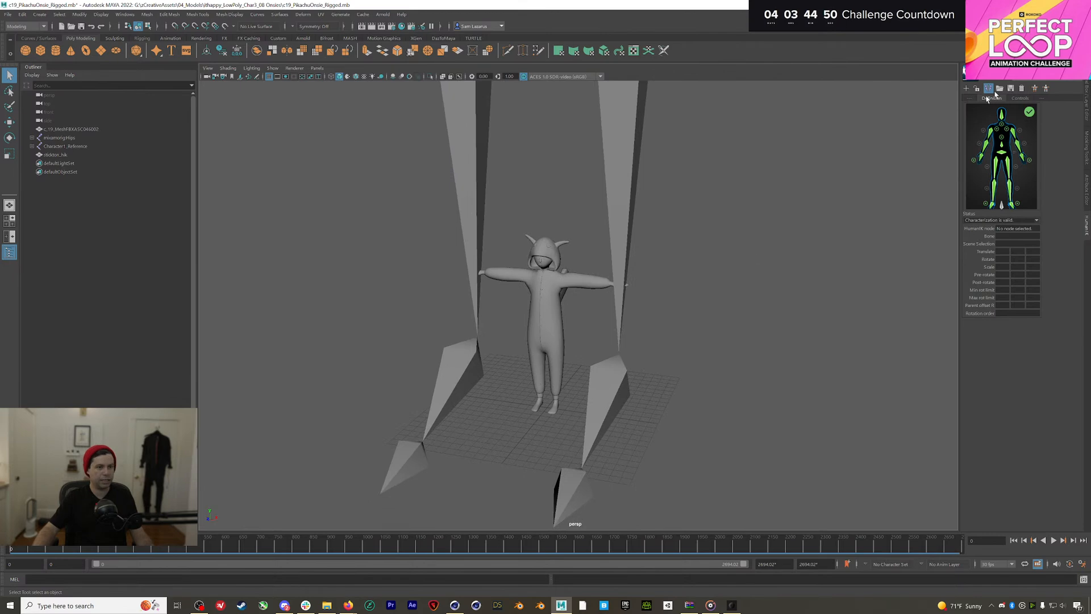
Create a new HumanIK character definition and make Character2 current
left_click(1032, 86)
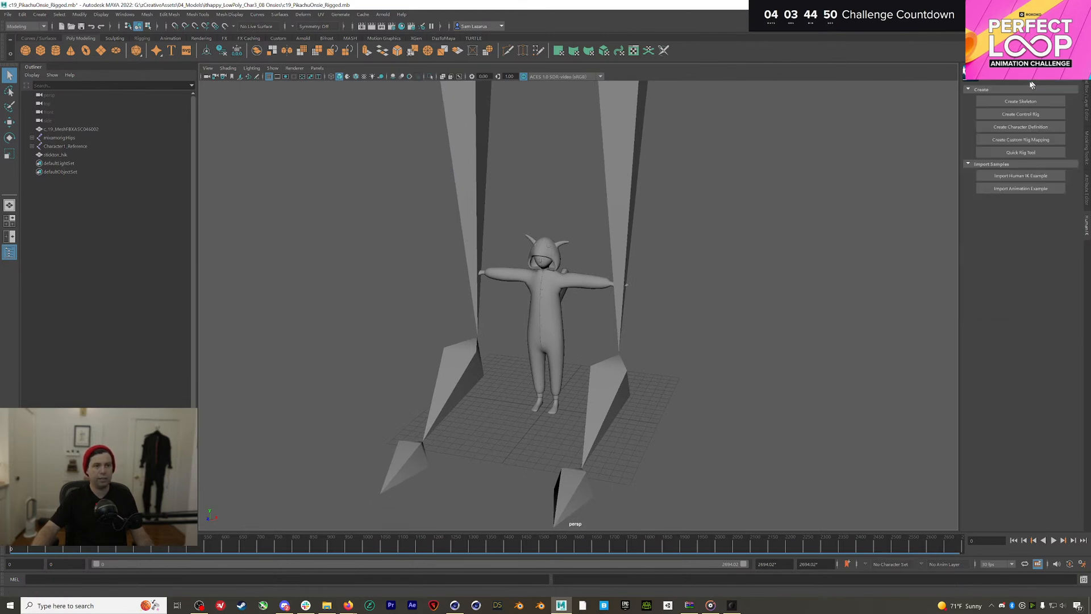
left_click(1020, 129)
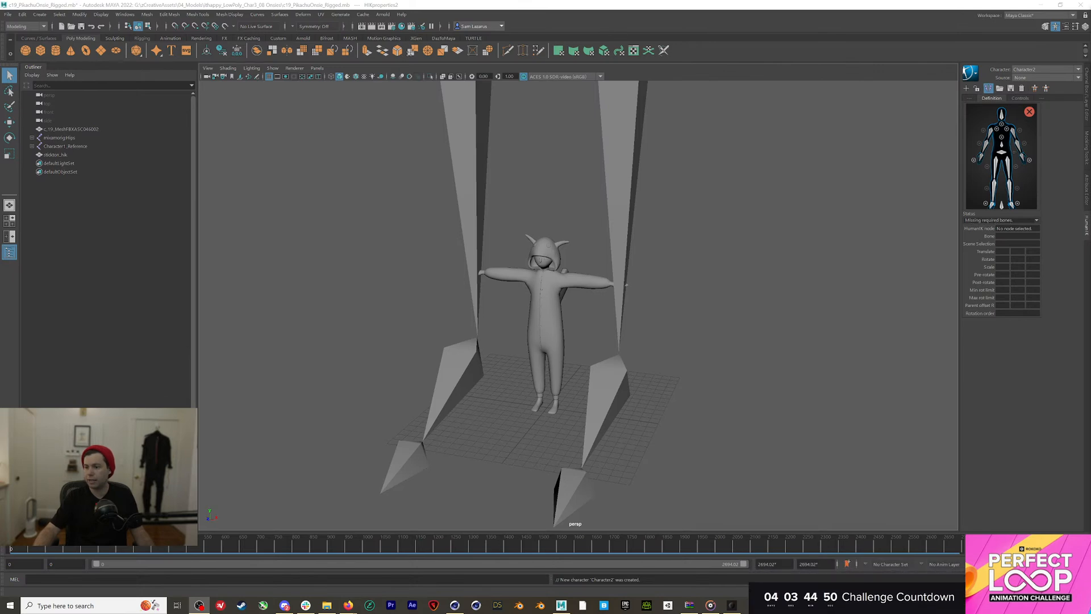
left_click(1027, 70)
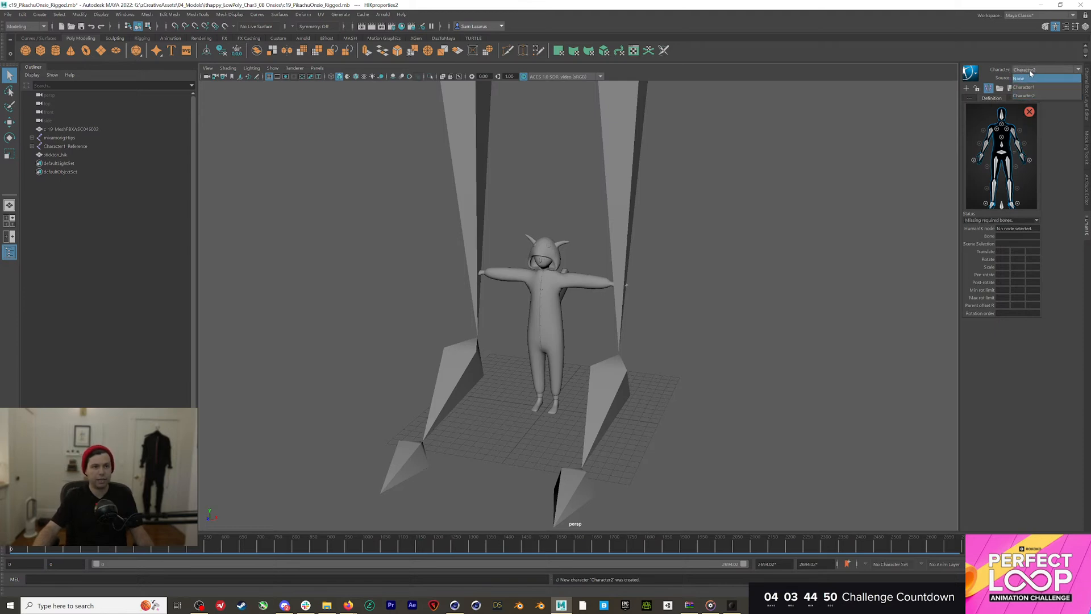
left_click(1027, 79)
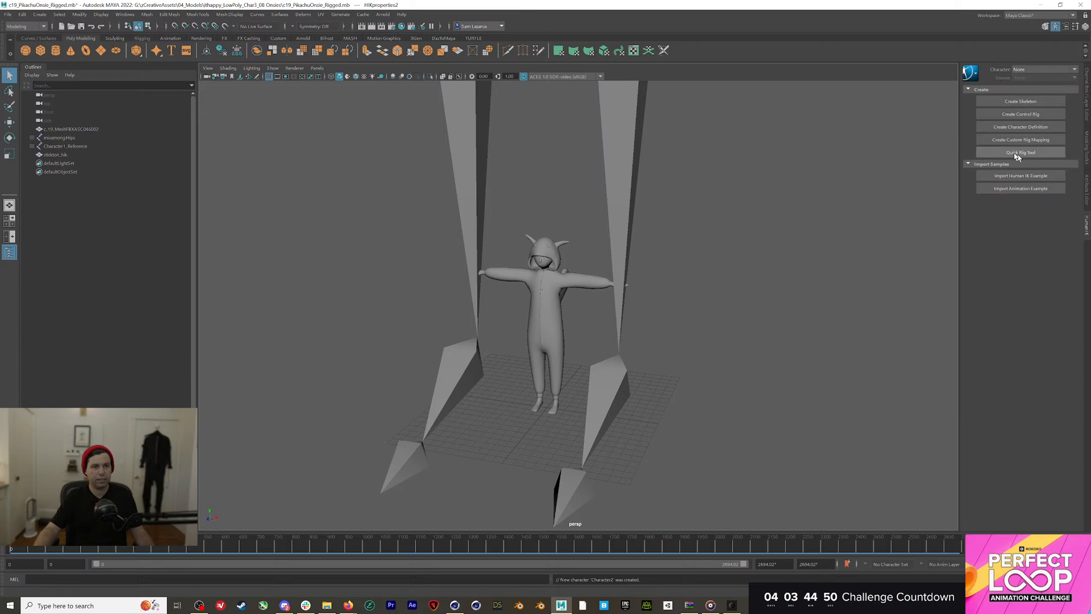
left_click(1029, 72)
key("Down")
key("Down")
key("Return")
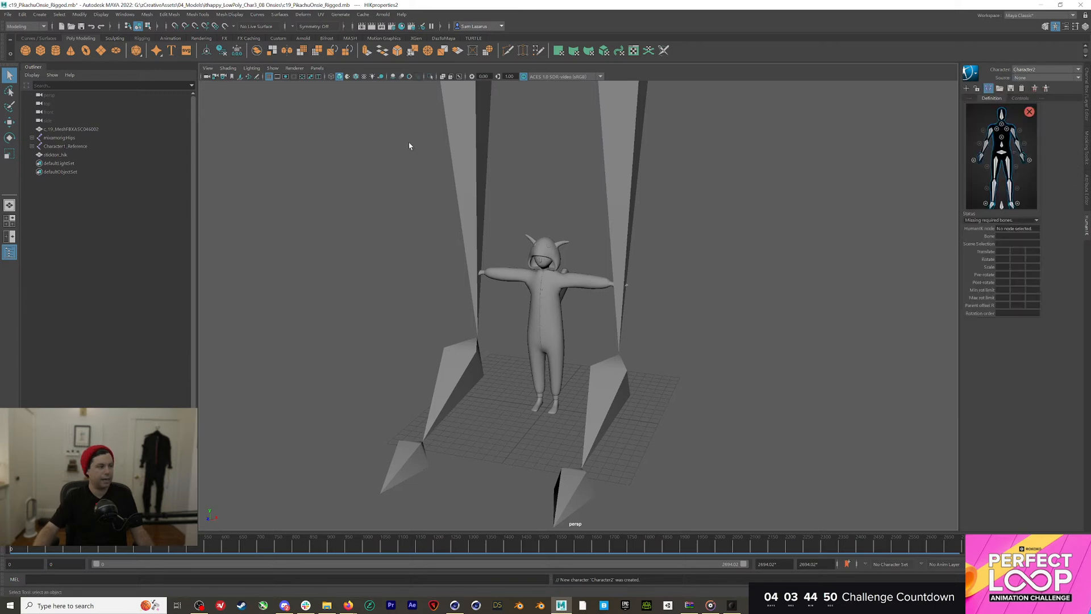
Select Character1_Hips on the imported skeleton and characterize it with the HIK template
left_click(34, 146)
left_click(32, 146)
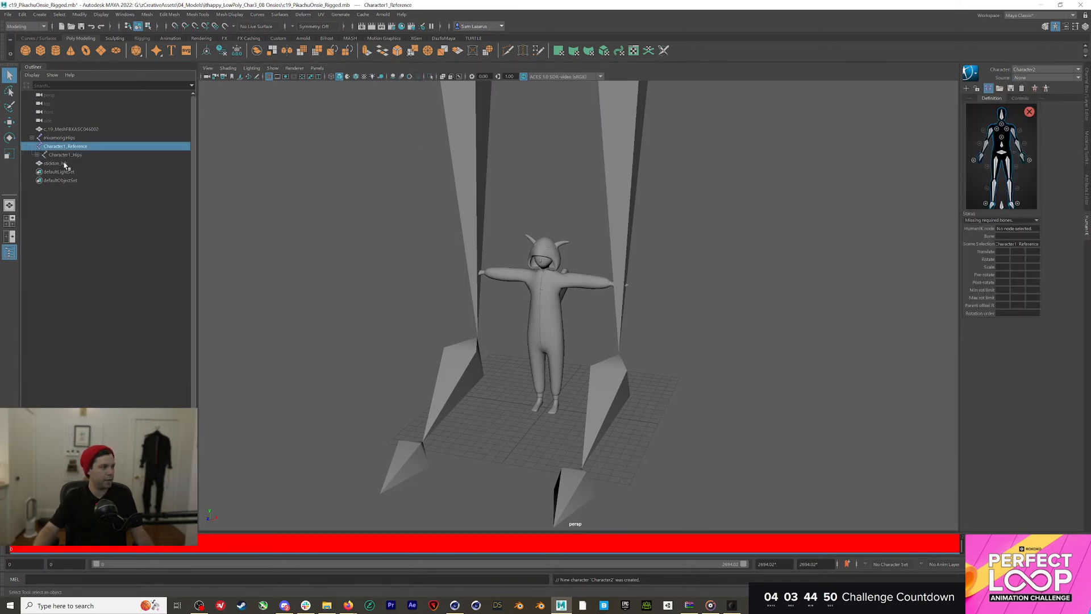
left_click(66, 155)
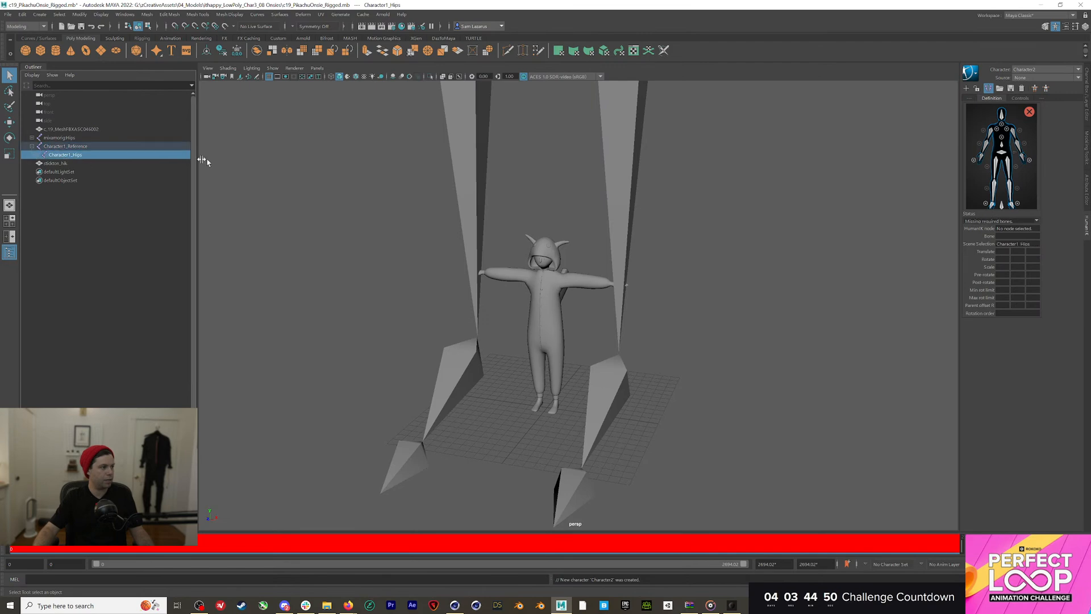
left_click(1000, 88)
left_click(1006, 184)
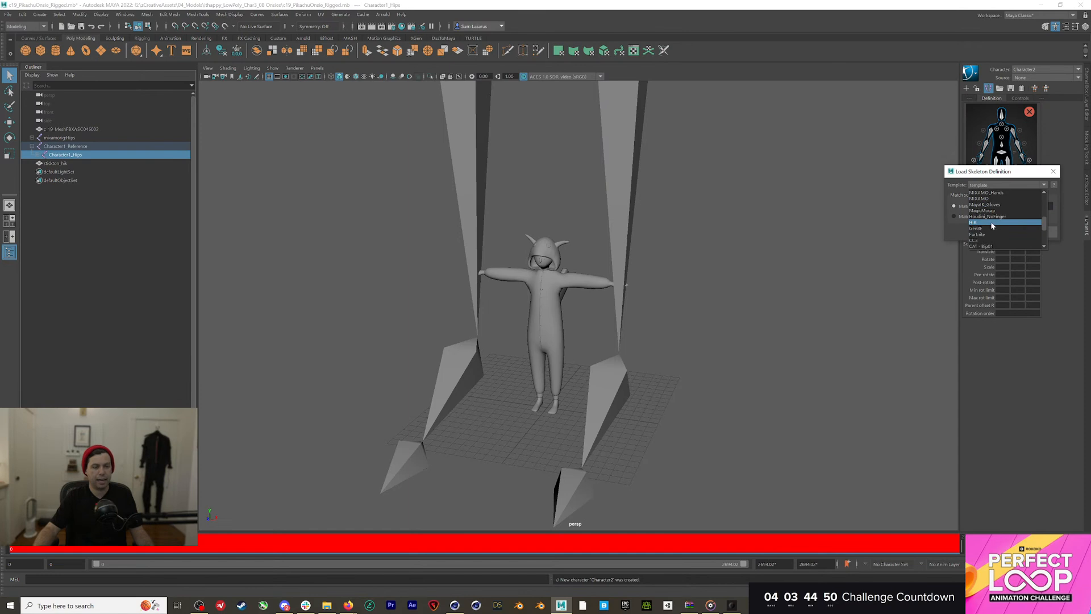
left_click(990, 223)
left_click(1006, 231)
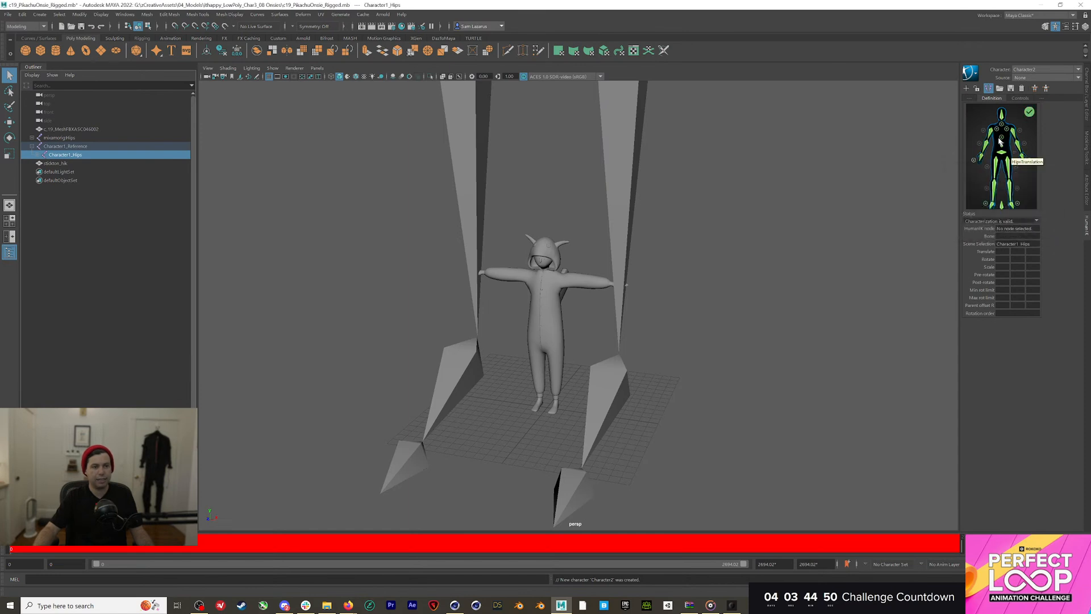
Set Character1 as current with Character2 as its animation source
left_click(1029, 70)
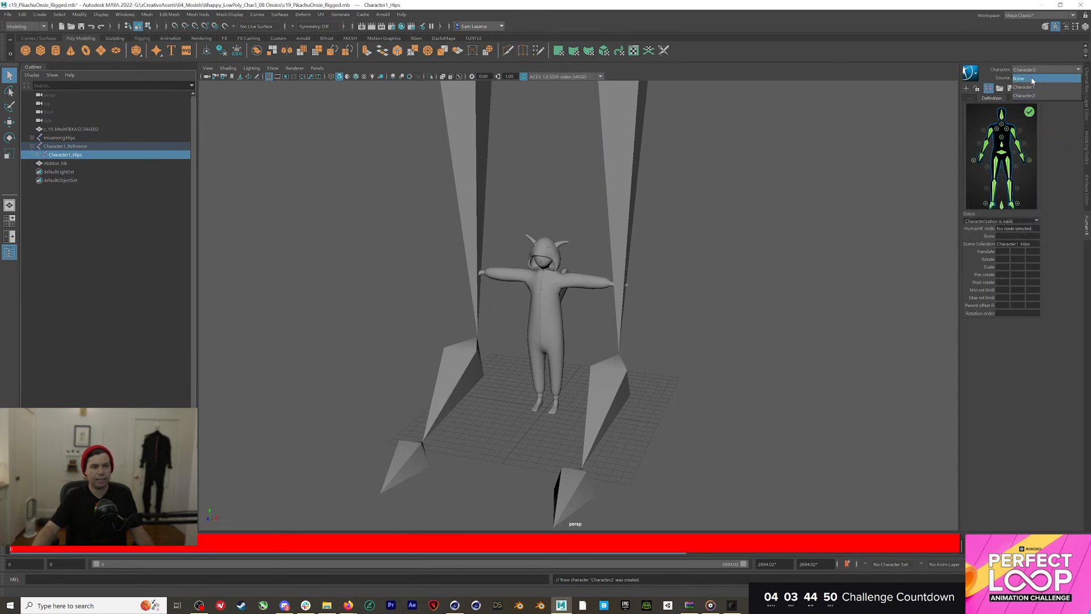
left_click(1018, 77)
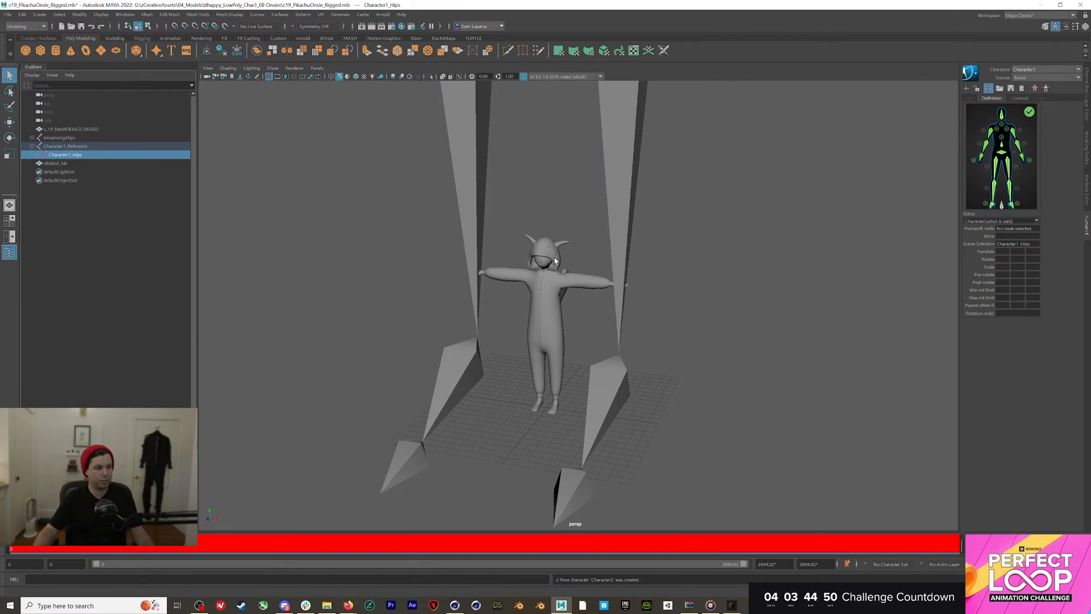
left_click(1026, 78)
left_click(1029, 93)
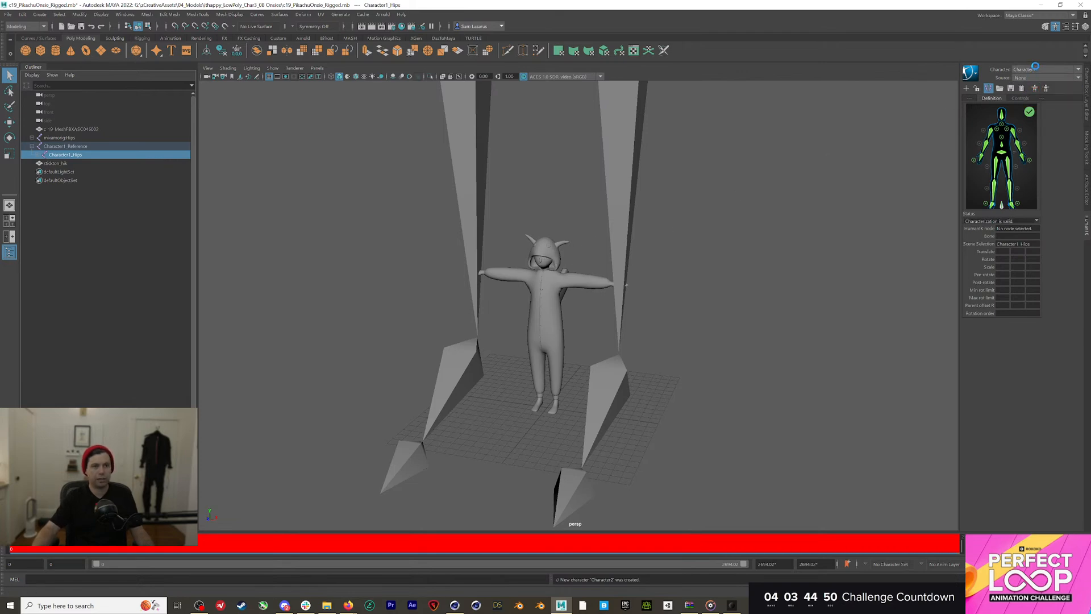
key("alt+v")
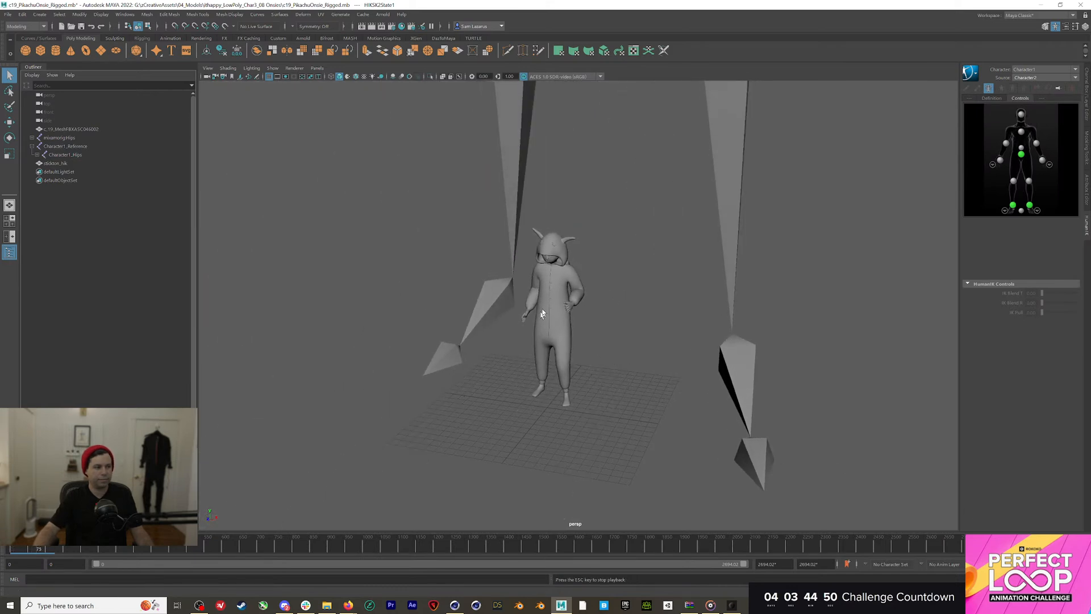
left_click_drag(561, 282, 682, 267, "alt")
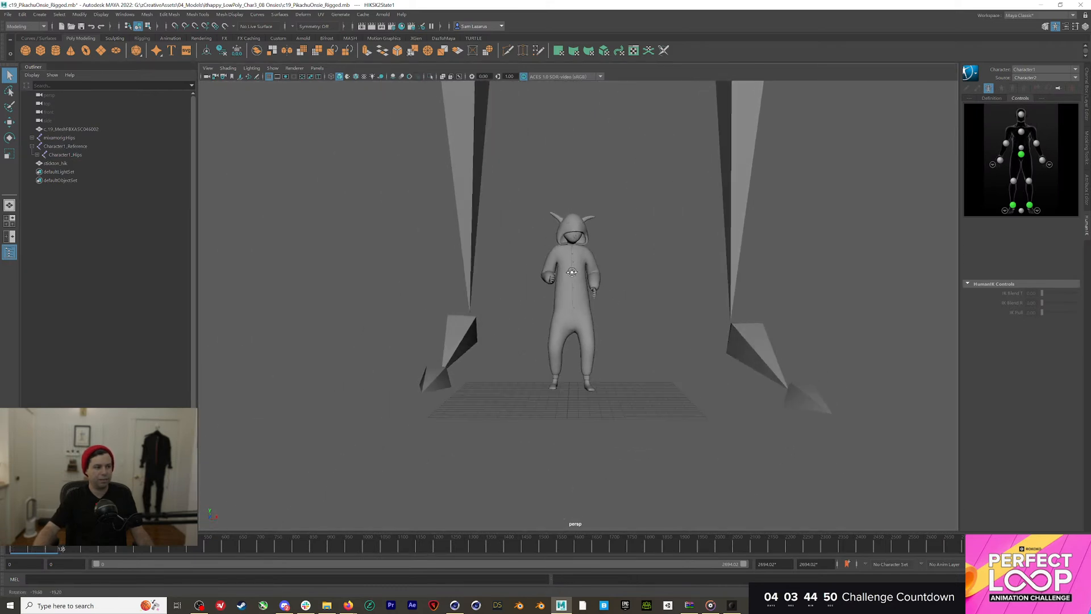
scroll(754, 261, "up", 5)
scroll(753, 261, "up", 3)
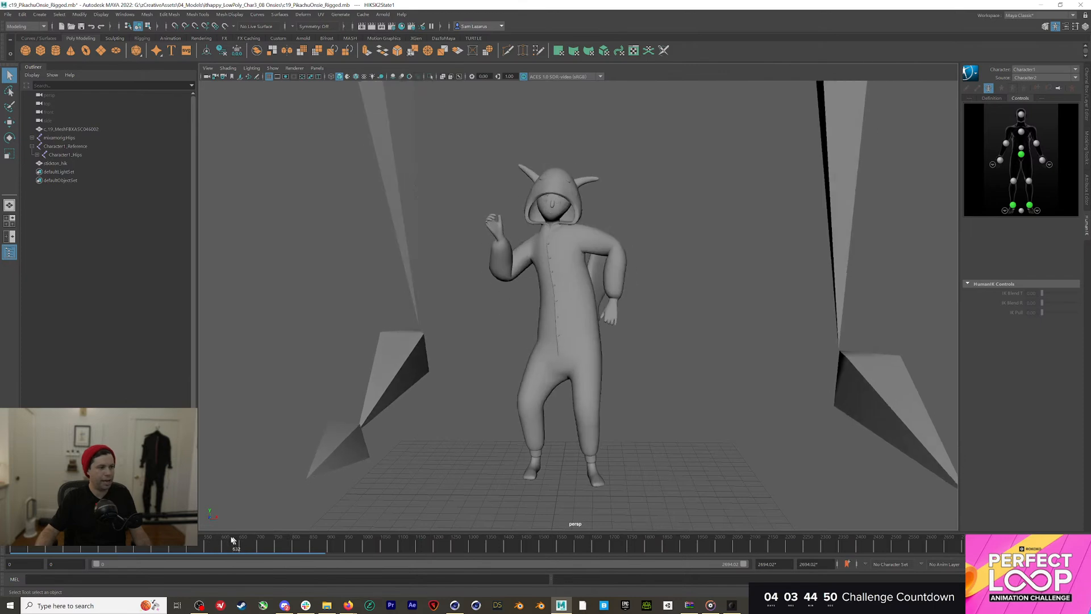
key("Escape")
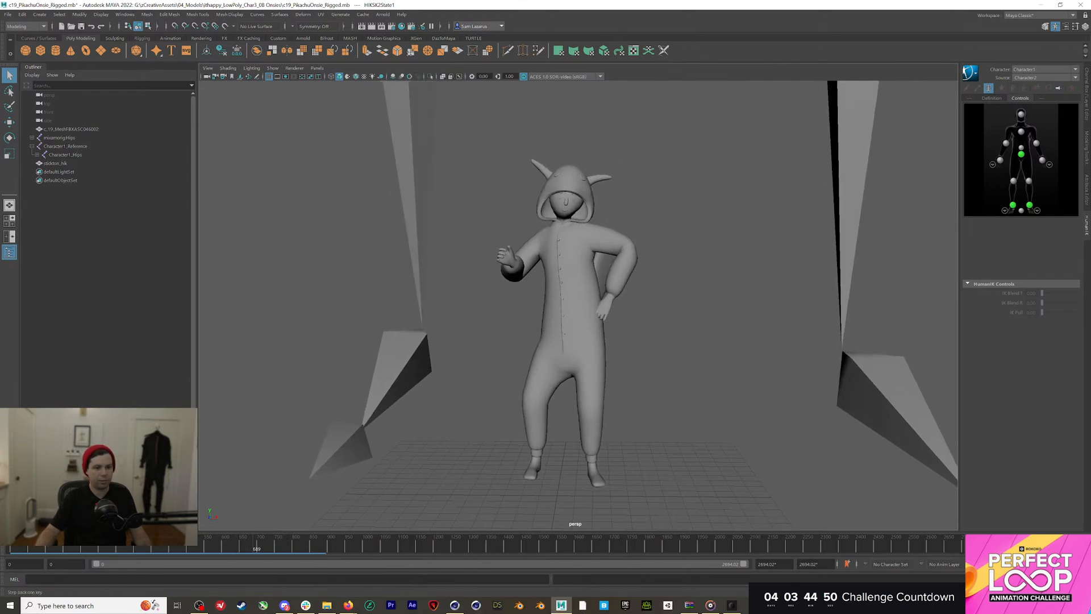
mouse_move(424, 549)
left_mouse_down()
mouse_move(409, 553)
mouse_move(561, 561)
left_mouse_up()
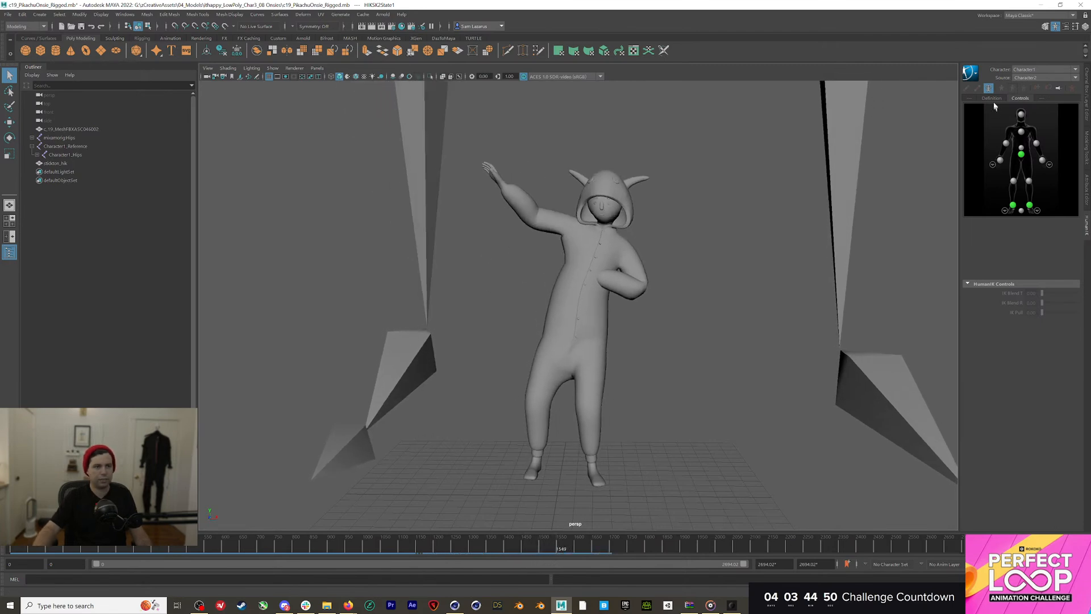
left_click(970, 72)
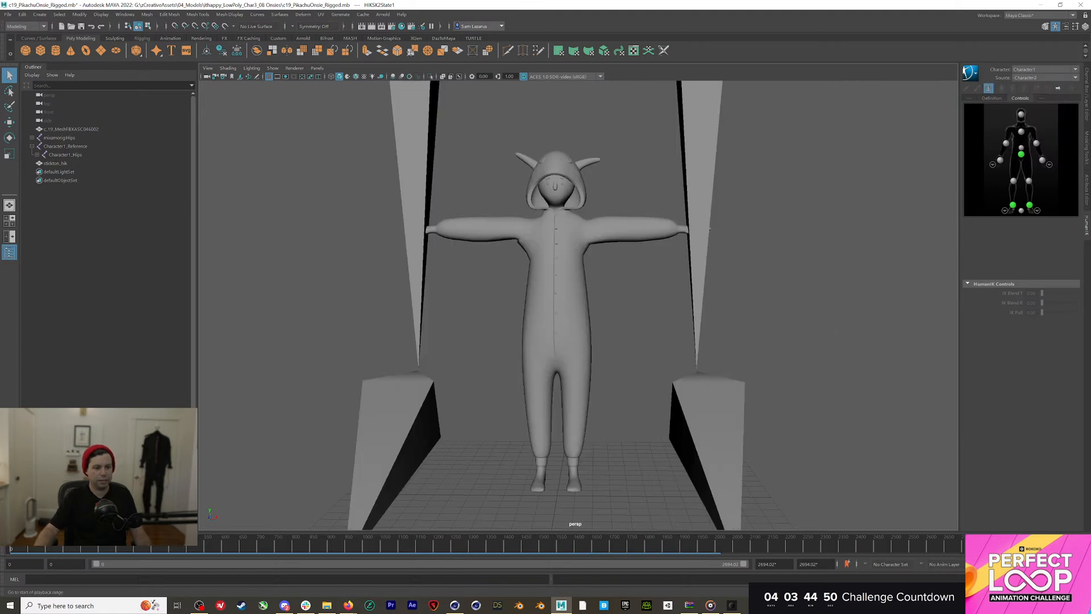
Bake the retargeted dance onto the onesie with Bake To Control Rig
left_click(970, 72)
mouse_move(992, 129)
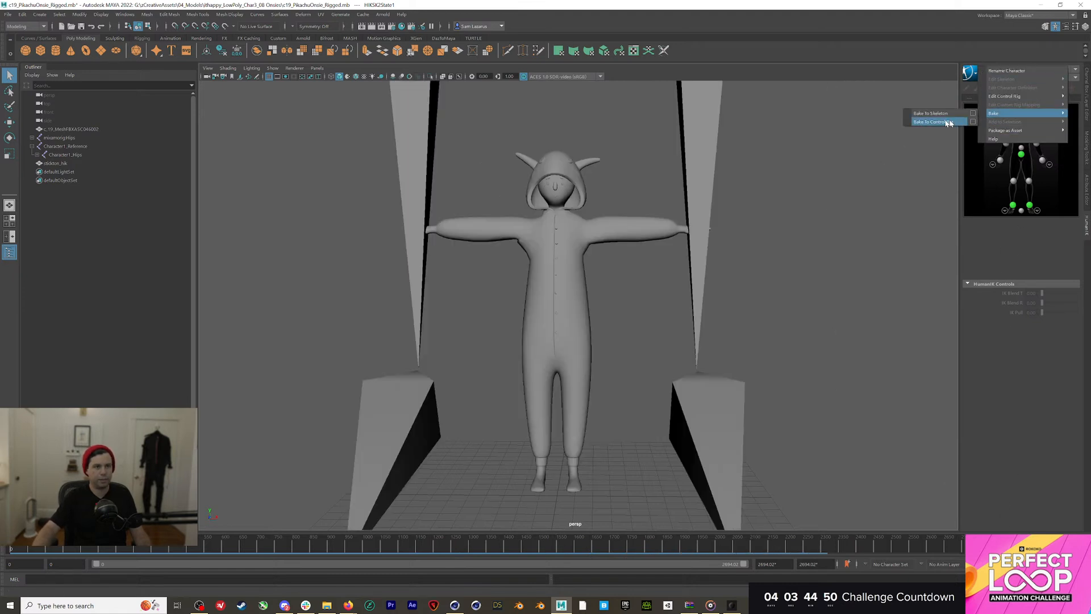
left_click(960, 141)
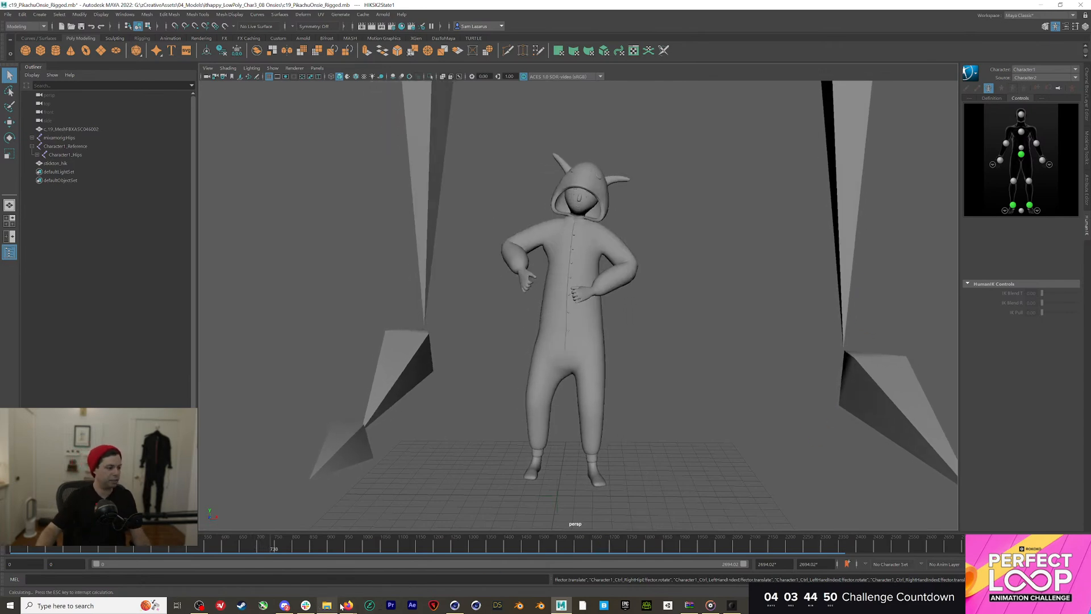
In Firefox, go from the Perfect Loop challenge page to the juror's Instagram profile address
mouse_move(346, 606)
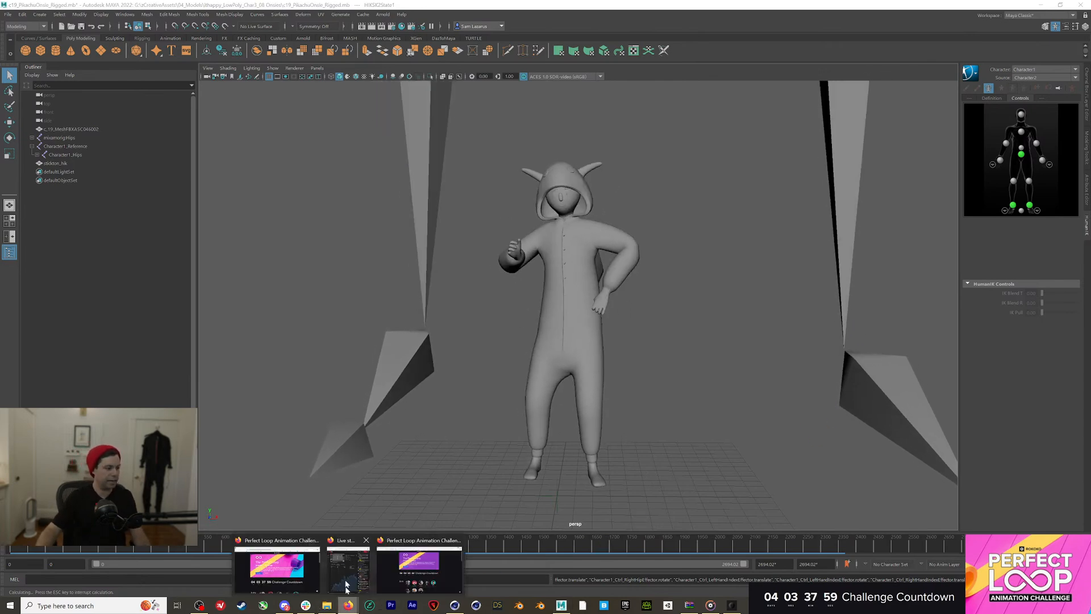
left_click(277, 573)
left_click(420, 563)
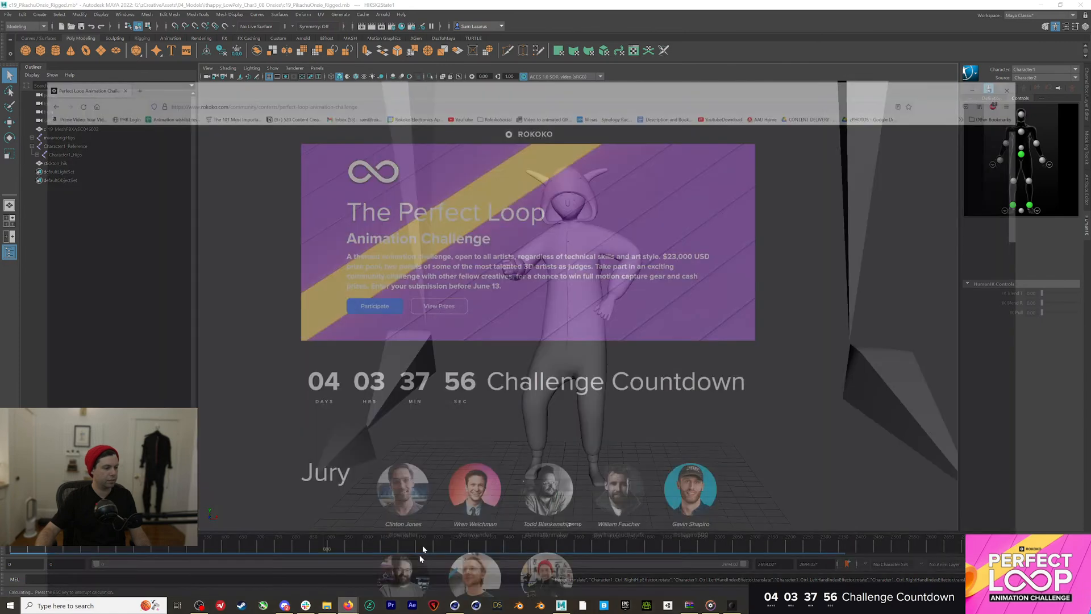
key("ctrl+l")
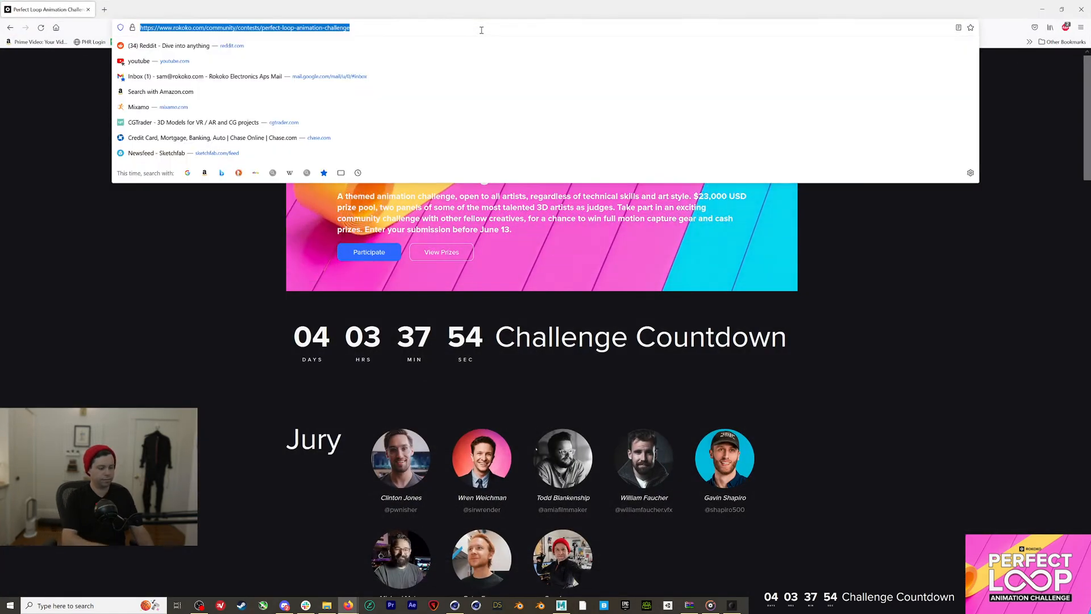
type("instagram.com/")
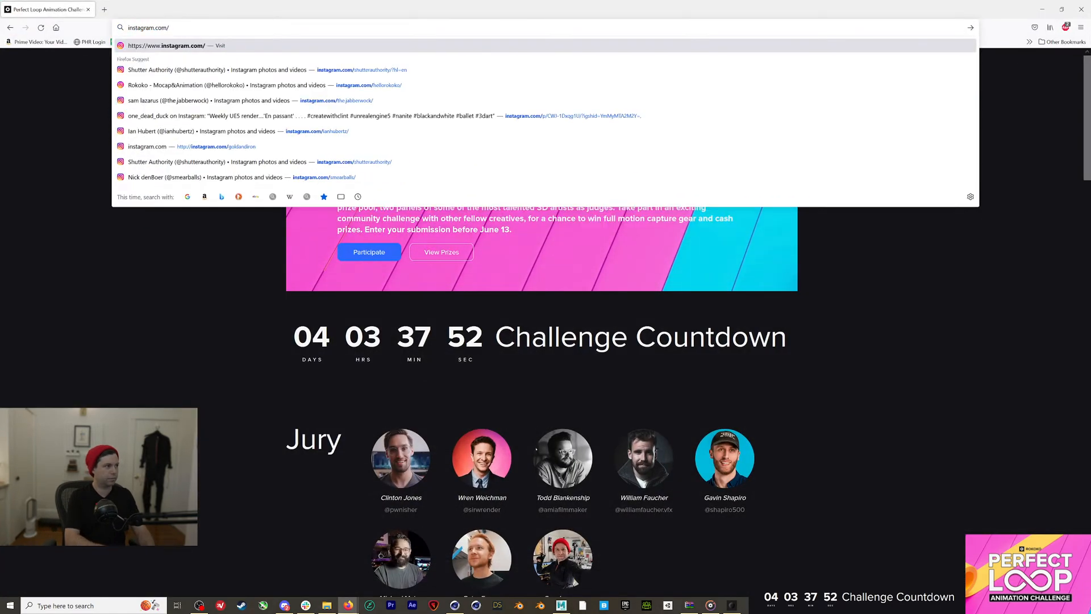
type("gavinshapiro")
key("Return")
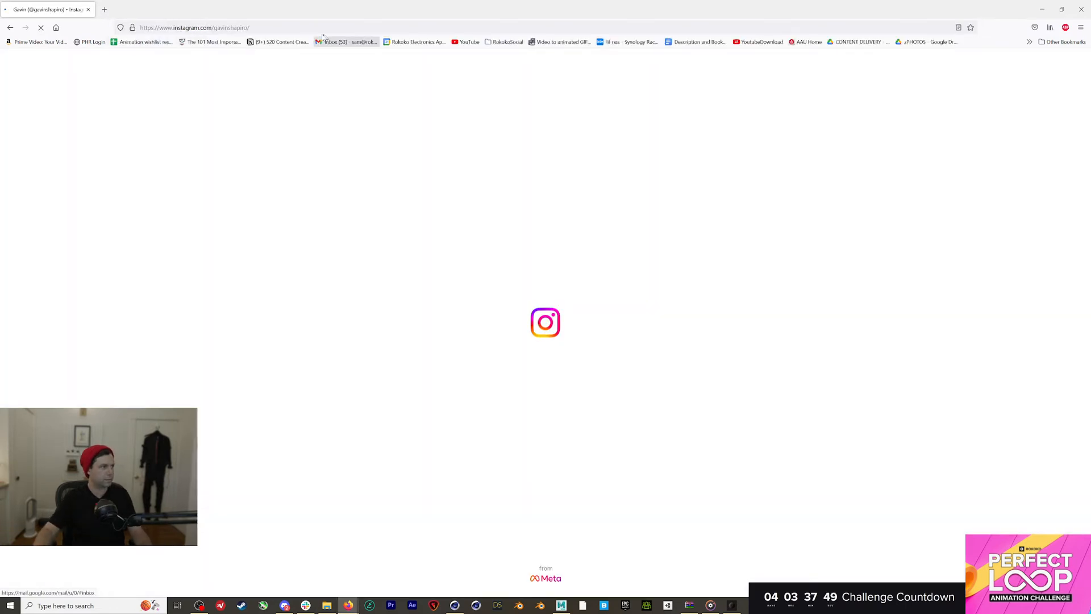
Try the profile address with '3000' appended, then find the juror via Instagram search and open his profile
left_click(250, 28)
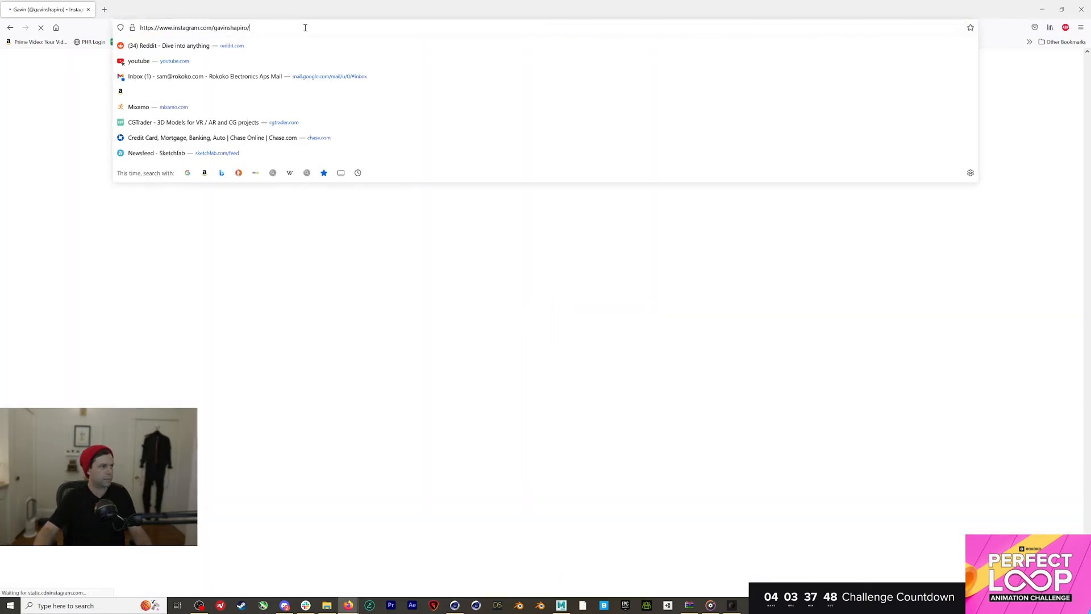
left_click(250, 27)
type("3000")
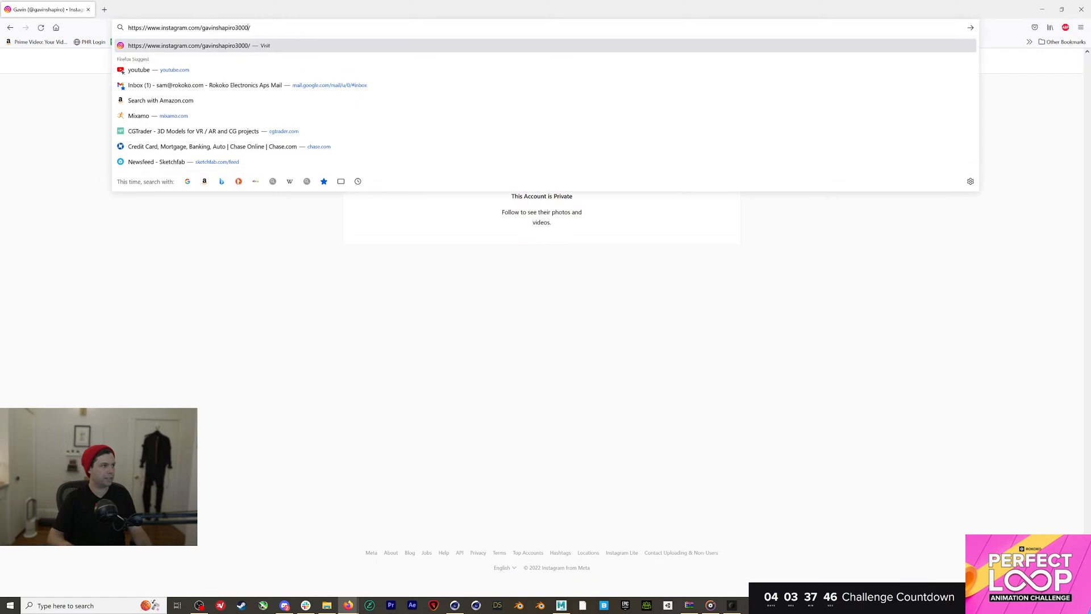
key("Return")
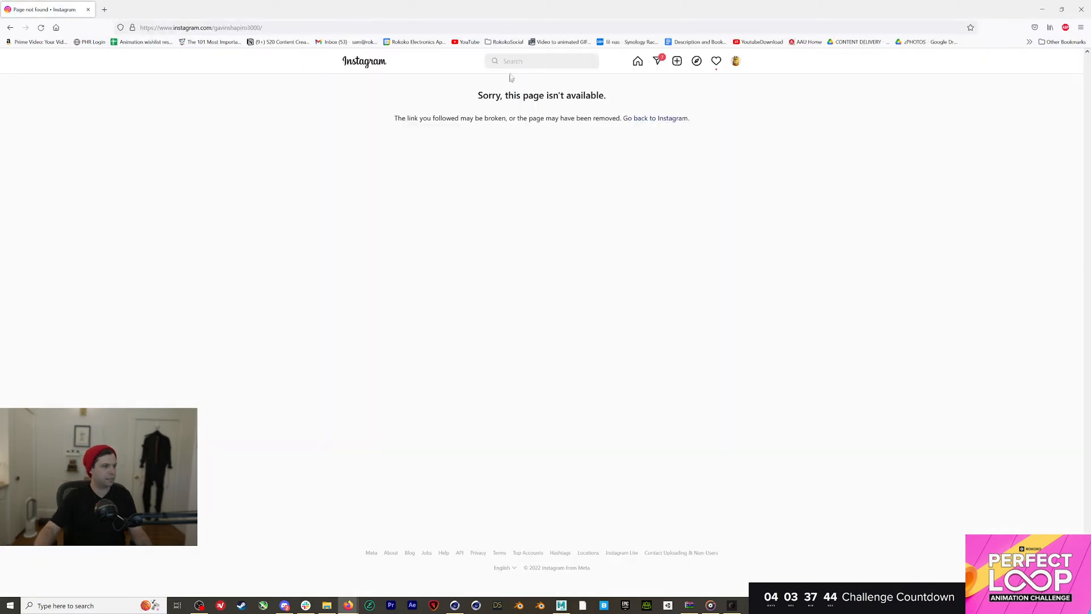
left_click(511, 61)
type("gavin shapi")
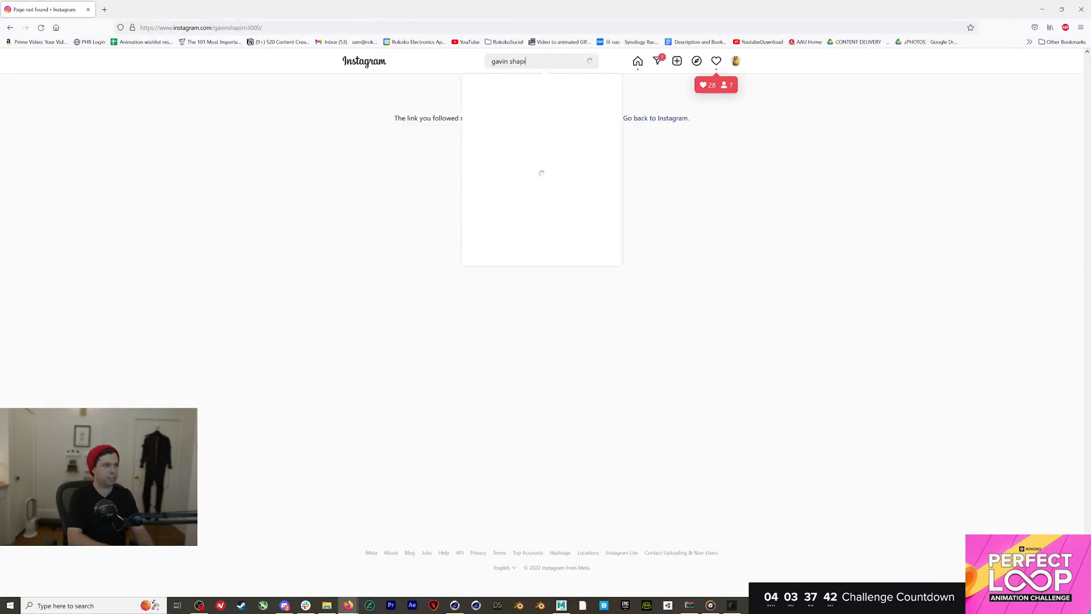
type("ro")
left_click(504, 167)
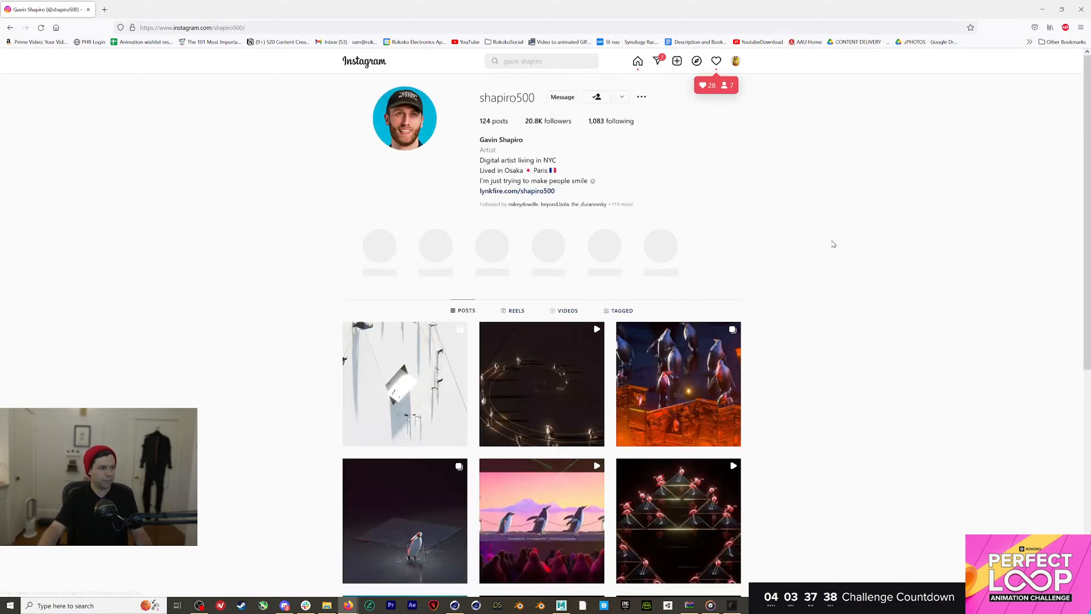
Watch the newest post and the pool flamingo post from the profile grid
scroll(752, 251, "down", 4)
left_click(409, 201)
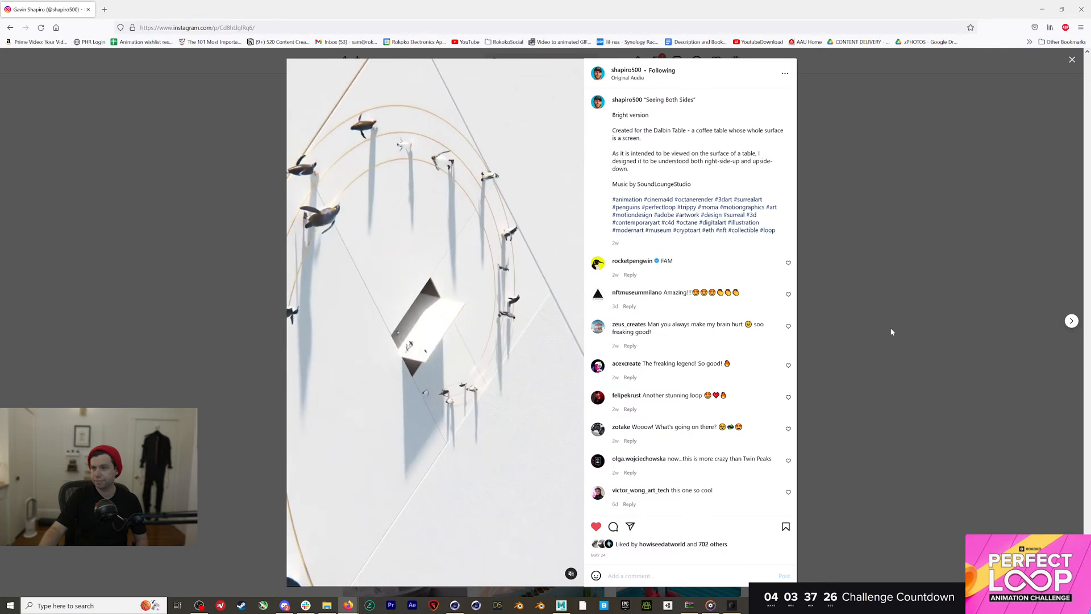
left_click(934, 324)
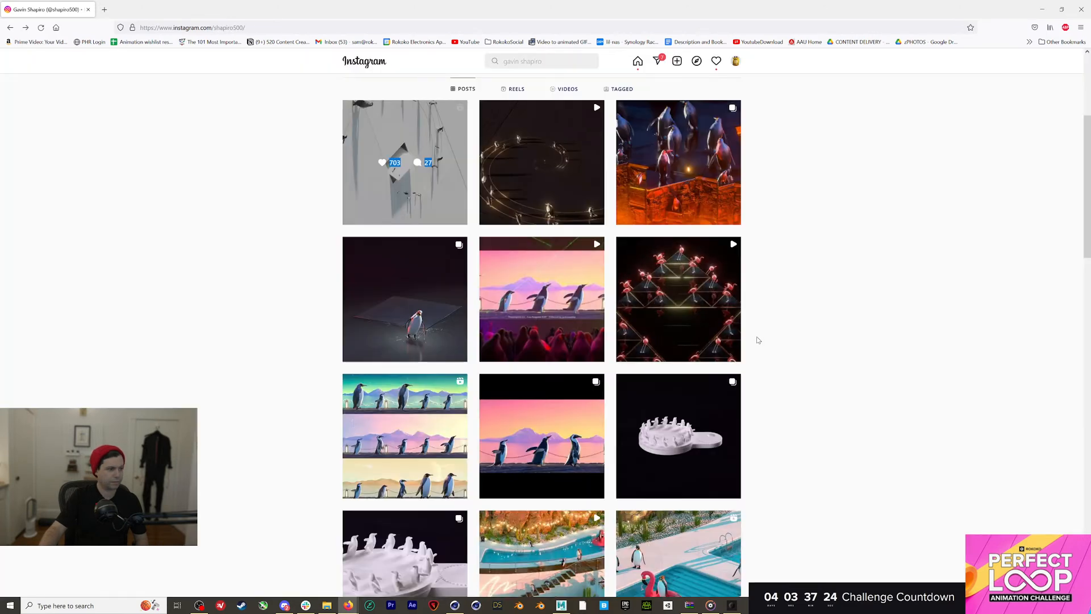
scroll(826, 343, "down", 3)
scroll(819, 344, "down", 1)
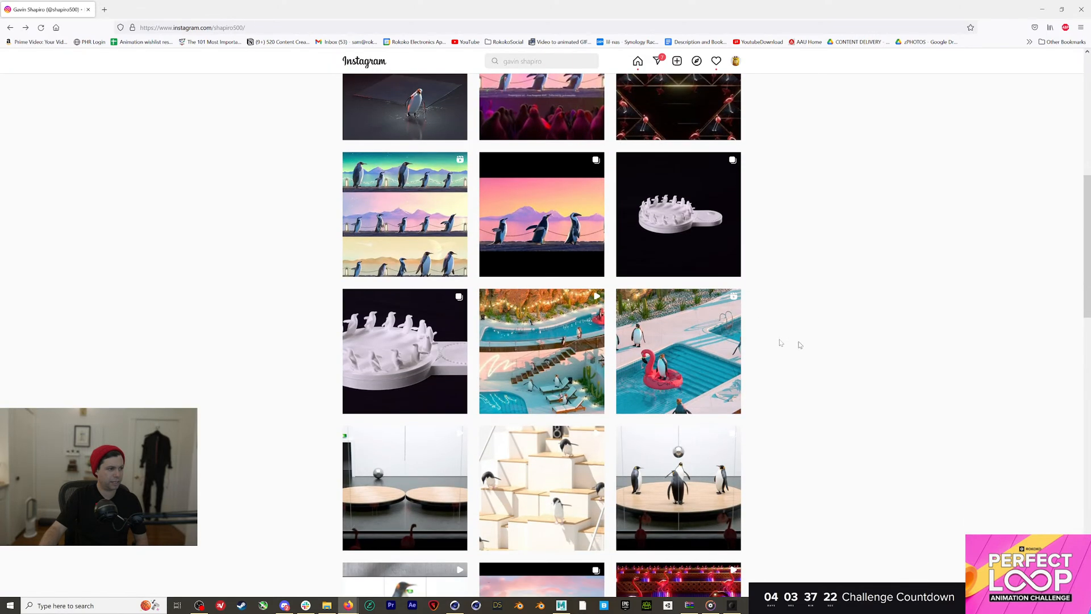
scroll(408, 257, "down", 2)
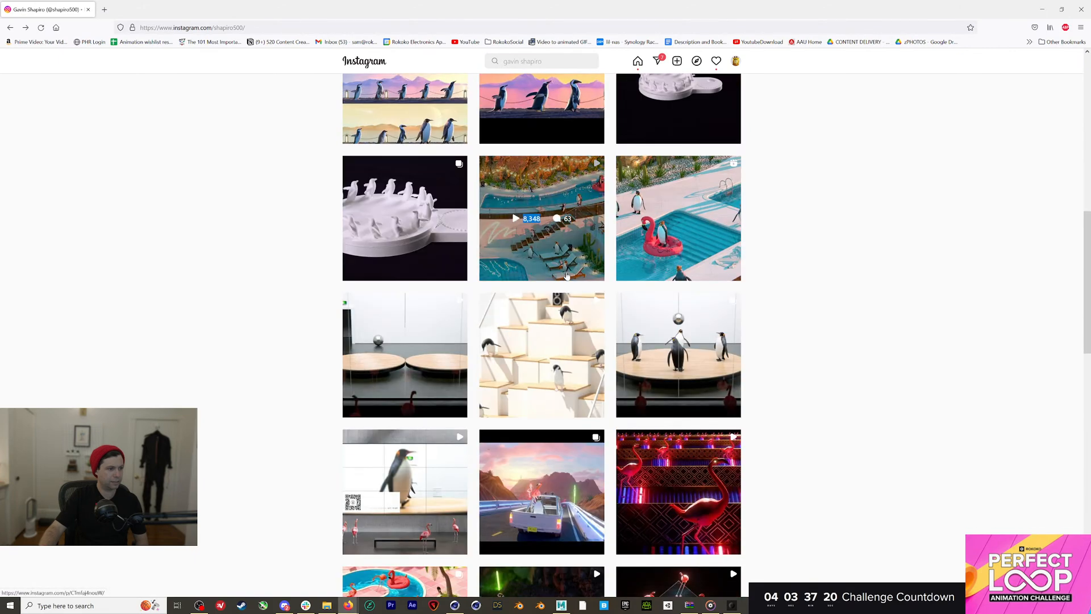
scroll(653, 287, "down", 2)
scroll(739, 290, "down", 3)
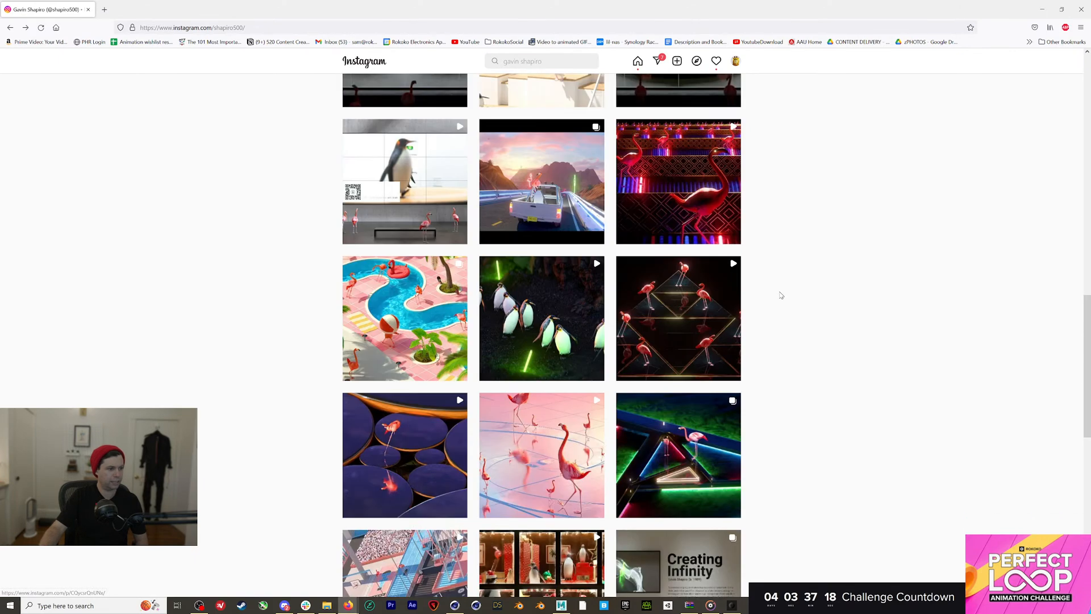
scroll(780, 295, "down", 3)
scroll(779, 295, "up", 2)
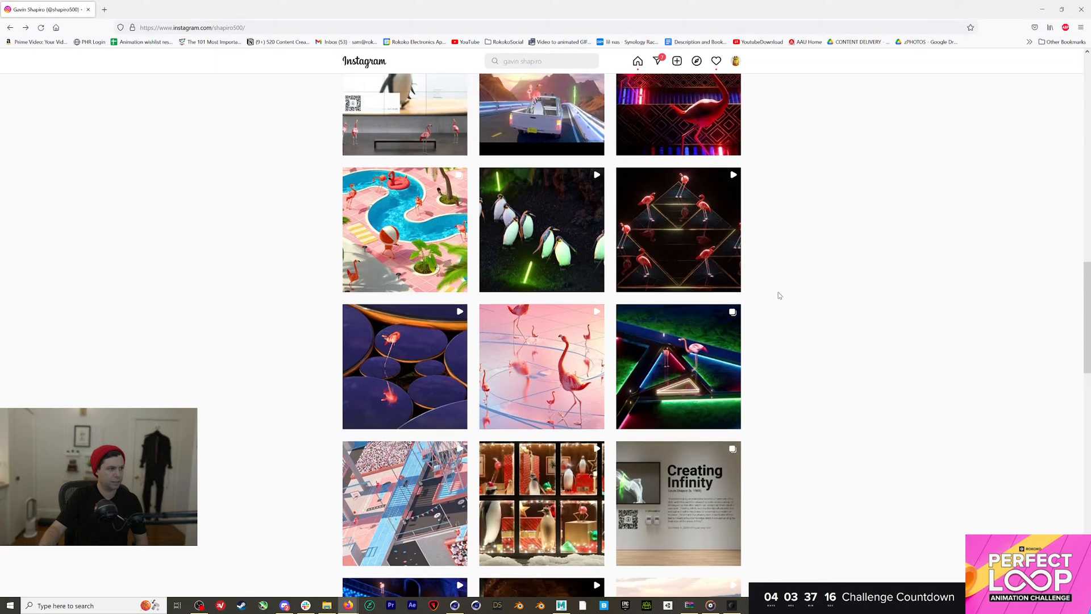
left_click(418, 254)
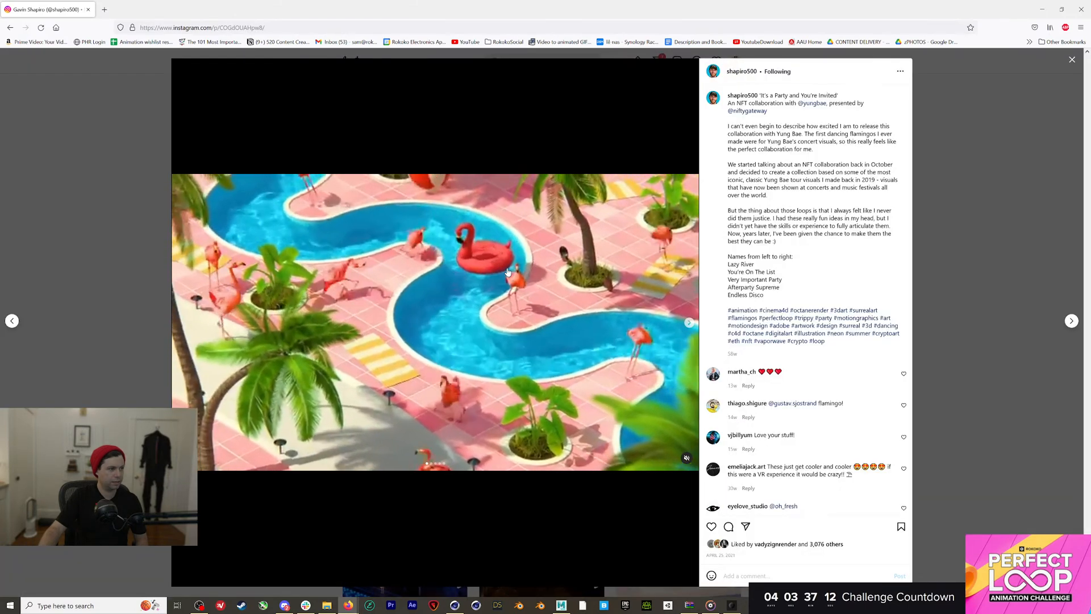
left_click(119, 252)
Watch the copper flamingo sculpture post and the flamingo grid animation post
scroll(341, 290, "down", 3)
scroll(432, 306, "down", 2)
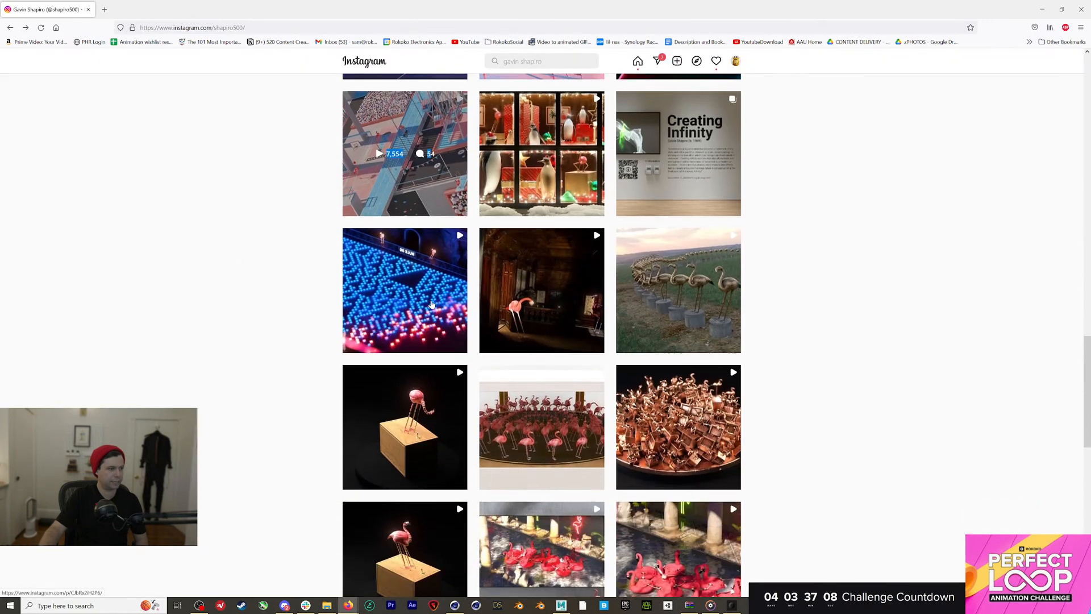
scroll(788, 340, "down", 4)
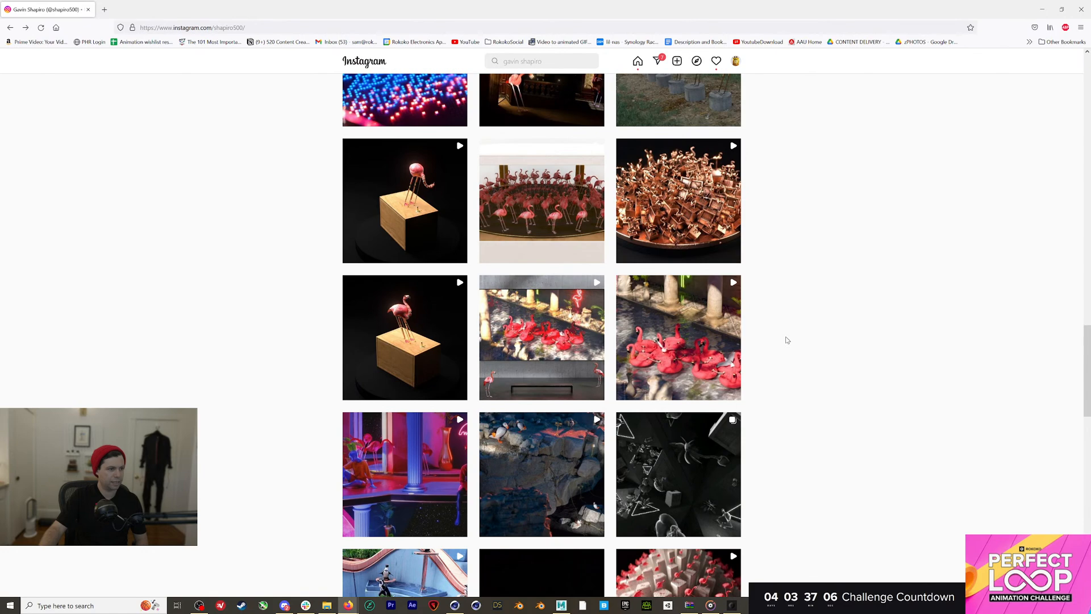
left_click(689, 248)
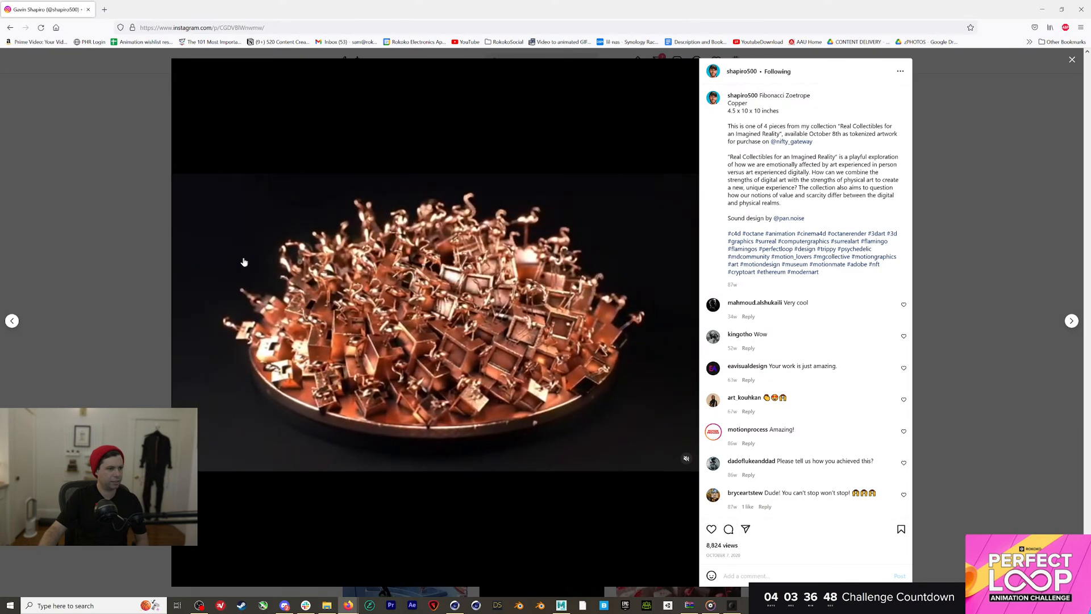
left_click(168, 250)
scroll(365, 291, "down", 8)
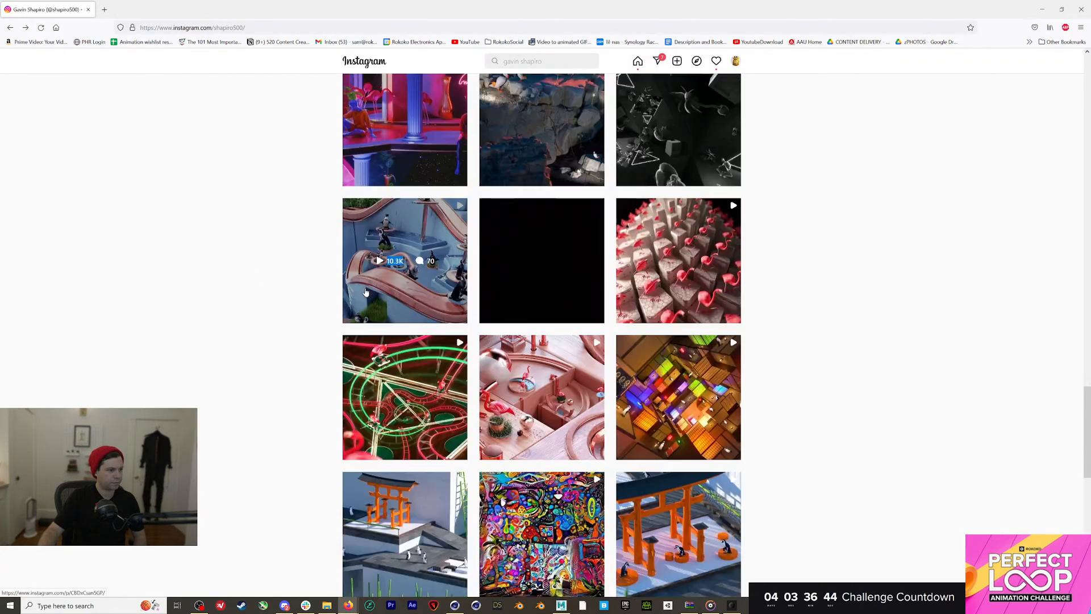
left_click(684, 181)
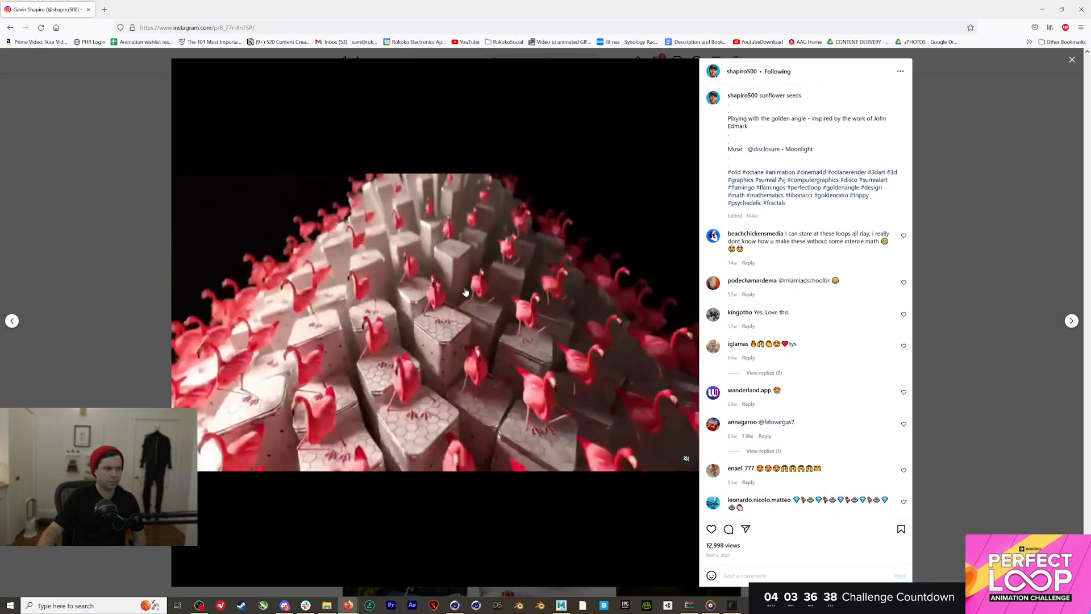
left_click(115, 229)
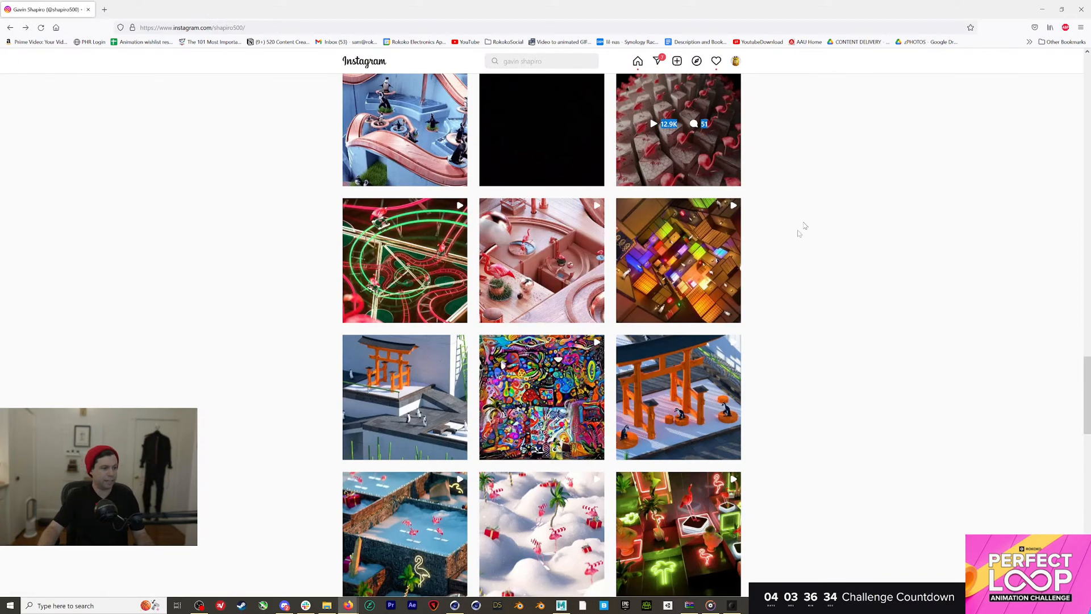
Watch and pause the torii gate penguin post, then close Firefox
left_click(693, 370)
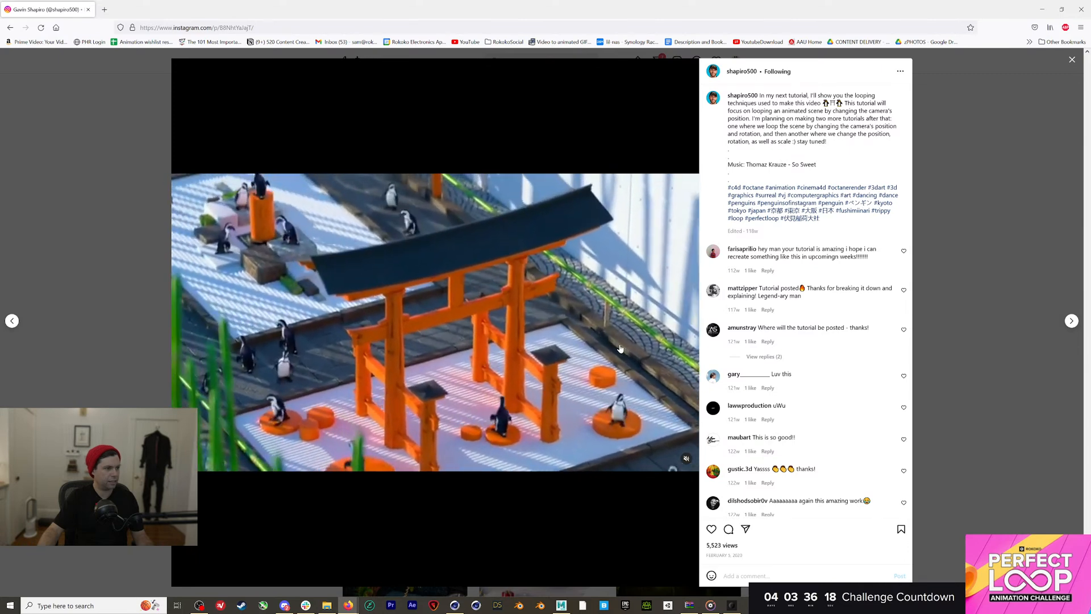
left_click(621, 349)
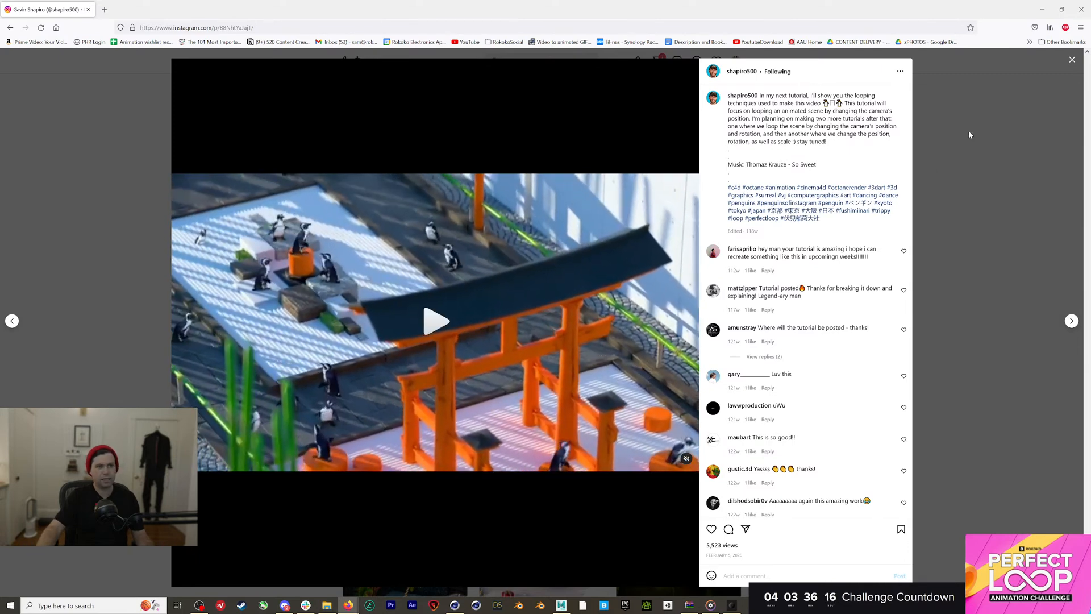
left_click(970, 135)
left_click(88, 10)
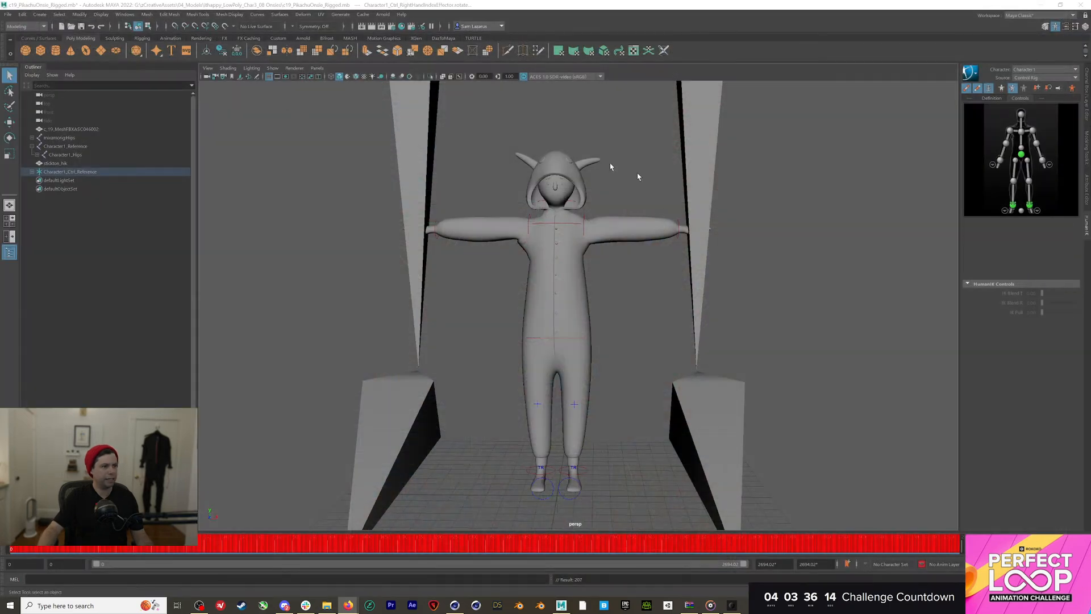
Delete the unneeded control rig, stickton_hik and Character1_Reference skeletons
left_click(59, 169)
left_click(59, 163)
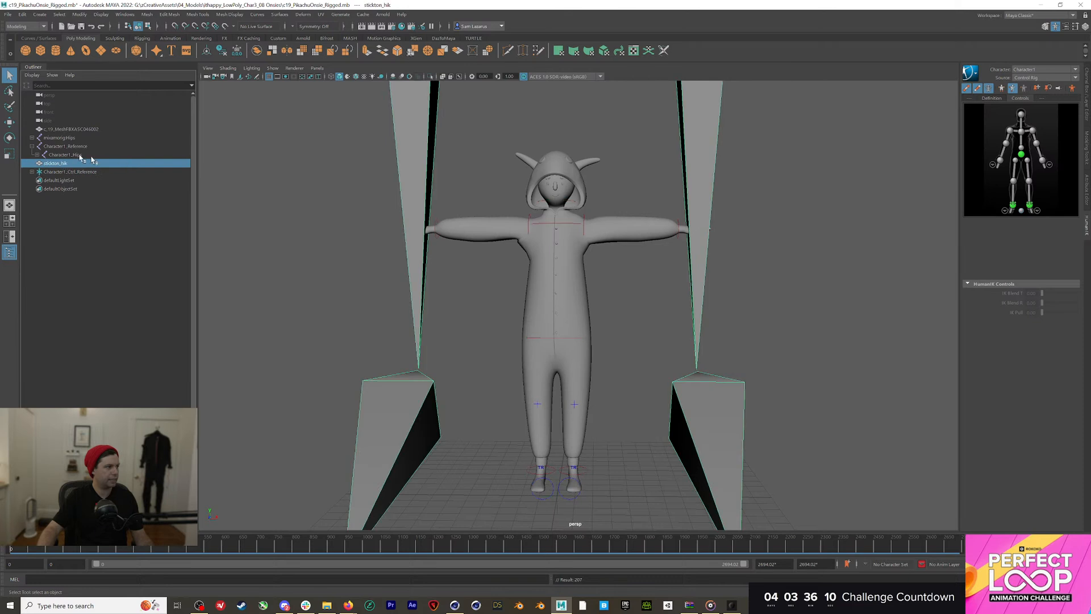
left_click(64, 146, "shift")
key("Delete")
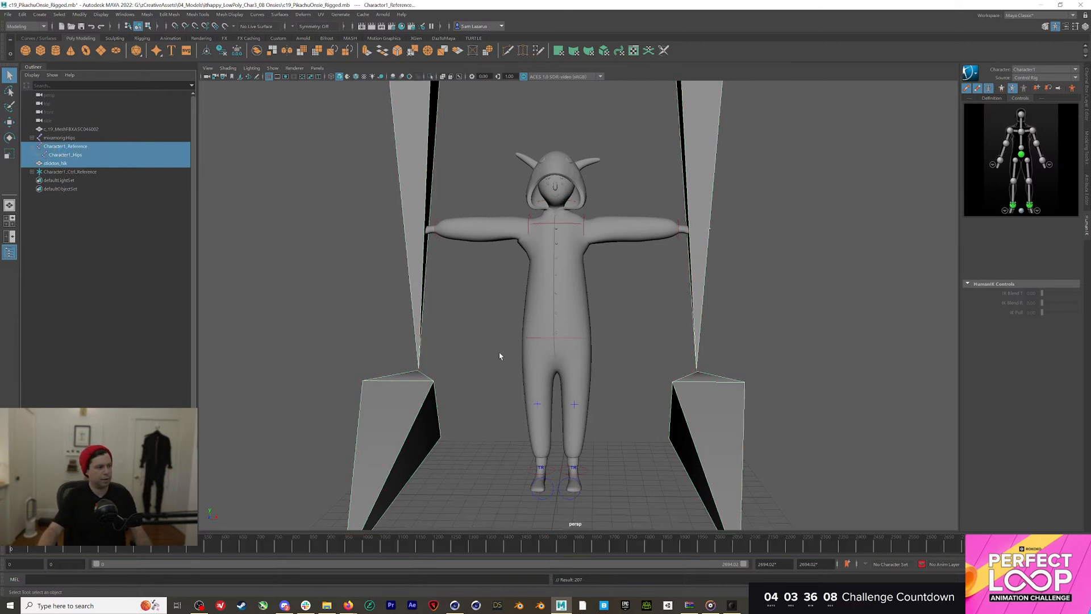
Play through the dance and reposition the raised left wrist effector
mouse_move(394, 545)
left_mouse_down()
mouse_move(562, 546)
mouse_move(539, 547)
left_mouse_up()
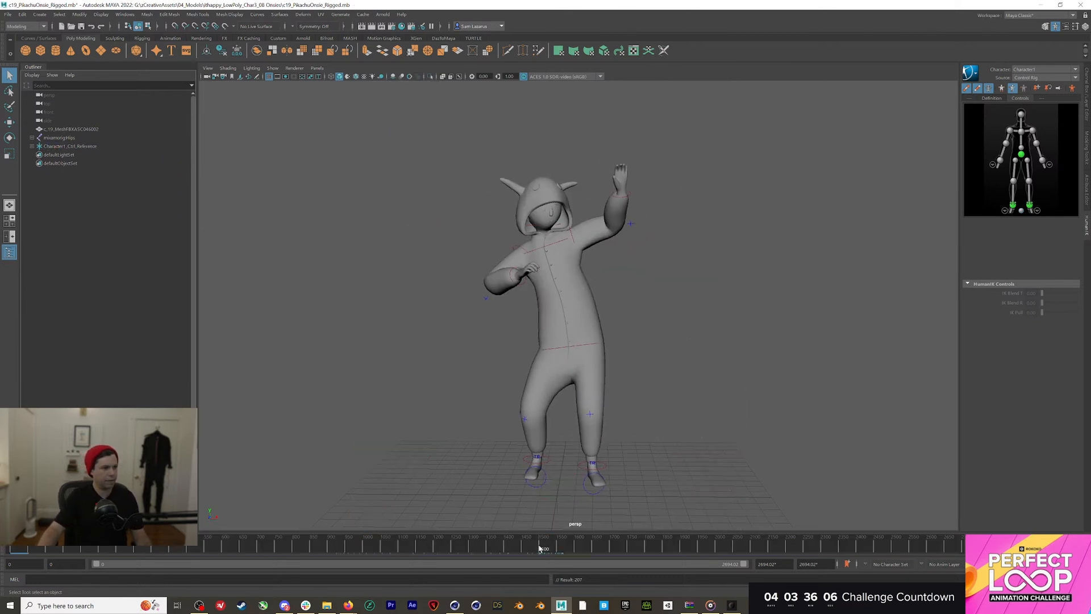
left_click(625, 191)
key("e")
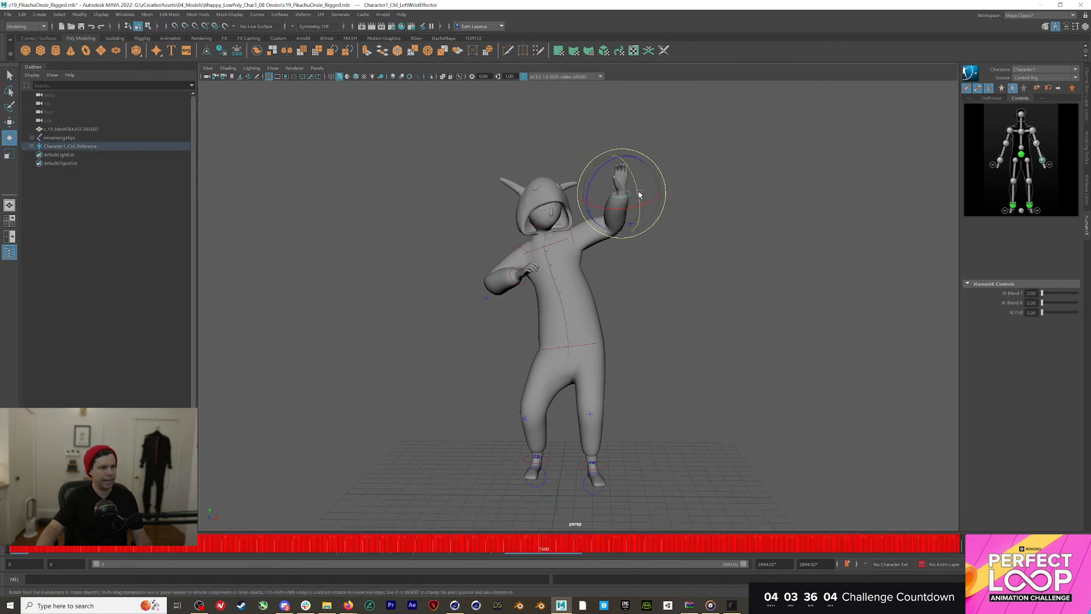
key("w")
mouse_move(623, 185)
left_mouse_down()
mouse_move(640, 186)
mouse_move(614, 206)
mouse_move(640, 210)
mouse_move(633, 191)
left_mouse_up()
Jump to frame 1345, select the left shoulder effector and show the animation layers
mouse_move(460, 546)
left_mouse_down()
mouse_move(432, 546)
mouse_move(631, 553)
mouse_move(10, 550)
left_mouse_up()
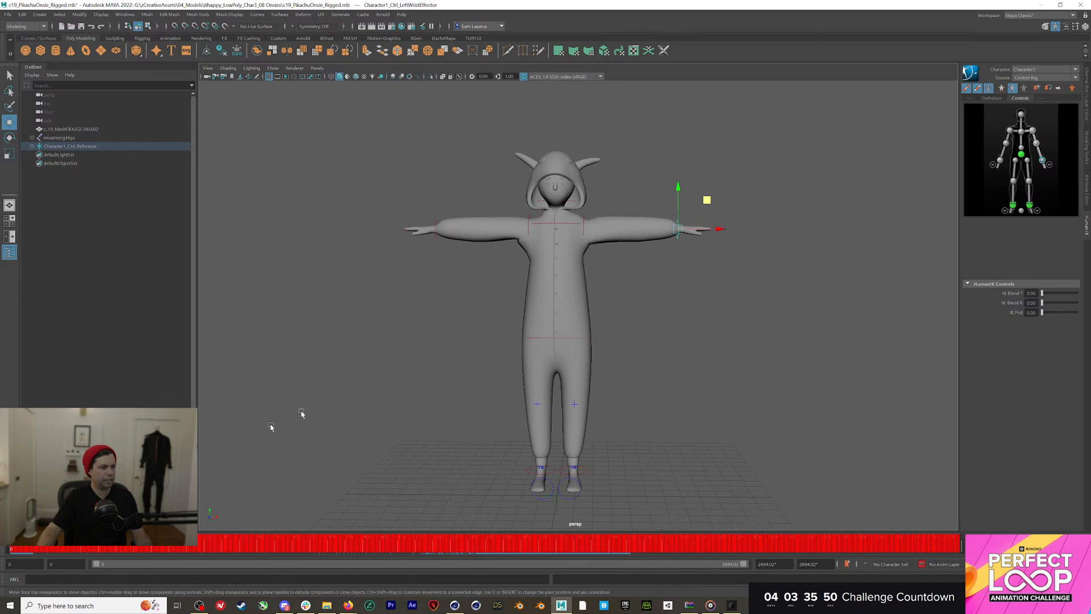
left_click(587, 220)
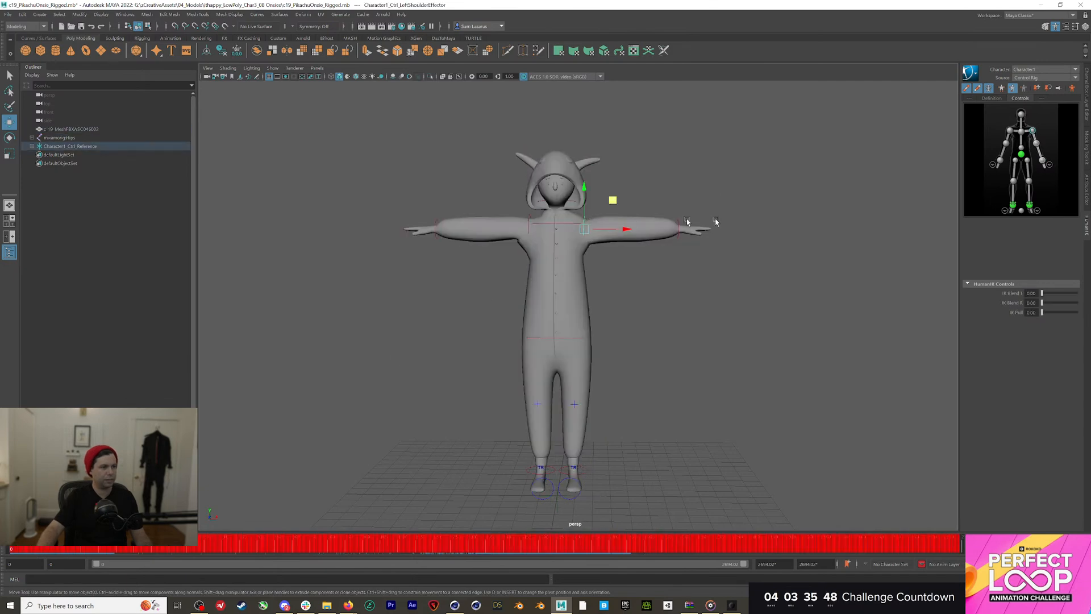
left_click(1087, 101)
left_click(987, 400)
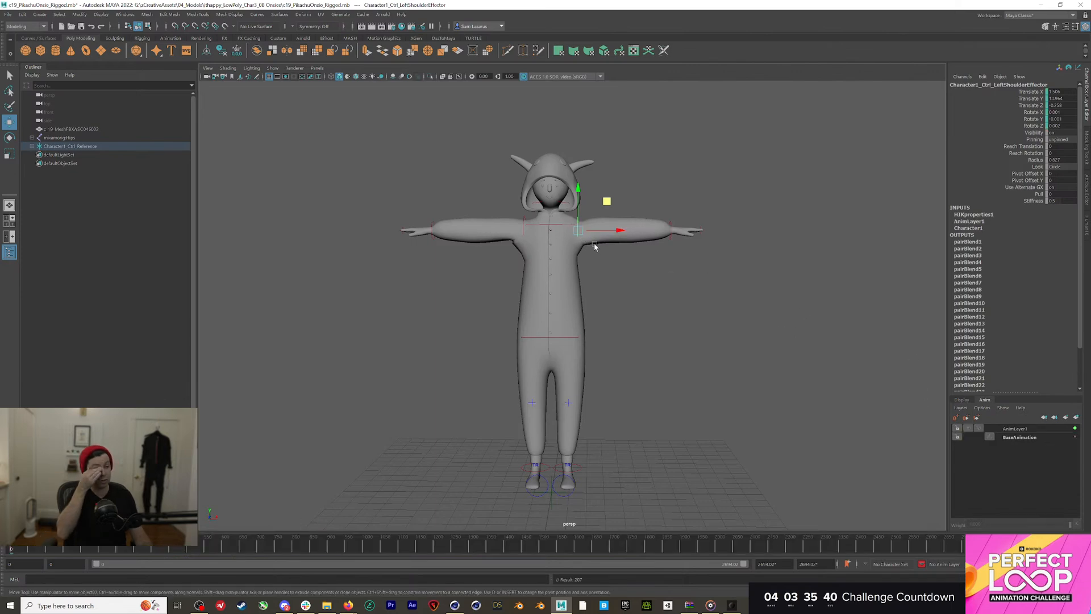
Rotate the left and right shoulder effectors to fix the arm angles, then deselect and scrub the dance
key("e")
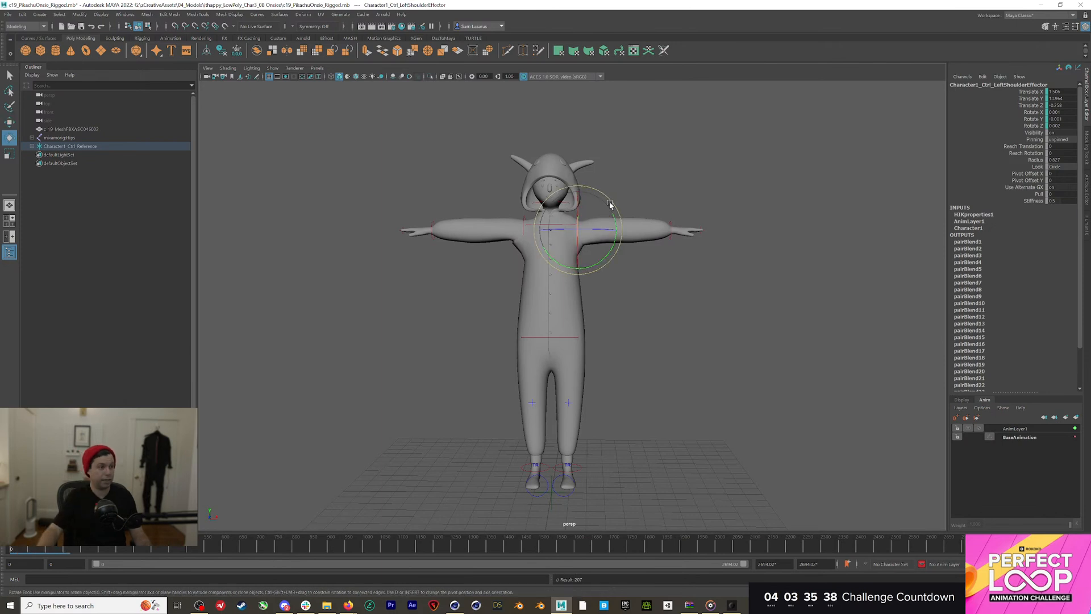
left_click_drag(612, 203, 608, 198)
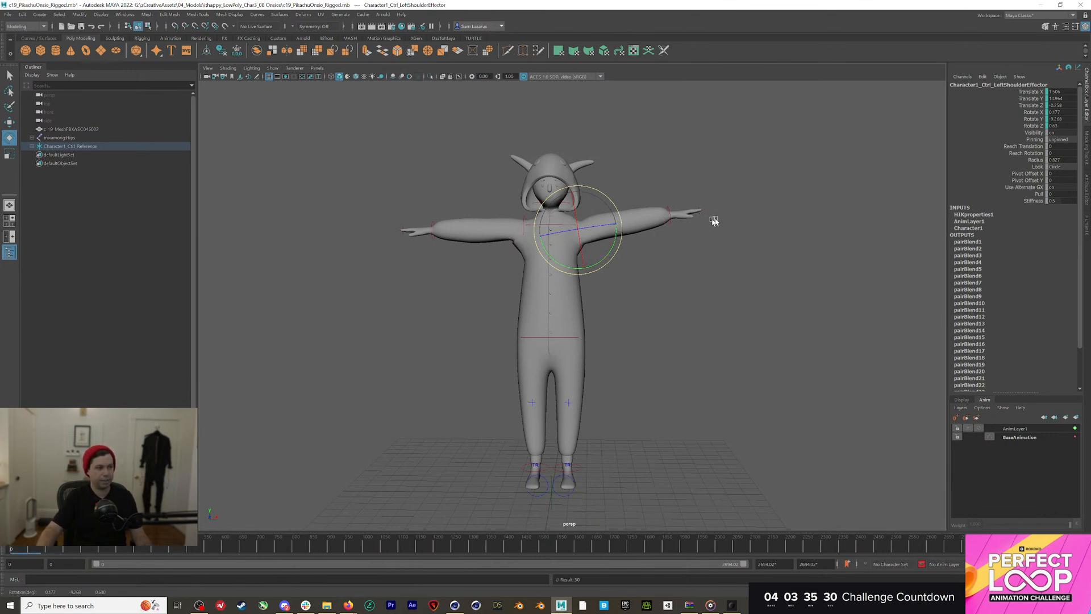
left_click(527, 217)
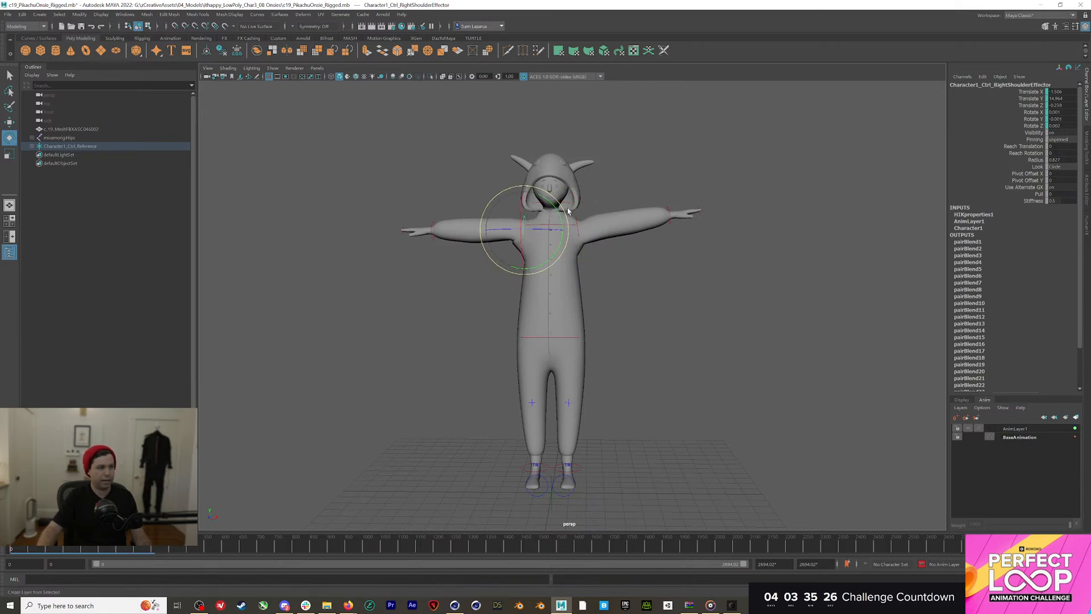
left_click_drag(563, 210, 567, 218)
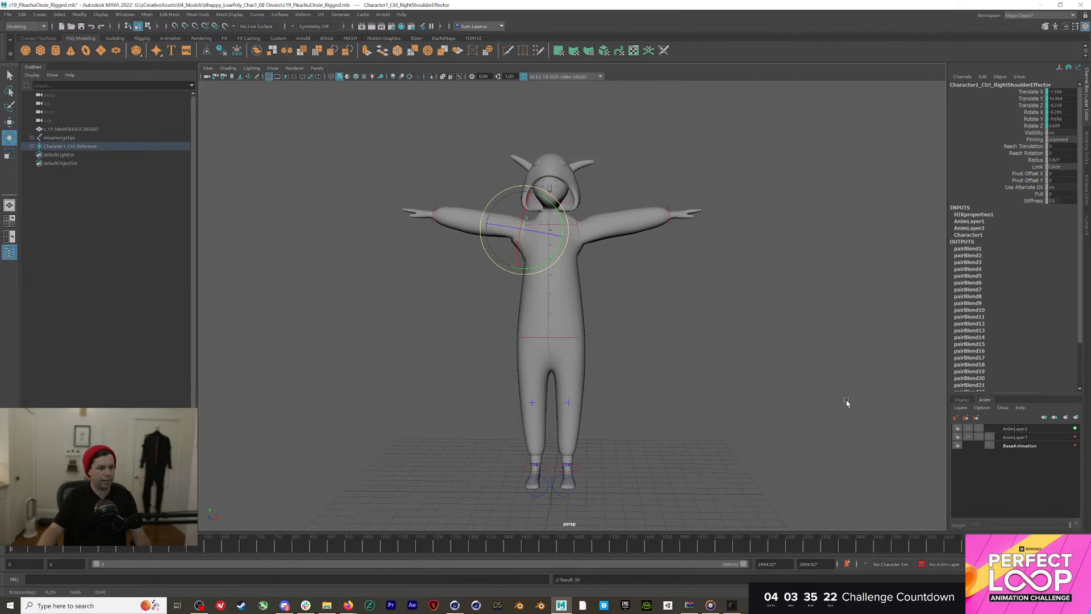
left_click(847, 402)
left_click_drag(421, 545, 592, 547)
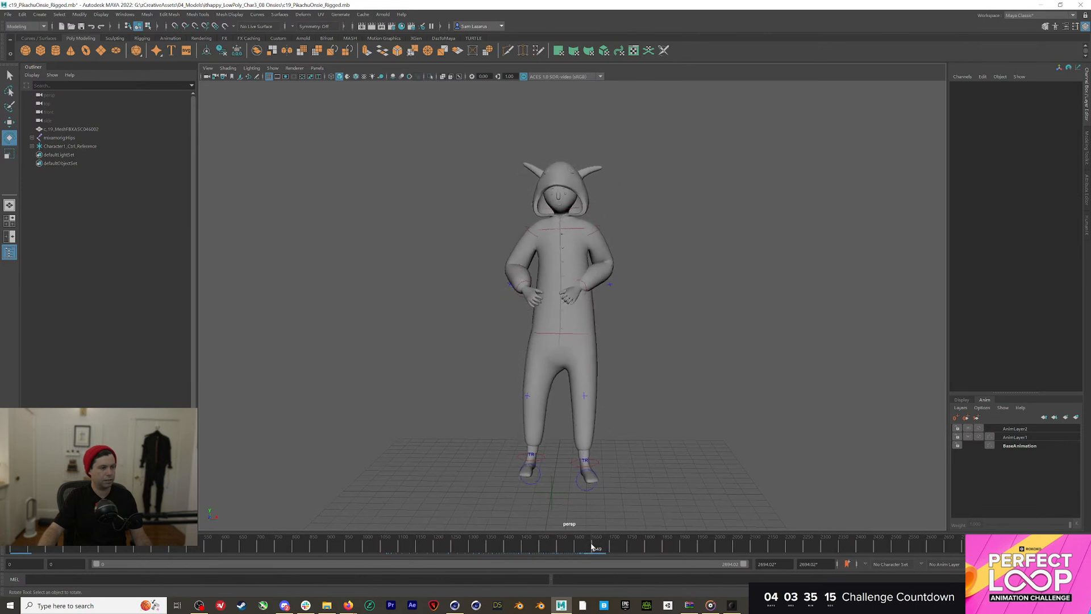
left_click(587, 292)
left_click_drag(587, 293, 447, 310, "alt")
key("w")
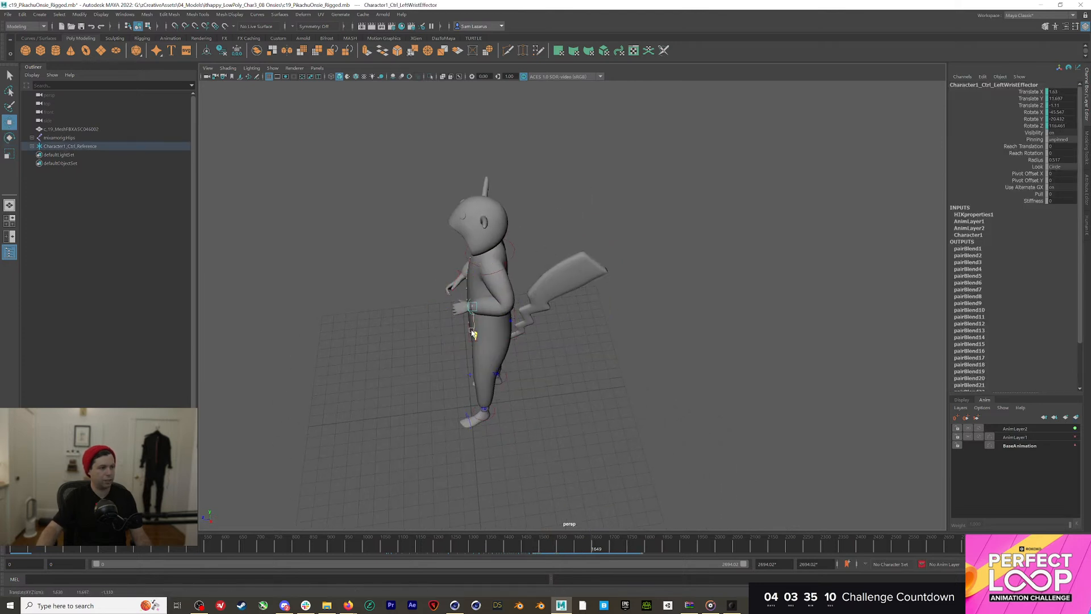
left_click_drag(440, 312, 615, 444, "alt")
left_click_drag(614, 552, 218, 550)
left_click_drag(207, 511, 213, 549)
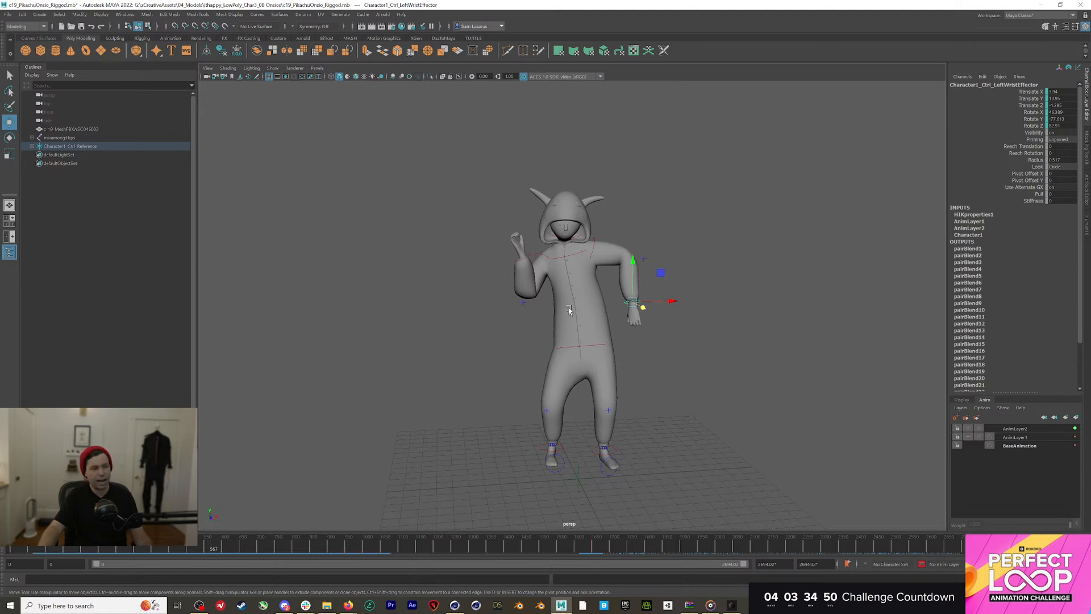
middle_click_drag(568, 308, 513, 276, "alt")
left_click_drag(514, 275, 509, 275, "alt")
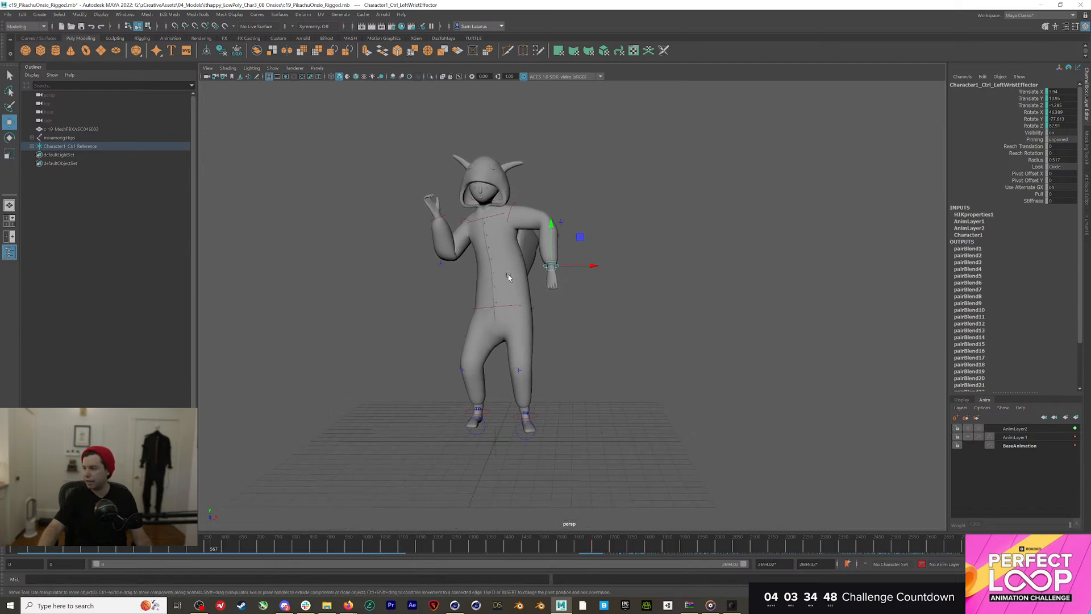
middle_click_drag(509, 277, 526, 286, "alt")
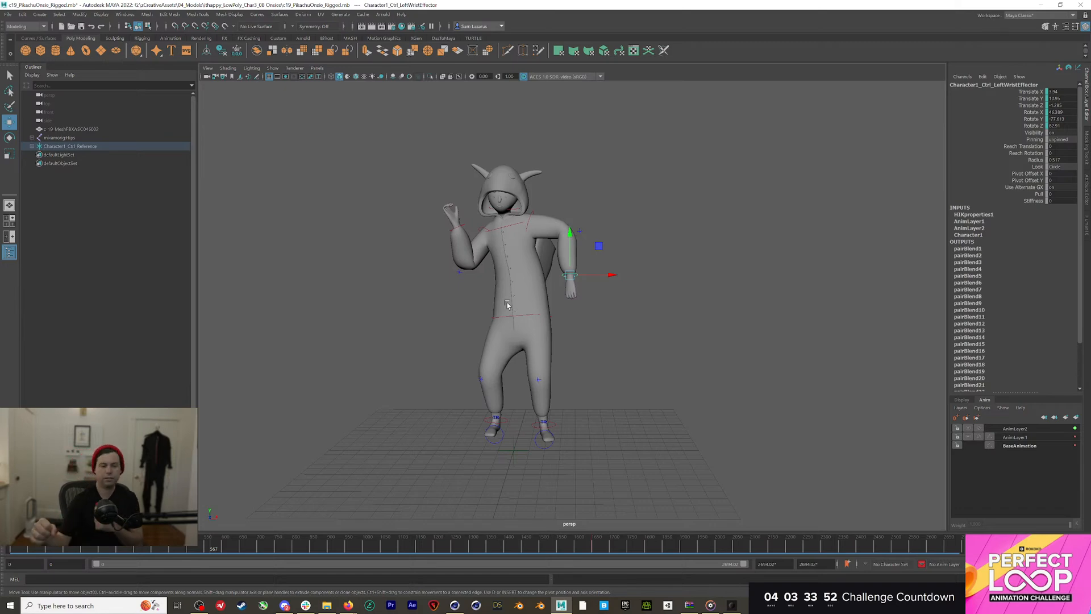
Select the onesie character mesh in the Outliner and start File > Export All
left_click(66, 140)
left_click(68, 146)
left_click(69, 129)
left_click(8, 14)
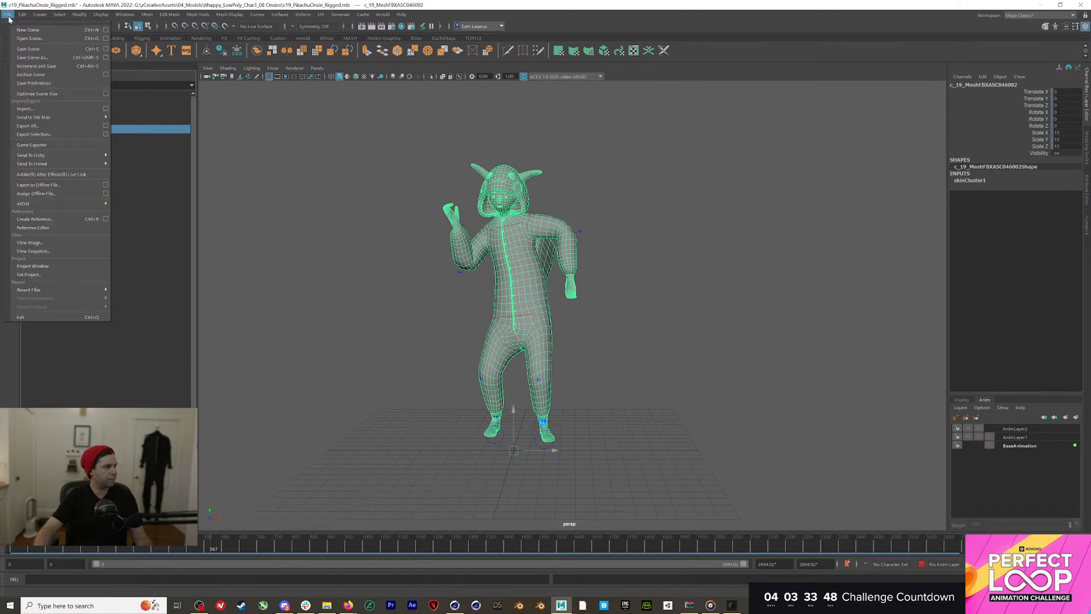
left_click(35, 127)
Browse to the 220609_OfficeHours_PerfectLoopEnding\01_RAW folder in the export dialog
left_click(235, 148)
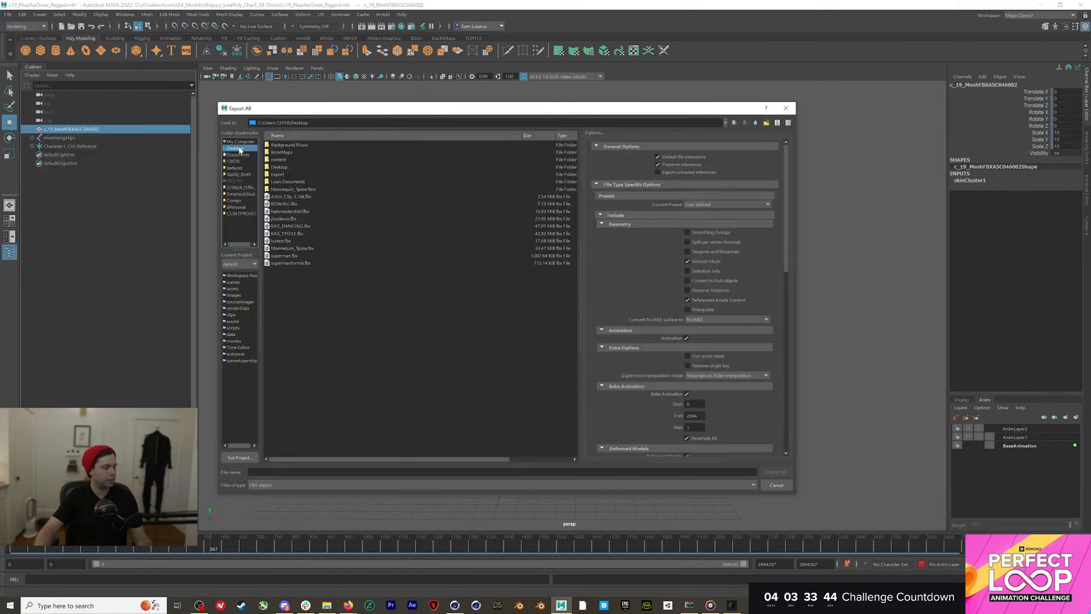
left_click(241, 188)
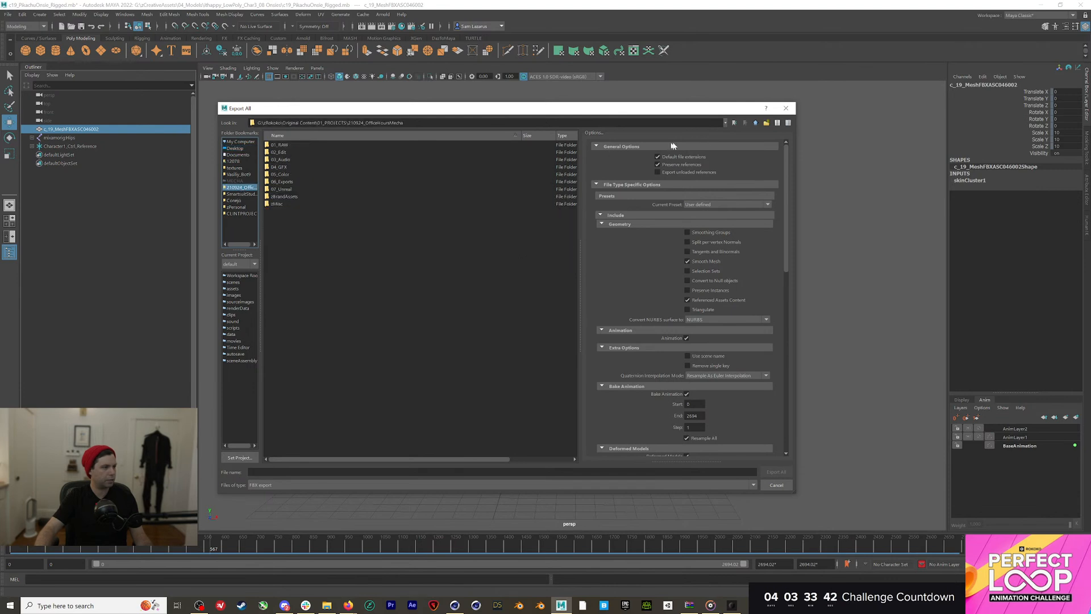
left_click(756, 123)
left_click(344, 136)
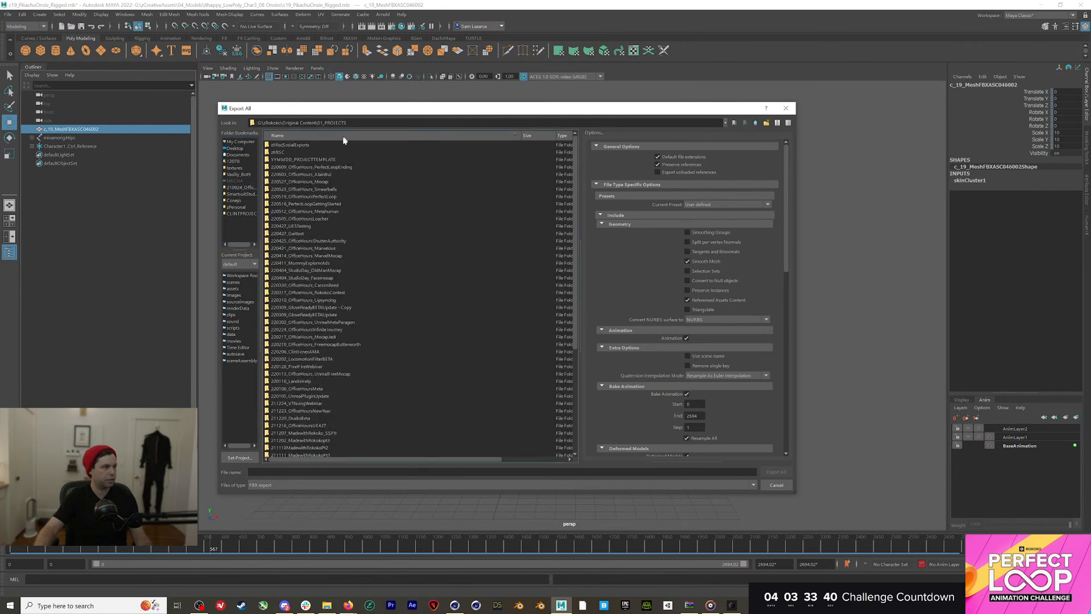
double_click(325, 167)
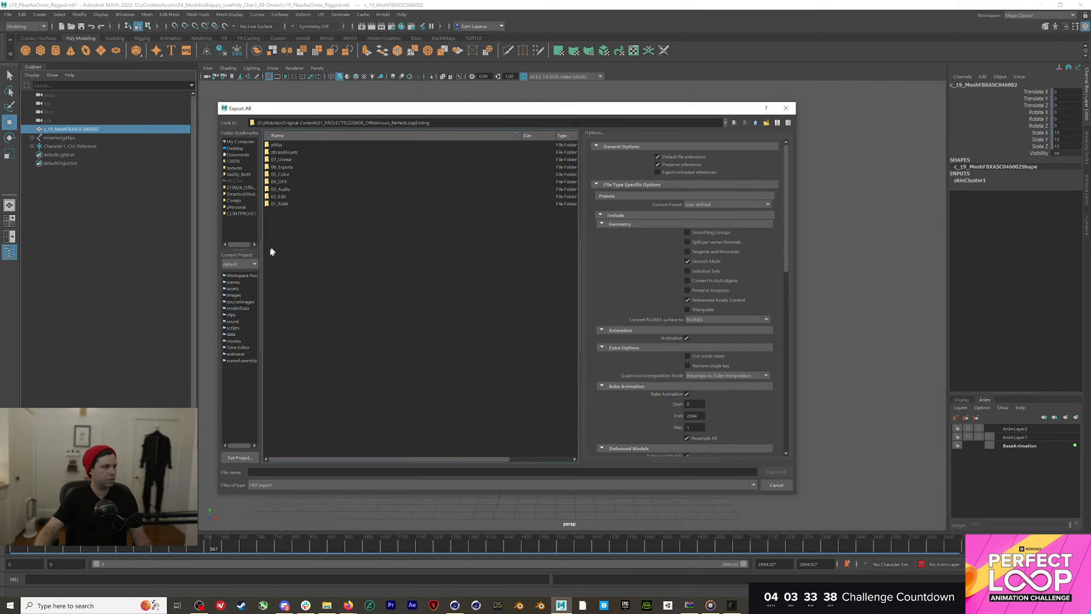
left_click(308, 136)
double_click(300, 145)
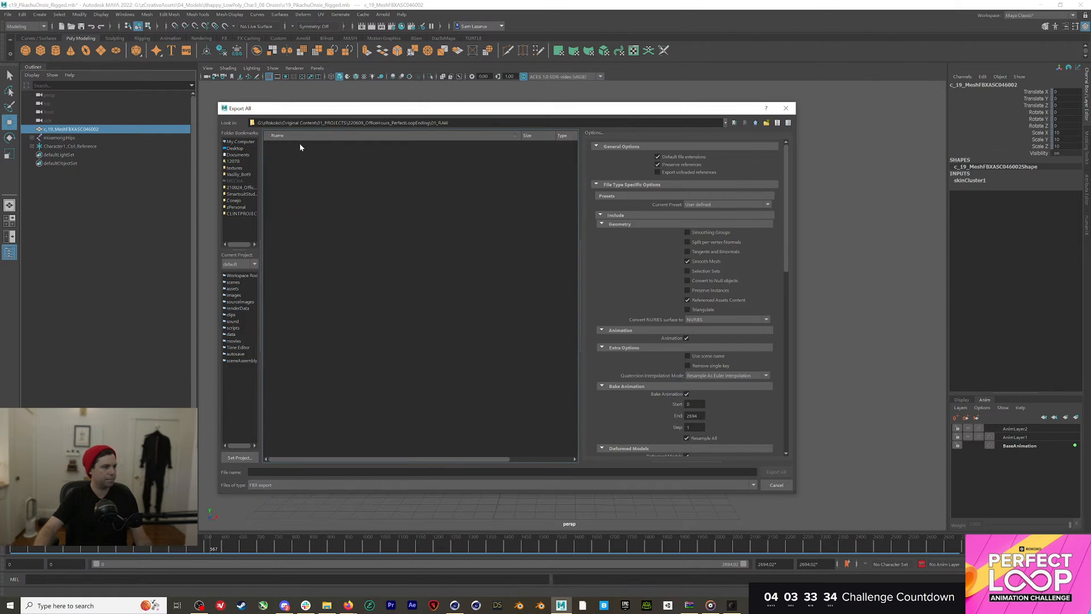
Export the scene as FBX named DancingP
left_click(328, 472)
type("DancingPikach")
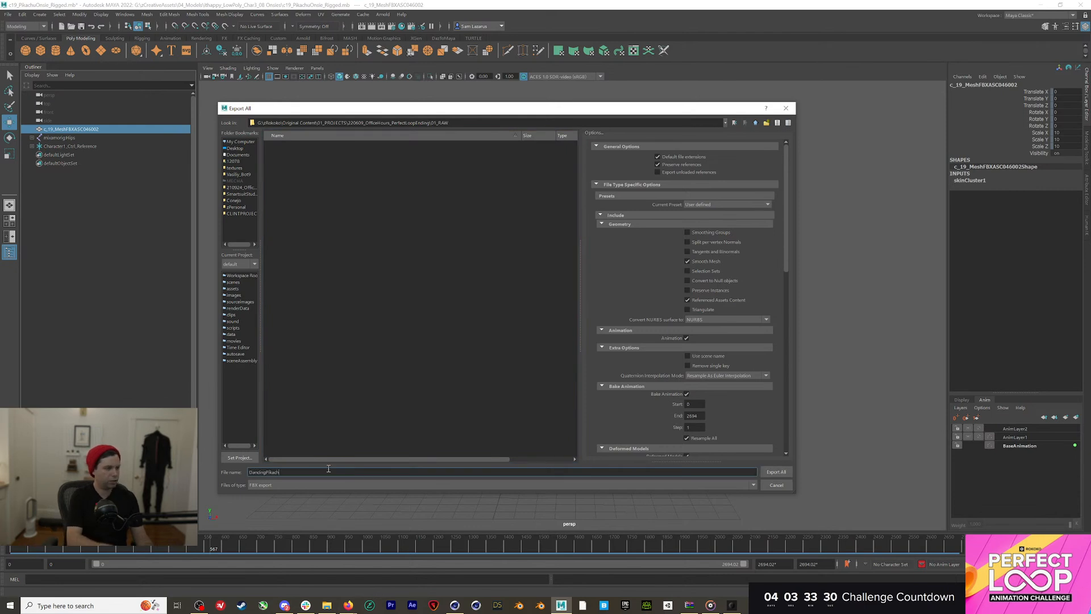
key("Return")
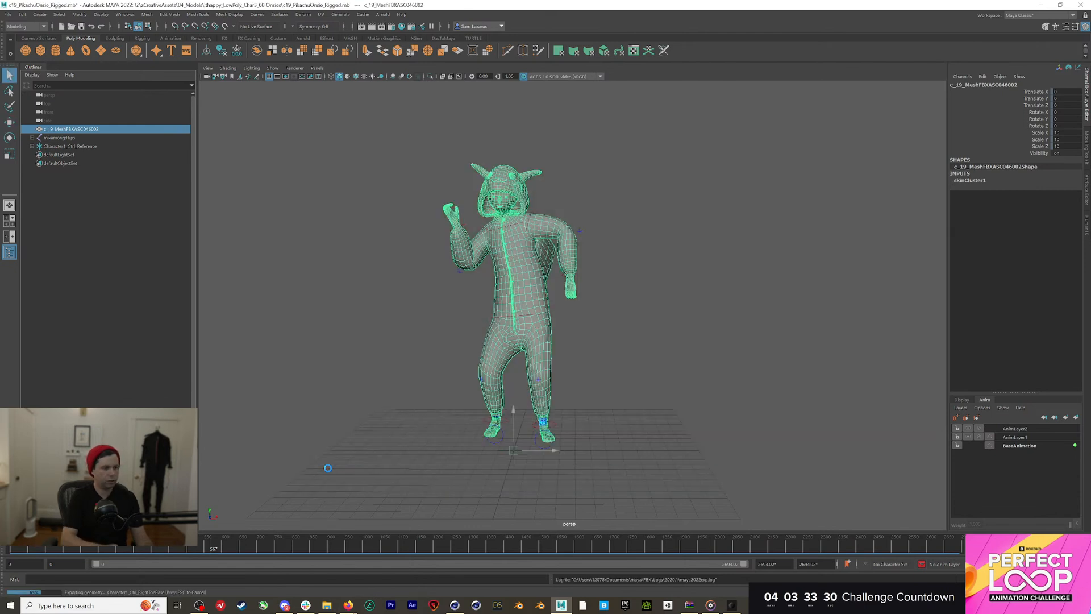
left_click(454, 604)
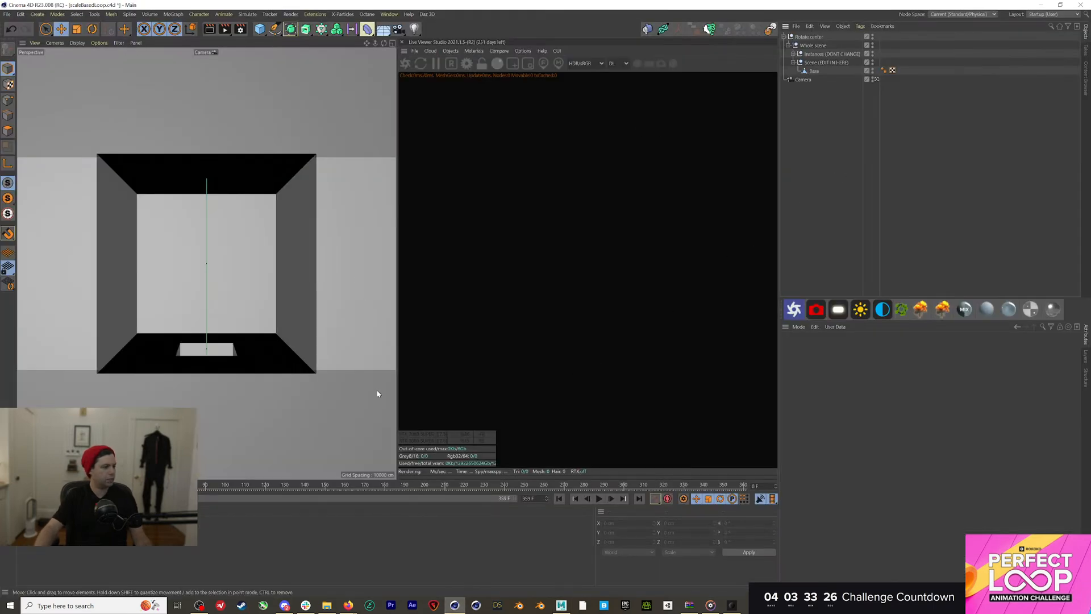
Open rotationBasedLoop.c4d from the GavinShapiro_Loops folder and play its loop animation
left_click(327, 606)
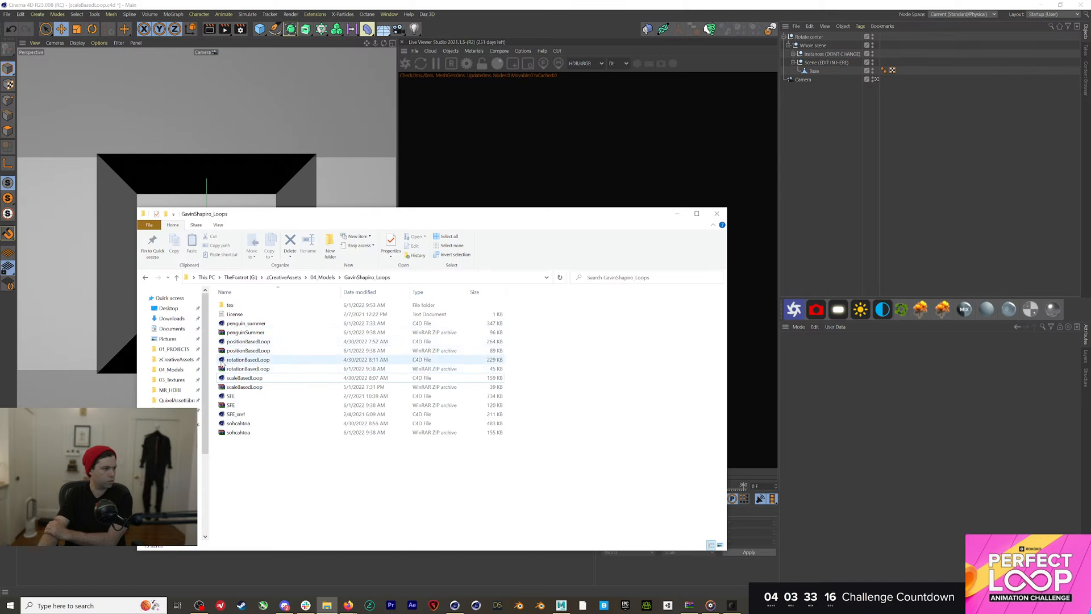
left_click(222, 362)
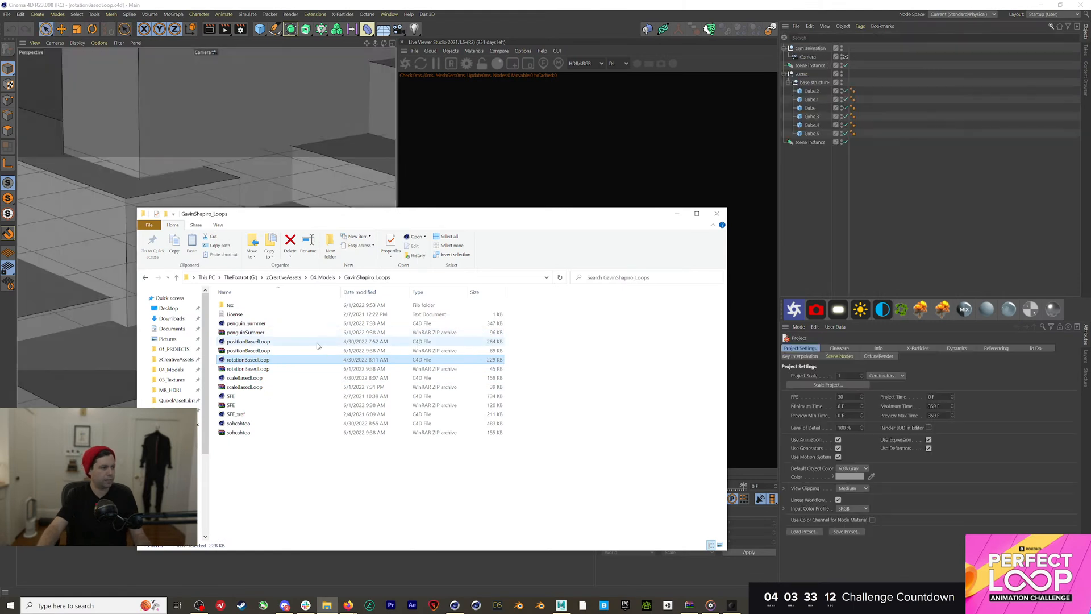
left_click(842, 188)
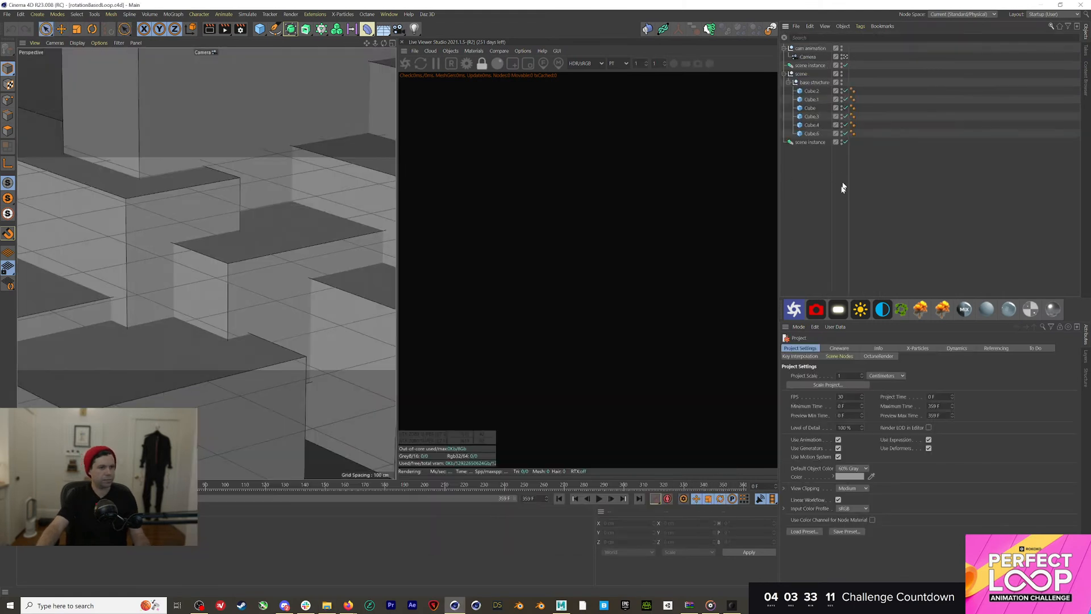
left_click(596, 500)
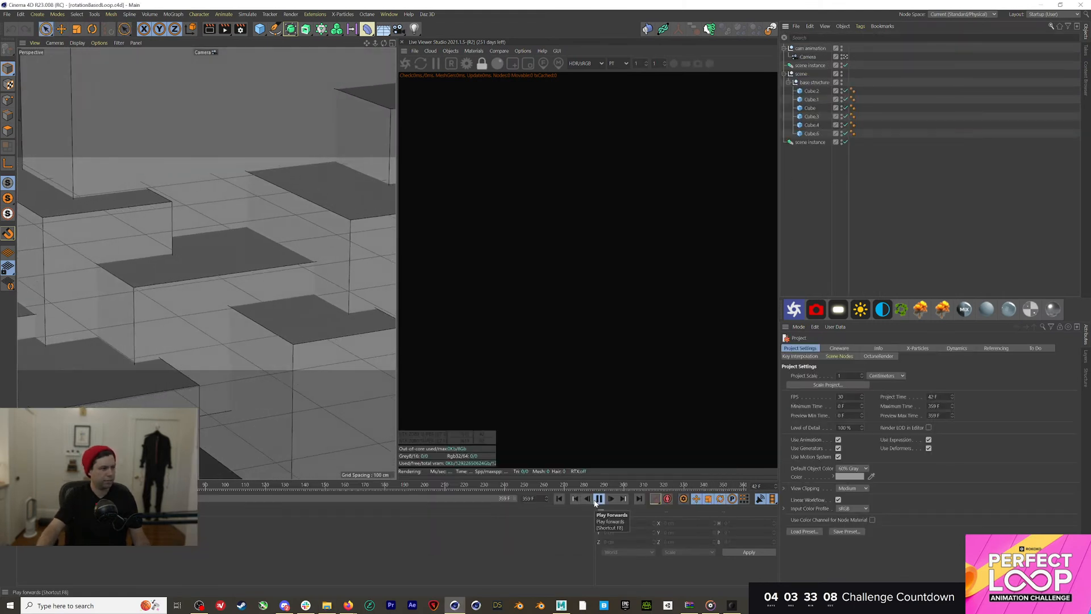
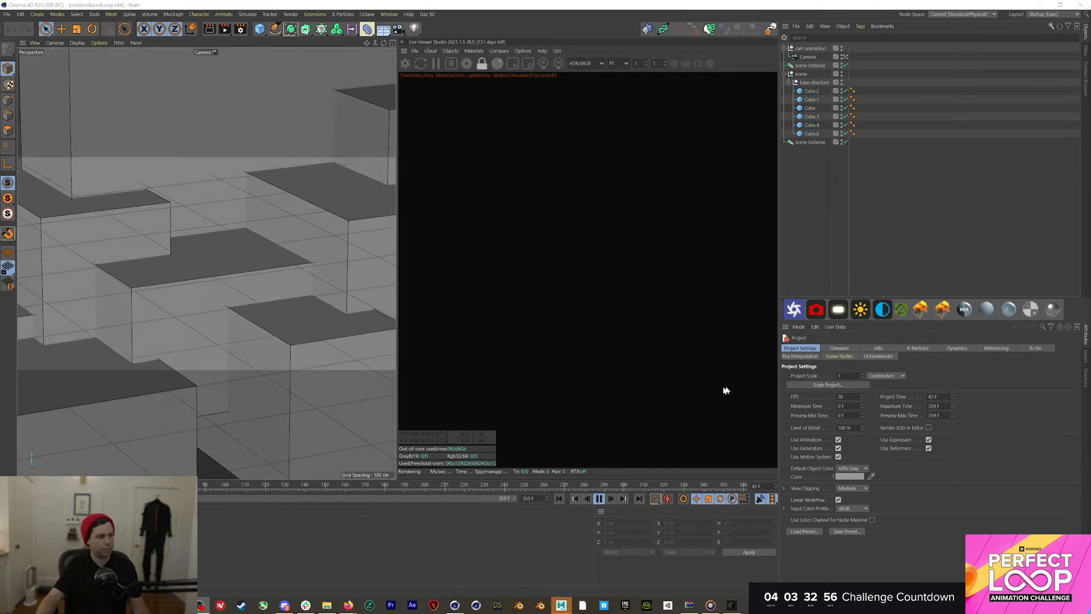
Reset the Octane live render, rewind playback to frame 0 and toggle the scene camera view
left_click(405, 63)
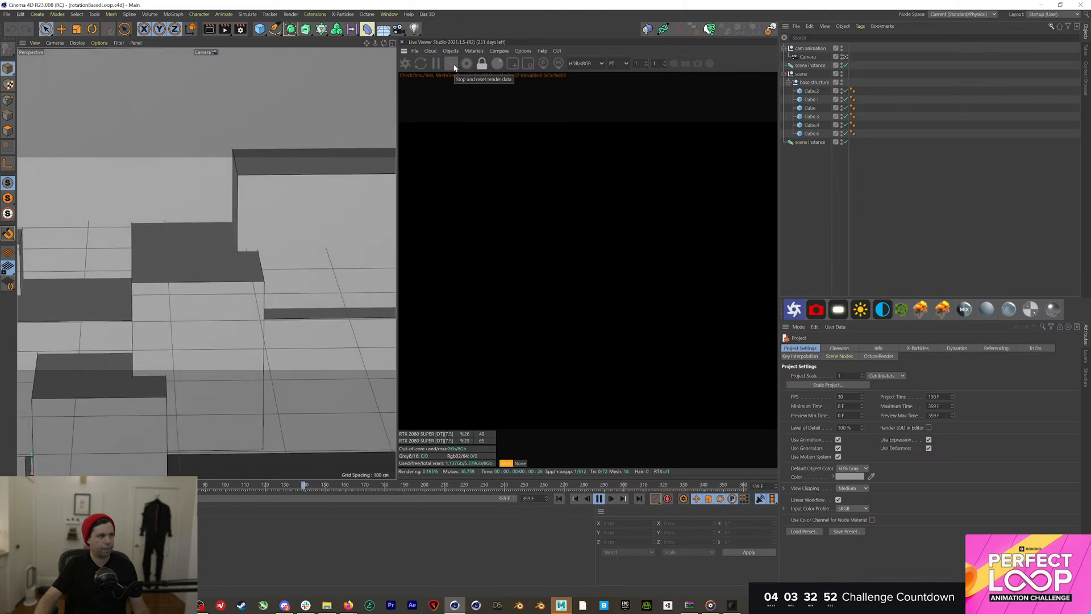
left_click(454, 68)
left_click(599, 498)
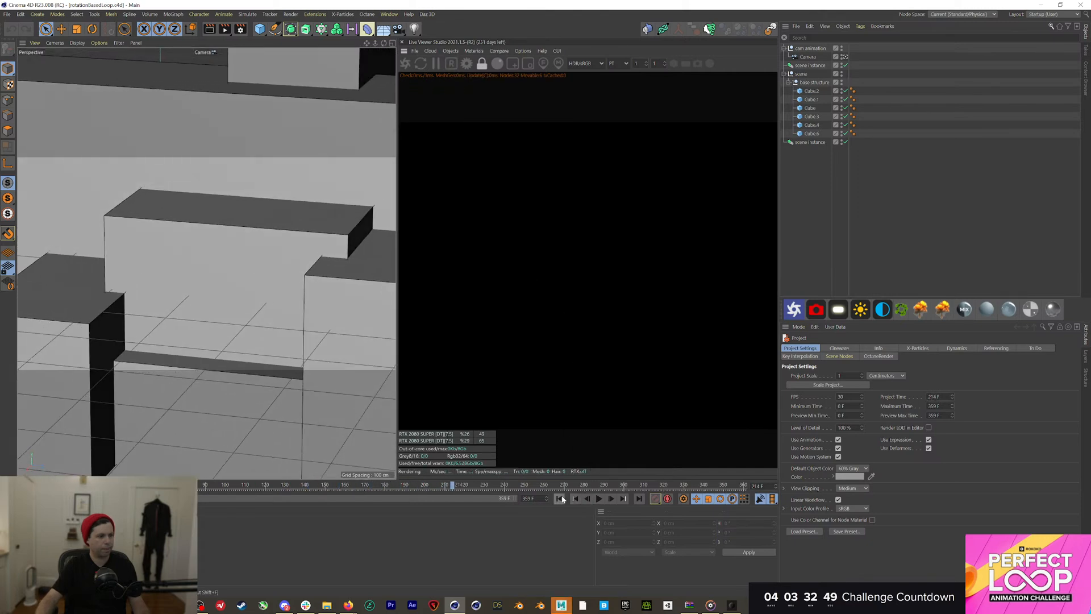
left_click(559, 498)
left_click(845, 57)
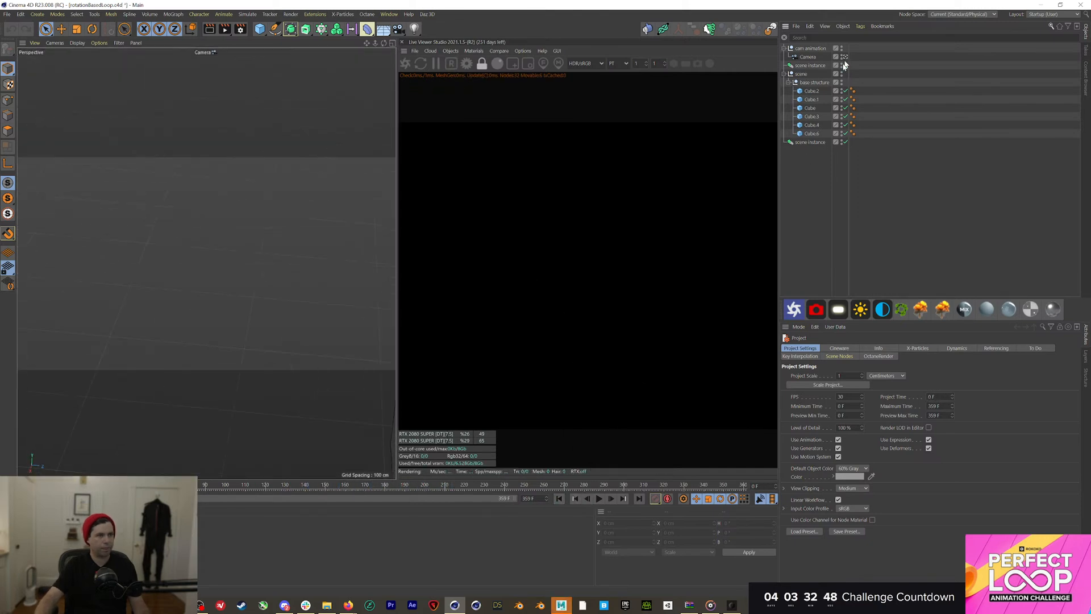
scroll(223, 220, "up", 3)
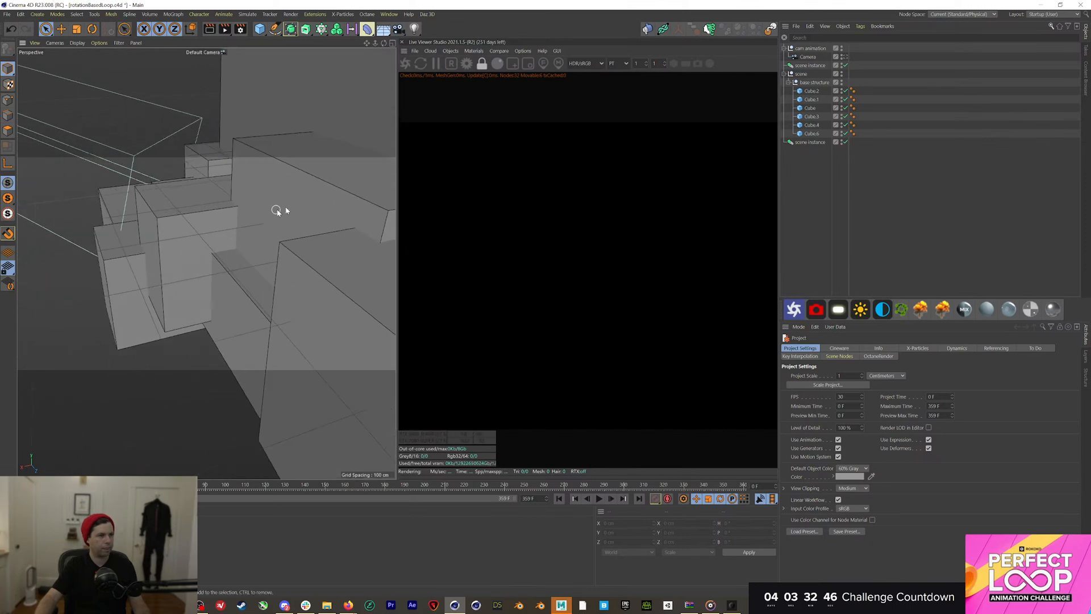
key("e")
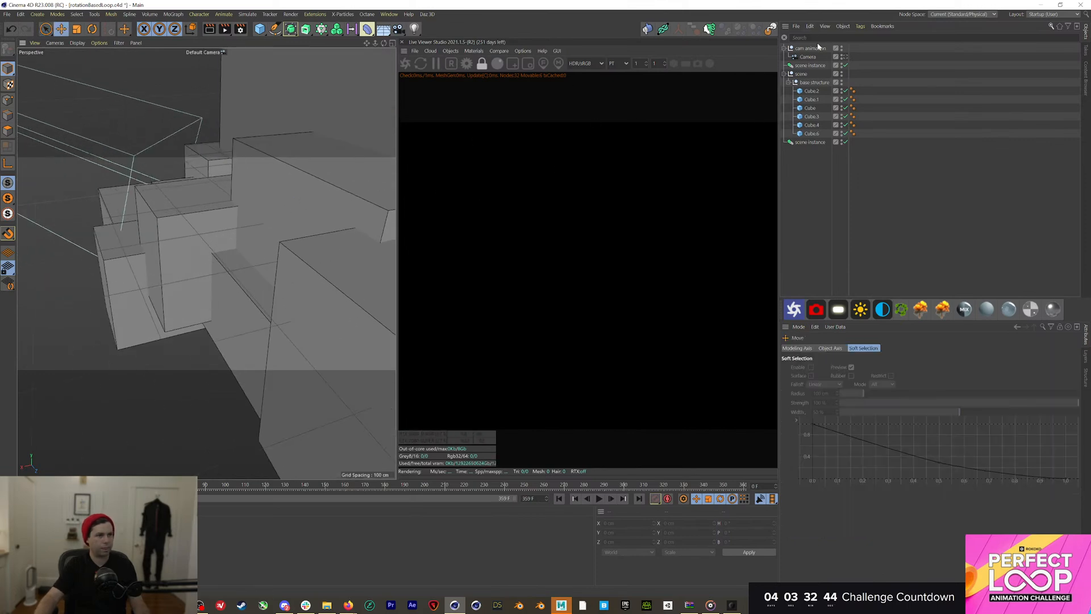
key("ctrl+z")
Add an OctaneSky using MR_EXT-007_SunMeadow_LungernSwitzerland.hdr, copied into the project, and re-render
left_click(881, 308)
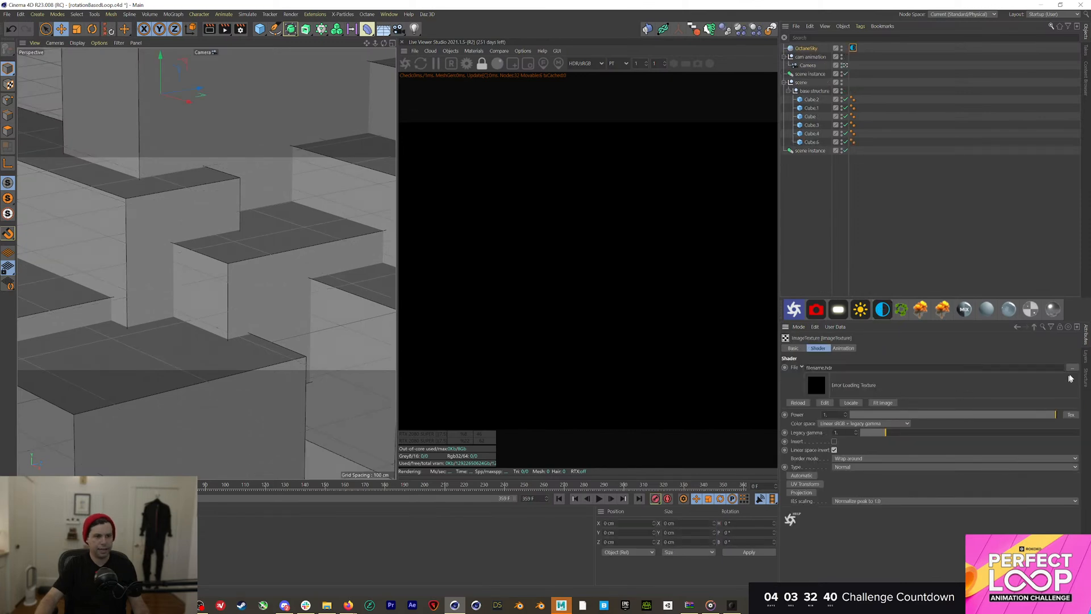
left_click(1070, 370)
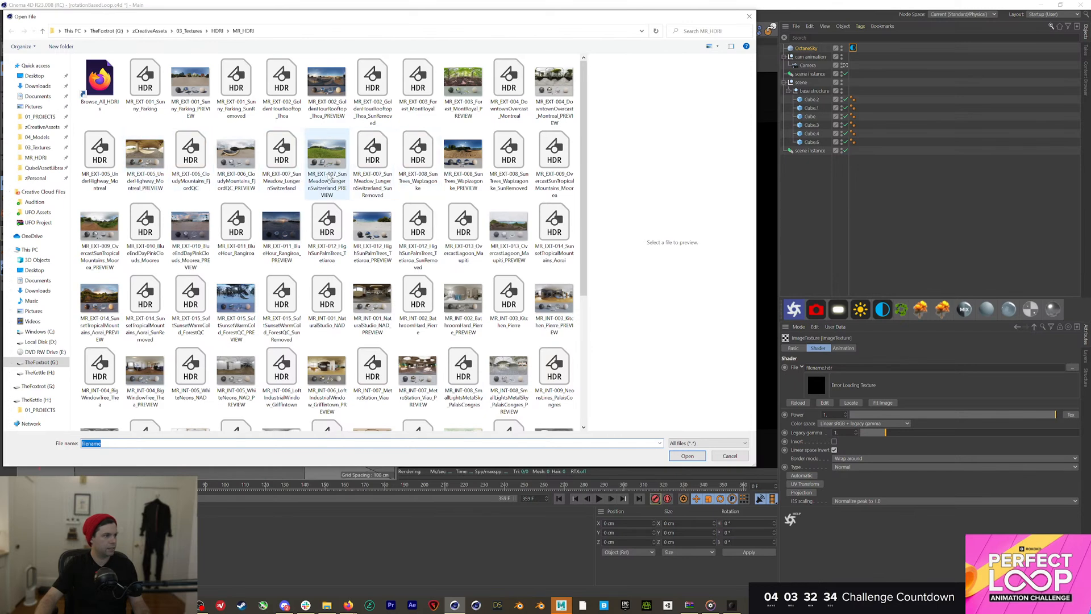
double_click(288, 165)
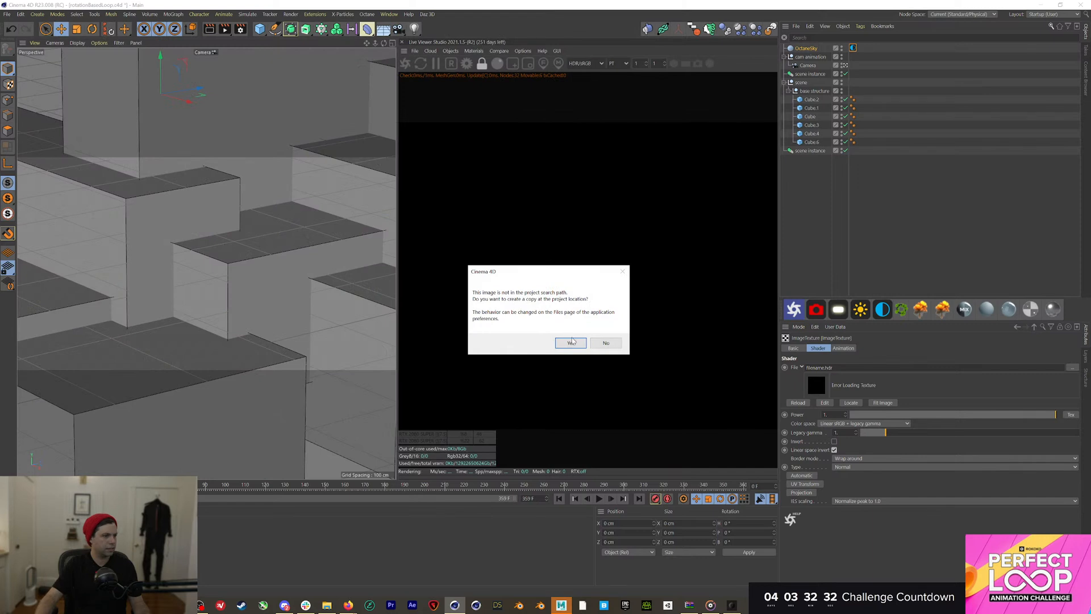
left_click(571, 342)
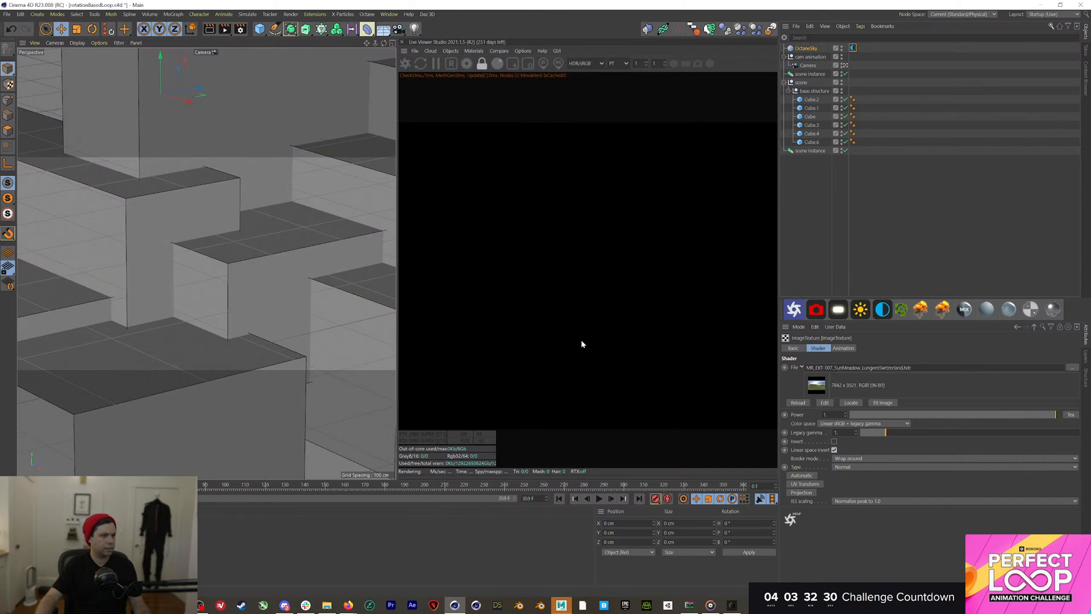
left_click(421, 63)
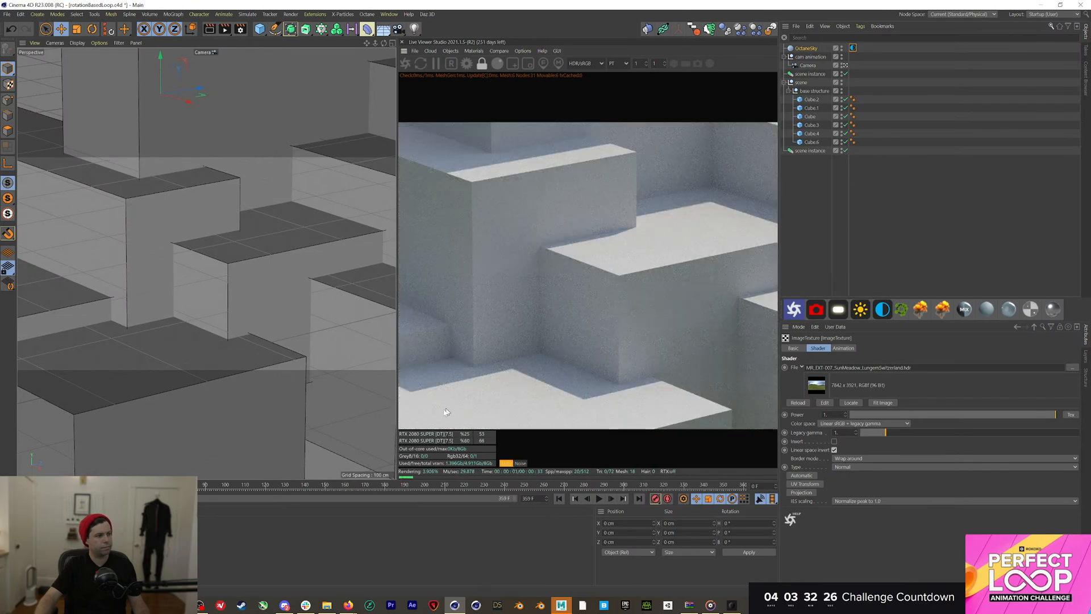
Scrub and play the camera animation between frames 90 and 359, then return to frame 0
left_click_drag(205, 486, 735, 487)
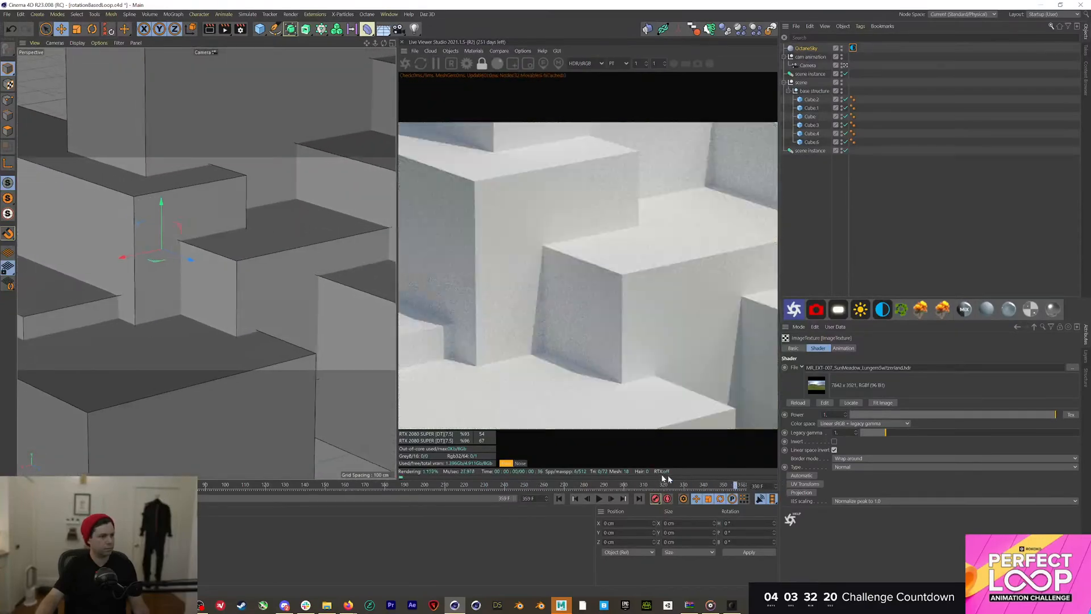
left_click(676, 486)
left_click(600, 498)
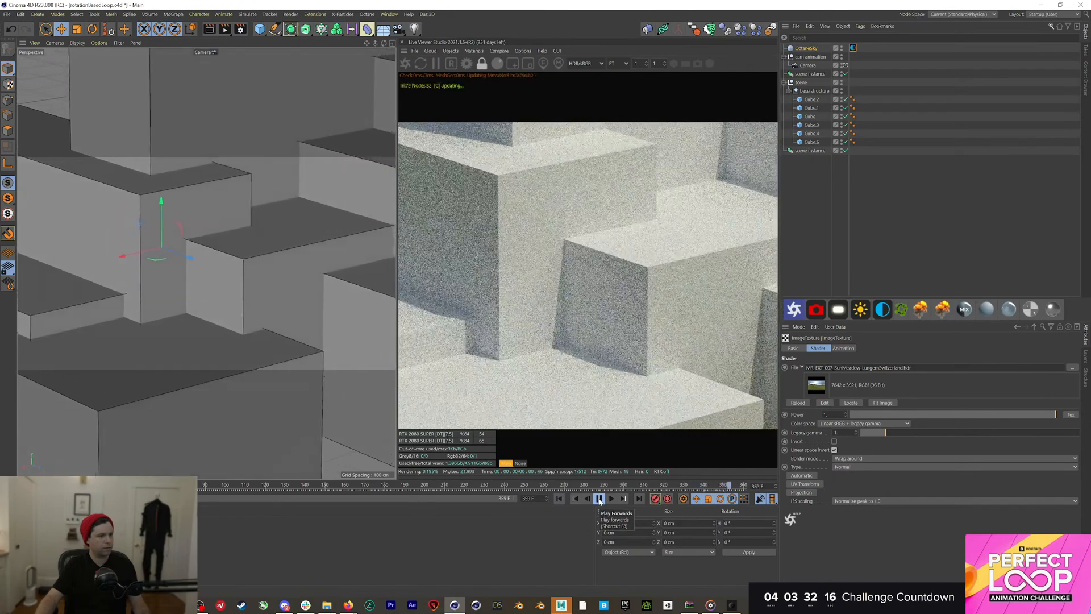
left_click(599, 499)
left_click(747, 485)
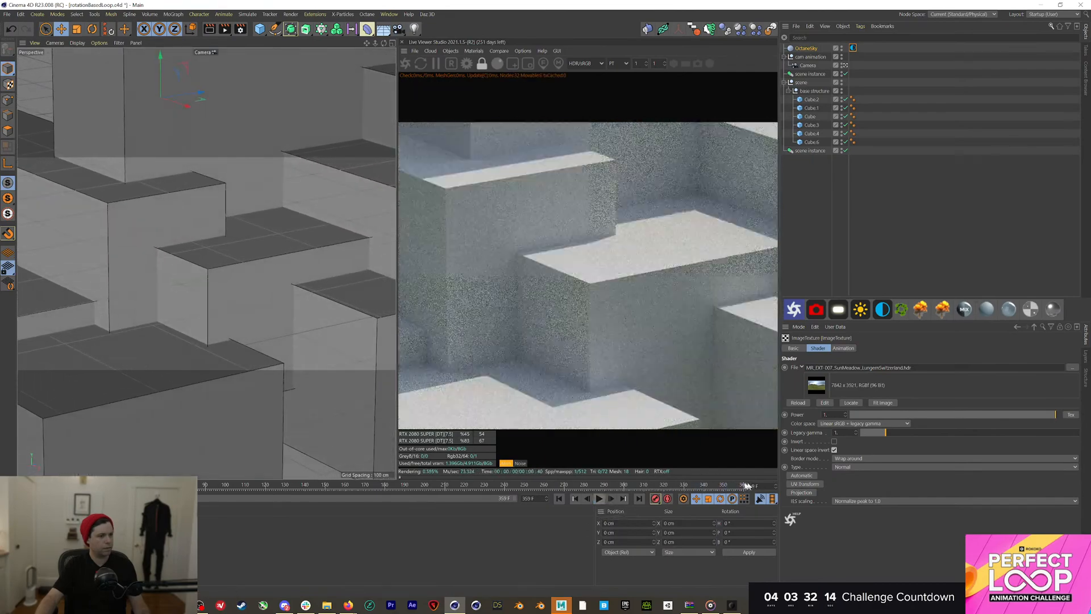
left_click_drag(747, 485, 704, 490)
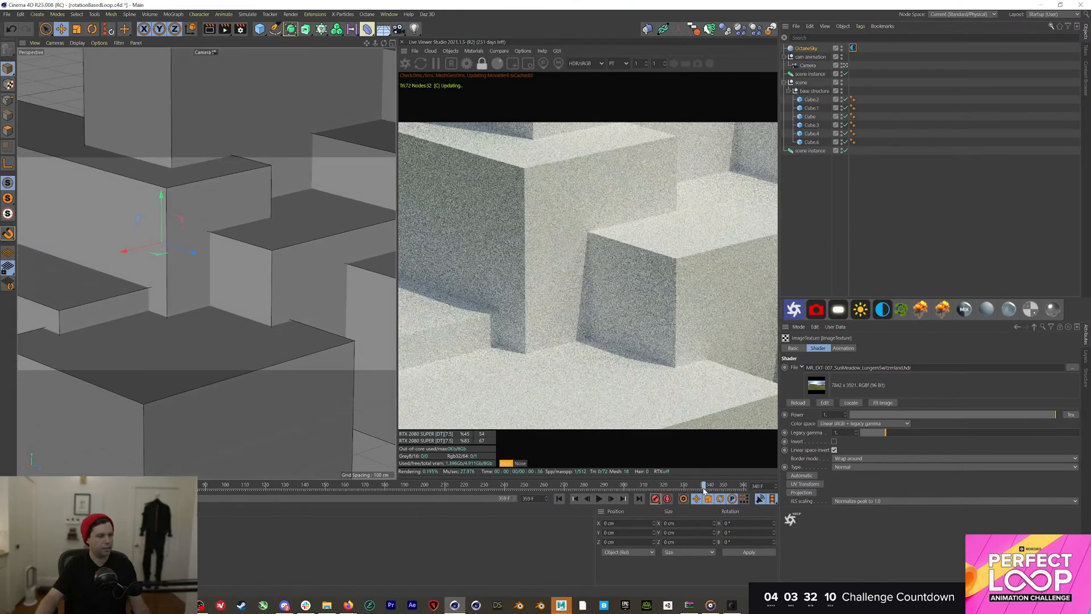
left_click(559, 498)
left_click(599, 498)
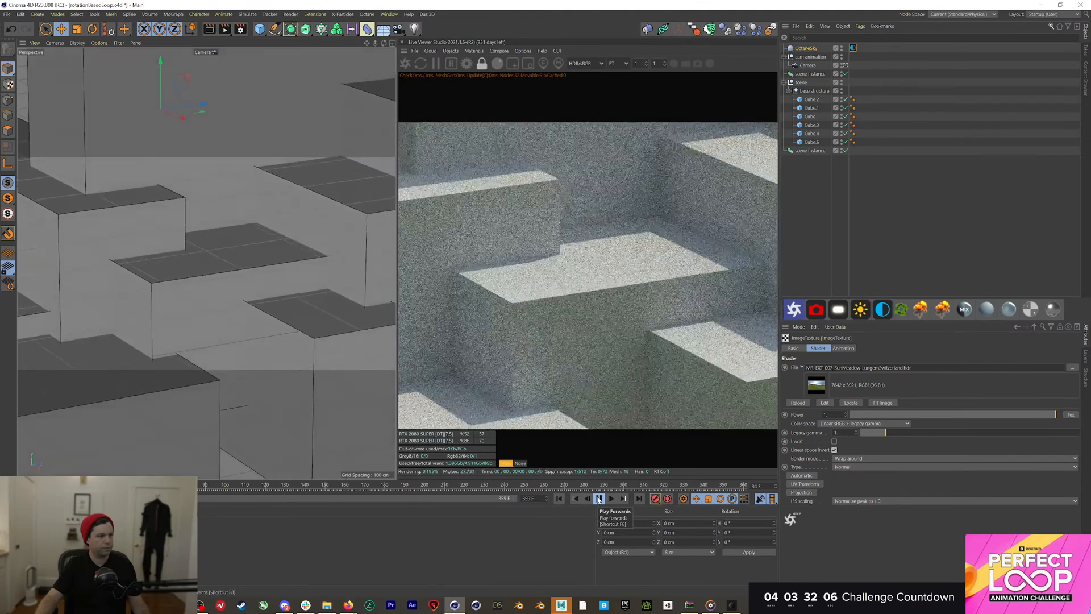
left_click(598, 498)
left_click(559, 498)
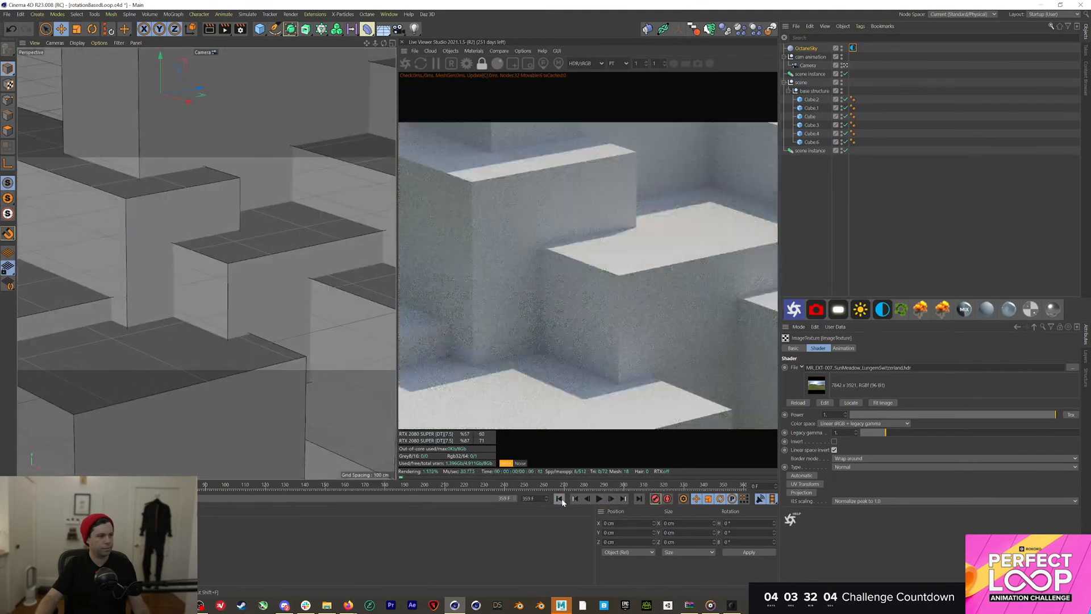
Try an X rotation on the sky's Environment tag, undo it, and replay the animation
left_click(852, 48)
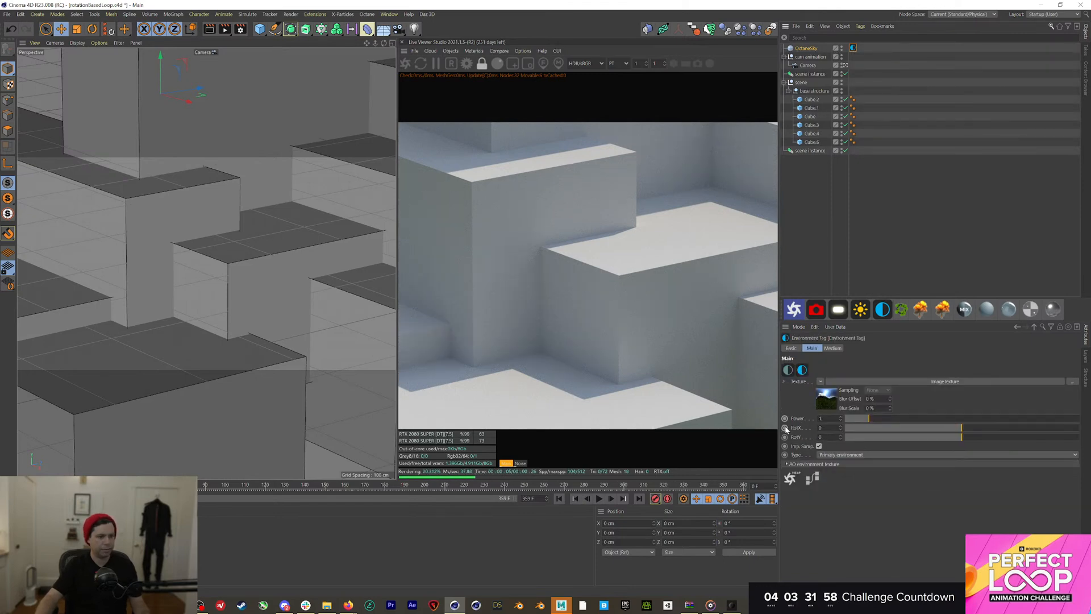
left_click_drag(841, 426, 842, 428)
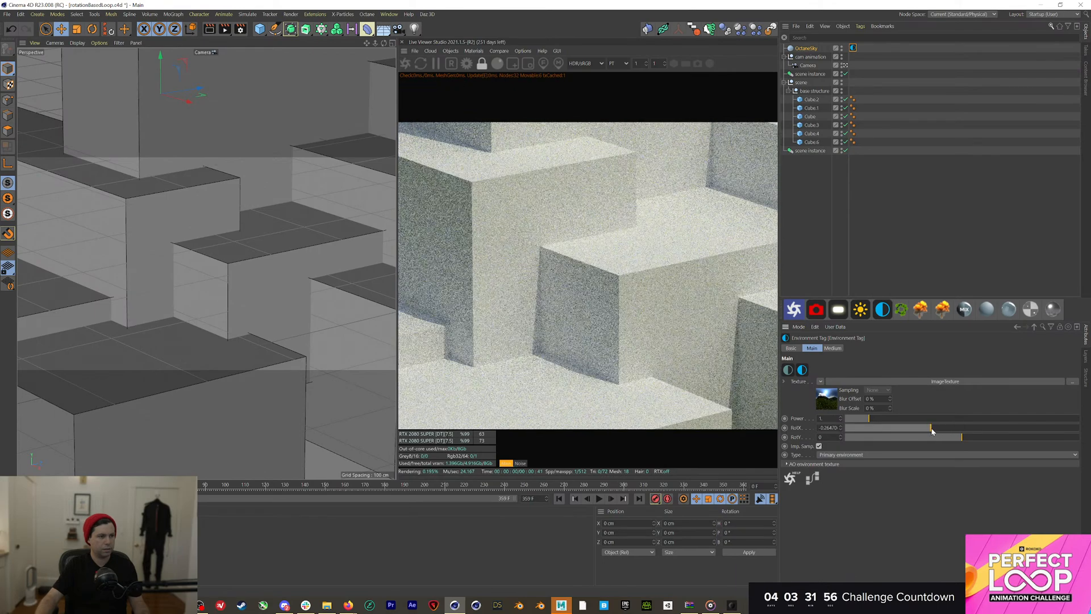
key("ctrl+z")
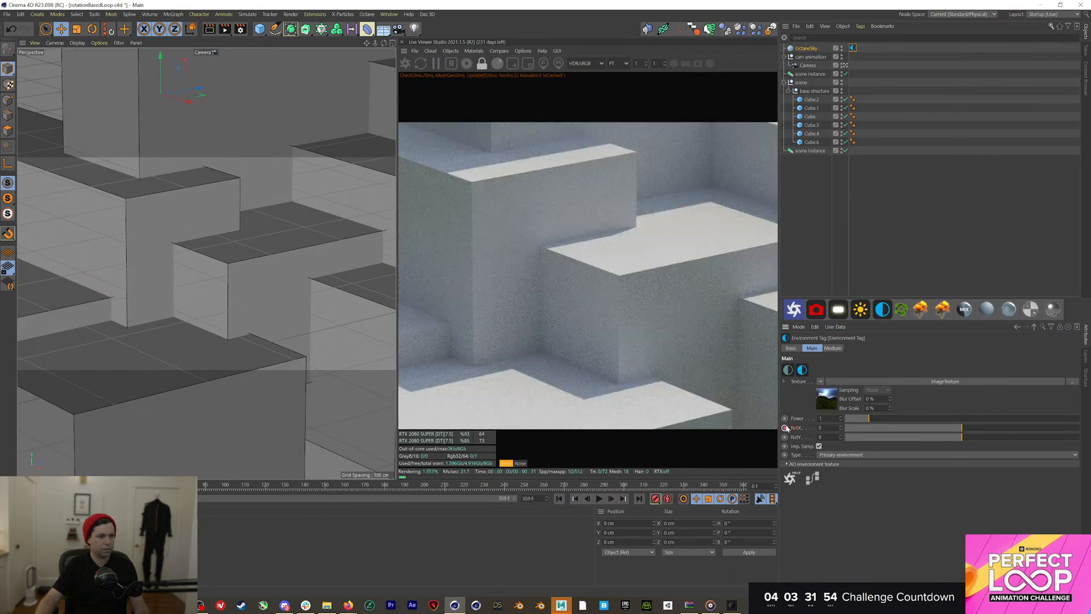
left_click(632, 485)
key("F8")
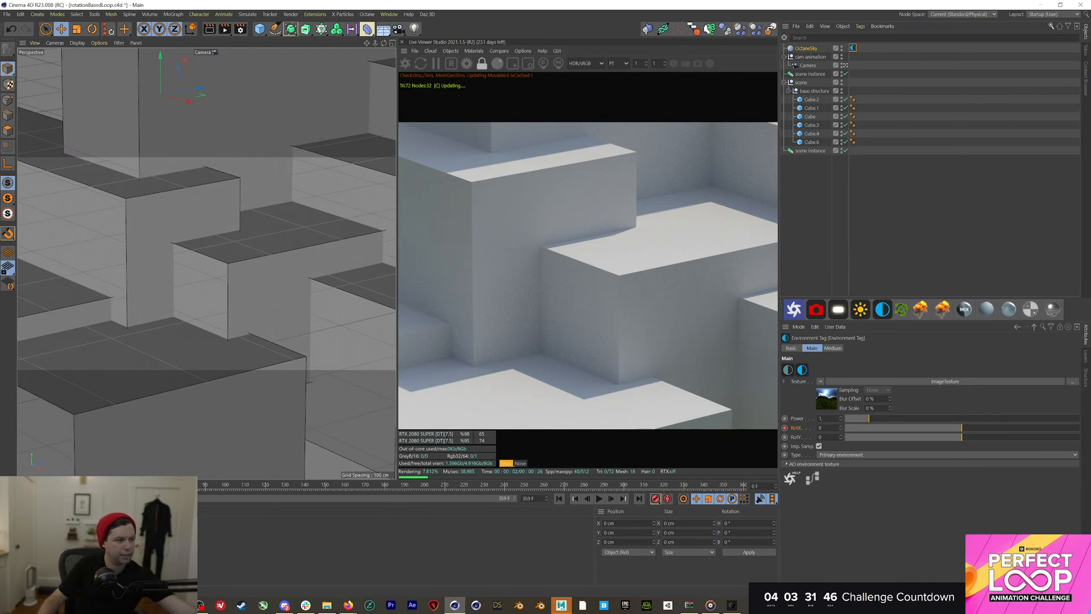
left_click_drag(27, 487, 750, 486)
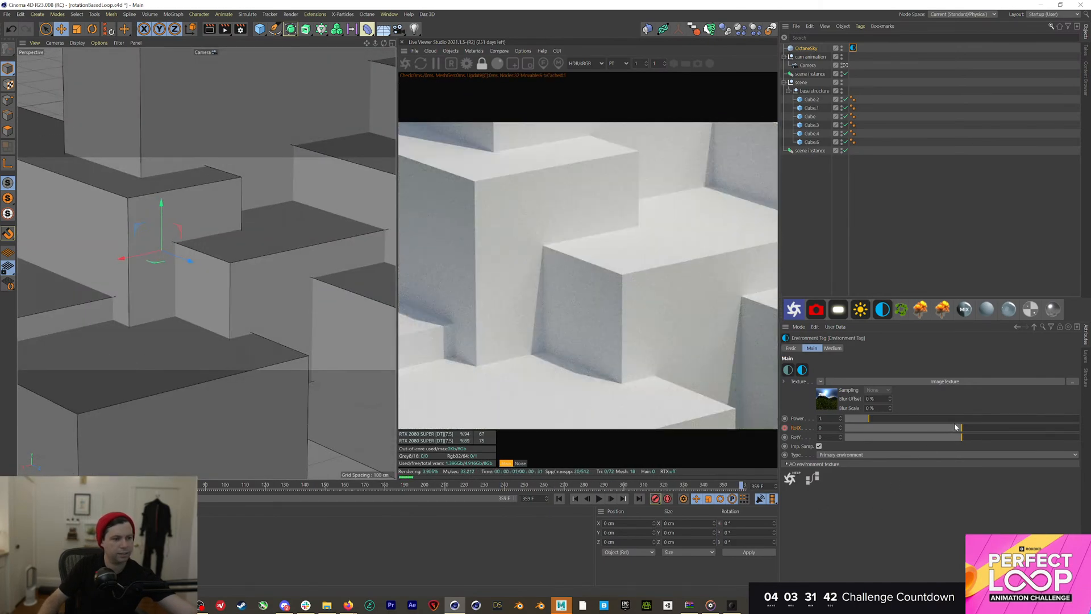
Set the sky's X rotation to about 0.177 and preview the shifted sunlight across the animation
left_click(961, 429)
left_click_drag(961, 430, 983, 427)
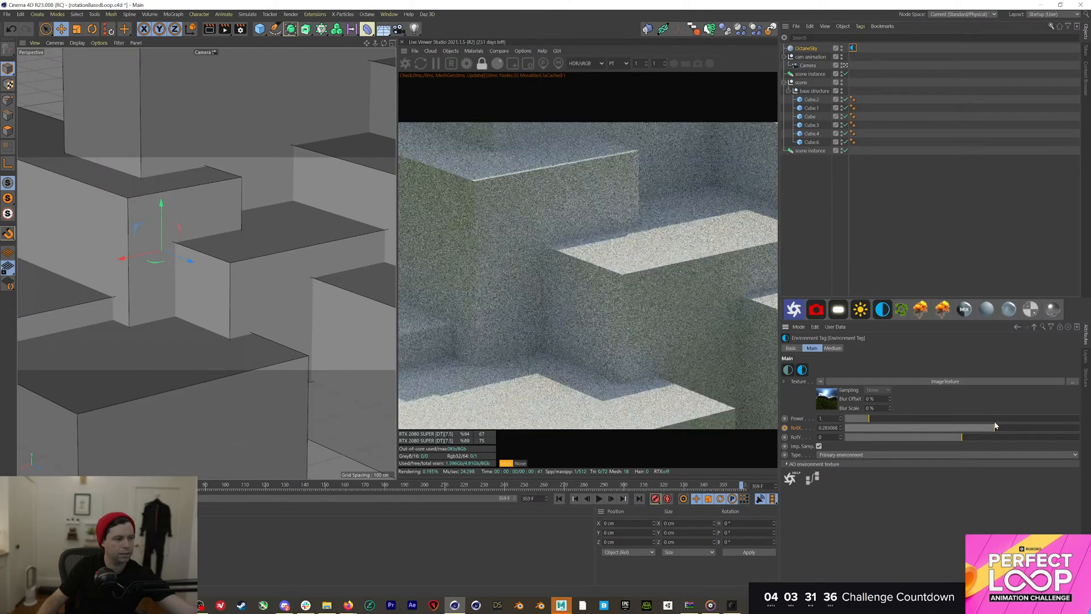
left_click_drag(995, 425, 990, 426)
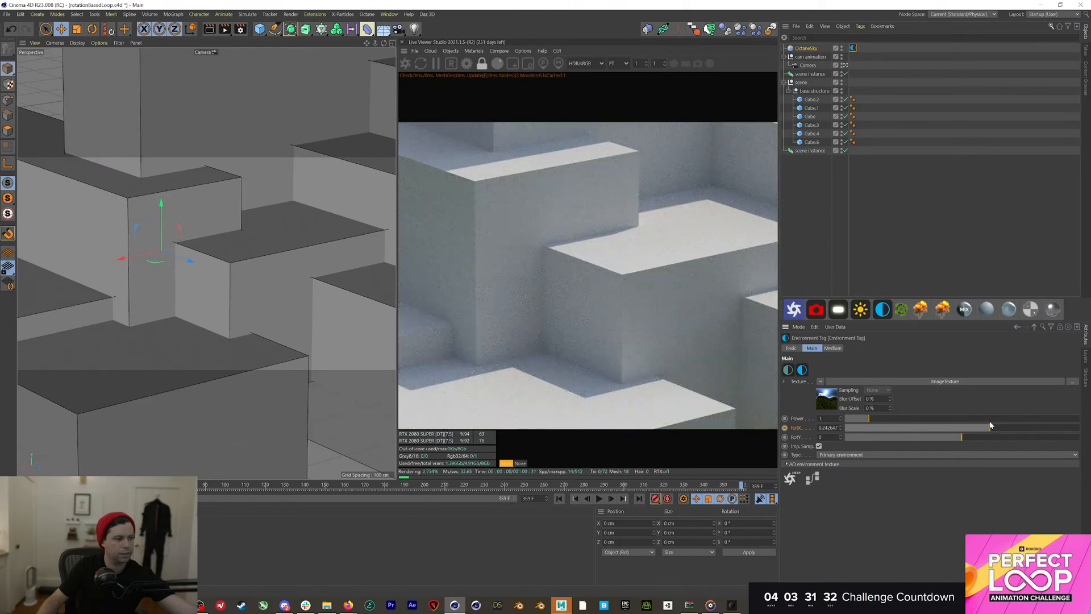
left_click_drag(991, 426, 989, 427)
left_click(702, 486)
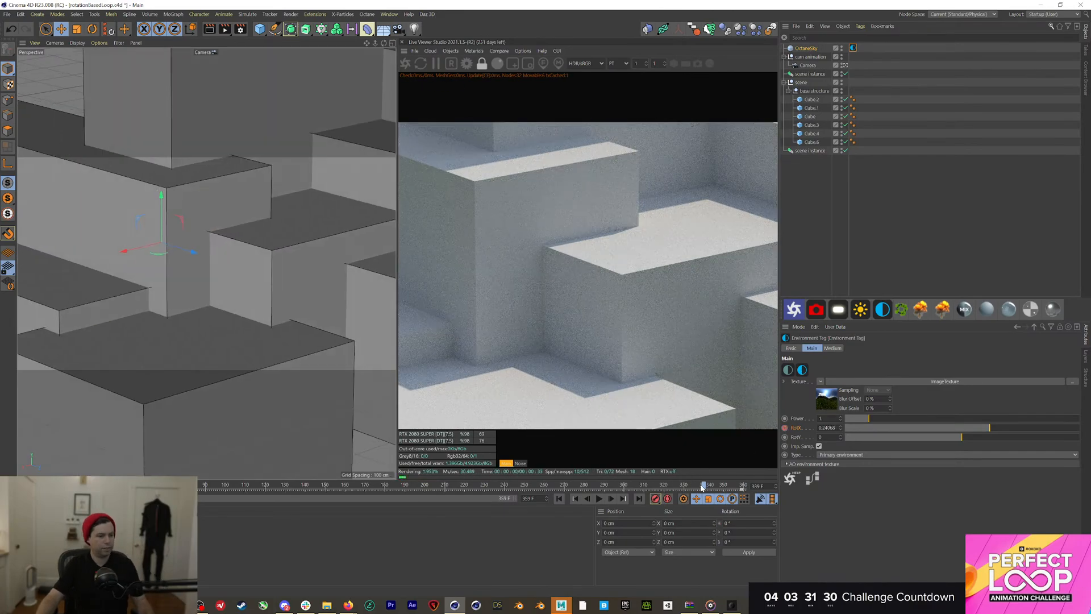
left_click(599, 499)
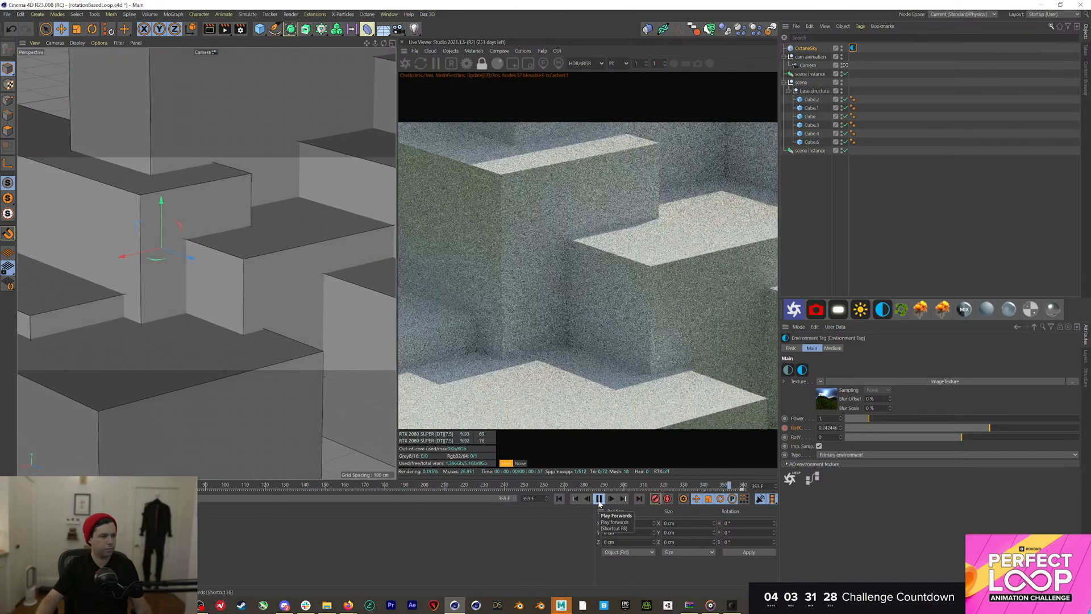
left_click(694, 486)
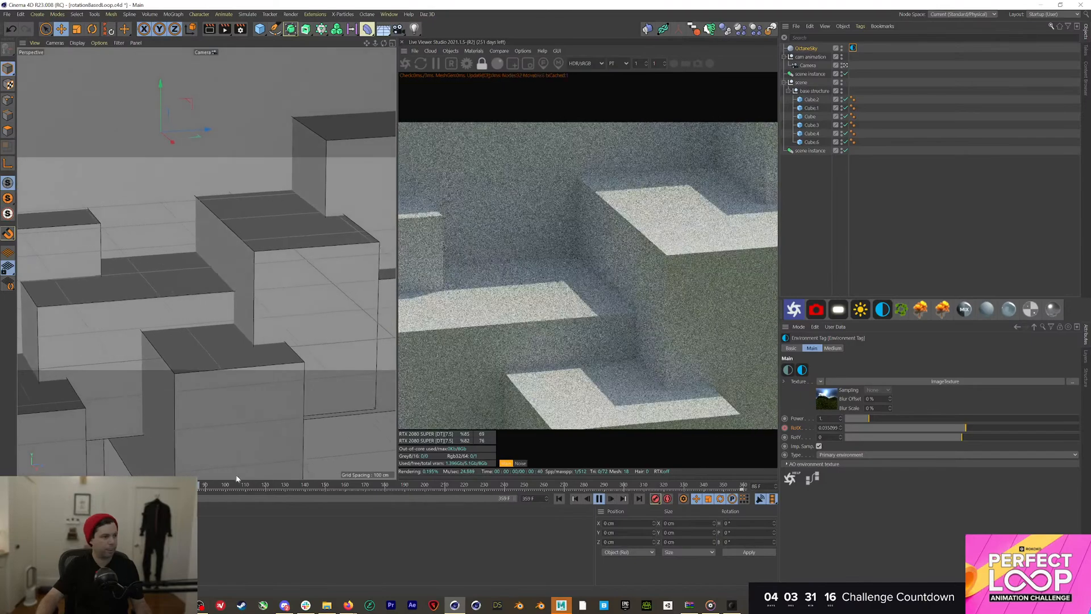
left_click(390, 486)
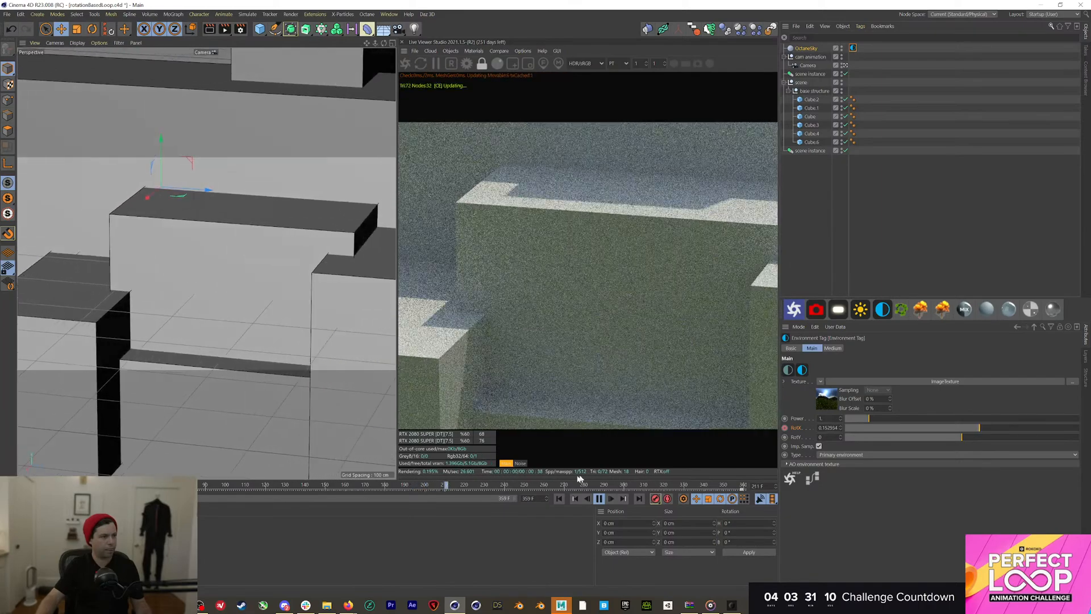
left_click(600, 500)
left_click(559, 499)
left_click(816, 249)
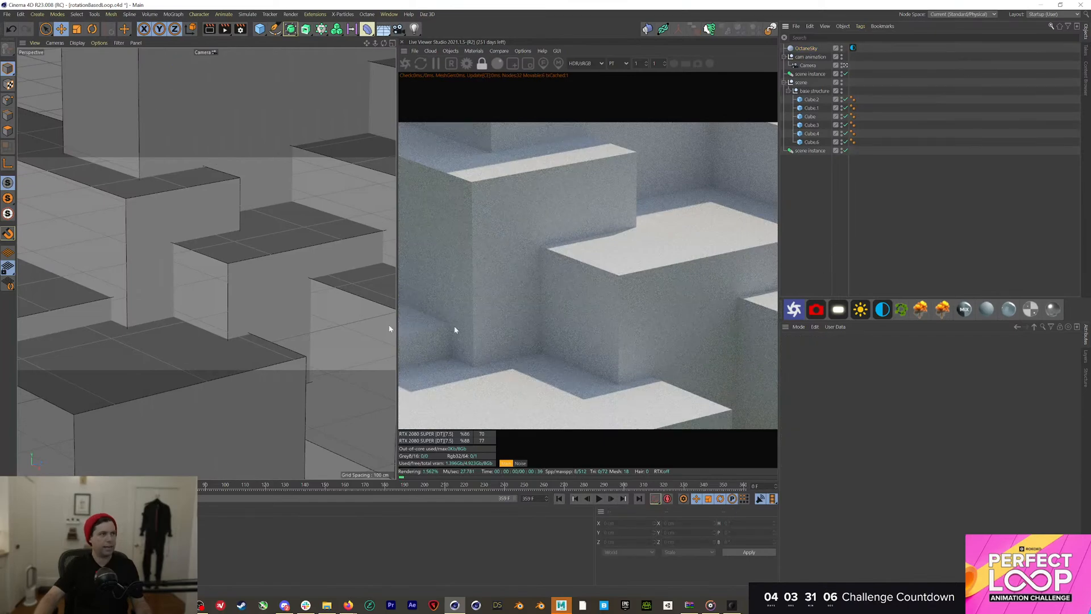
Open DancingPikachu from 01_PROJECTS\220609_OfficeHours_PerfectLoopEnding\01_RAW with default FBX import settings
left_click(770, 30)
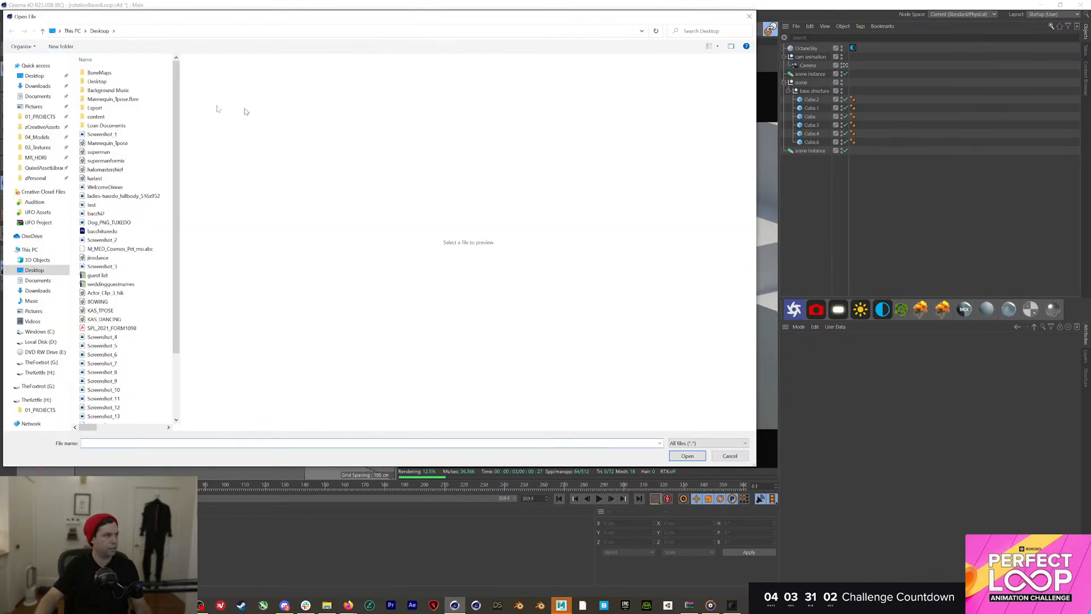
left_click(40, 117)
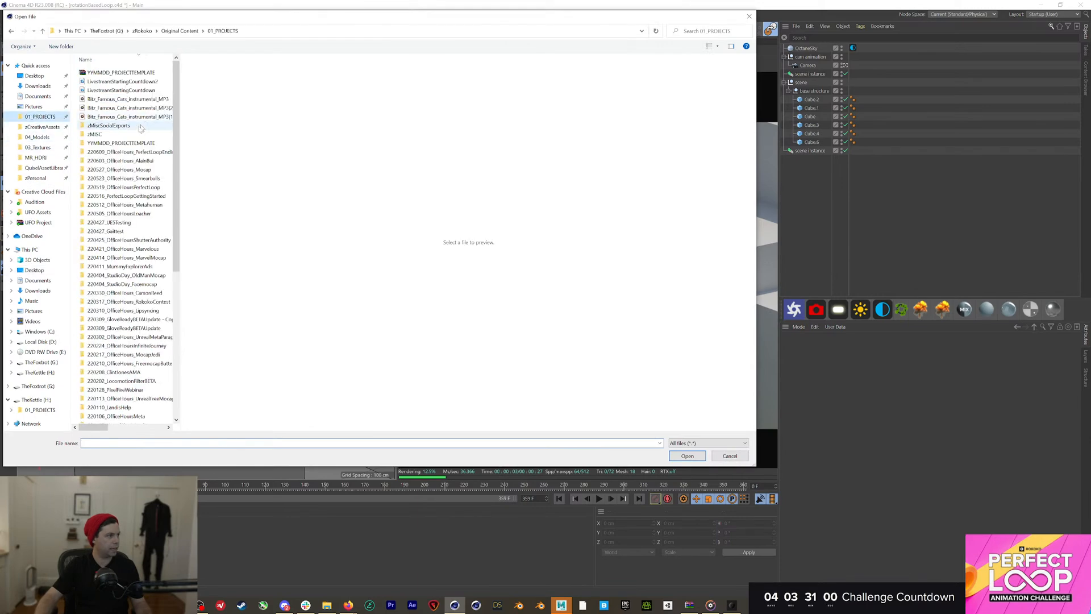
double_click(130, 151)
double_click(125, 74)
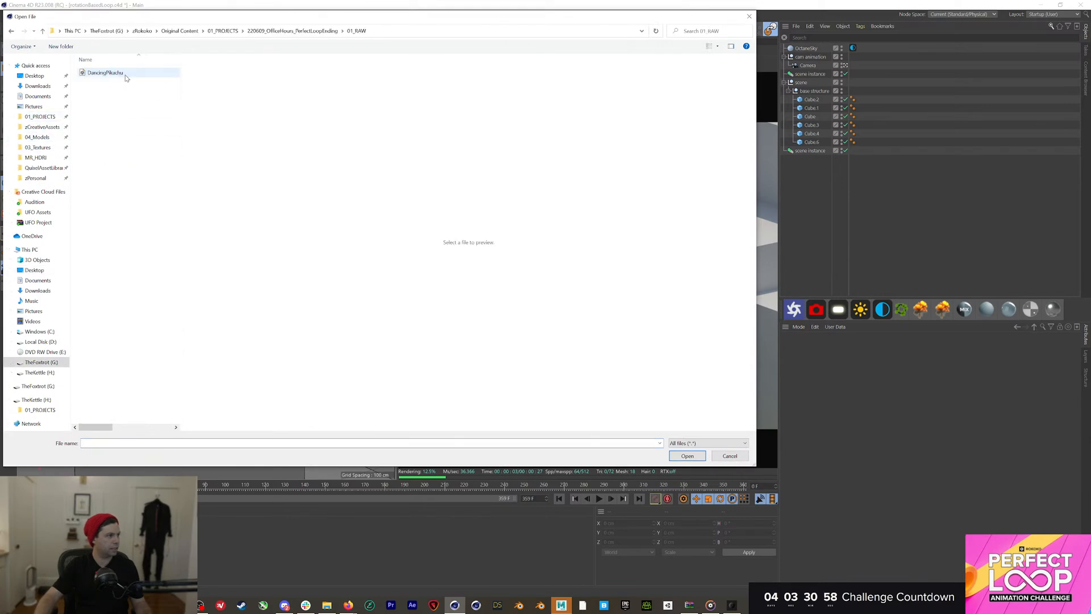
double_click(113, 73)
left_click(86, 259)
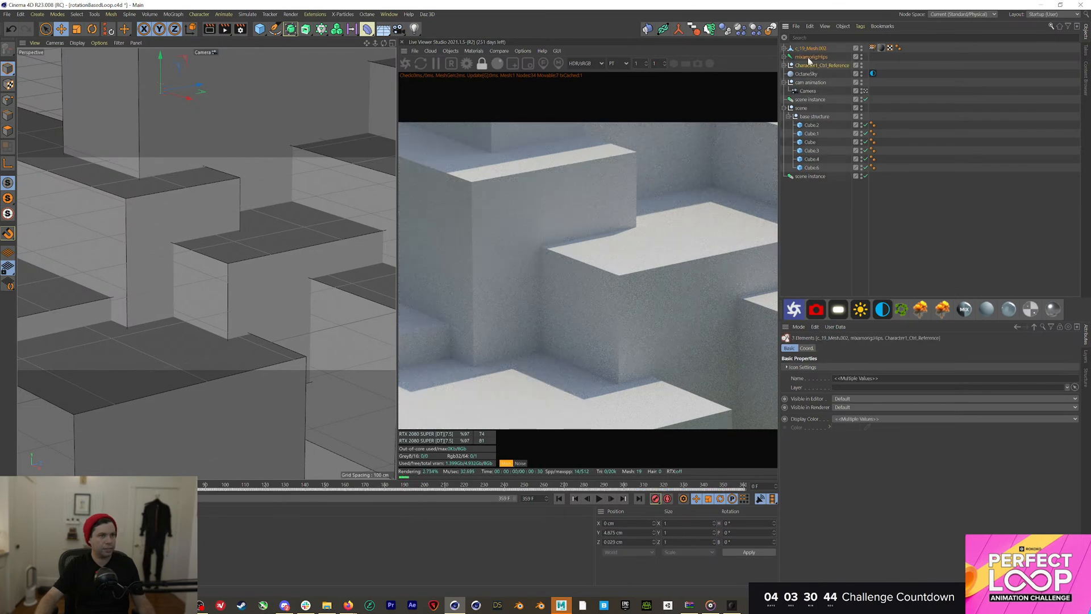
Group the imported character under a Null and move it over onto a cube
key("alt+g")
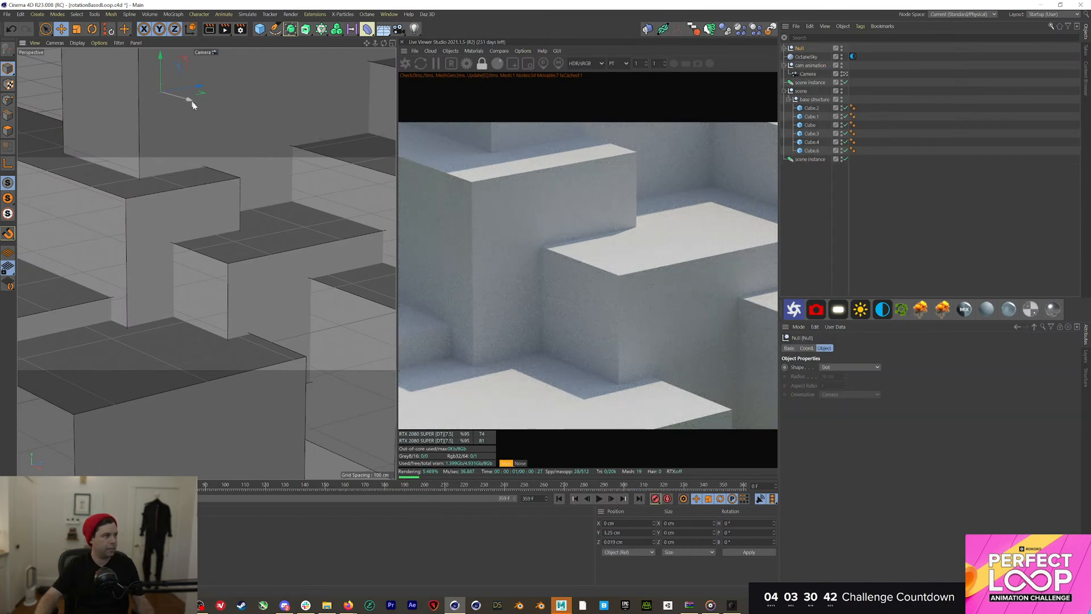
left_click_drag(192, 104, 113, 202)
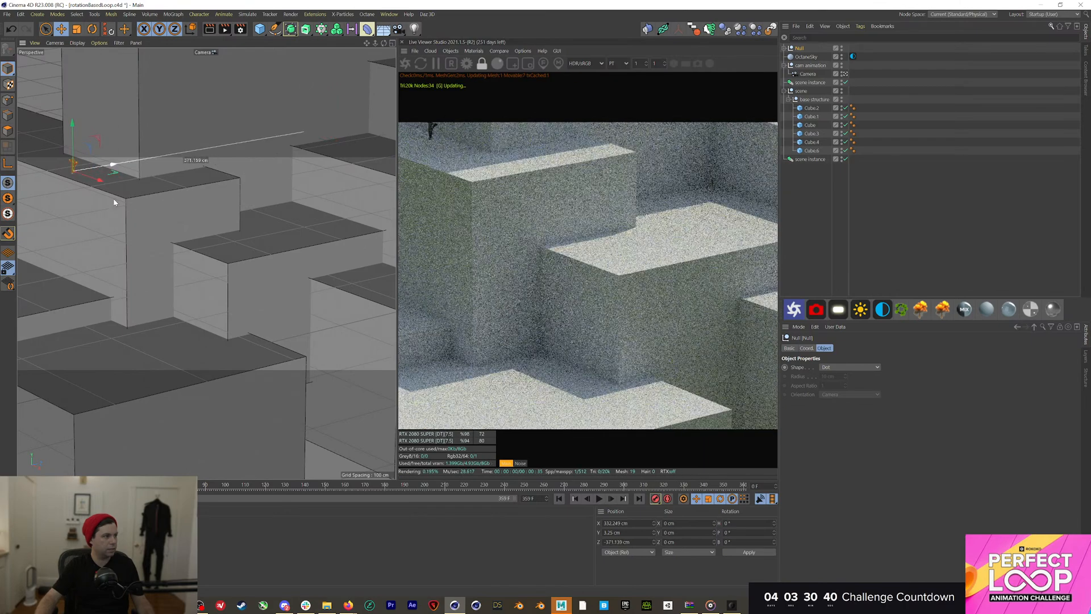
left_click_drag(230, 229, 288, 248)
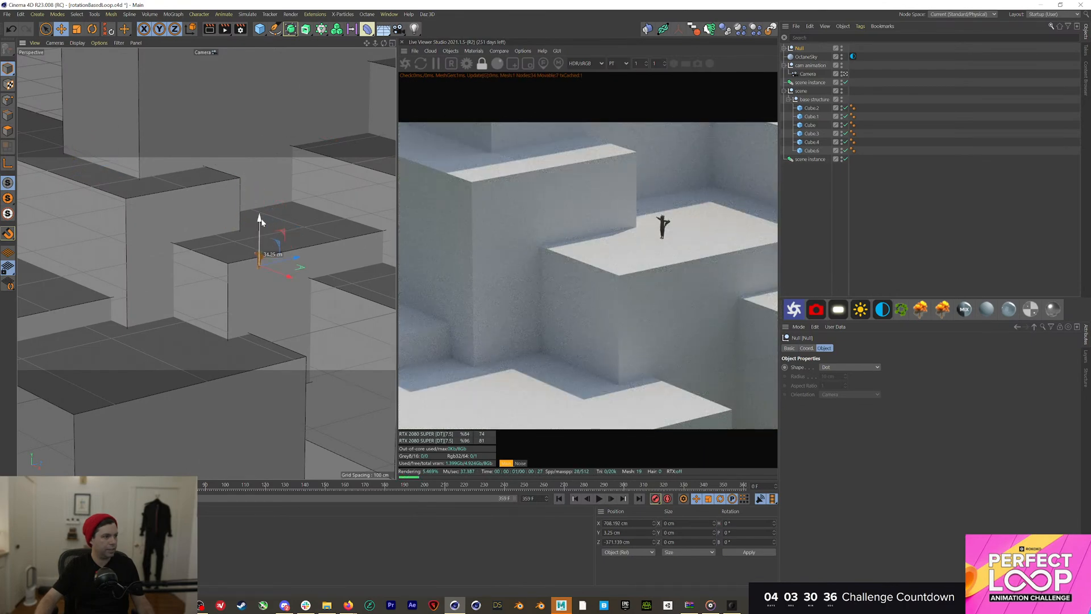
mouse_move(260, 219)
left_mouse_down()
mouse_move(260, 243)
mouse_move(259, 234)
left_mouse_up()
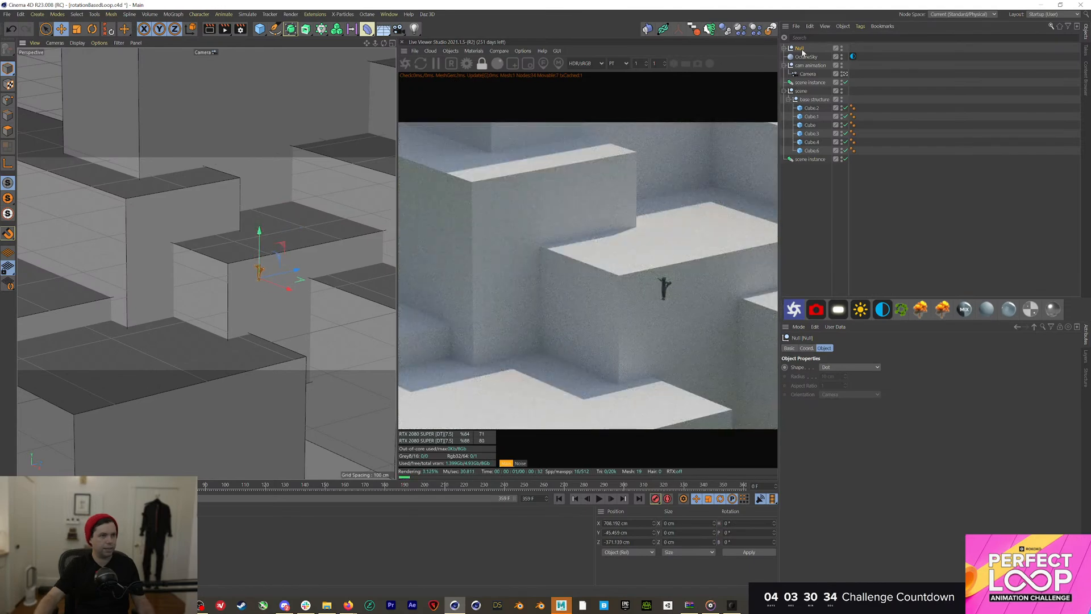
Set the Null's scale to 3 on all axes after briefly trying 10
left_click(806, 348)
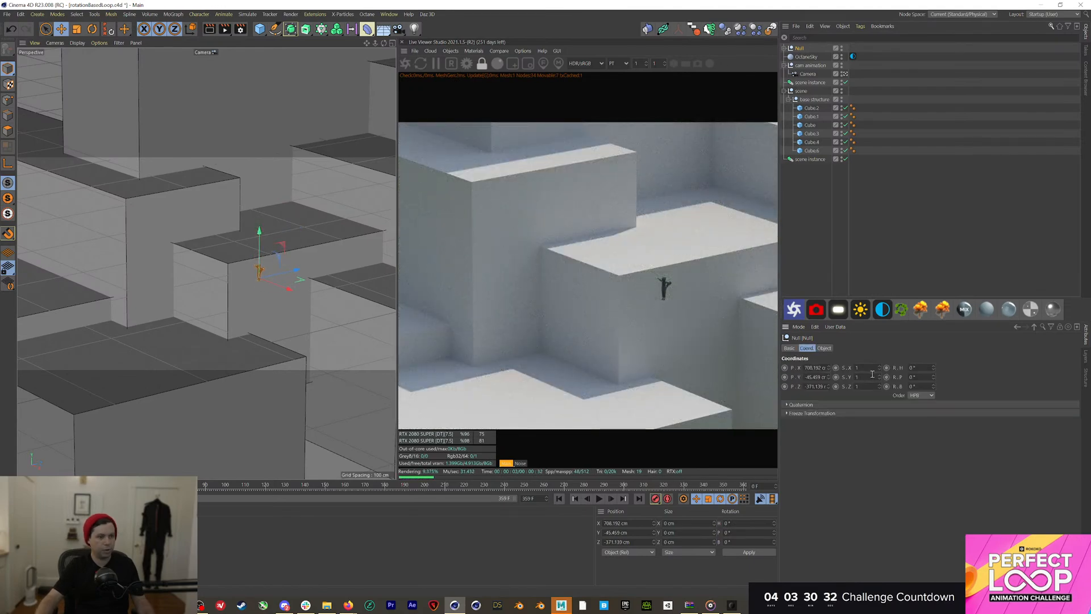
type("10")
key("Return")
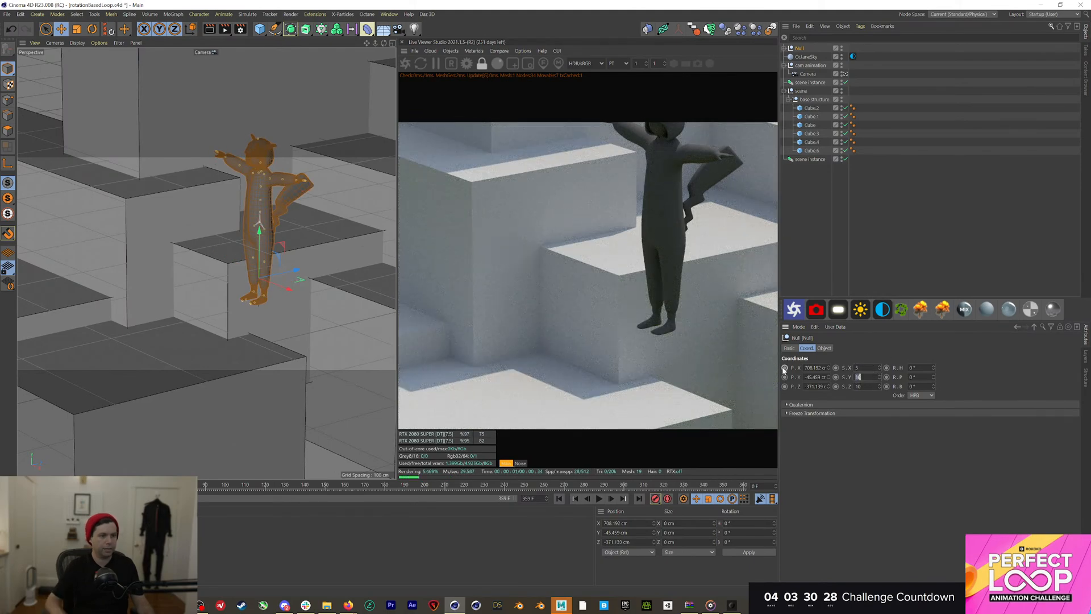
type("3")
key("Tab")
type("3")
key("Return")
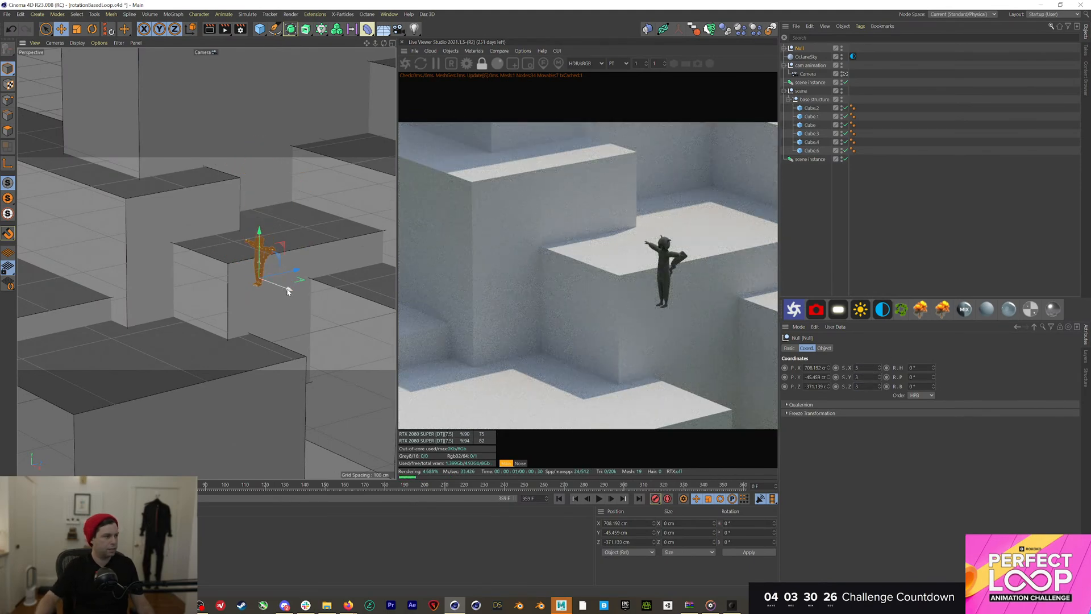
Settle the character on the cube top at about Y −72.49 cm and check later frames
left_click_drag(243, 260, 219, 194)
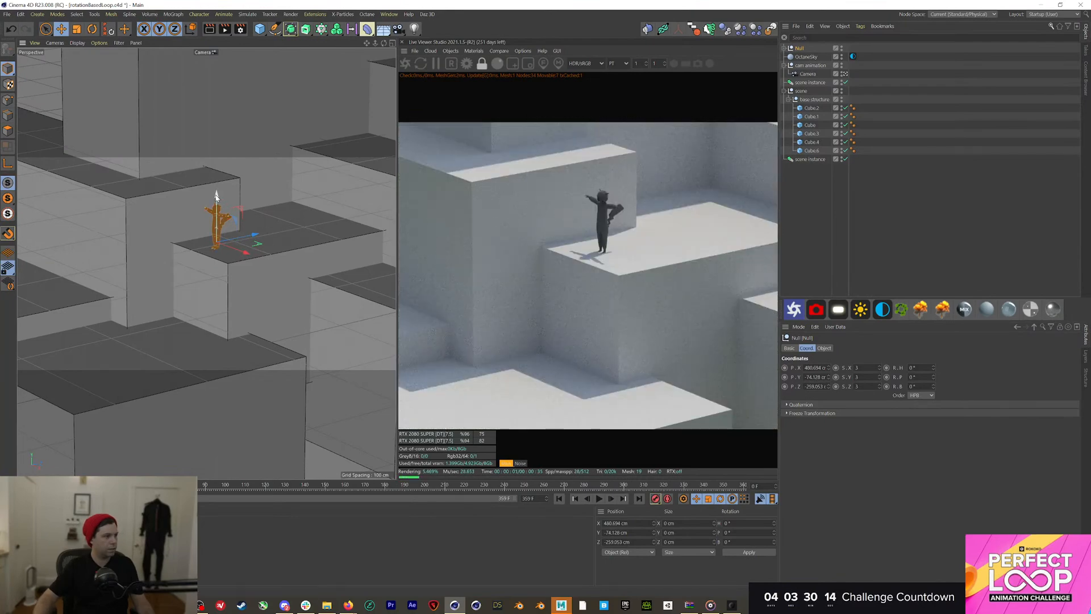
left_click_drag(217, 190, 217, 201)
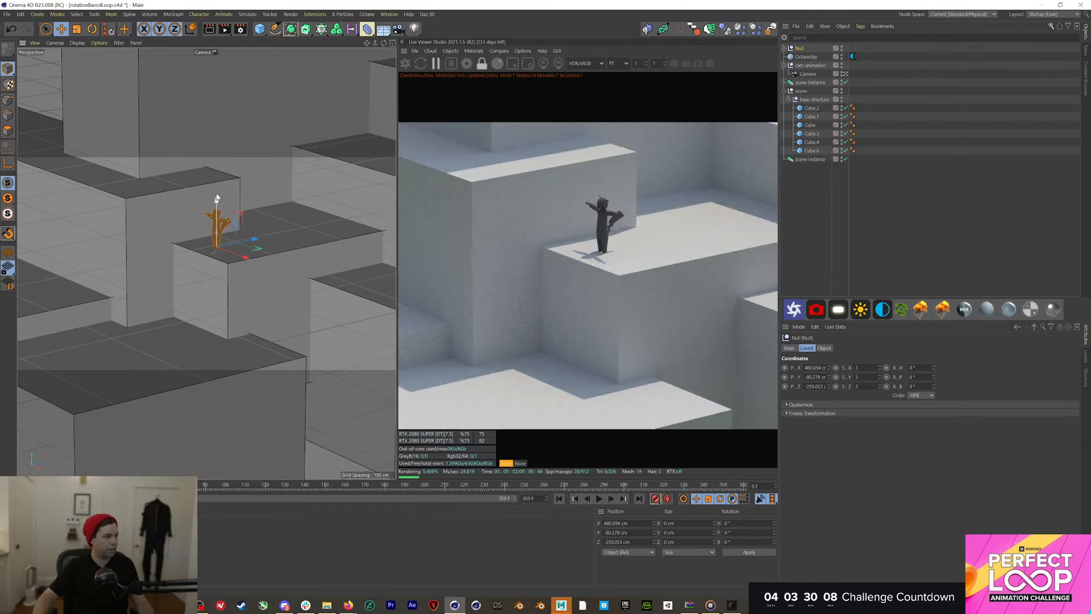
left_click_drag(216, 198, 217, 198)
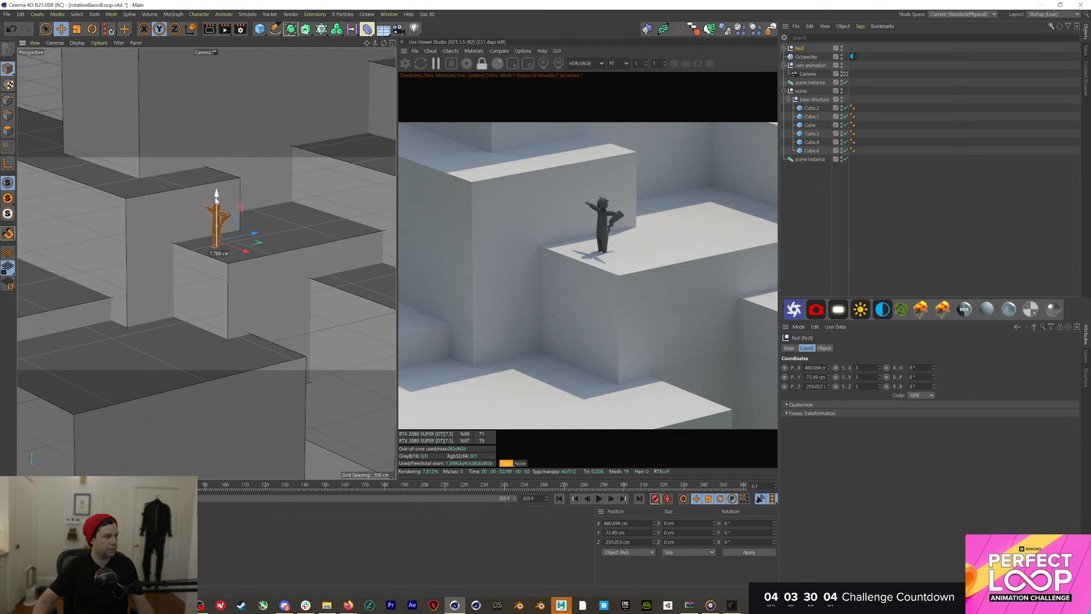
left_click_drag(216, 201, 216, 201)
mouse_move(190, 486)
left_mouse_down()
mouse_move(231, 486)
mouse_move(149, 486)
mouse_move(193, 486)
left_mouse_up()
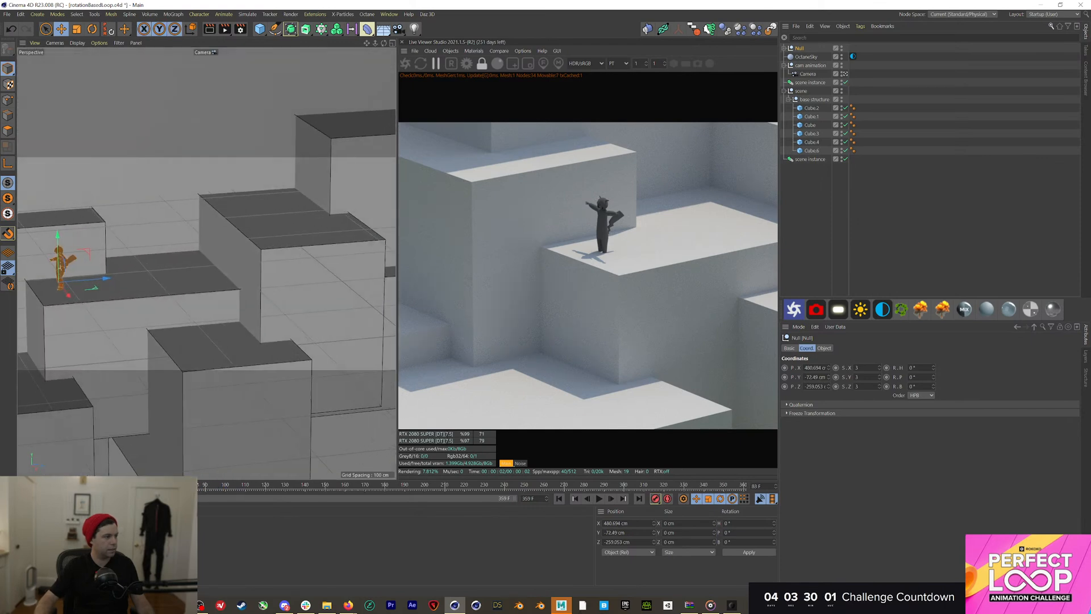
Add a motion clip from the mixamorig:Hips animation, creating a Motion System tag, then Save As
left_click(785, 49)
left_click(817, 65)
left_click(270, 14)
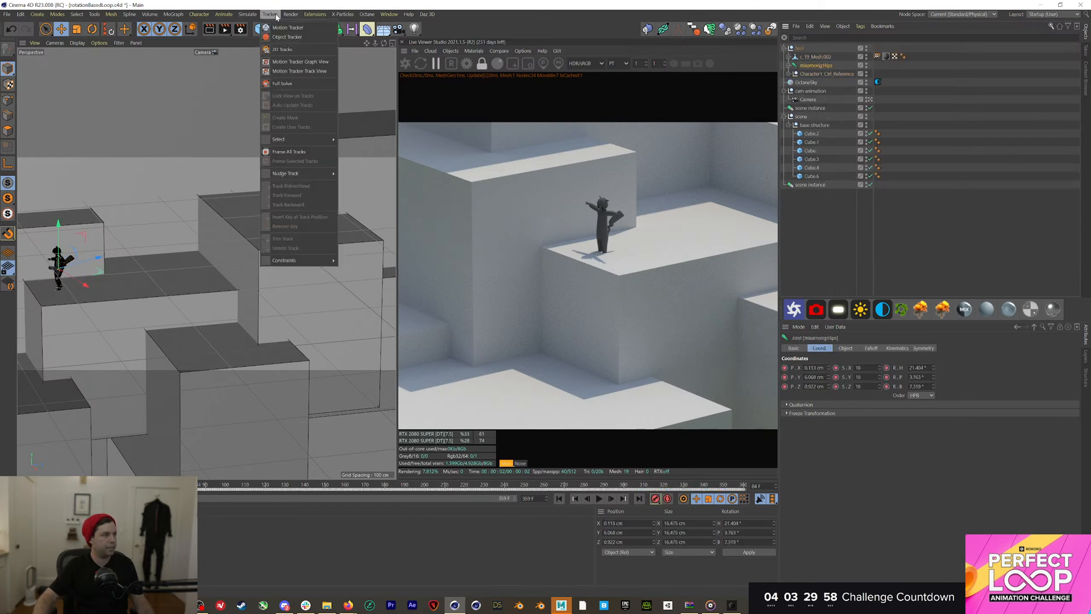
mouse_move(223, 14)
left_click(261, 134)
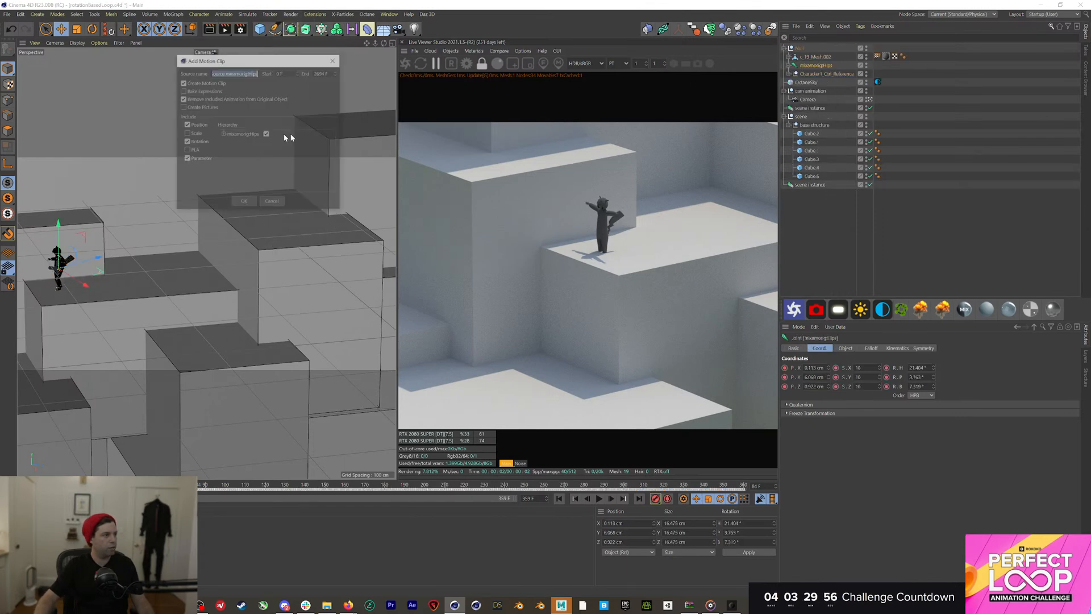
left_click(244, 203)
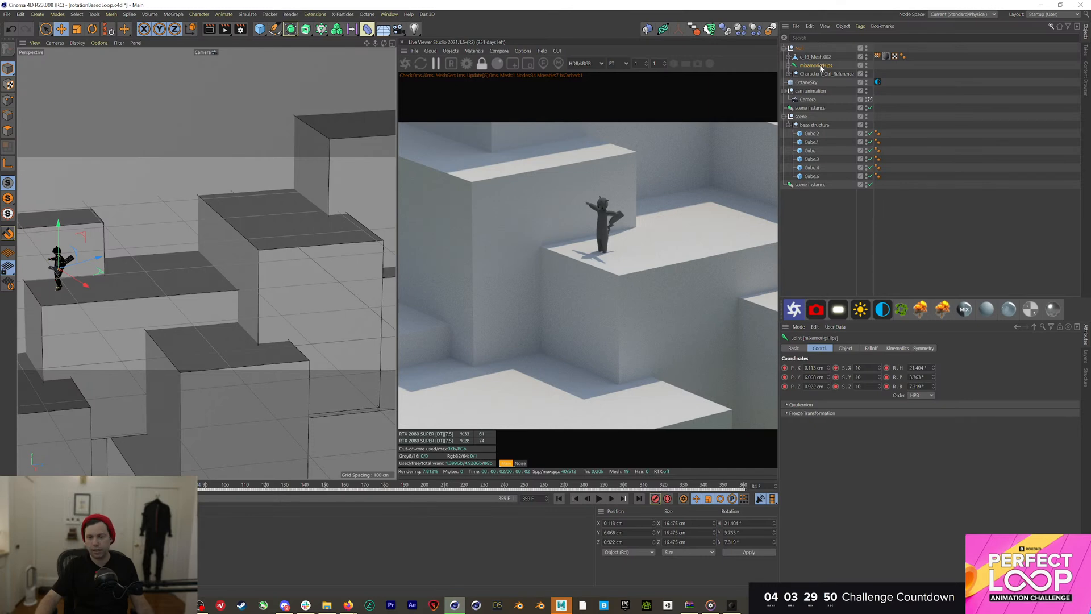
left_click(878, 64)
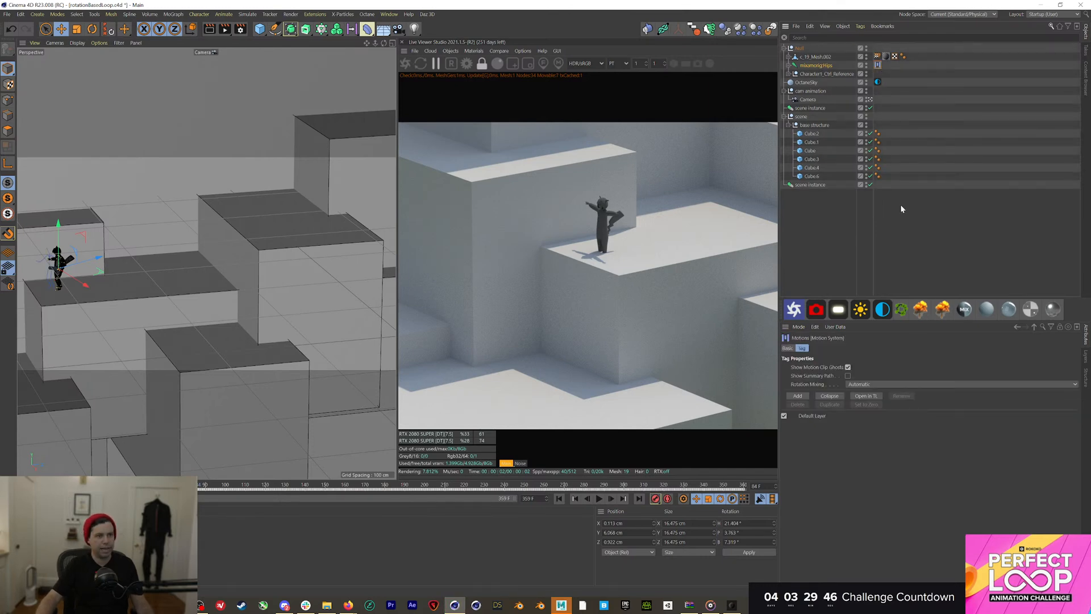
key("ctrl+shift+s")
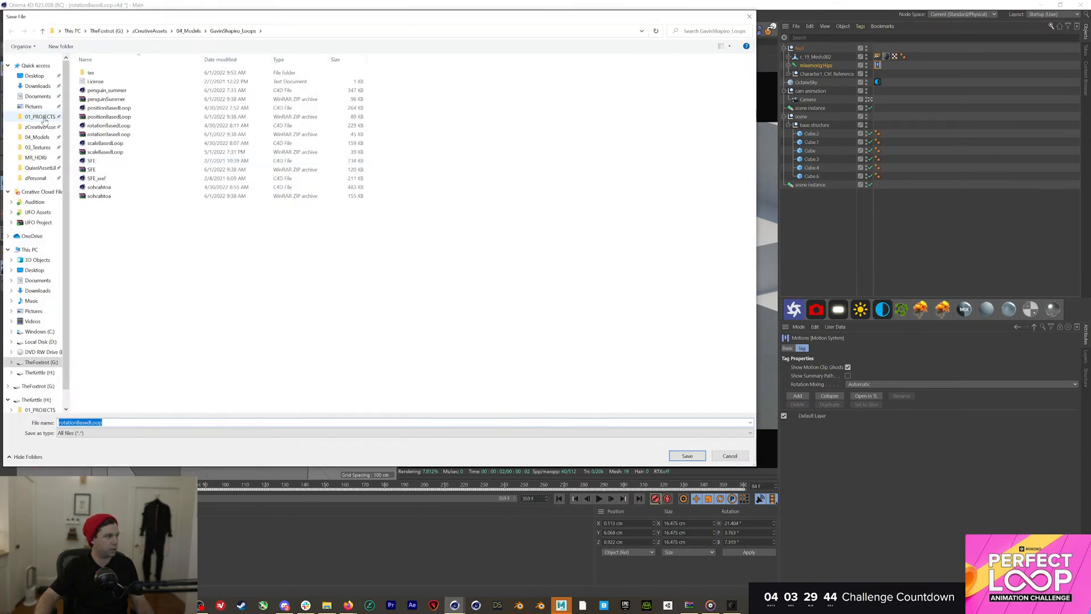
In 01_PROJECTS\220609_OfficeHours_PerfectLoopEnding, save the scene as rotationBasedLoop_pikapika
left_click(39, 116)
double_click(114, 151)
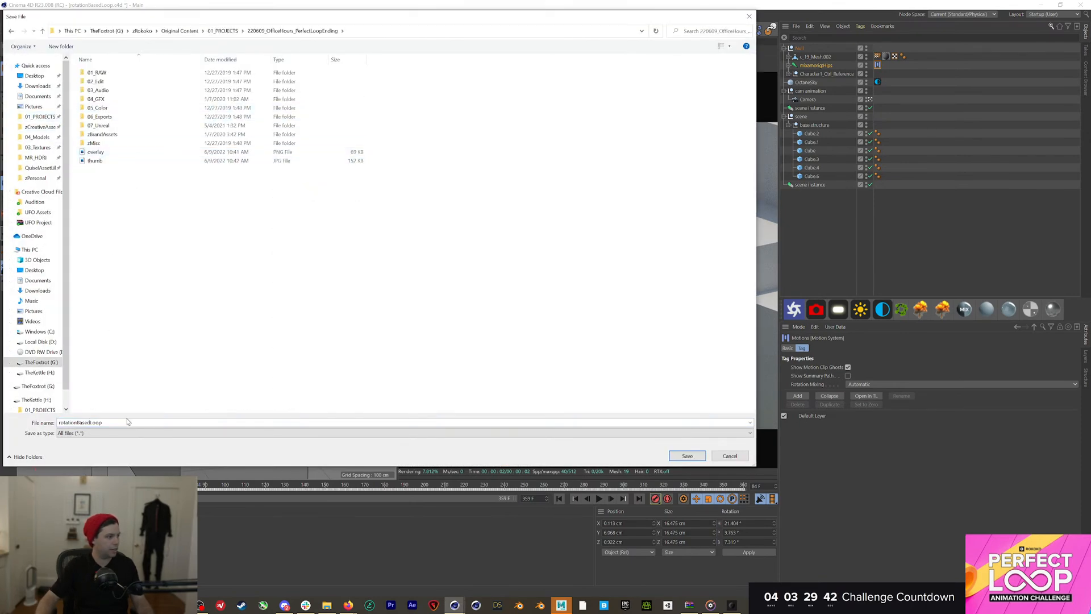
left_click(547, 424)
type("_pikapi")
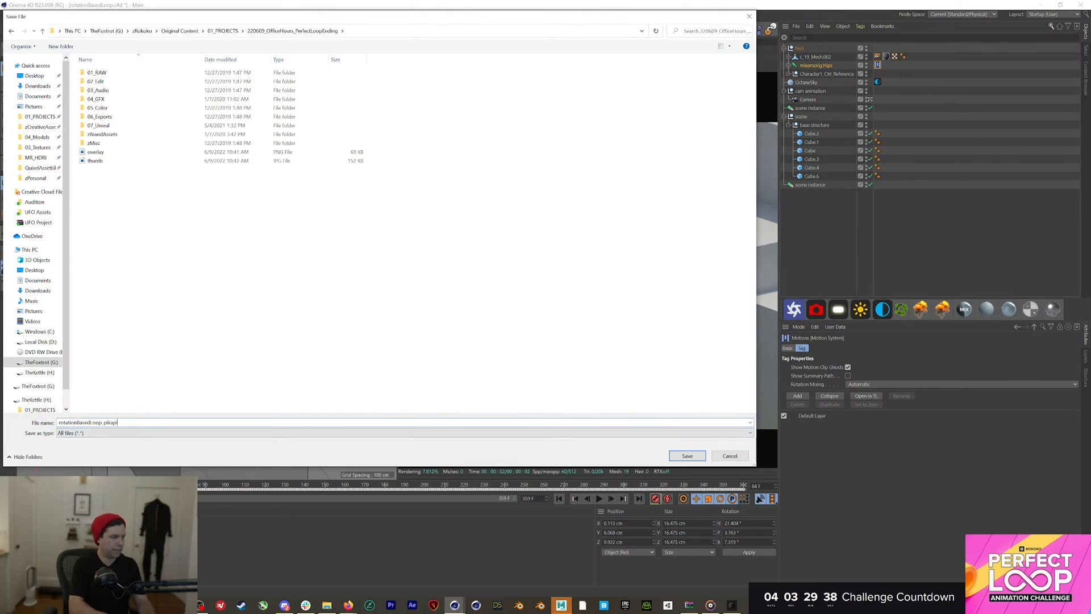
type("ka")
key("Return")
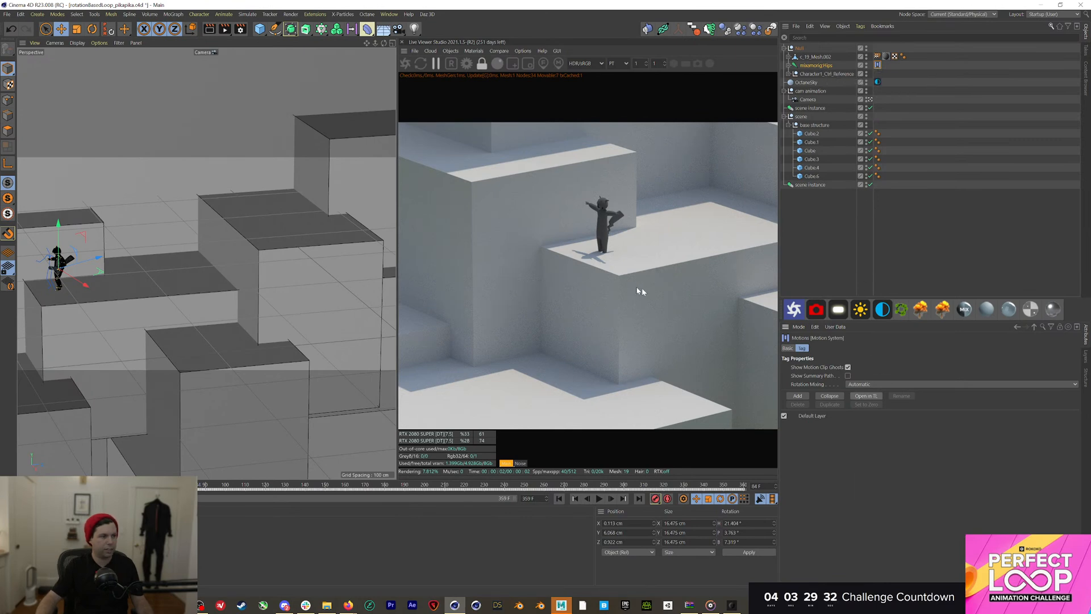
Drag the hips motion clip earlier in the Motion Mode timeline, replay the loop, then open positionBasedLoop
left_click(866, 396)
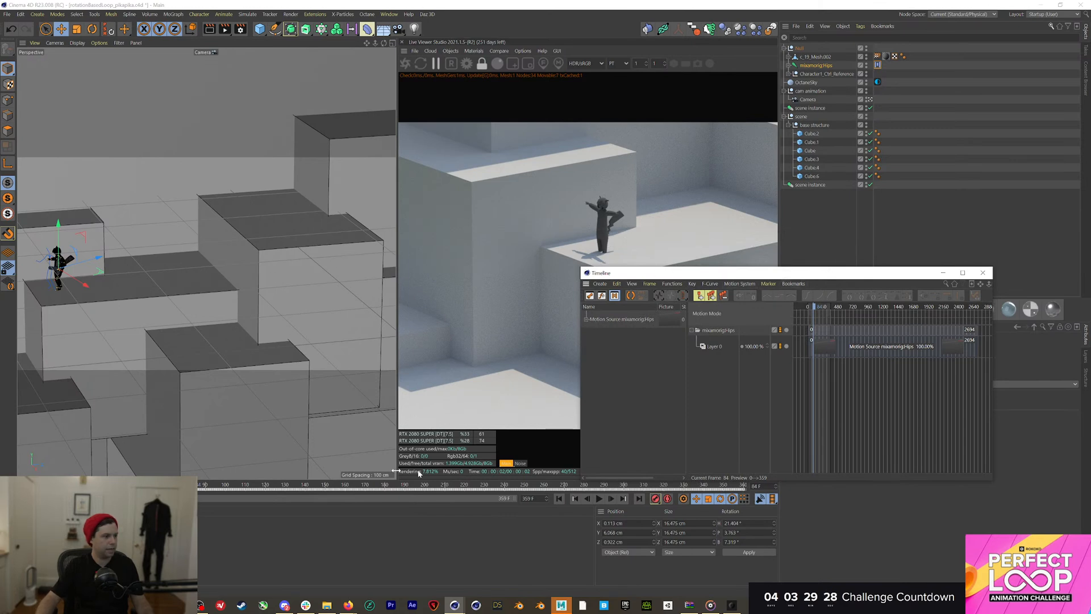
left_click_drag(193, 485, 84, 485)
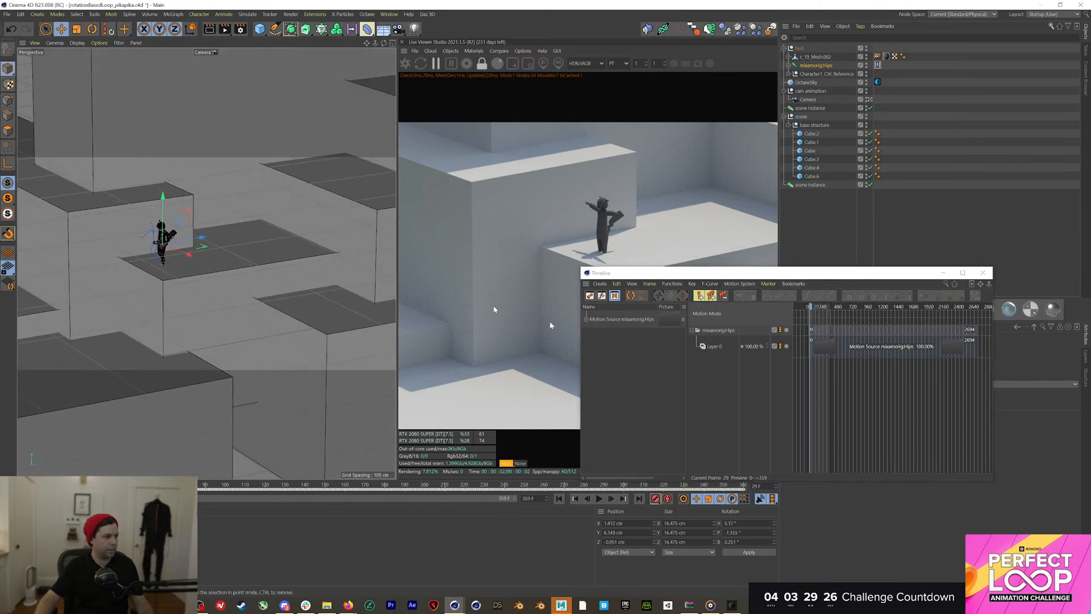
mouse_move(852, 325)
left_mouse_down()
mouse_move(841, 330)
mouse_move(853, 328)
left_mouse_up()
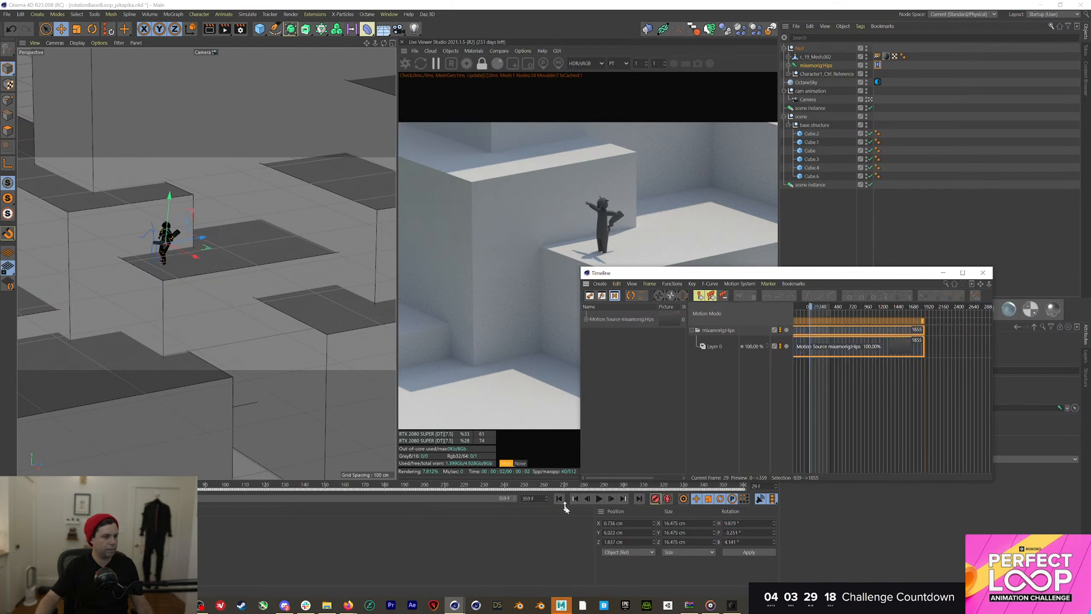
left_click(558, 498)
left_click(599, 499)
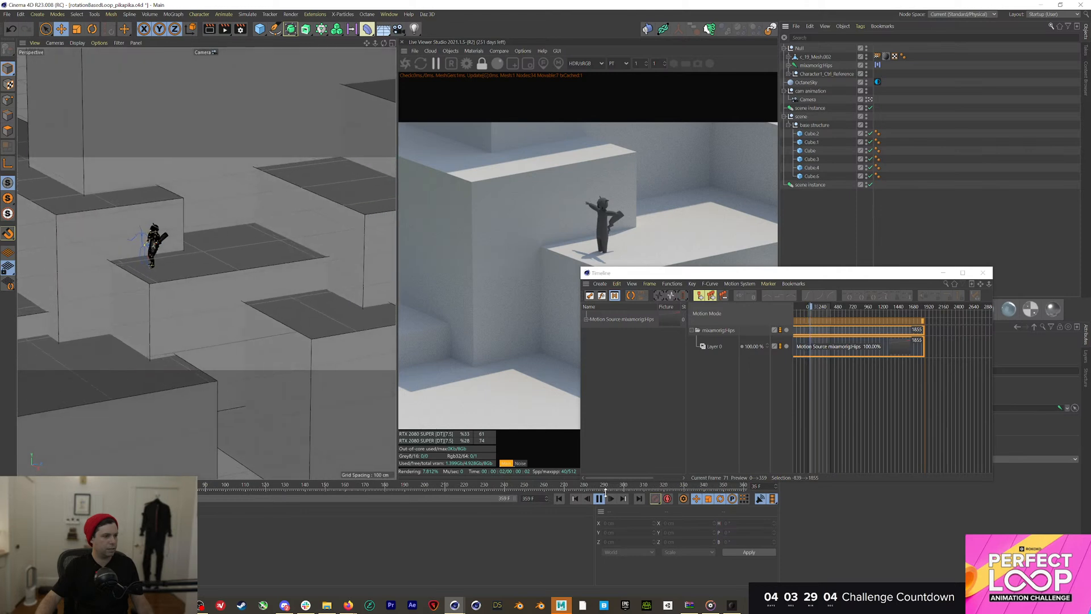
left_click(599, 499)
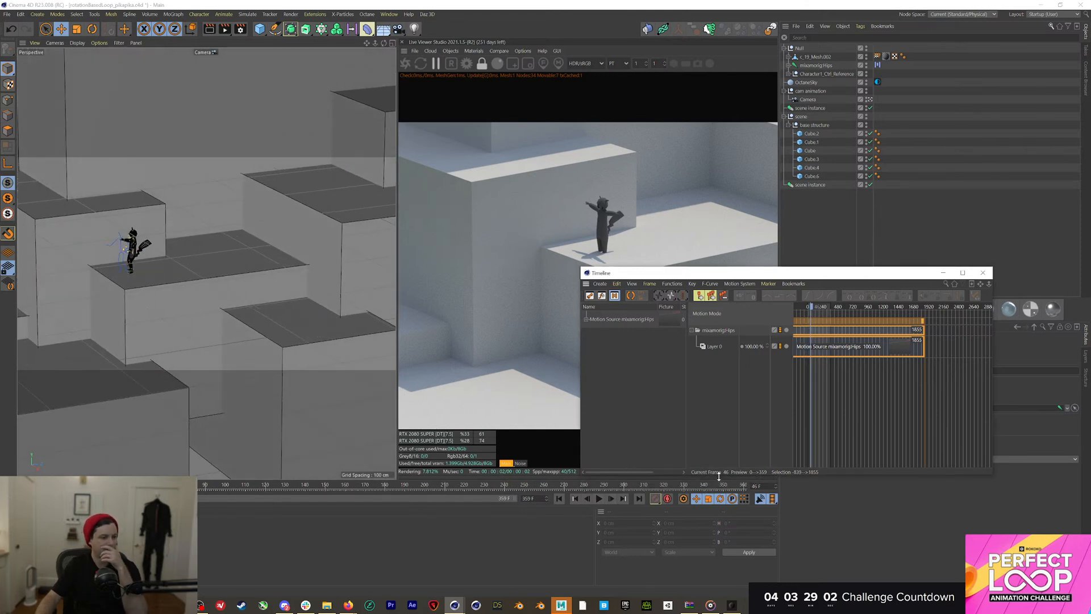
left_click_drag(714, 485, 20, 435)
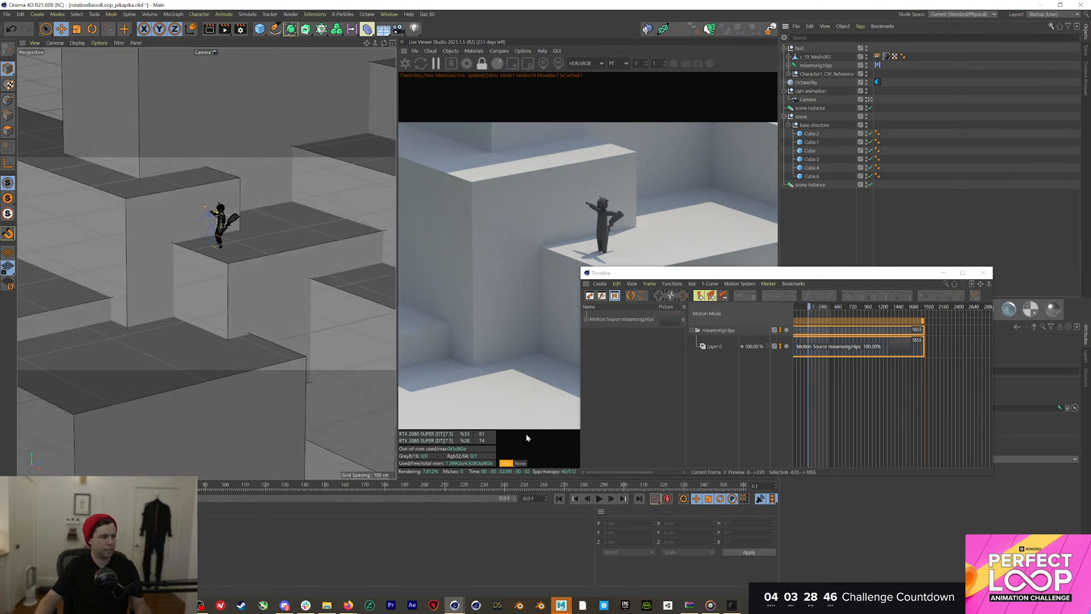
left_click(329, 604)
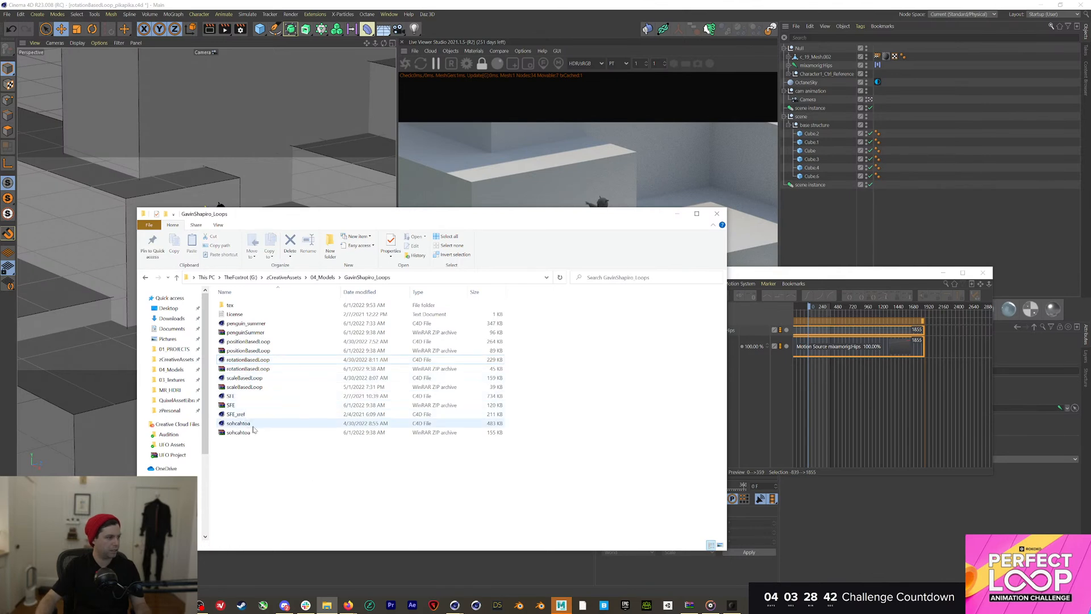
left_click(250, 342)
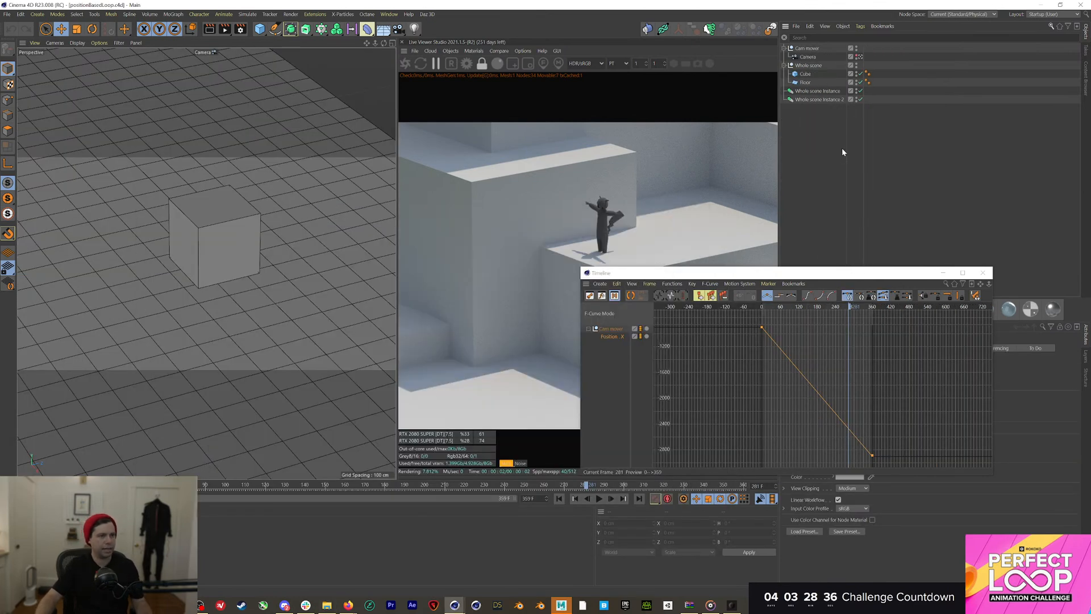
Switch back to the rotationBasedLoop_pikapika project
key("v")
mouse_move(839, 192)
left_click(845, 211)
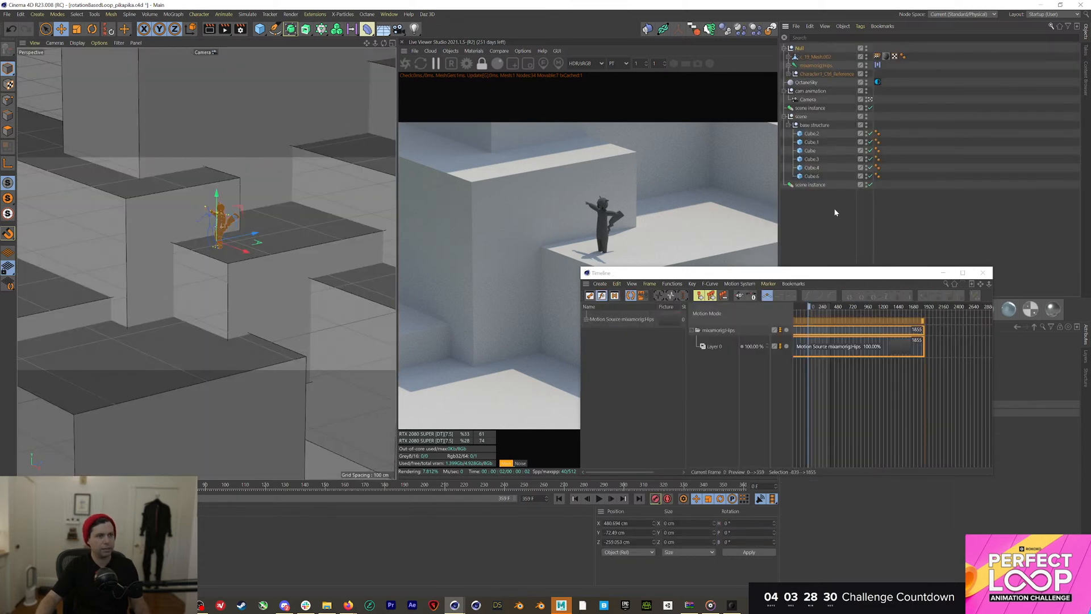
Paste the character Null into positionBasedLoop, close the floating timeline and return to frame 0
key("v")
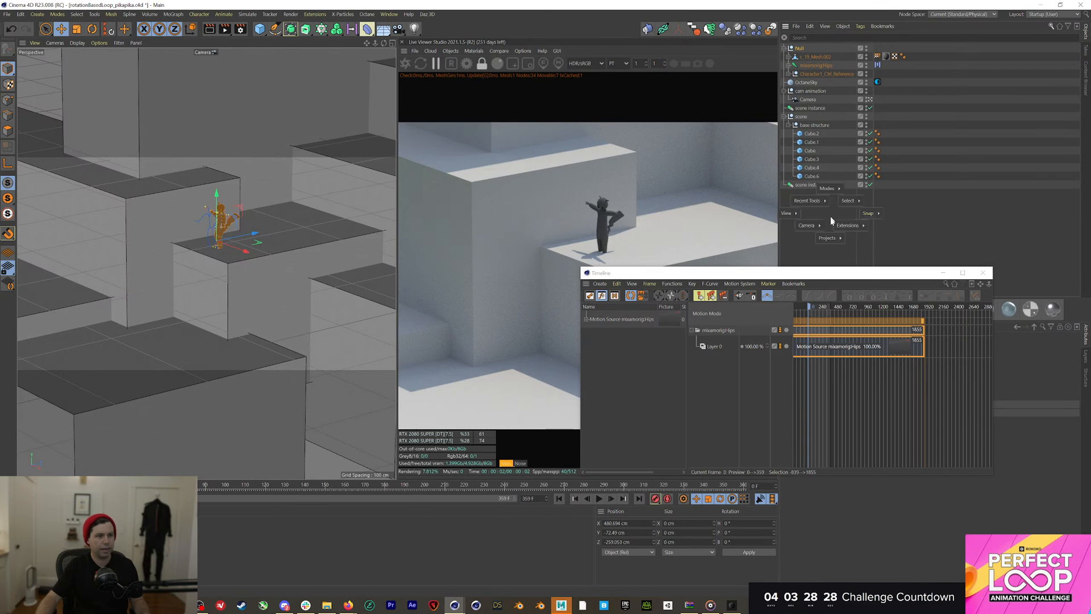
mouse_move(833, 224)
left_click(830, 252)
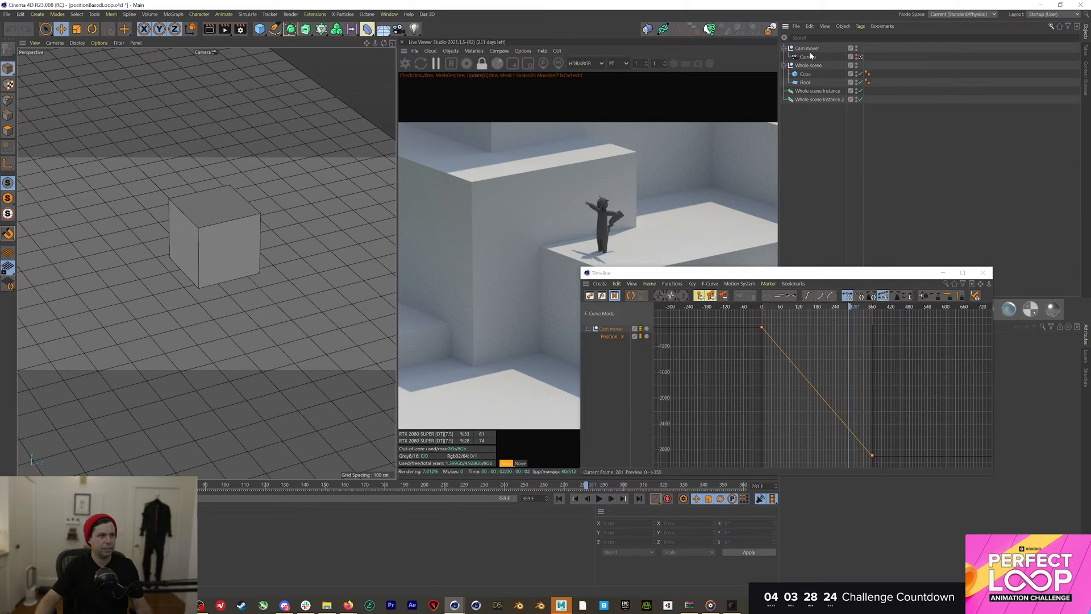
key("ctrl+v")
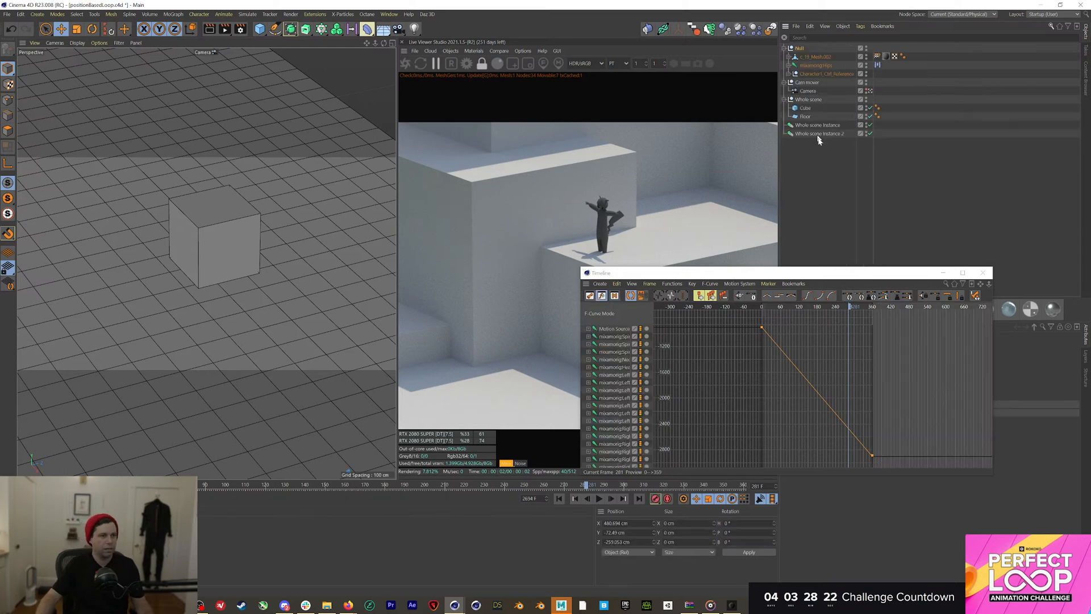
left_click(835, 196)
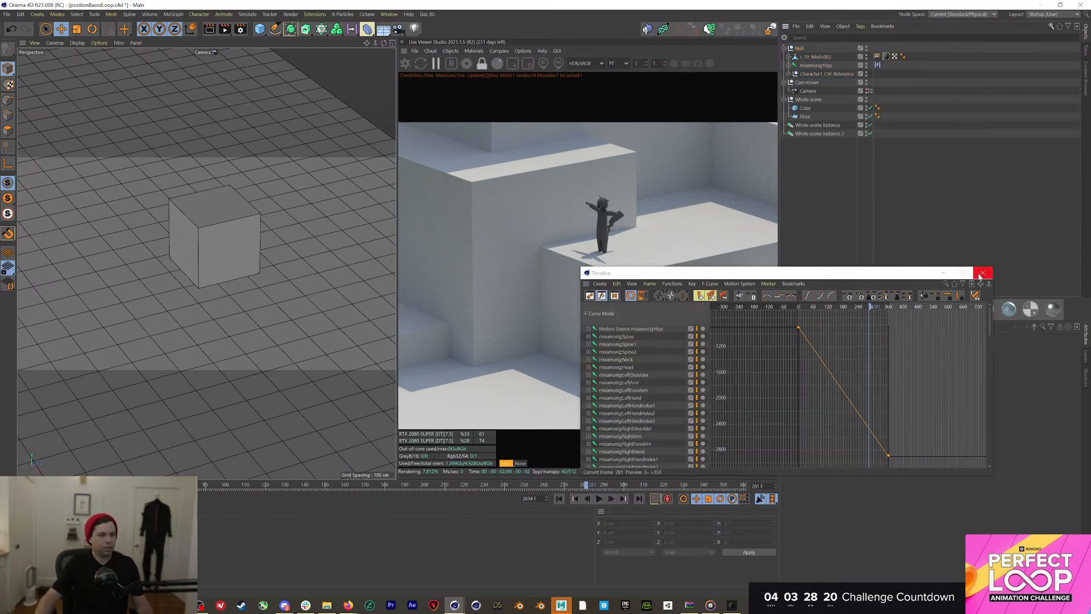
left_click(983, 273)
mouse_move(26, 485)
left_mouse_down()
mouse_move(245, 485)
mouse_move(25, 485)
left_mouse_up()
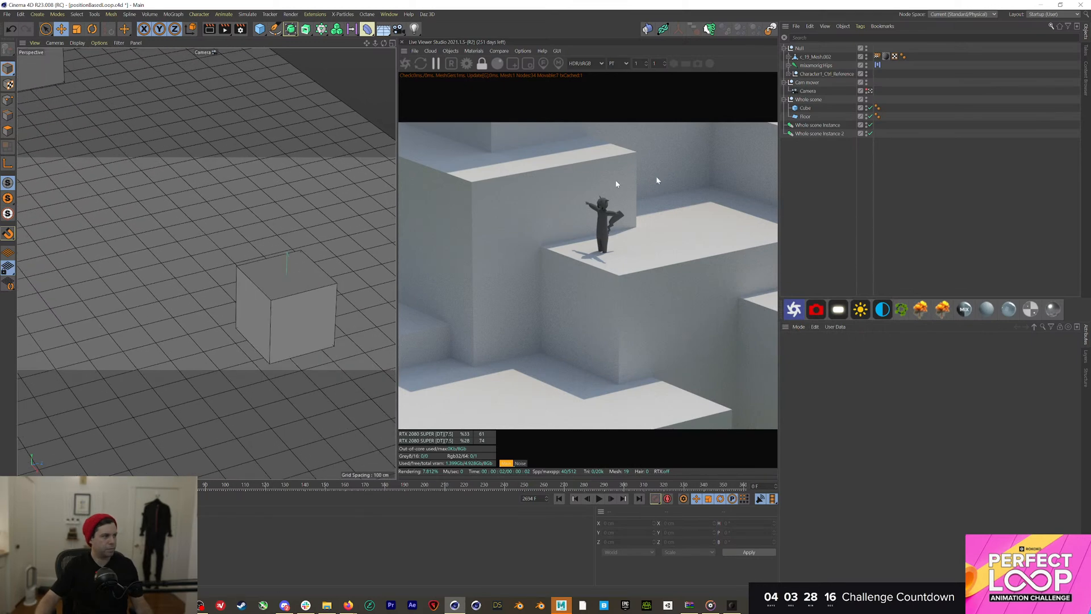
Select the character Null and raise it to Y 142.643 cm in the Default Camera view
left_click(800, 48)
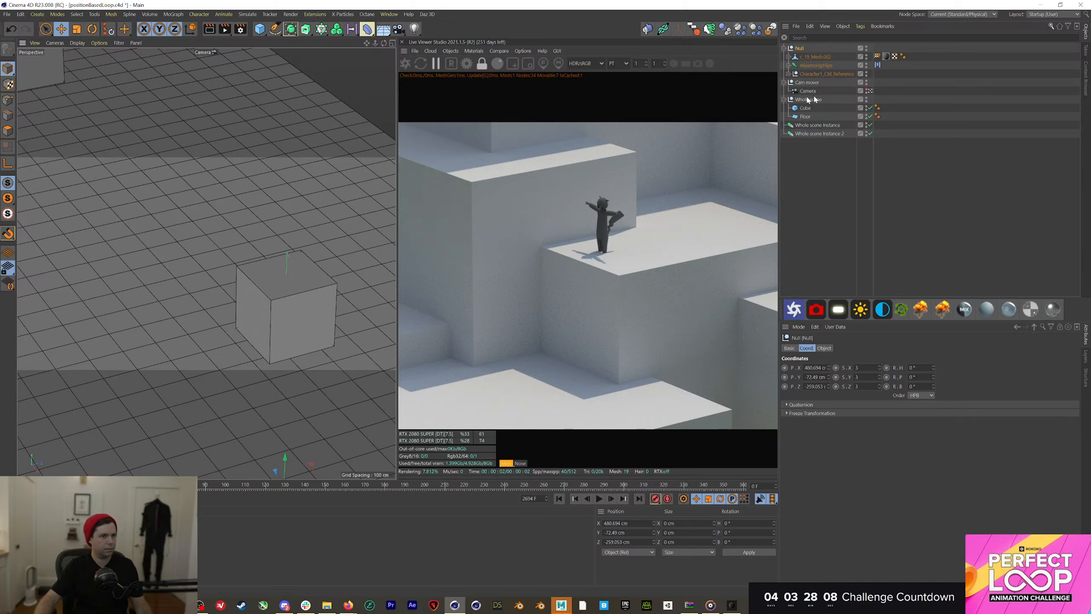
left_click(870, 91)
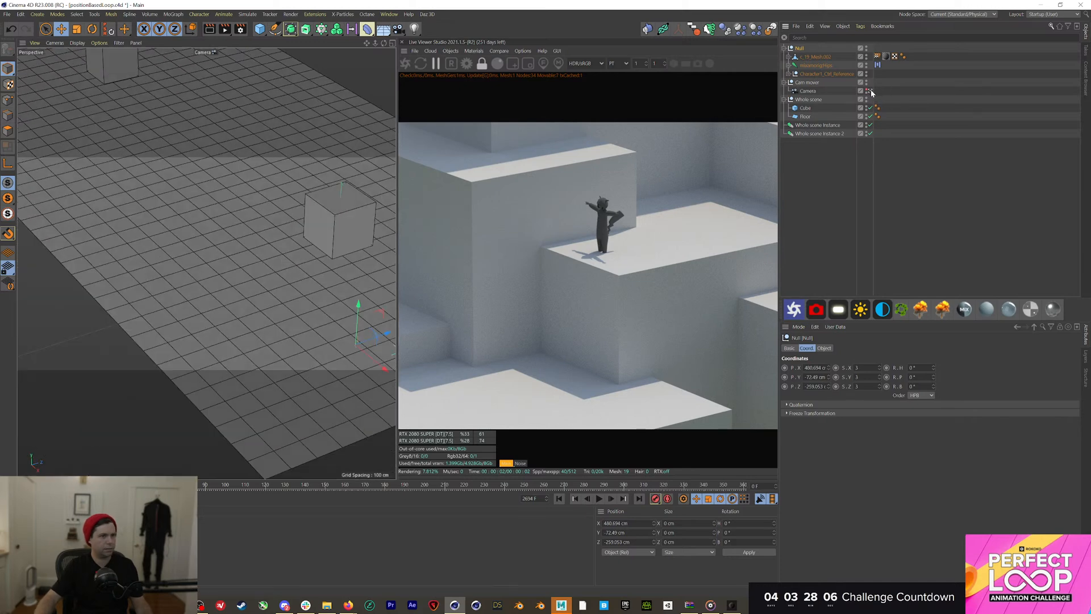
scroll(259, 183, "down", 5)
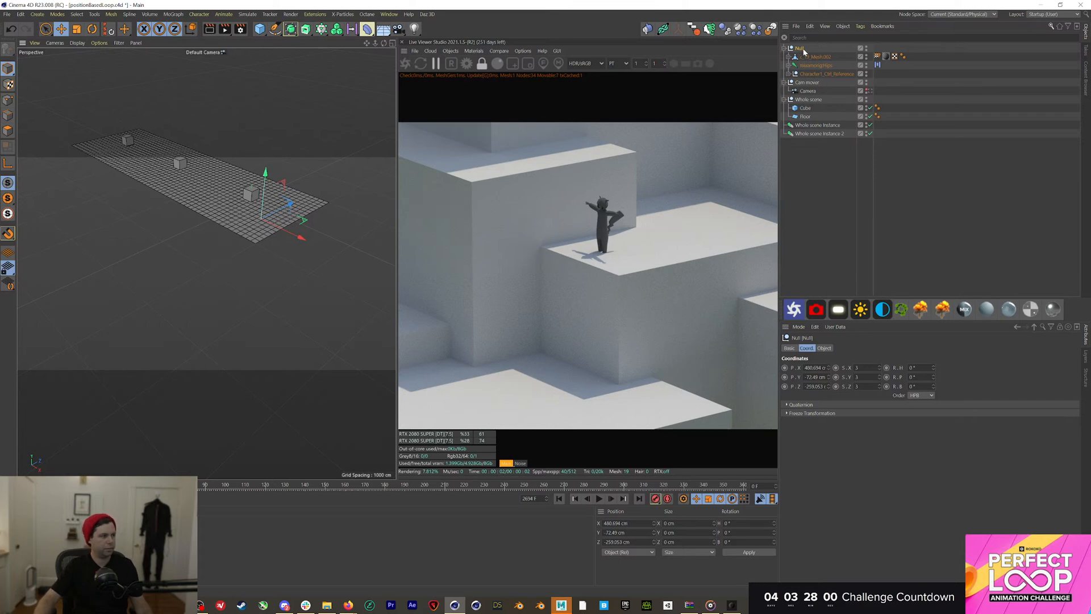
left_click(811, 75)
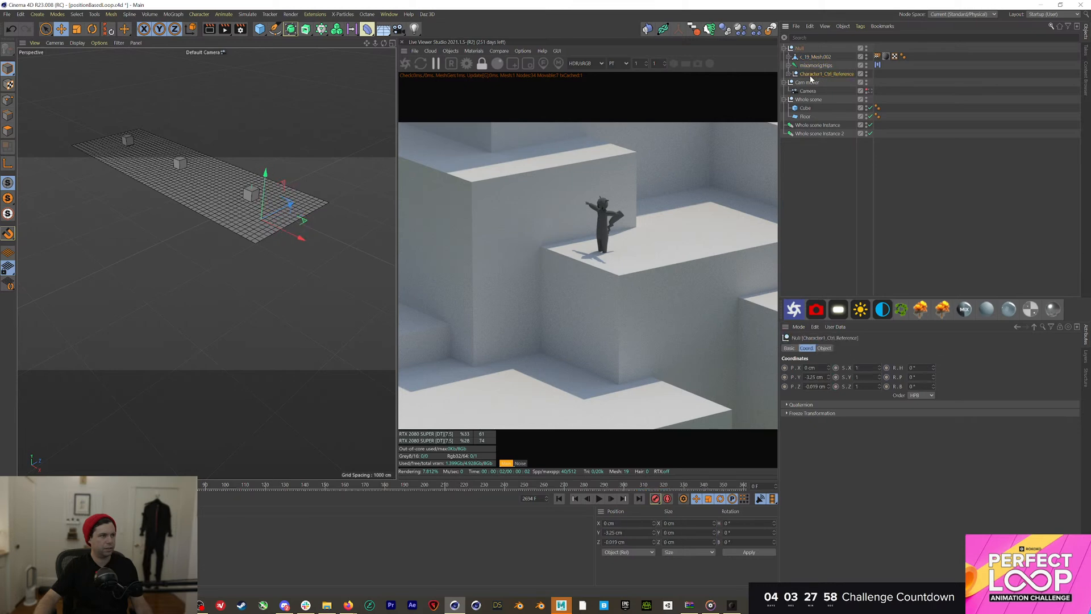
left_click(813, 66)
left_click(800, 48)
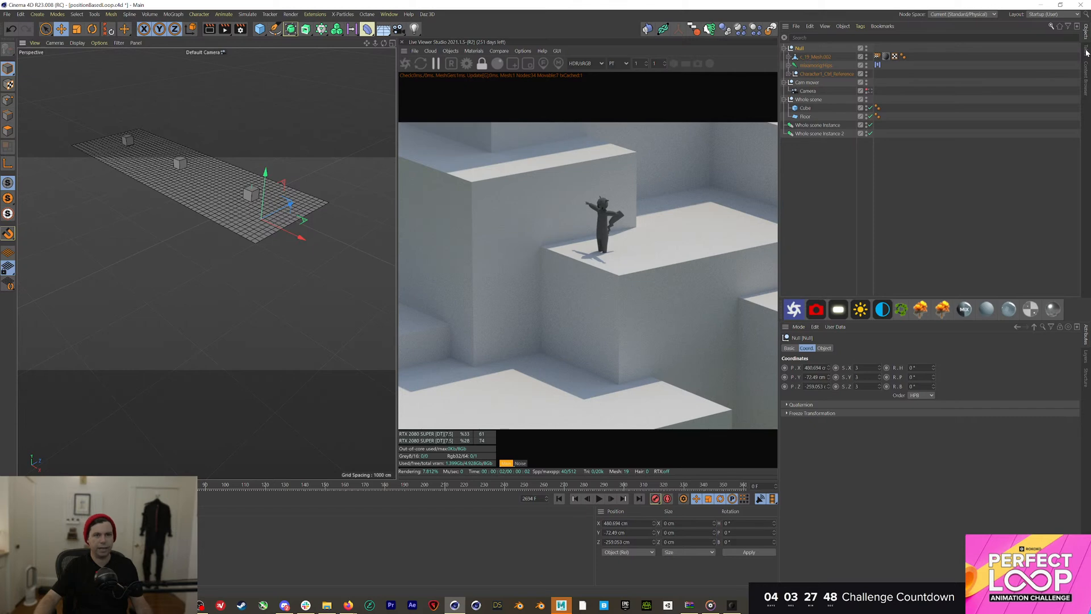
left_click(1085, 54)
left_click(1085, 31)
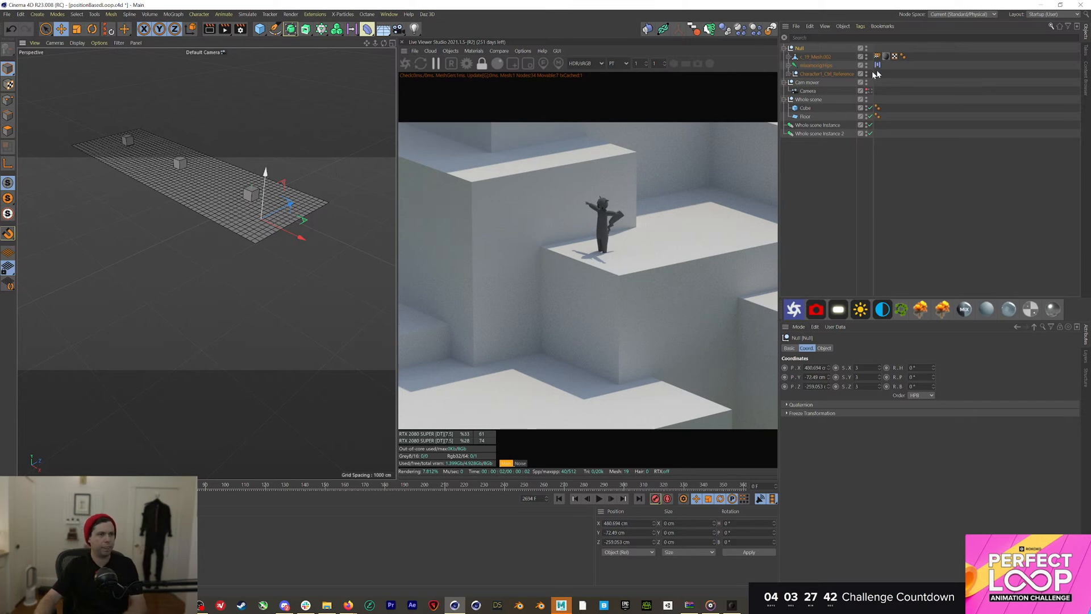
mouse_move(265, 177)
left_mouse_down()
mouse_move(279, 29)
mouse_move(266, 162)
left_mouse_up()
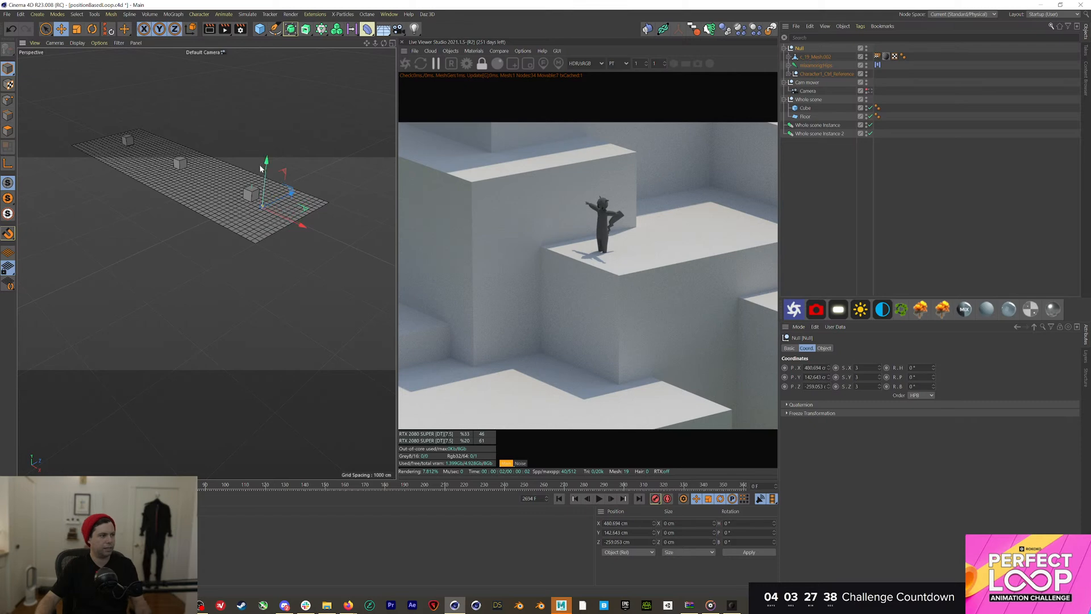
key("o")
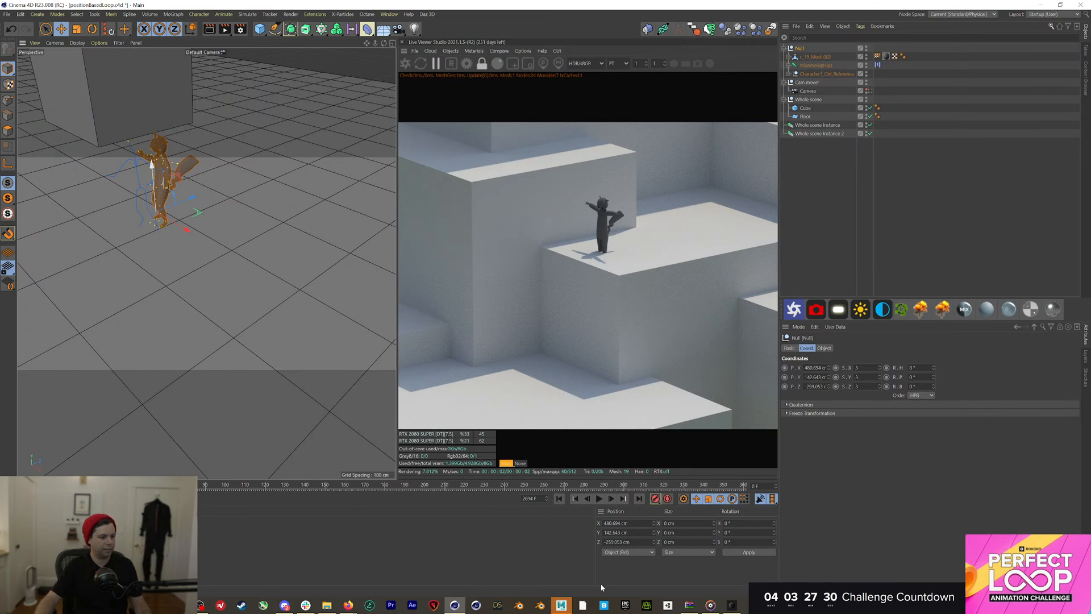
Close the Maya window without saving its changes
left_click(561, 605)
right_click(561, 605)
left_click(560, 587)
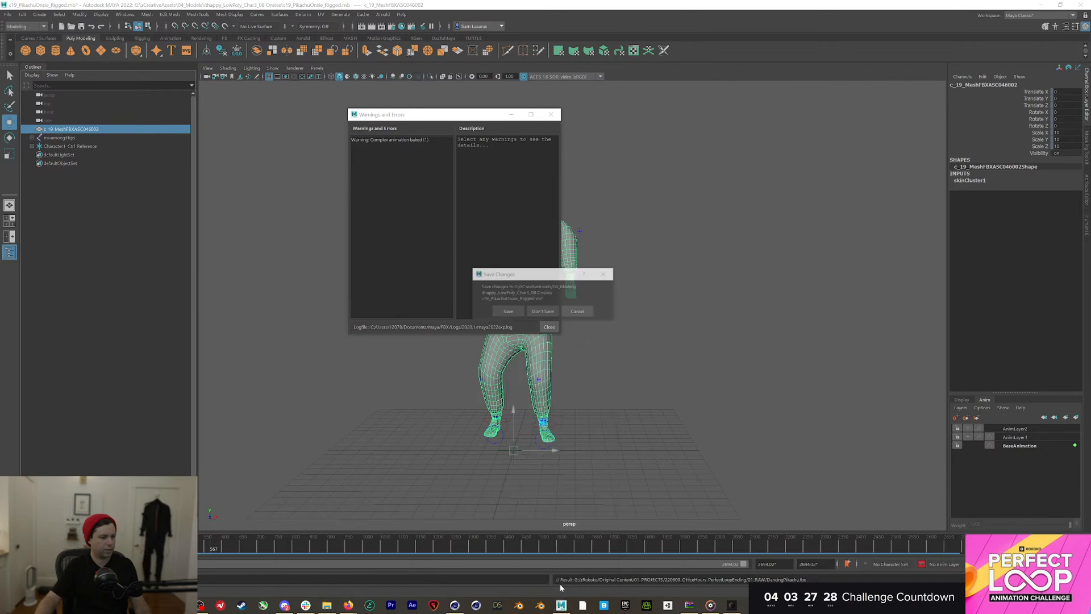
left_click(543, 310)
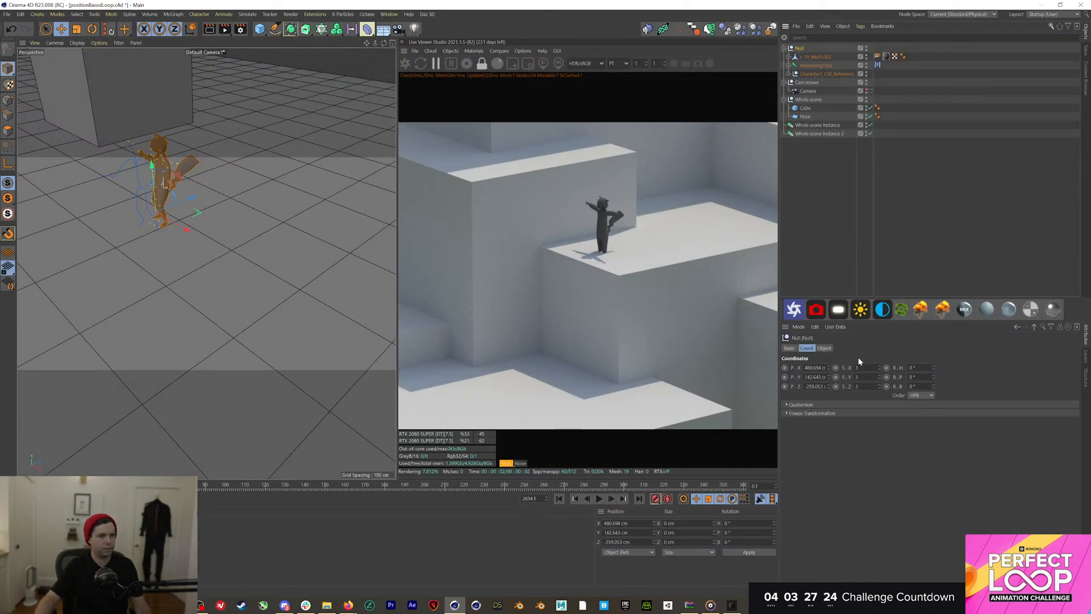
Scale the character Null to 10 and place it standing on the cube top in the scene camera
type("10")
key("Return")
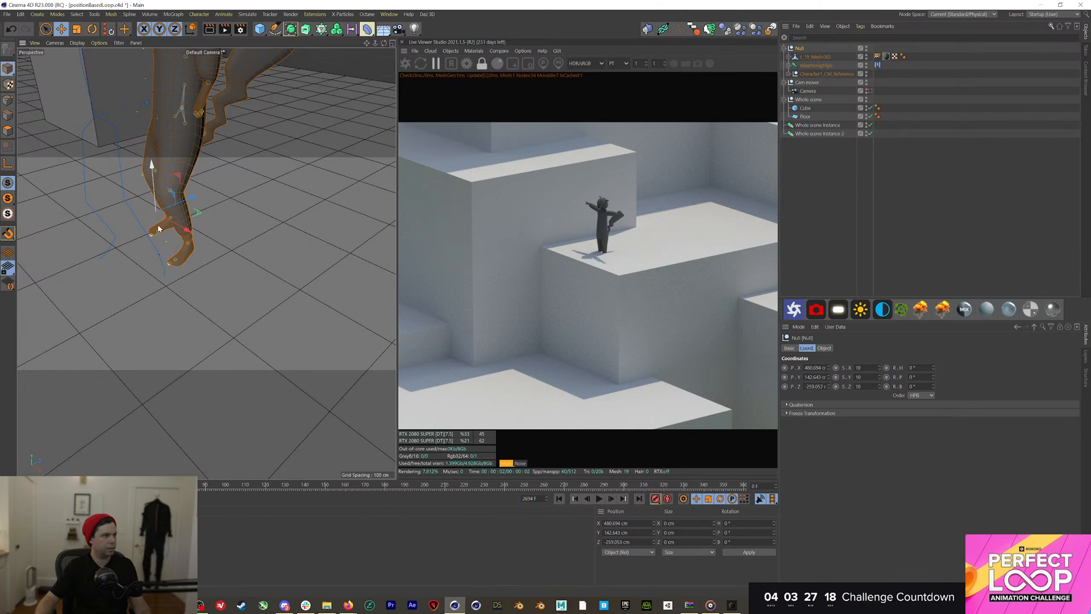
left_click_drag(158, 230, 158, 306)
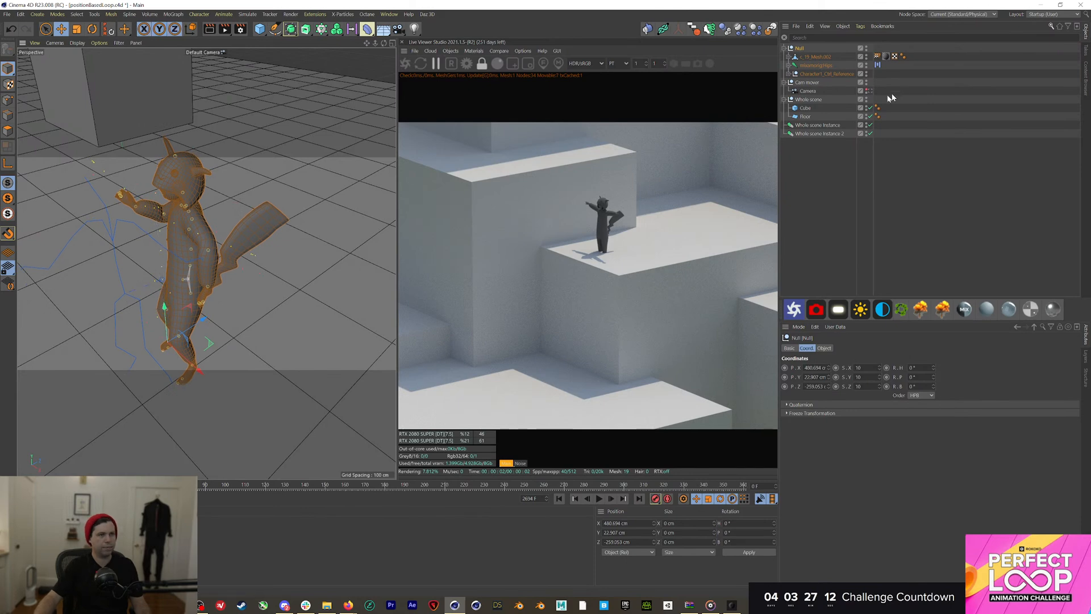
left_click(869, 91)
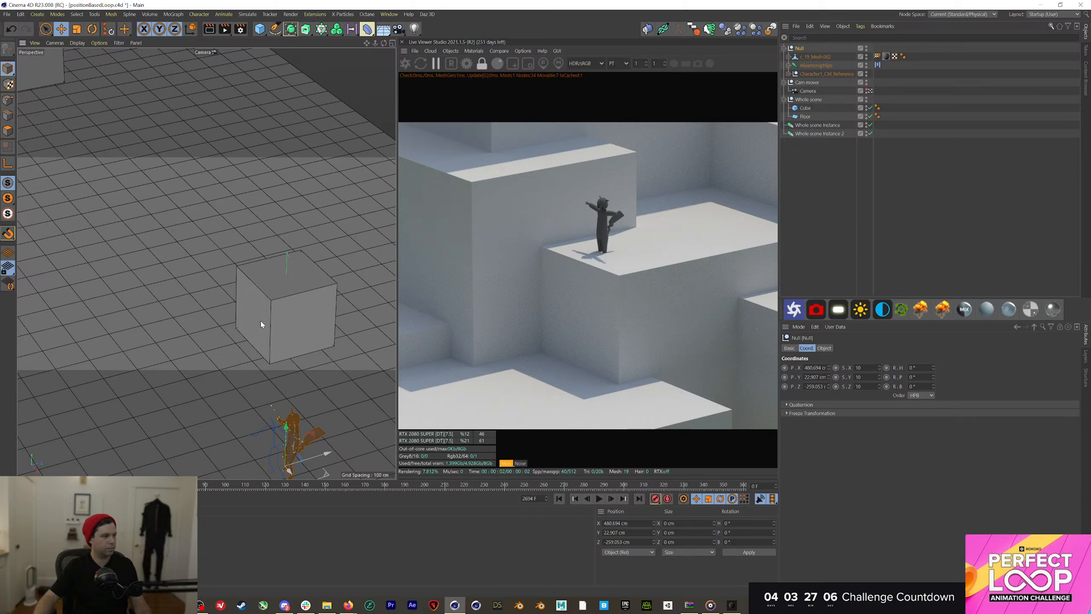
left_click_drag(261, 324, 279, 277)
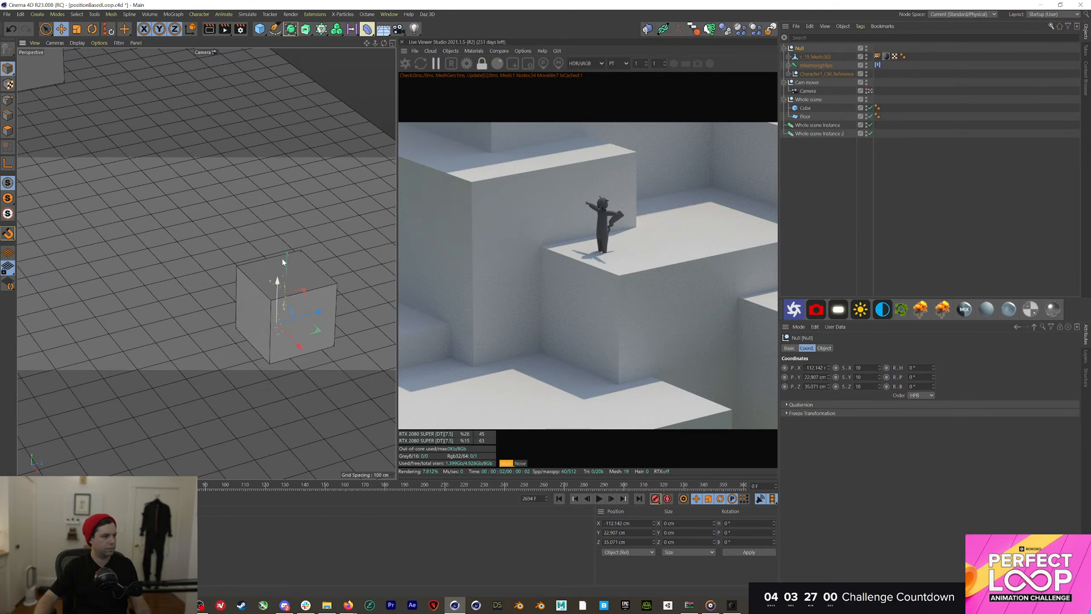
left_click_drag(284, 259, 293, 209)
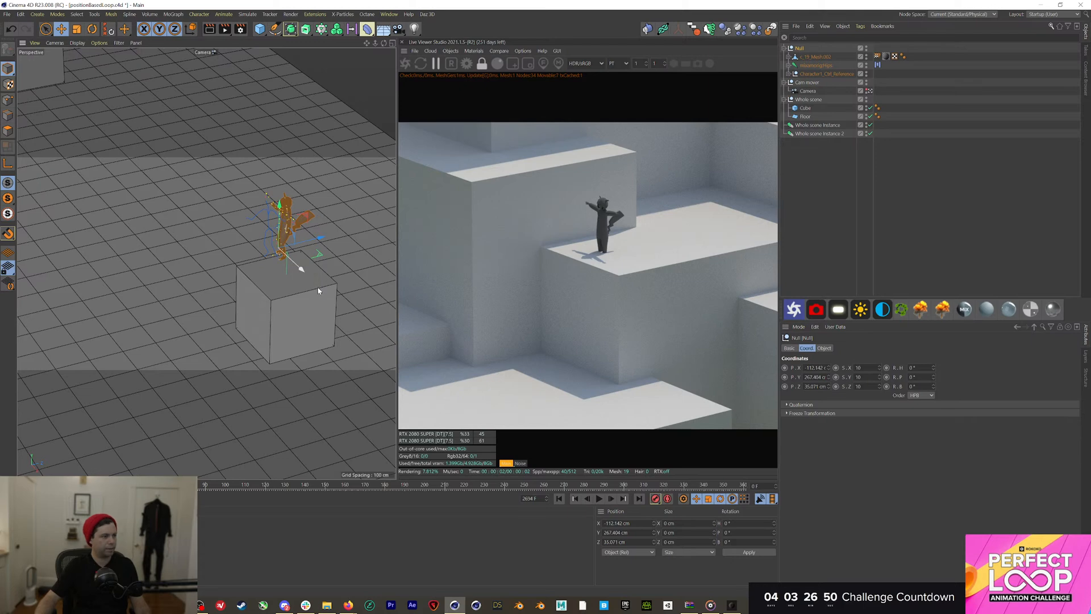
left_click_drag(318, 290, 318, 288)
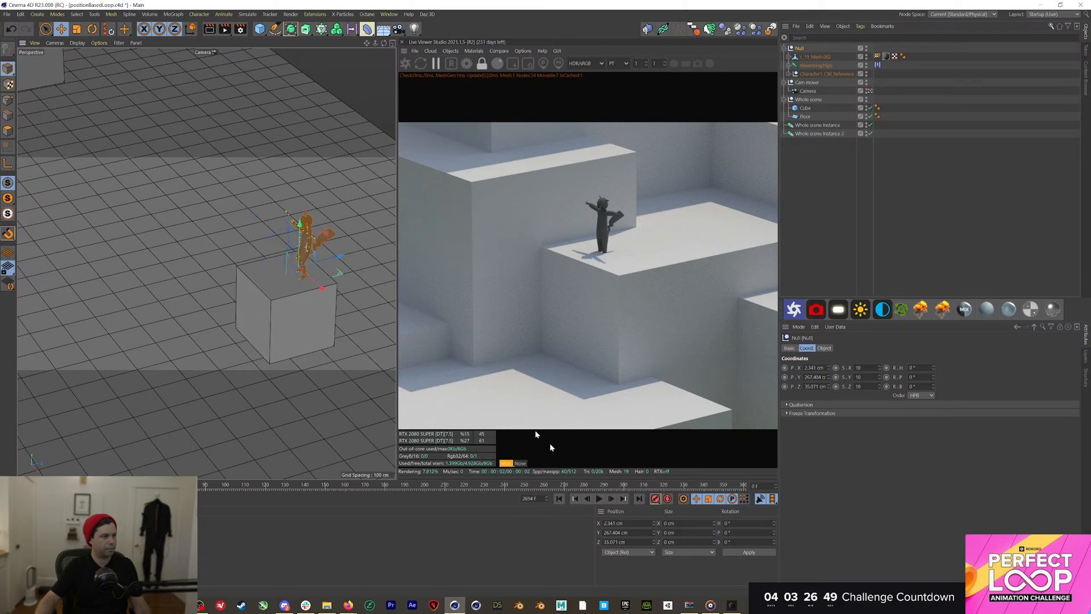
Play and scrub the animation from frame 0 to check the character, then reselect the Null
left_click(599, 498)
left_click(856, 273)
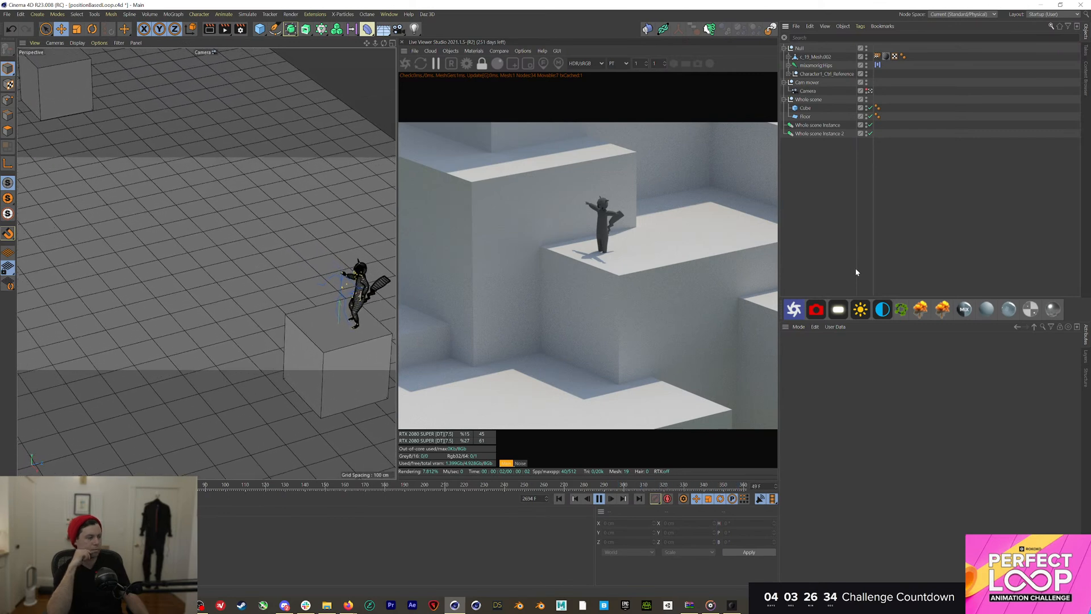
left_click(599, 498)
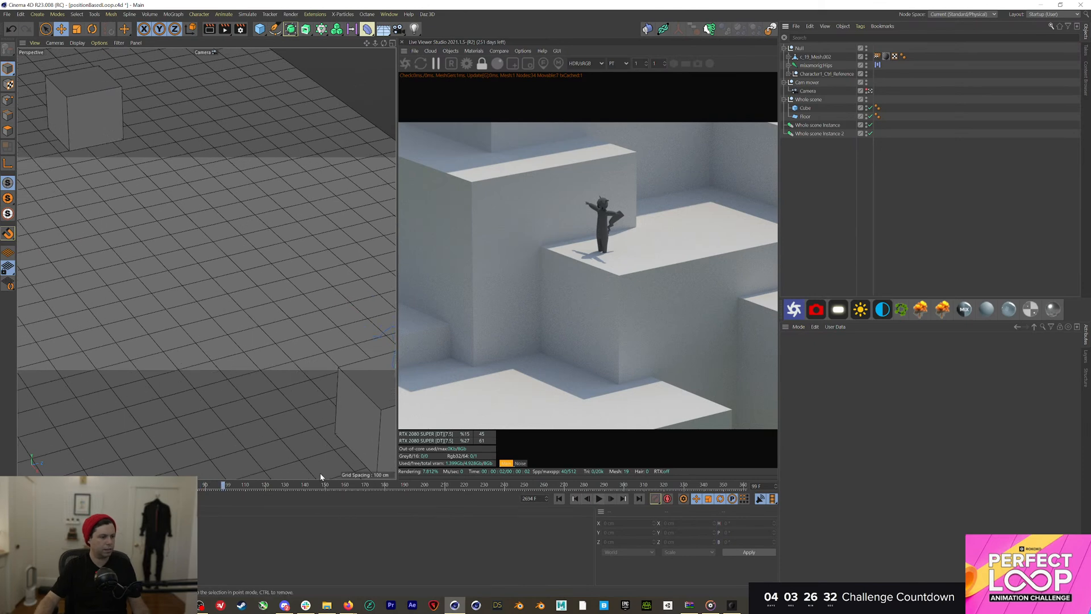
key("shift+f")
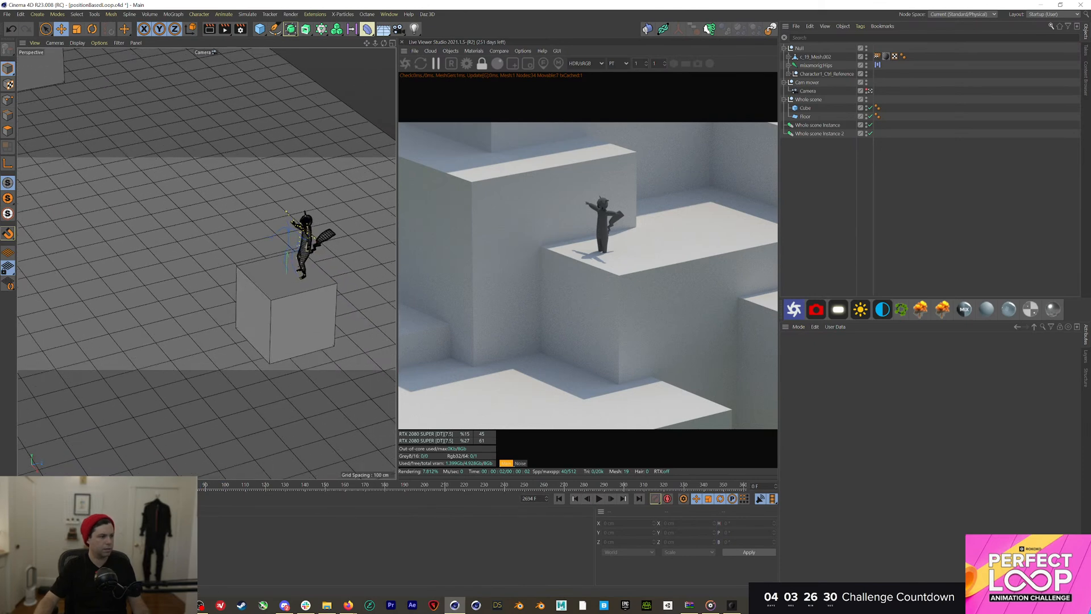
left_click_drag(202, 484, 25, 483)
left_click(799, 49)
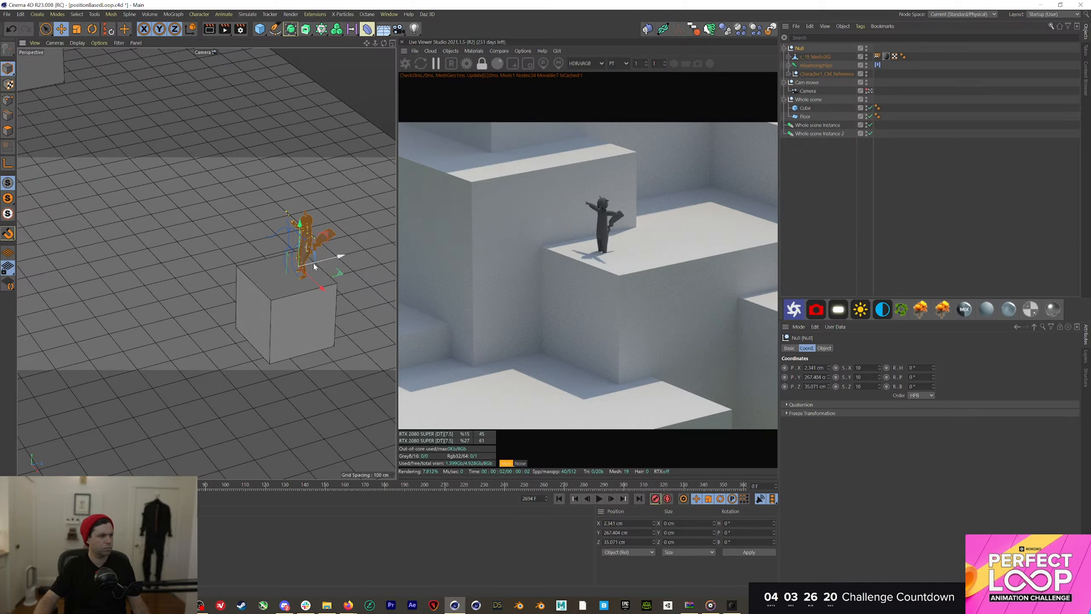
Nudge the character along Z on the cube, check playback at frame 167, and duplicate it as Null.1 along X
left_click_drag(313, 263, 305, 291)
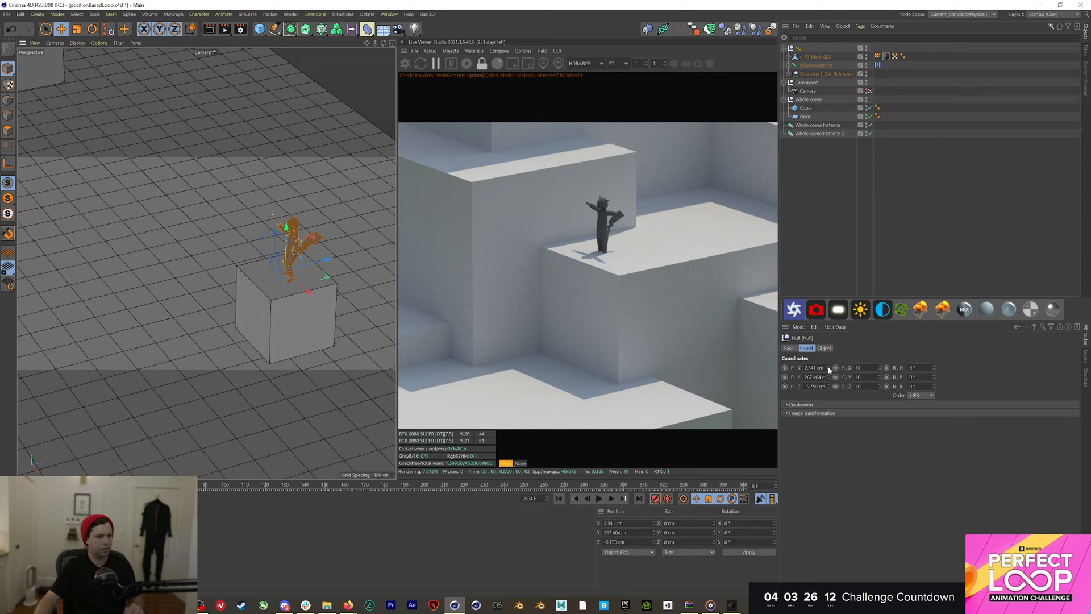
left_click_drag(349, 484, 370, 484)
key("F8")
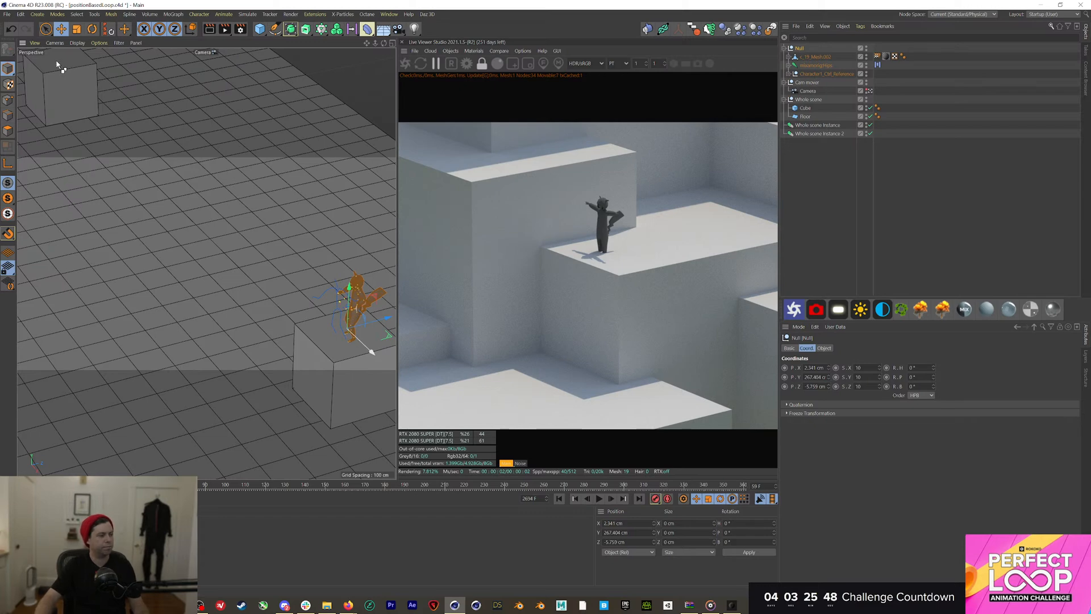
left_click_drag(60, 68, 69, 79, "ctrl")
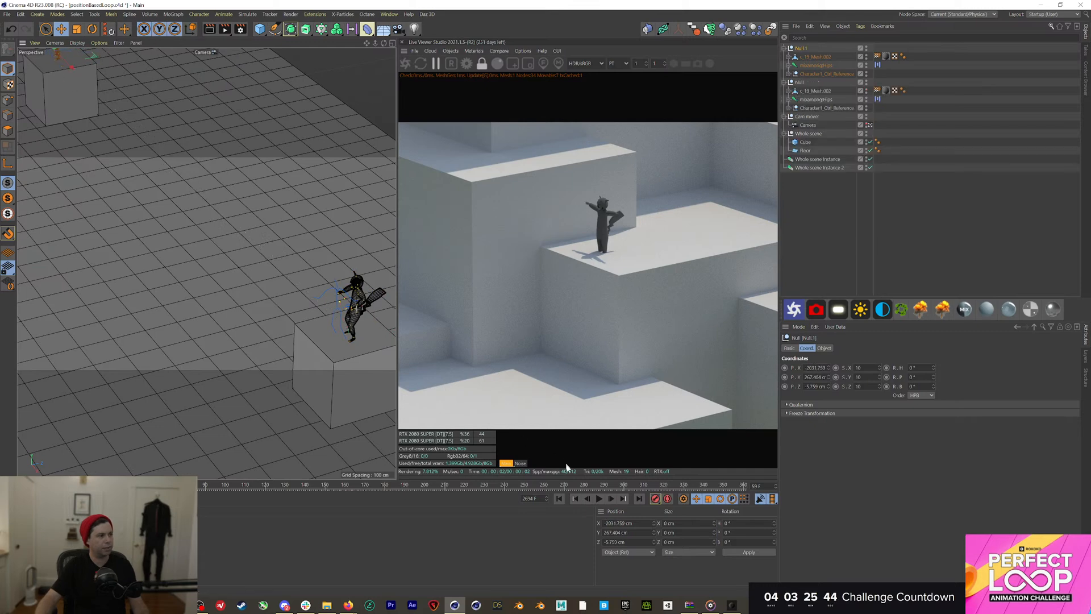
Play the character animation, then stop and rewind to the first frame
left_click(600, 498)
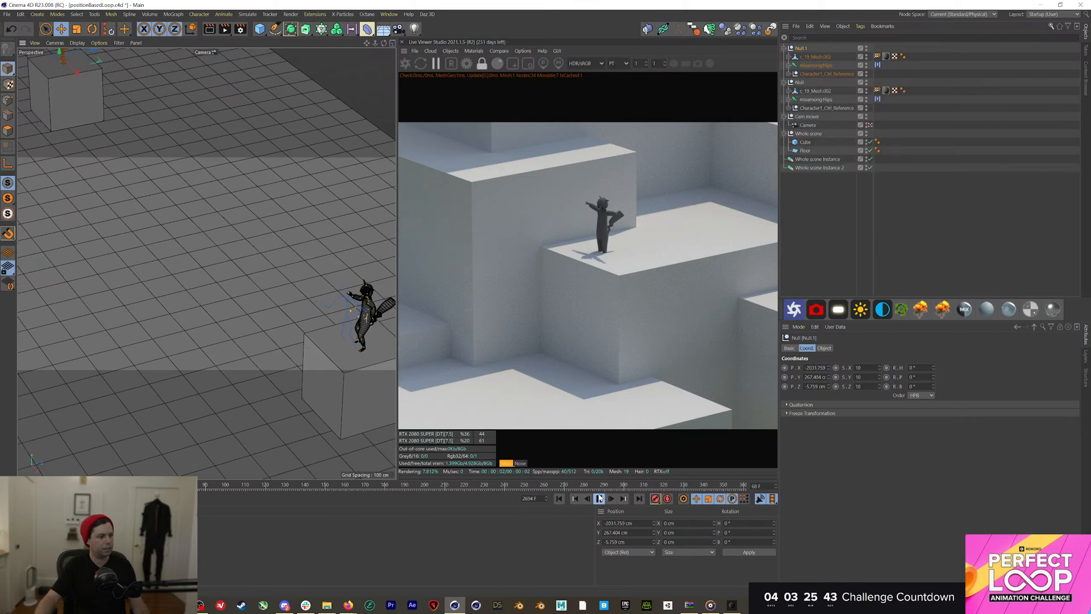
left_click(843, 249)
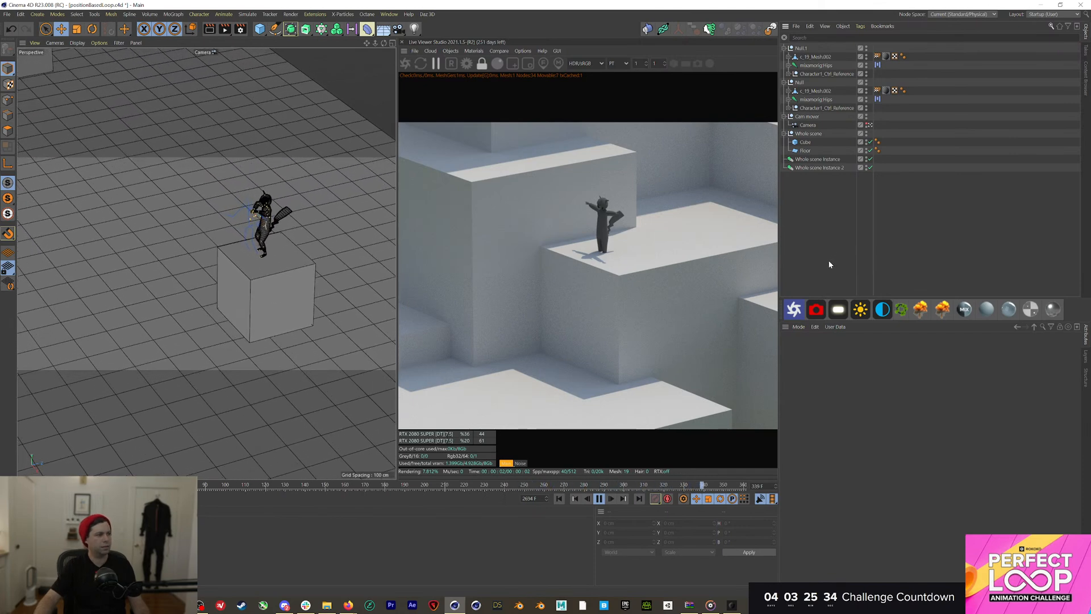
left_click(599, 499)
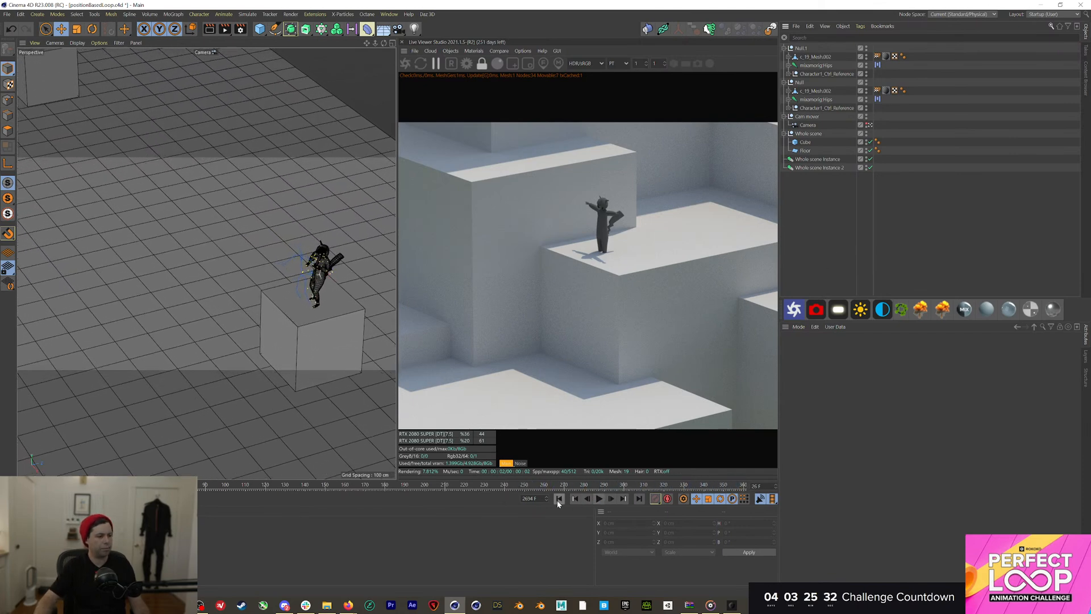
left_click(558, 500)
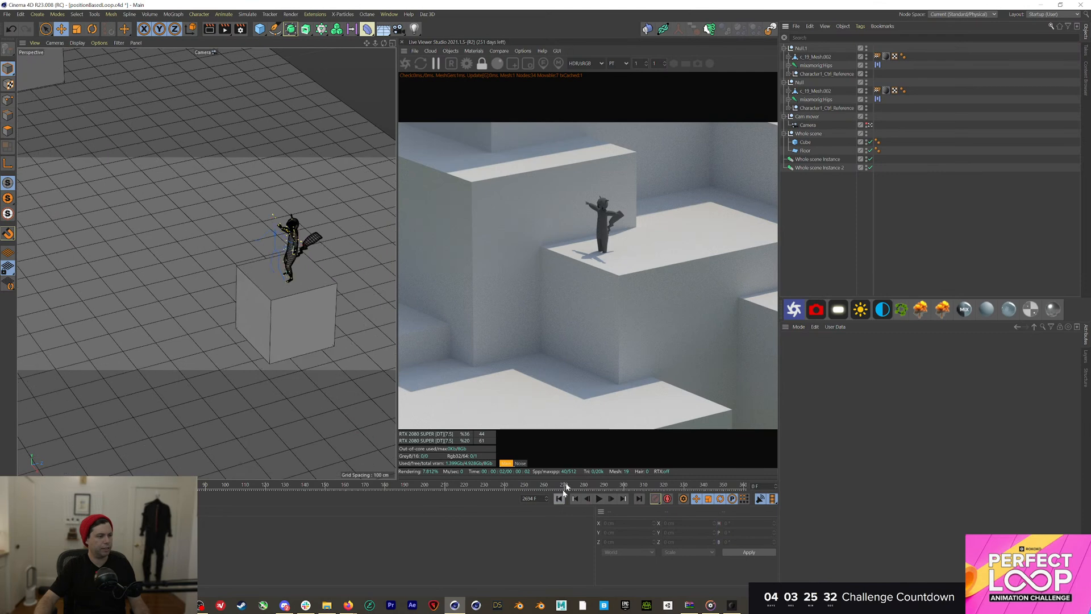
Parent the Null character group under the Whole scene group, then select Null.1
left_click(802, 49)
left_click_drag(799, 83, 807, 142)
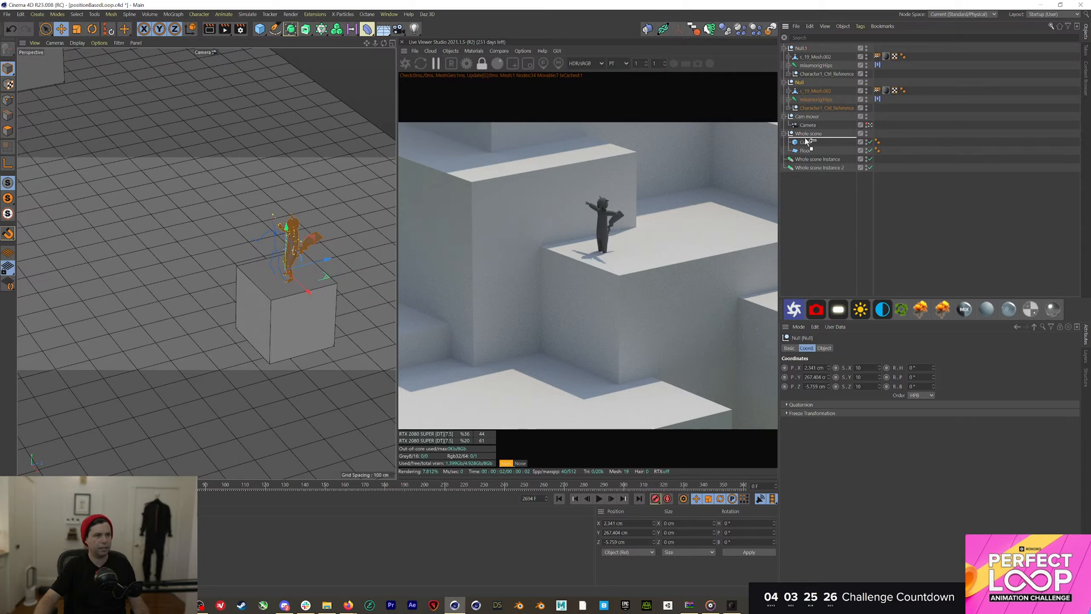
left_click_drag(807, 142, 807, 140)
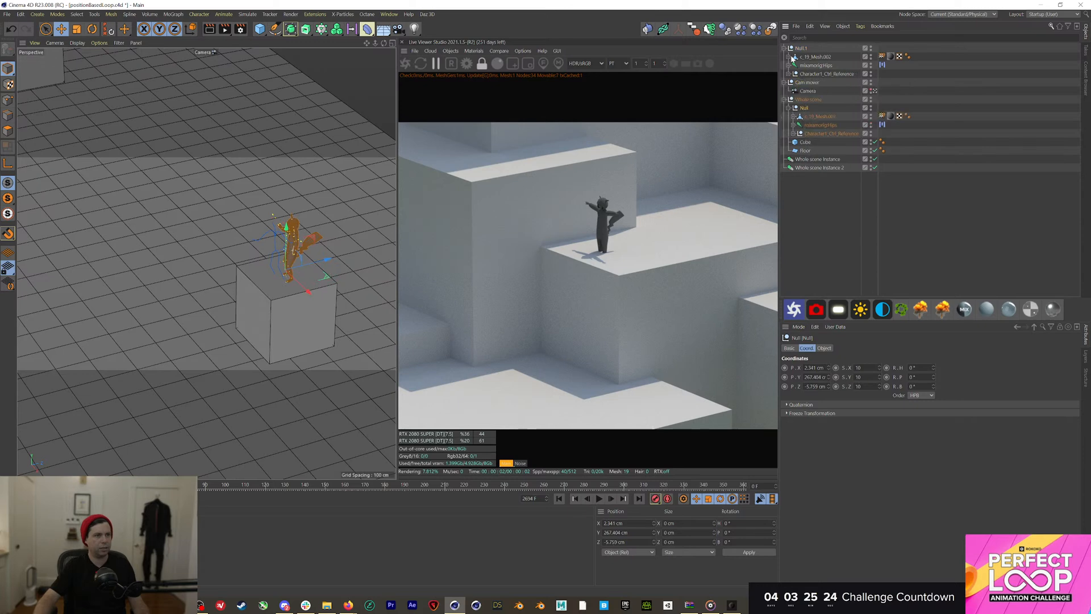
left_click(804, 49)
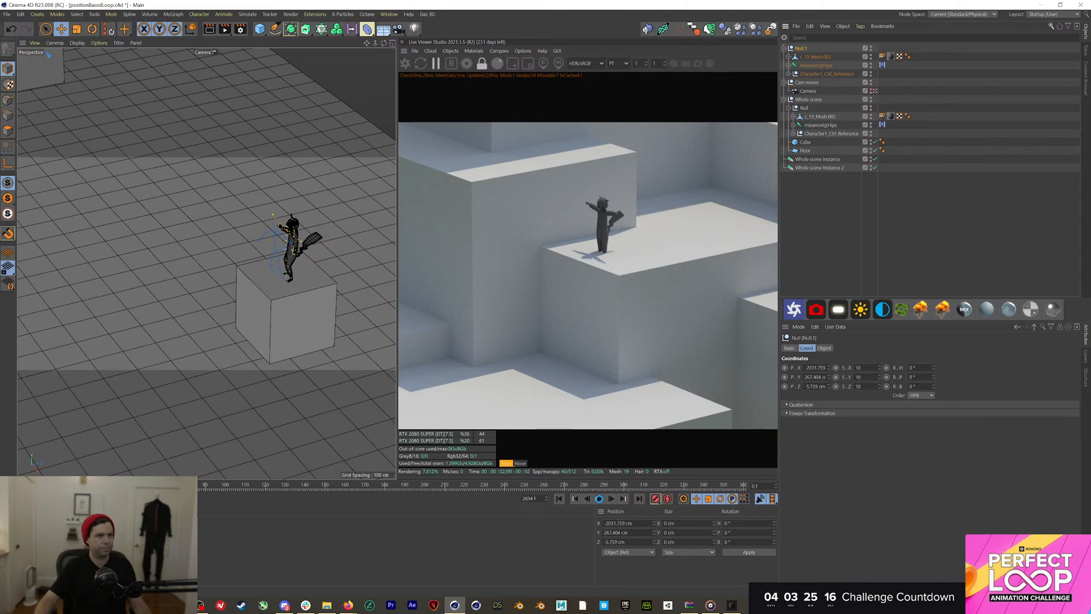
Delete Null.1 with its children and play the animation, stopping at frame 233
key("Delete")
left_click(599, 498)
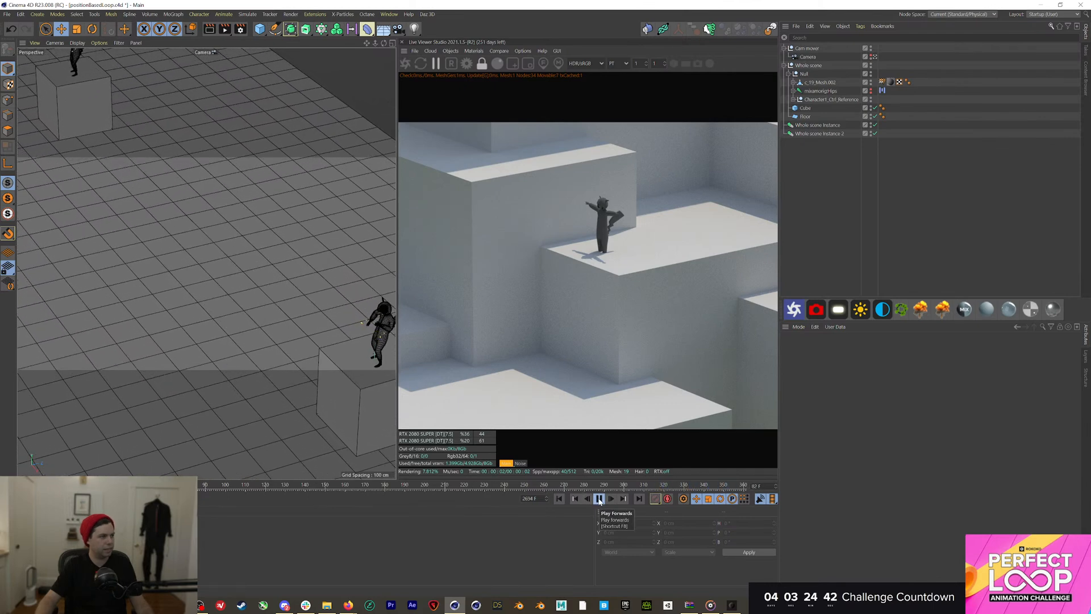
left_click(600, 499)
Scrub the animation from frame 0 to frame 359, replay it, and return to the first frame
left_click(491, 486)
left_click_drag(491, 487, 25, 487)
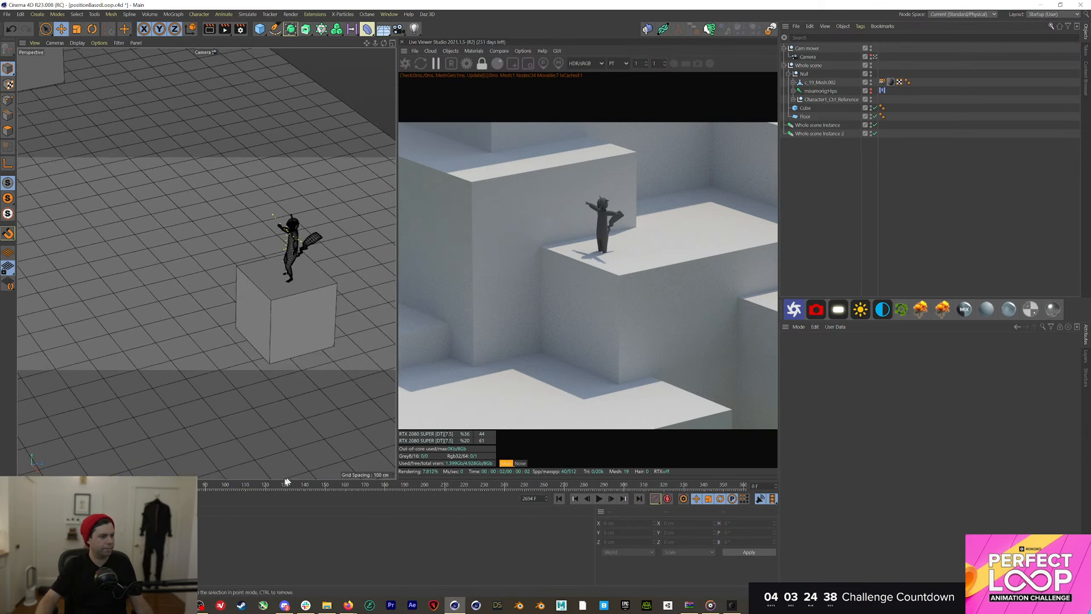
left_click_drag(392, 486, 780, 458)
key("F8")
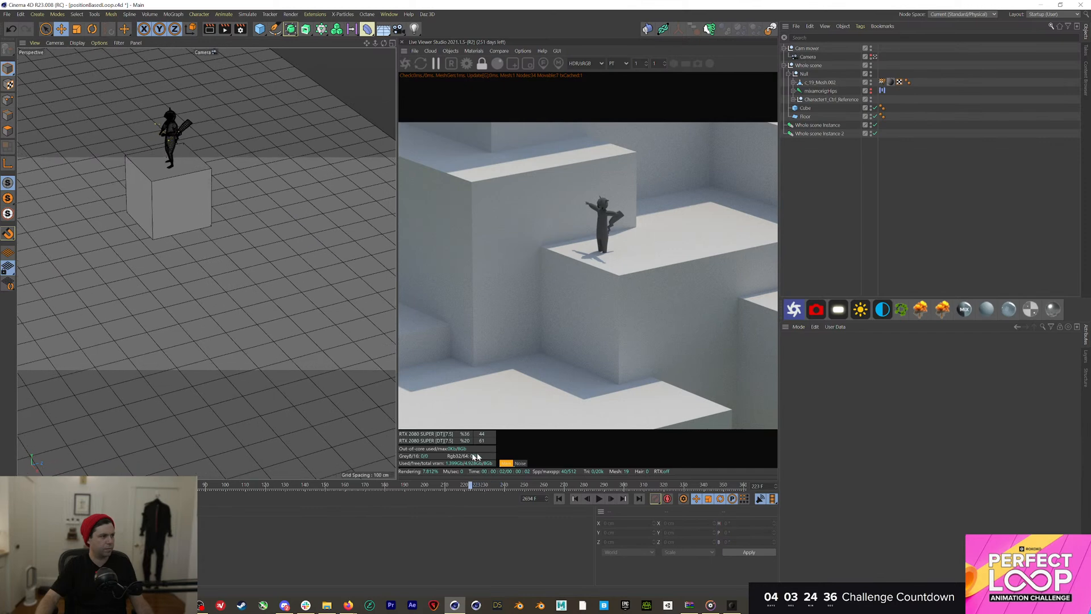
key("shift+f")
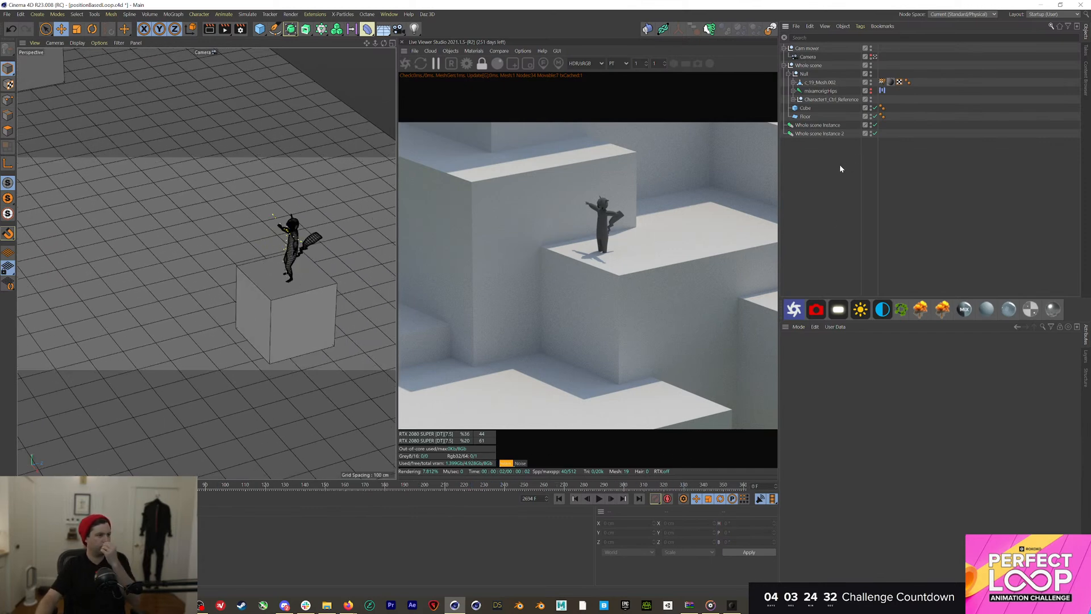
left_click(730, 605)
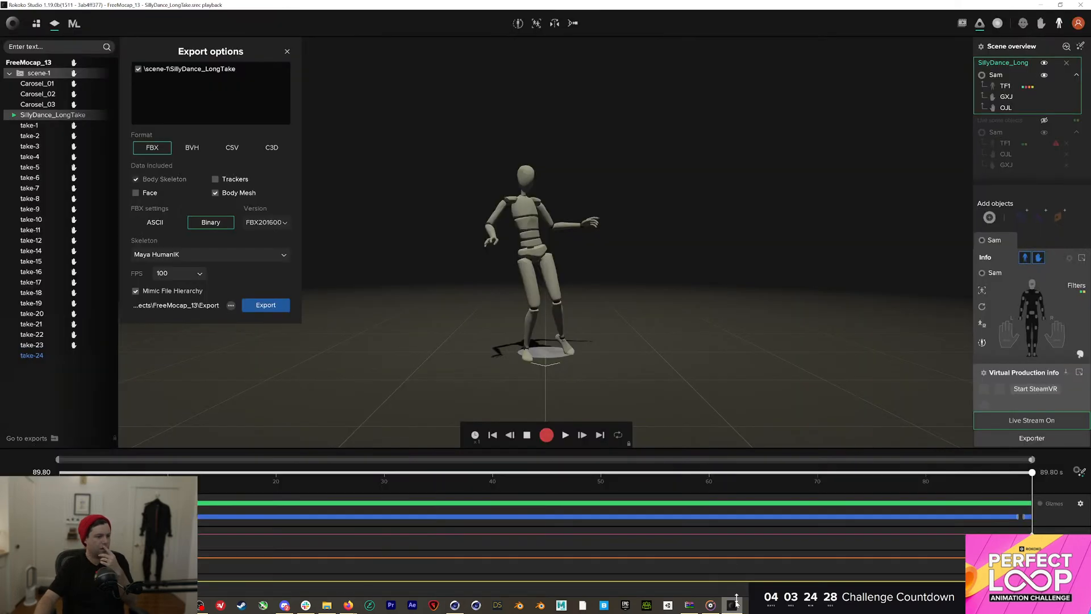
left_click_drag(538, 476, 272, 483)
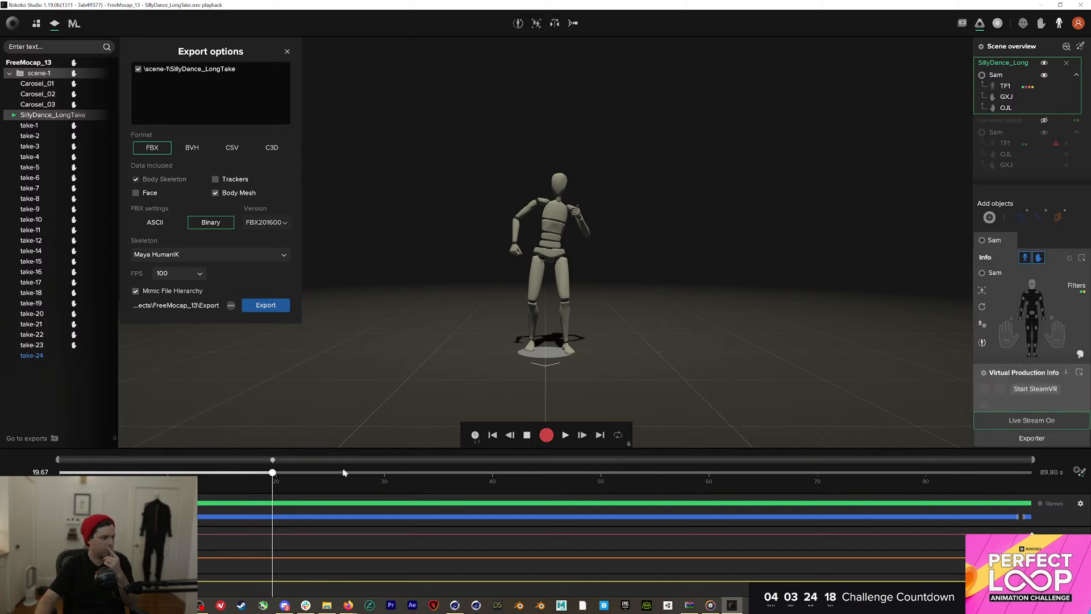
left_click_drag(273, 473, 23, 443)
left_click(454, 605)
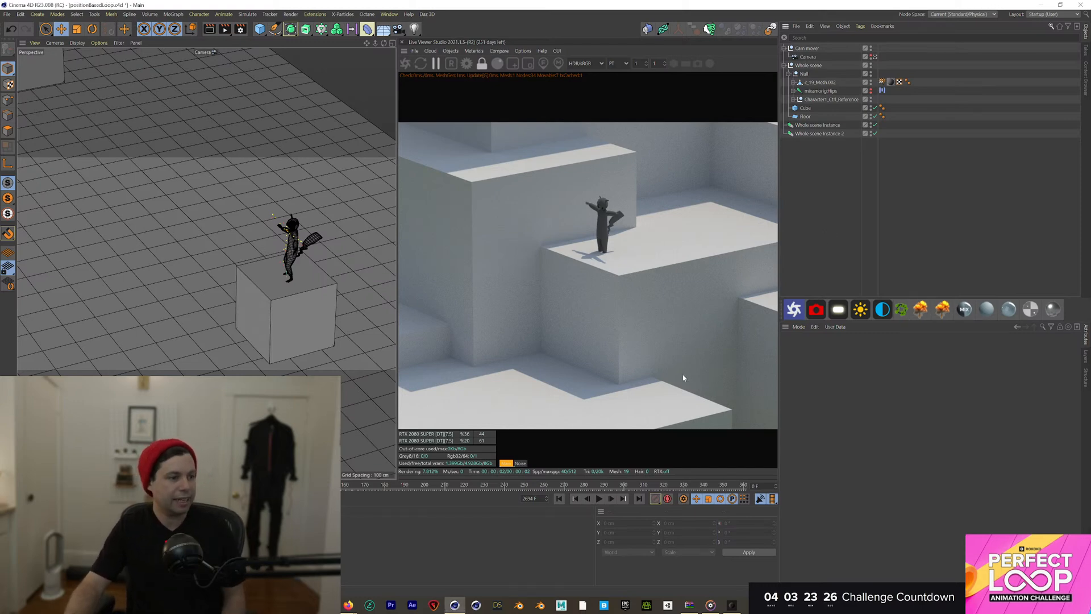
left_click(598, 499)
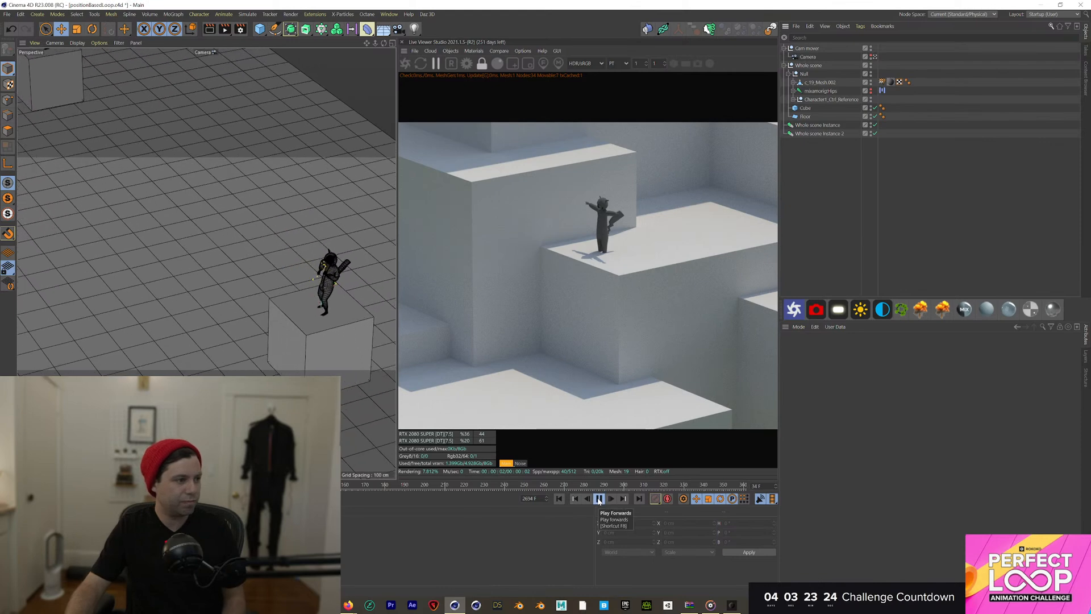
left_click(599, 499)
left_click_drag(127, 485, 26, 485)
left_click(599, 498)
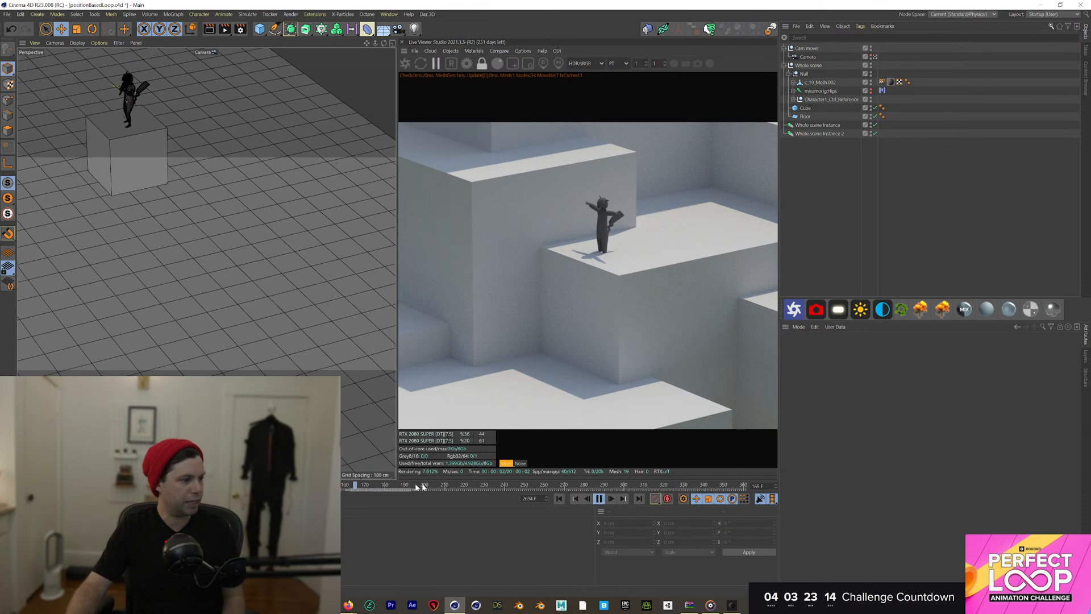
left_click(599, 499)
left_click_drag(524, 482, 602, 486)
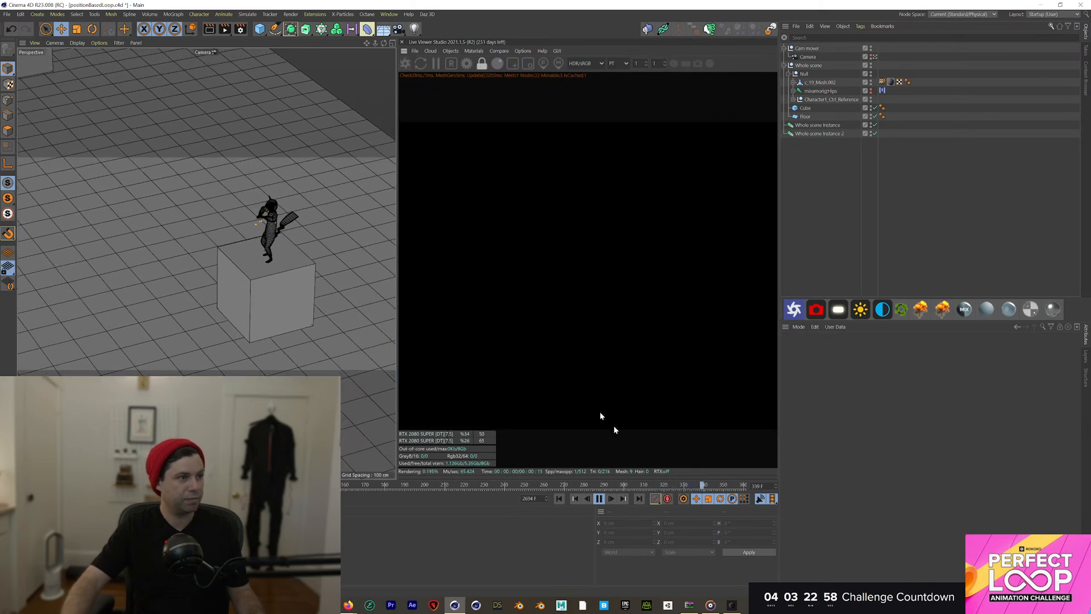
Add an Octane Sky and load MR_EXT-001_Sunny_Parking.hdr, copying it into the project
left_click(600, 500)
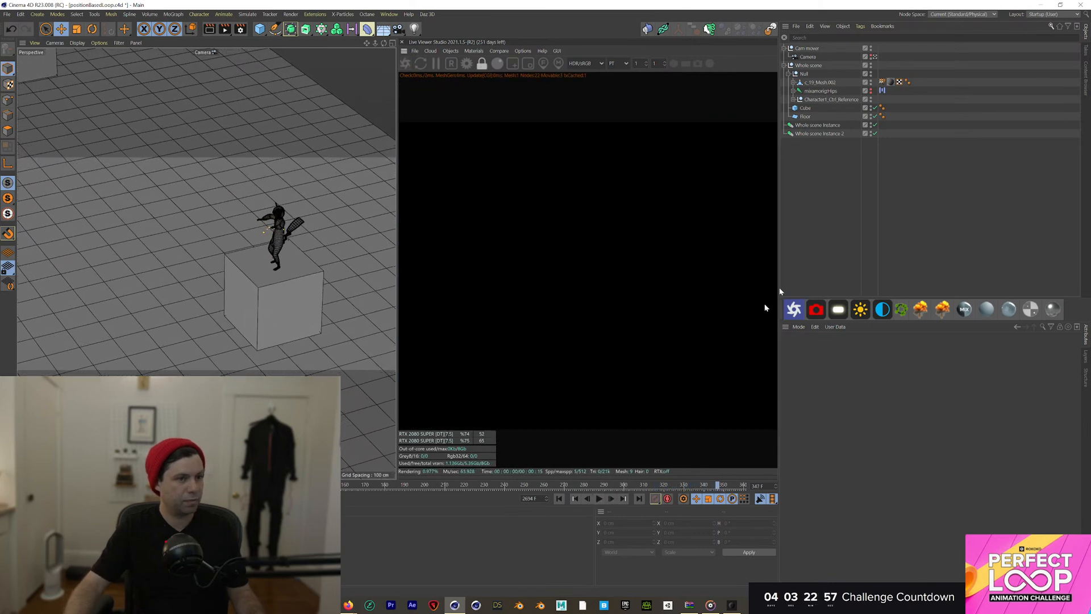
left_click(883, 312)
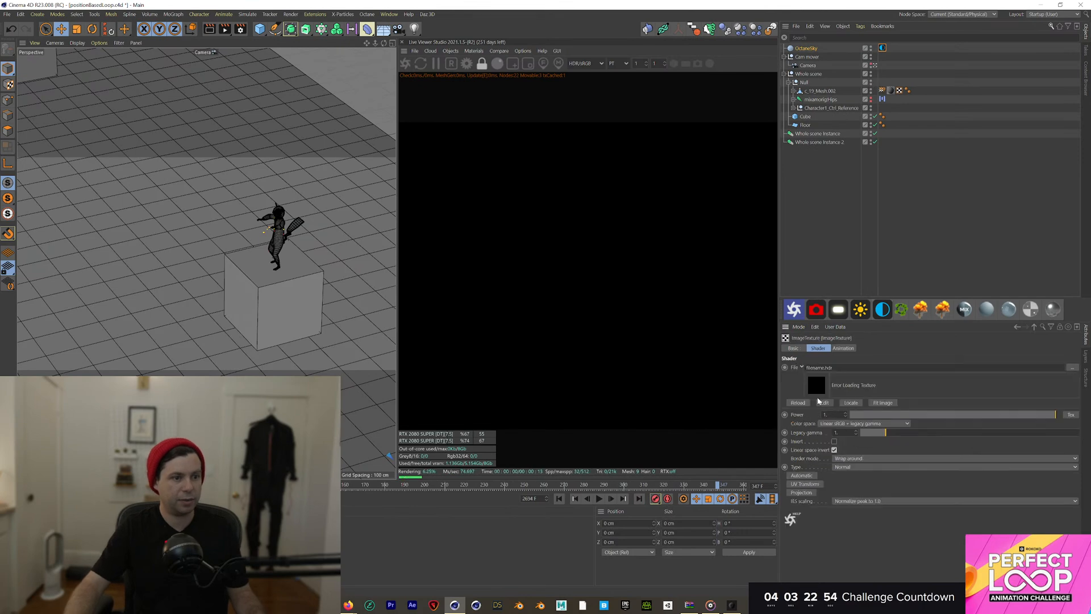
left_click(1071, 367)
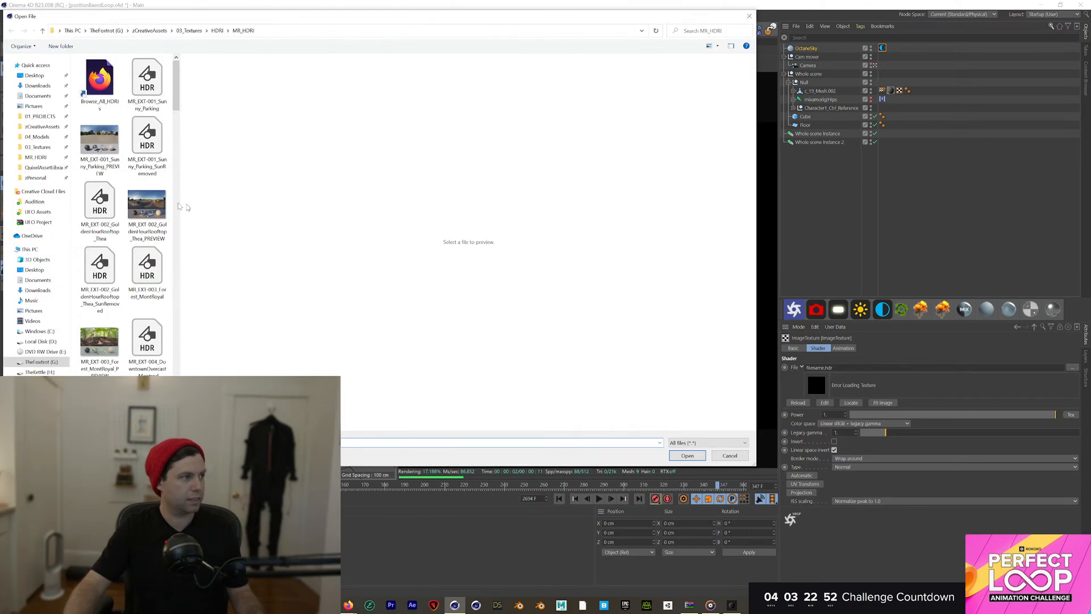
double_click(103, 148)
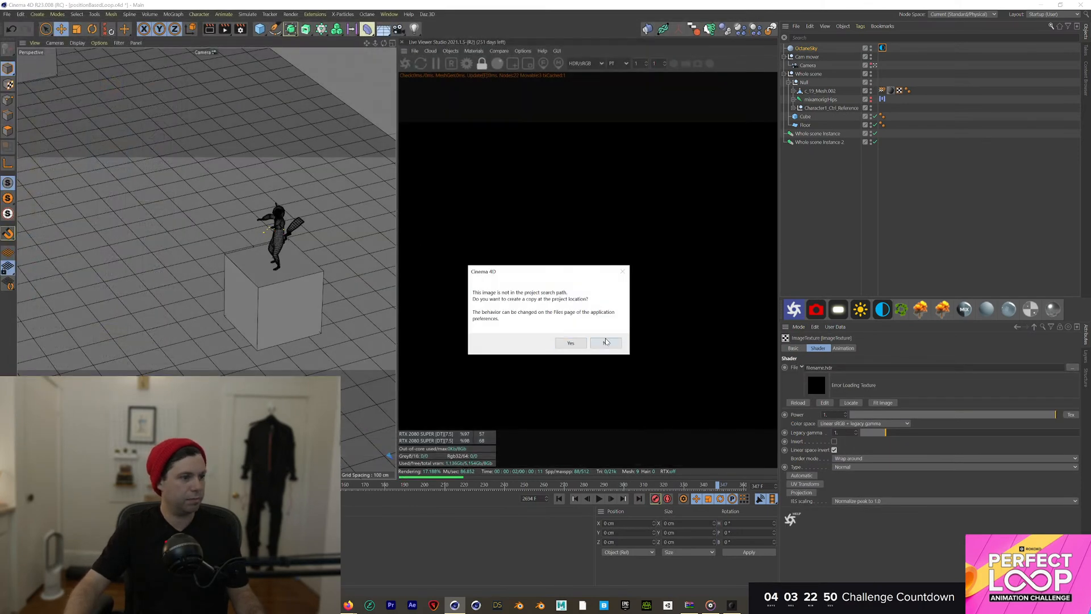
left_click(606, 342)
left_click(1072, 368)
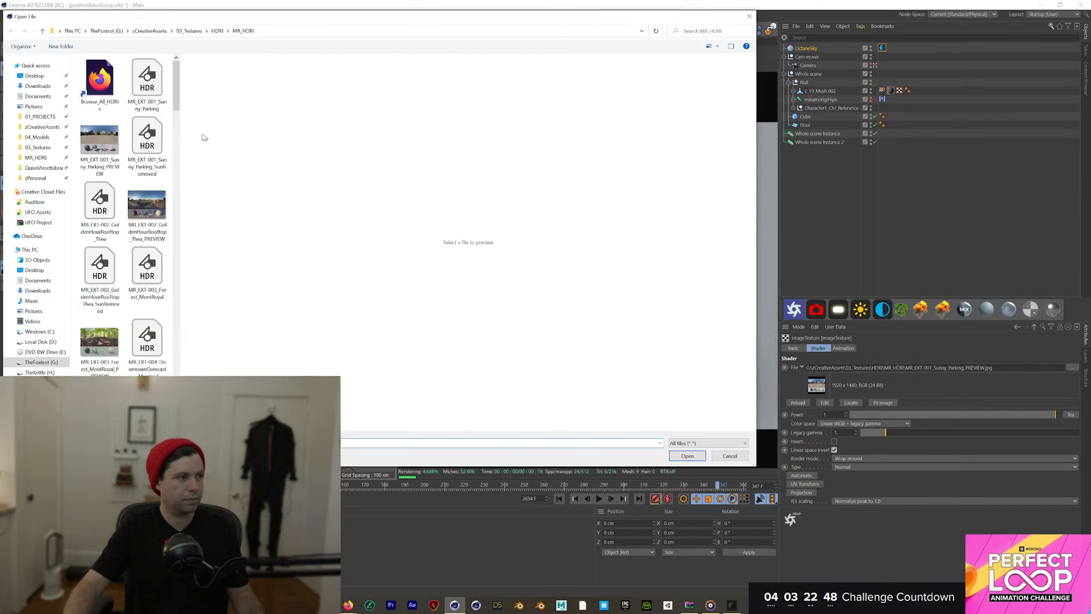
double_click(146, 85)
left_click(572, 343)
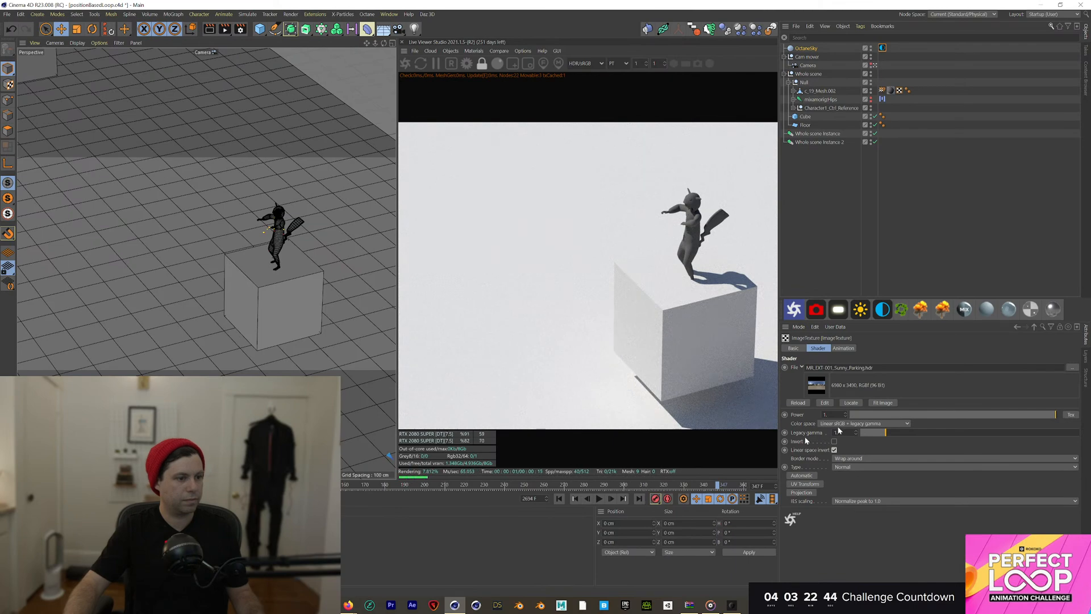
Set the sky's environment tag power to 0.680147 and RotX to -0.625
left_click(1034, 327)
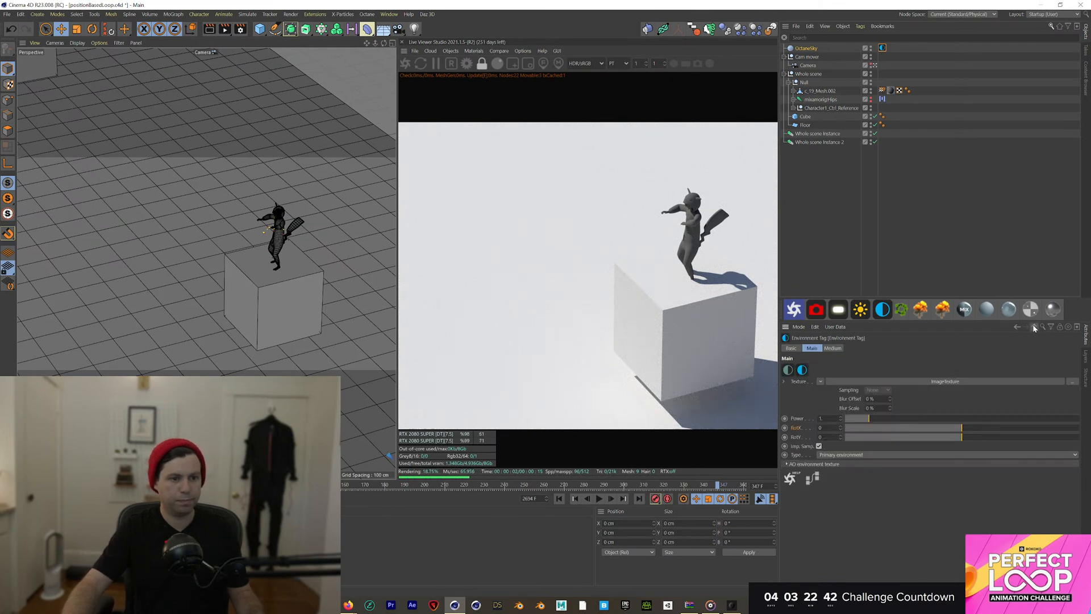
left_click(860, 419)
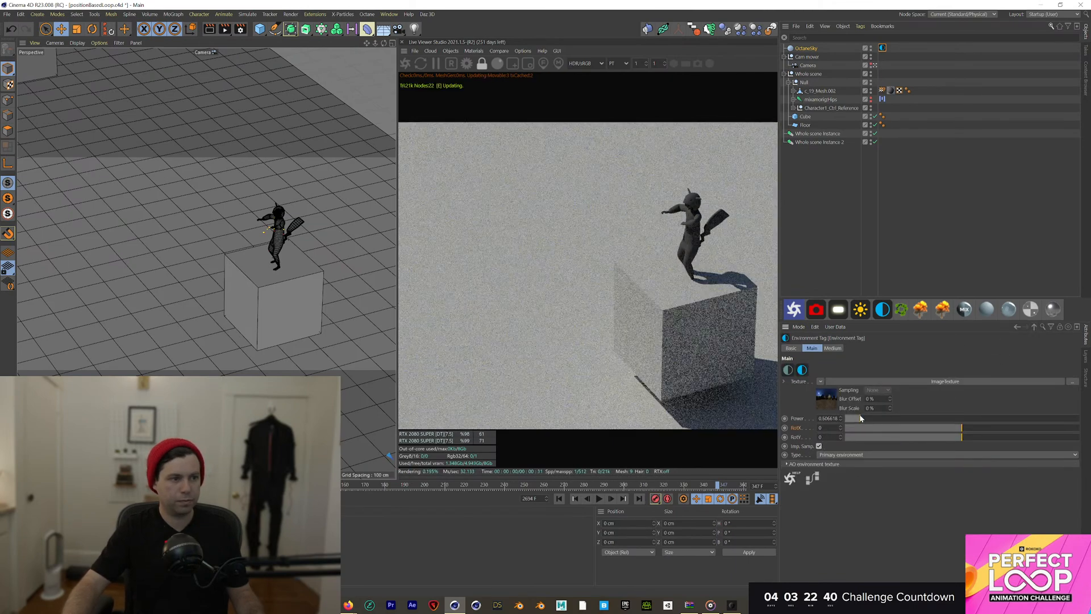
left_click_drag(860, 418, 862, 418)
left_click_drag(939, 429, 889, 432)
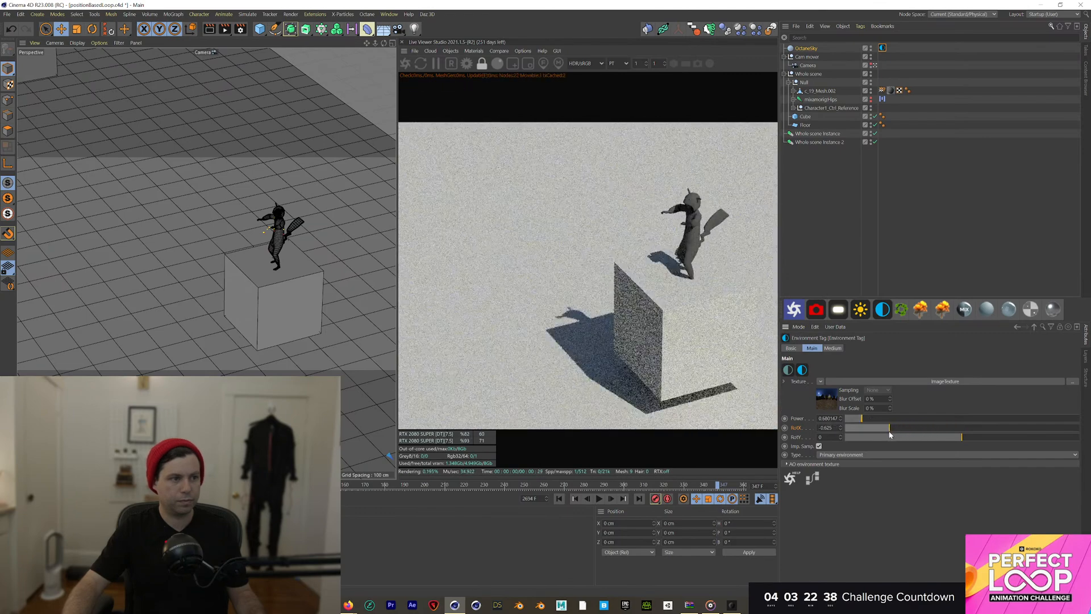
Play the animation from frame 115 to review the new HDRI lighting
left_click_drag(276, 486, 690, 487)
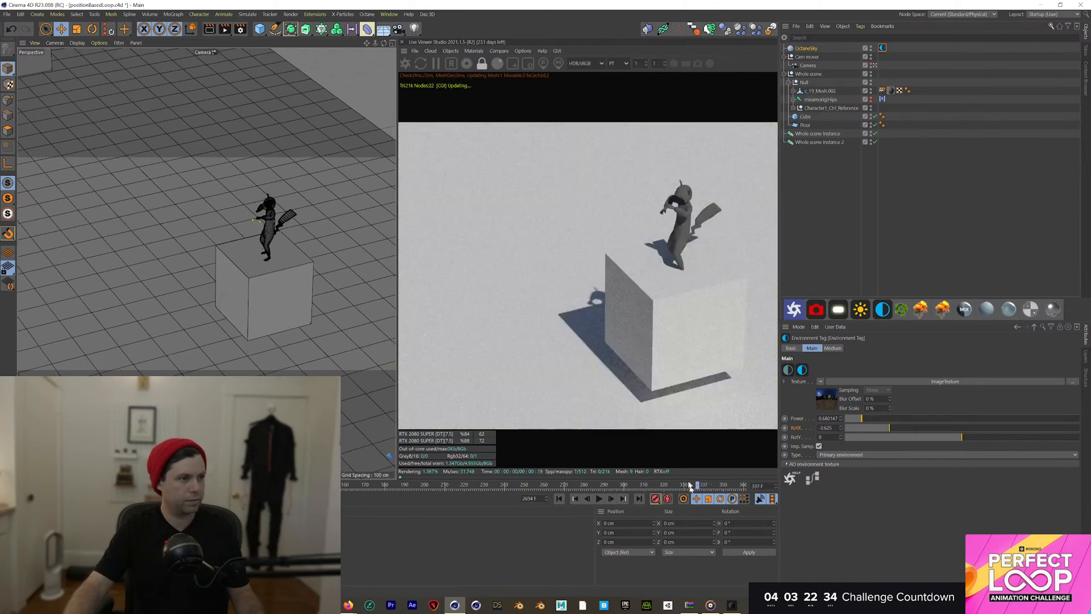
scroll(579, 236, "down", 4)
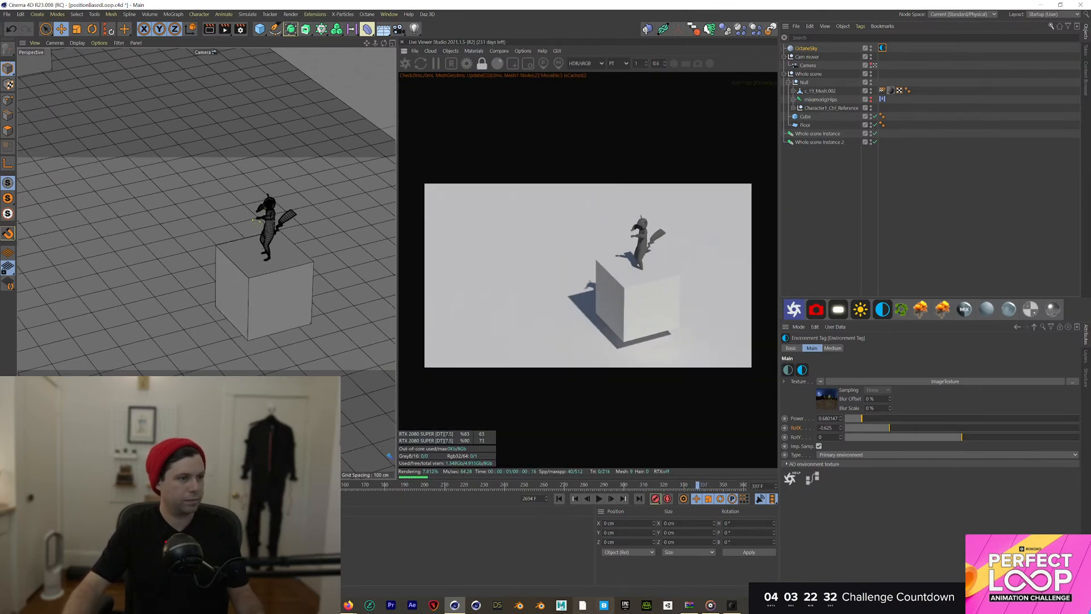
left_click(599, 498)
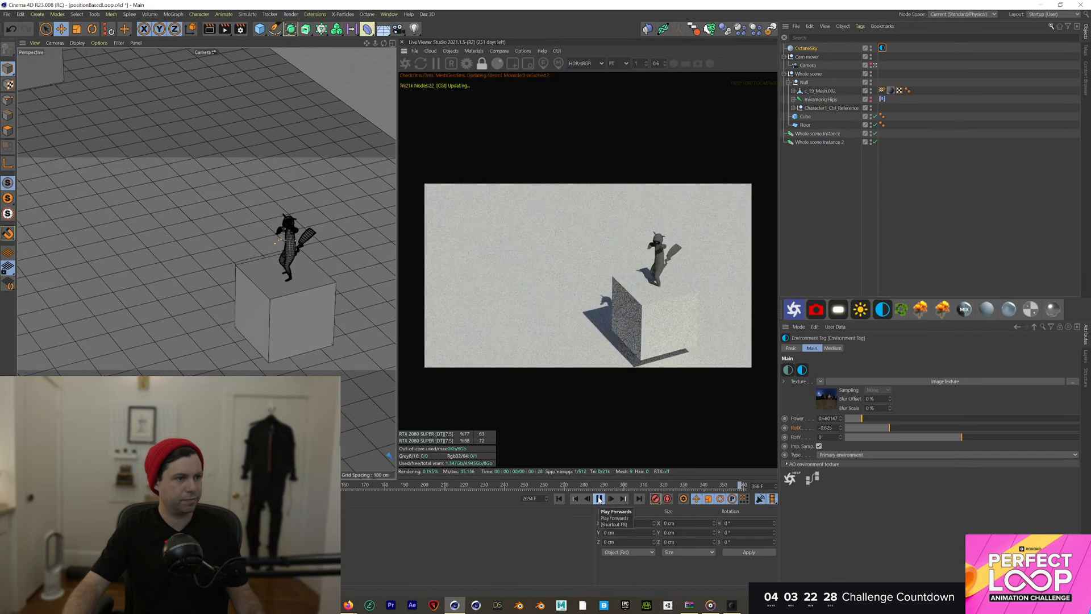
left_click(598, 498)
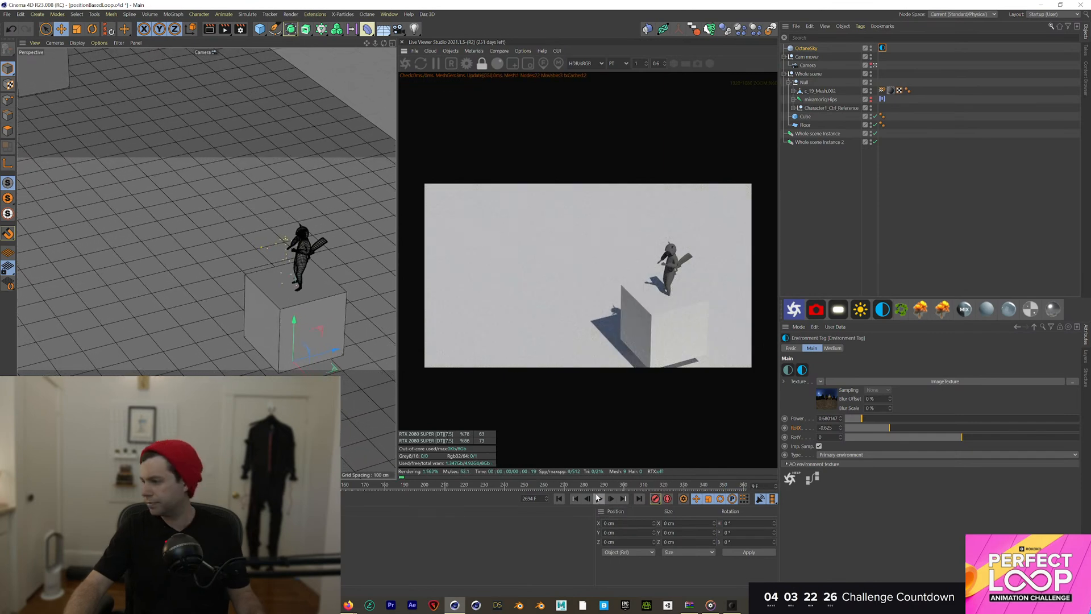